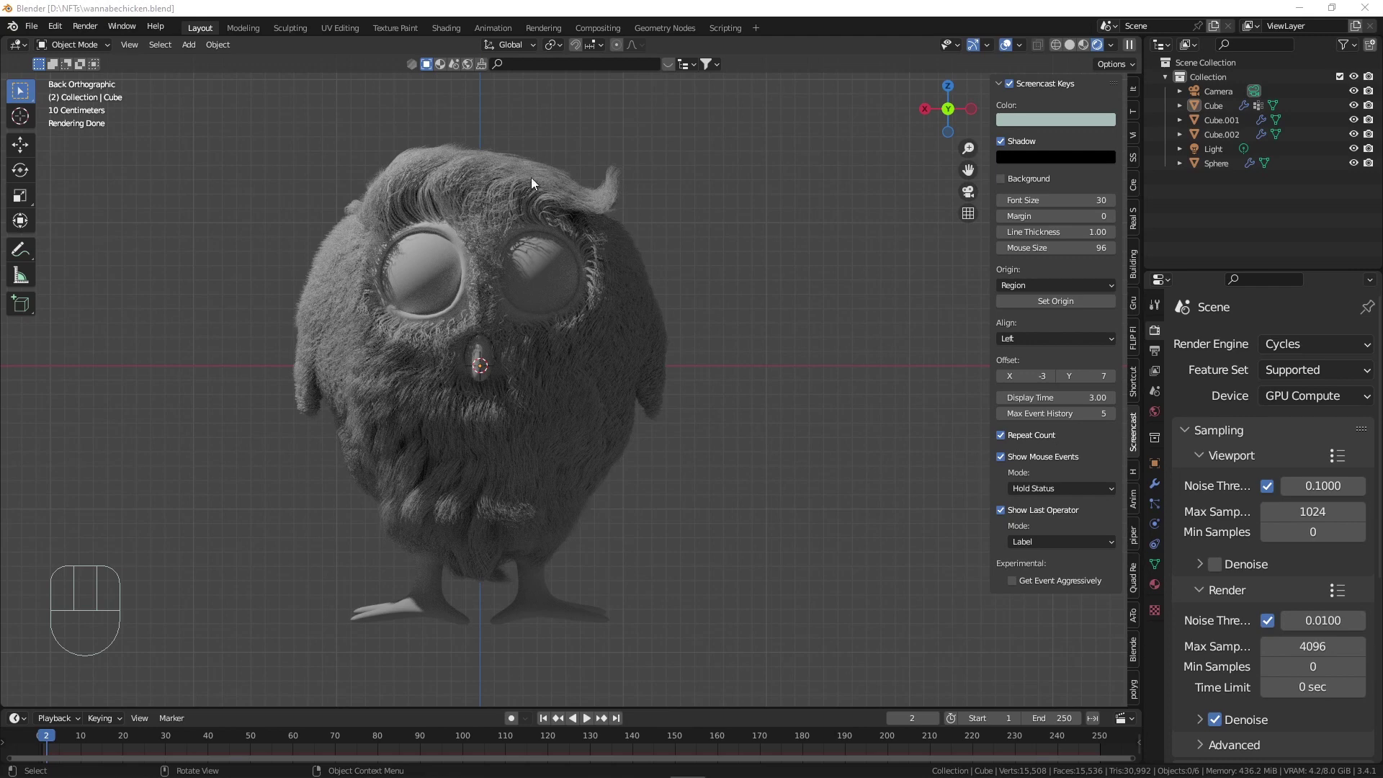
Rename the existing material on the furry body mesh to Skin.
left_click(519, 208)
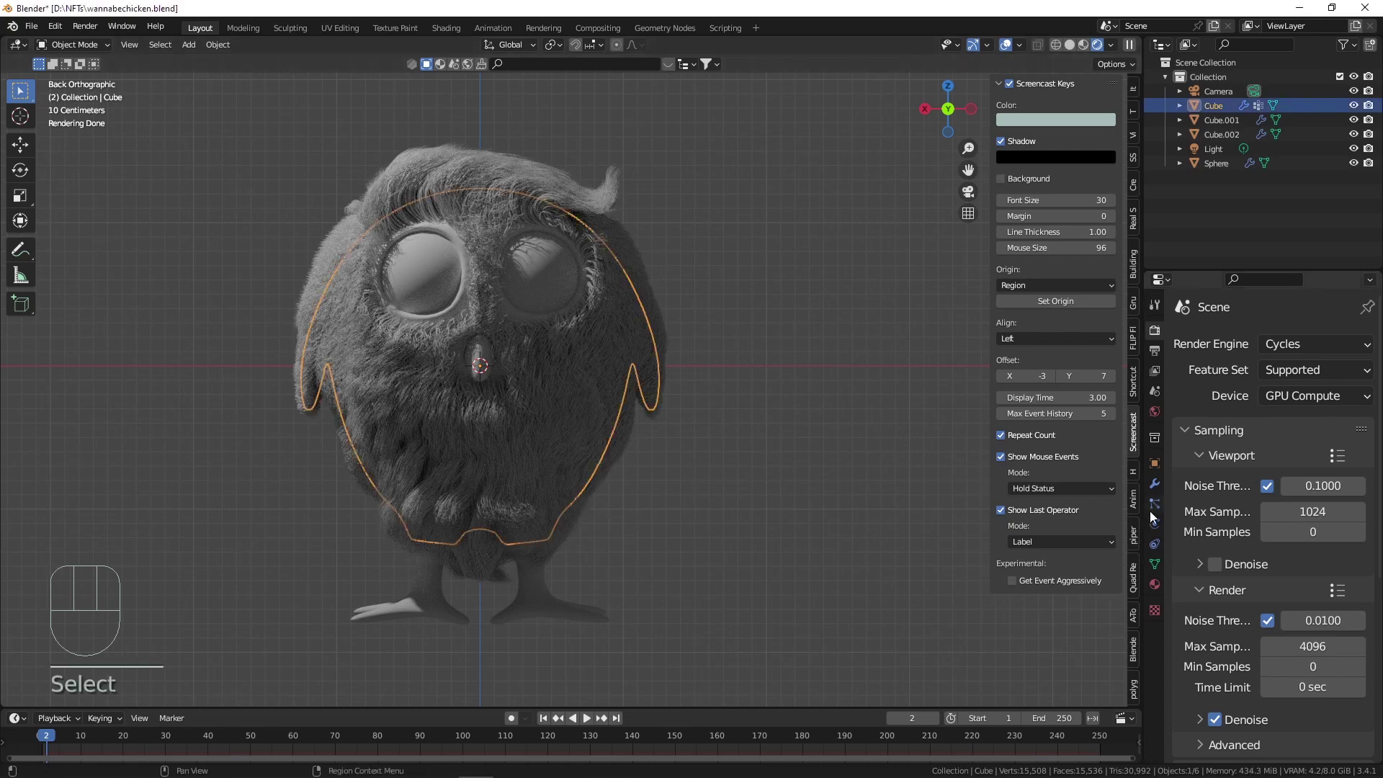
left_click(1156, 586)
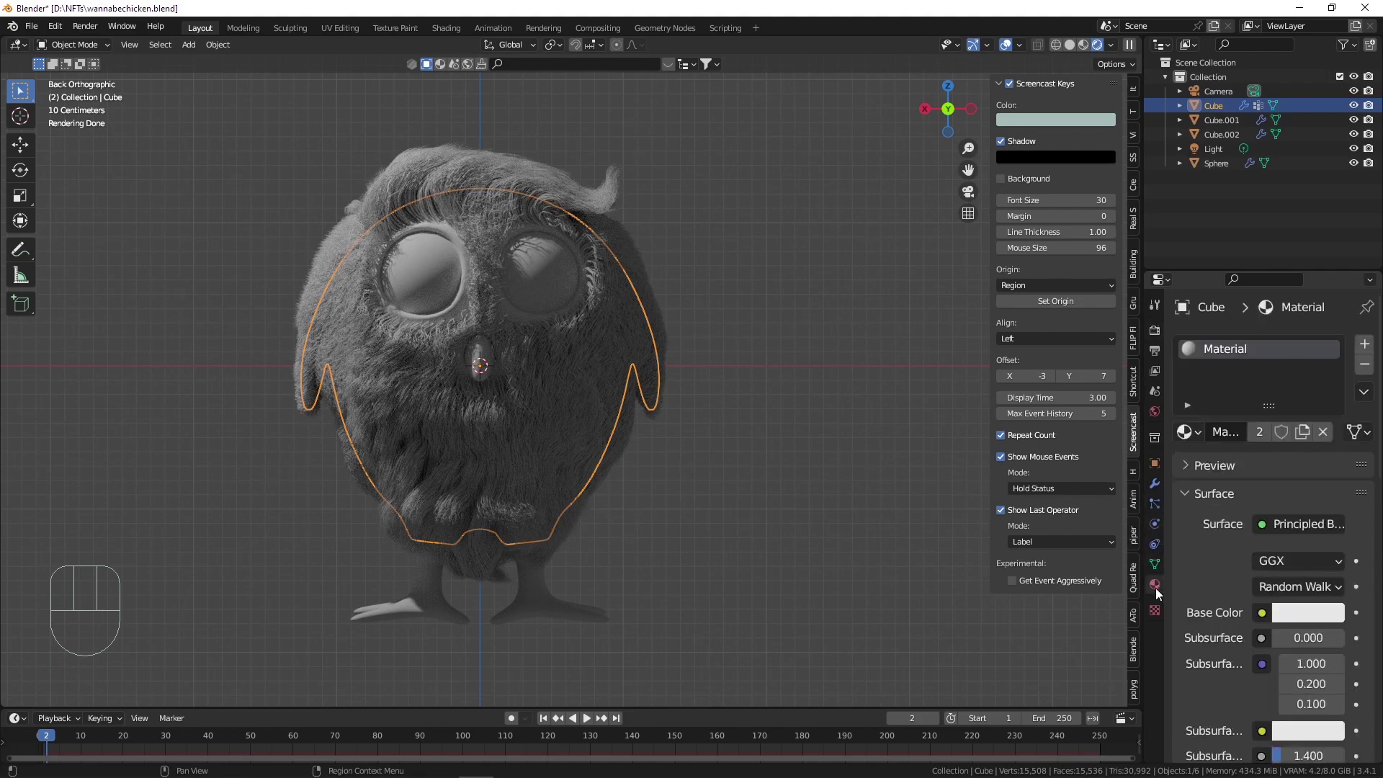
left_click(1231, 350)
double_click(1232, 351)
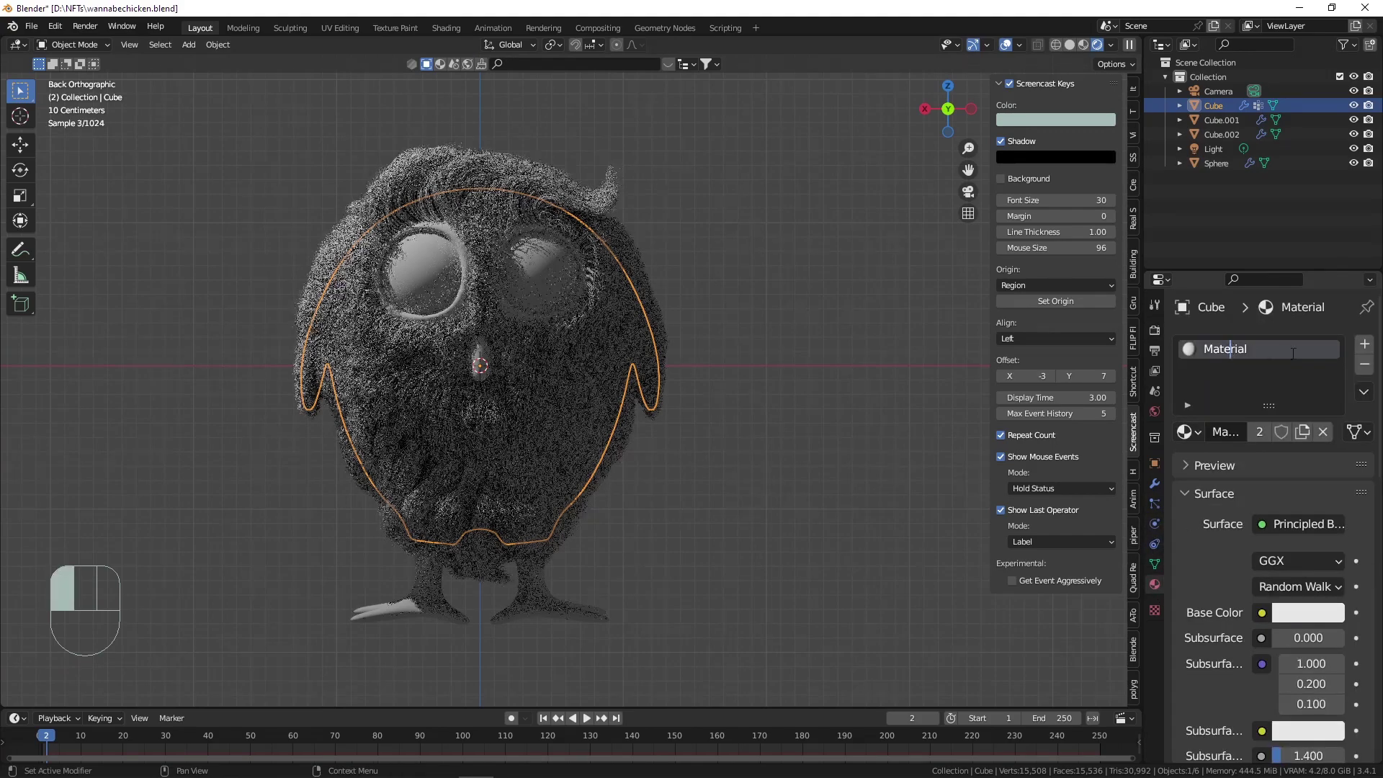
key("ctrl+a")
type("Skin")
key("Return")
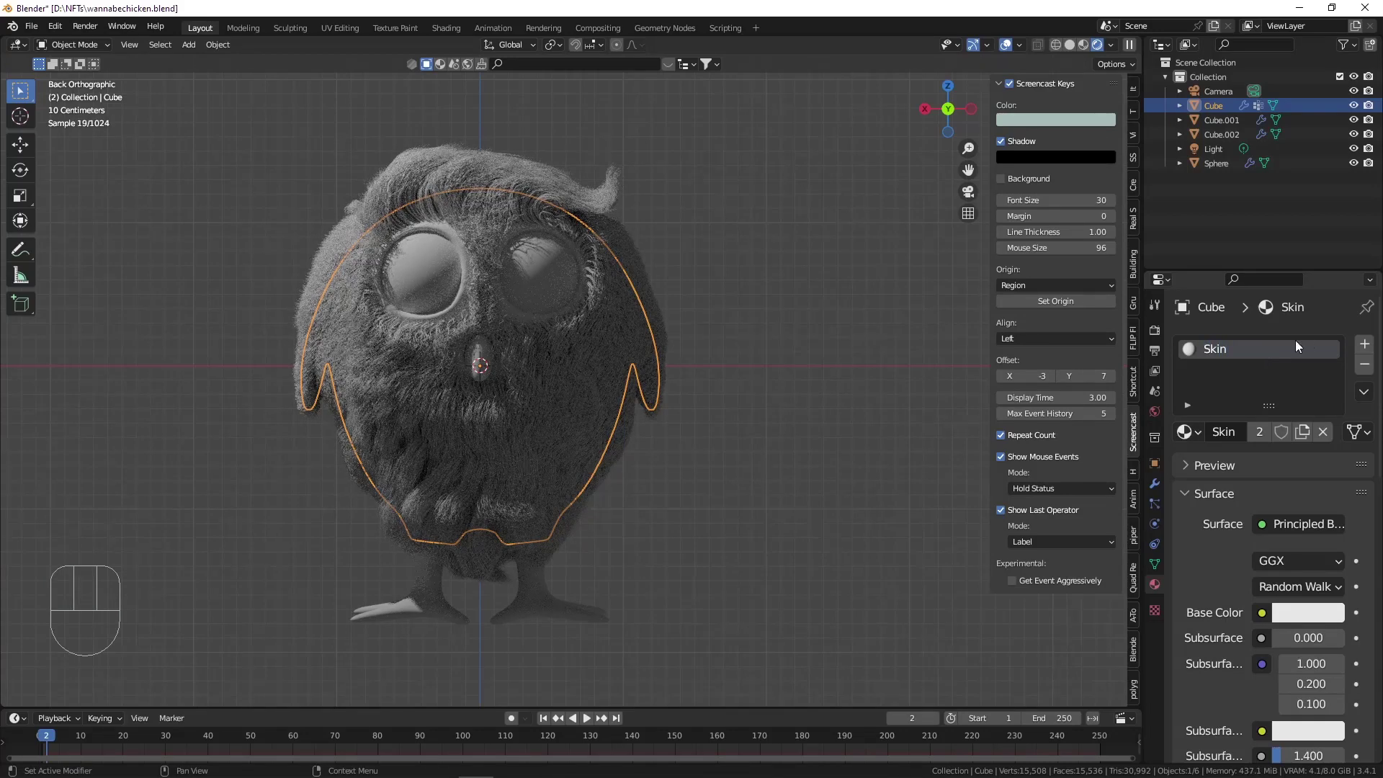
Add a second material slot to the body with a new material named Hairs.
left_click(1363, 345)
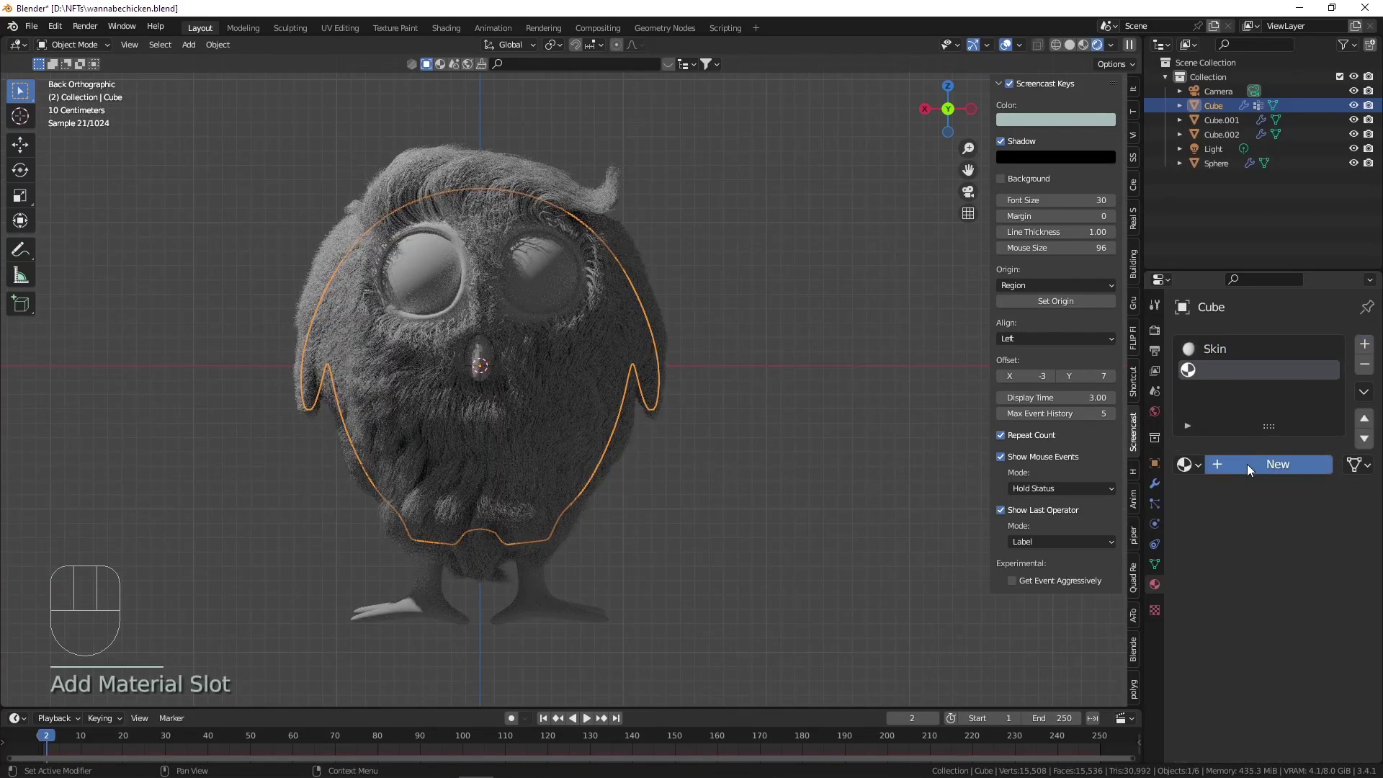
left_click(1247, 464)
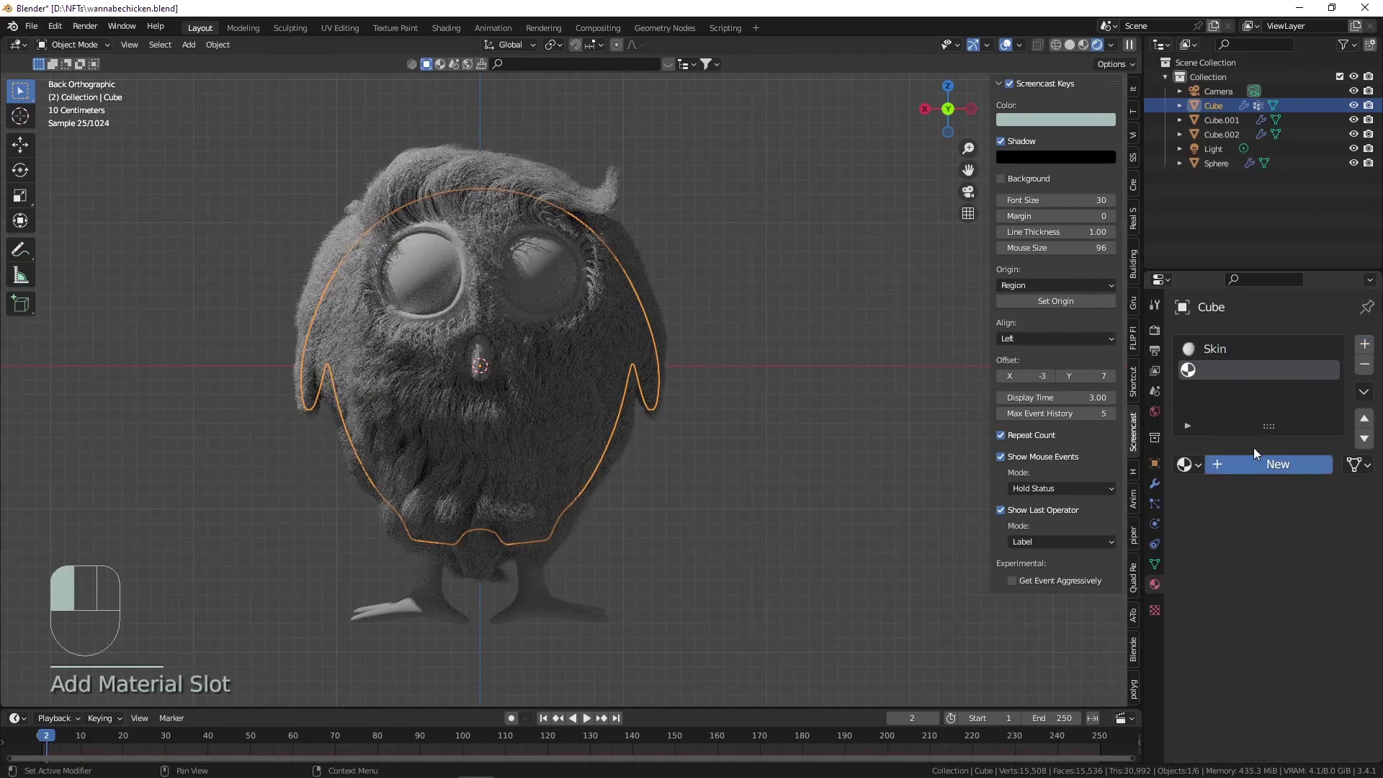
double_click(1220, 369)
type("Hairs")
key("Return")
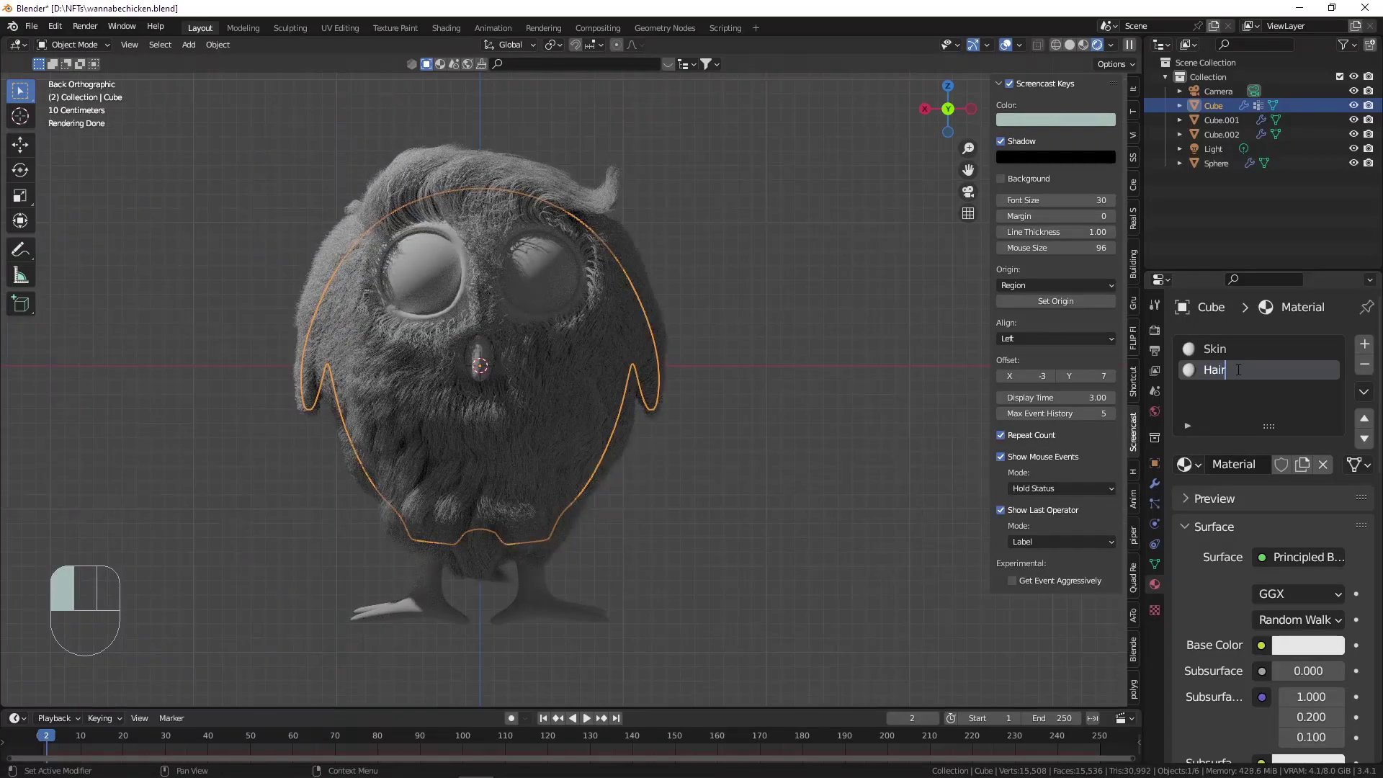
Split the 3D viewport in two vertically and turn the new area into a Shader Editor.
left_click_drag(1138, 43, 587, 85)
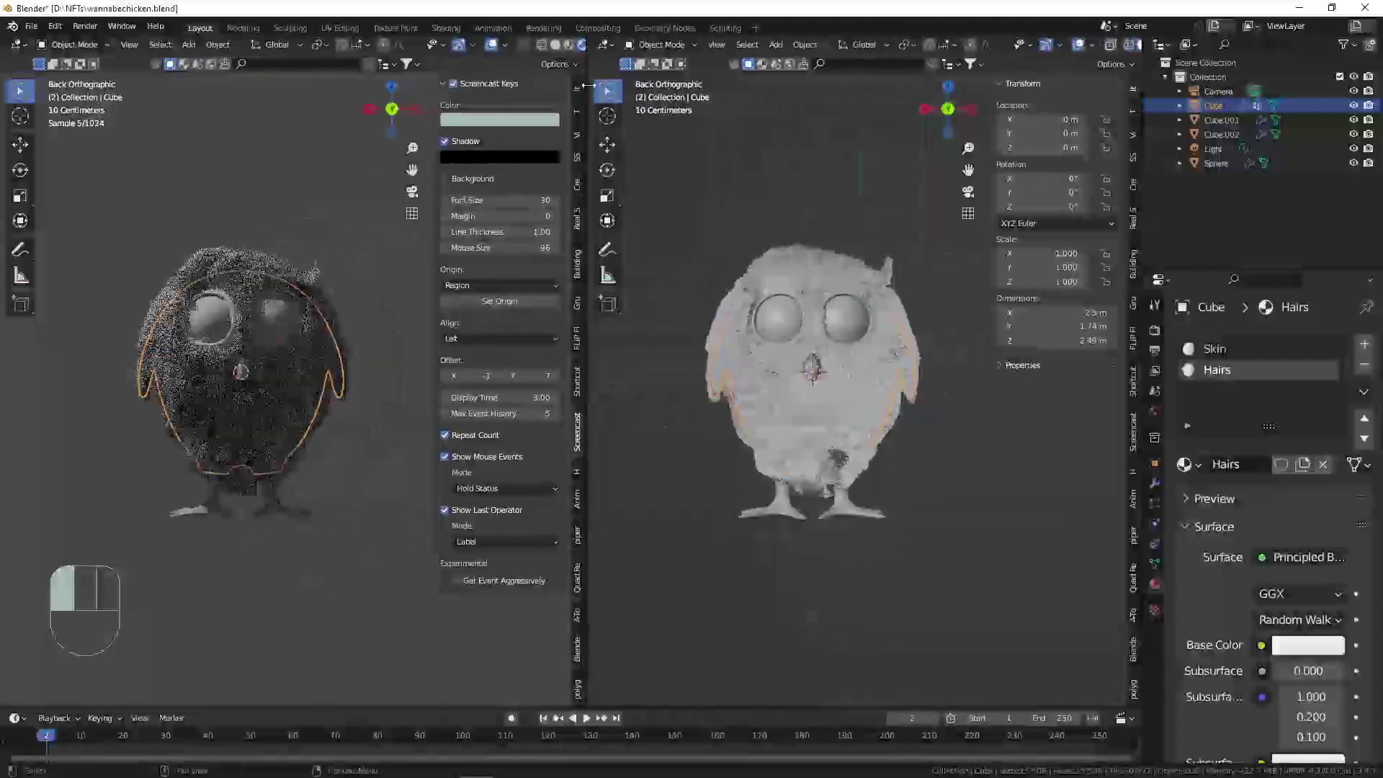
left_click(605, 50)
left_click(640, 178)
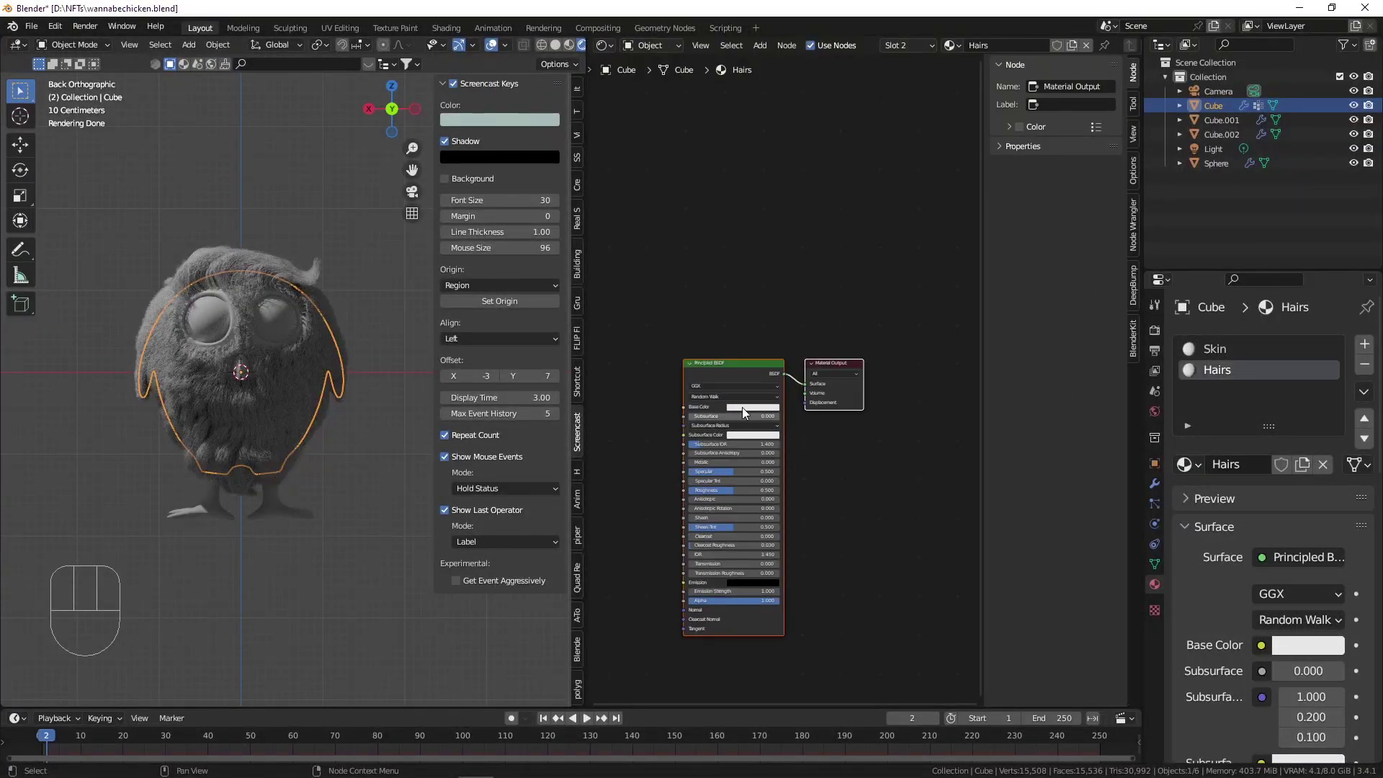
Delete the default Principled BSDF node from the Hairs material.
scroll(742, 408, "up", 2)
middle_click_drag(719, 344, 755, 282)
left_click(759, 279)
key("Delete")
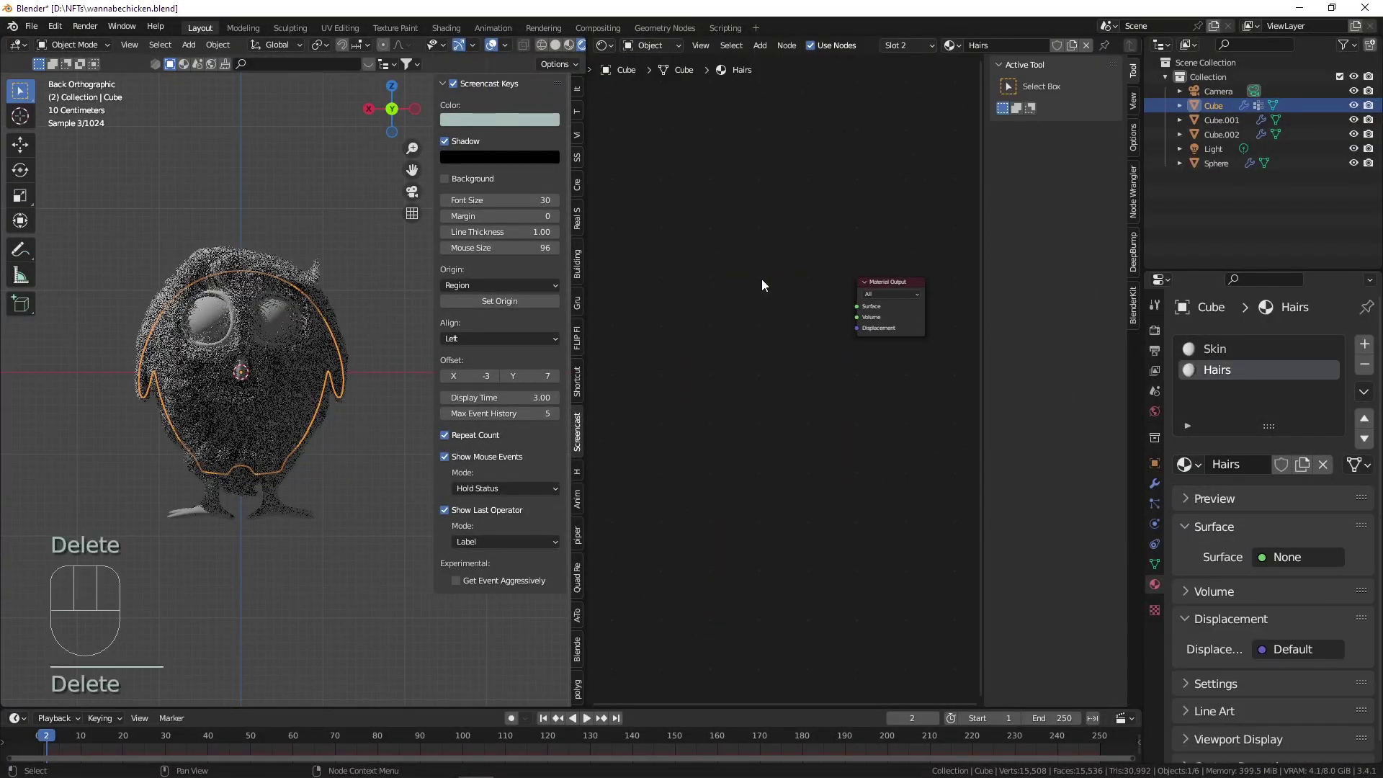
key("shift+a")
left_click(762, 279)
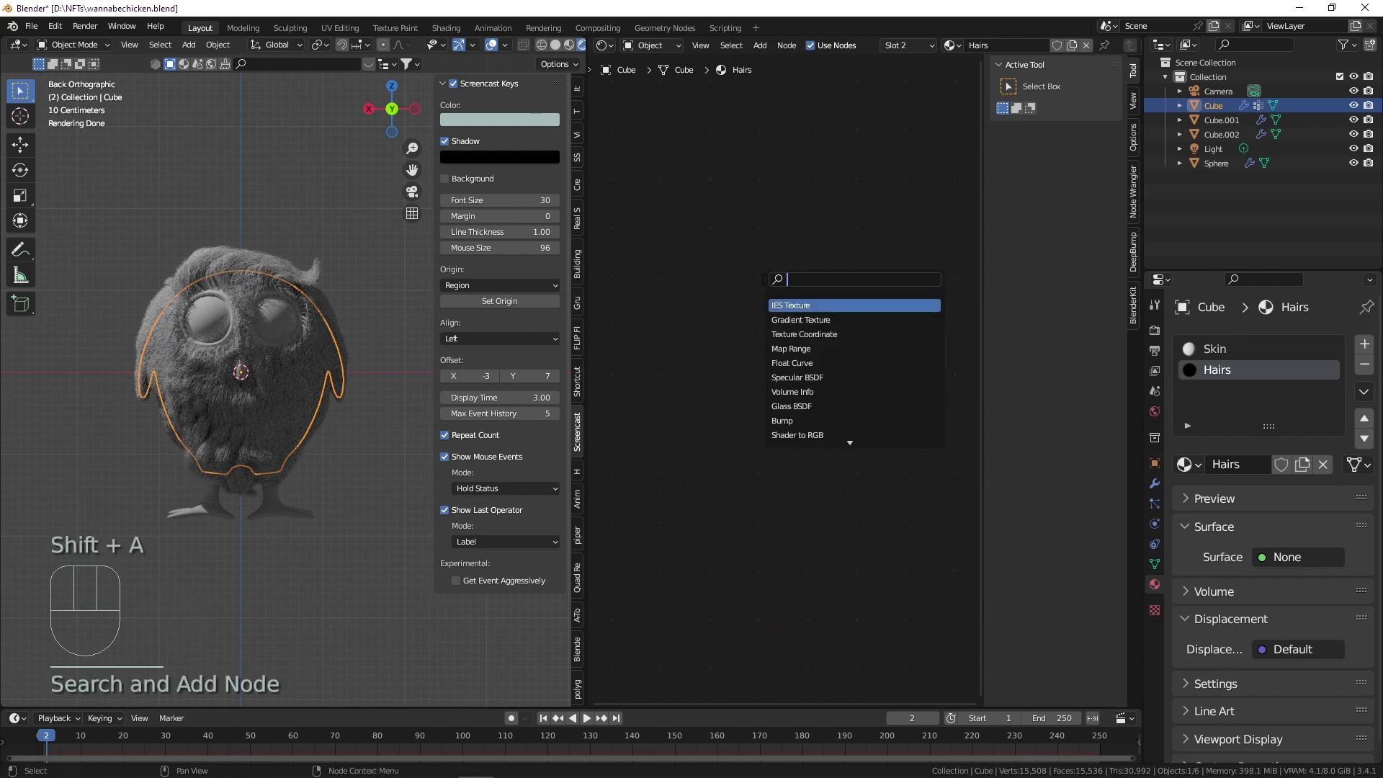
type("princ")
key("Return")
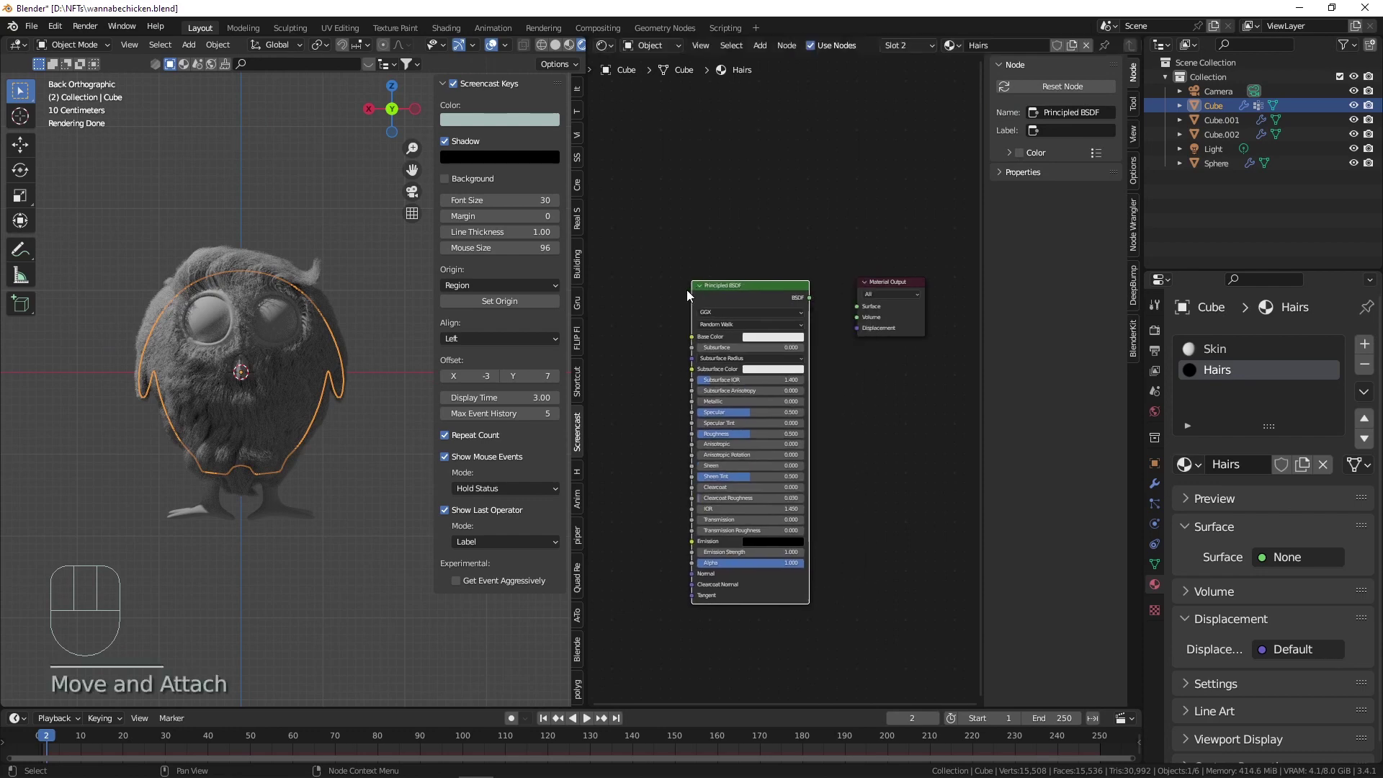
key("Delete")
Add a Principled Hair BSDF node to the Hairs material and connect its BSDF output to the Material Output's Surface.
key("shift+a")
left_click(685, 290)
type("ha")
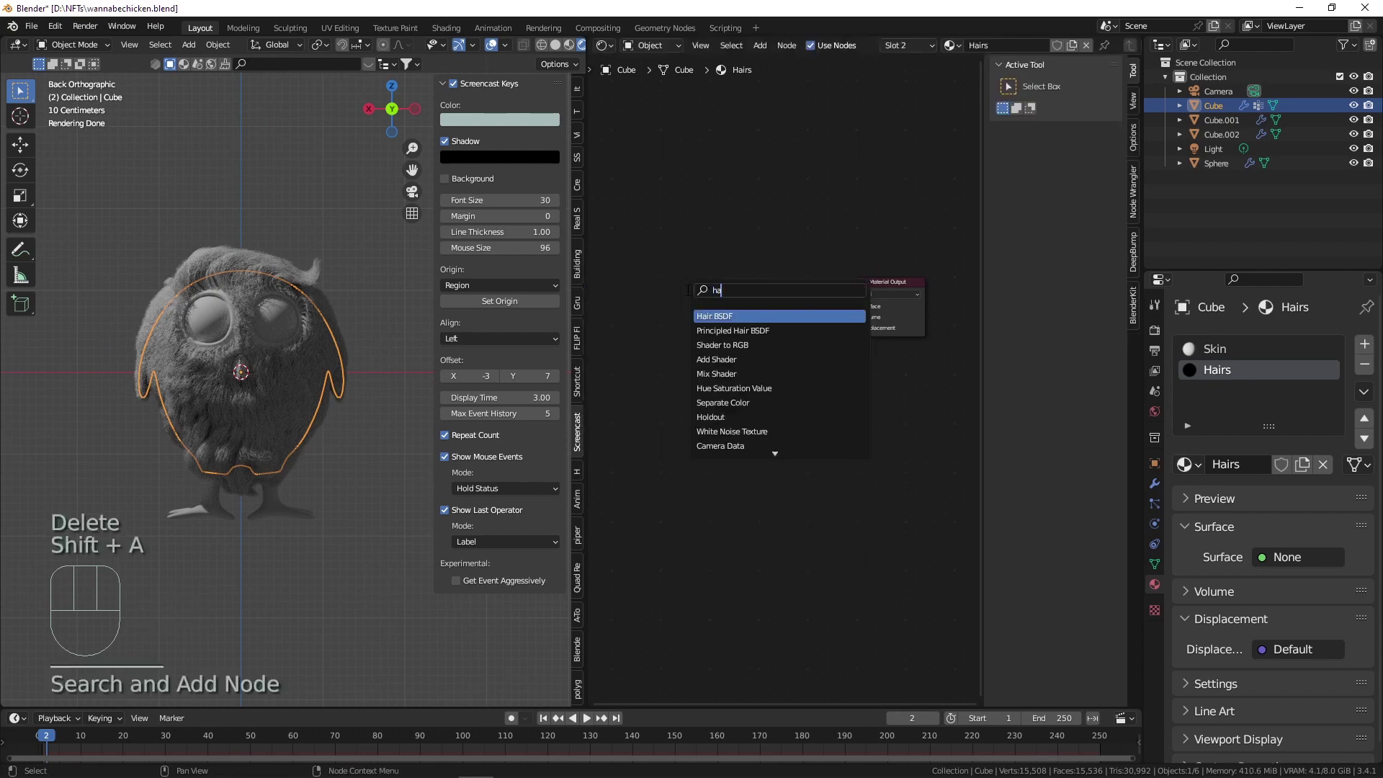
type("ir")
key("Down")
key("Return")
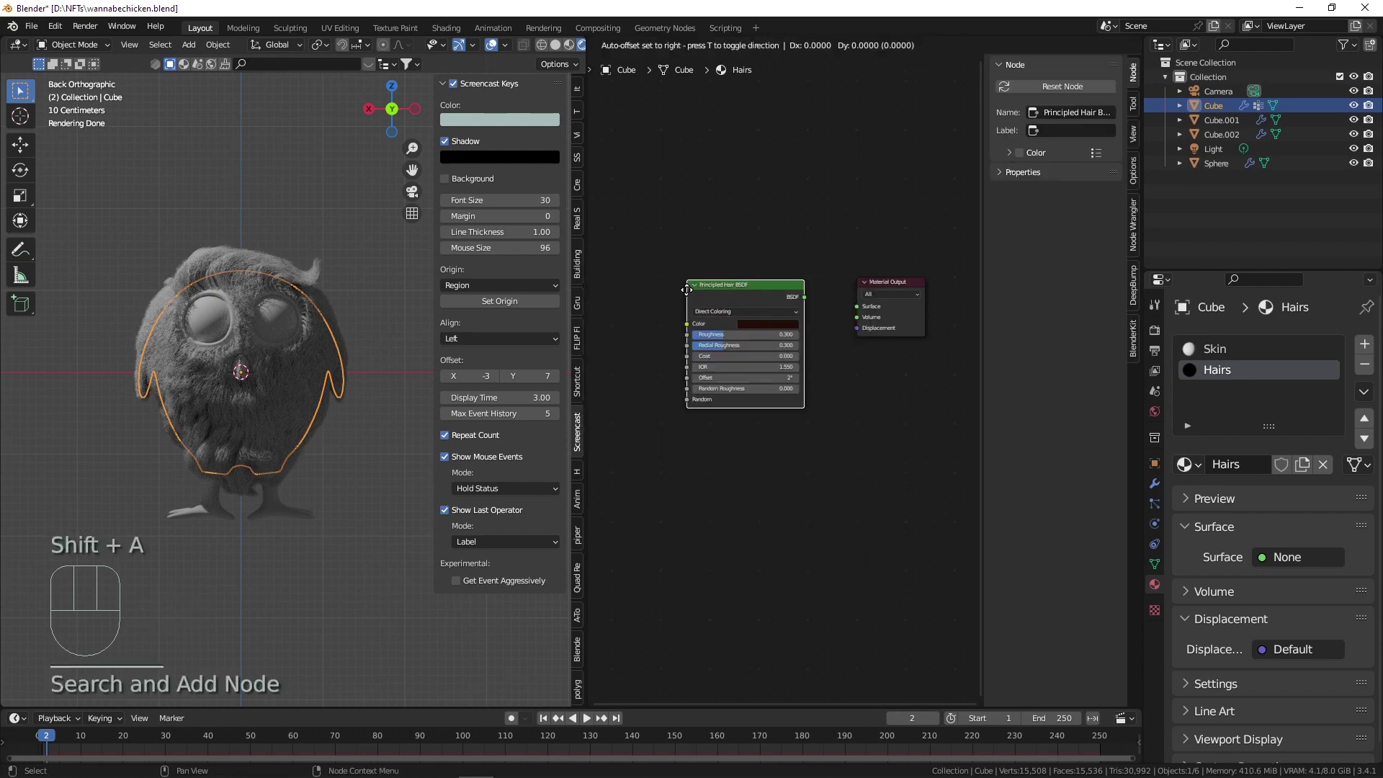
left_click(698, 285)
scroll(827, 290, "up", 2)
left_click_drag(801, 283, 861, 300)
Set the render material of the body's hair particle system to Hairs and deselect the body.
scroll(223, 343, "up", 5)
middle_click_drag(243, 331, 253, 266, "shift")
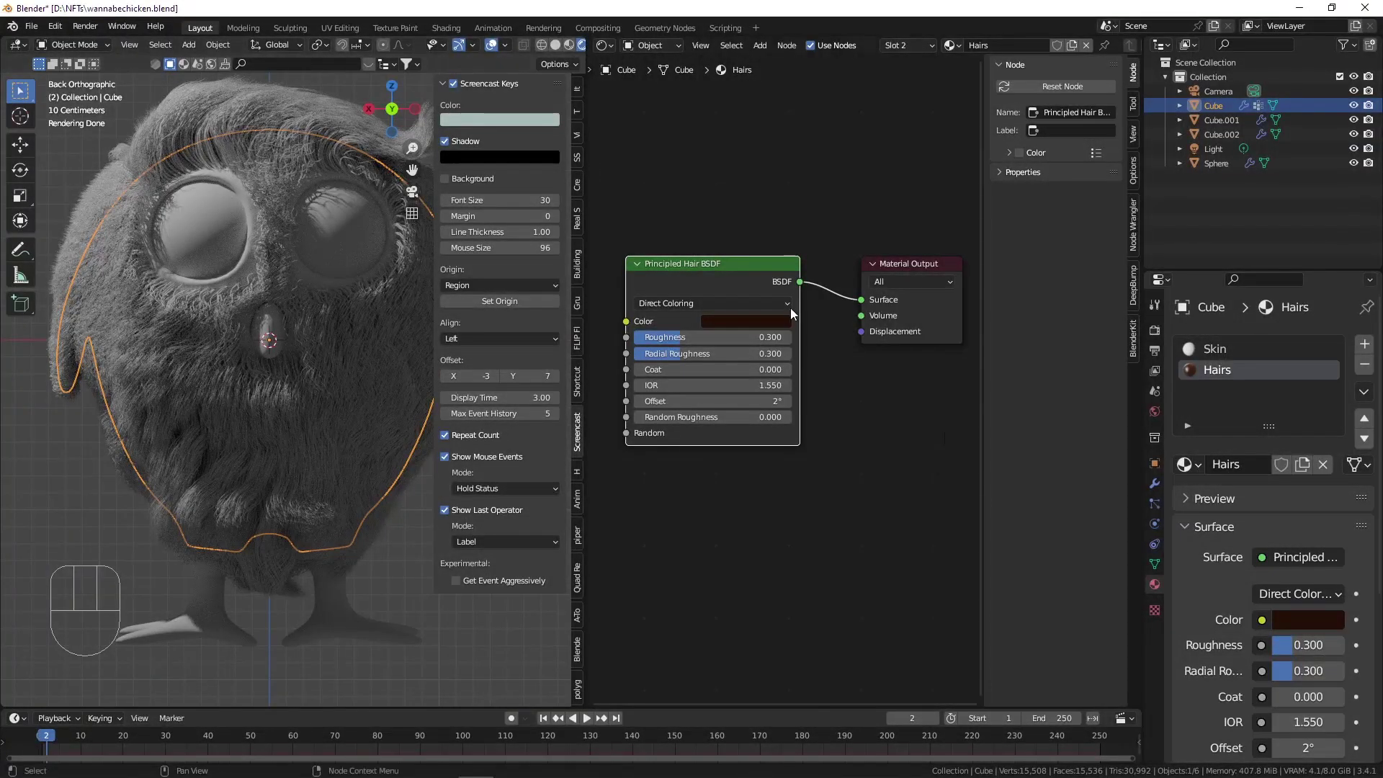
left_click(1154, 502)
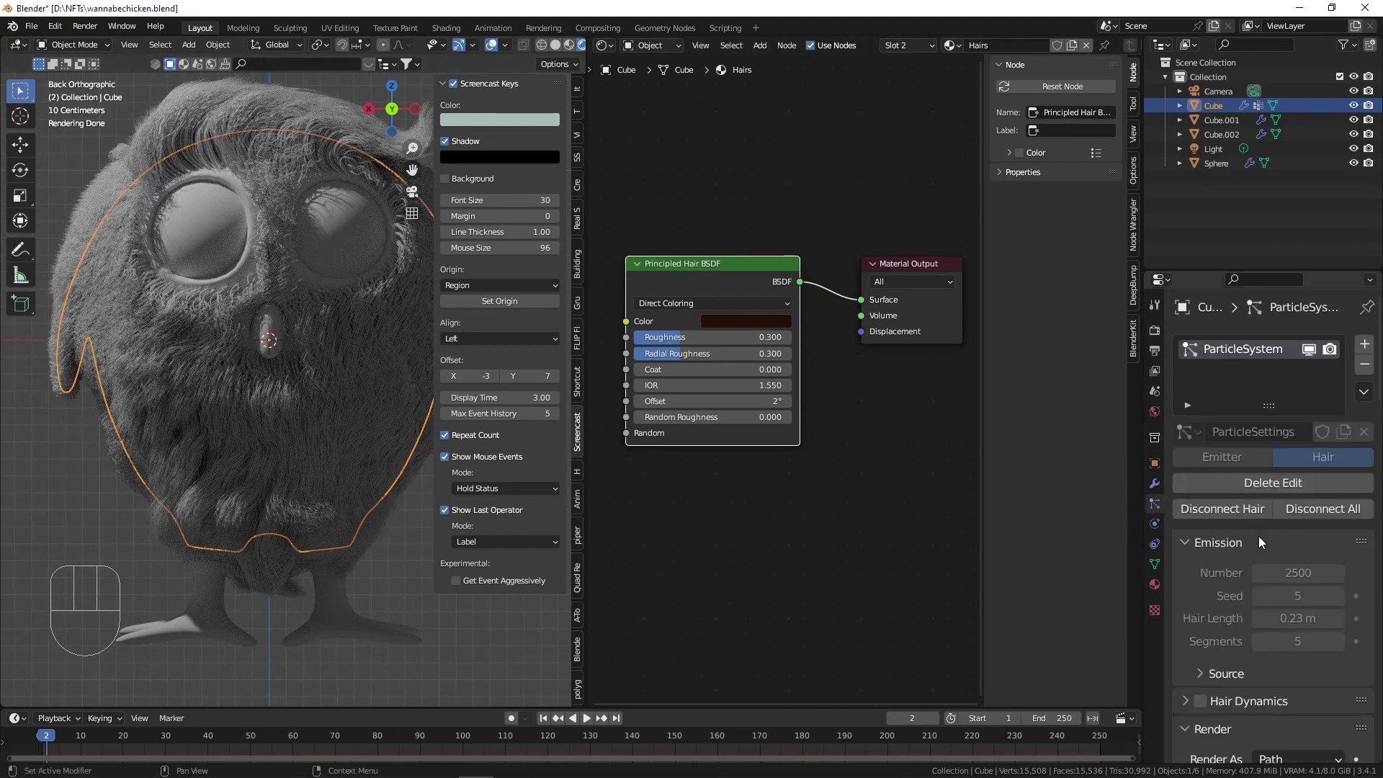
scroll(1275, 537, "down", 8)
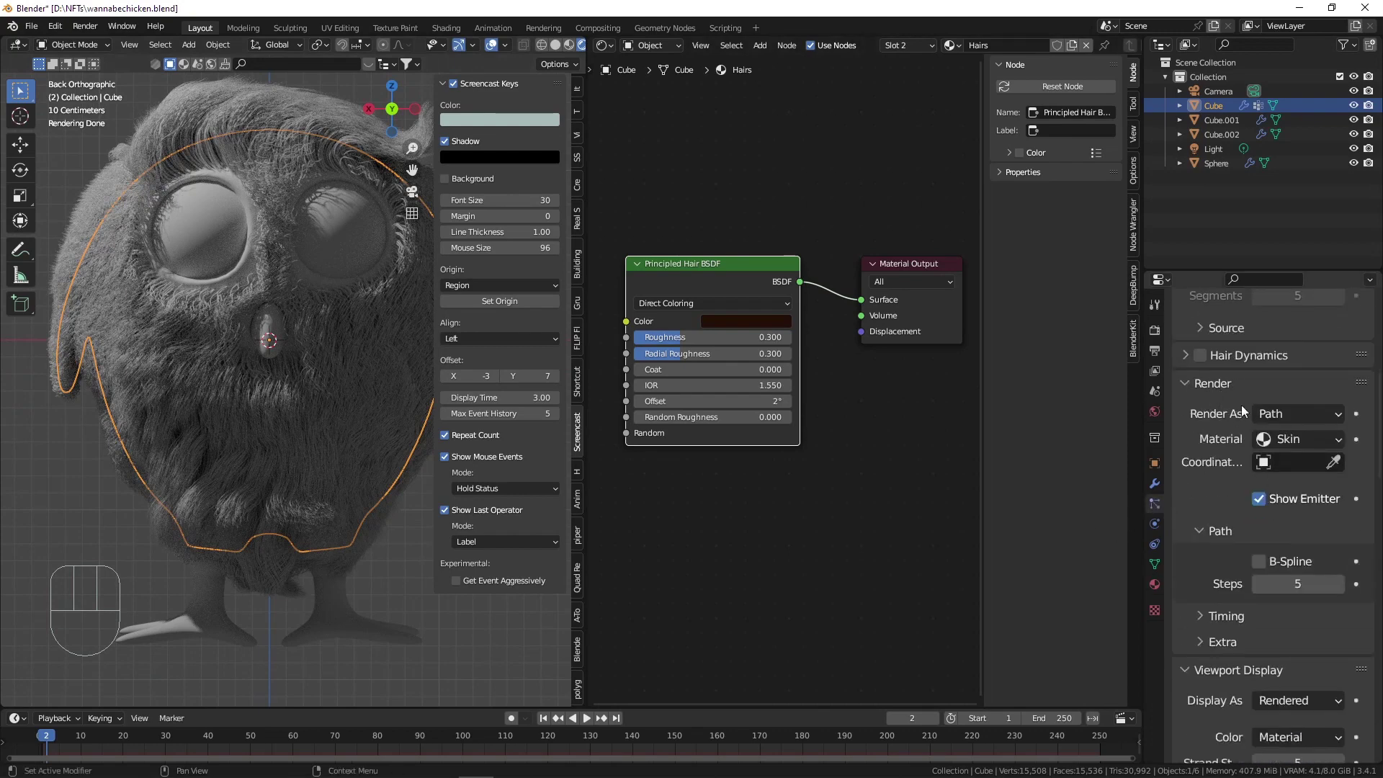
left_click(1311, 438)
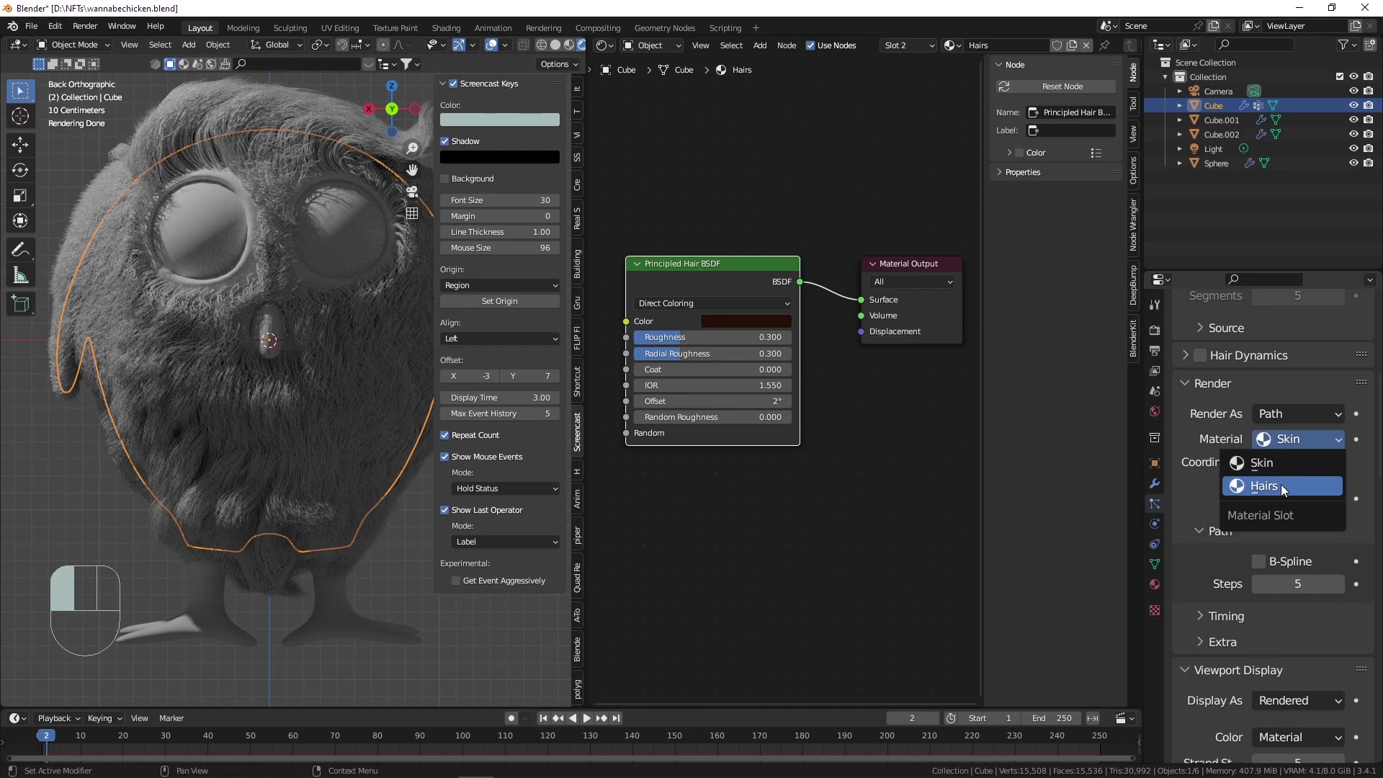
left_click(1282, 486)
scroll(401, 336, "down", 2)
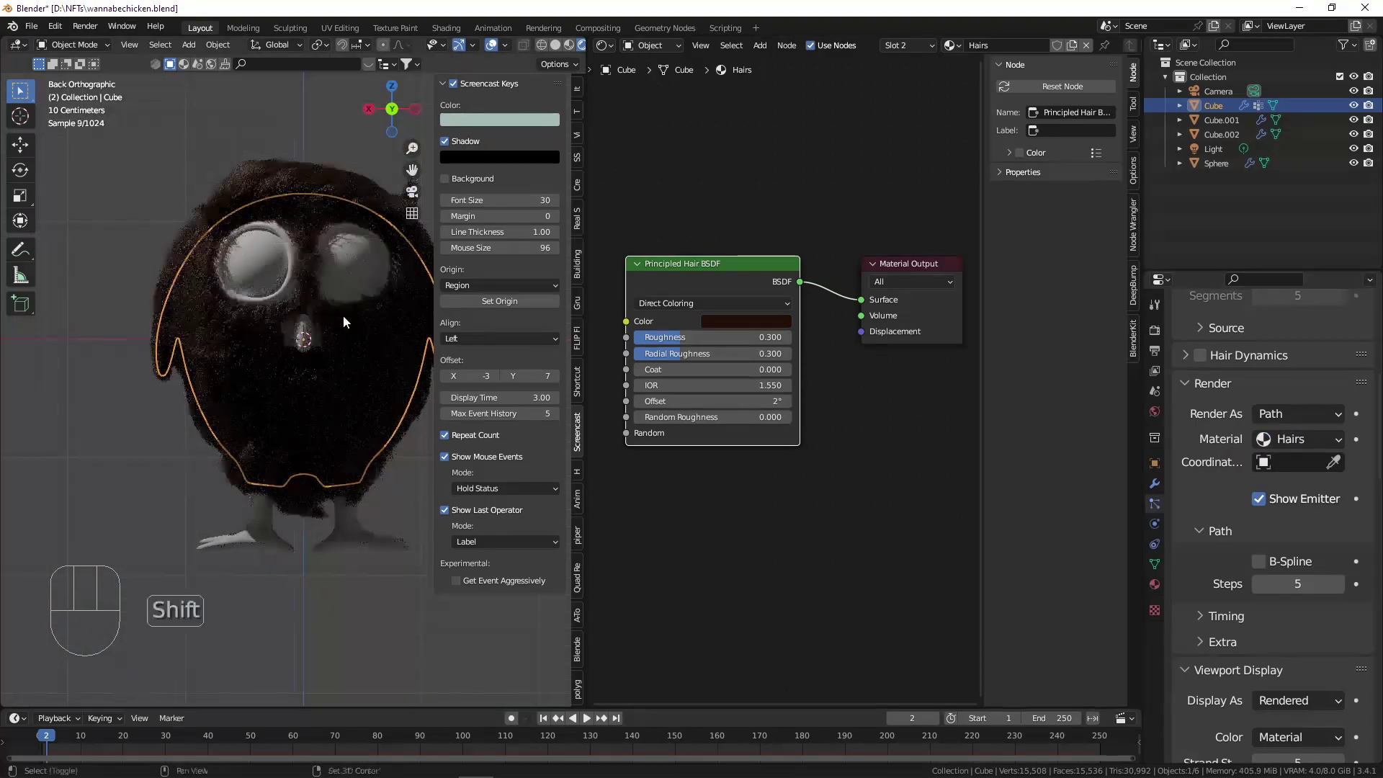
left_click(304, 149)
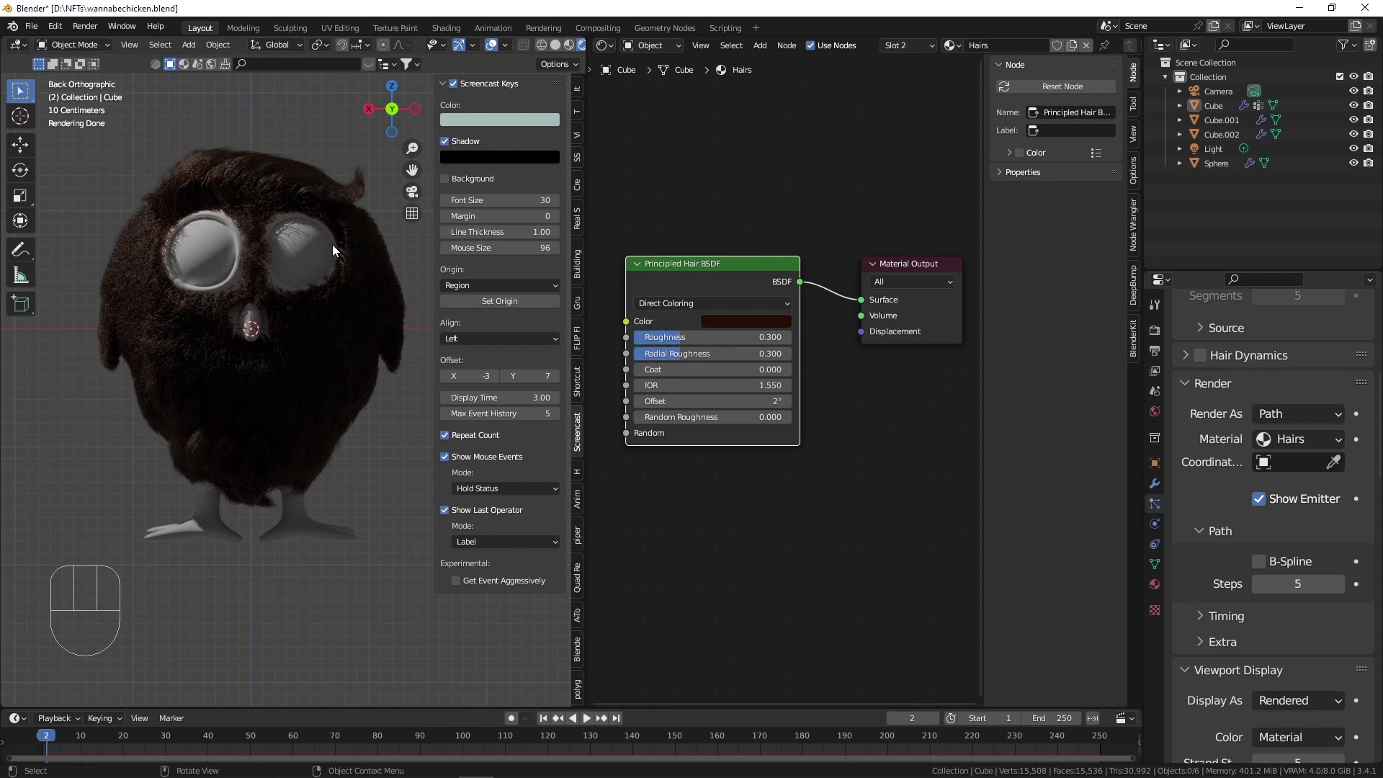
Set the Principled Hair BSDF color to a lighter golden brown with hue 0.067, saturation 0.911 and value 0.175.
scroll(667, 322, "up", 2)
left_click(709, 321)
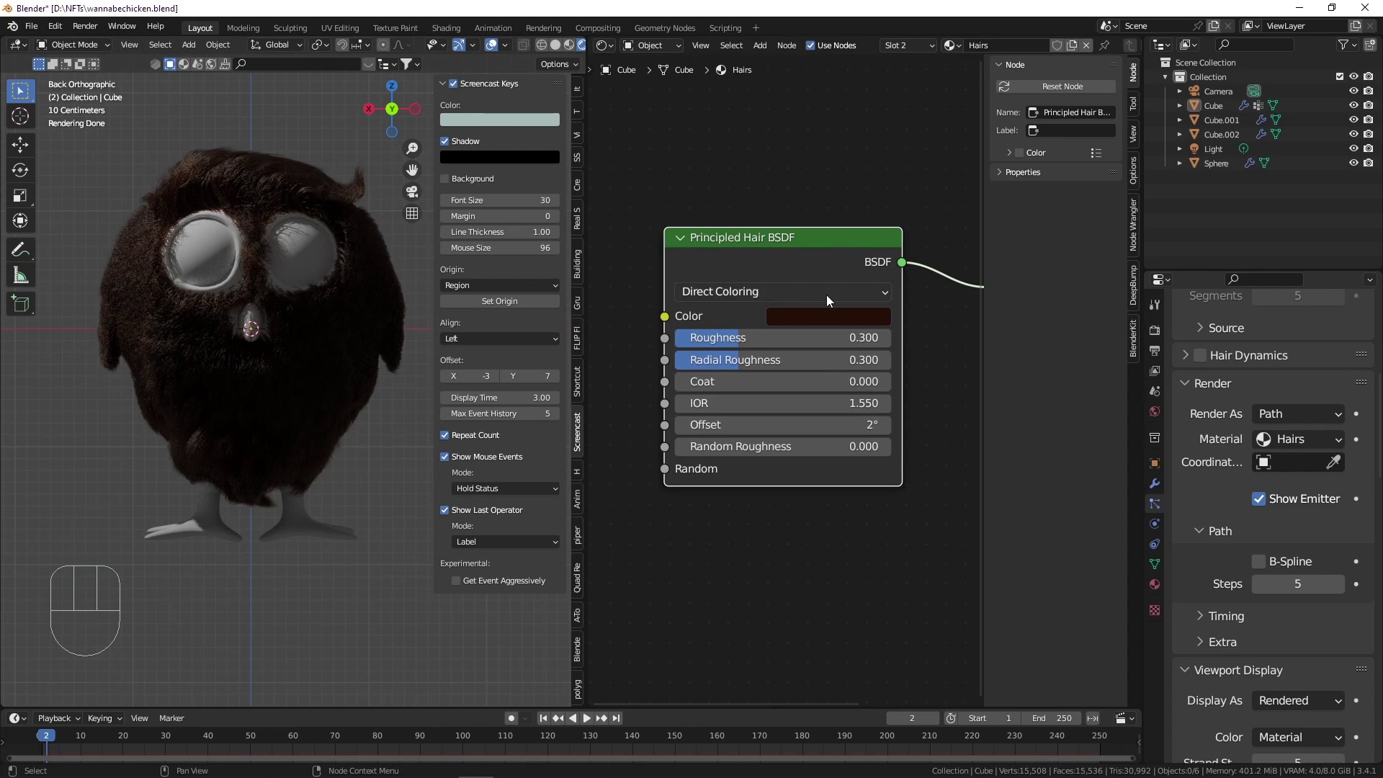
left_click(821, 315)
left_click(937, 114)
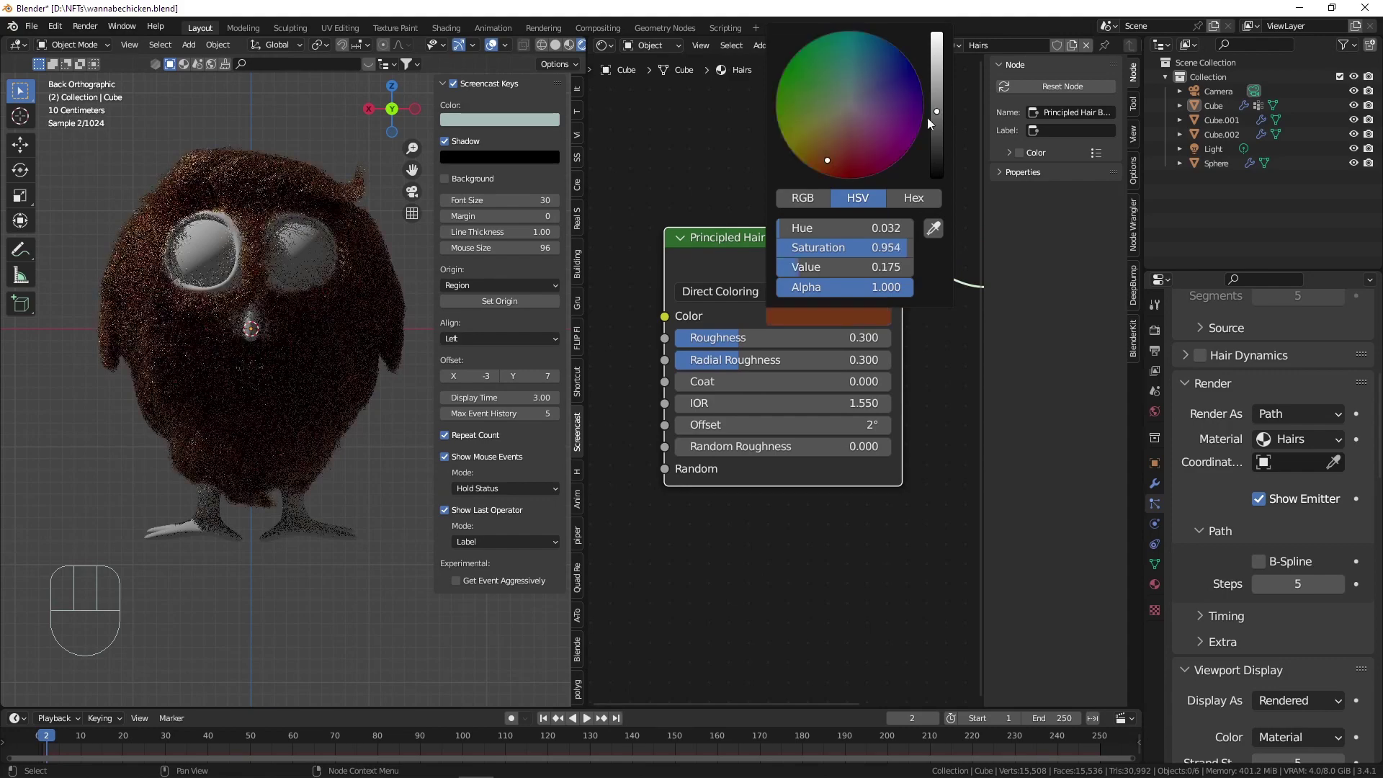
left_click(853, 162)
left_click(822, 150)
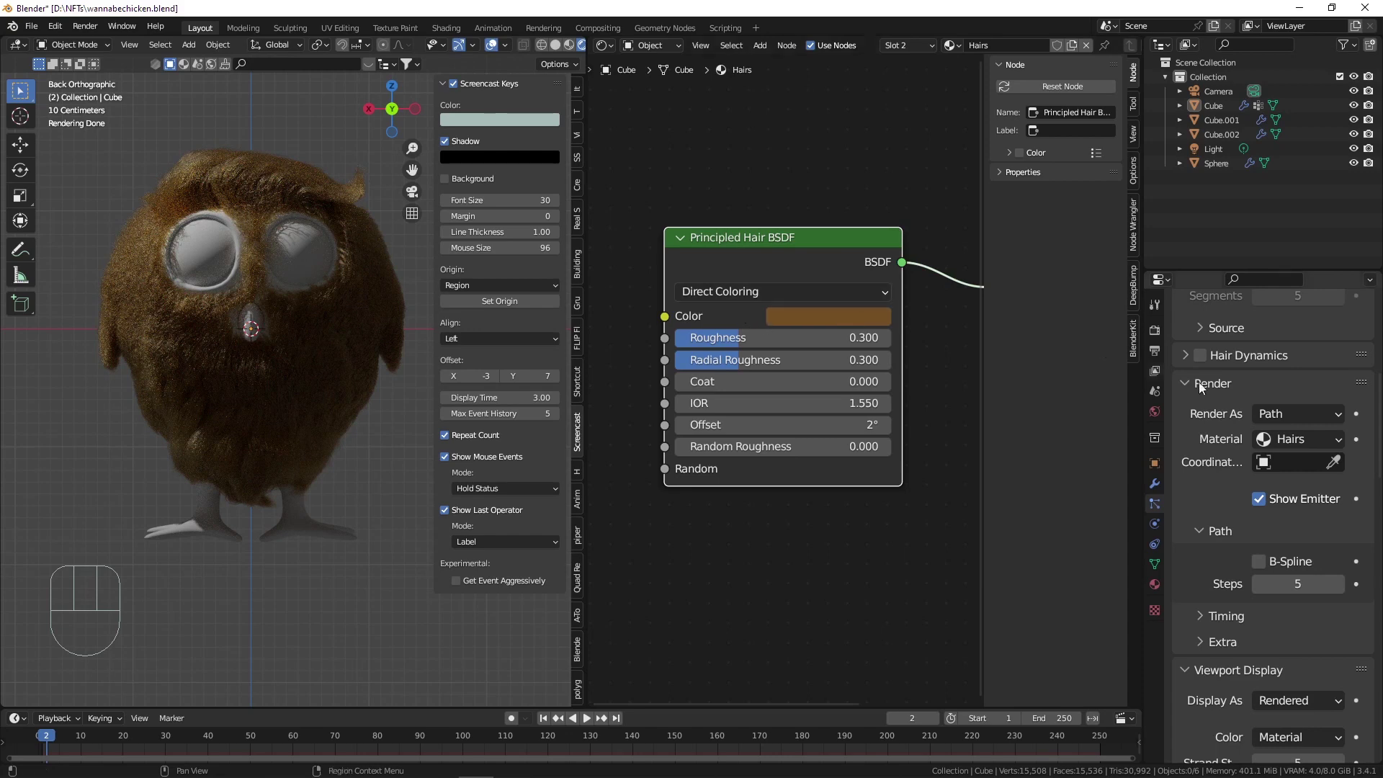
Assign an Environment Texture to the world background color.
left_click(1155, 412)
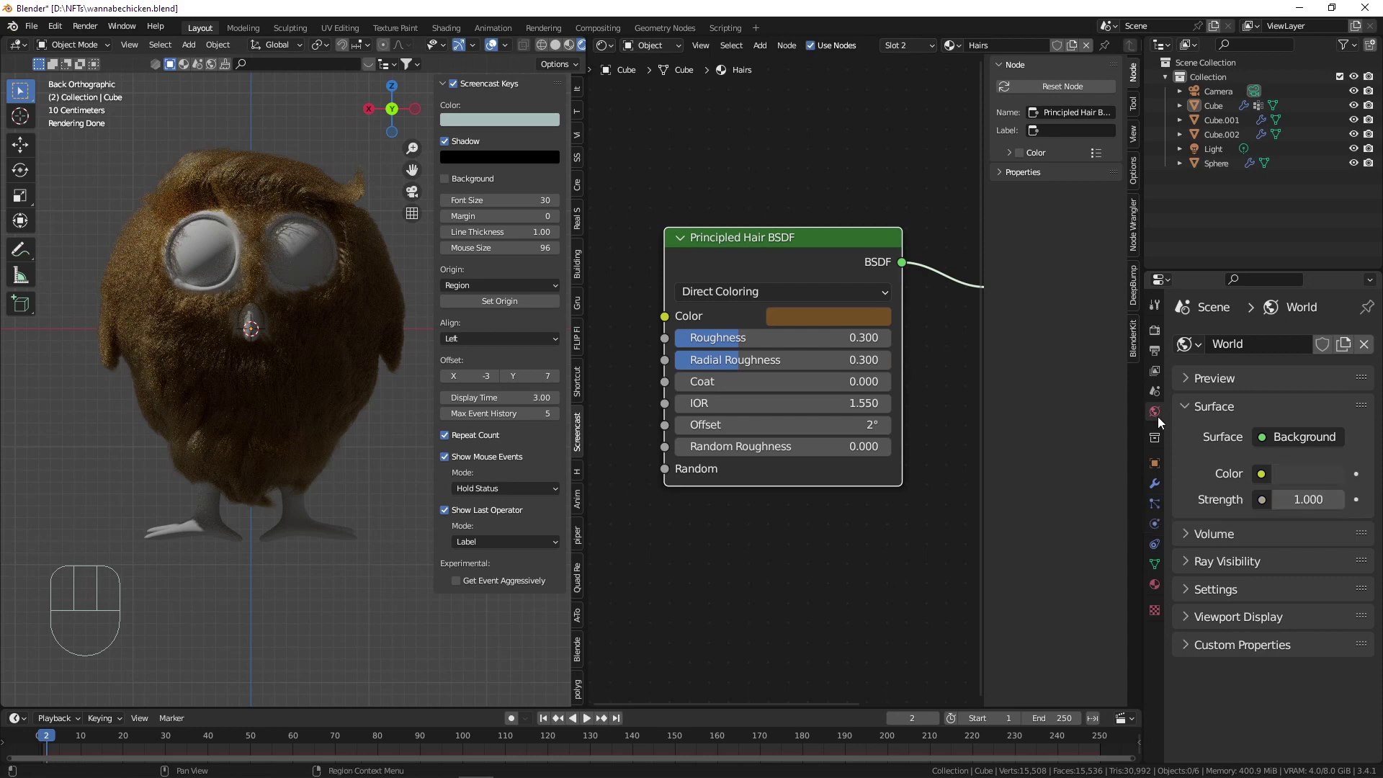
left_click(1262, 474)
left_click(829, 247)
left_click(1260, 473)
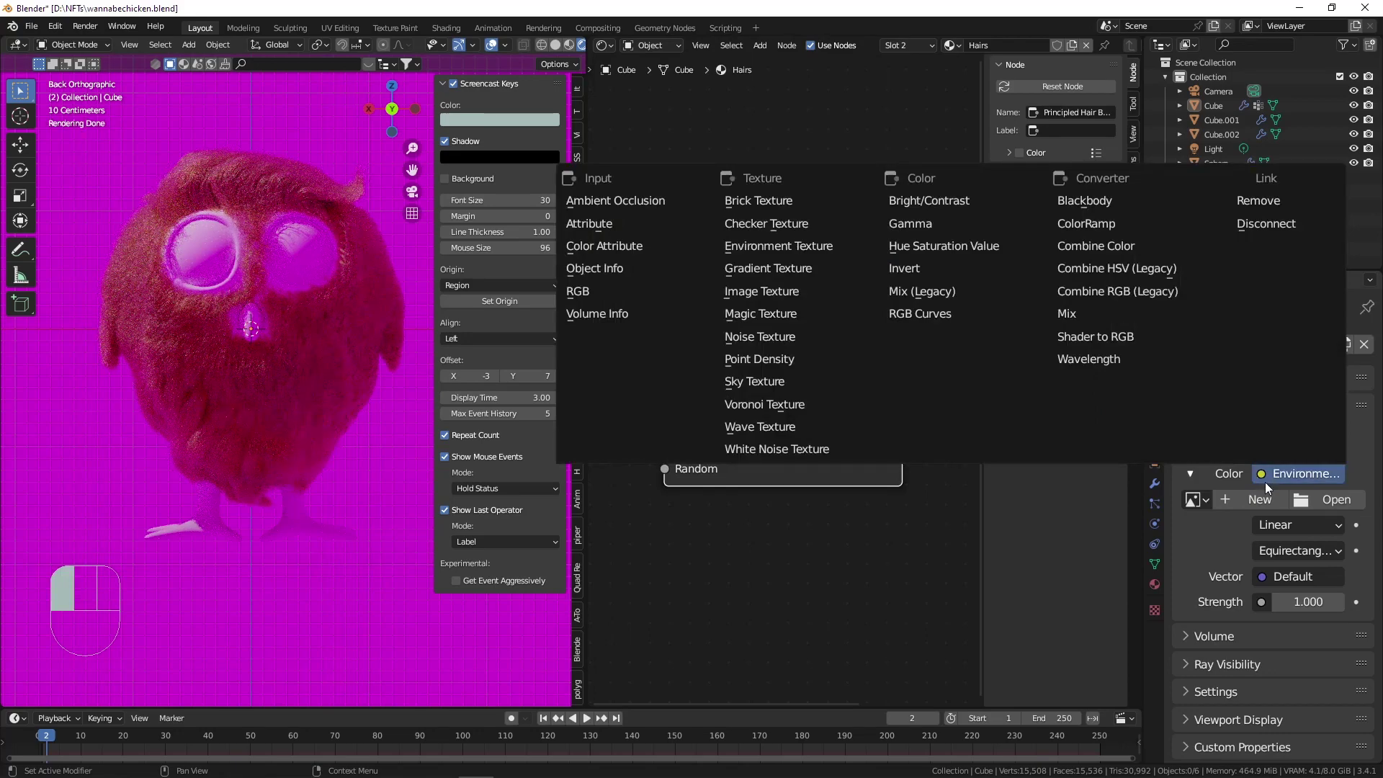
Load kloetzle_blei_4k.hdr from the Downloads folder as the world's environment image.
left_click(1329, 499)
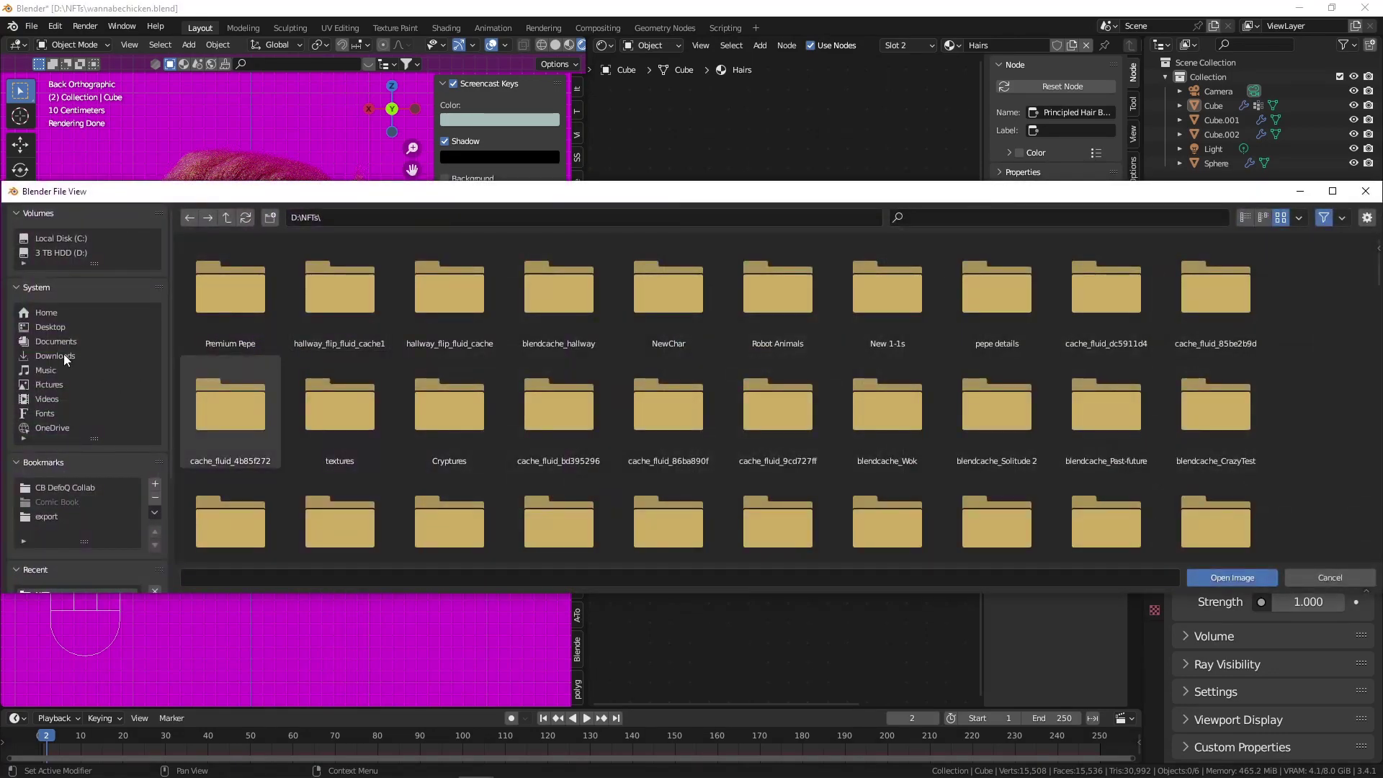
left_click(63, 355)
left_click(956, 217)
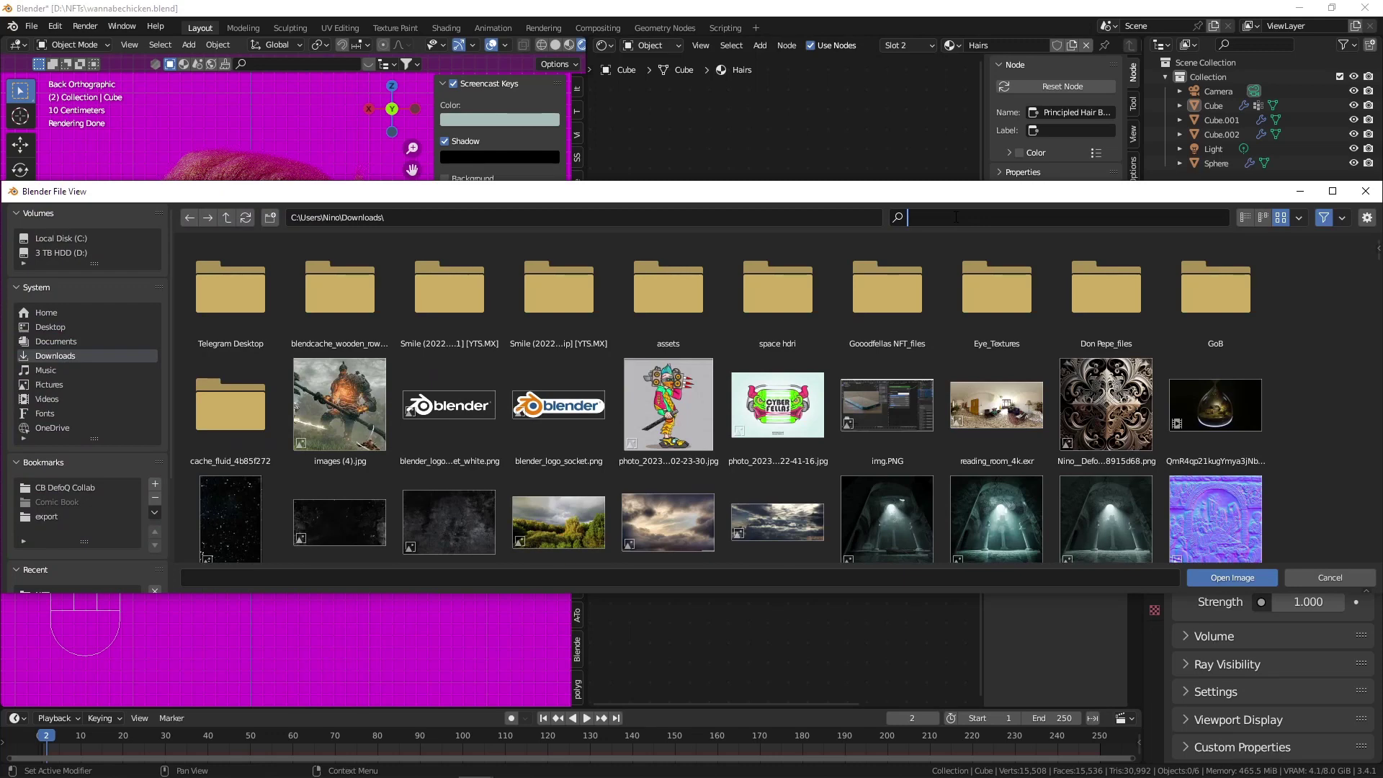
type("hdr")
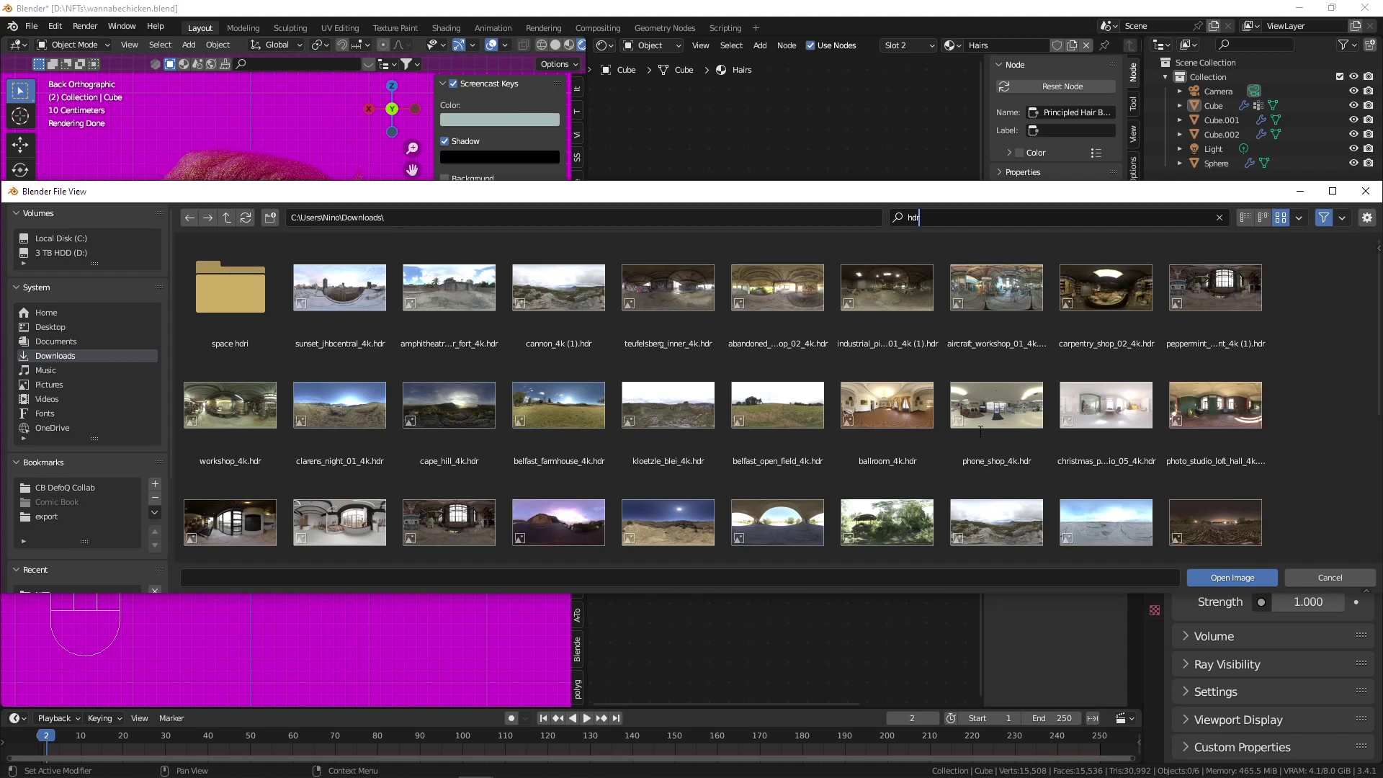
left_click(900, 374)
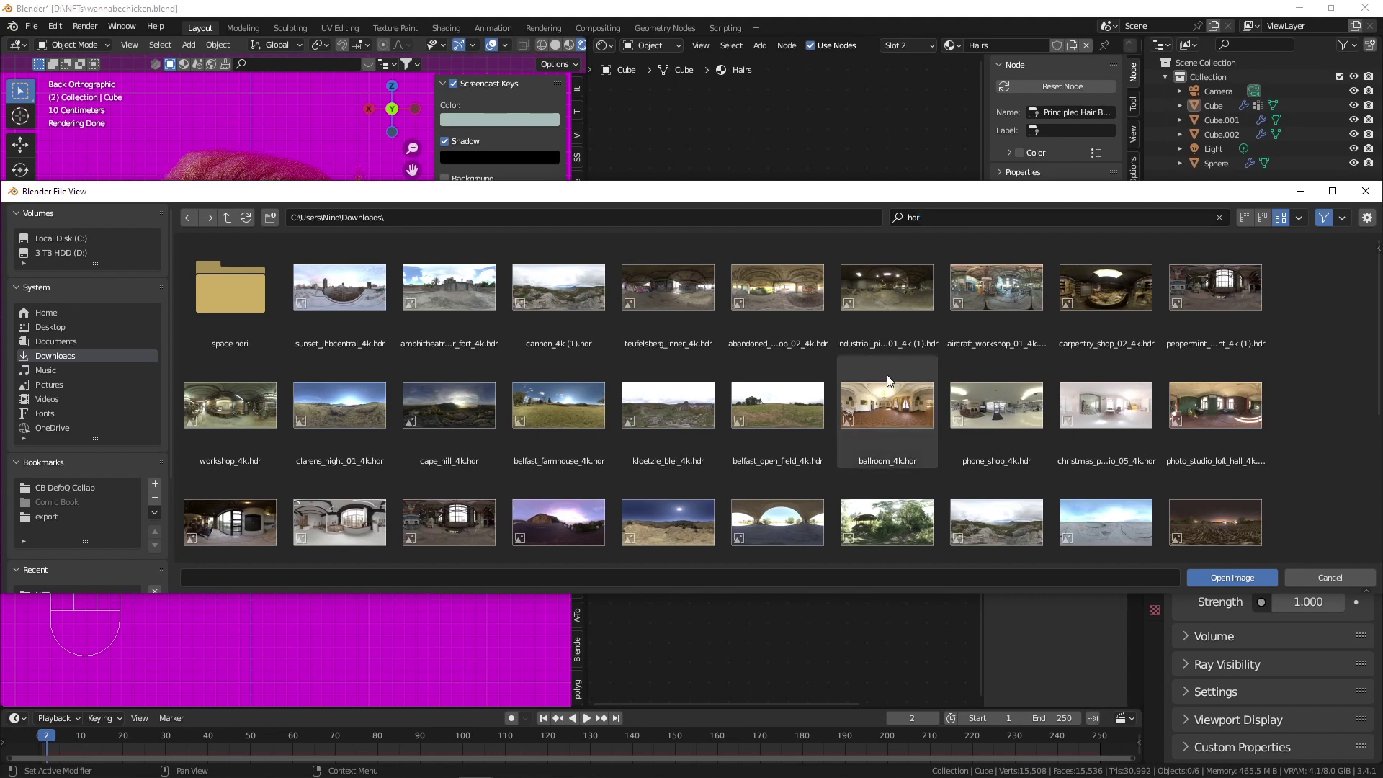
left_click(1138, 218)
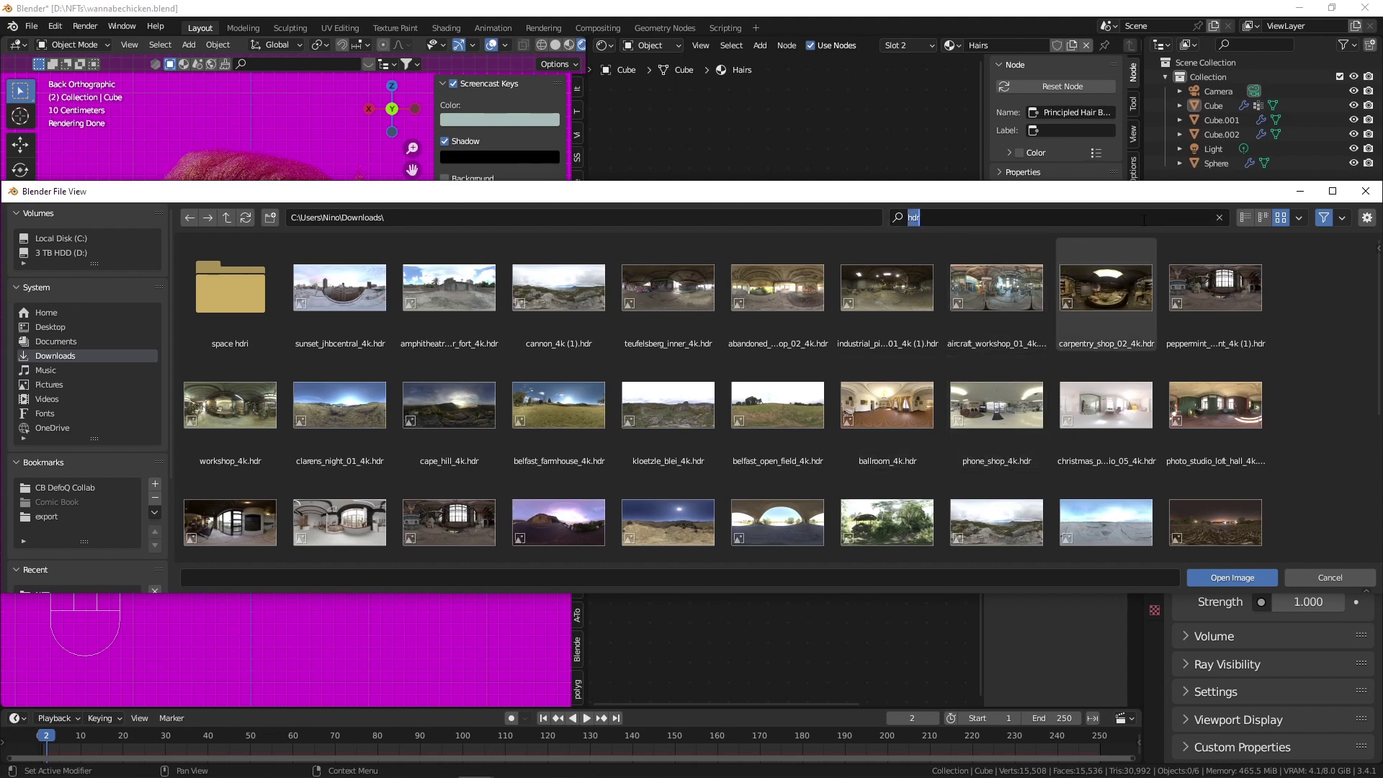
type("klo")
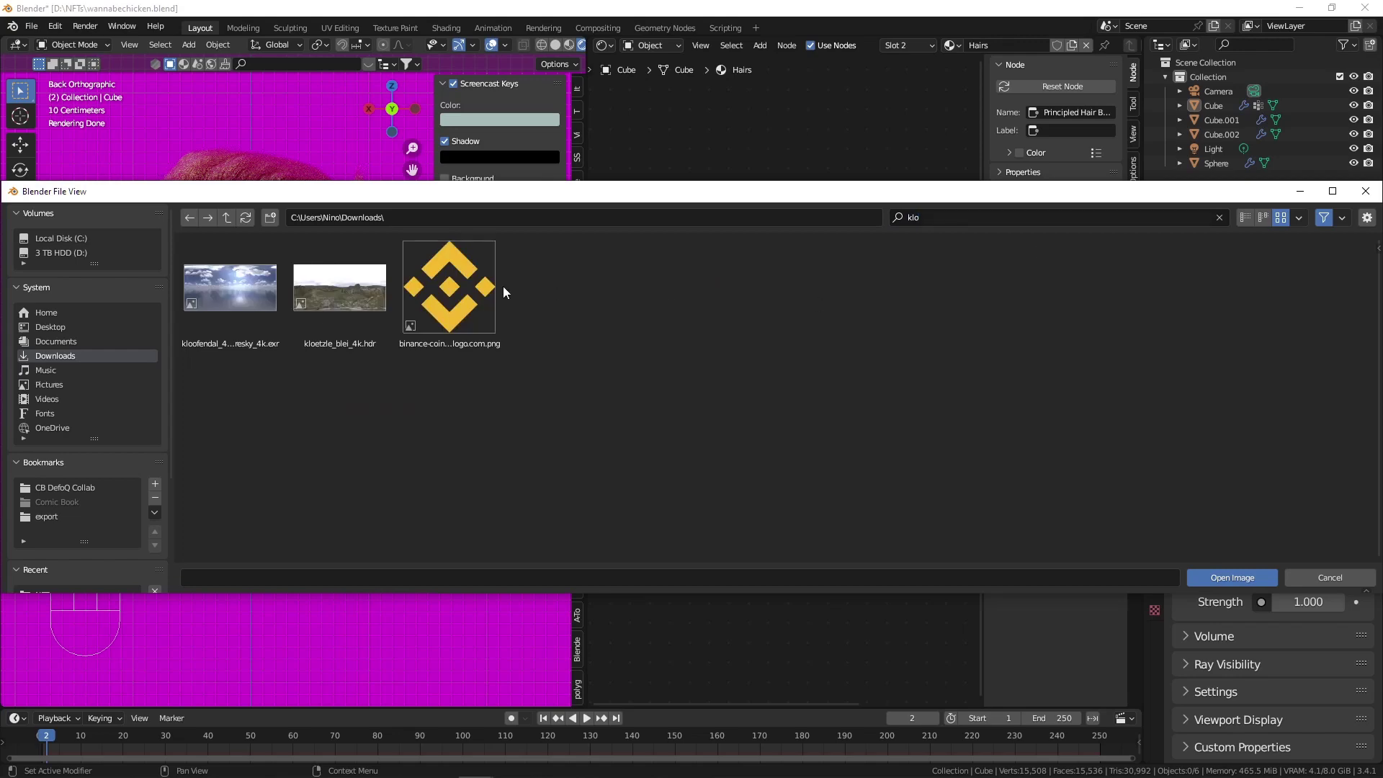
double_click(381, 308)
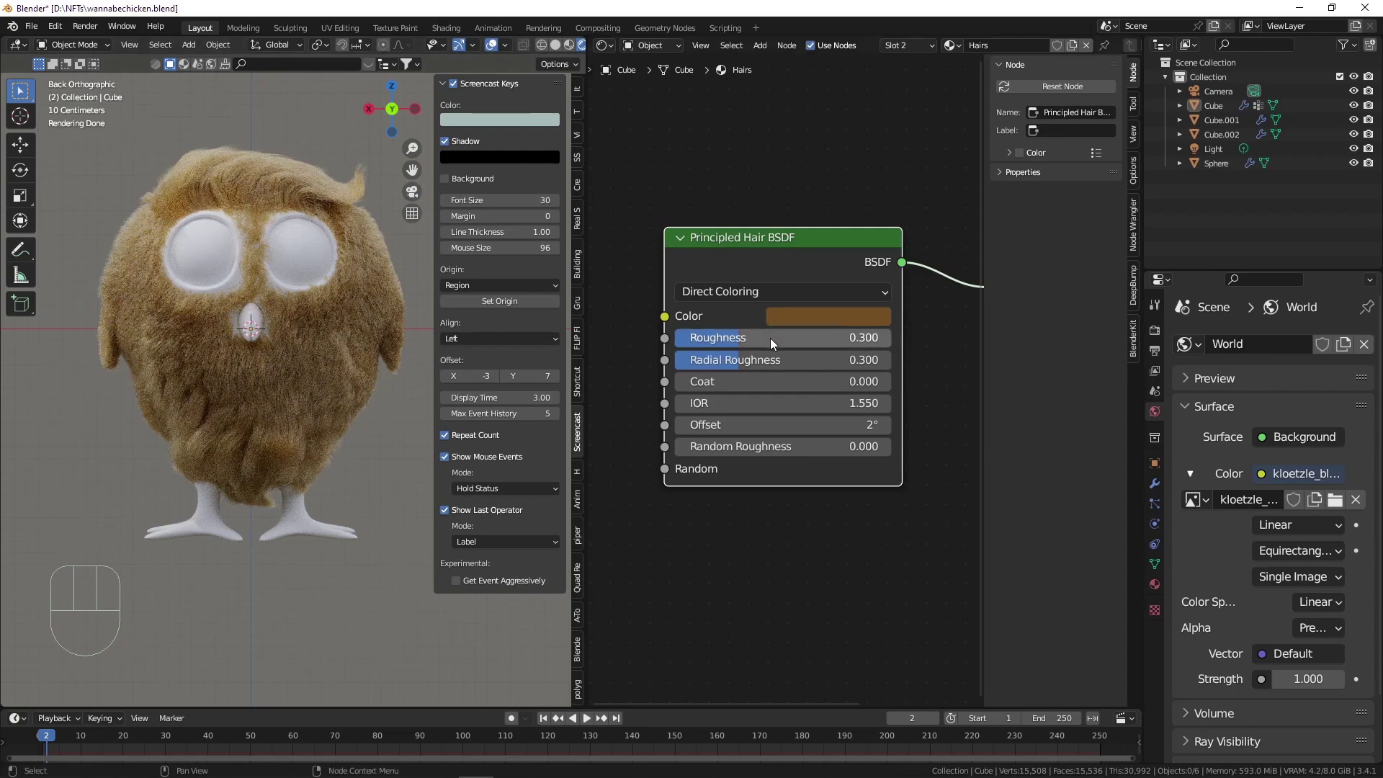
Set the Principled Hair BSDF roughness to 0.750 and its radial roughness to 0.168.
left_click_drag(754, 339, 876, 339)
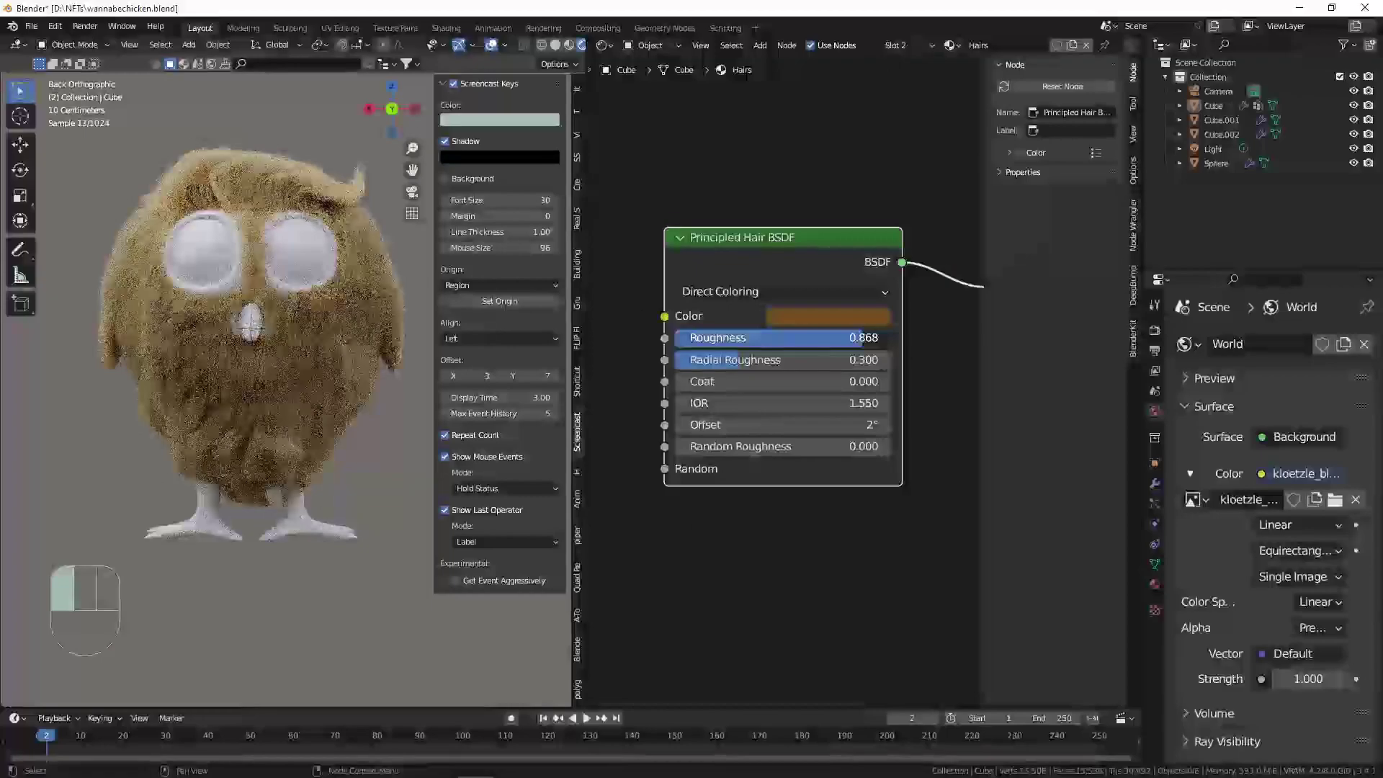
mouse_move(736, 359)
left_mouse_down()
mouse_move(709, 359)
mouse_move(791, 359)
mouse_move(711, 359)
left_mouse_up()
left_click_drag(864, 338, 833, 339)
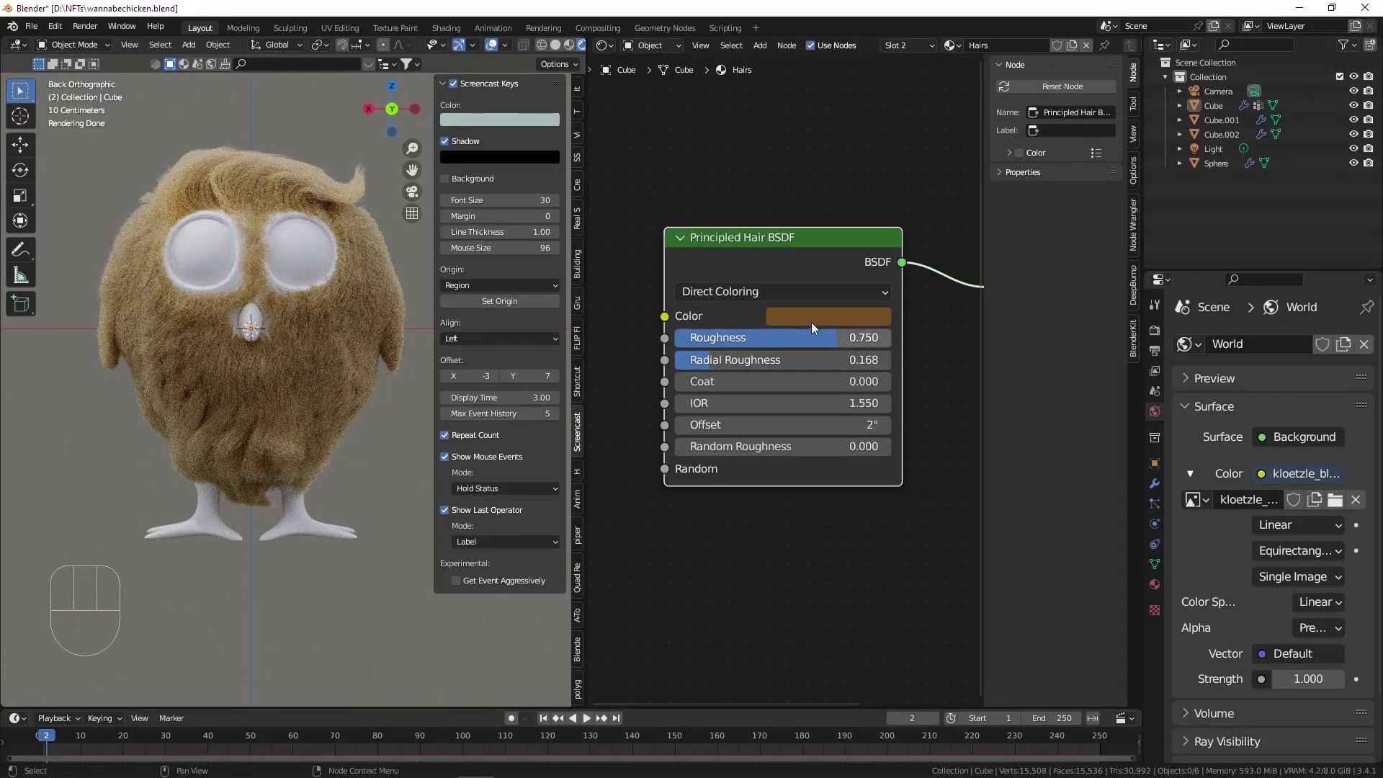
Brighten the hair color by setting its HSV value to 0.256.
left_click(829, 315)
left_click(936, 84)
left_click(937, 98)
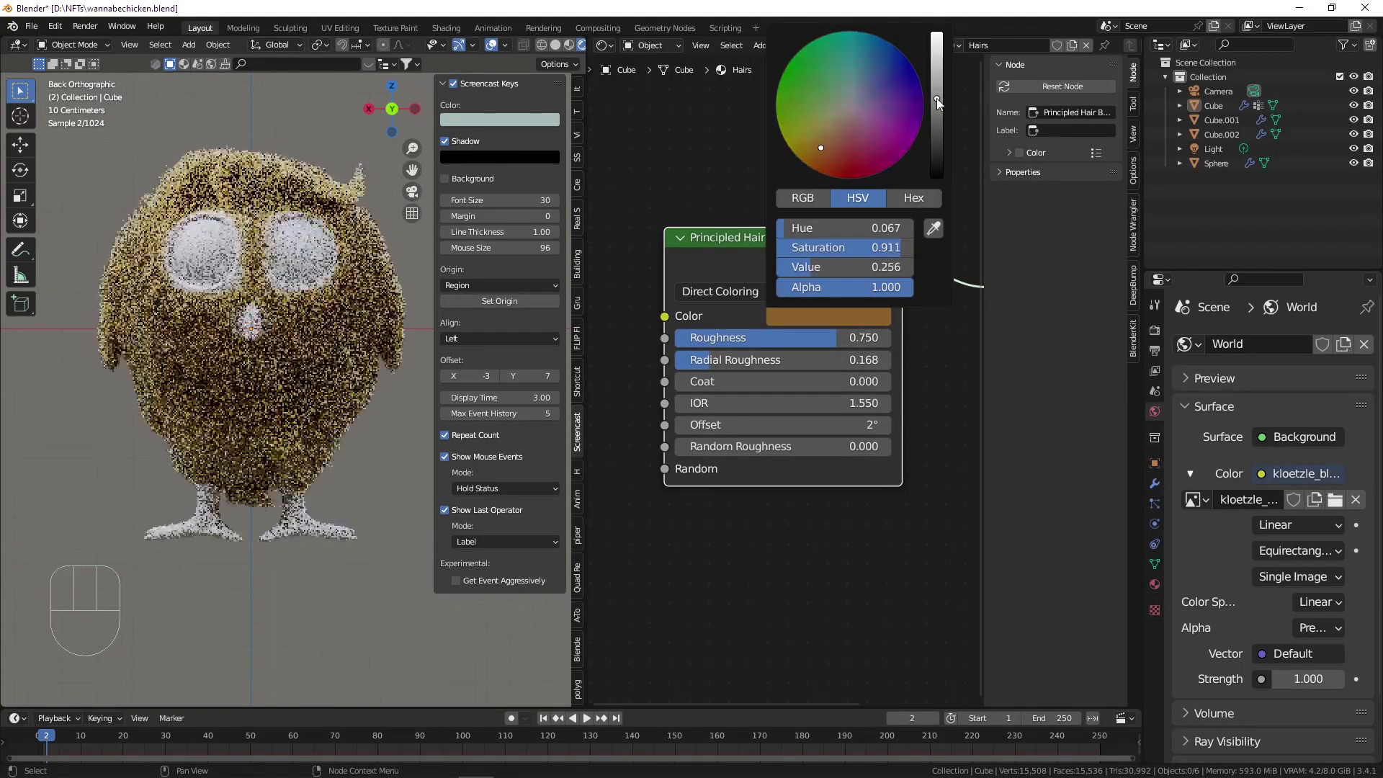
Darken the hair color to an HSV value of 0.175 and shift its hue to a muted purple.
left_click(937, 111)
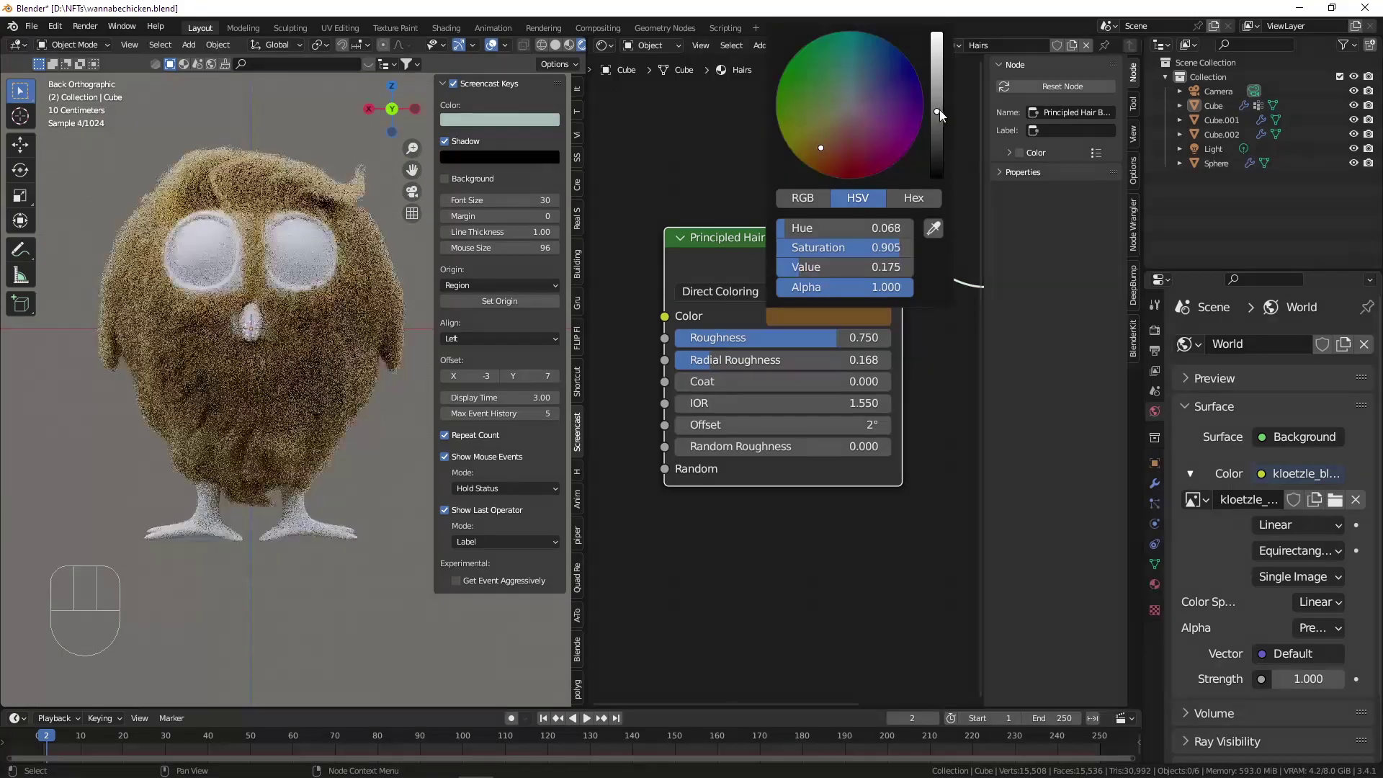
left_click(887, 74)
left_click(837, 63)
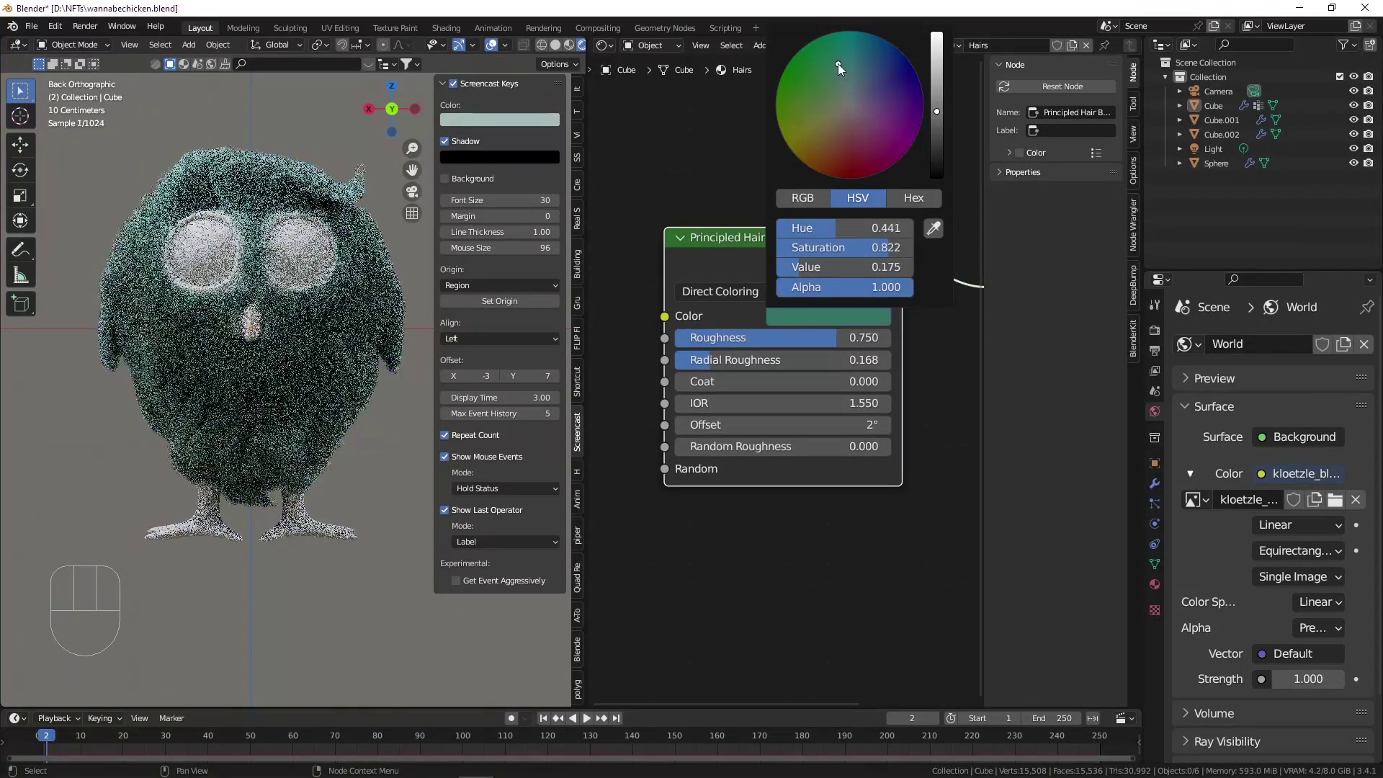
left_click(828, 102)
left_click(857, 128)
left_click(870, 111)
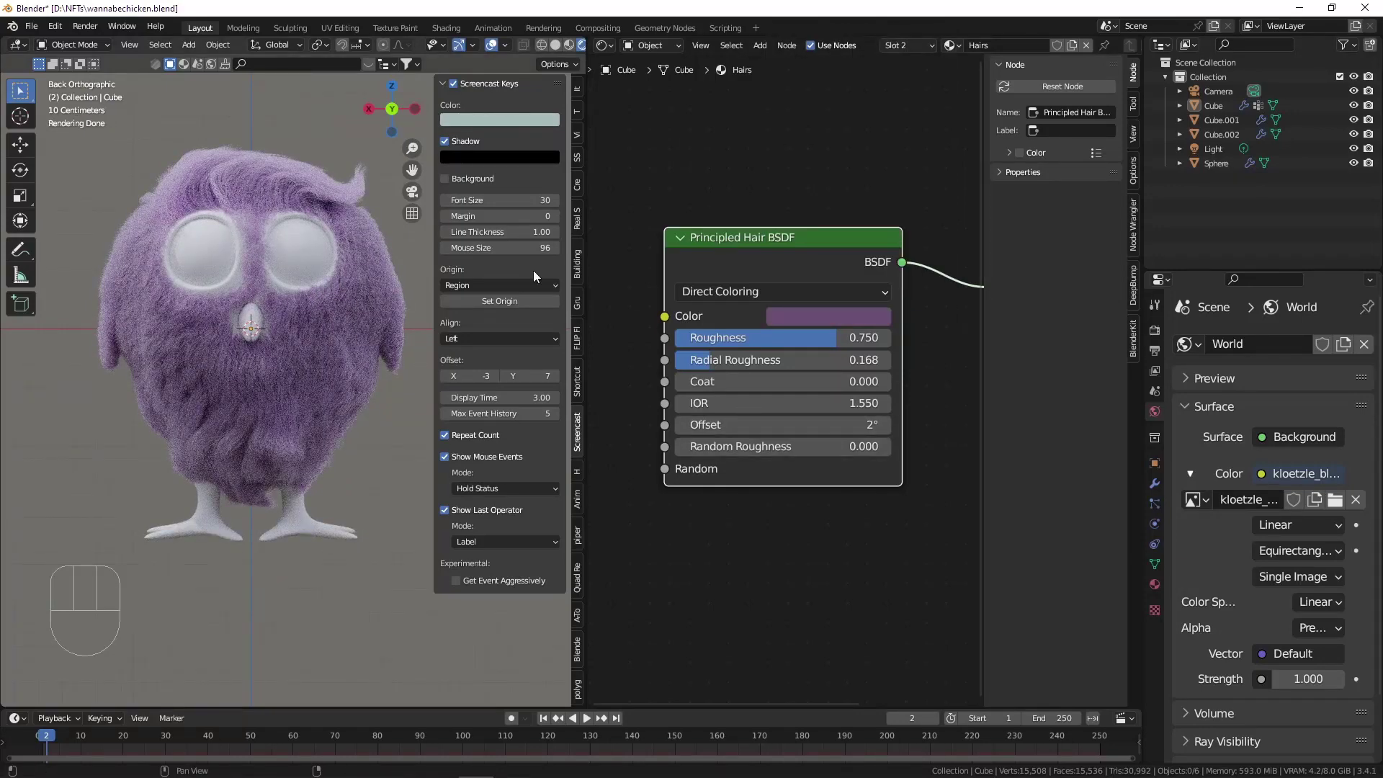
Replace the world's environment image with photo_studio_loft_hall_4k.hdr from the Downloads folder.
middle_click_drag(265, 340, 269, 356)
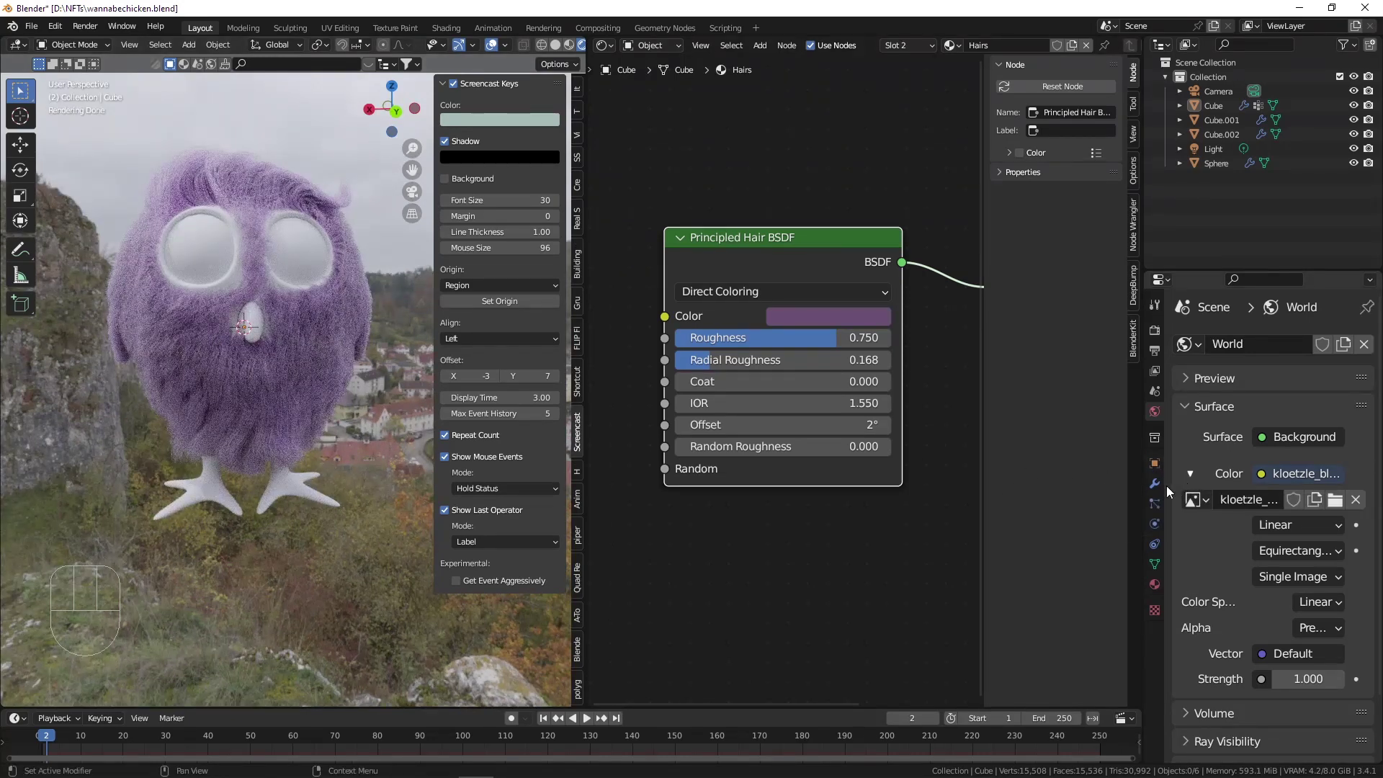
left_click(1335, 499)
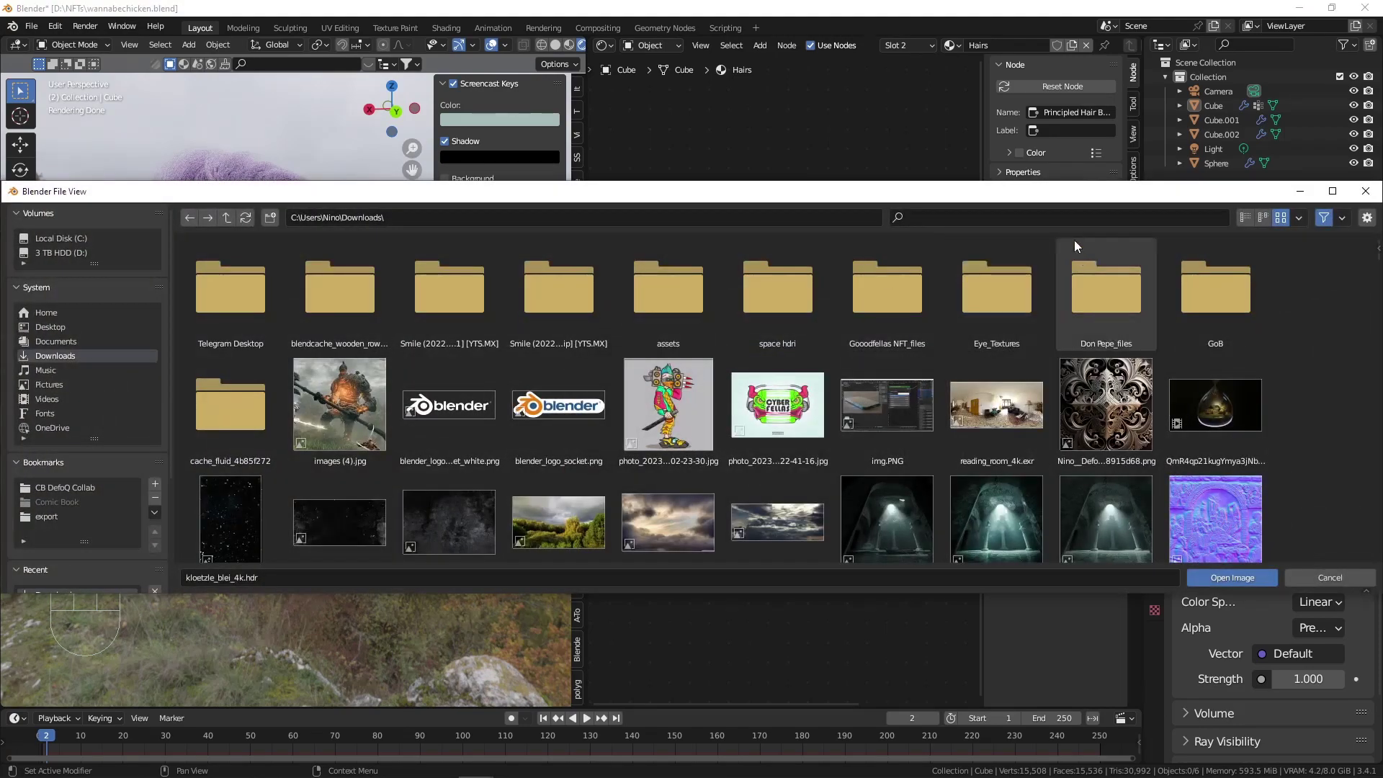
left_click(1063, 220)
type("hdr")
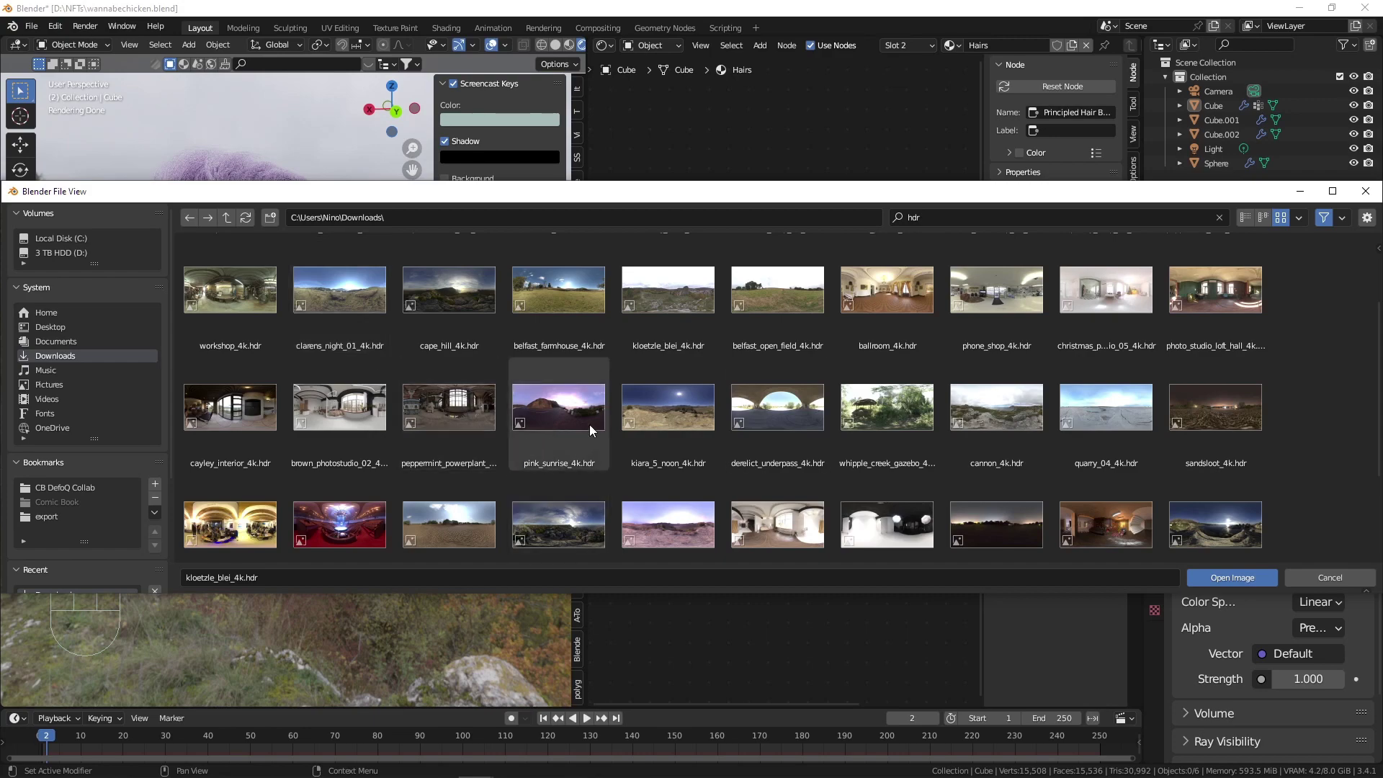
double_click(1217, 291)
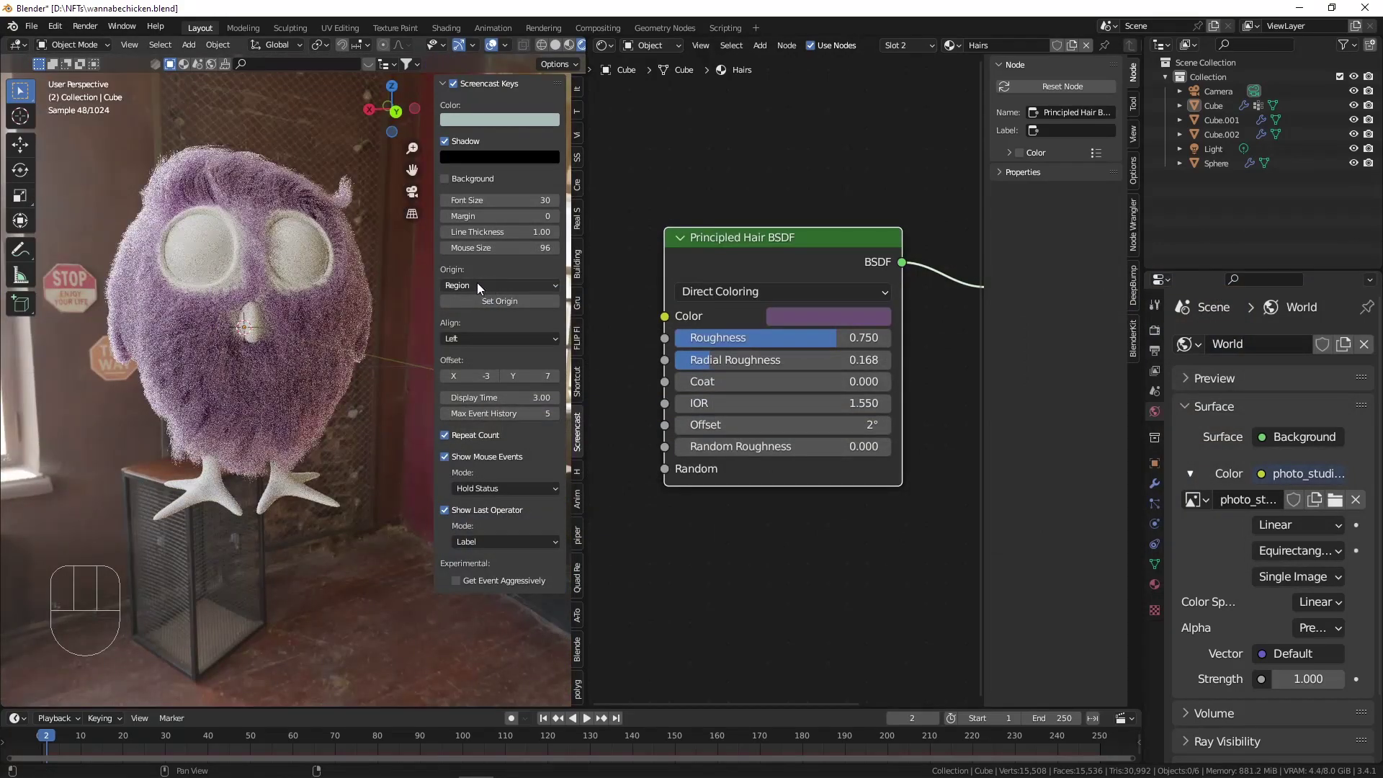
Load cayley_interior_4k.hdr from the Downloads folder as the world's environment image.
left_click(1335, 499)
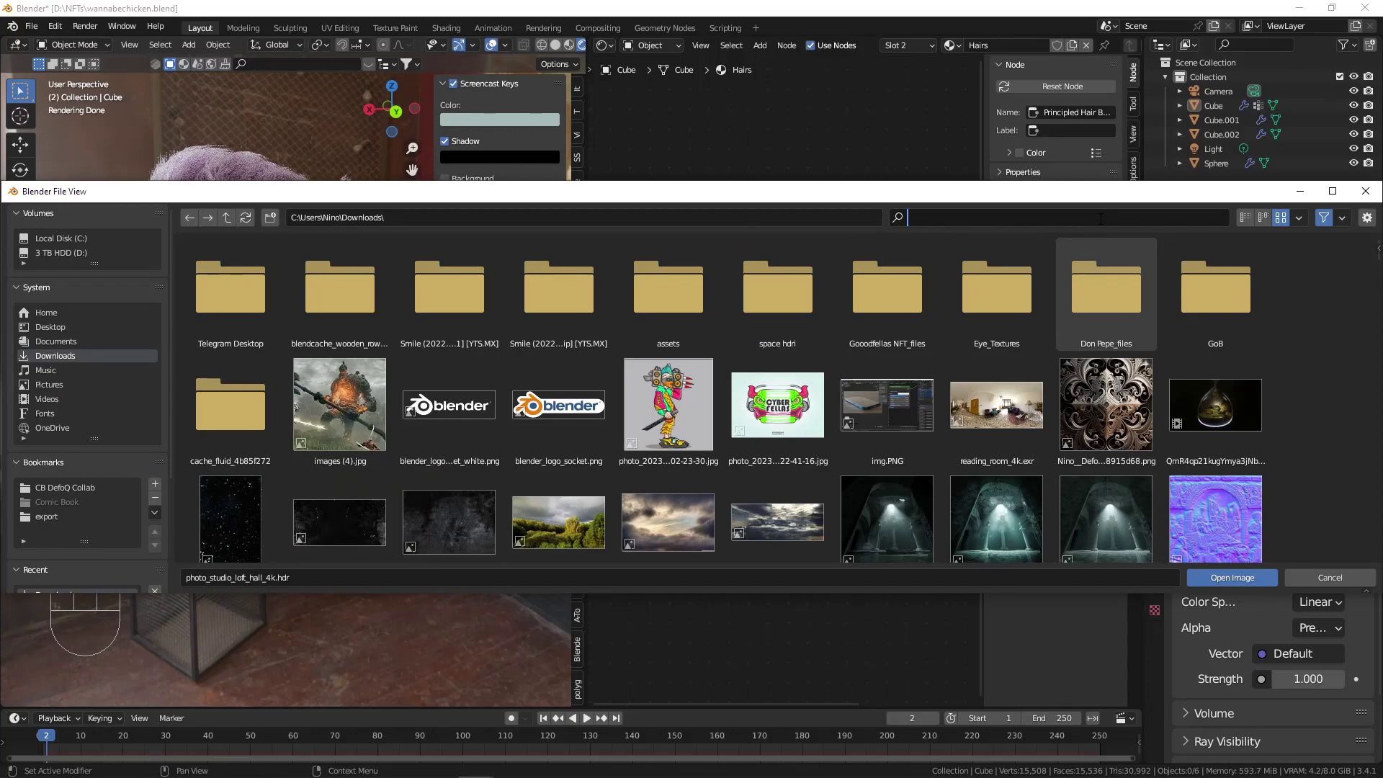
type("hdr")
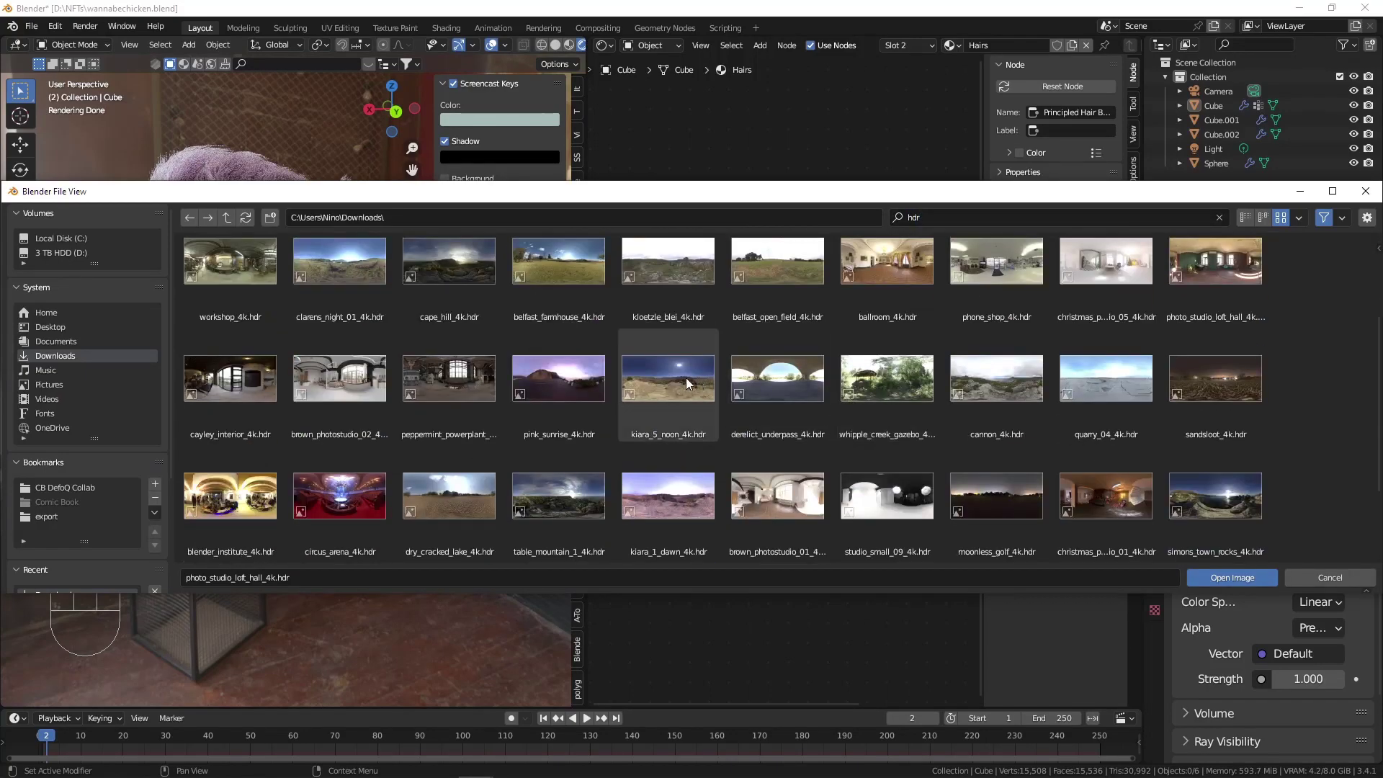
scroll(688, 382, "down", 3)
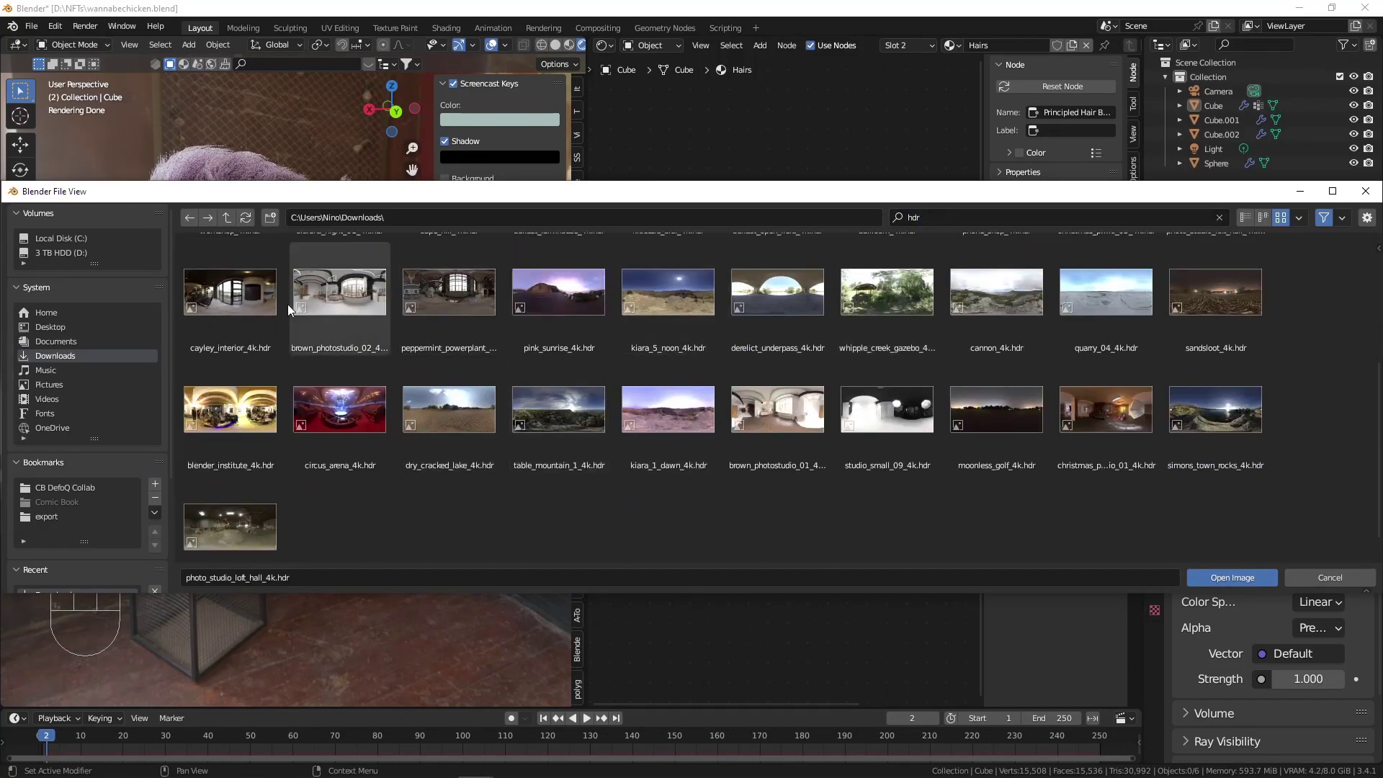
double_click(258, 305)
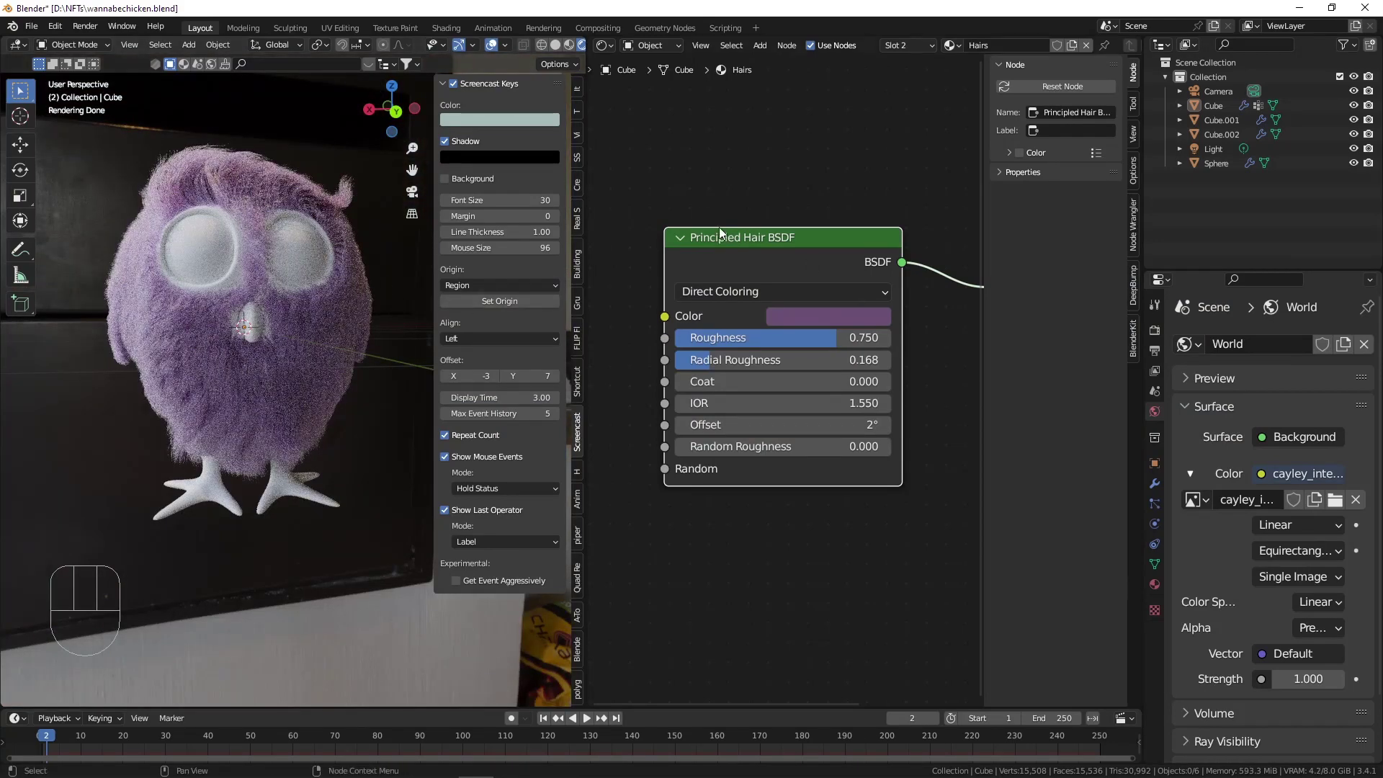
Show the world's shader nodes and add linked Texture Coordinate and Mapping nodes to the environment texture.
left_click(653, 44)
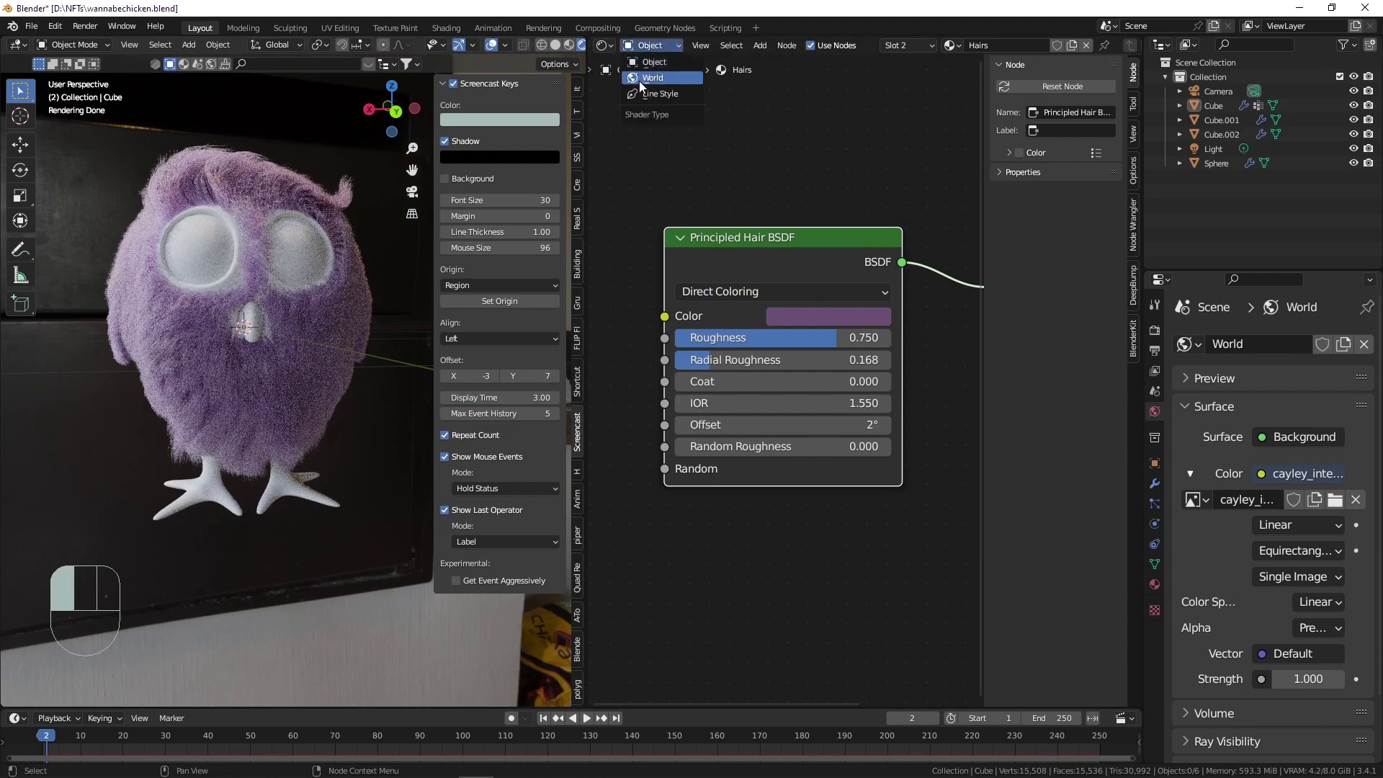
left_click(662, 46)
left_click(648, 76)
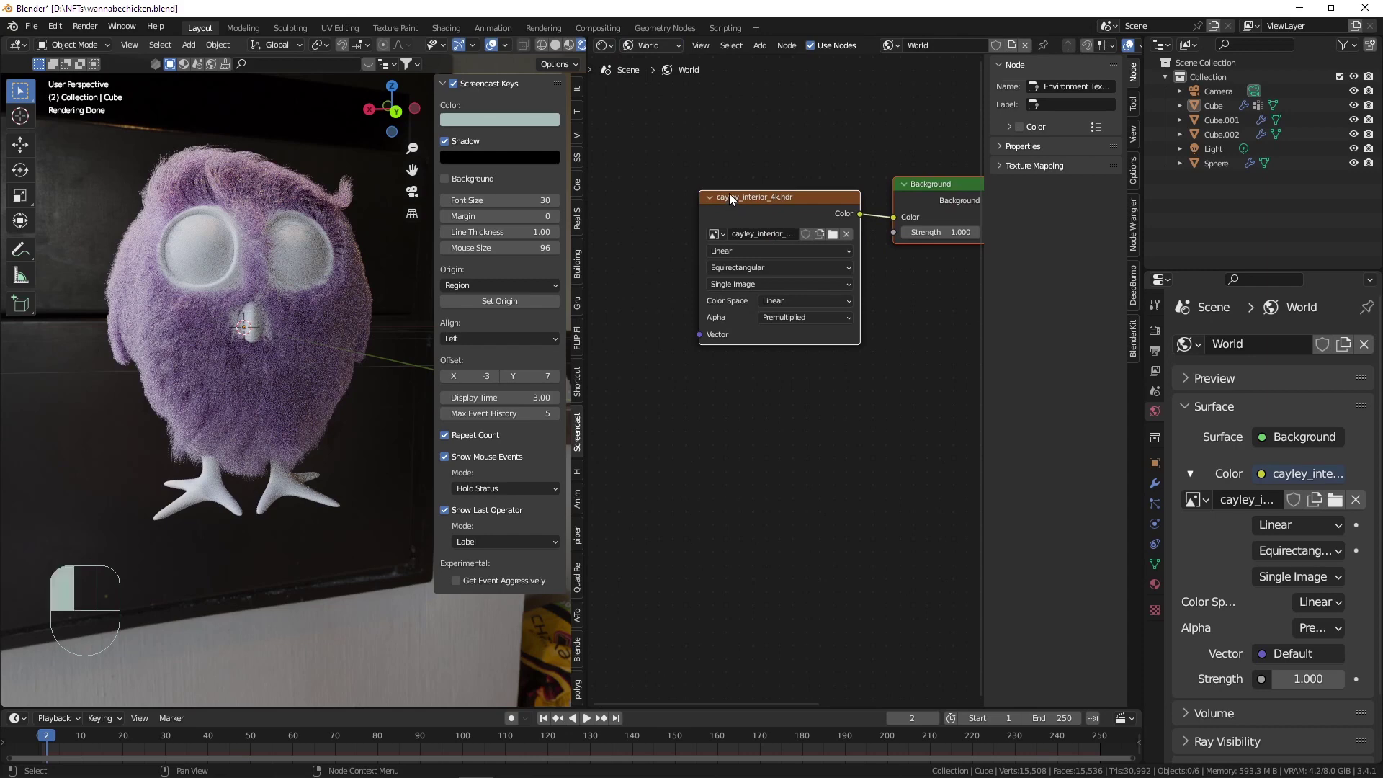
left_click(729, 196)
middle_click_drag(757, 216, 818, 213)
scroll(734, 207, "up", 2)
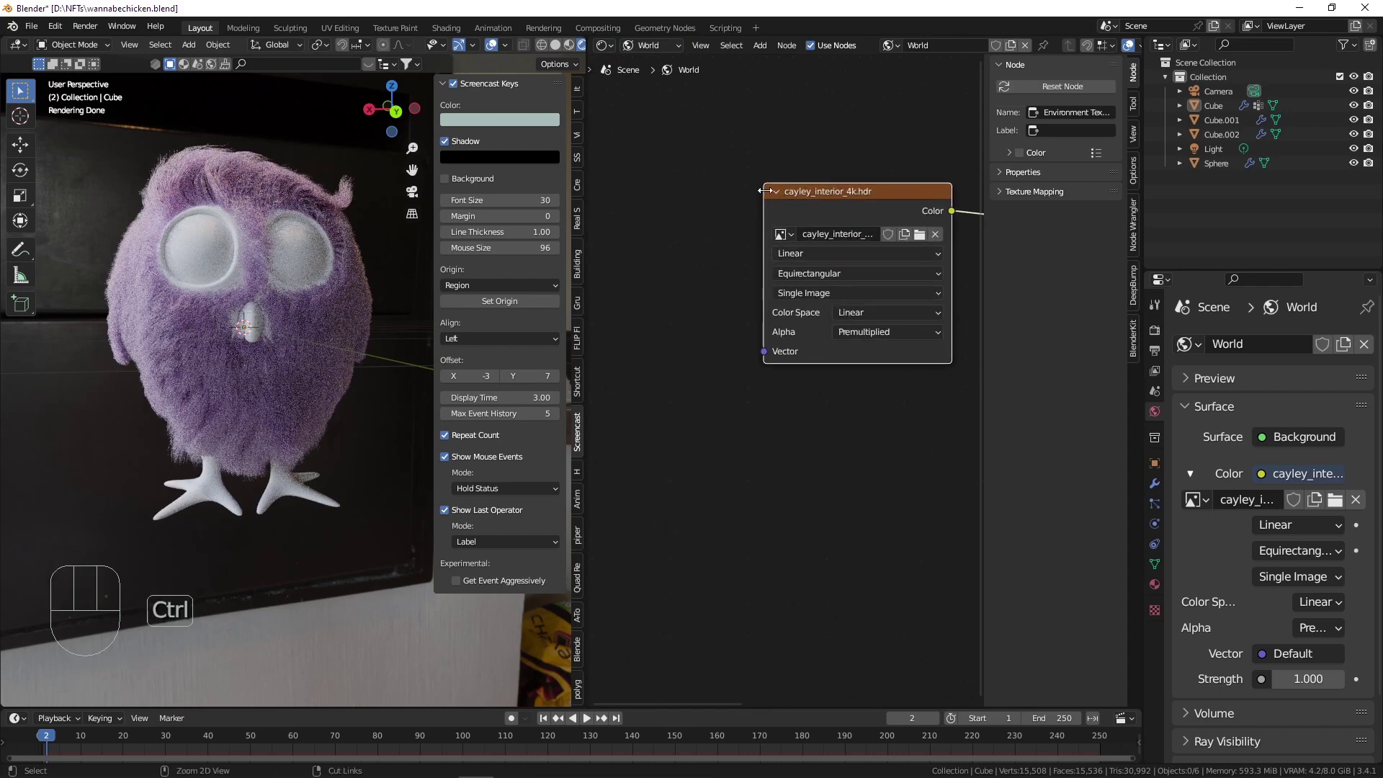
key("ctrl+t")
middle_click_drag(714, 201, 821, 162)
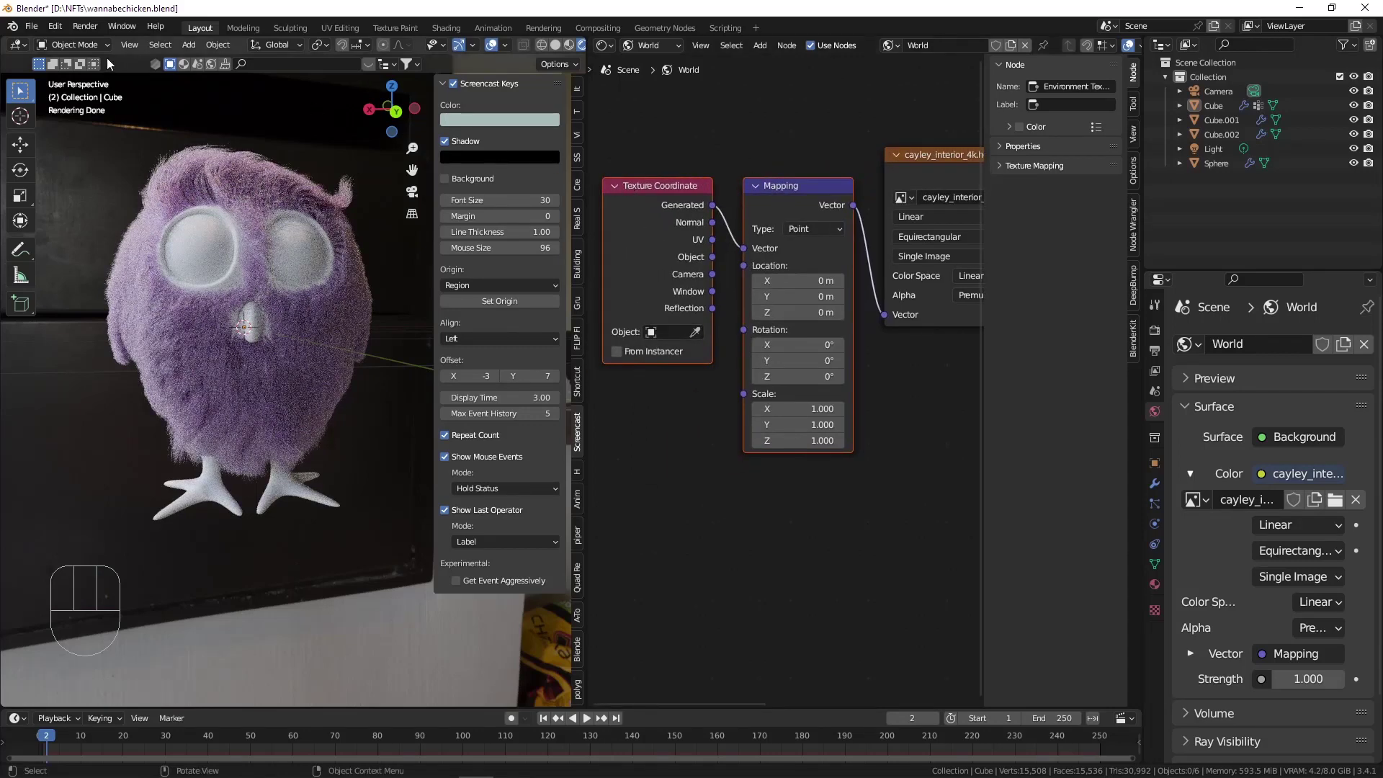
Check that the Node Wrangler add-on is enabled in the preferences and save the preferences.
left_click(59, 26)
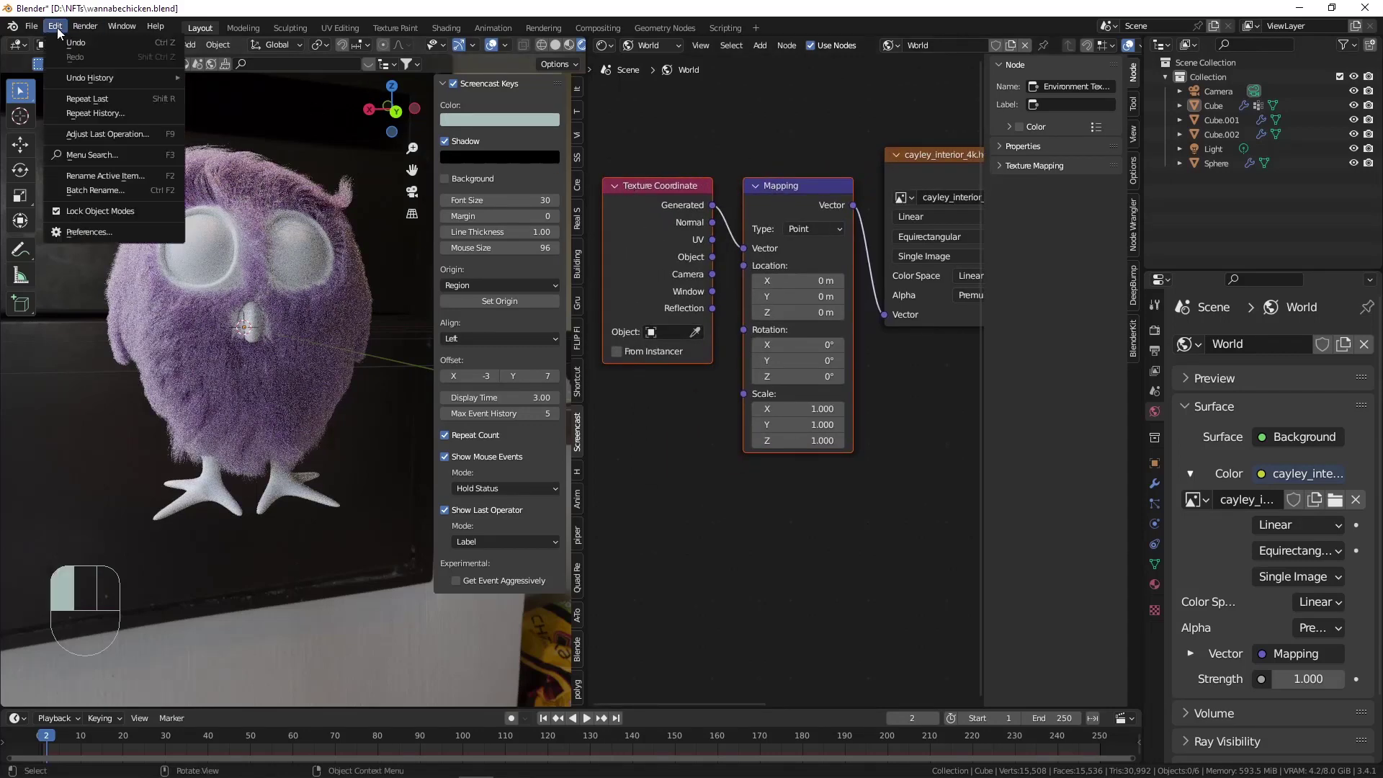
left_click(95, 230)
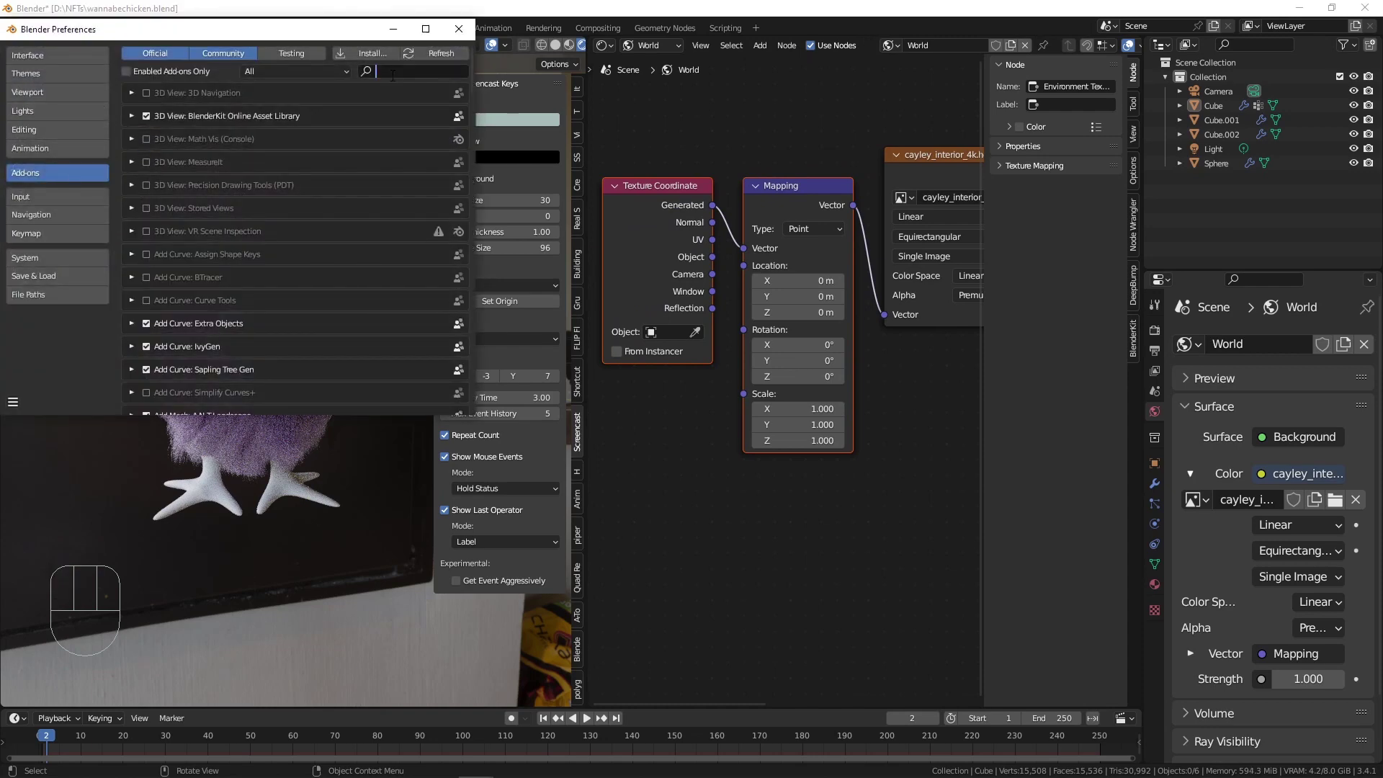
type("node wran")
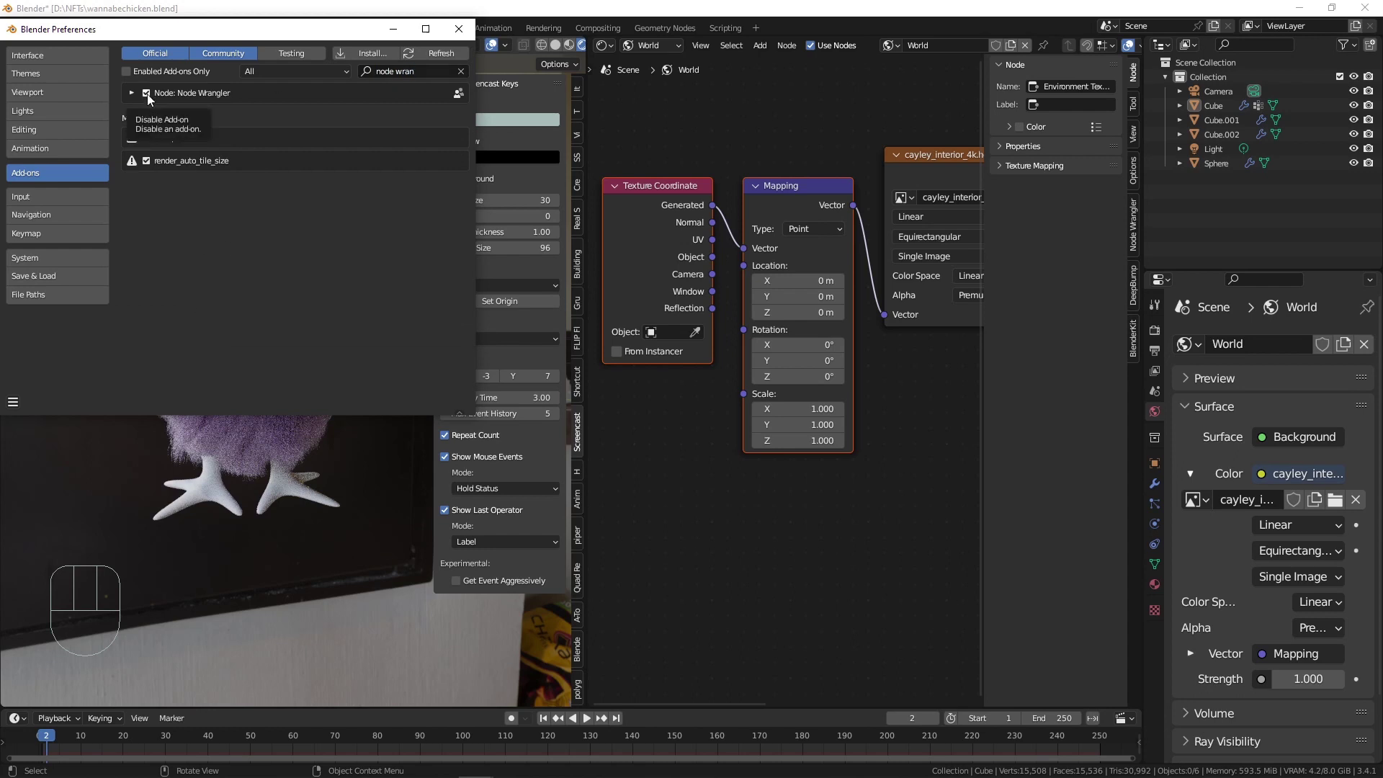
left_click(16, 400)
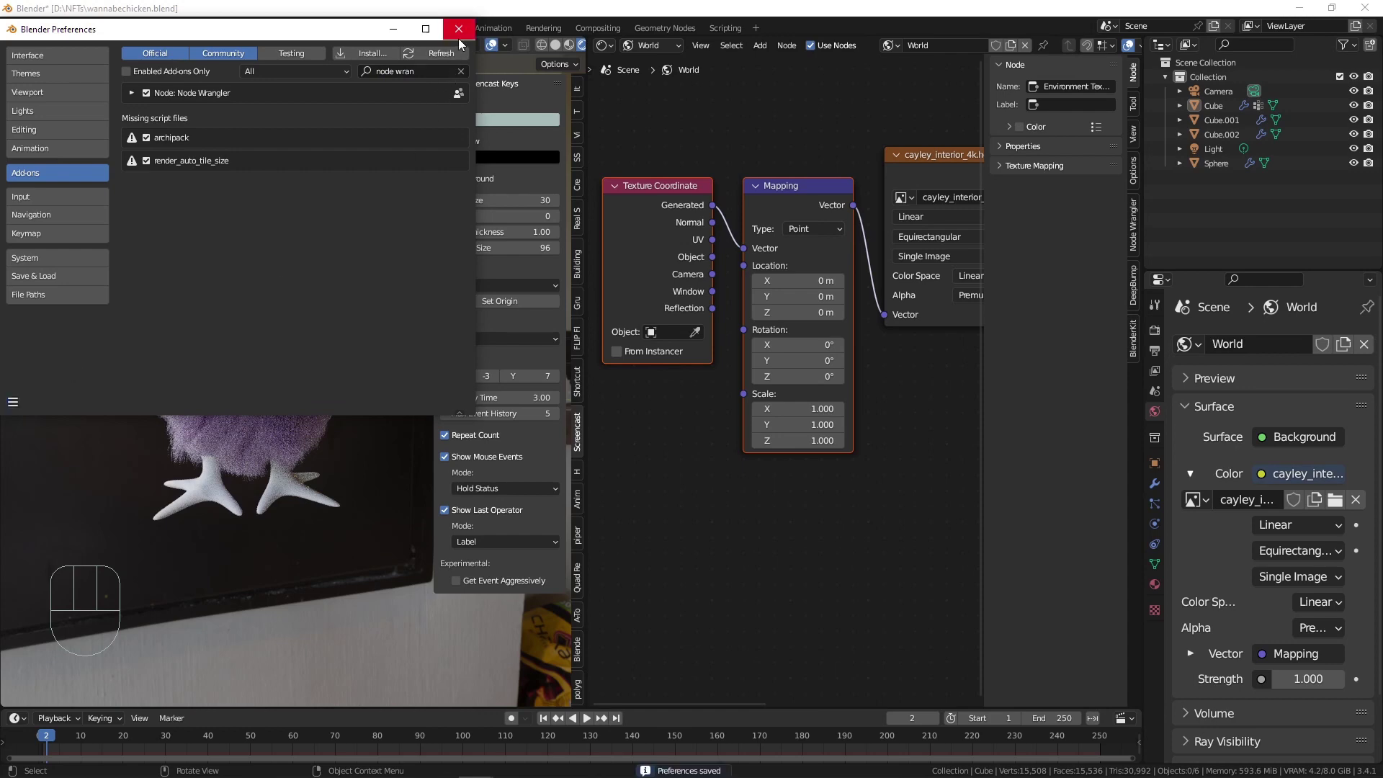
left_click(458, 29)
Rotate the environment by setting the Mapping node's Z rotation to 123°.
left_click(930, 154)
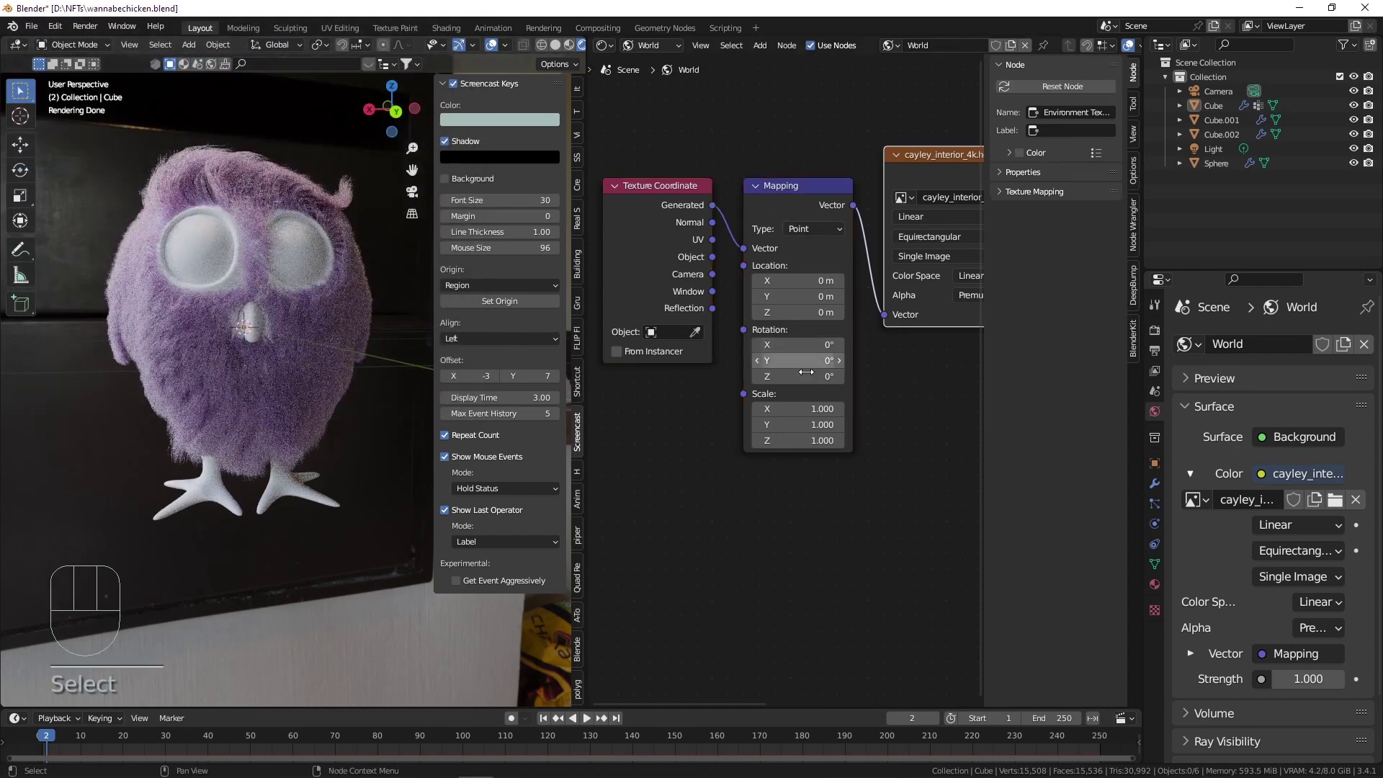
mouse_move(793, 381)
left_mouse_down()
mouse_move(863, 381)
mouse_move(807, 376)
left_mouse_up()
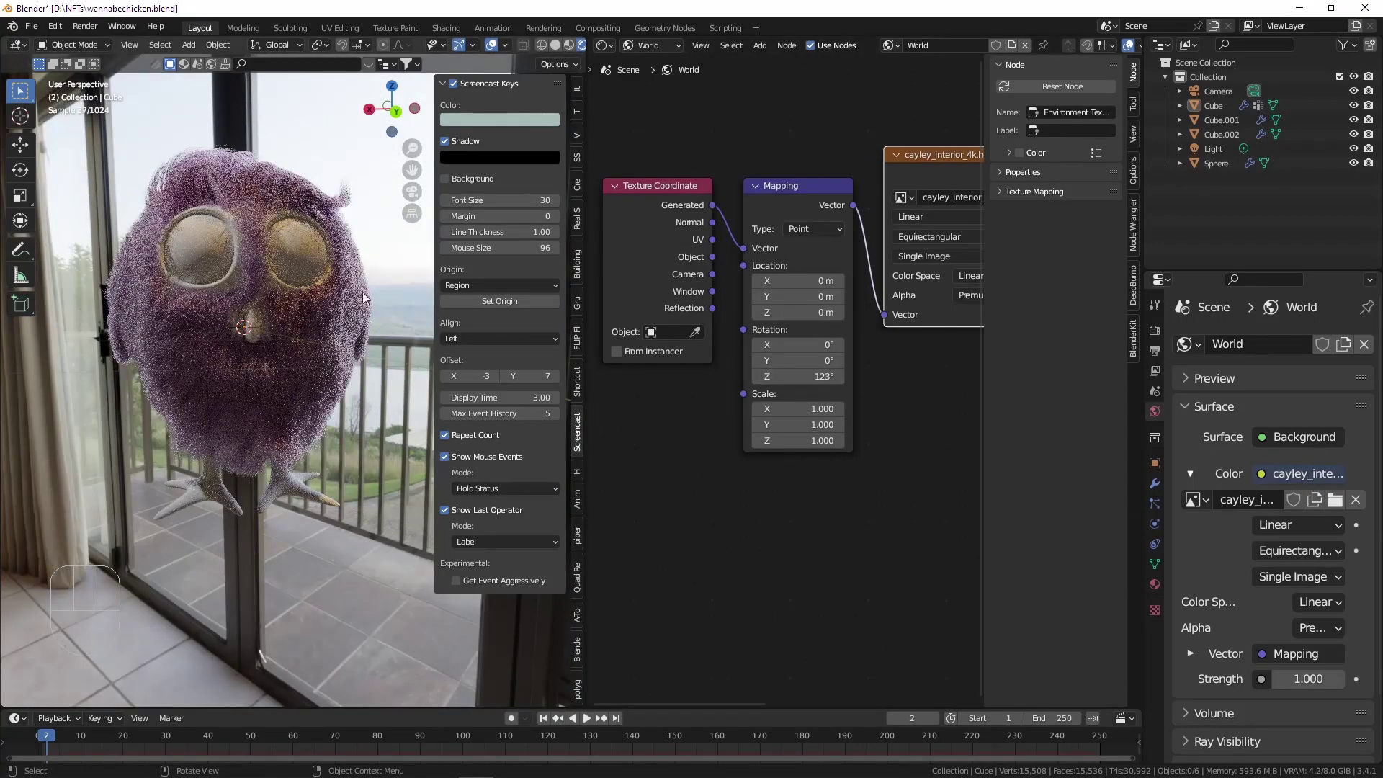
Return to the body's Hairs material, set the Principled Hair BSDF radial roughness to 0.464, and save the file.
left_click(274, 228)
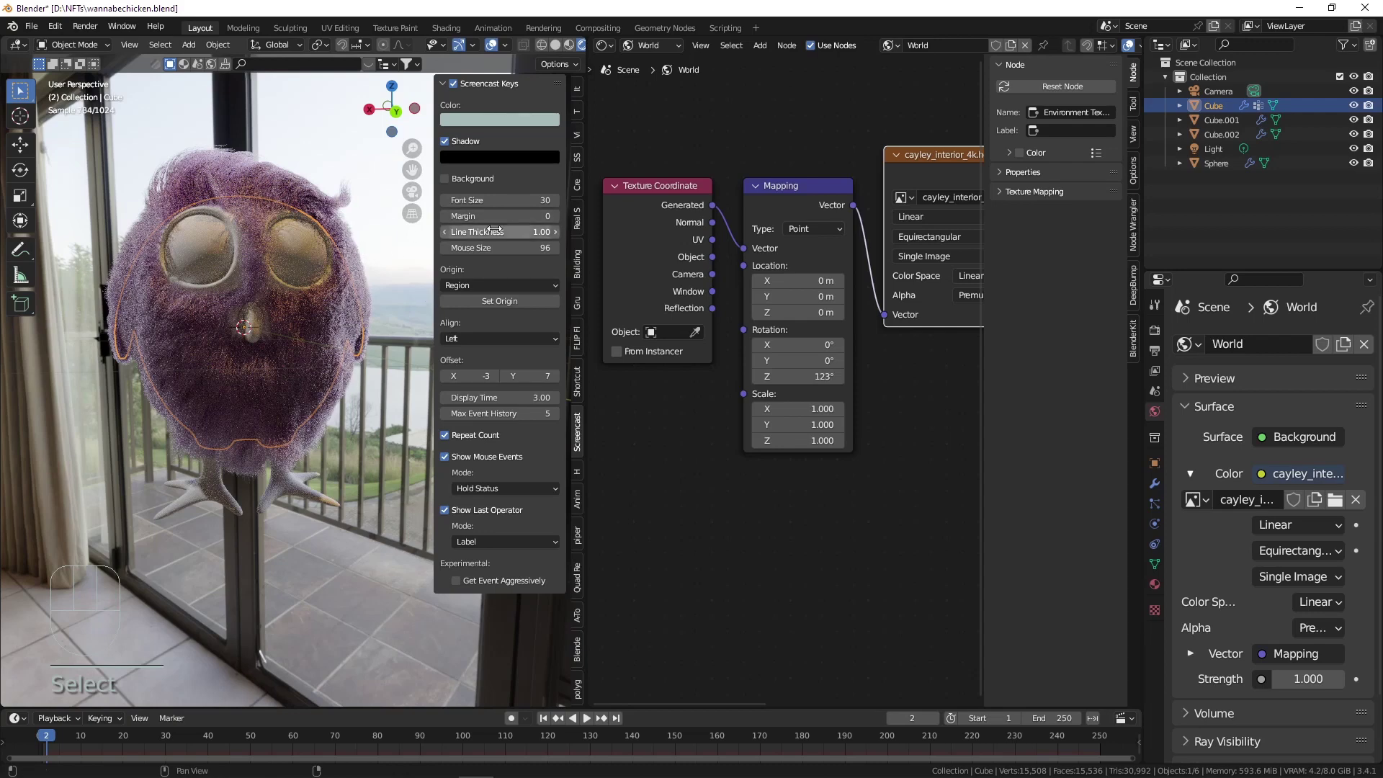
left_click(676, 45)
left_click(656, 59)
key("Home")
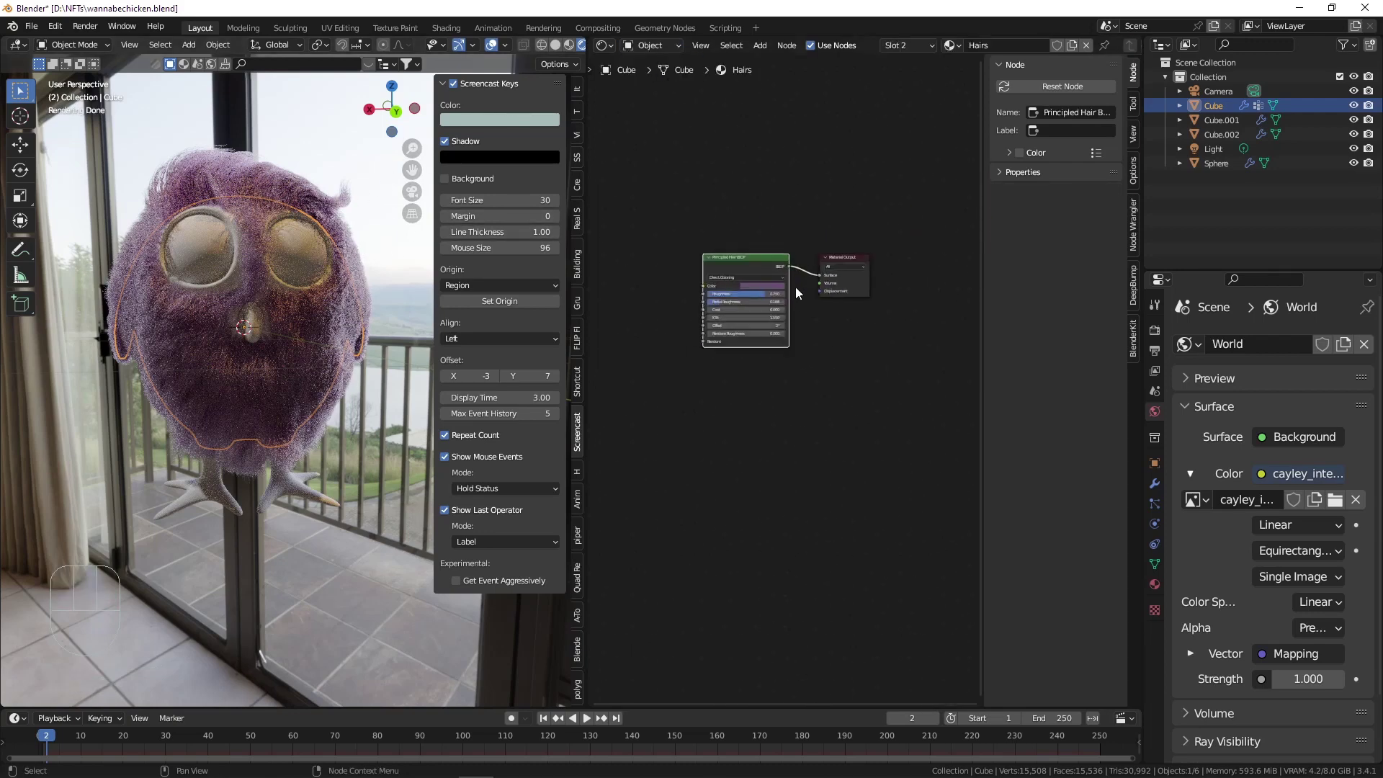
scroll(742, 299, "up", 5)
mouse_move(741, 305)
left_mouse_down()
mouse_move(827, 305)
mouse_move(753, 305)
left_mouse_up()
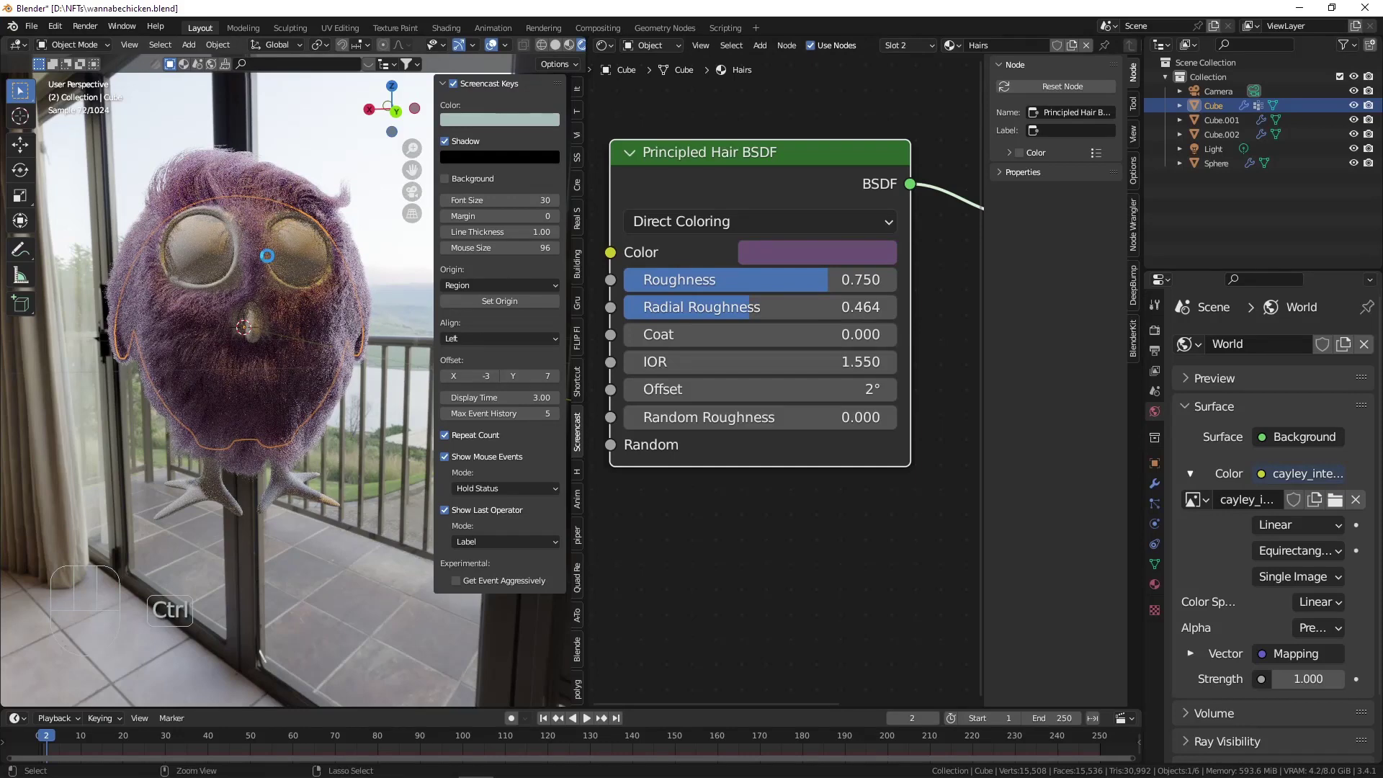
key("ctrl+s")
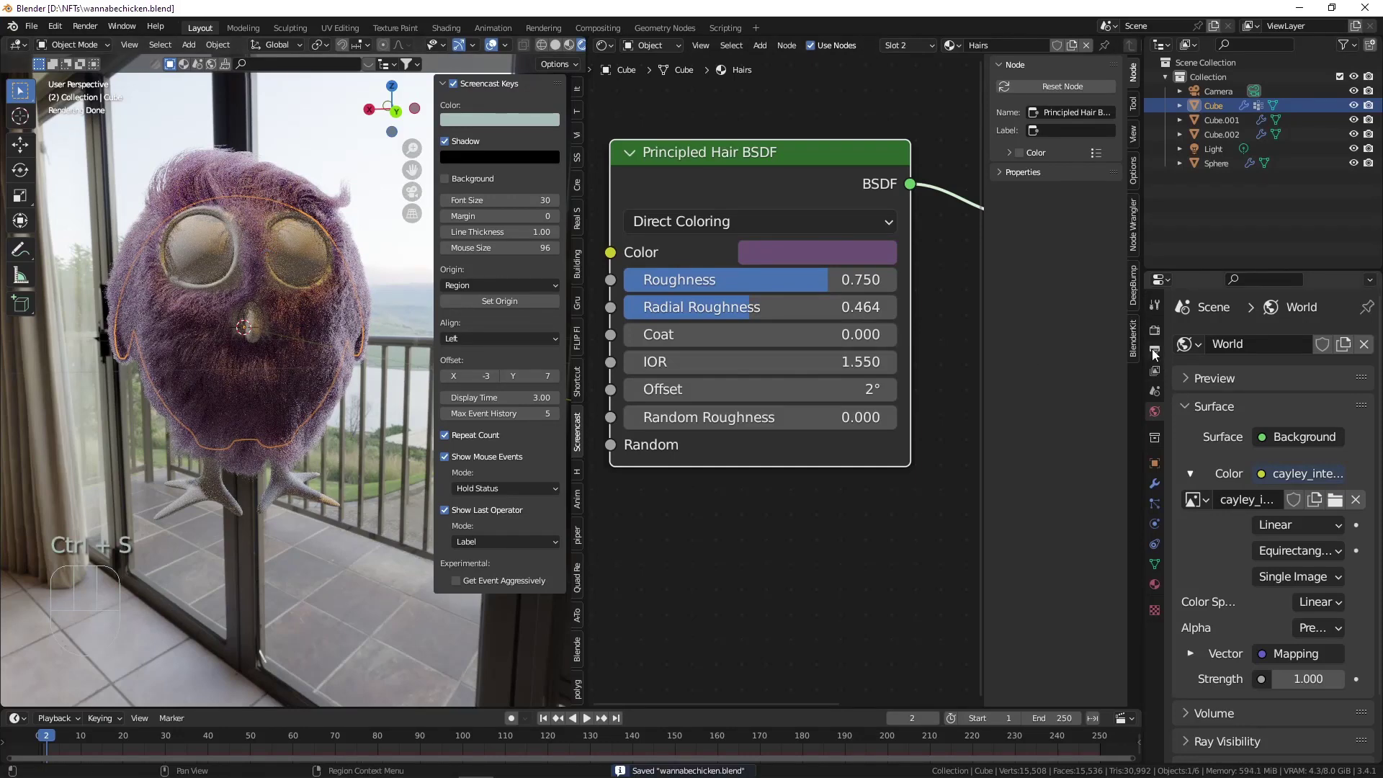
Make the render background transparent in the Film settings and deselect the body.
left_click(1154, 331)
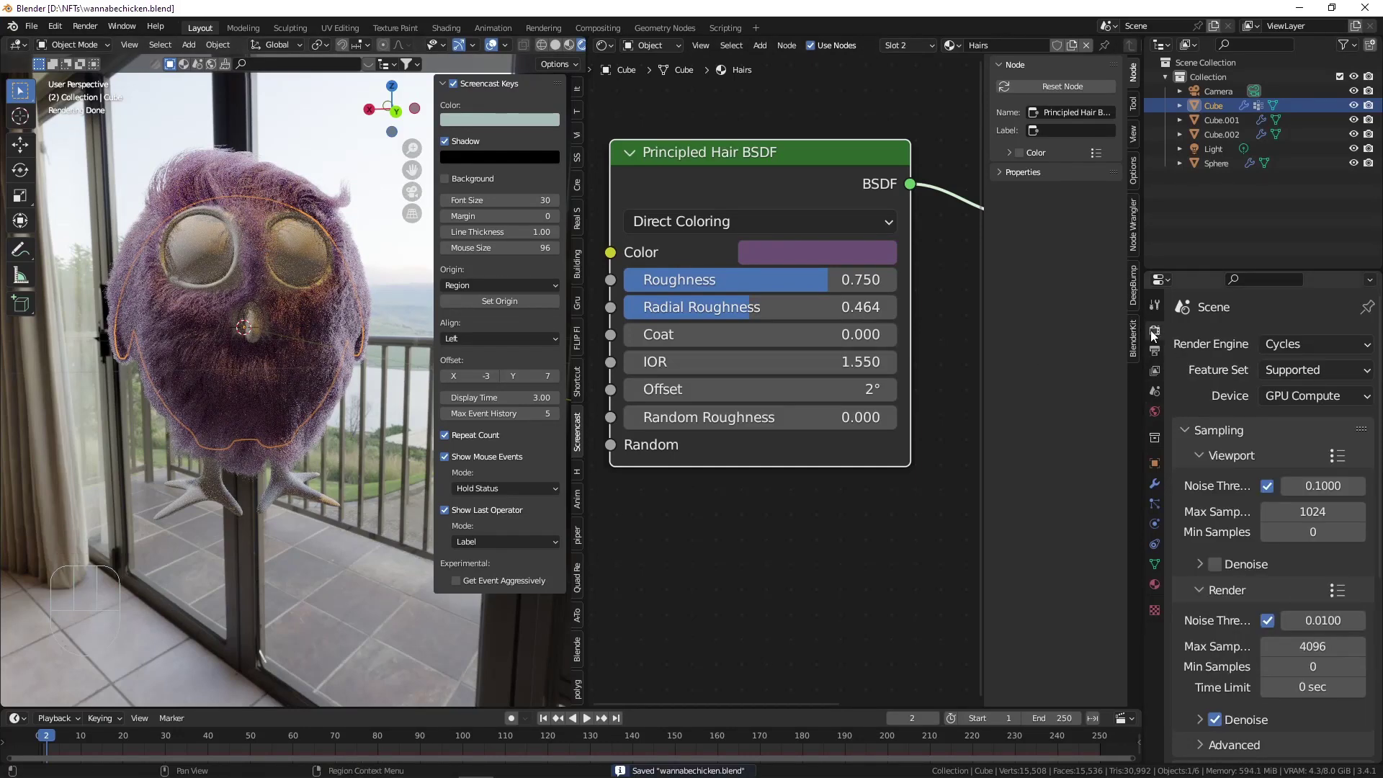
scroll(1268, 504, "down", 7)
left_click(1205, 611)
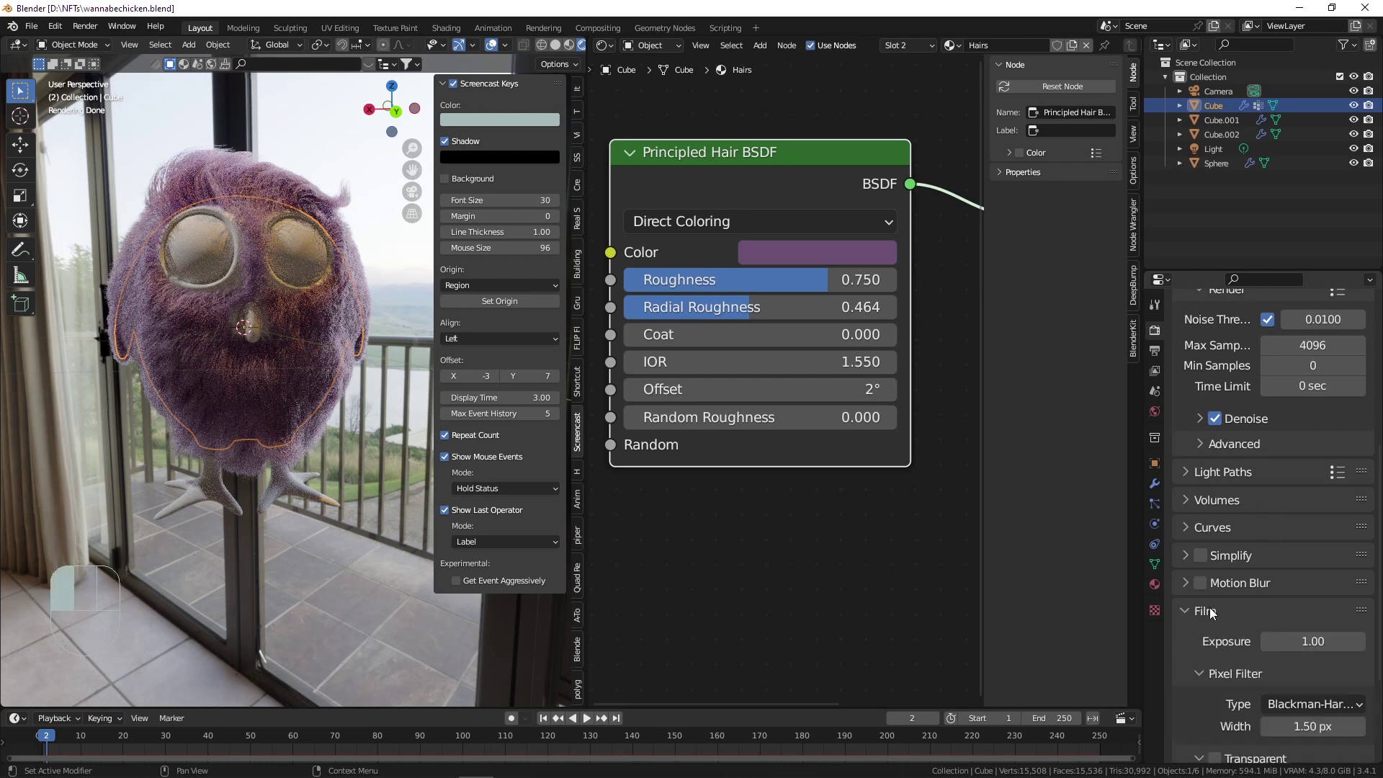
scroll(1225, 616, "down", 3)
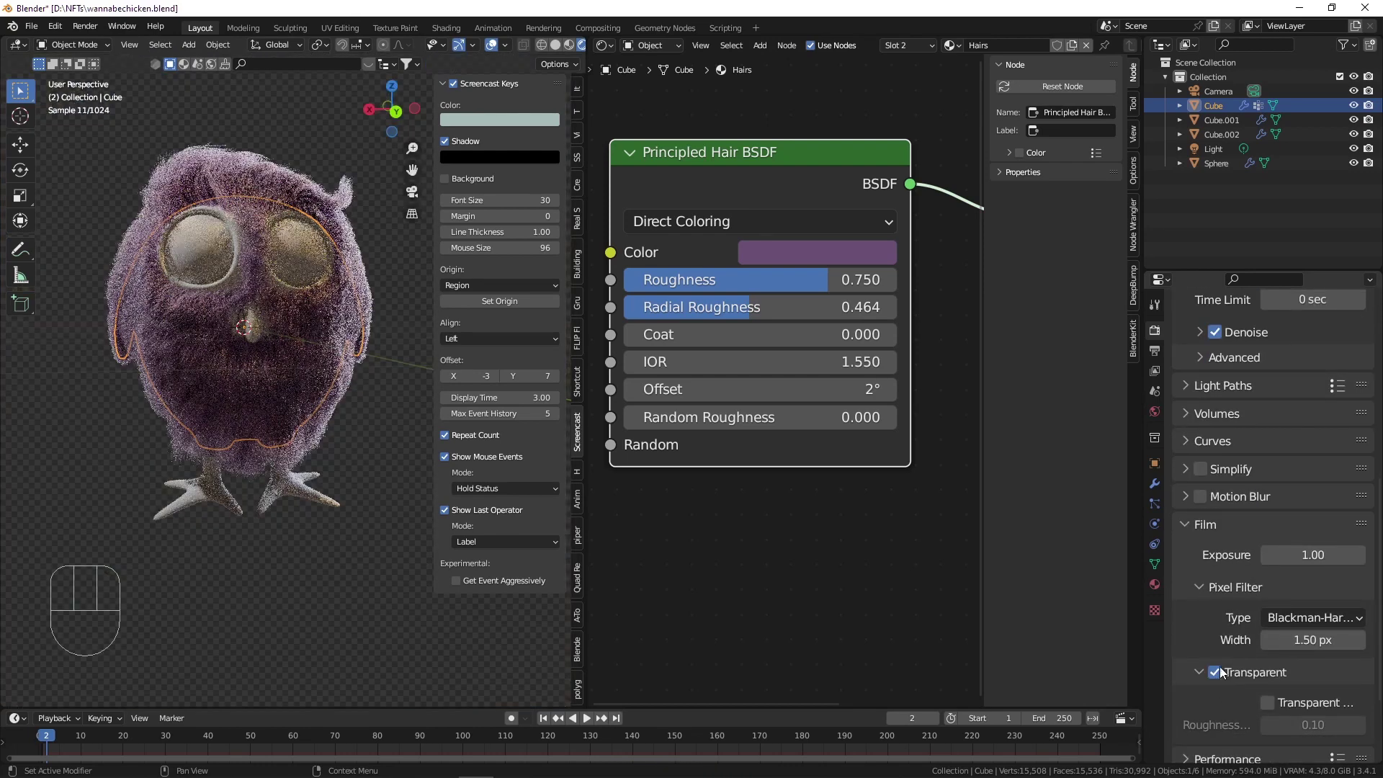
left_click(390, 343)
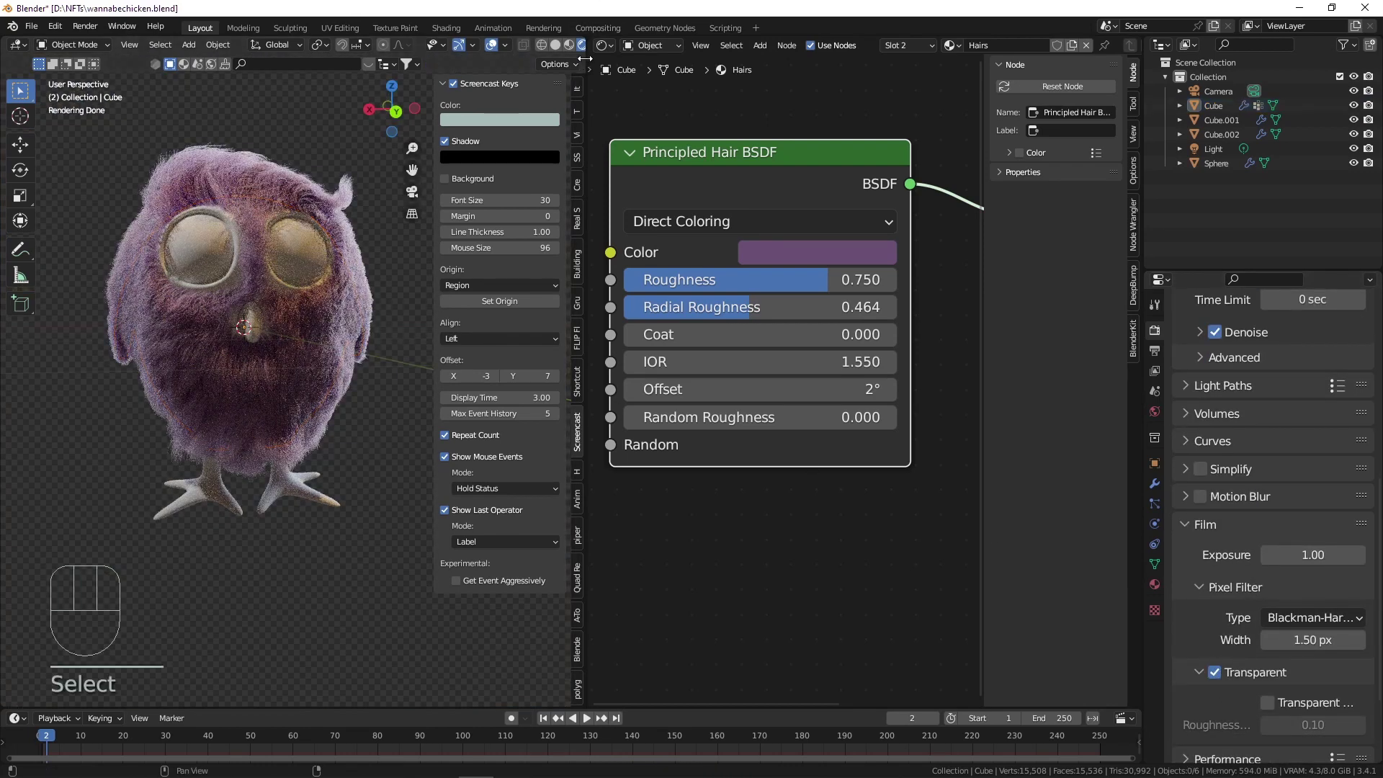
Widen the 3D viewport, align the camera to a slightly raised three-quarter view of the character, and select the camera.
left_click_drag(585, 59, 909, 76)
scroll(601, 177, "down", 4)
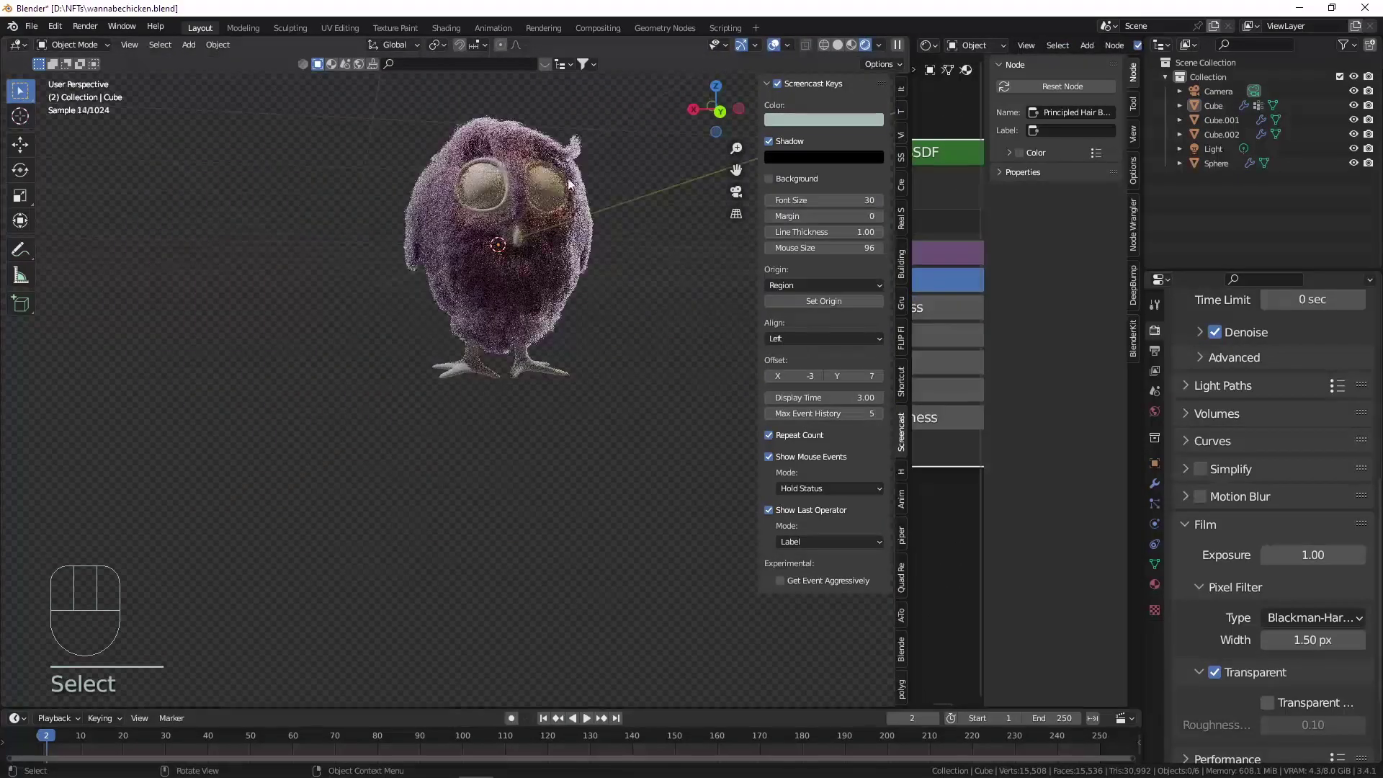
middle_click_drag(568, 180, 524, 233)
middle_click_drag(524, 234, 448, 258, "shift")
scroll(477, 283, "up", 1)
scroll(448, 258, "up", 2)
middle_click_drag(383, 188, 402, 227, "shift")
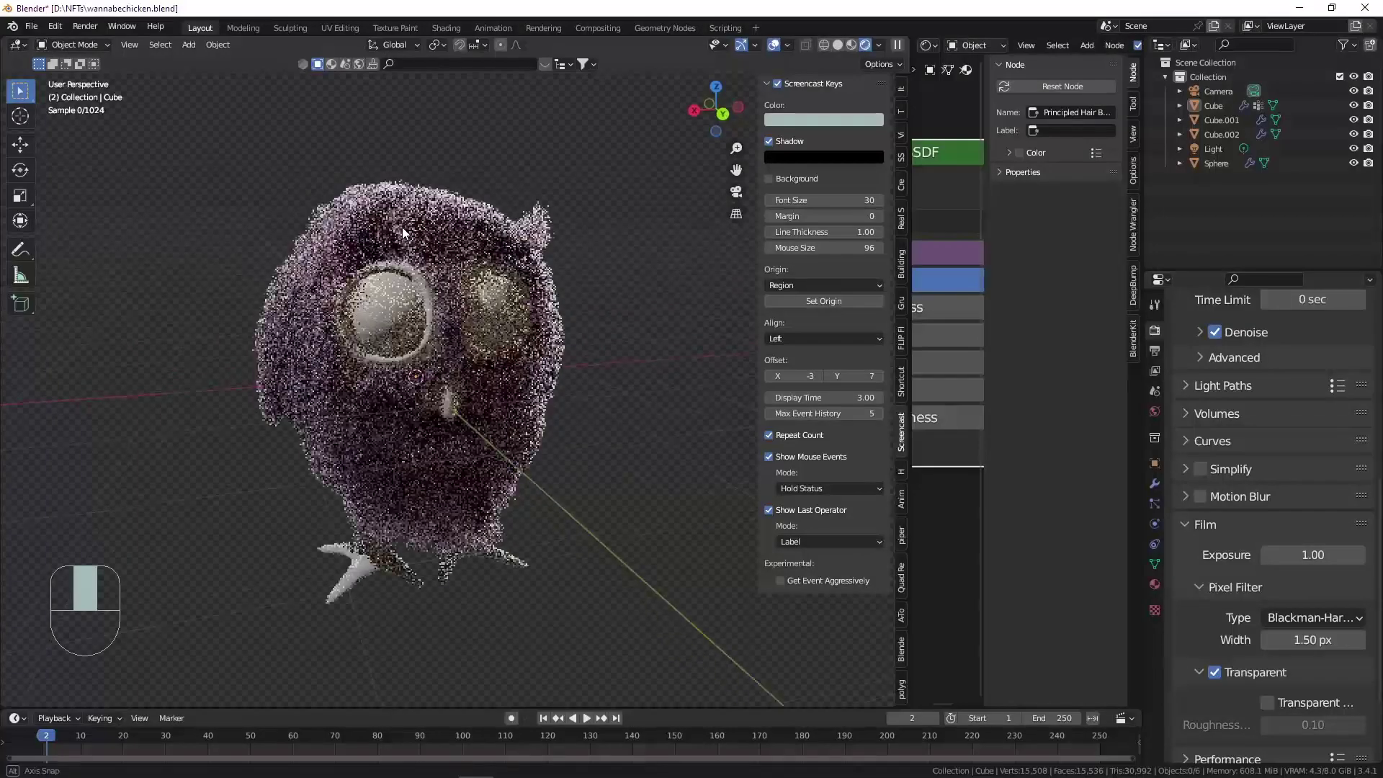
middle_click_drag(437, 295, 435, 252, "shift")
middle_click_drag(435, 253, 432, 326)
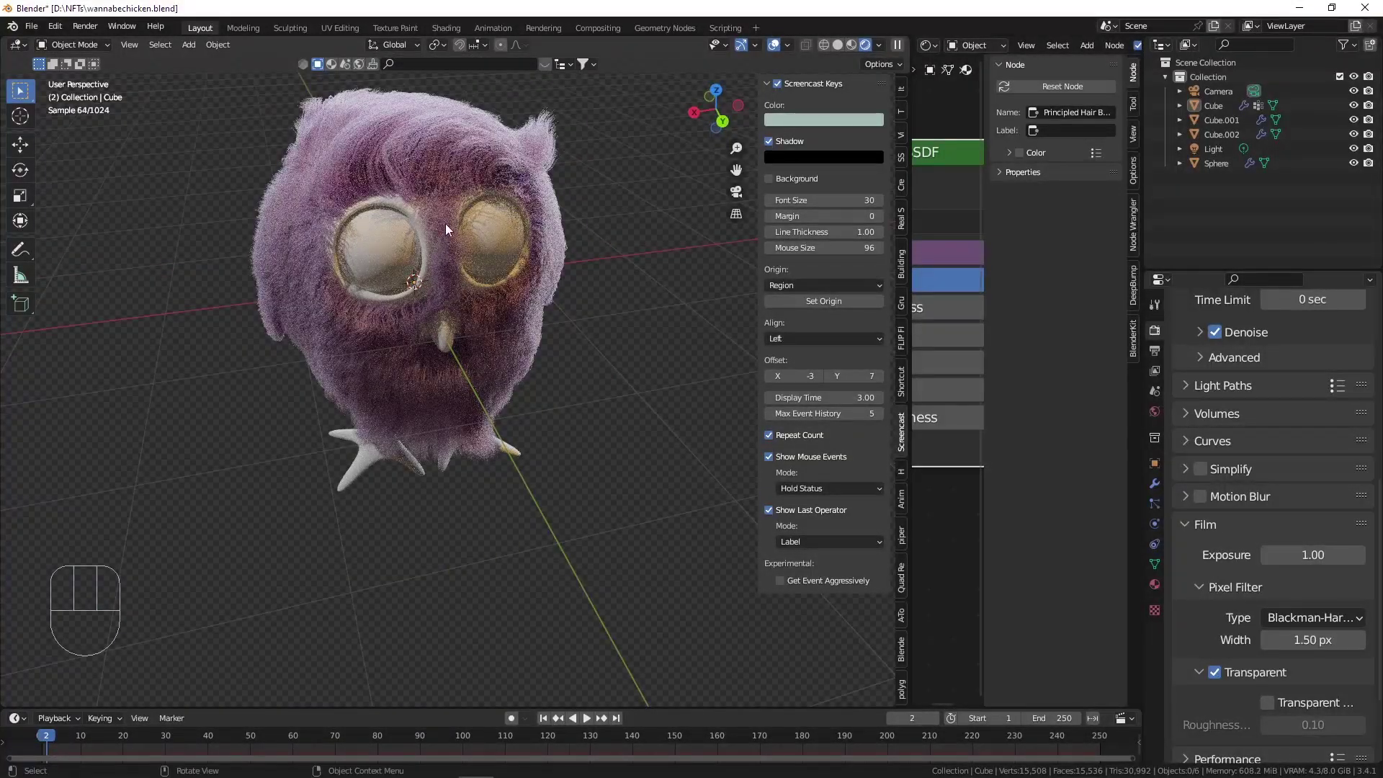
mouse_move(446, 229)
middle_mouse_down("shift")
mouse_move(441, 341)
mouse_move(472, 271)
mouse_move(459, 243)
middle_mouse_up("shift")
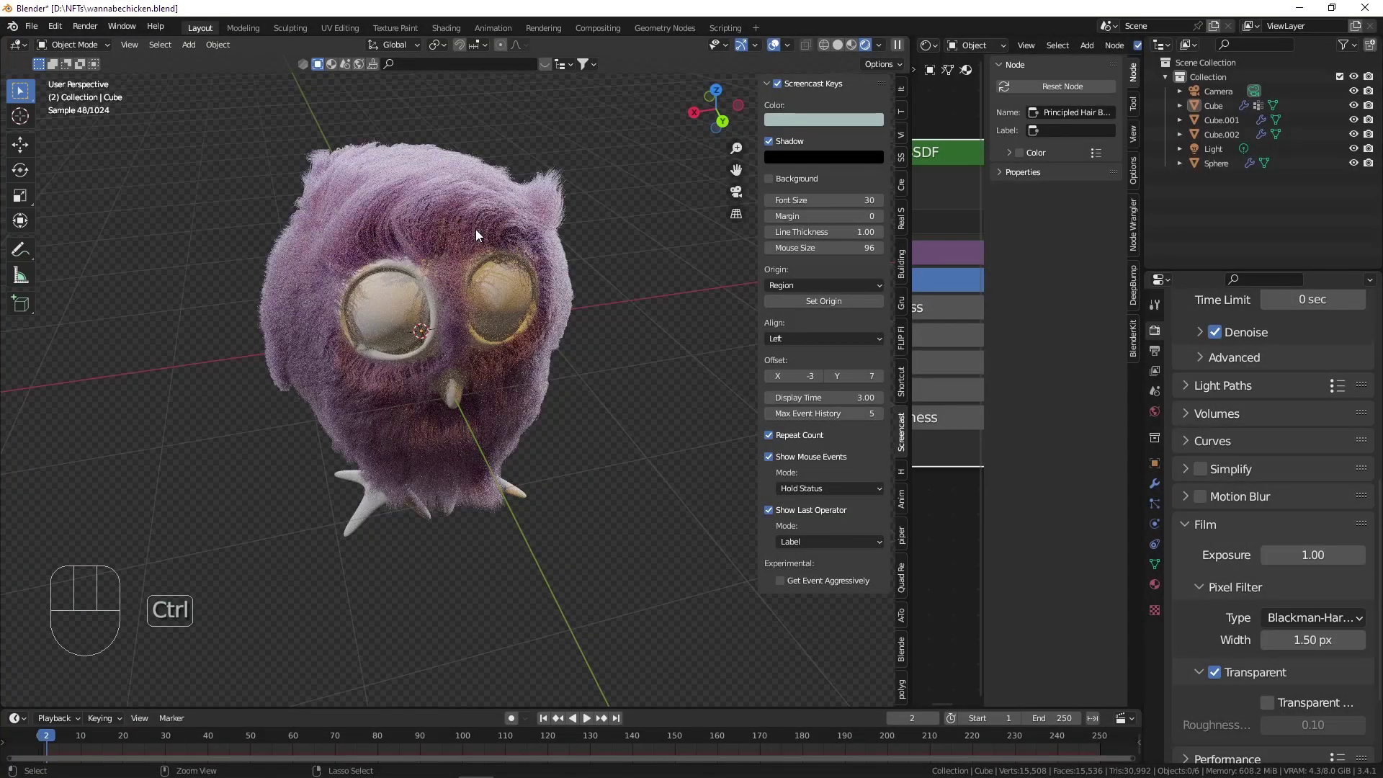
key("ctrl+alt+KP_0")
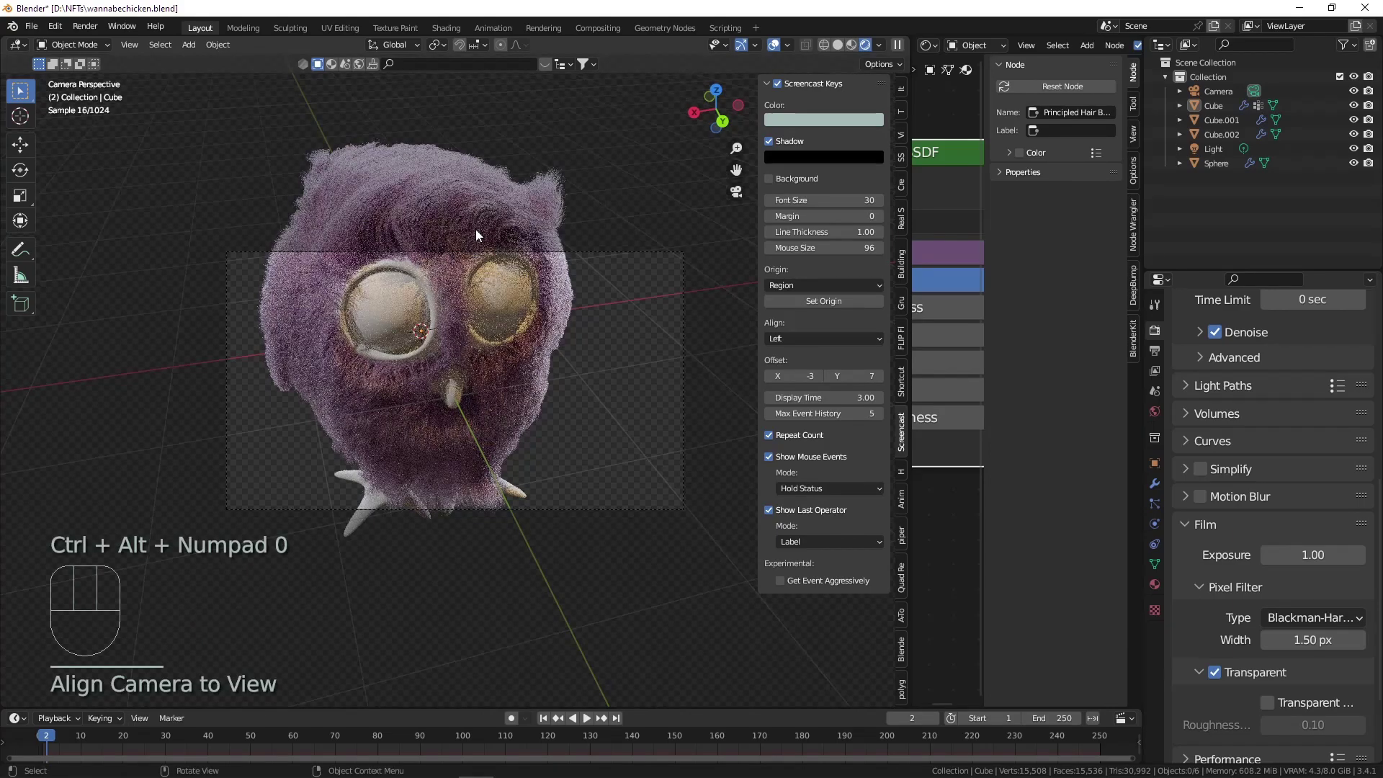
left_click(503, 252)
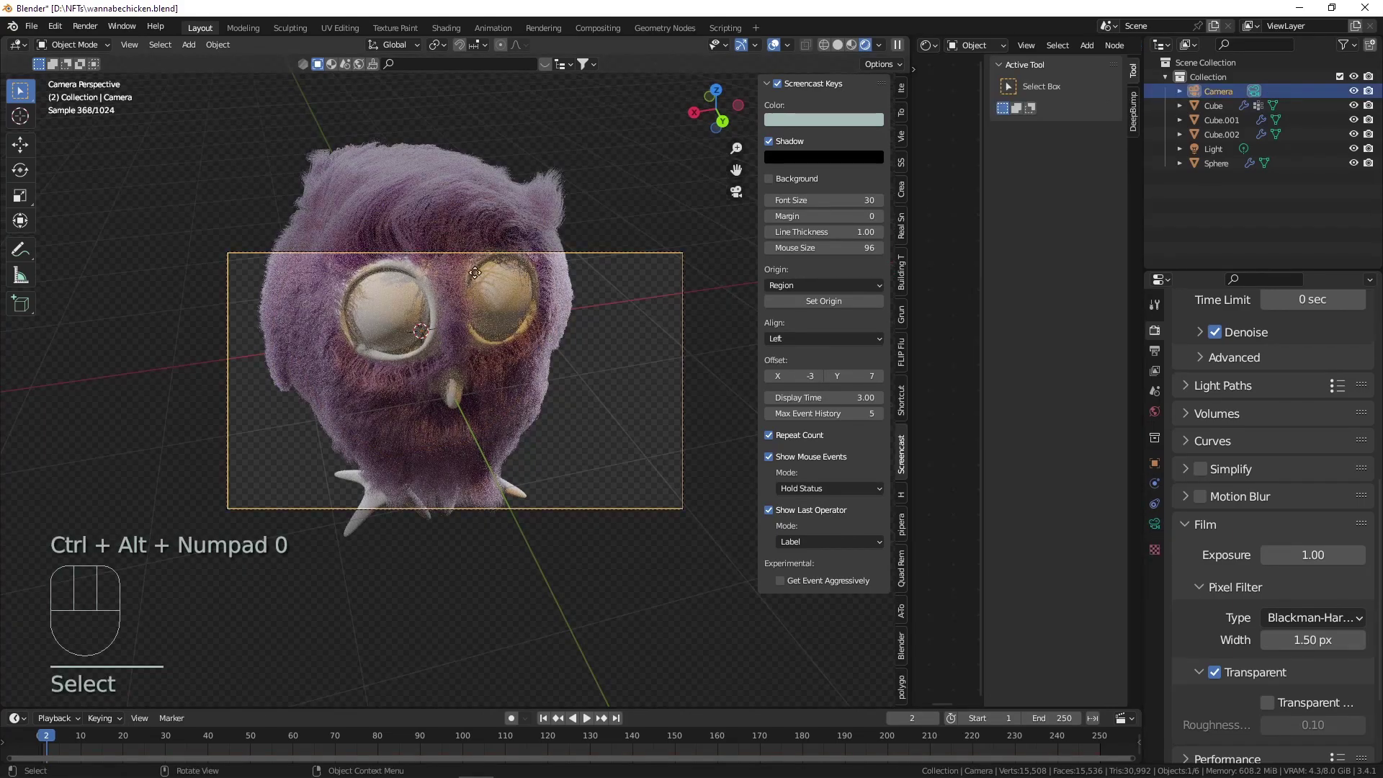
Pull the camera back about 3.8 m along its local Z and shift it so the whole character stands in the left half of the frame.
key("g")
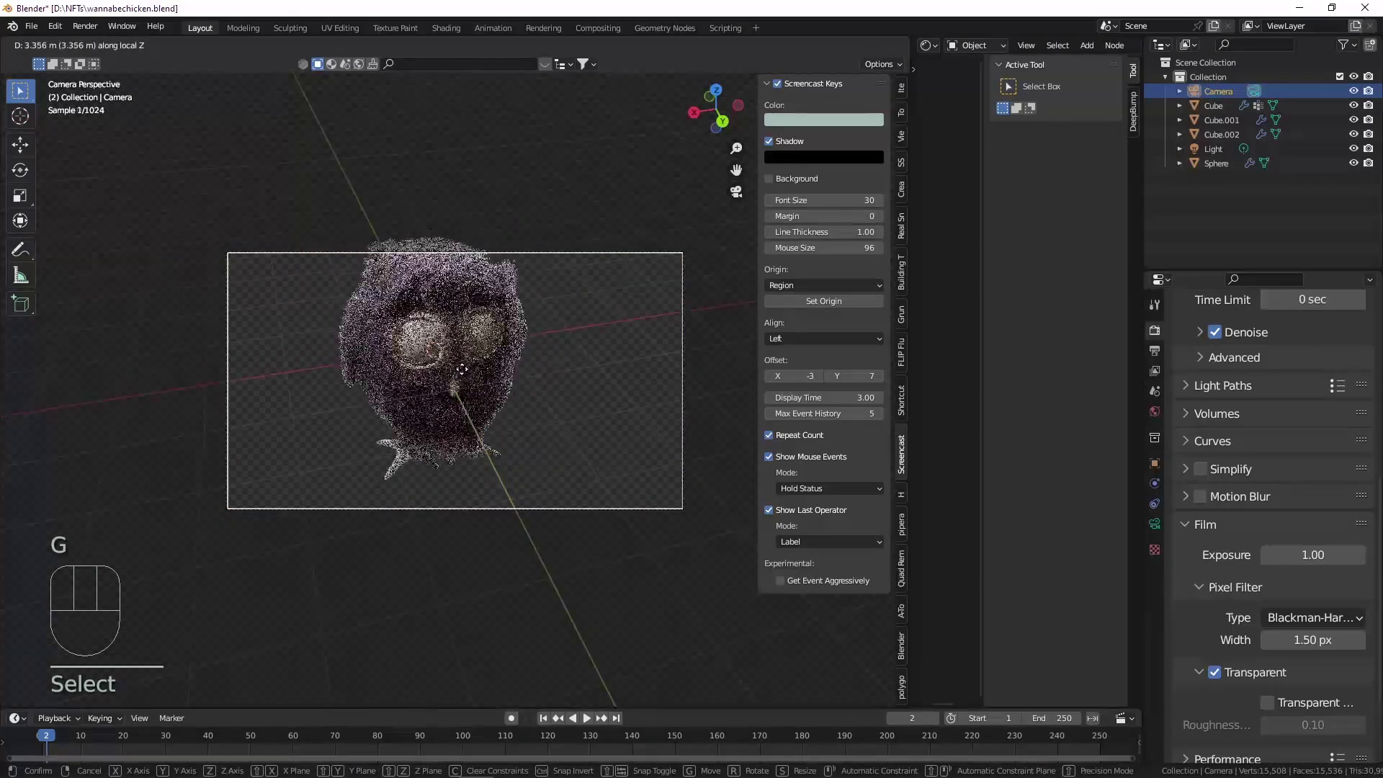
left_click(486, 383)
key("g")
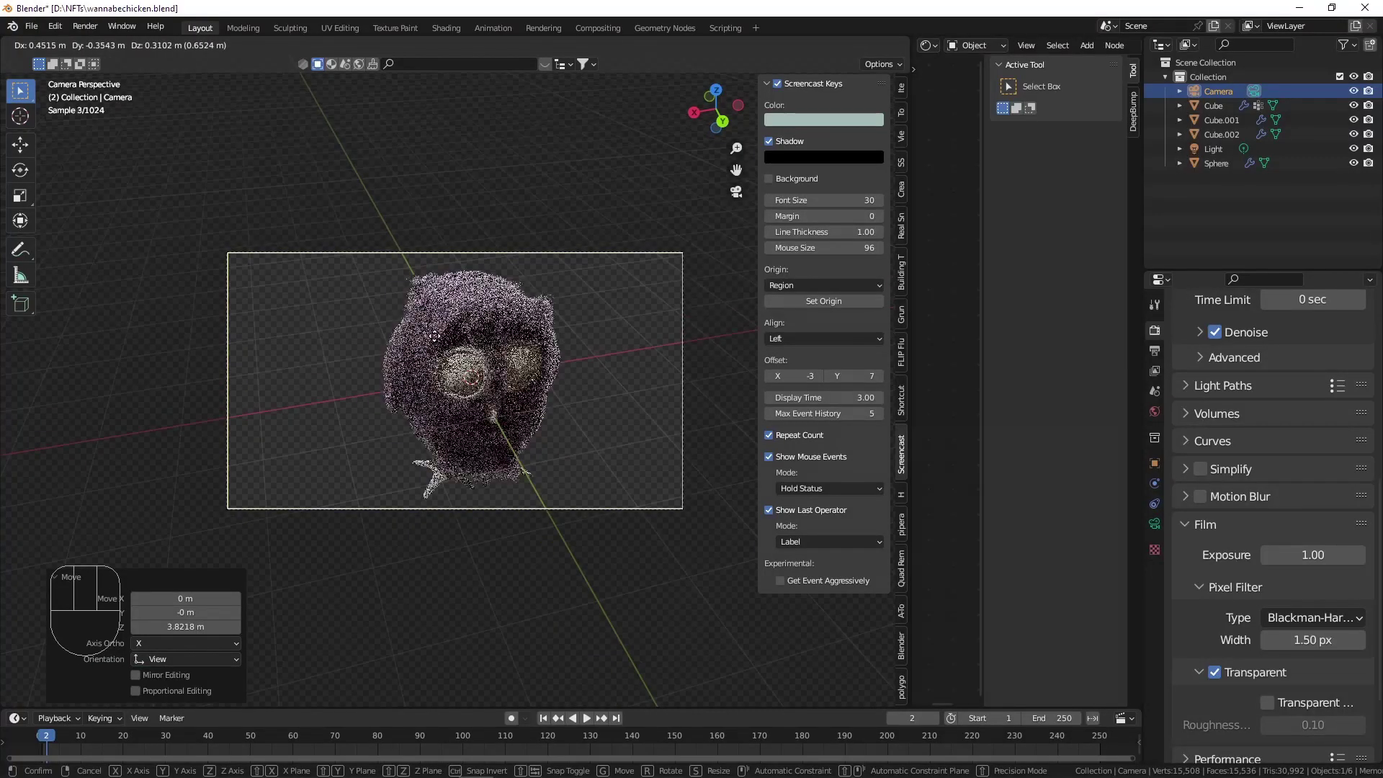
left_click(588, 338)
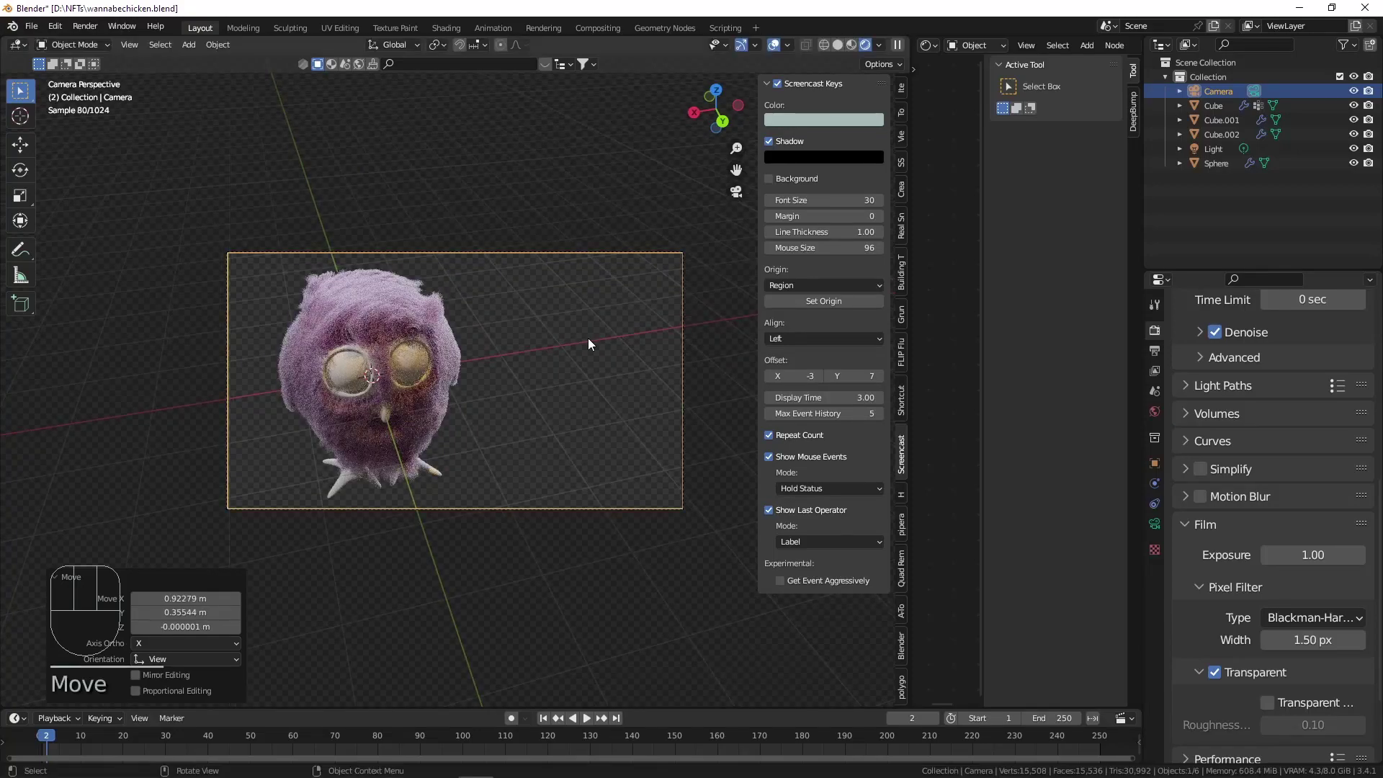
key("g")
left_click(589, 340)
scroll(400, 335, "up", 1)
middle_click_drag(517, 352, 485, 296, "shift")
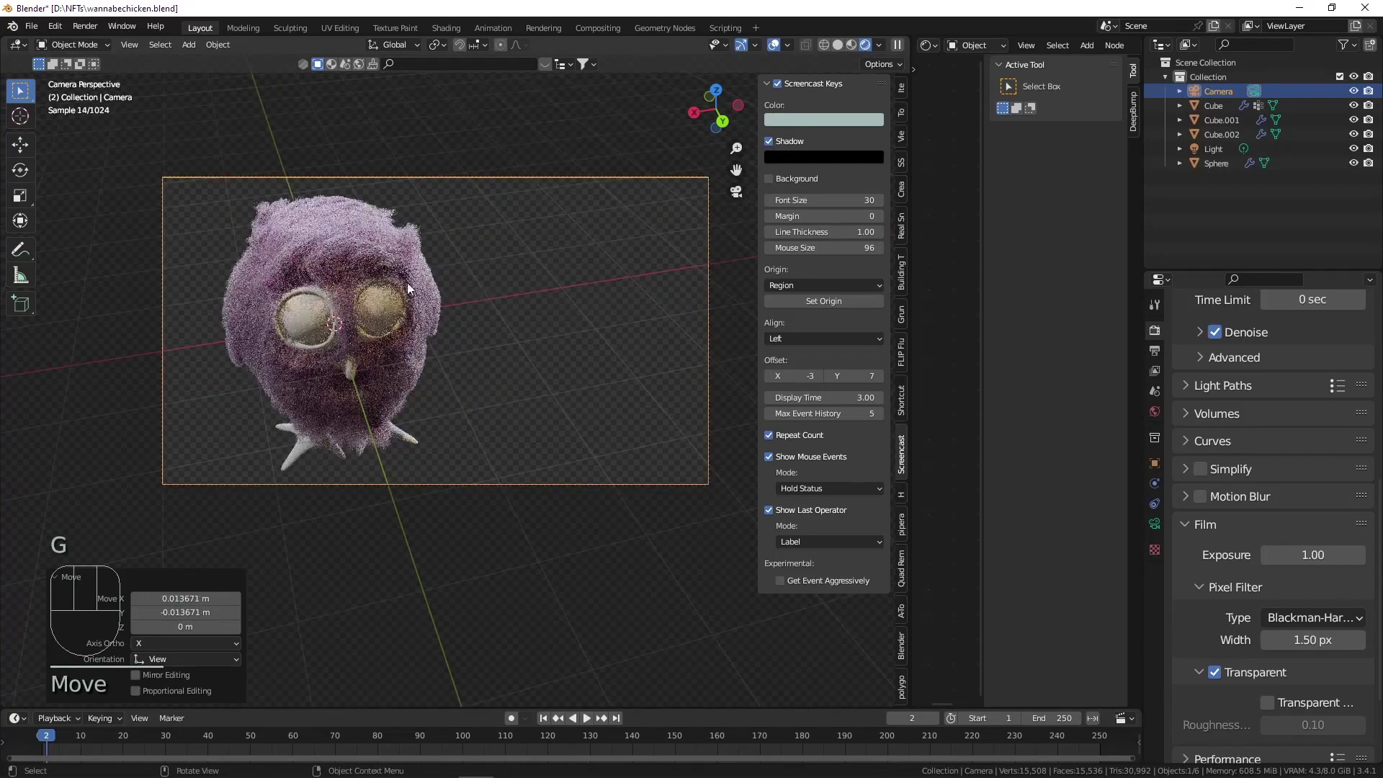
key("shift+a")
mouse_move(399, 281)
left_click(477, 294)
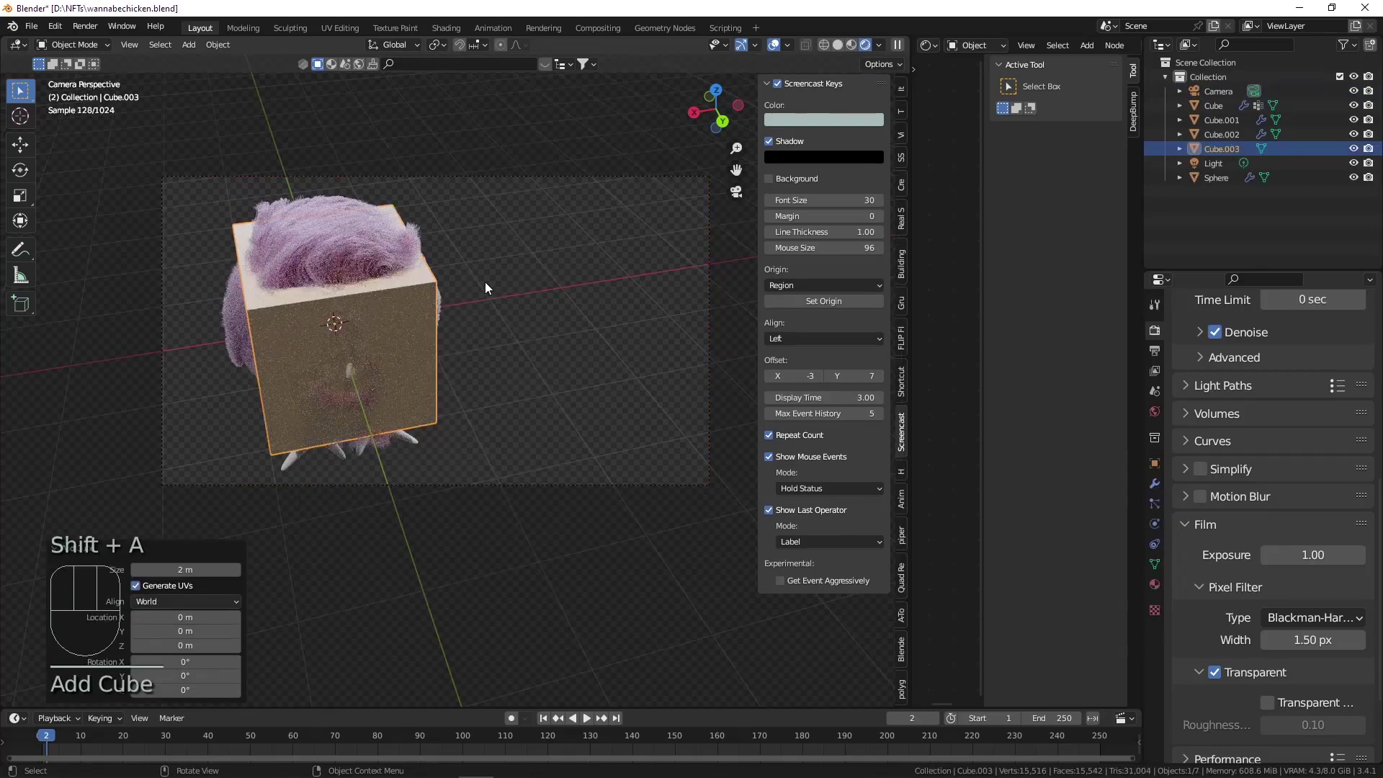
key("Delete")
Add a ground plane, lower it about 1.82 m along Z to the soles of the feet, and enlarge it well beyond the character.
key("shift+a")
mouse_move(486, 282)
left_click(545, 285)
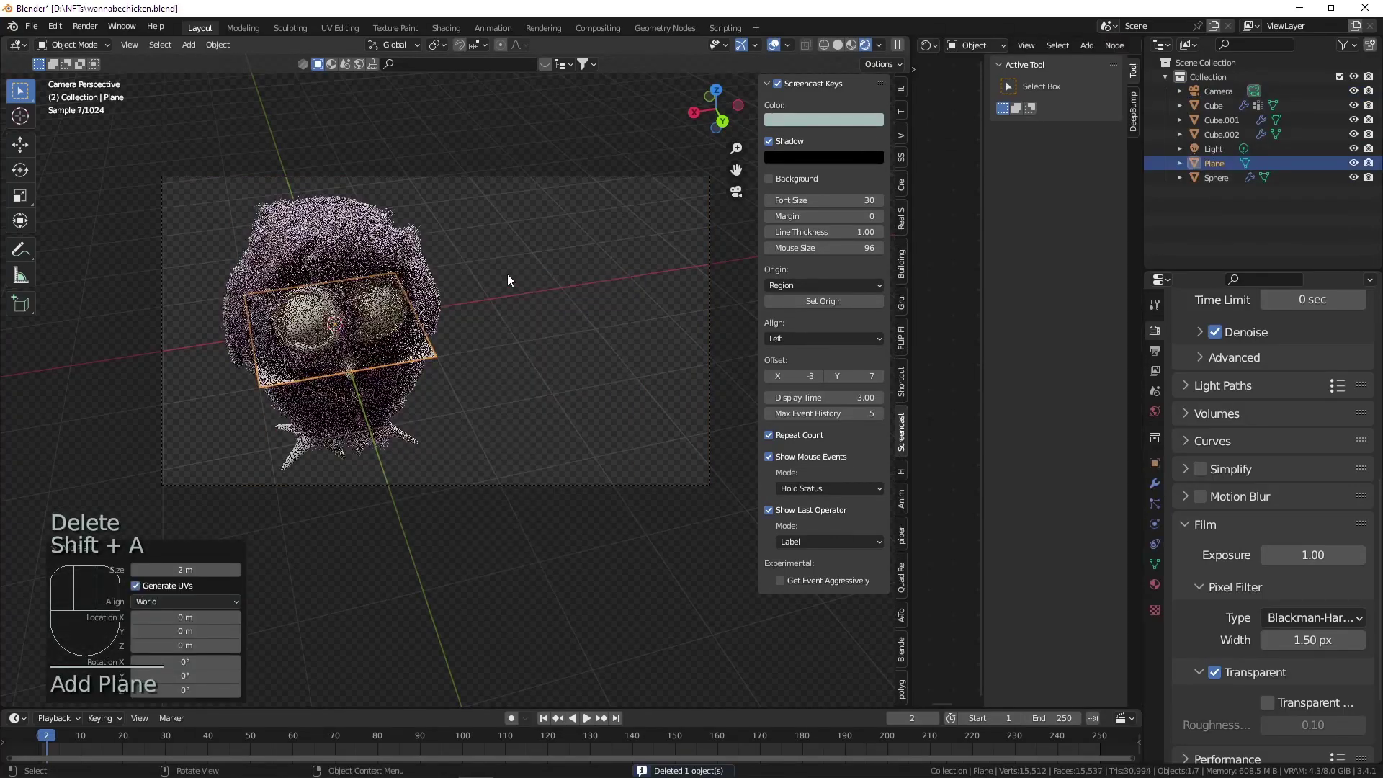
middle_click_drag(347, 294, 435, 314, "alt")
middle_click_drag(553, 415, 402, 109, "shift")
key("g")
key("z")
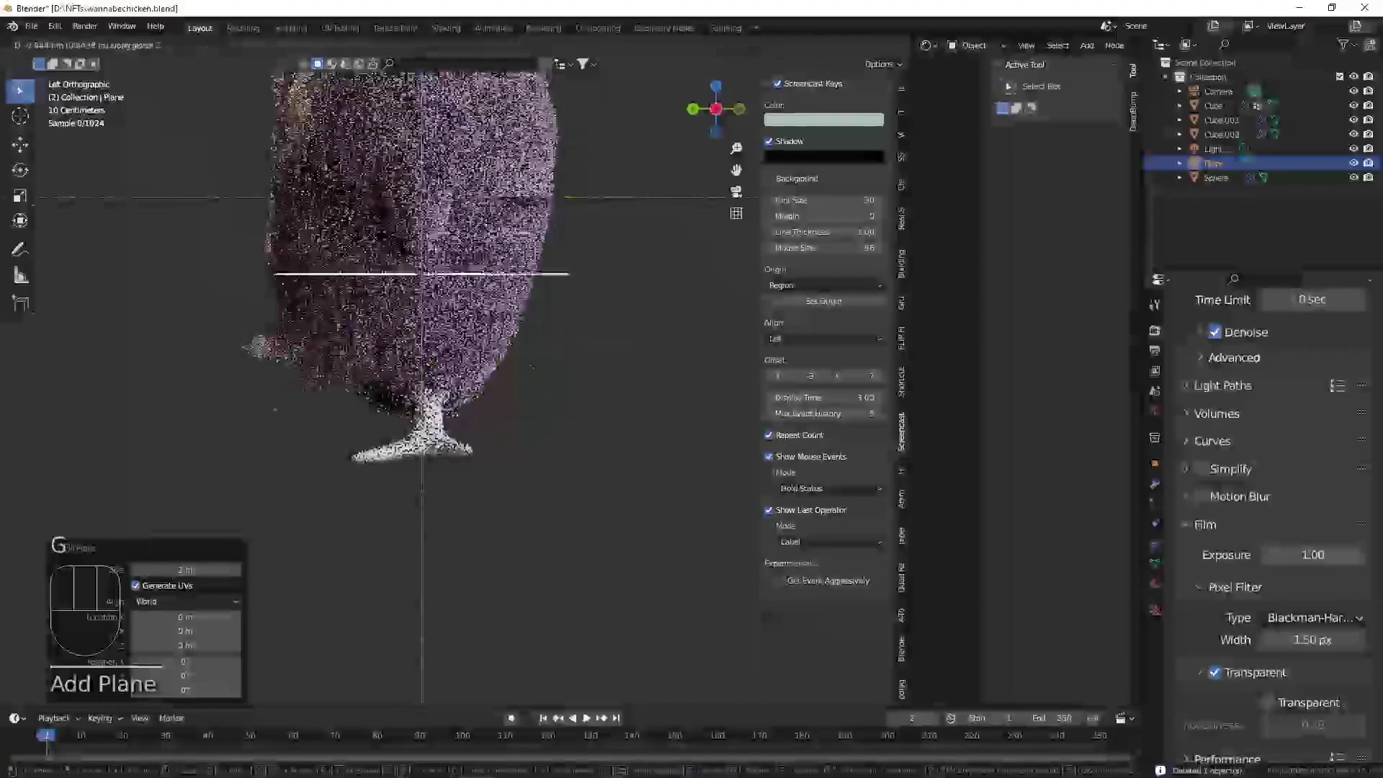
left_click(538, 404)
key("s")
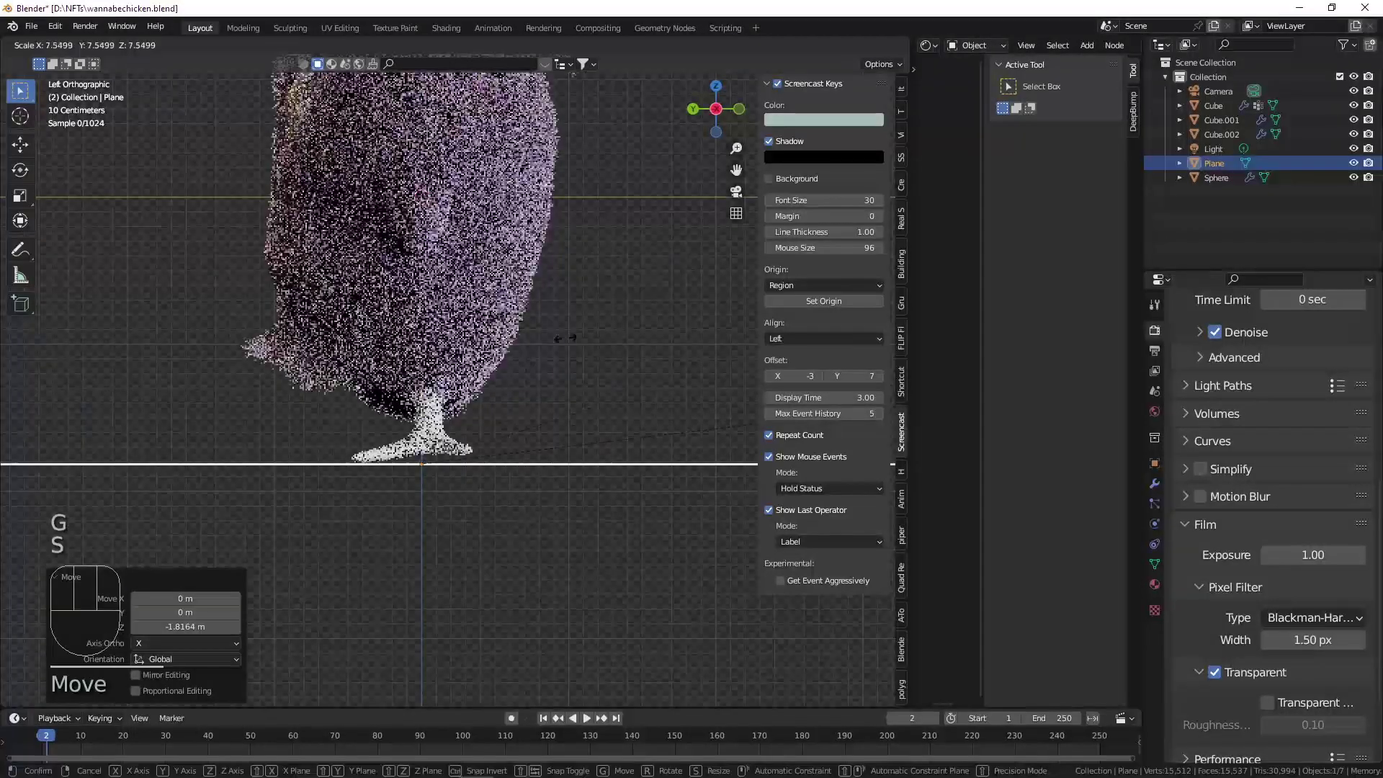
left_click(703, 315)
Edit the leg mesh in solid shading and lower one raised toe's end face about 0.09 m along Z toward the ground plane.
middle_click_drag(641, 382, 542, 271, "shift")
left_click(382, 337)
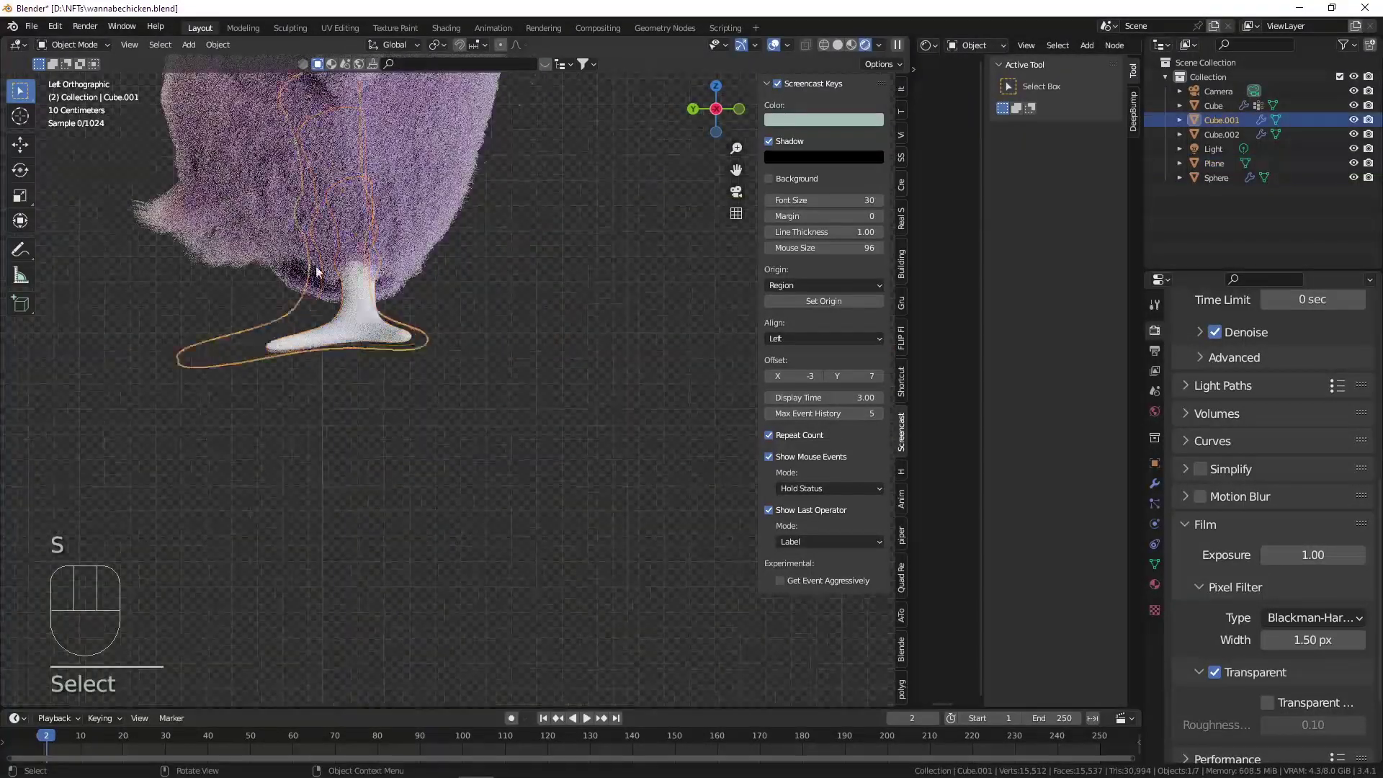
left_click(88, 42)
middle_click_drag(338, 284, 370, 329)
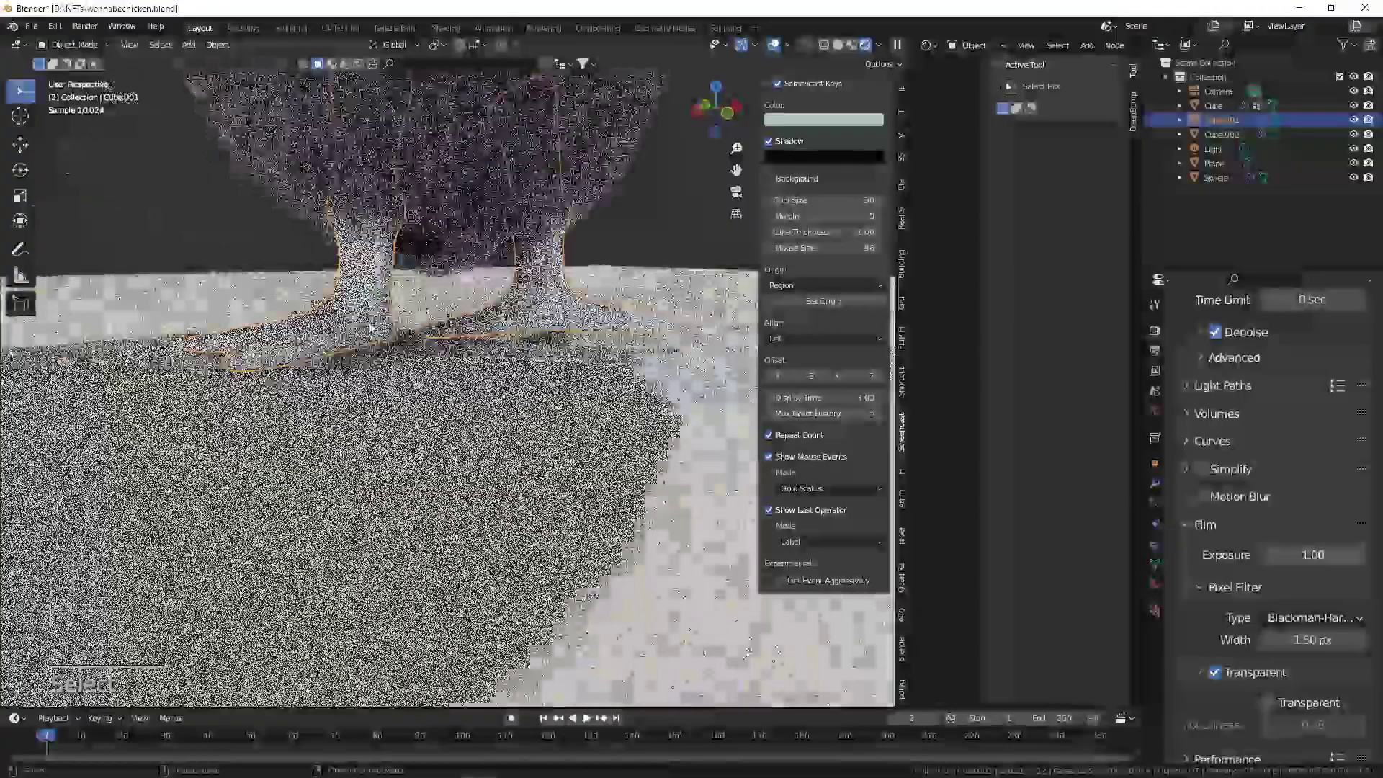
key("Tab")
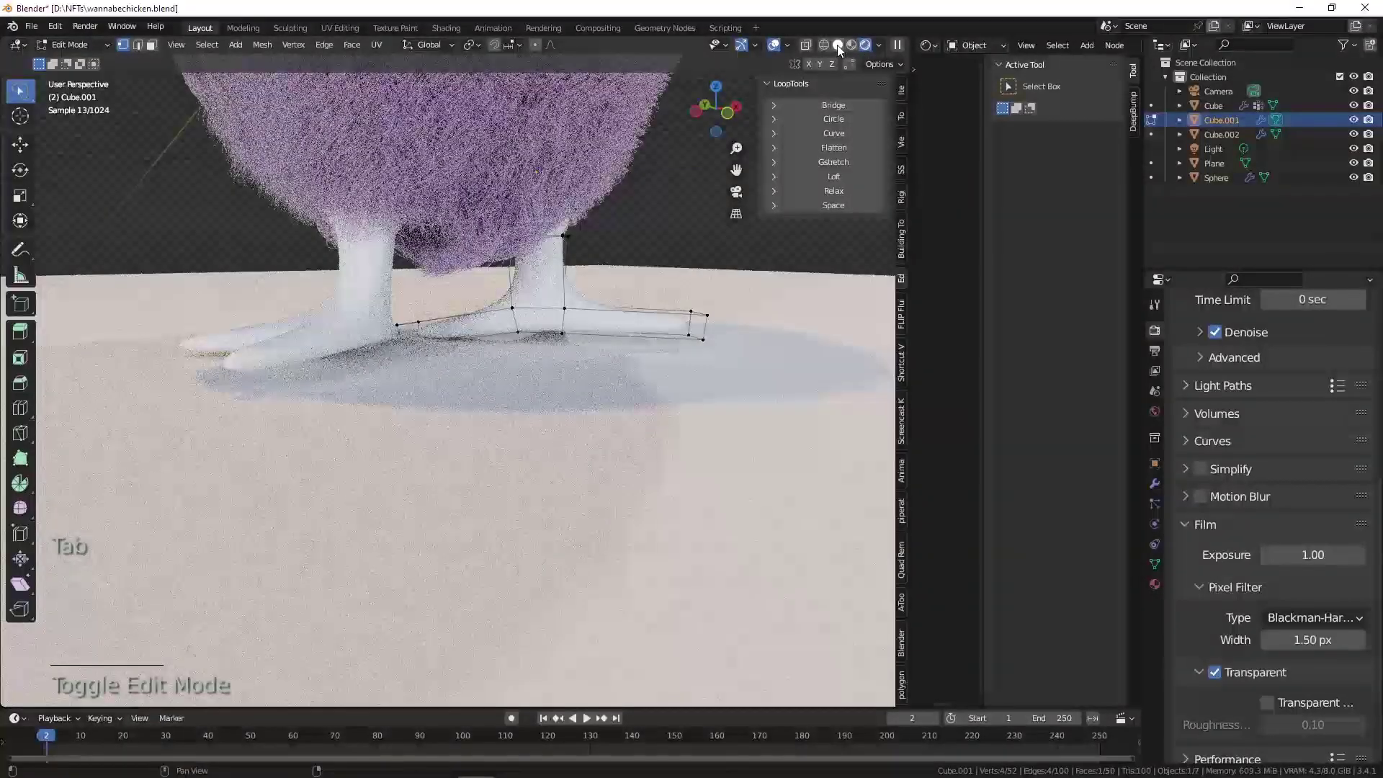
left_click(837, 44)
middle_click_drag(330, 369, 252, 353)
middle_click_drag(403, 331, 252, 301)
key("3")
scroll(309, 312, "up", 3)
left_click(307, 310)
key("g")
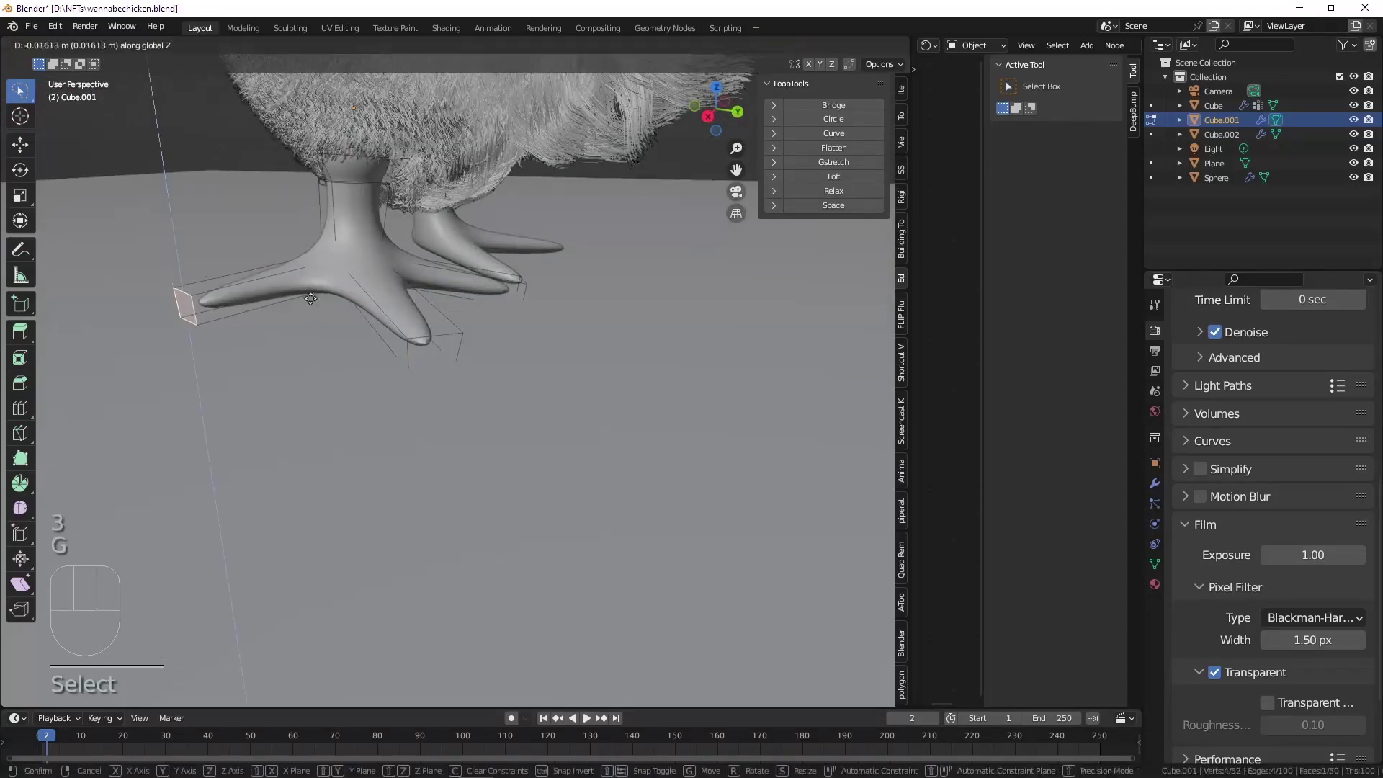
left_click(309, 321)
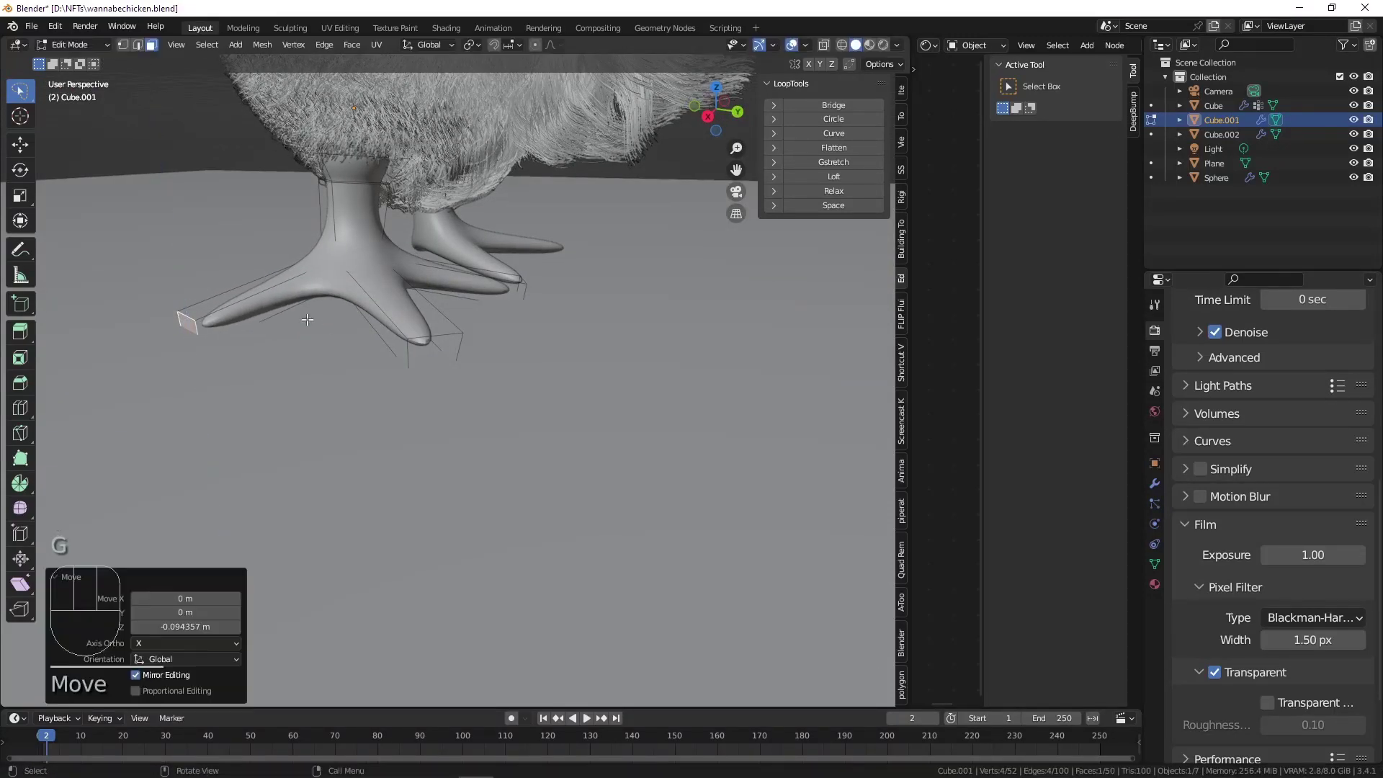
Adjust the end faces of the remaining toes along Z so they rest on the ground plane, and return to Object Mode.
left_click(397, 340)
middle_click_drag(397, 340, 310, 315)
key("g")
key("z")
left_click(422, 310)
middle_click_drag(497, 317, 463, 333, "shift")
left_click(424, 331)
scroll(425, 331, "up", 4)
key("g")
key("z")
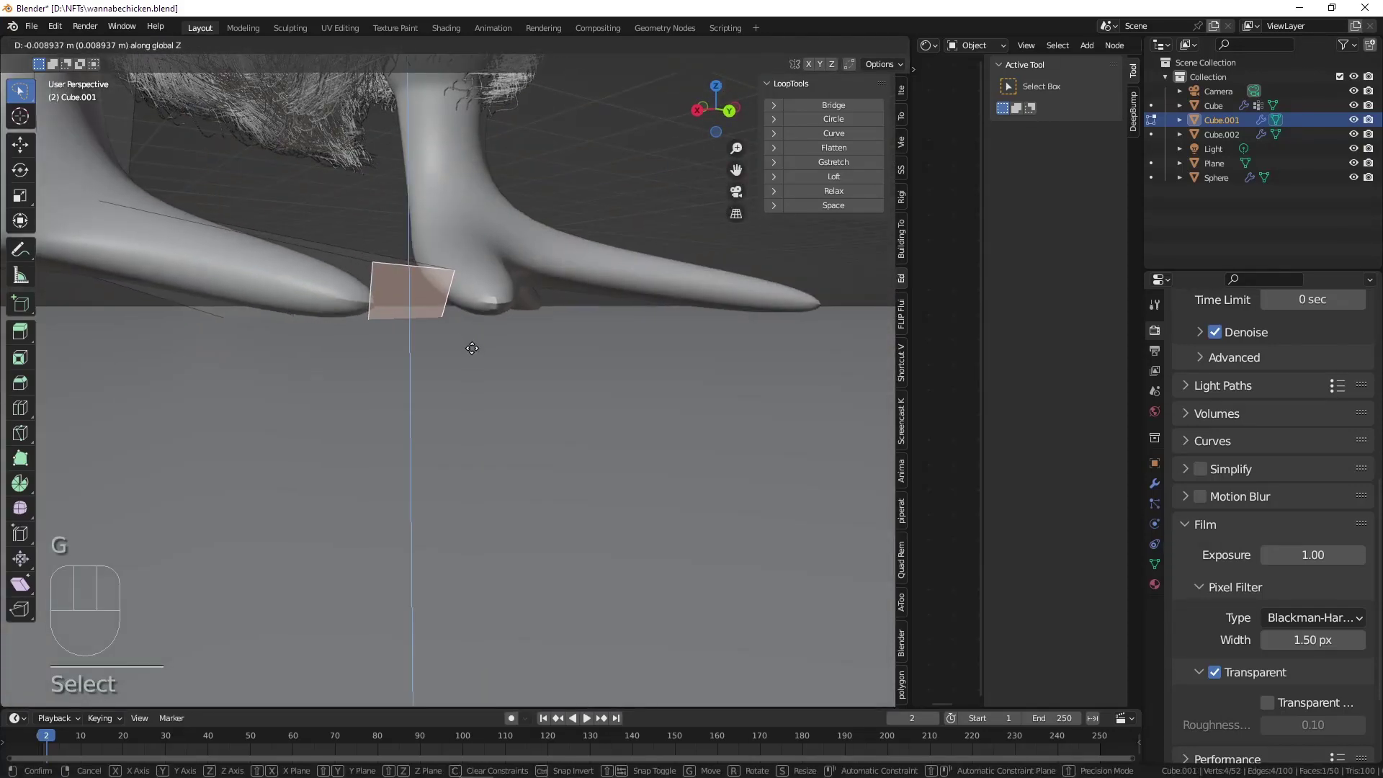
left_click(467, 317)
key("Tab")
Save the file, scale the ground plane by 1.272 in the camera view, and preview the scene in rendered shading.
key("KP_0")
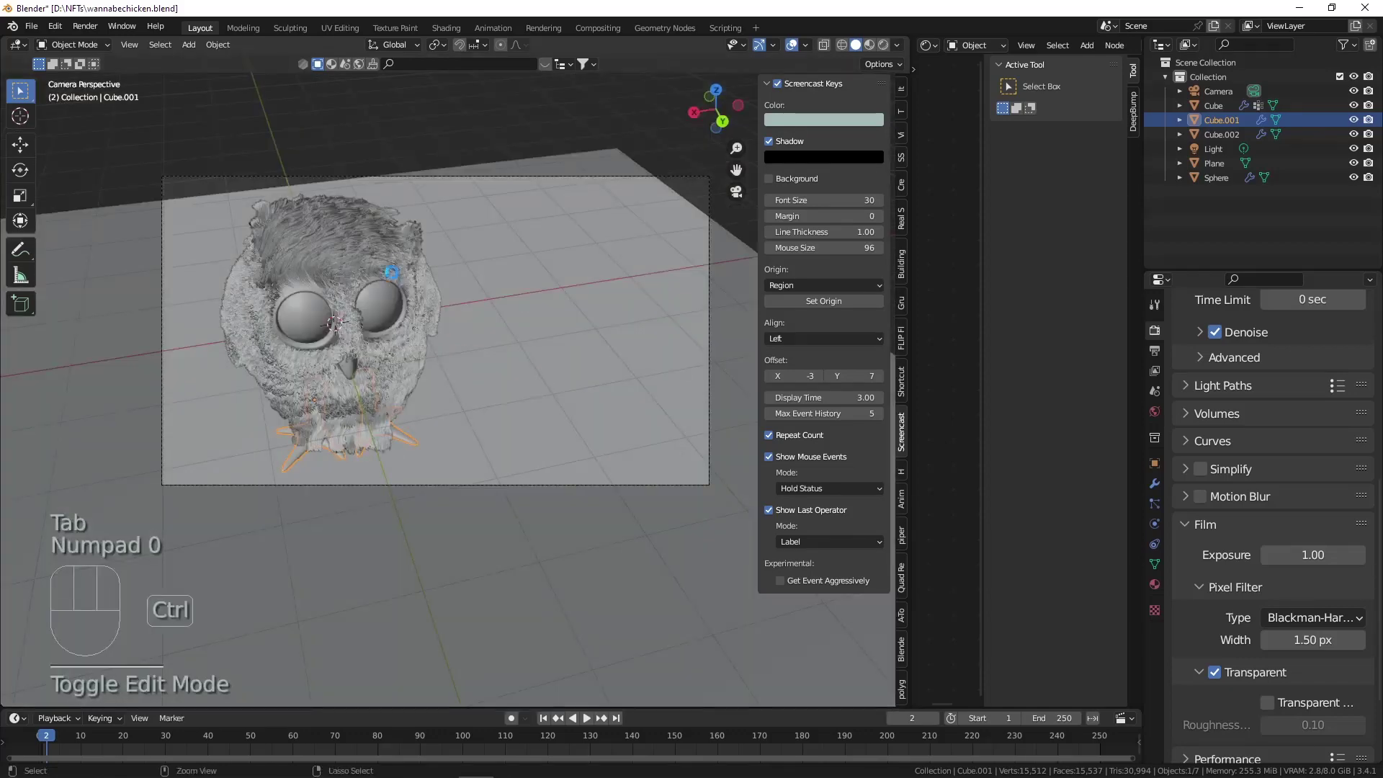
key("ctrl+s")
left_click(569, 248)
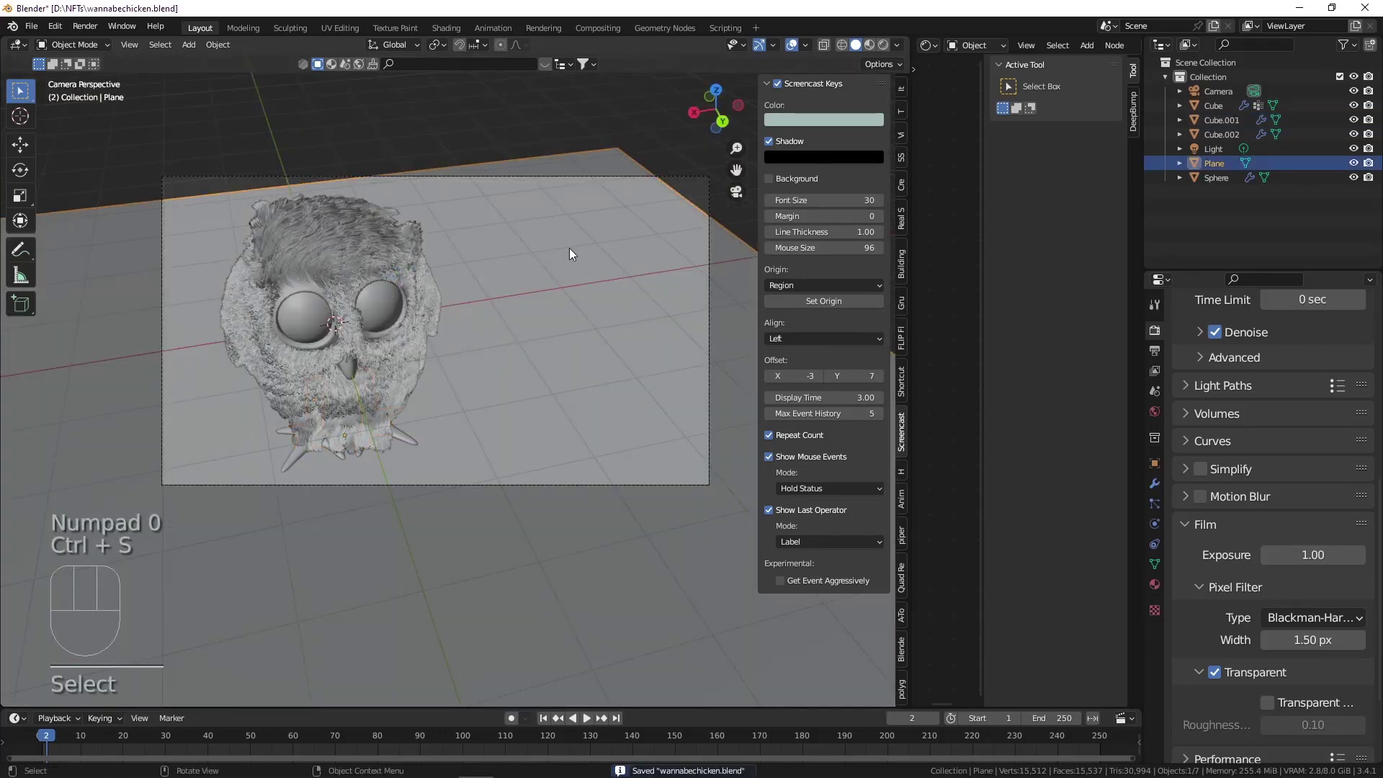
key("s")
left_click(652, 201)
left_click(884, 45)
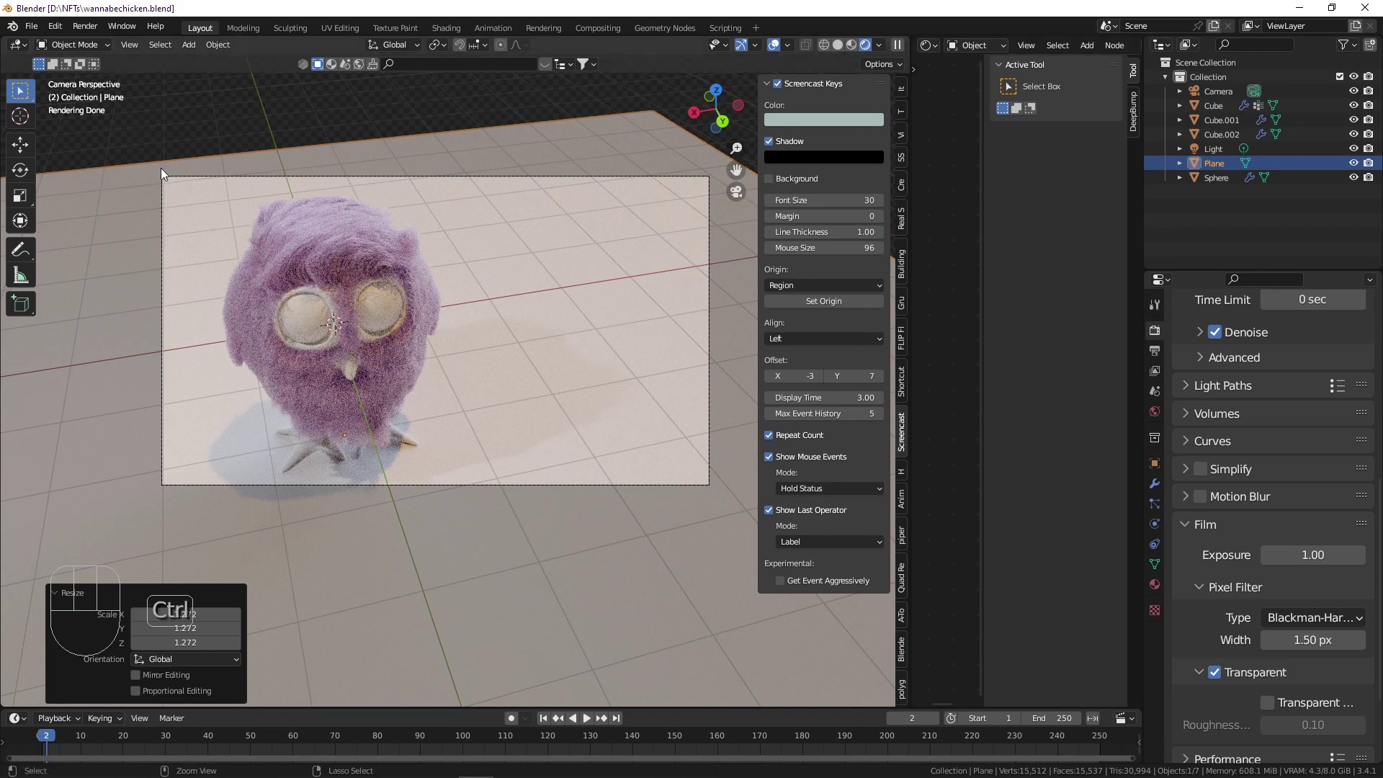
Set a render region around the full camera frame and save the file.
key("ctrl+b")
left_click_drag(158, 169, 503, 376)
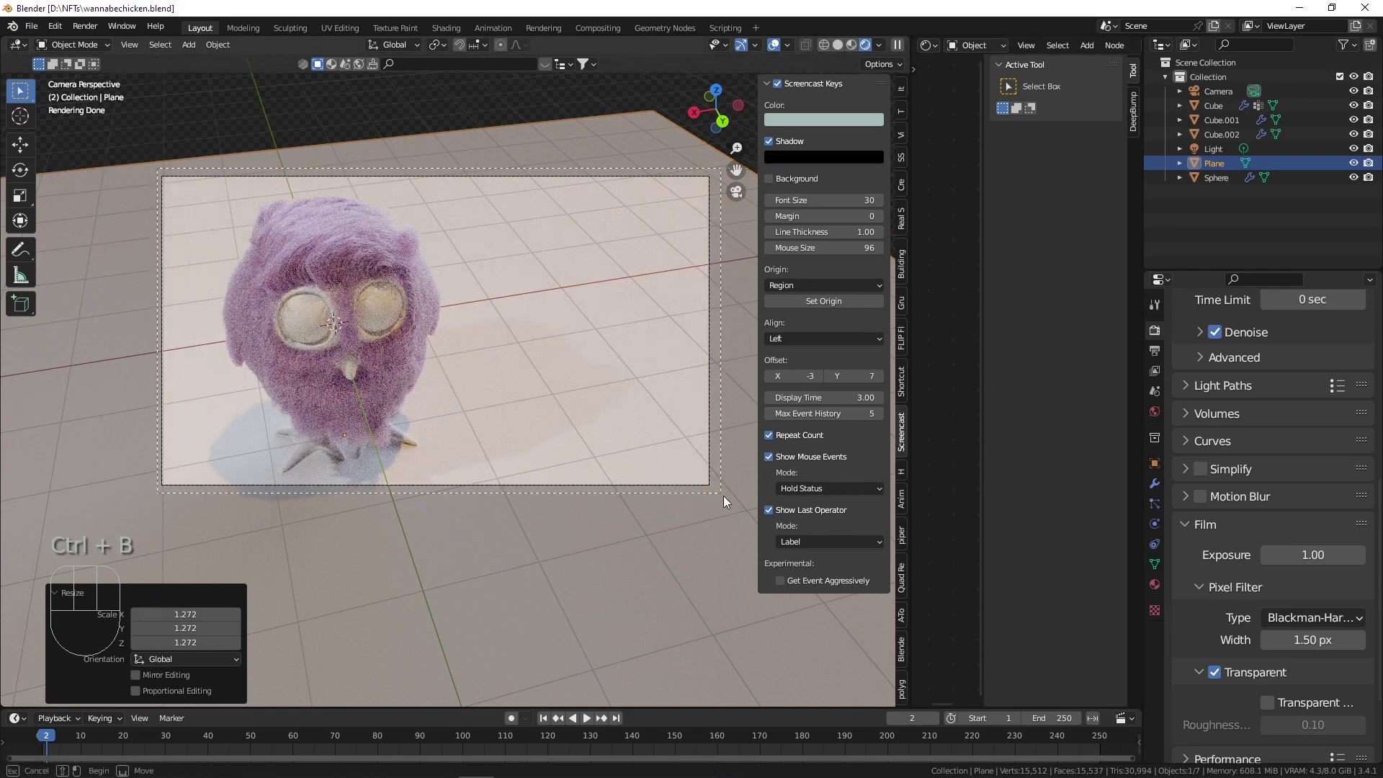
left_click_drag(724, 497, 724, 497)
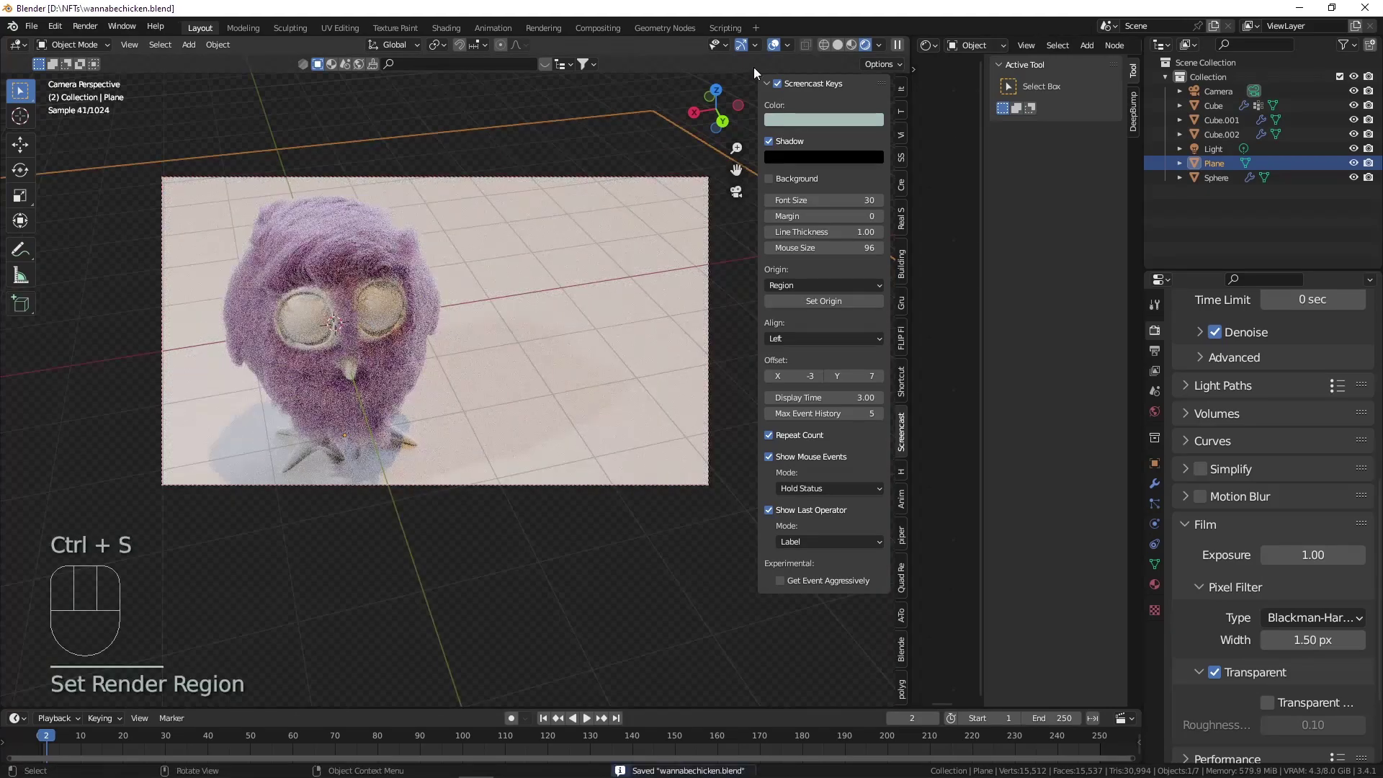
Move the eye spheres about 0.04 m along Y in solid shading so they sit further forward in their sockets.
left_click(315, 318)
scroll(317, 320, "up", 6)
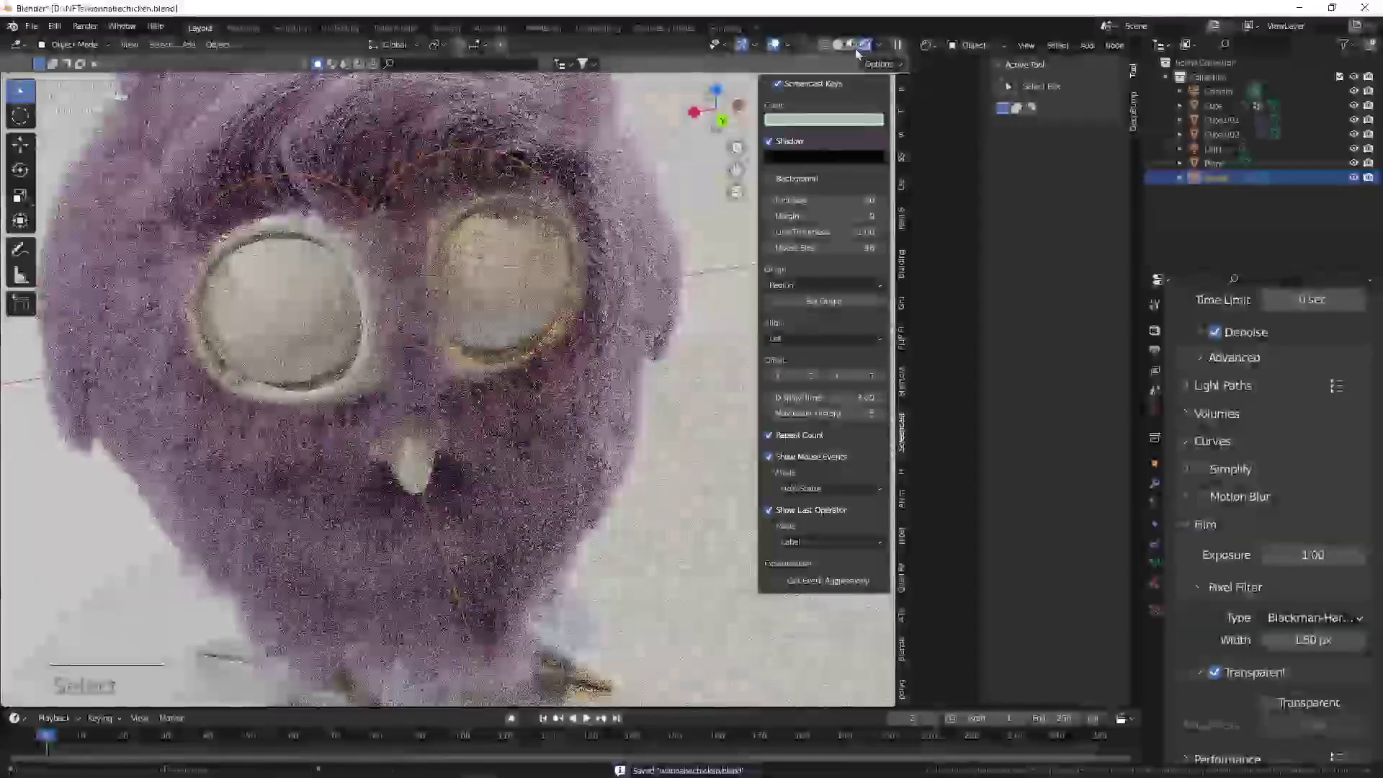
left_click(856, 45)
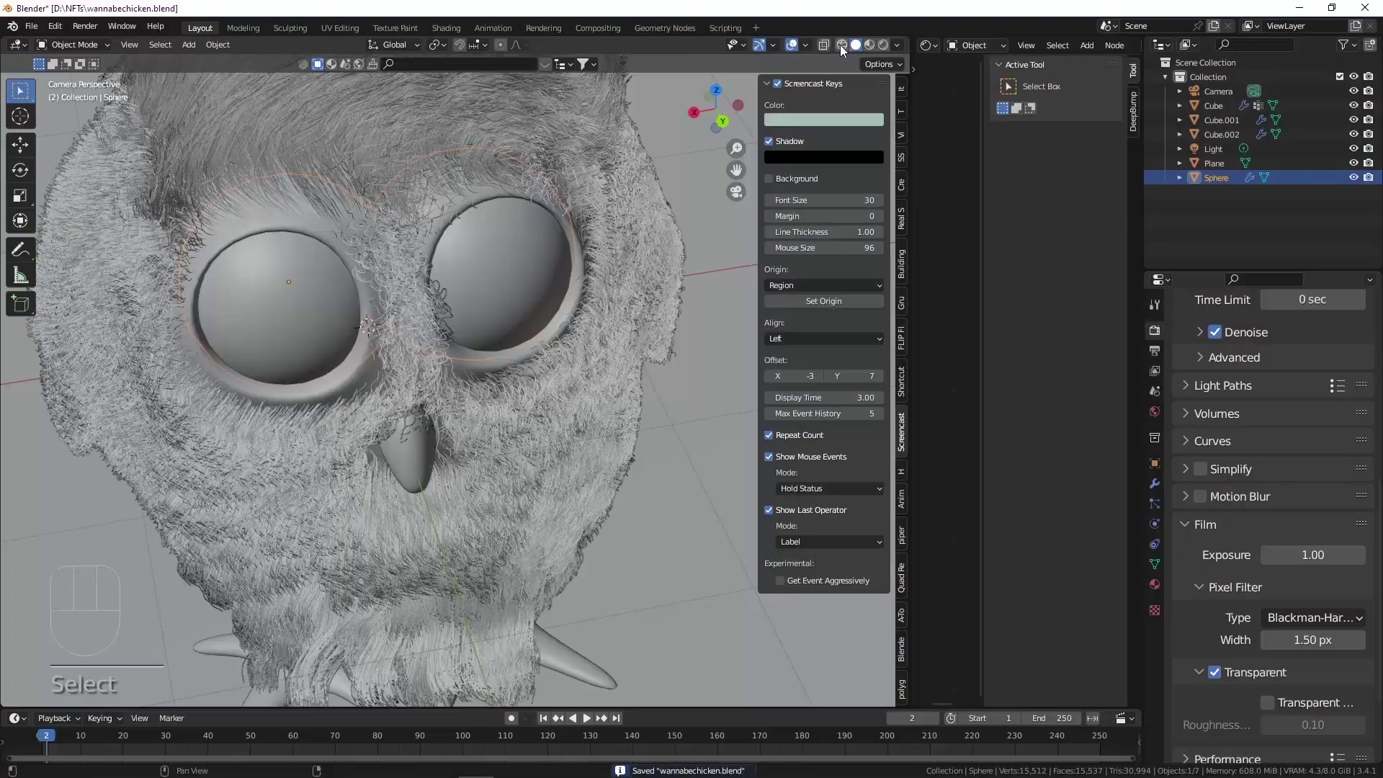
middle_click_drag(310, 317, 350, 301)
scroll(382, 365, "up", 3)
scroll(352, 355, "up", 3)
key("g")
key("y")
left_click(388, 386)
scroll(329, 292, "down", 2)
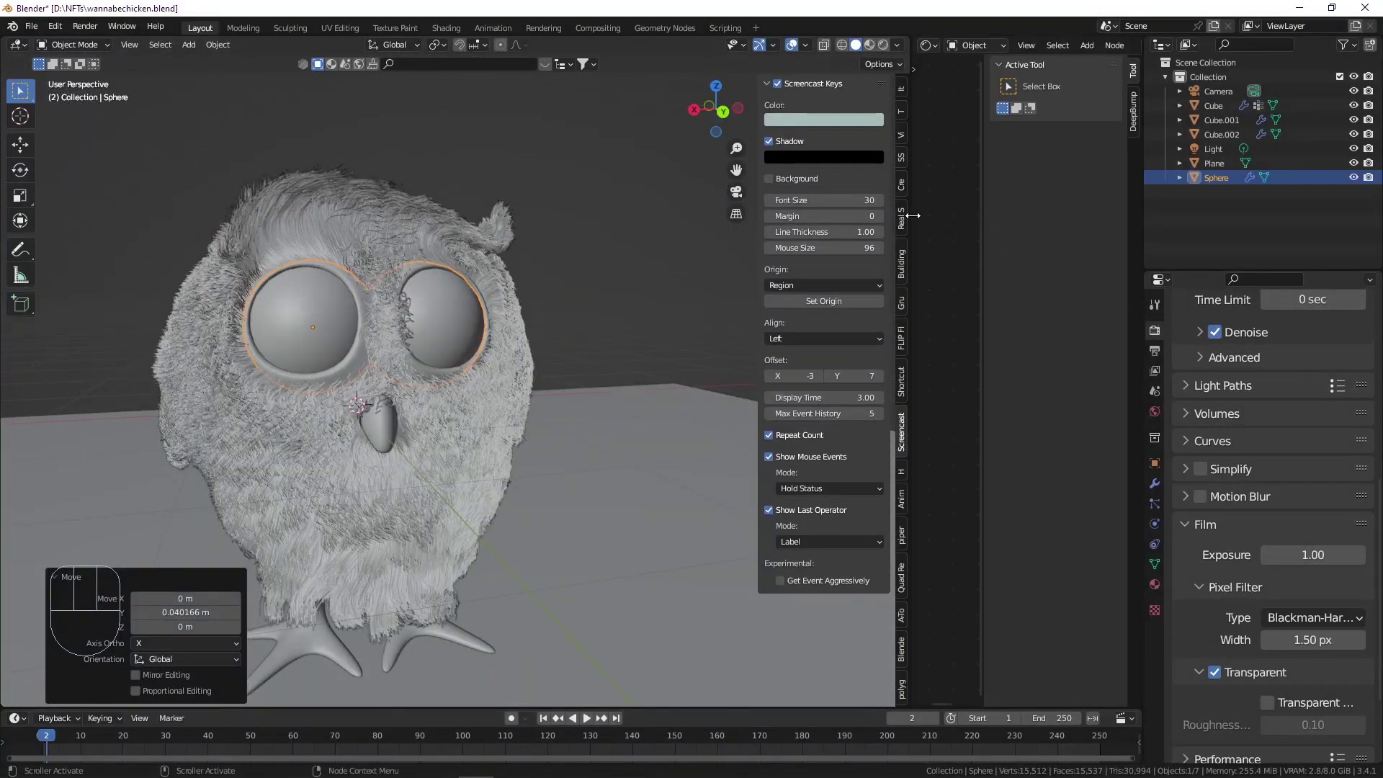
Enlarge the shader editor, give the eyes a new material with roughness 0, and preview it in rendered shading.
left_click_drag(913, 216, 631, 180)
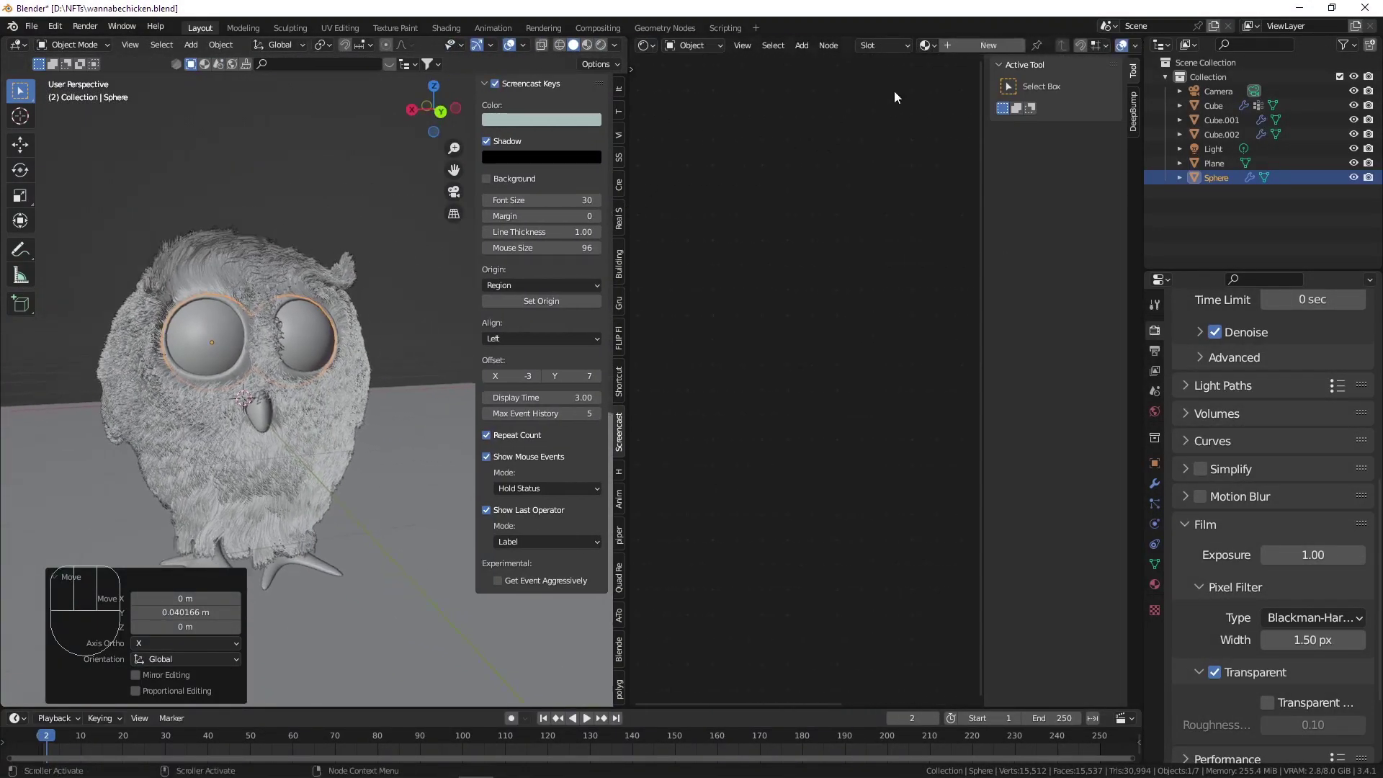
left_click(972, 45)
scroll(728, 275, "down", 2)
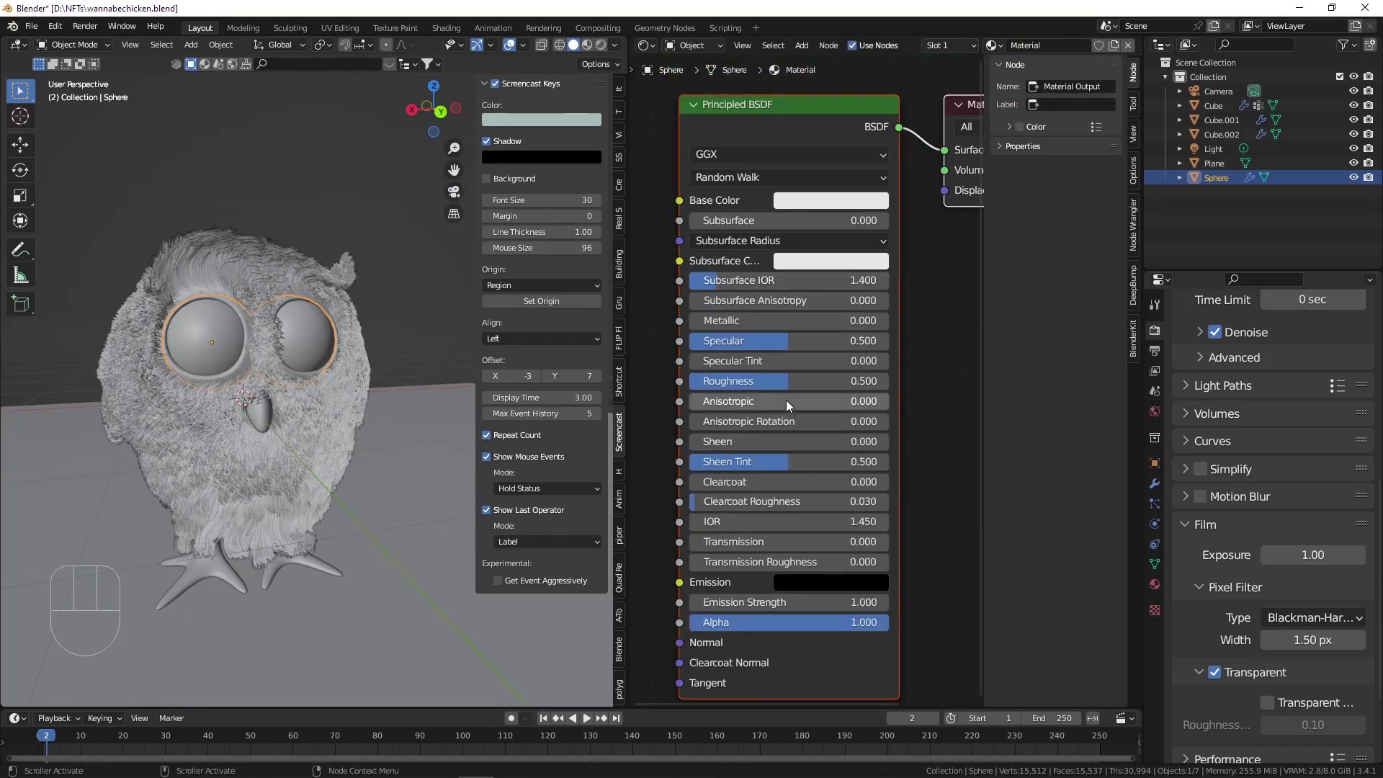
left_click_drag(772, 379, 575, 344)
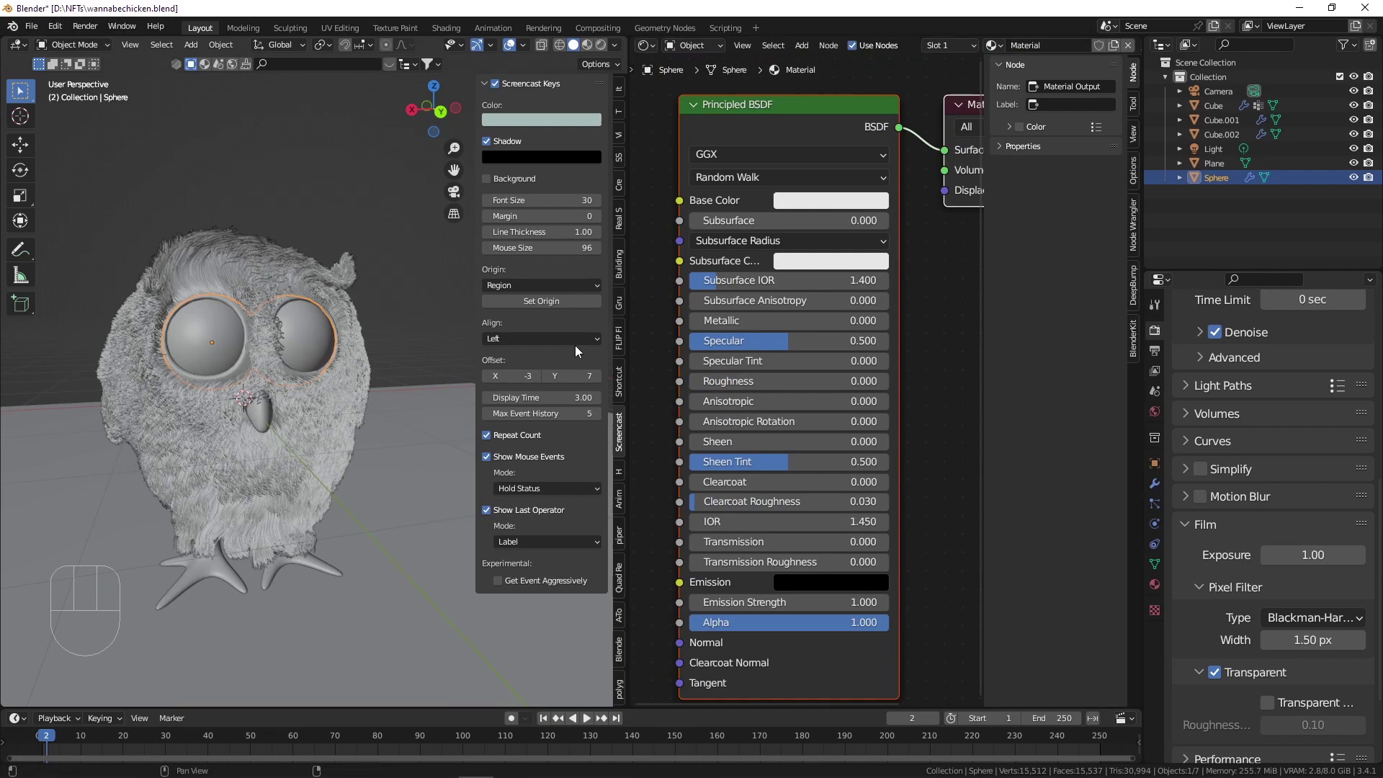
left_click(600, 46)
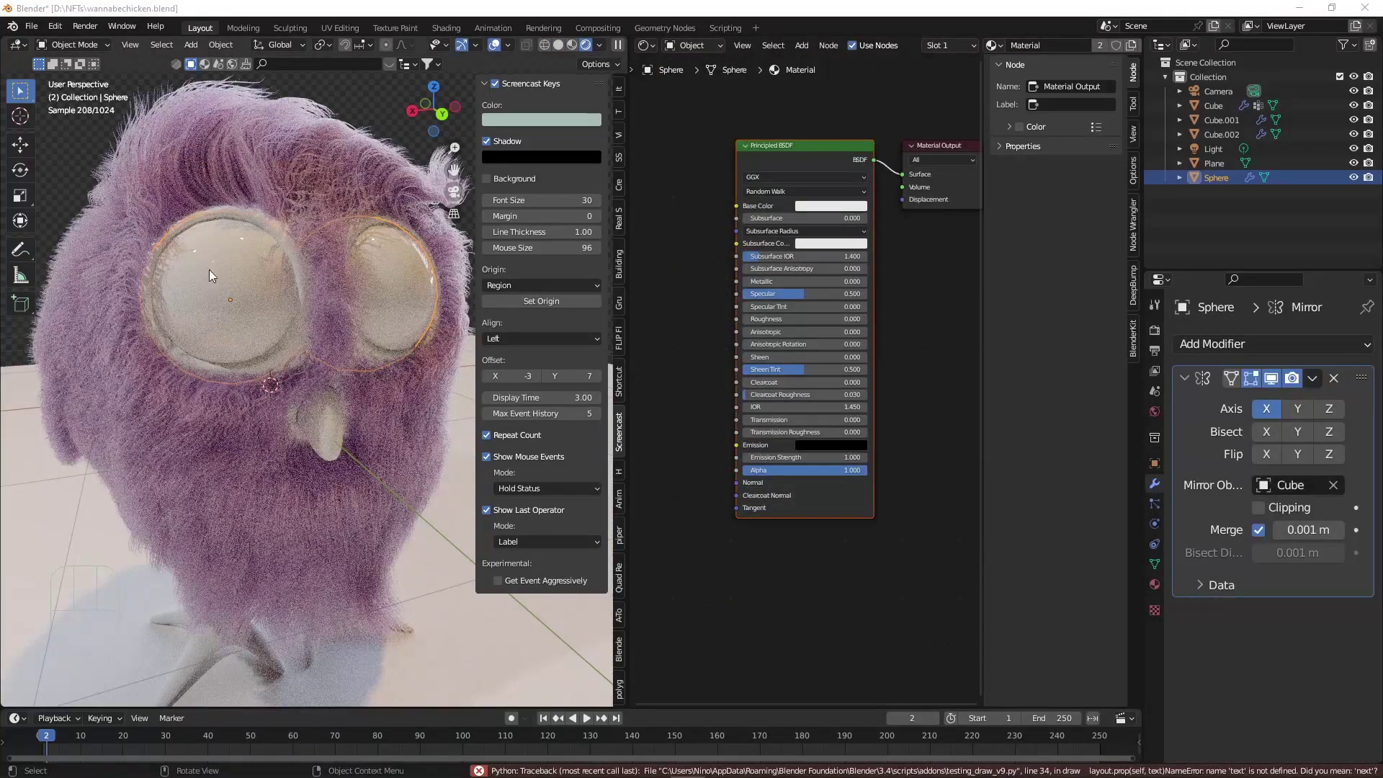
Hide the body's hair particle system in the viewport so the eyes are unobstructed.
middle_click_drag(217, 283, 257, 342)
scroll(228, 253, "up", 2)
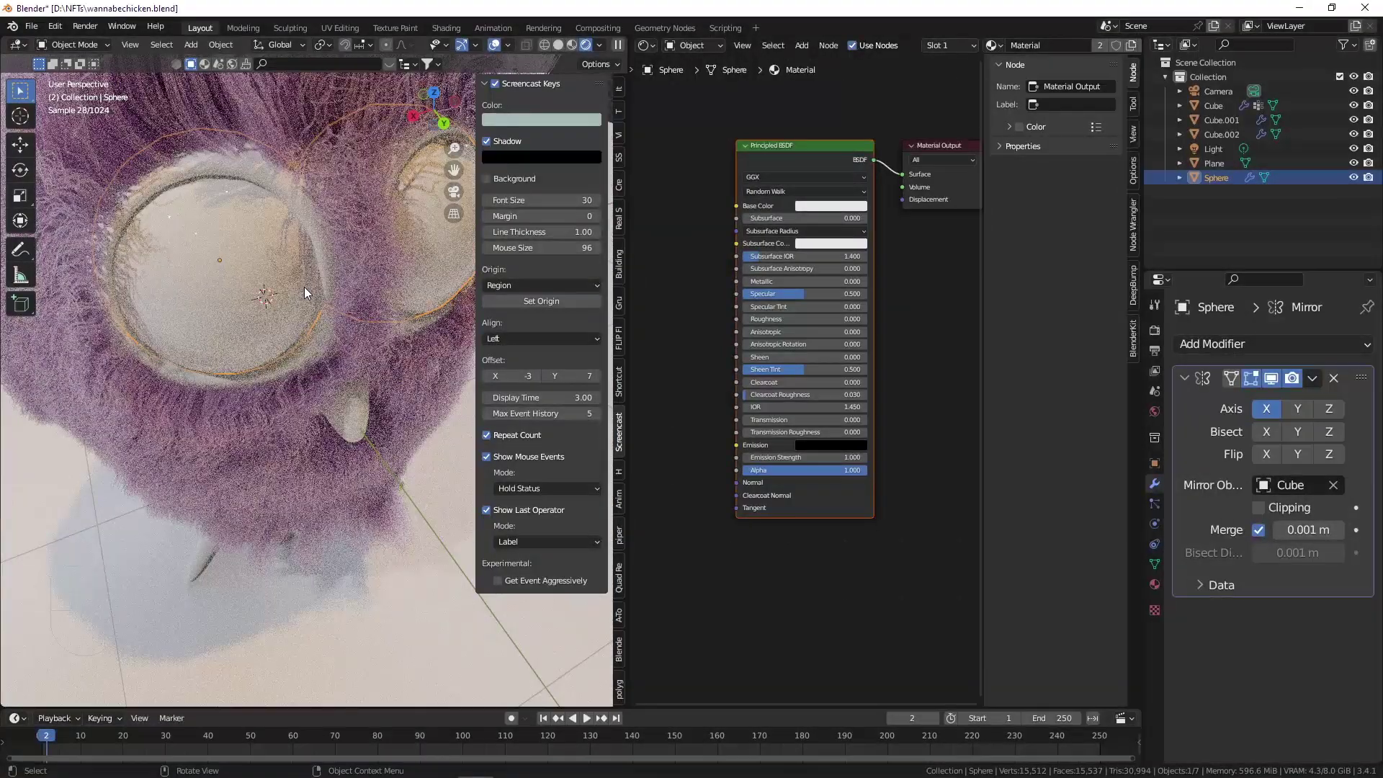
scroll(867, 216, "down", 3)
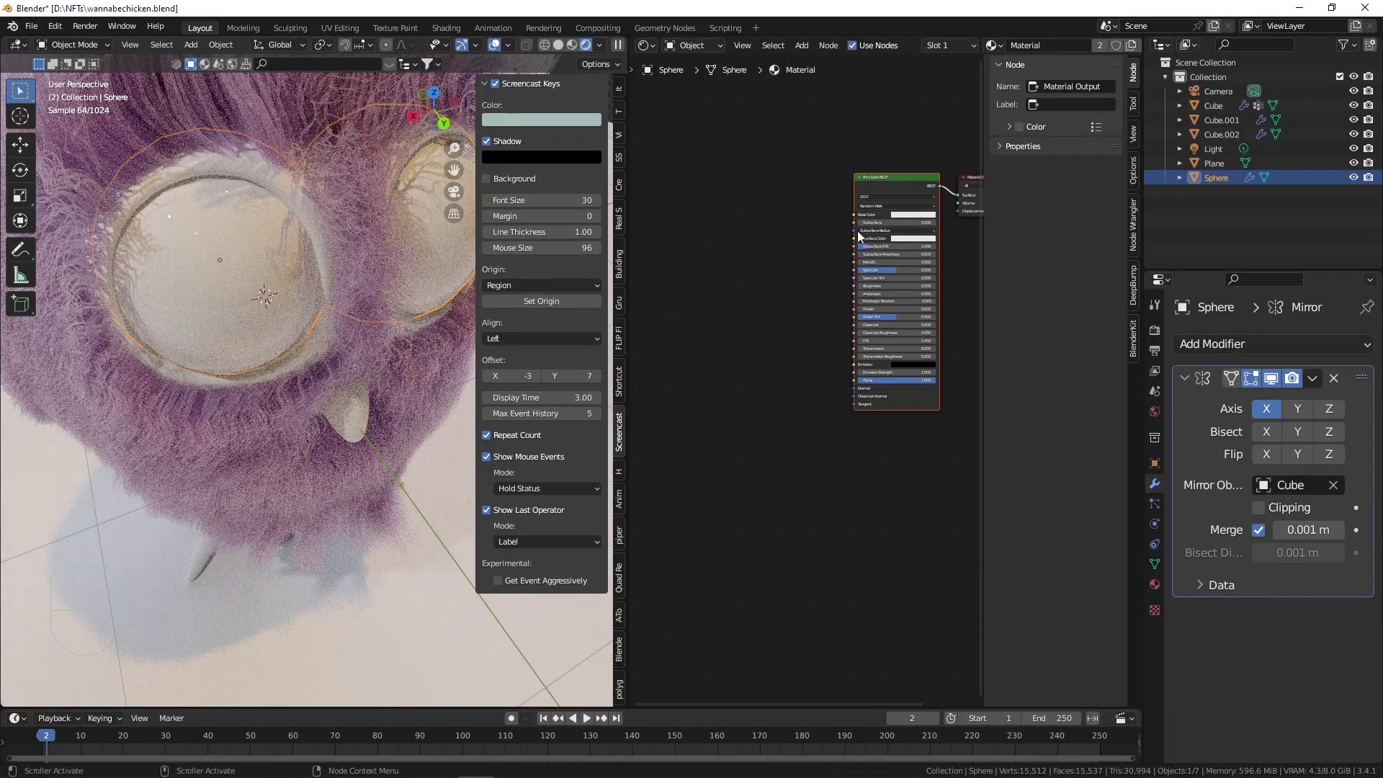
left_click(317, 135)
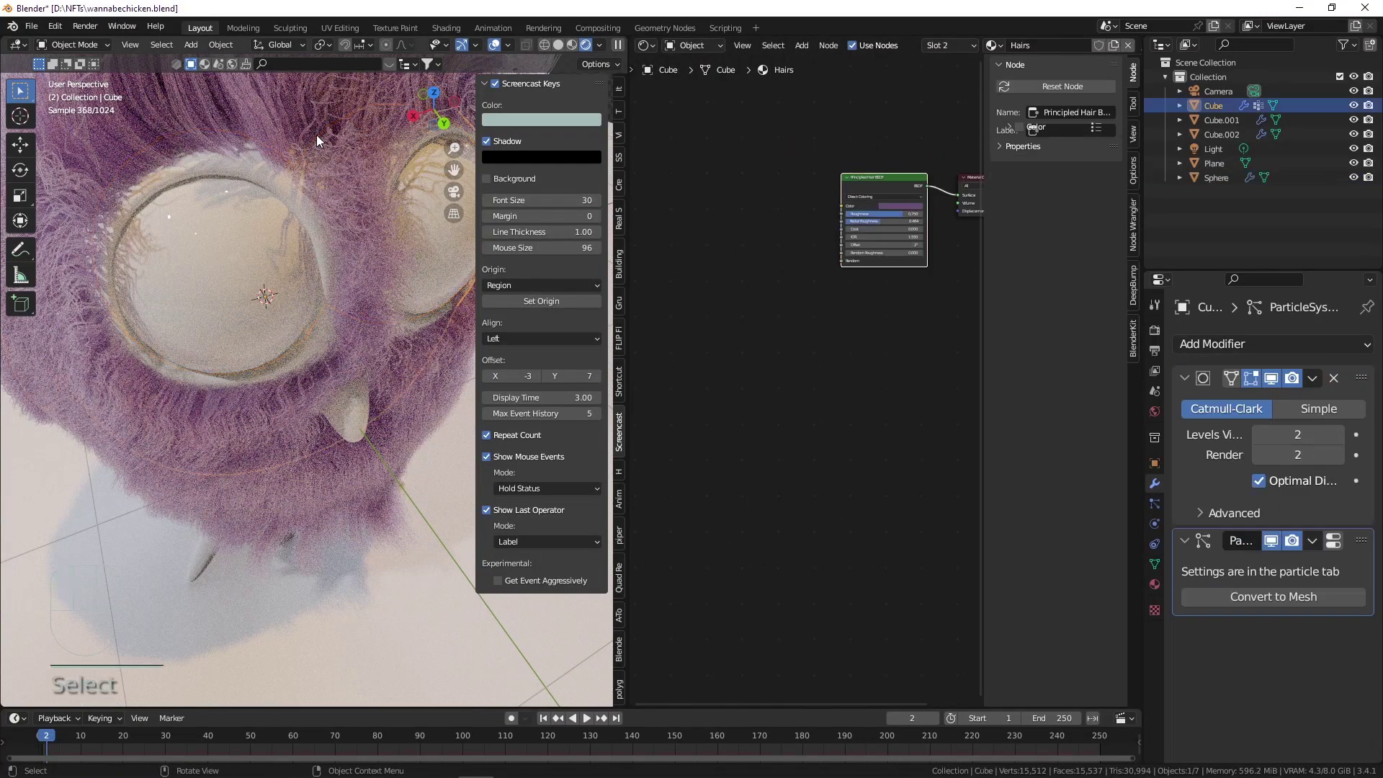
left_click(1156, 504)
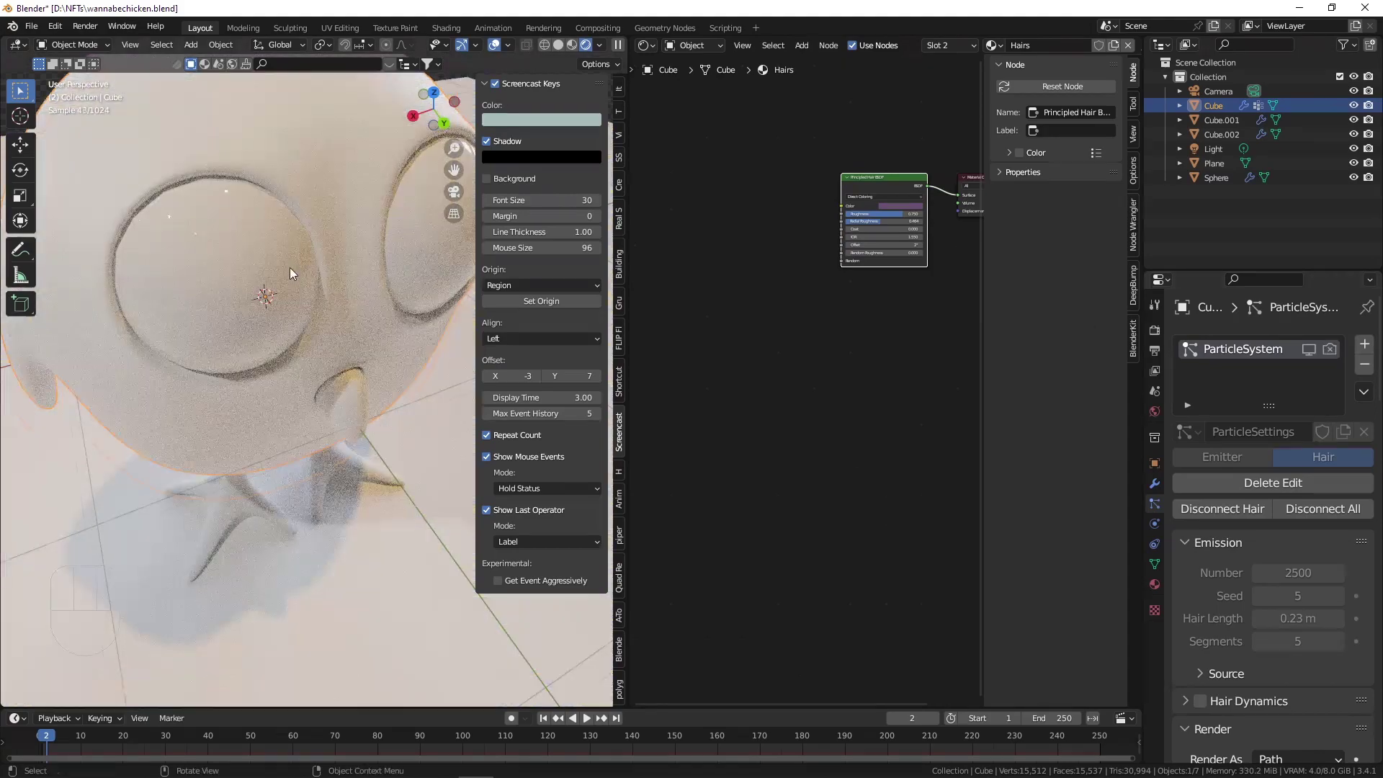
middle_click_drag(290, 267, 259, 241)
Add a Gradient Texture node to the eye material and preview its colour output on the eyes in an orthographic back view.
left_click(235, 257)
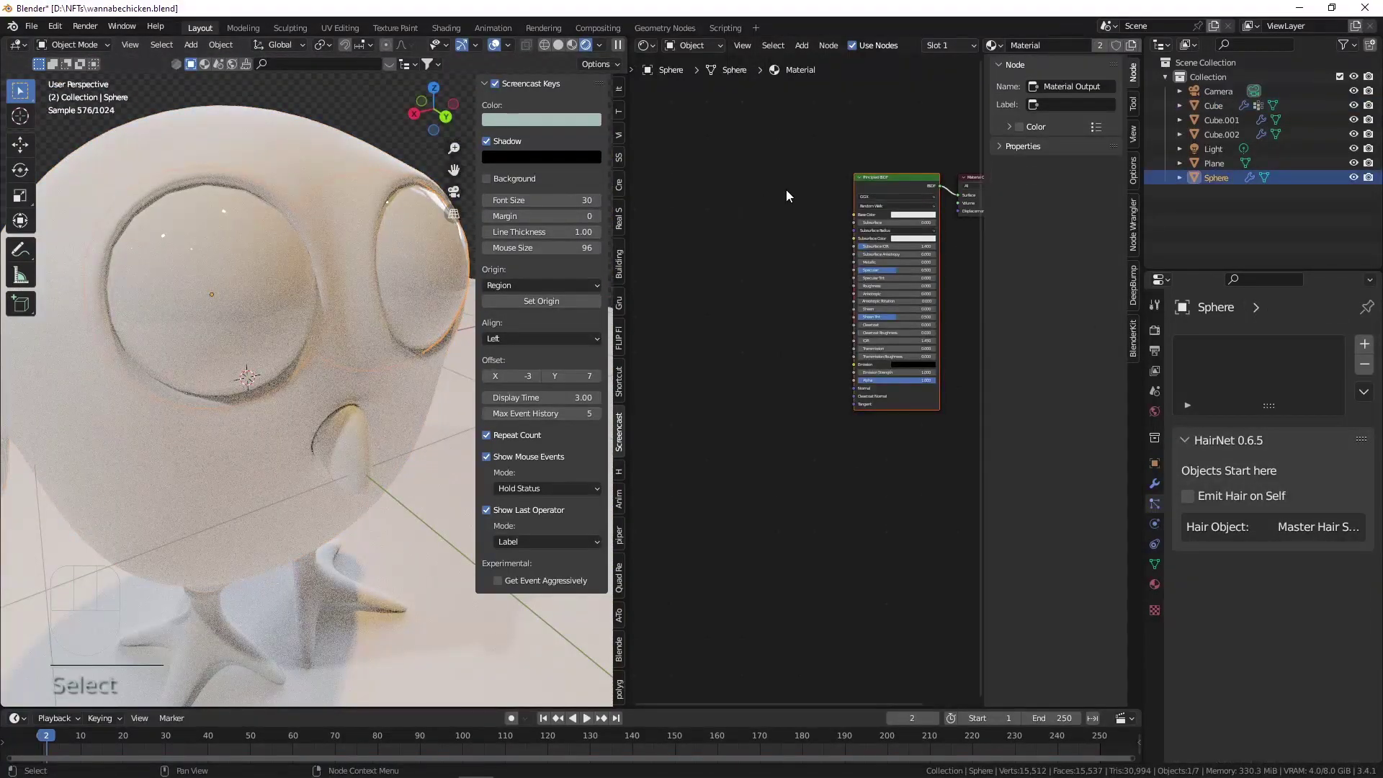
scroll(827, 173, "up", 1)
middle_click_drag(827, 171, 777, 221)
scroll(771, 243, "up", 2)
key("shift+a")
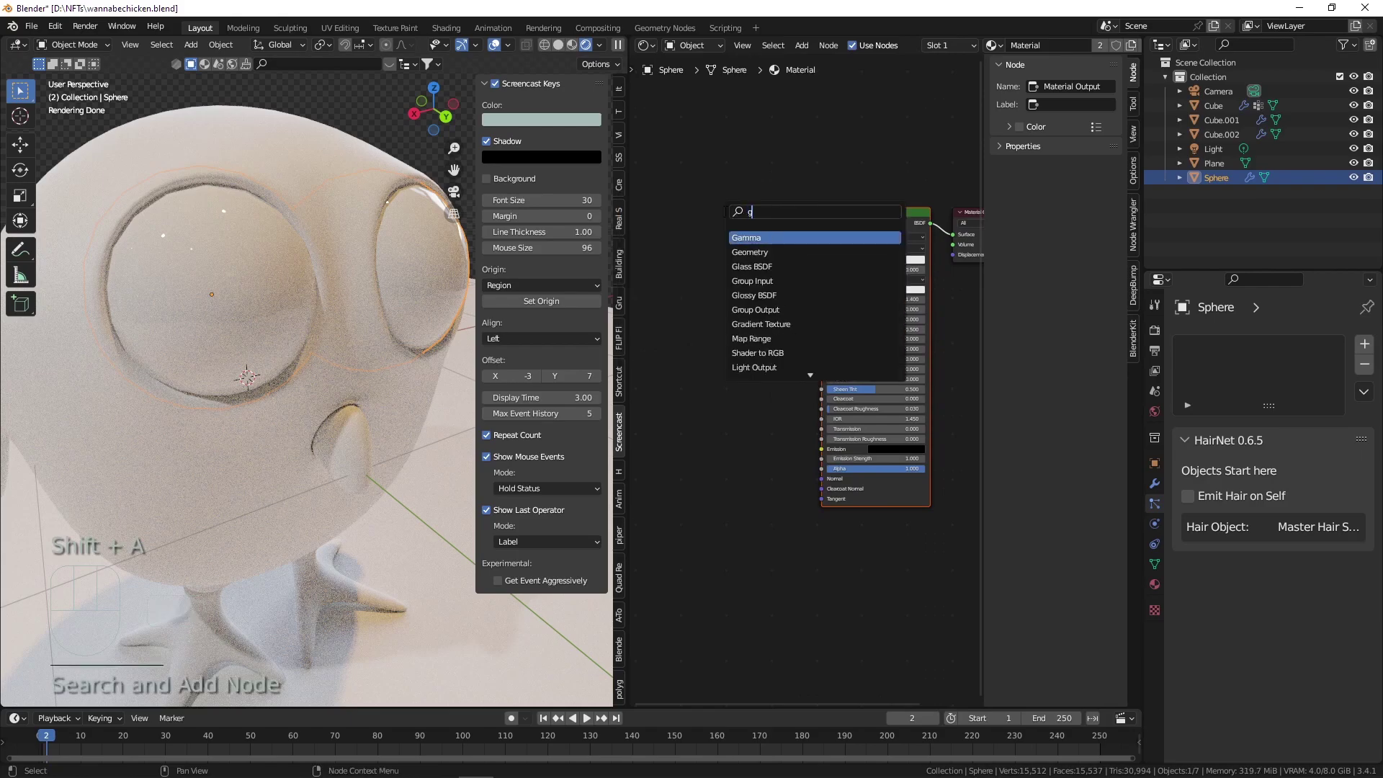
key("Return")
left_click(693, 246)
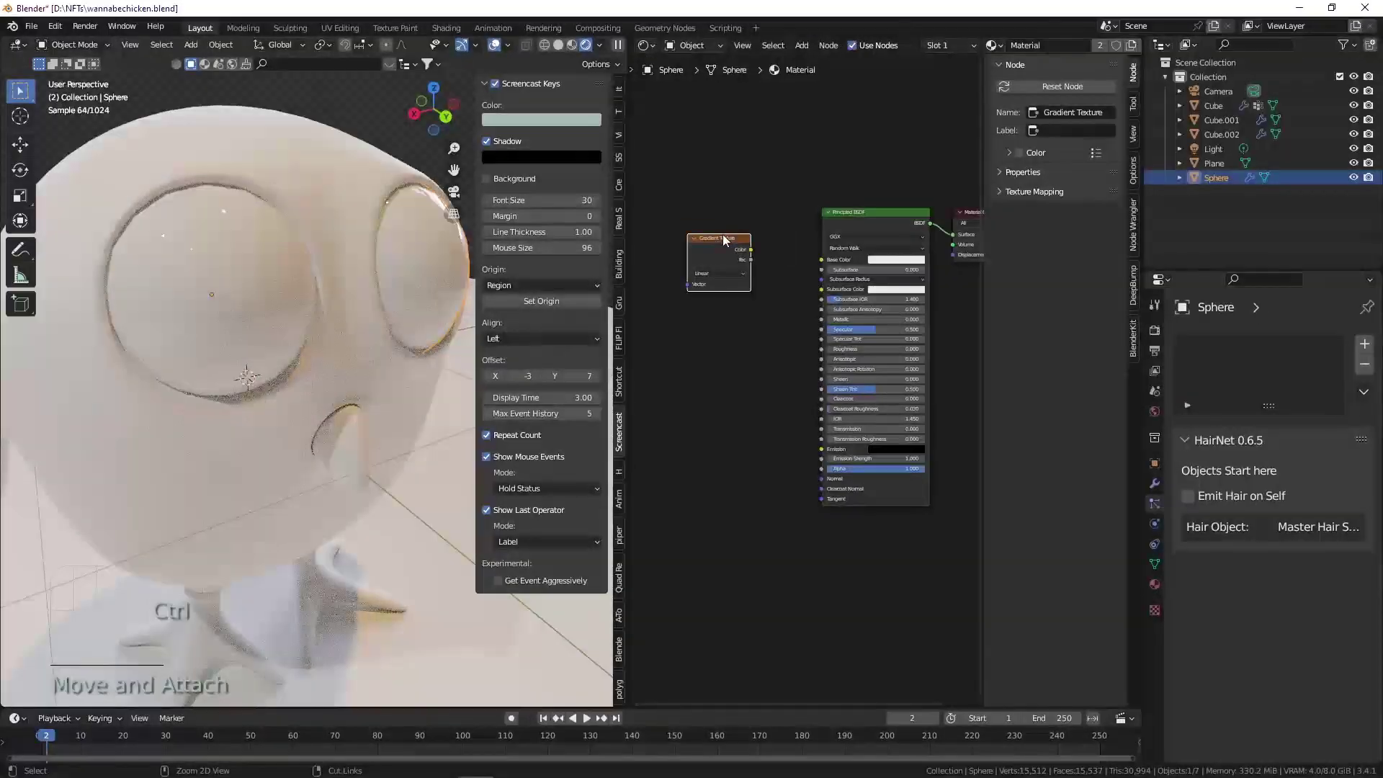
left_click(724, 237, "ctrl+shift")
mouse_move(310, 275)
middle_mouse_down()
mouse_move(297, 276)
mouse_move(313, 278)
middle_mouse_up()
scroll(309, 278, "down", 4)
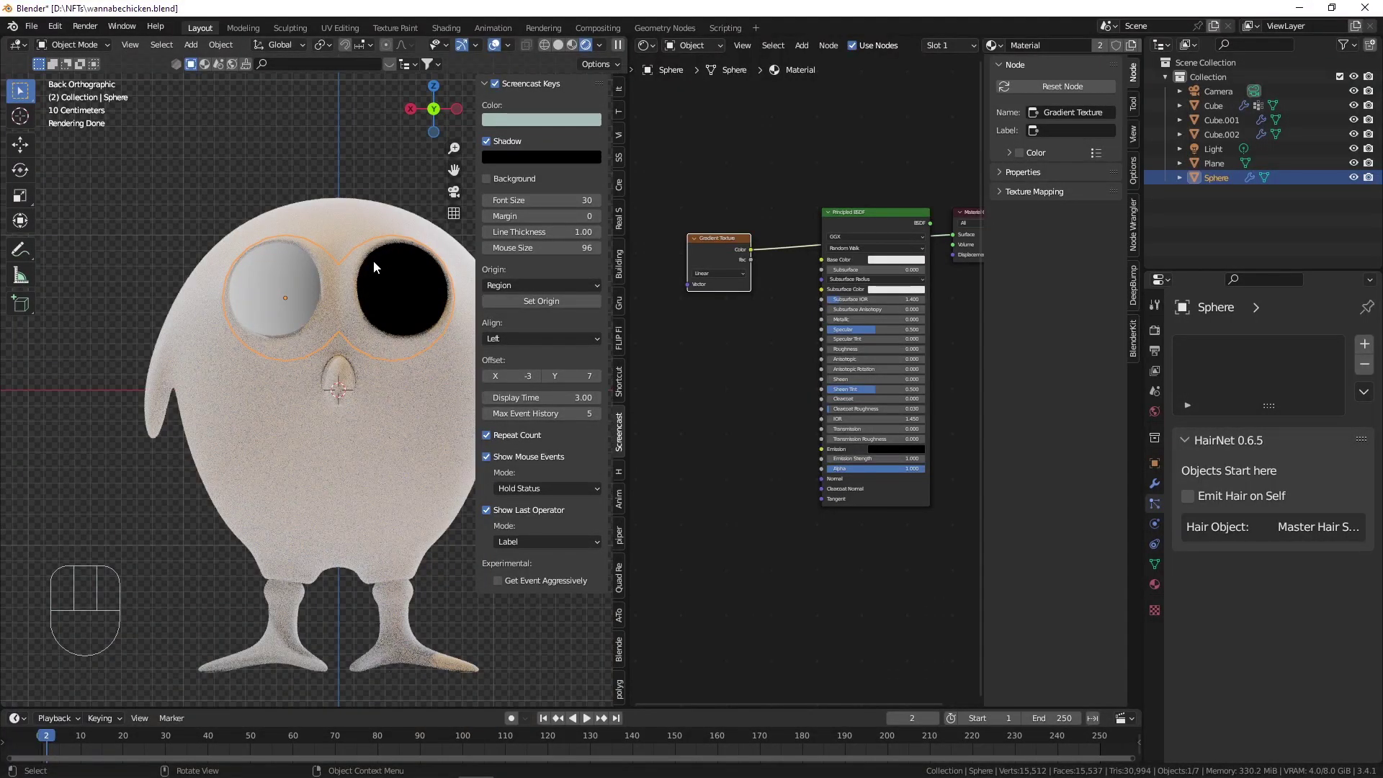
scroll(703, 244, "up", 2)
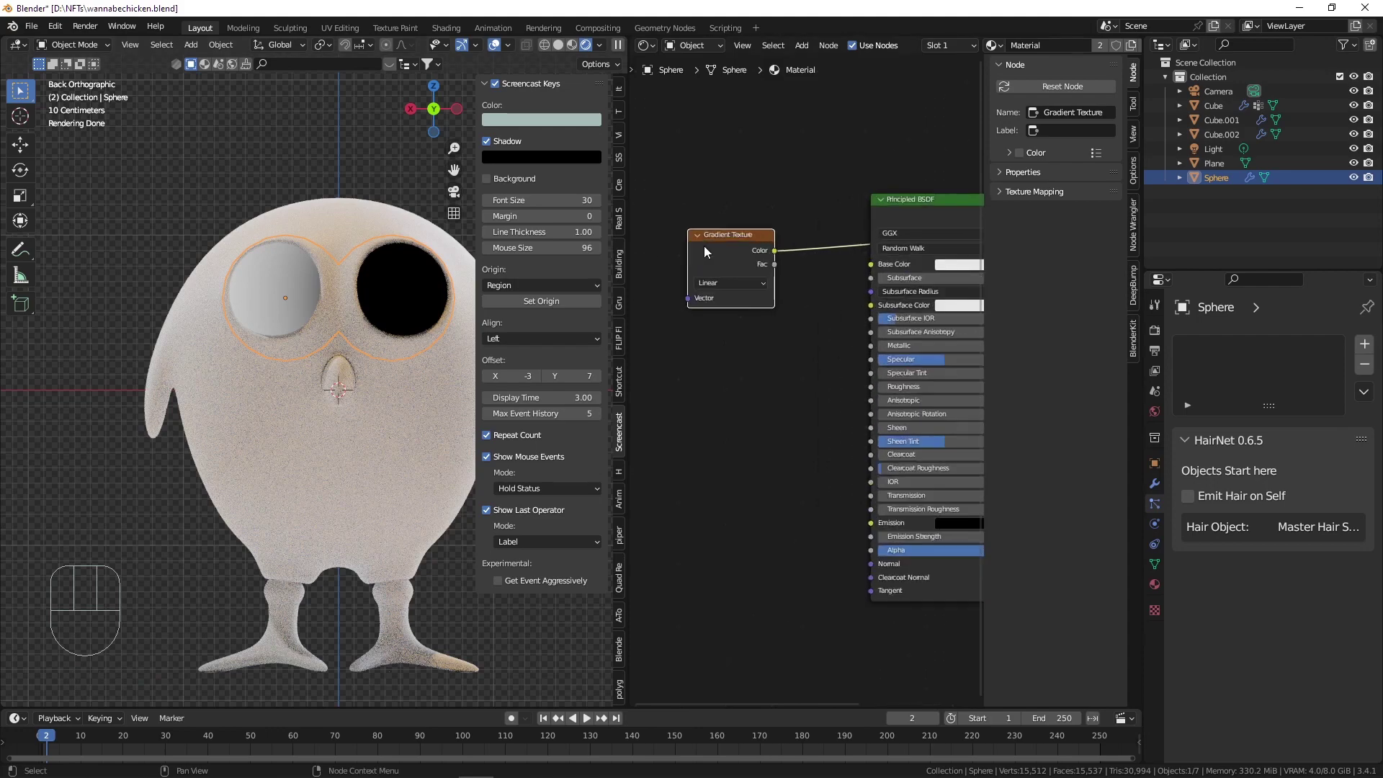
Add Texture Coordinate and Mapping nodes, linked through the Generated output, ahead of the Gradient Texture in the eye material.
middle_click_drag(757, 324, 818, 276)
scroll(894, 317, "up", 1)
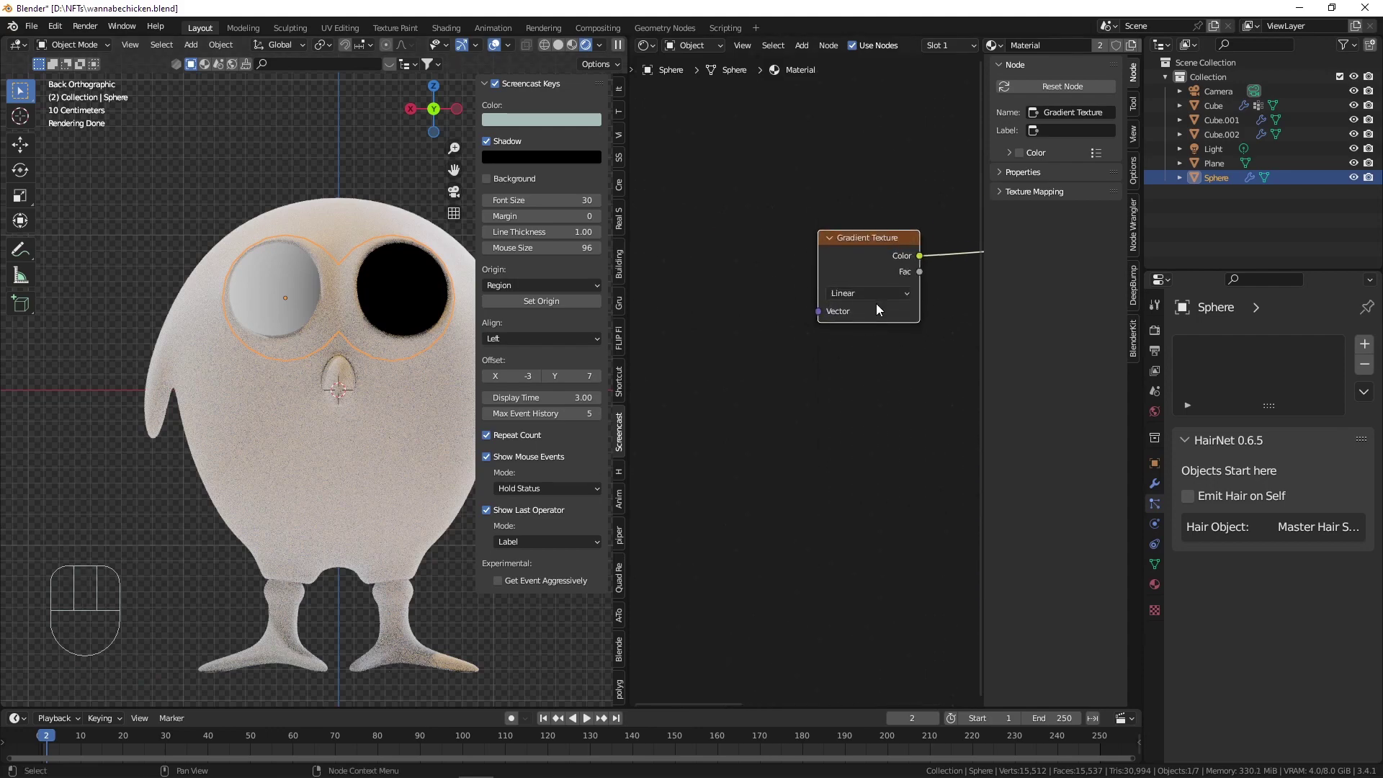
left_click(875, 225)
key("ctrl+t")
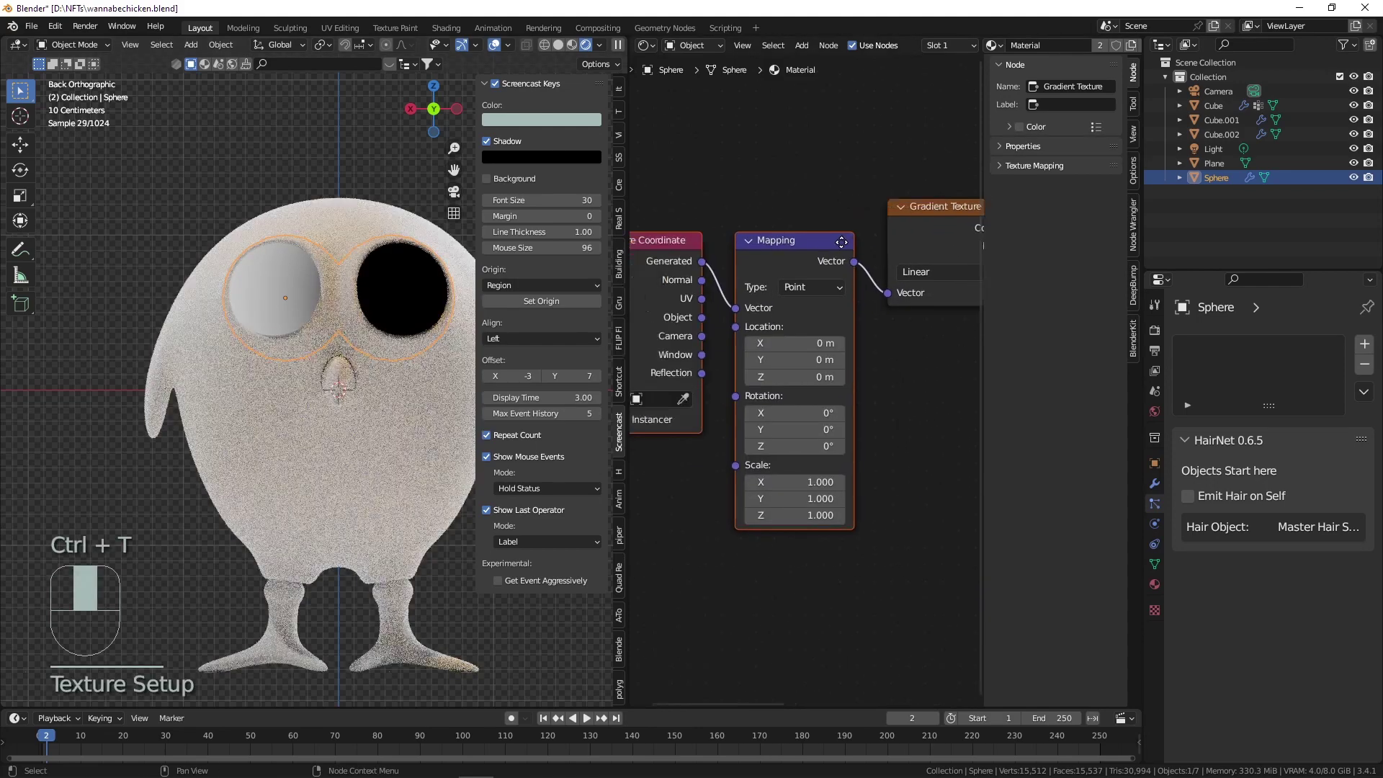
middle_click_drag(869, 280, 786, 232)
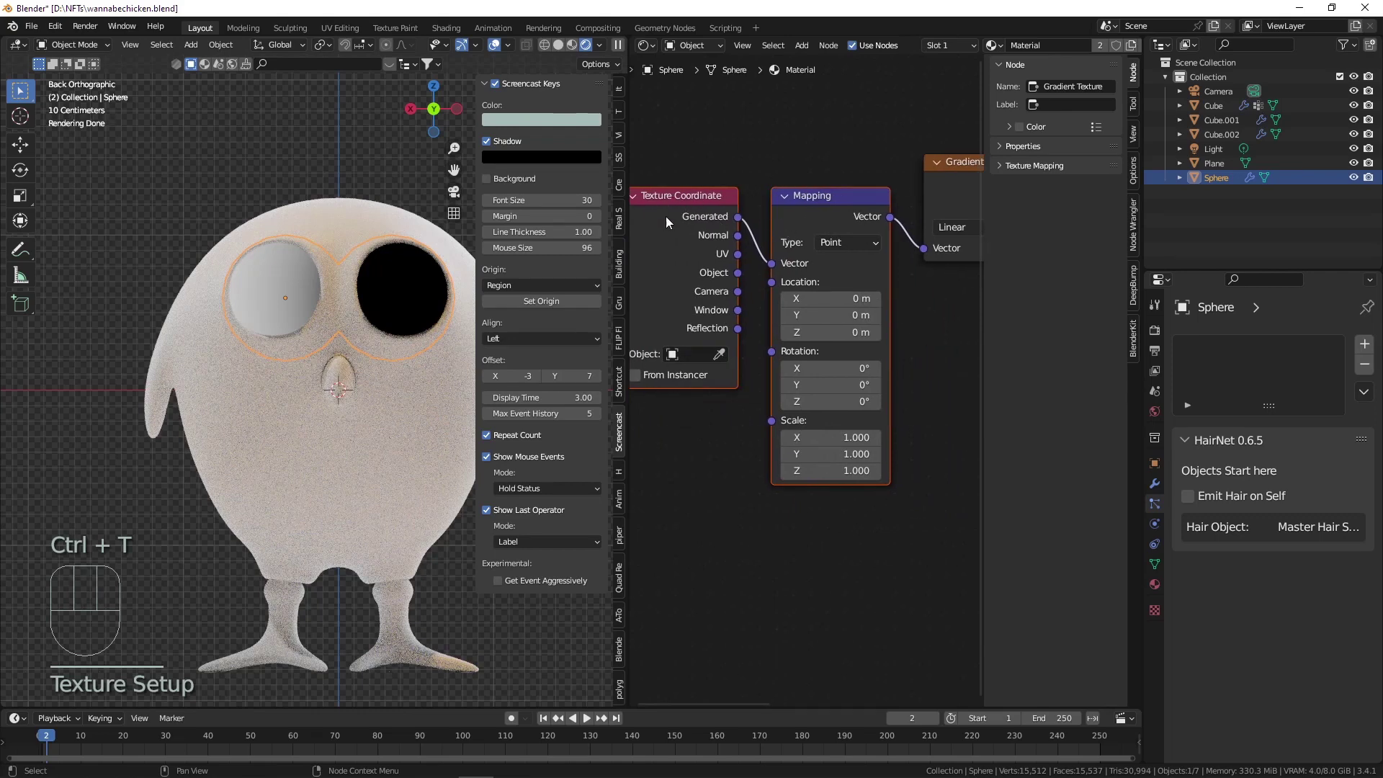
Try rotating the gradient's Mapping node to 63.4° around Z and undo it.
scroll(874, 368, "up", 1)
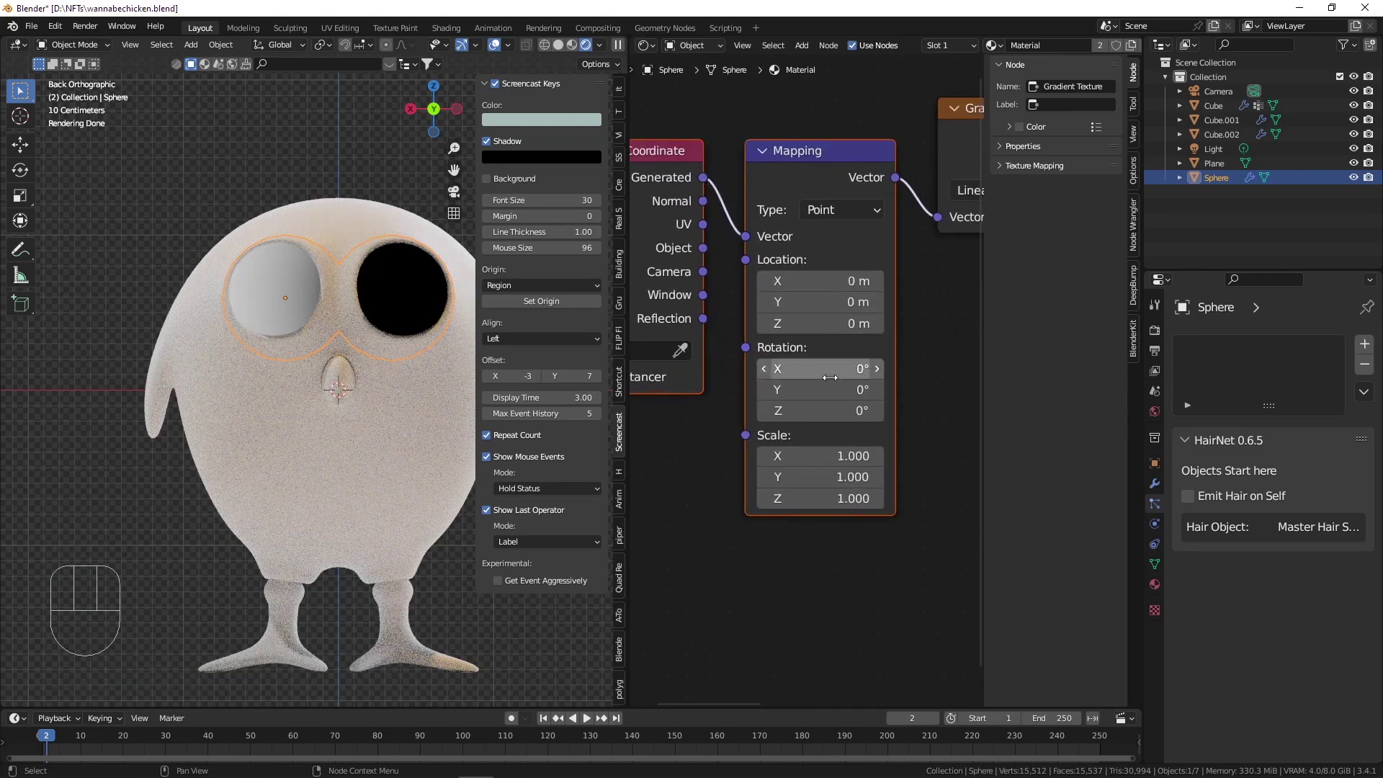
left_click_drag(857, 411, 898, 411)
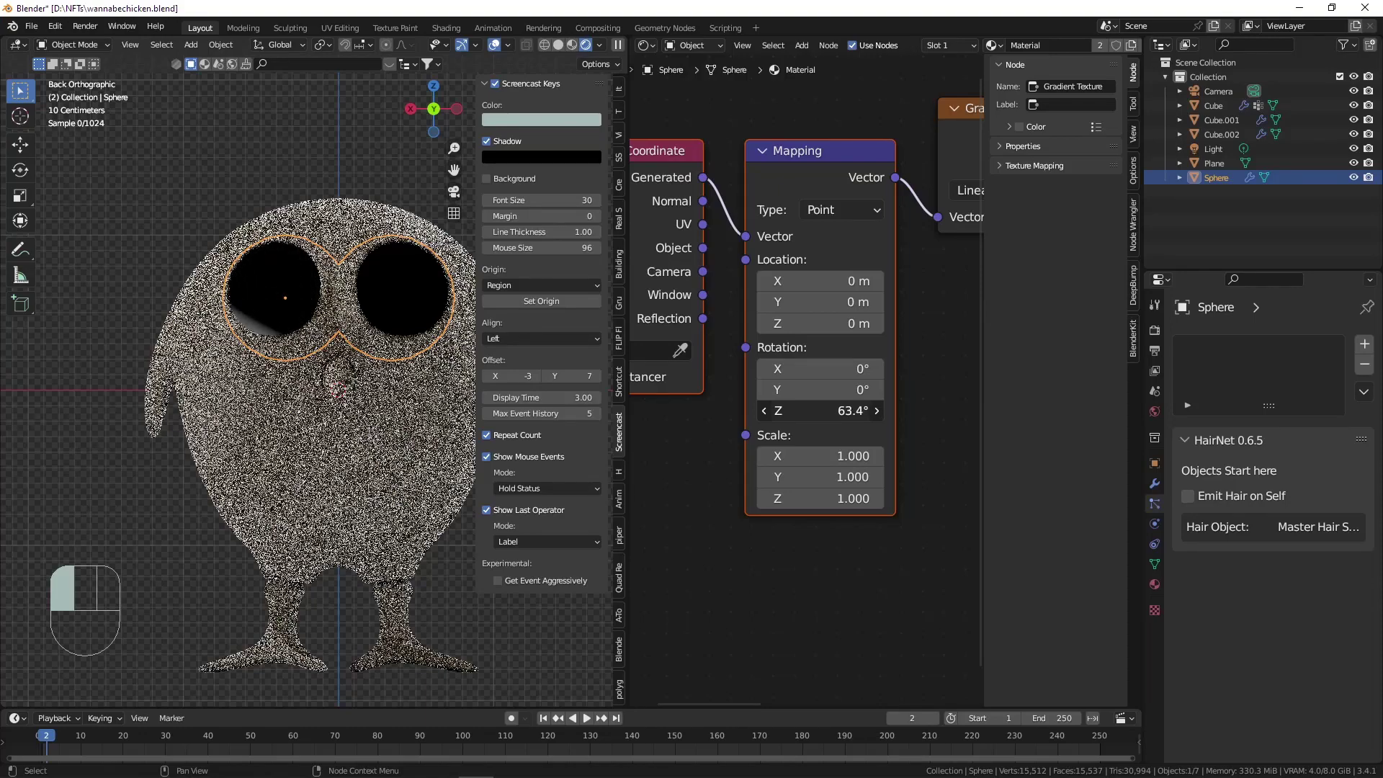
key("ctrl+z")
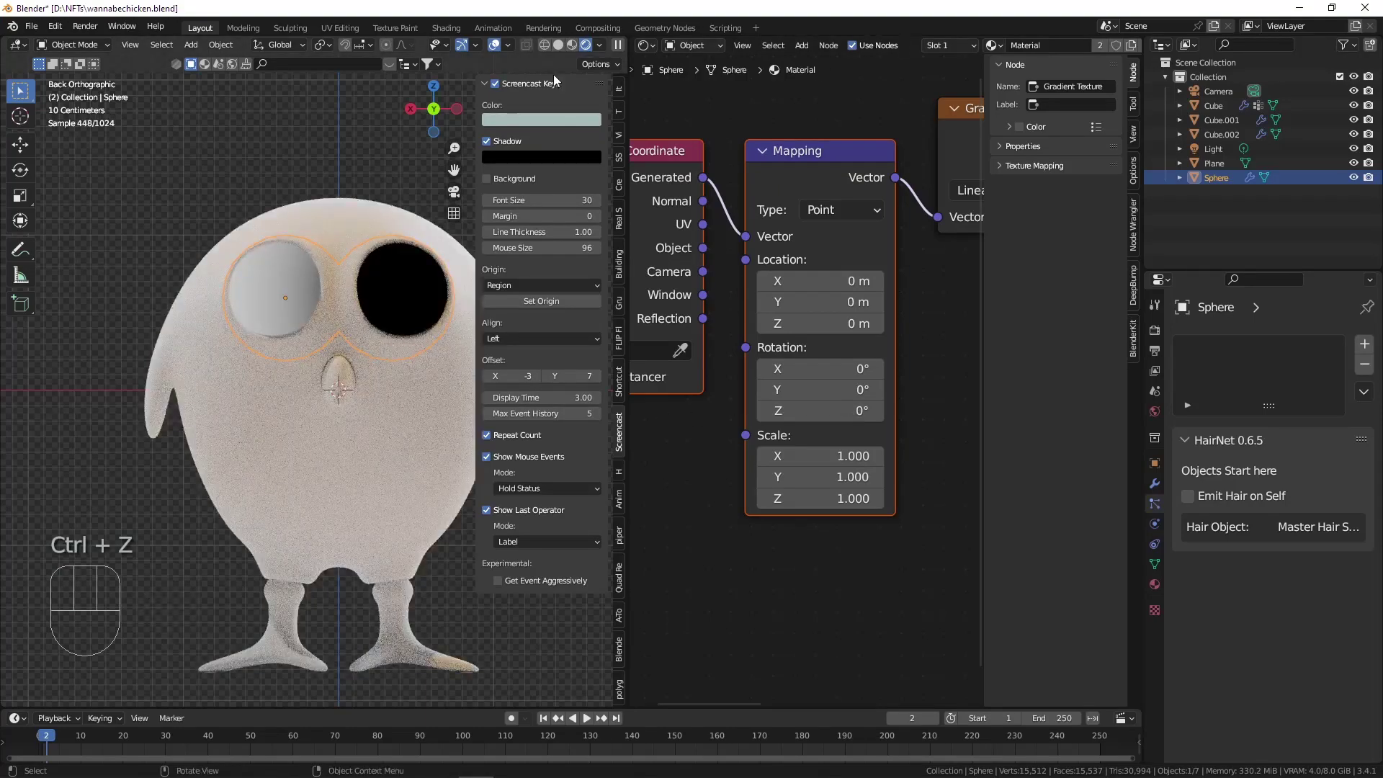
Hide the bird's body object and reselect the eye spheres so their gradient can be seen unobstructed.
middle_click_drag(292, 189, 332, 223)
key("h")
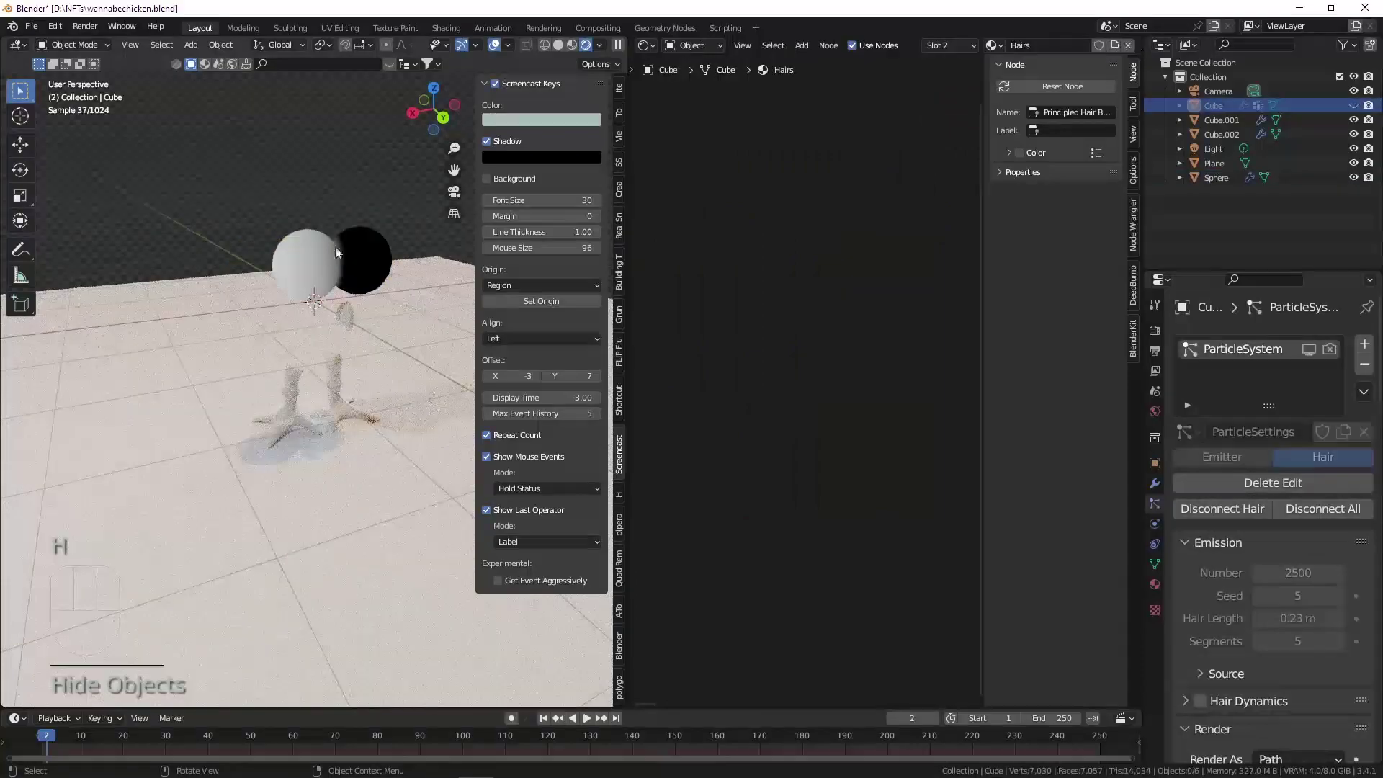
scroll(335, 245, "up", 5)
left_click(209, 263)
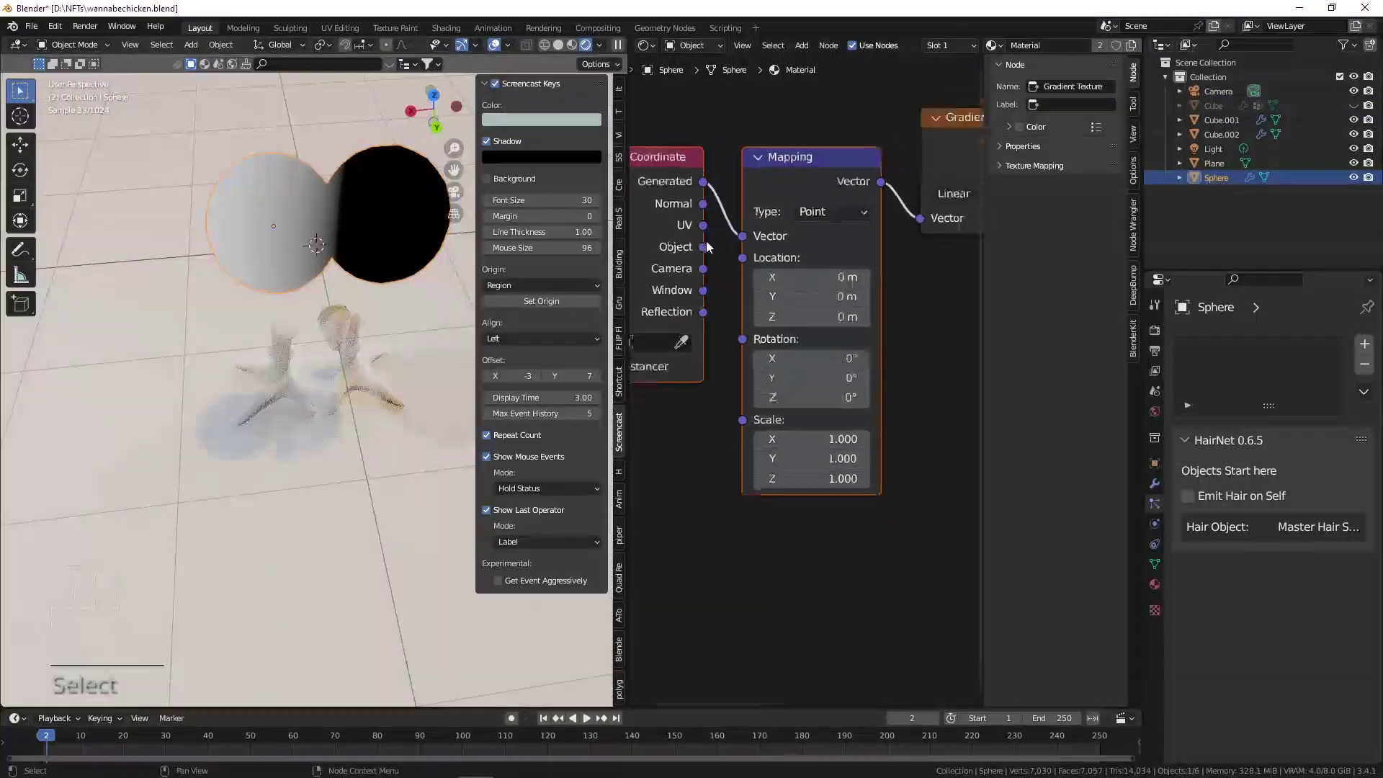
Examine the eye sphere's mesh in Edit Mode to check how its poles are oriented.
key("Tab")
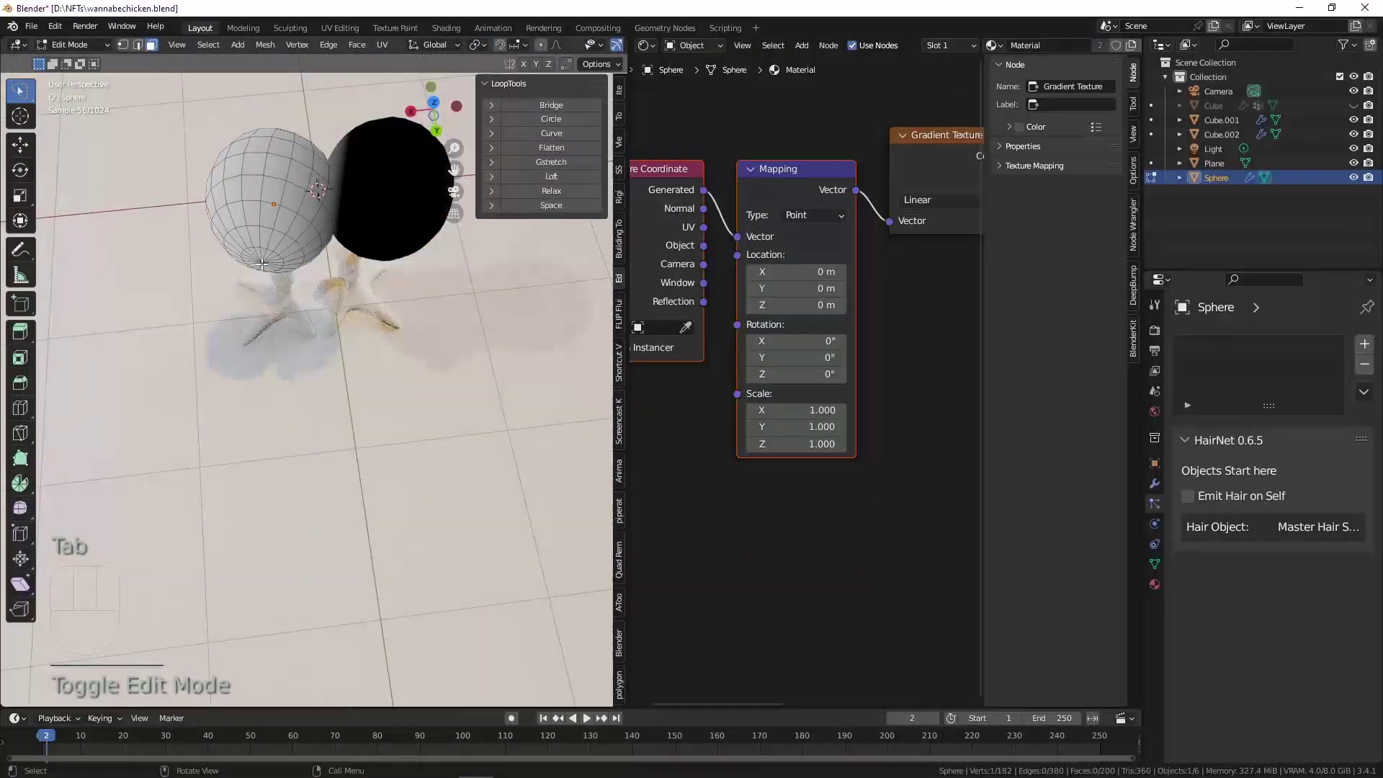
key("Tab")
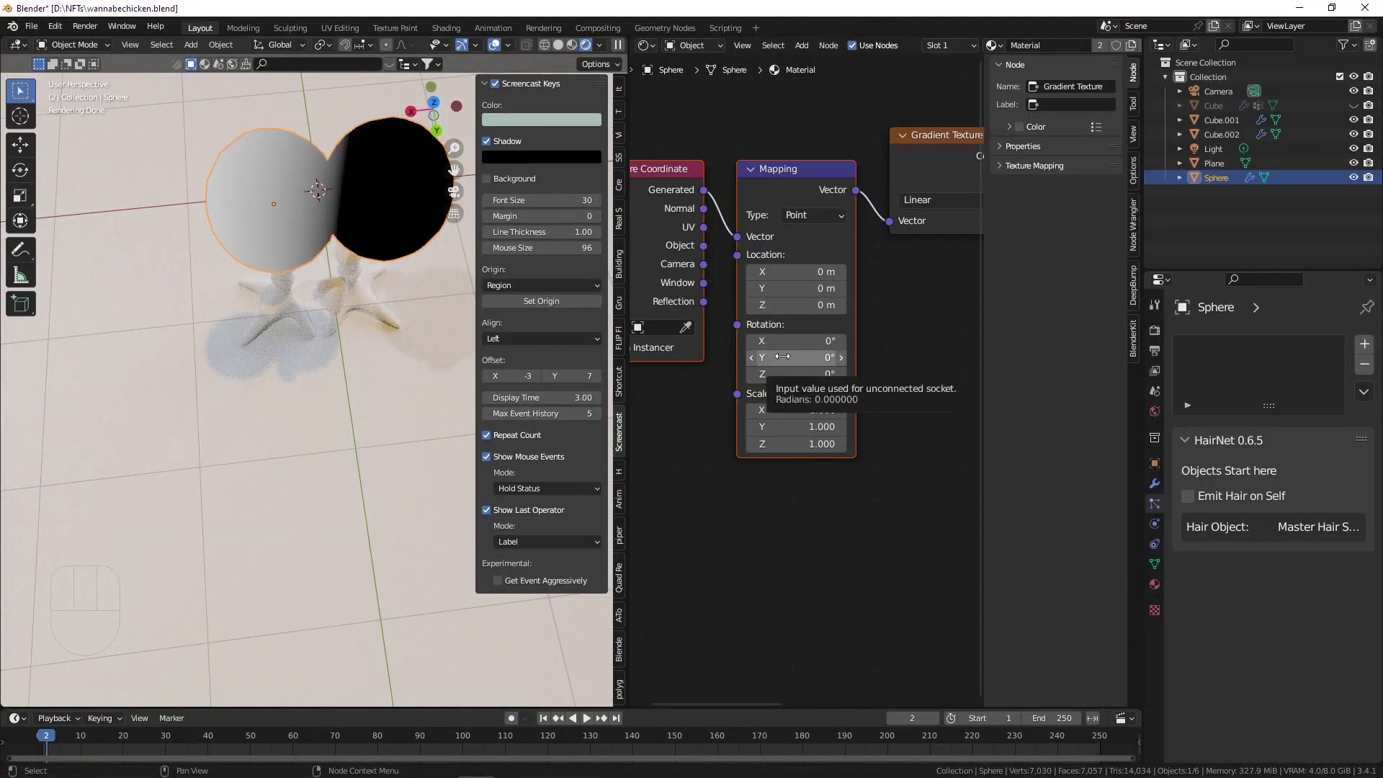
key("Tab")
key("Tab")
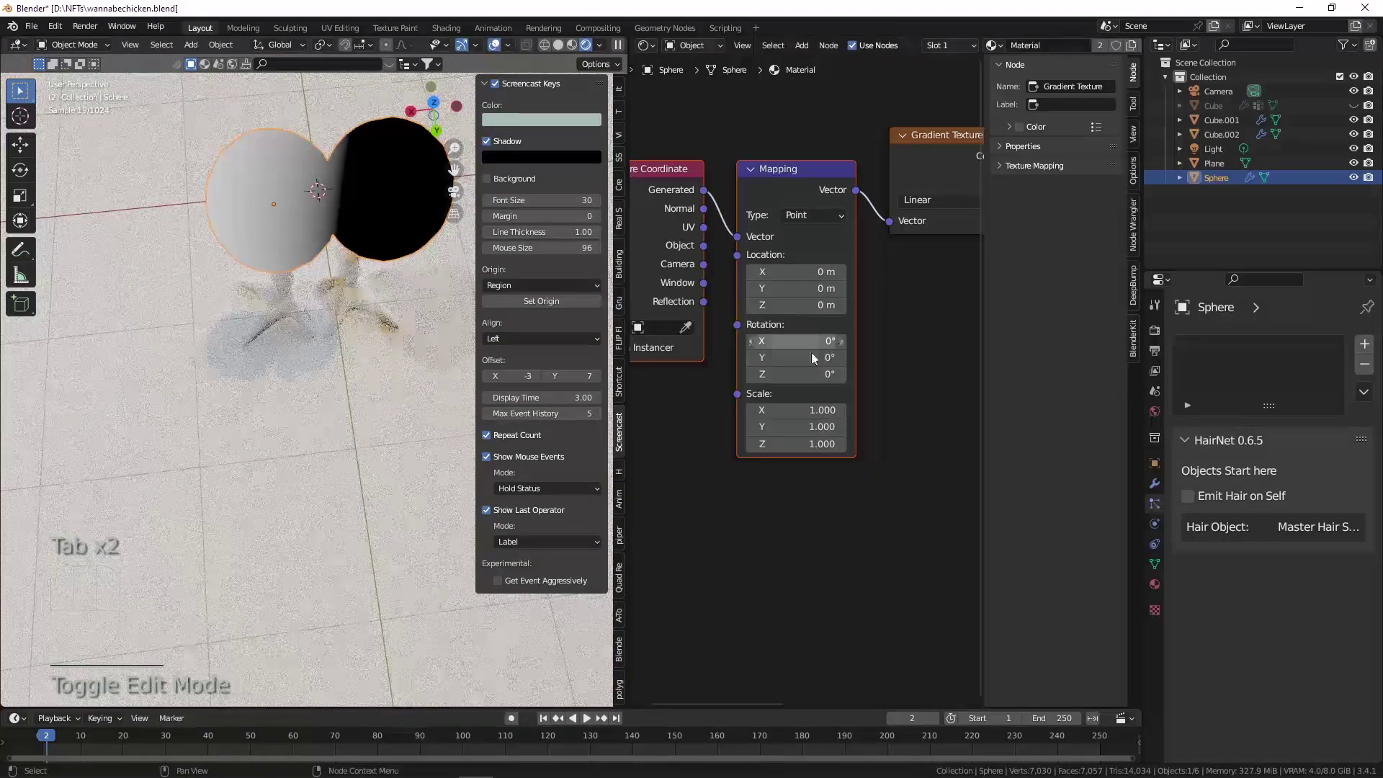
Set the Mapping node's Y rotation to 90° so the gradient runs along the eye's front-to-back direction.
left_click_drag(788, 359, 863, 359)
left_click(795, 357)
type("90")
key("Return")
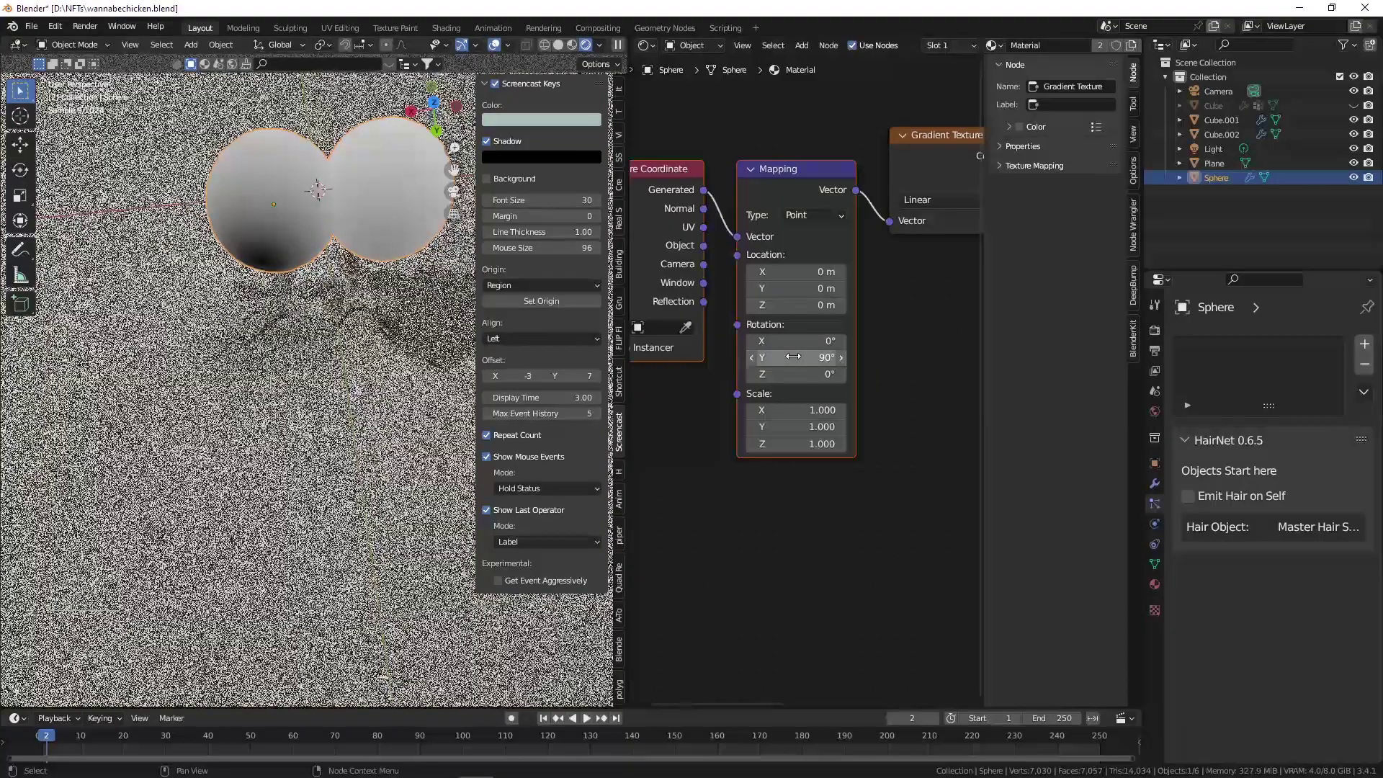
Set the Mapping node's X location to -0.08 m to enlarge the dark pupil area on the eye.
mouse_move(793, 288)
left_mouse_down("shift")
mouse_move(802, 304)
mouse_move(794, 271)
left_mouse_up("shift")
key("ctrl+z")
key("ctrl+z")
middle_click_drag(323, 221, 274, 198)
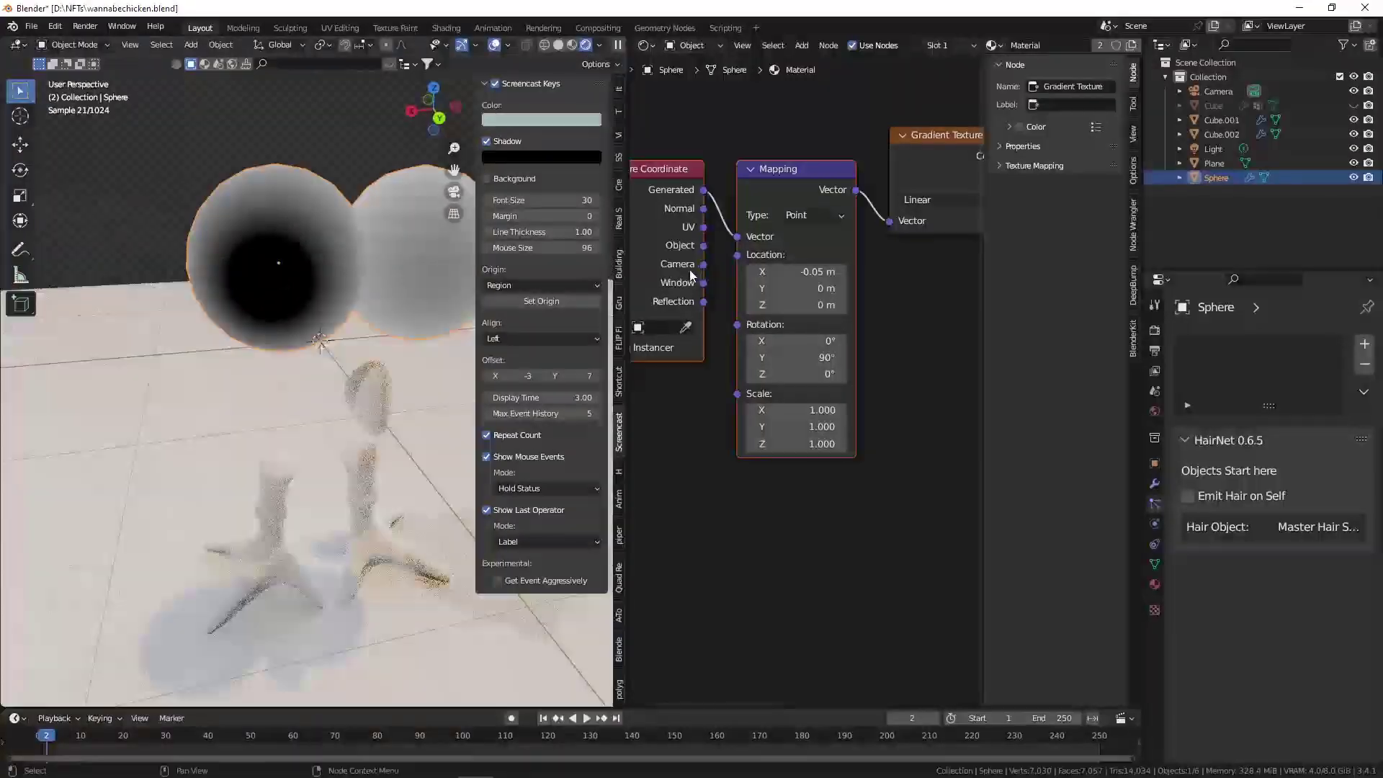
left_click_drag(797, 272, 788, 272, "shift")
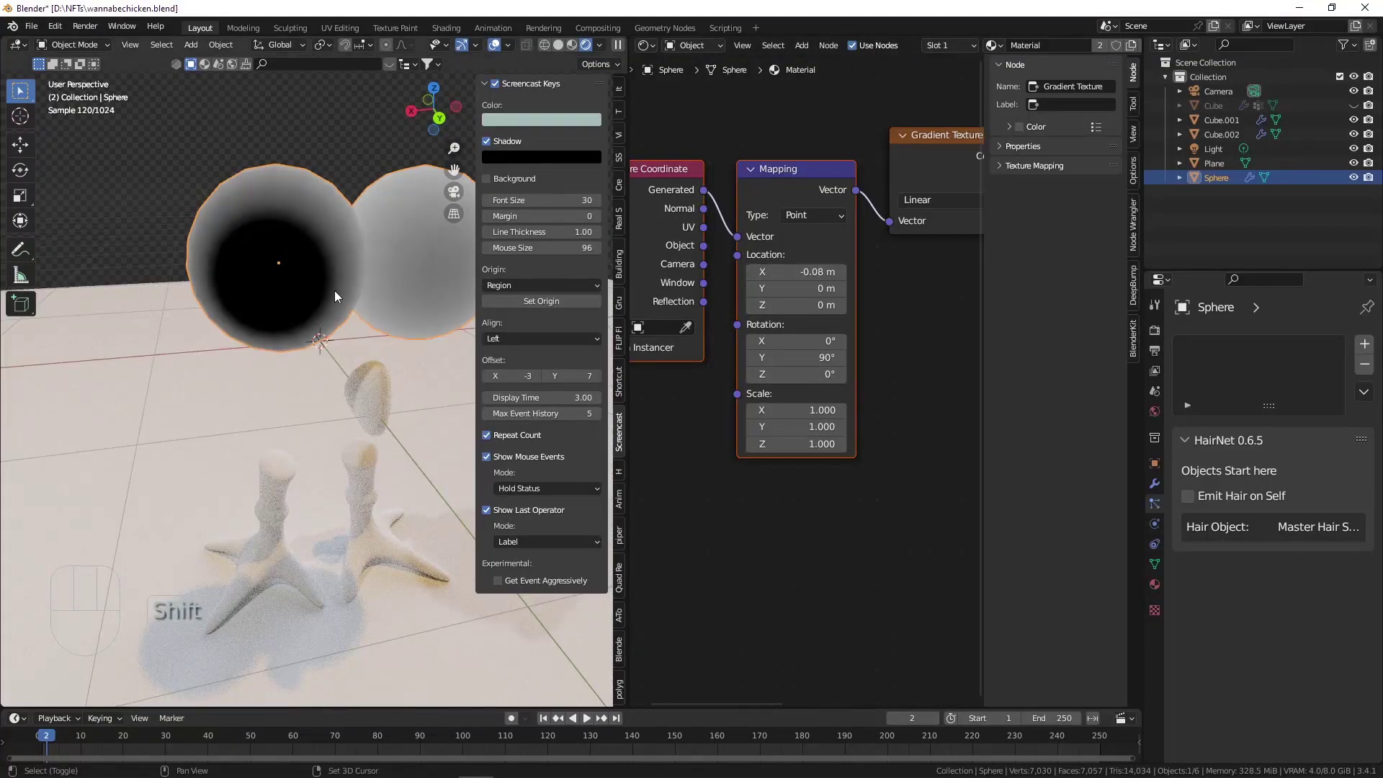
Add a Subdivision Surface modifier to the eye spheres with viewport levels set to 2.
scroll(890, 250, "down", 3)
middle_click_drag(889, 250, 834, 240)
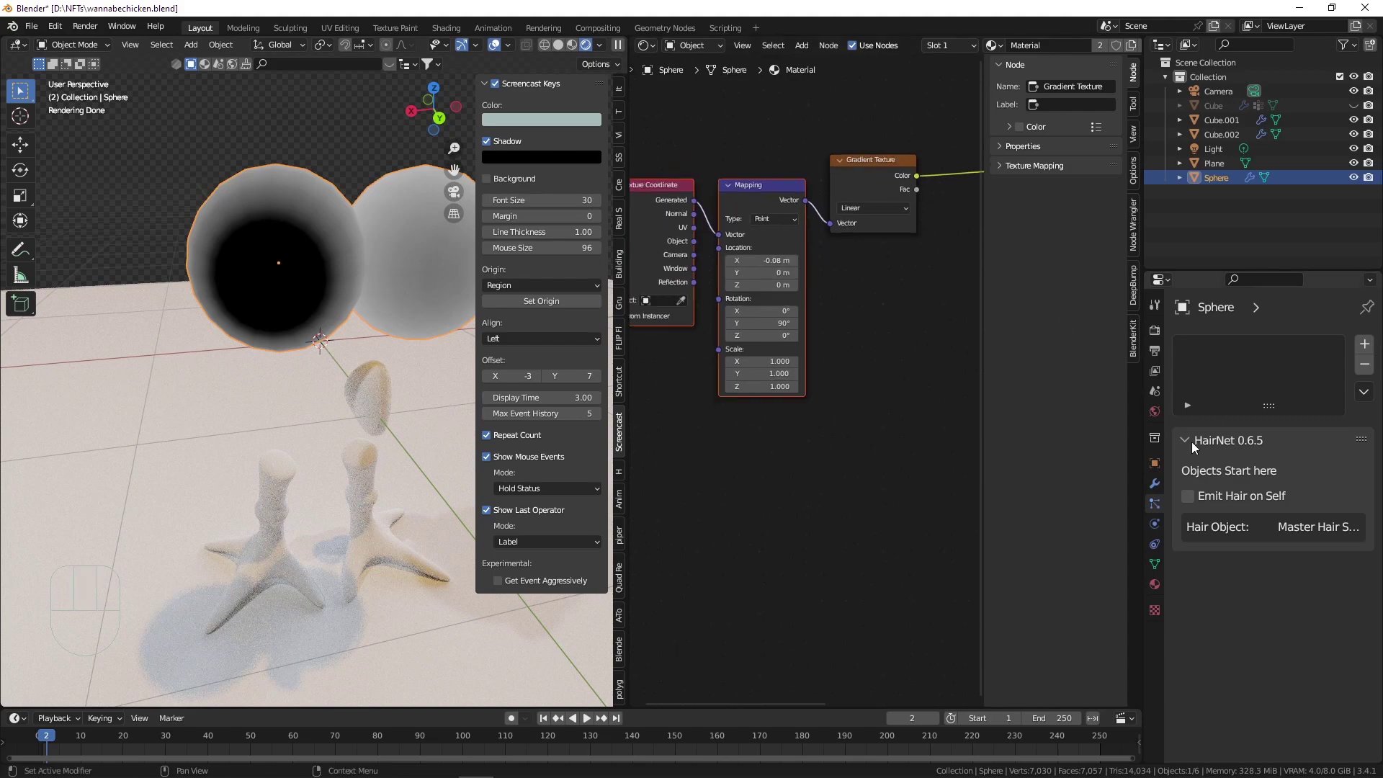
left_click(1155, 484)
left_click(1239, 344)
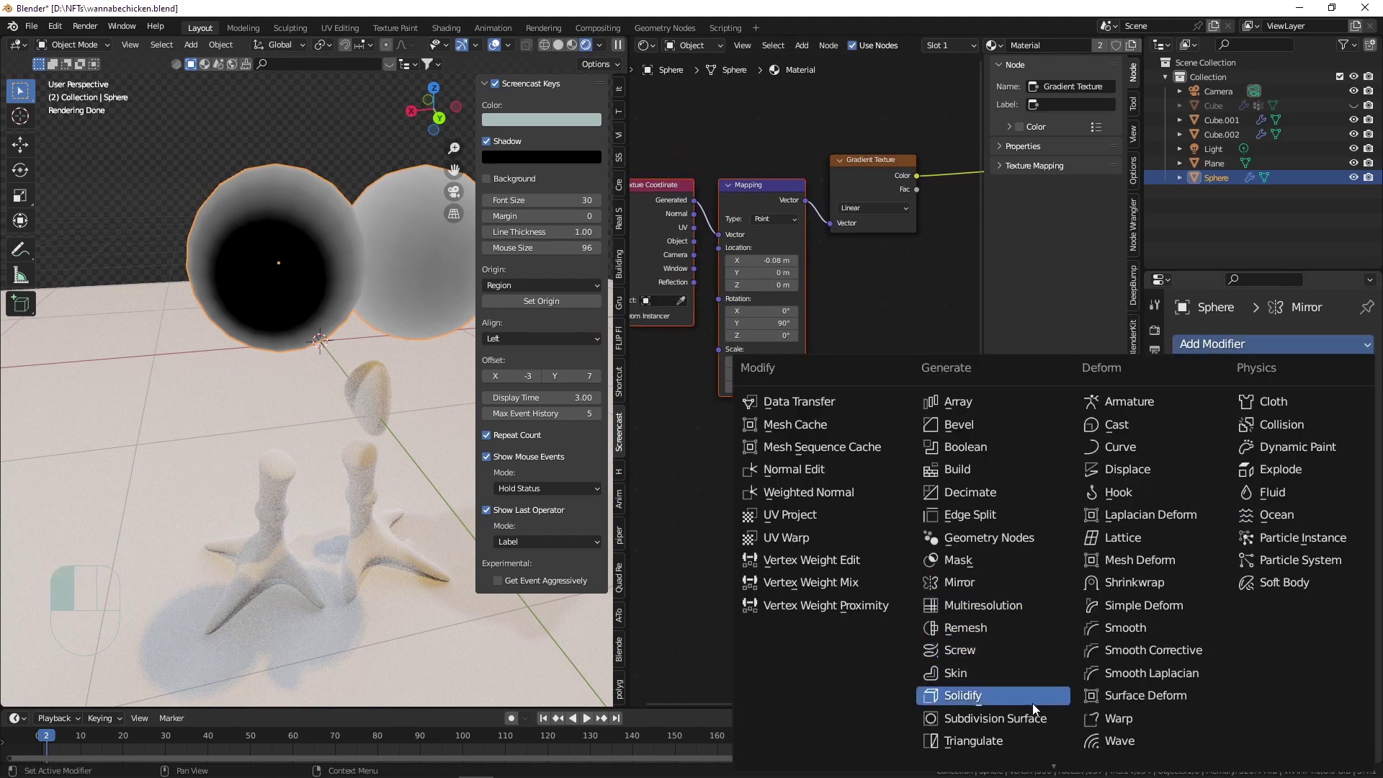
left_click(1008, 718)
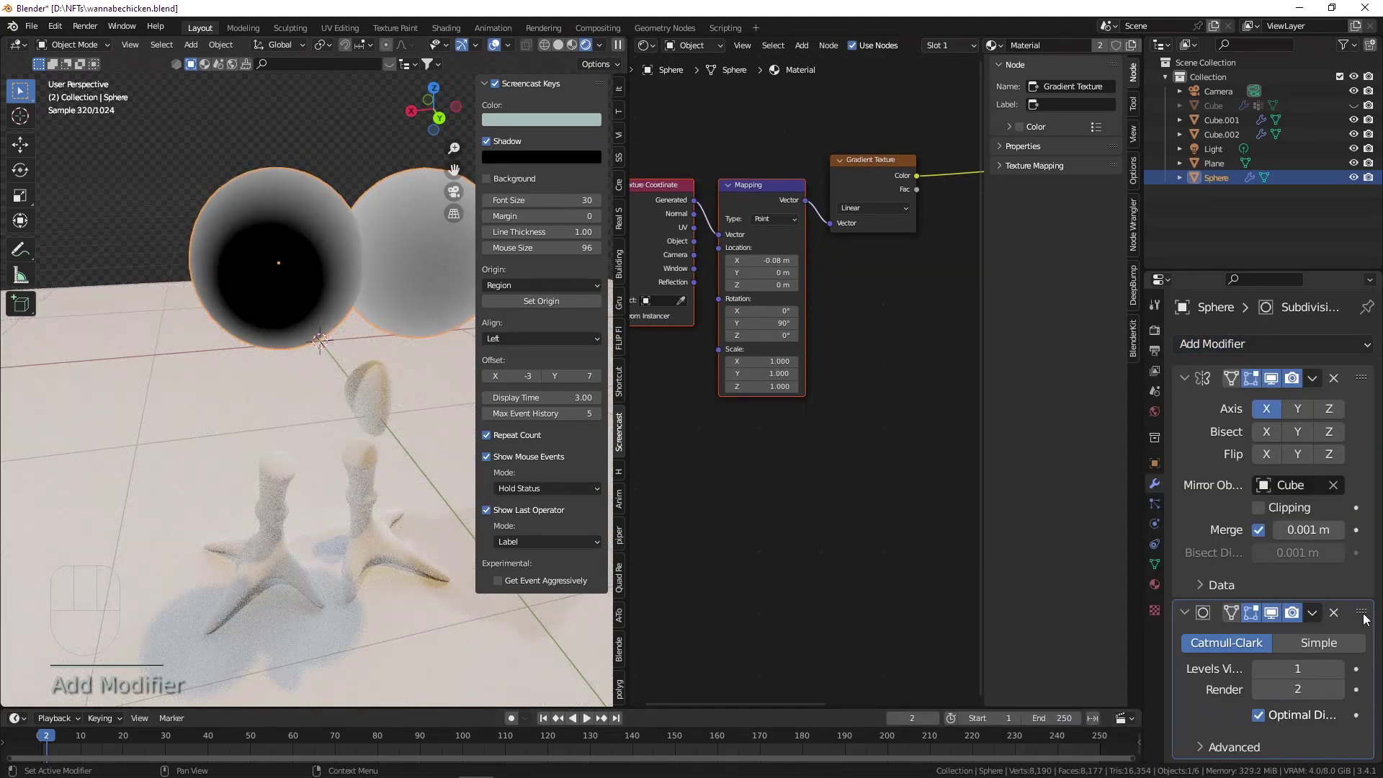
double_click(1298, 668)
type("2")
key("Tab")
key("Return")
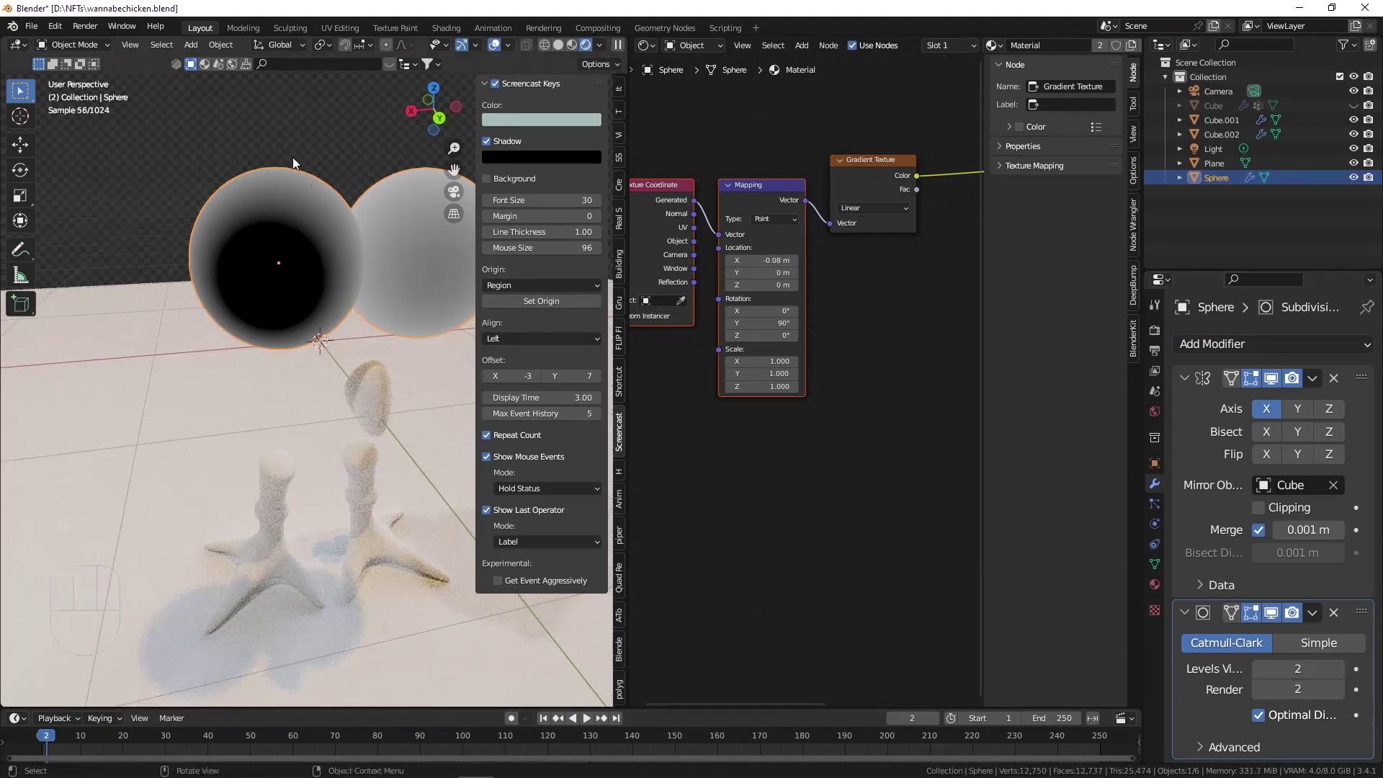
Save the file and remove the Mirror modifier from the eyes so only one sphere is left.
scroll(293, 157, "down", 2)
middle_click_drag(290, 173, 212, 195, "shift")
key("ctrl+s")
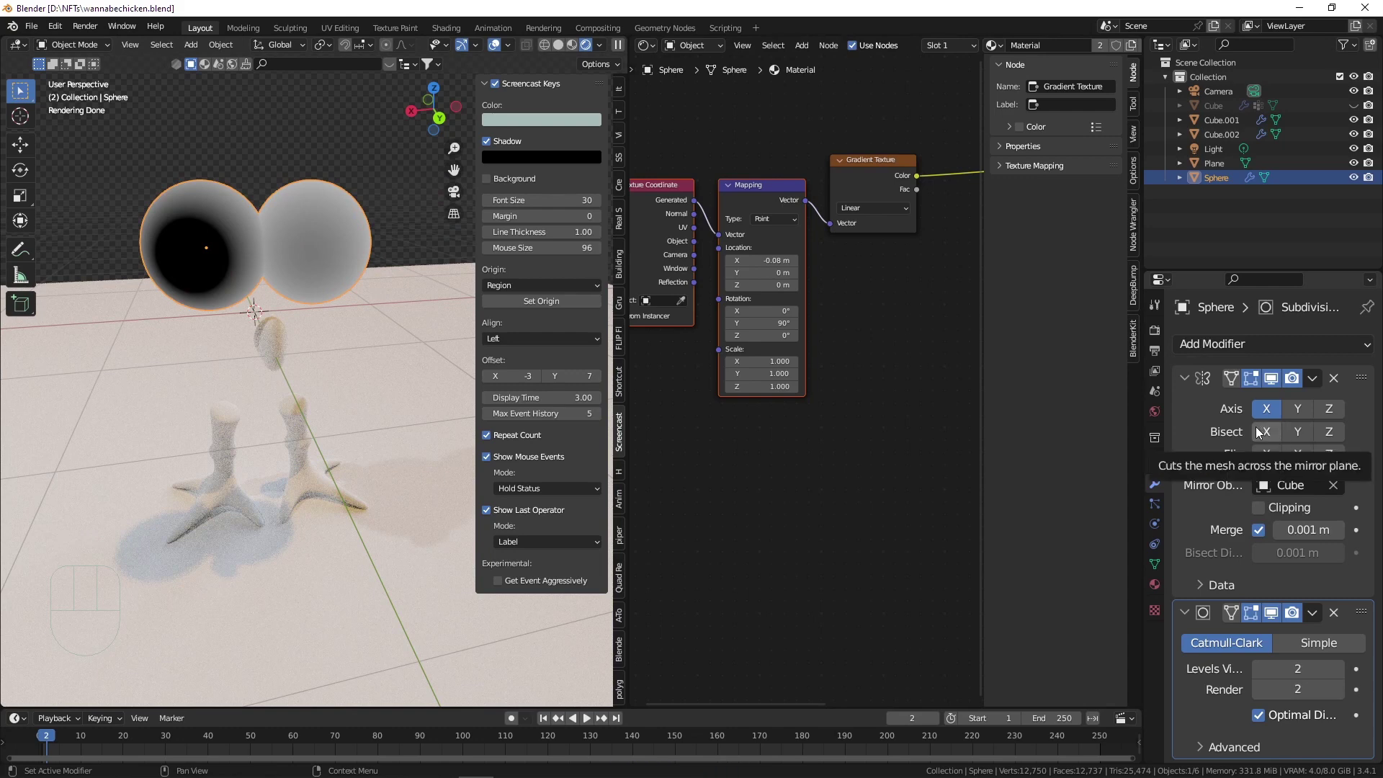
left_click(1345, 374)
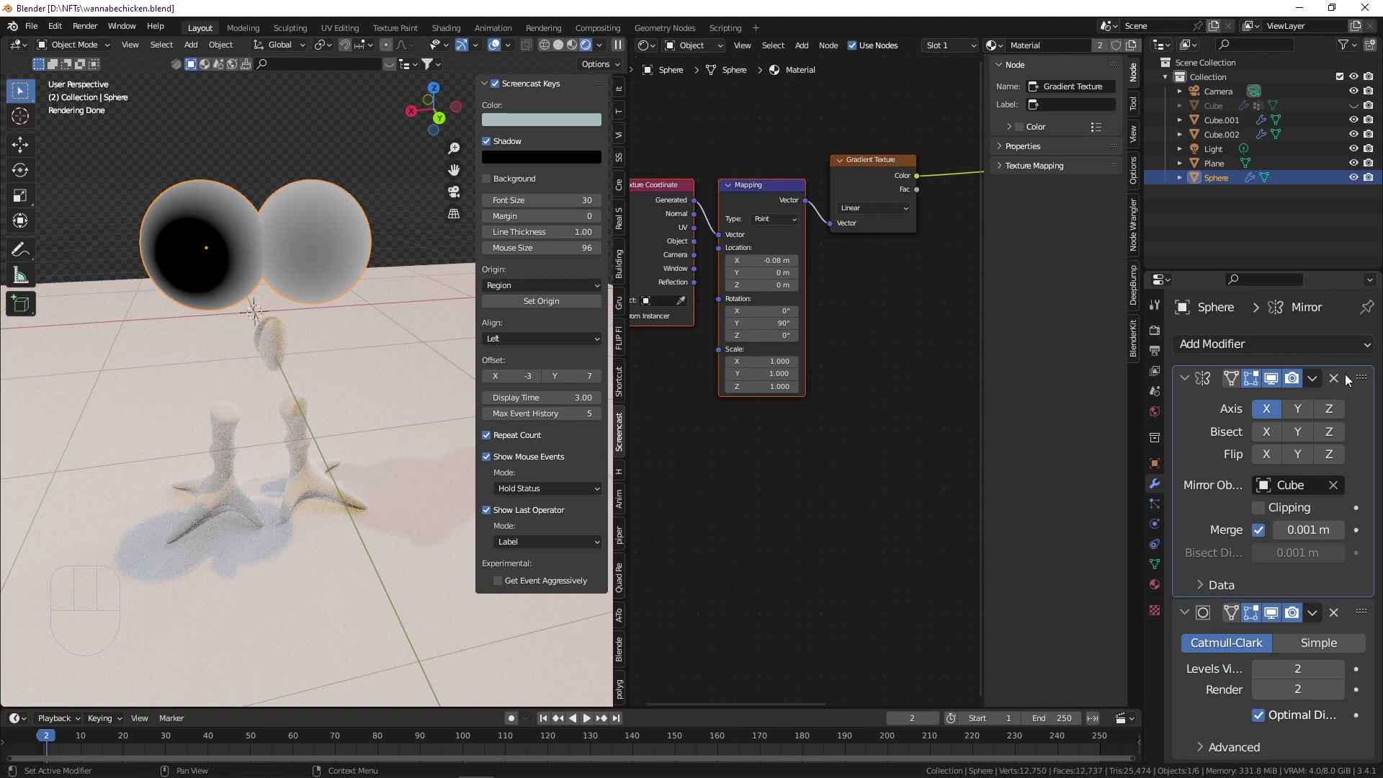
left_click(1338, 375)
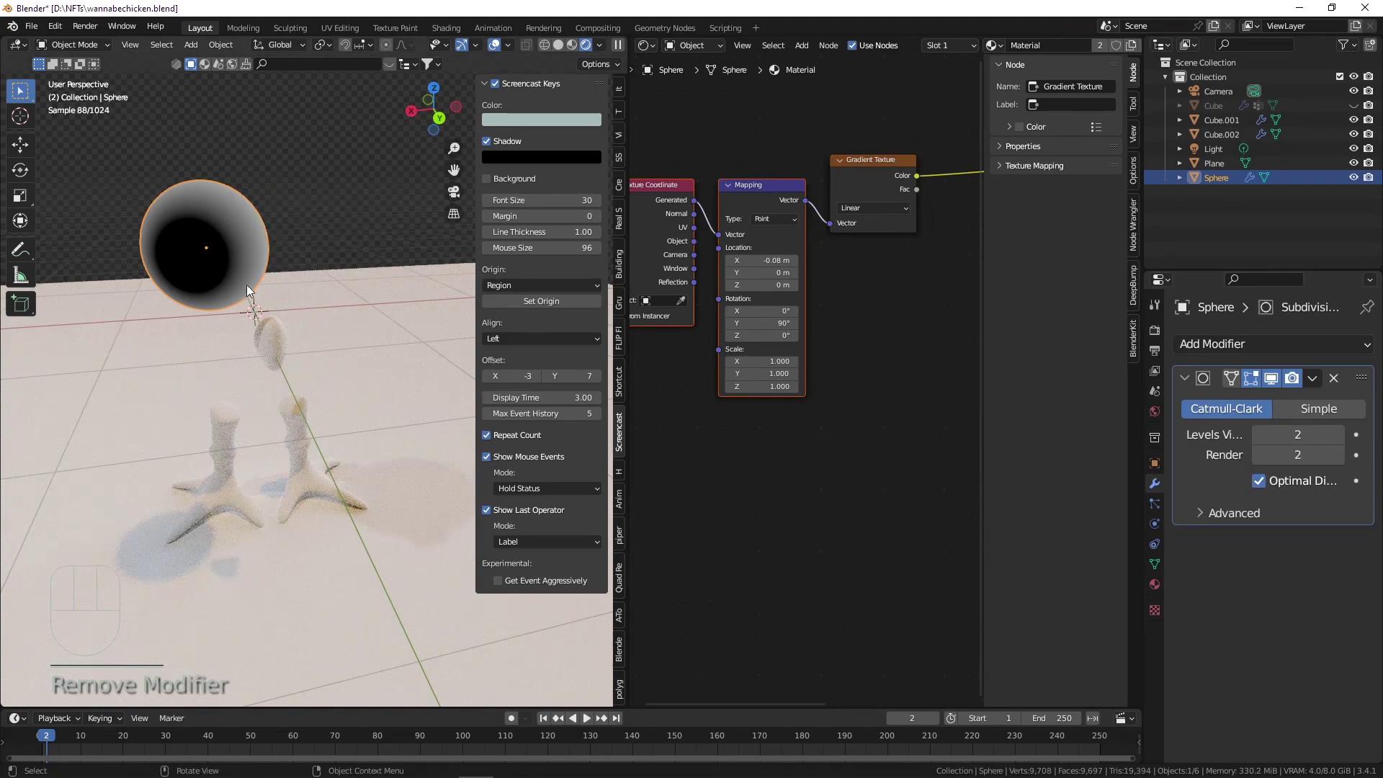
Route the Principled BSDF back into the Material Output in place of the gradient preview, with the gradient feeding Base Color.
scroll(712, 283, "down", 2)
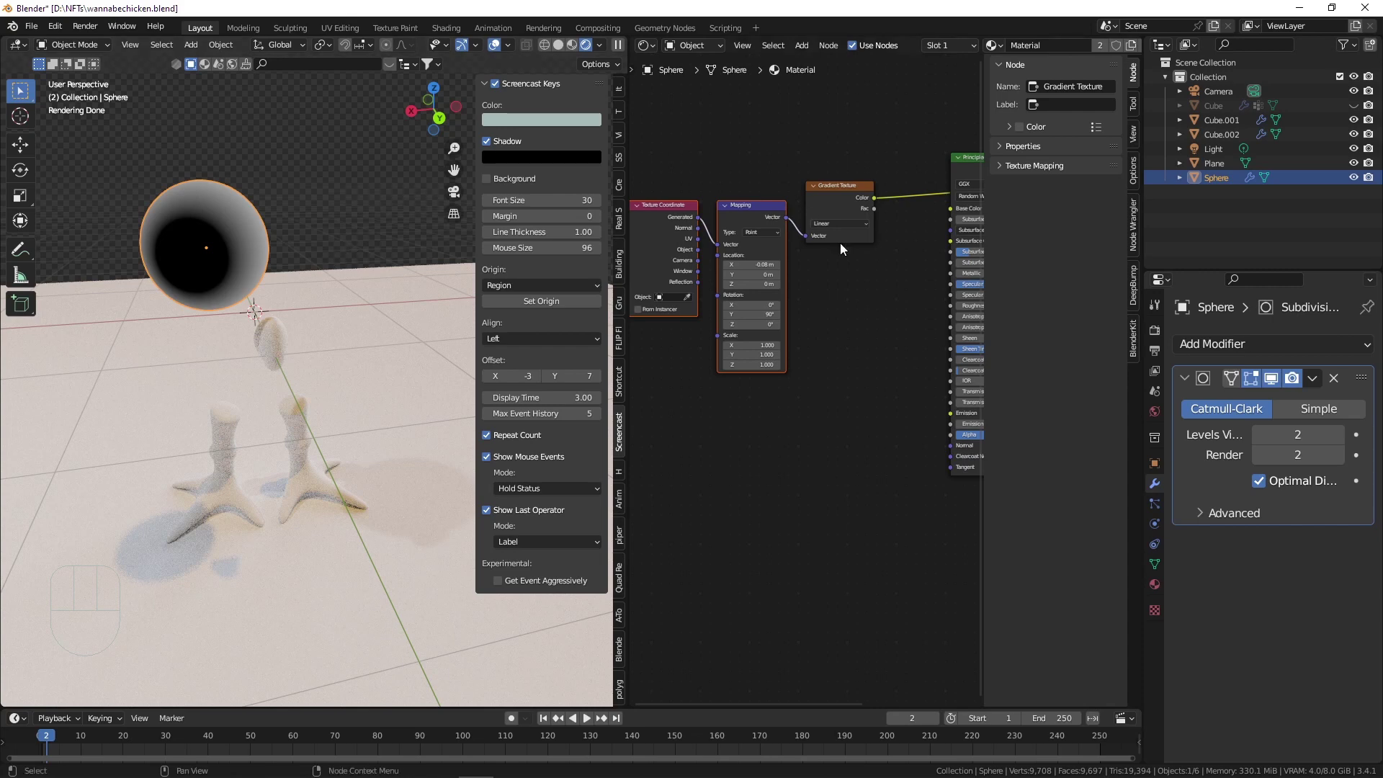
scroll(840, 243, "down", 2)
scroll(828, 248, "up", 1)
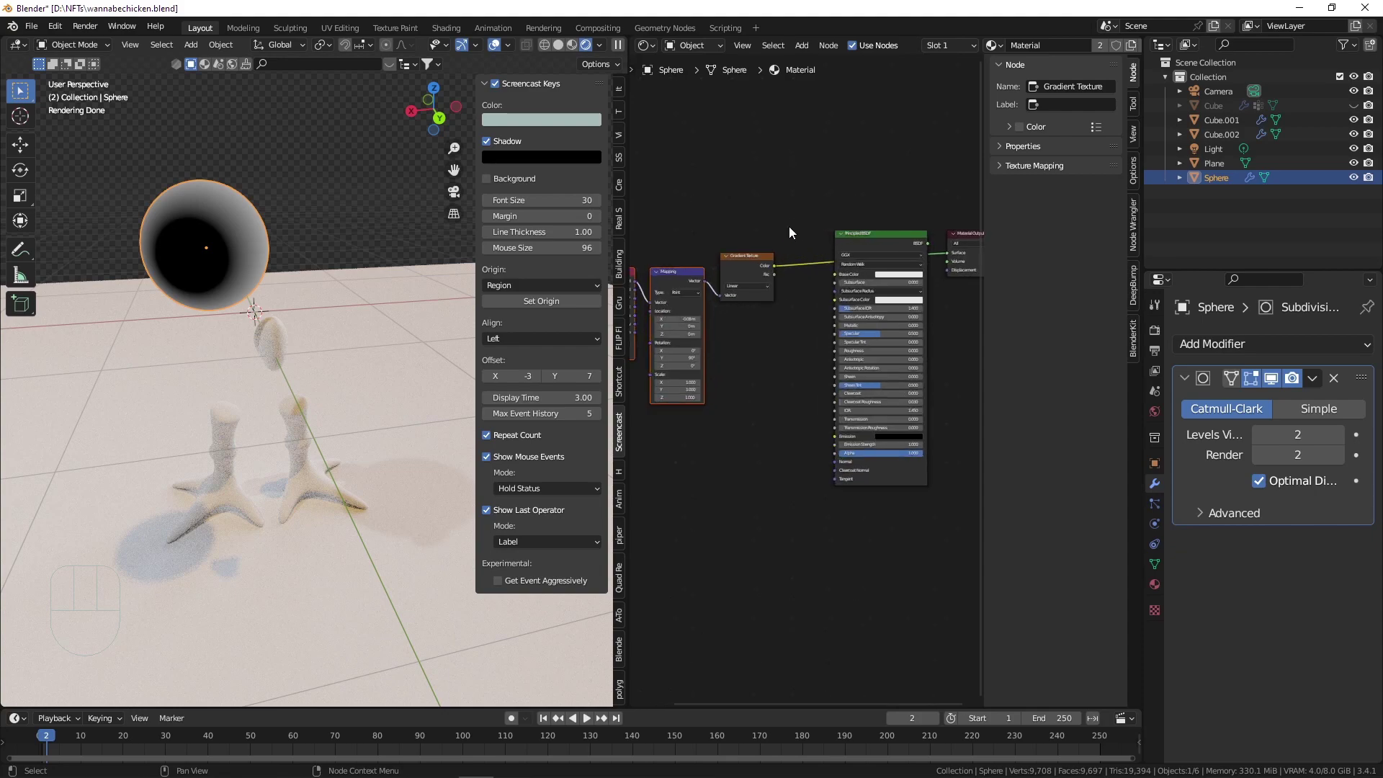
mouse_move(888, 231)
left_mouse_down()
mouse_move(886, 243)
mouse_move(877, 216)
left_mouse_up()
scroll(796, 268, "up", 2)
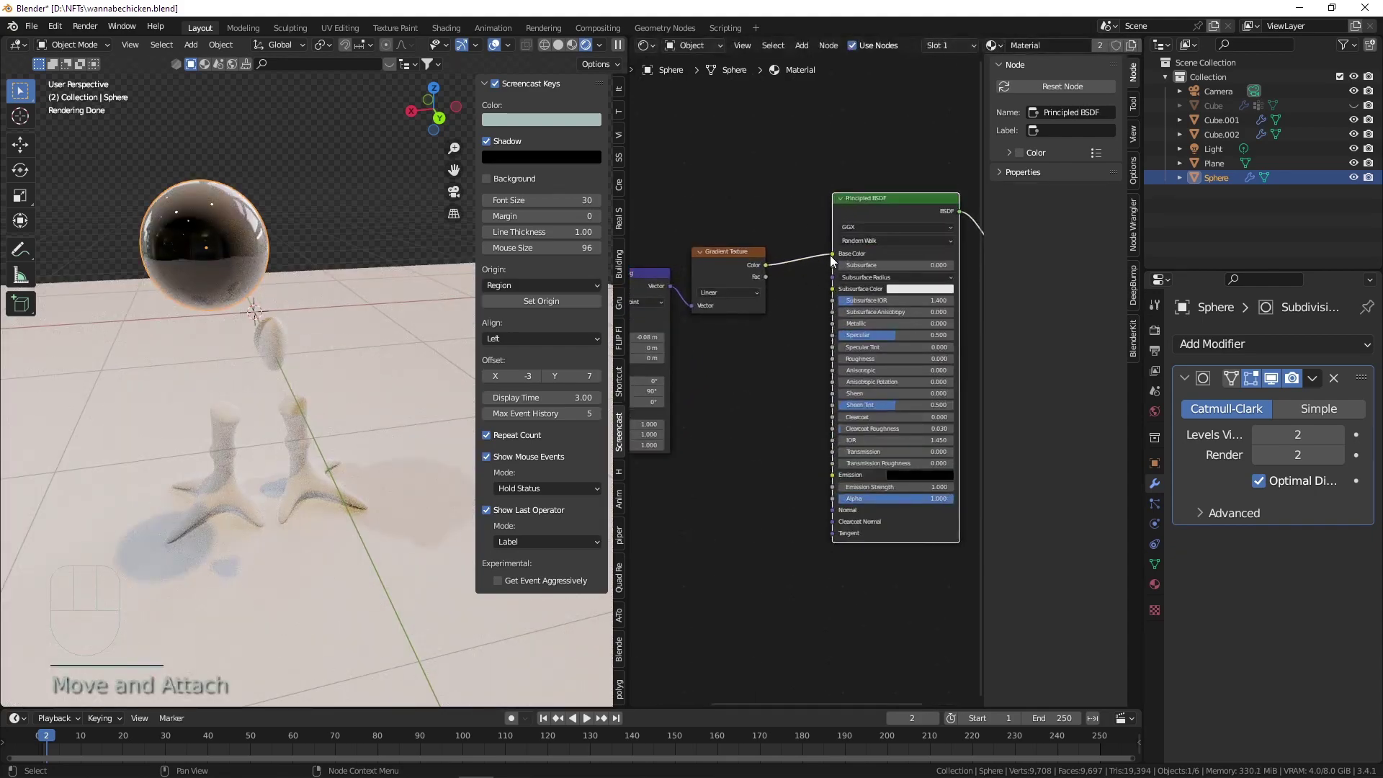
scroll(832, 253, "up", 2)
Add a Mix Shader node to the eye material and place it above the Principled BSDF.
key("shift+a")
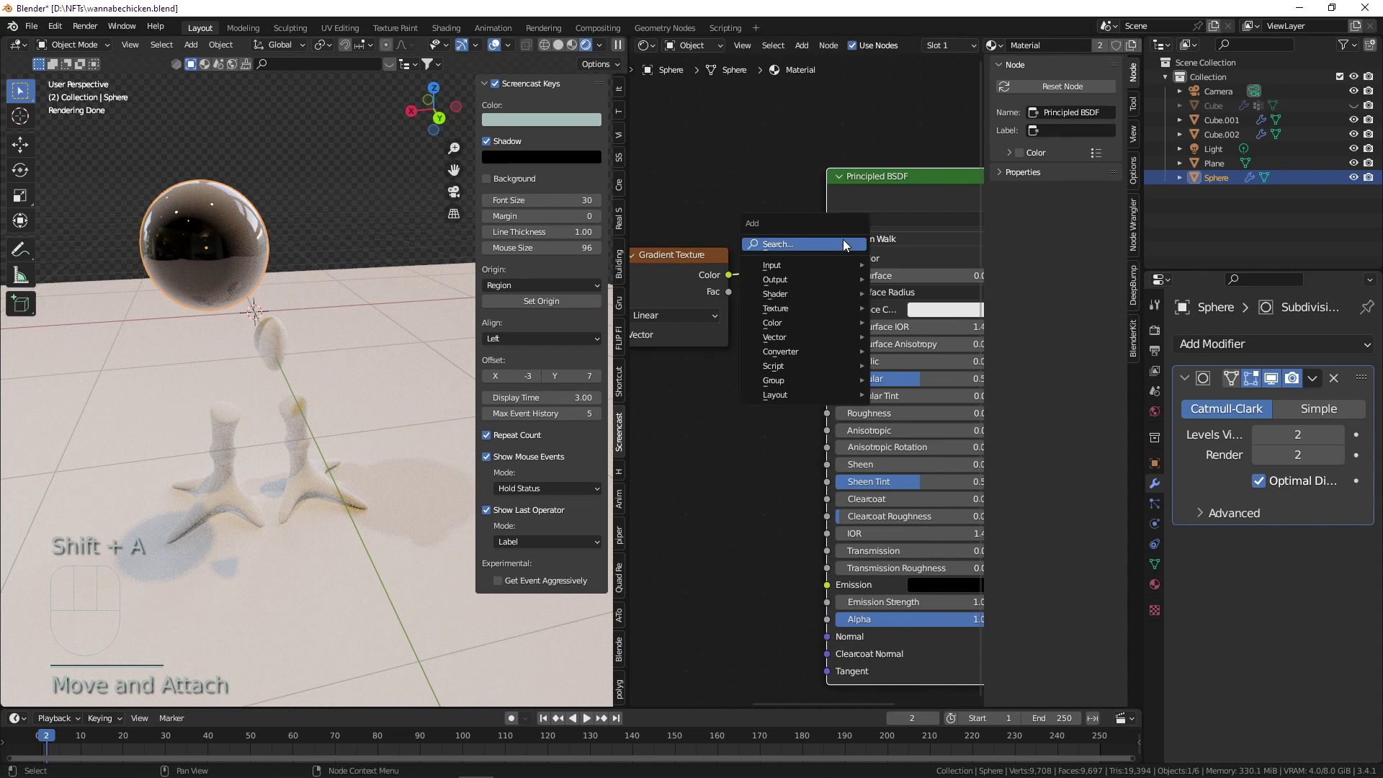
left_click(800, 248)
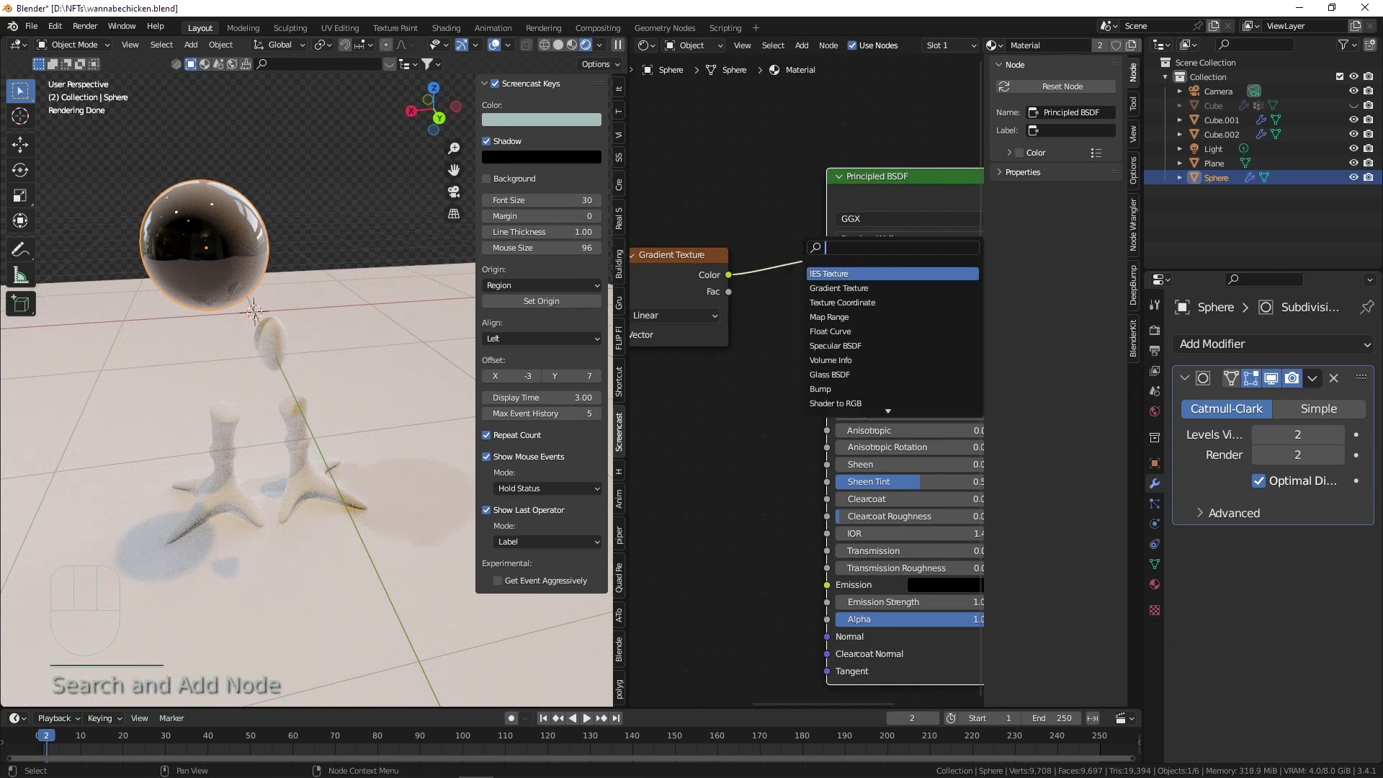
type("mix sha")
key("Return")
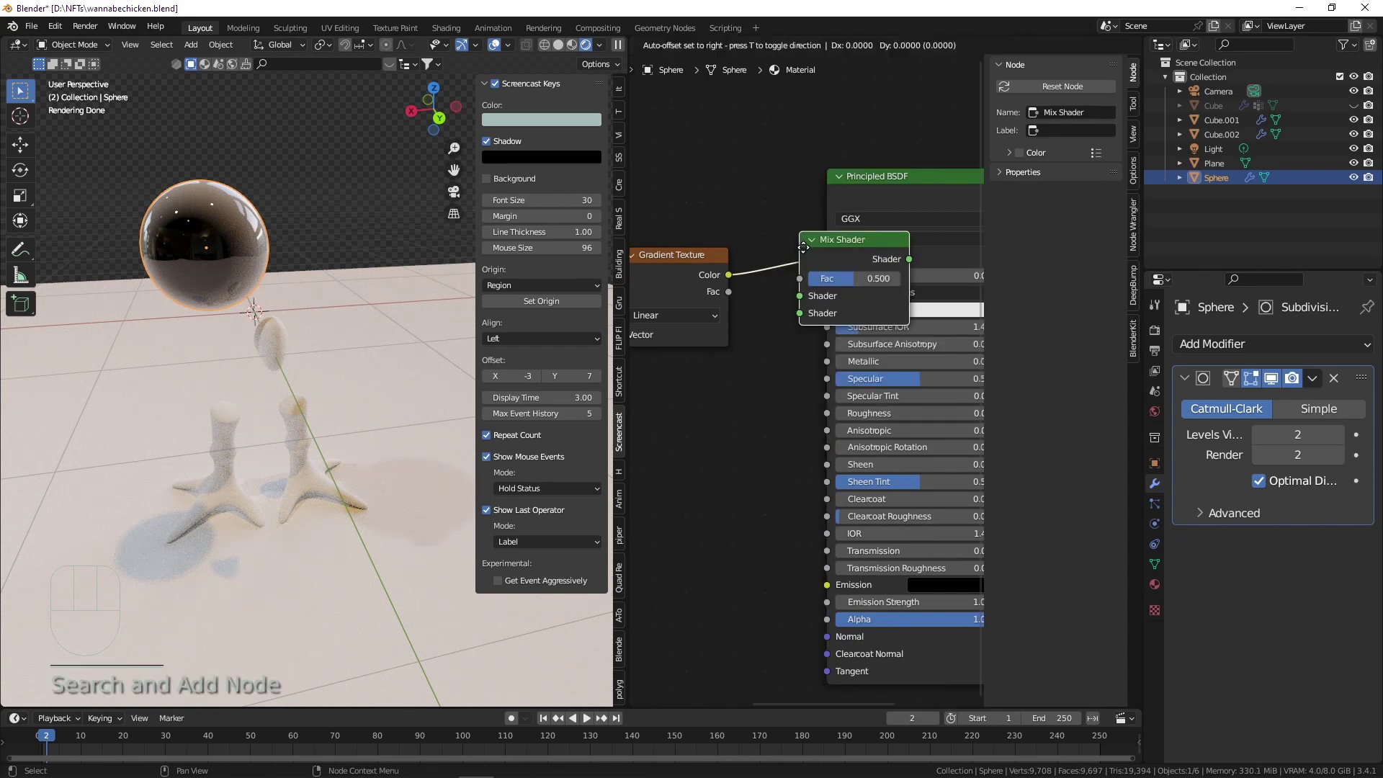
left_click(807, 83)
Wire the gradient's Color into the Mix Shader's Fac, the Principled BSDF into a Shader input, and the mix into the Material Output's Surface.
key("Home")
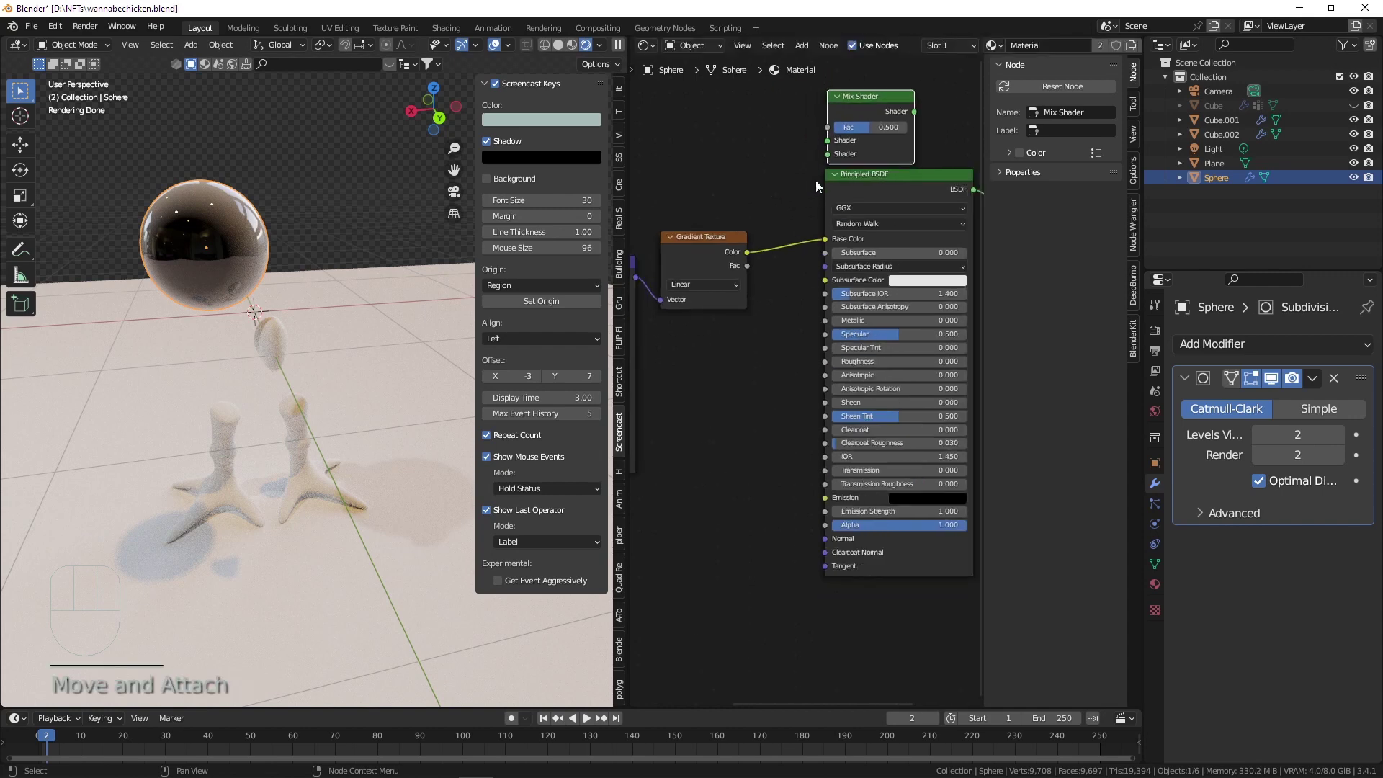
left_click_drag(811, 365, 789, 253)
scroll(821, 270, "down", 2)
scroll(793, 242, "up", 1)
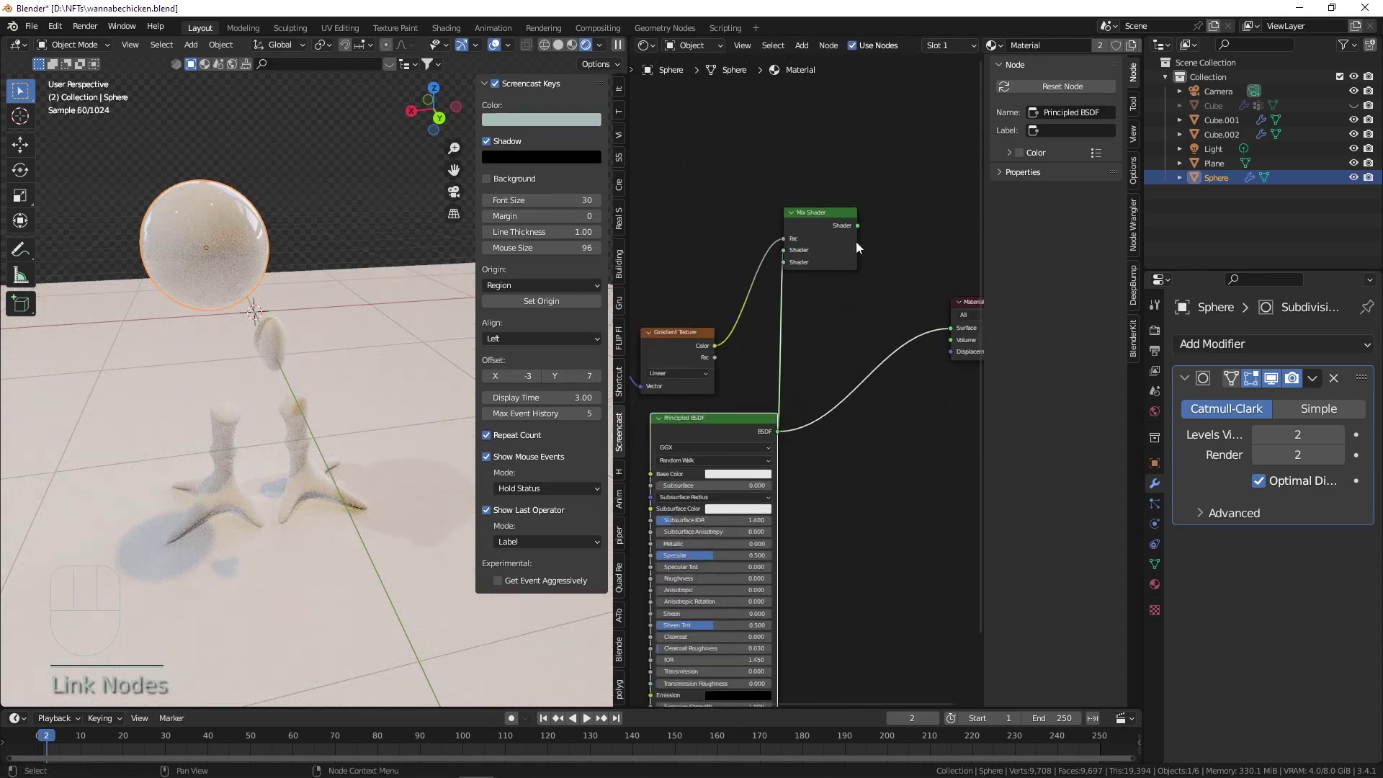
left_click_drag(857, 226, 950, 330)
Add a Glass BSDF node, connect it to the Mix Shader's lower Shader input, and place it above the Gradient Texture.
key("shift+a")
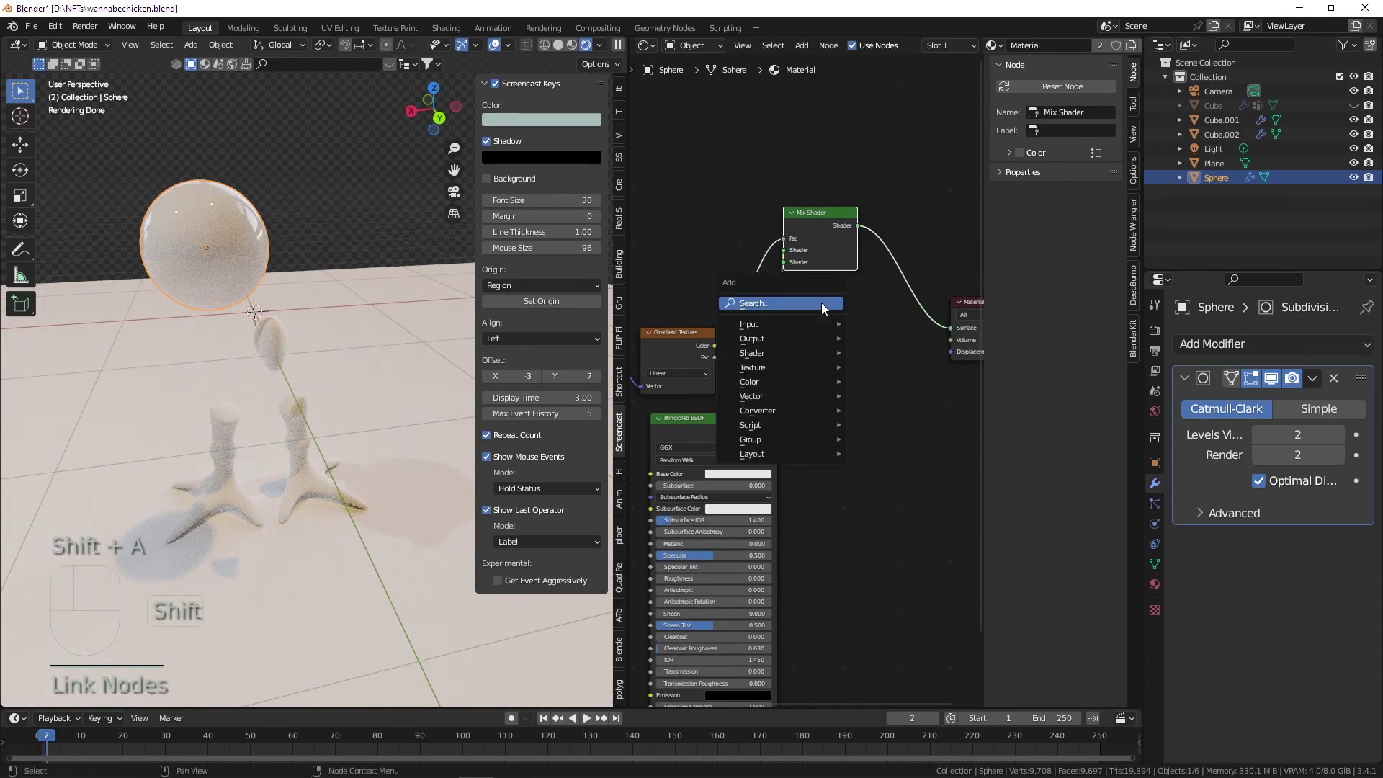
left_click(820, 303)
type("glass")
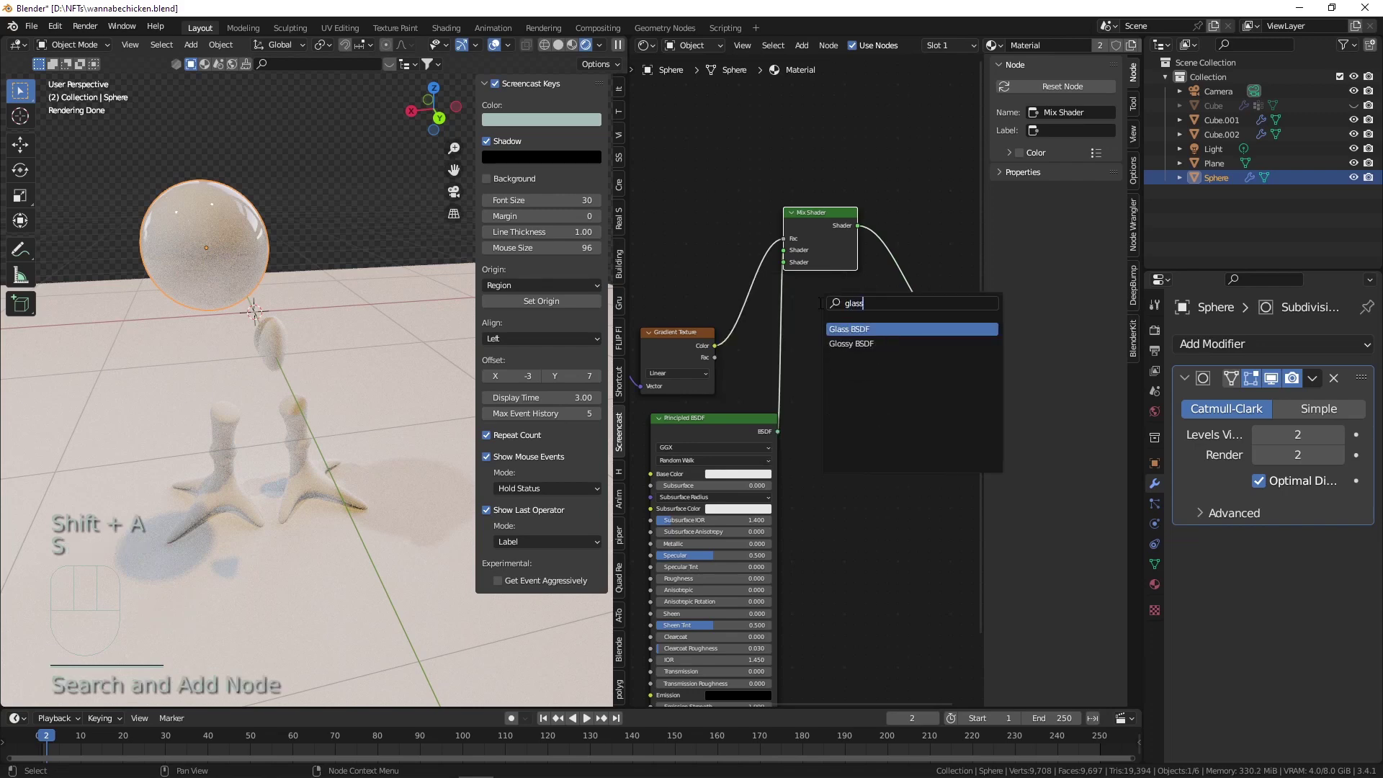
key("Return")
left_click(650, 234)
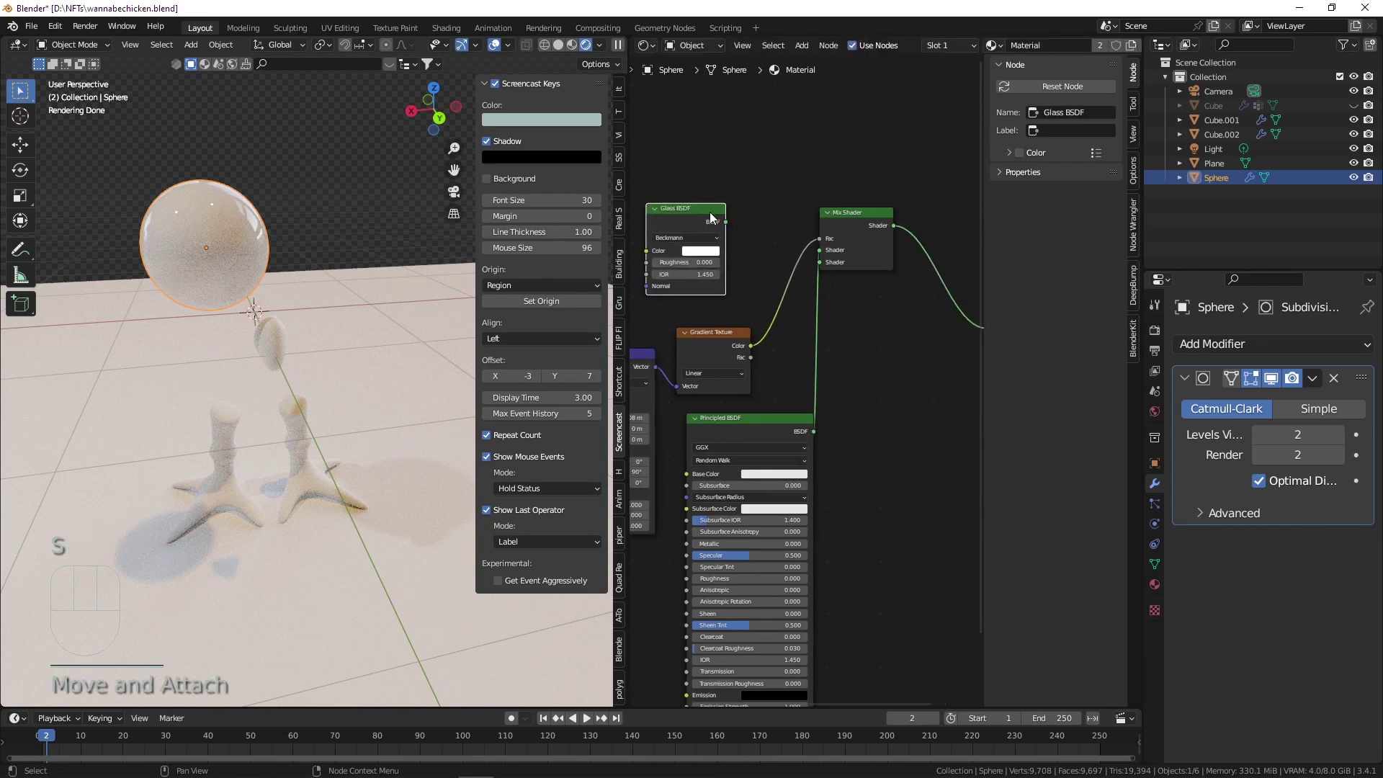
left_click_drag(751, 225, 819, 261)
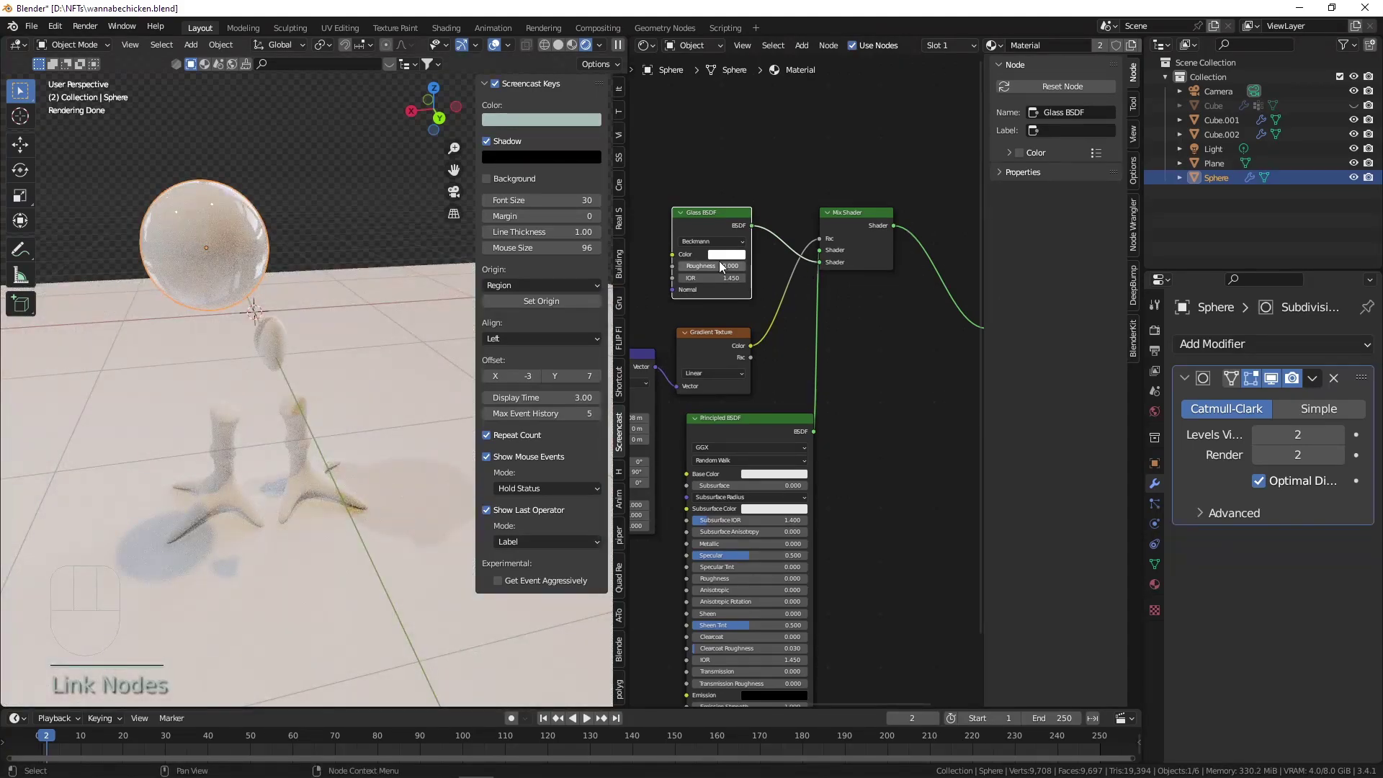
left_click_drag(719, 223, 675, 191)
middle_click_drag(739, 292, 807, 275)
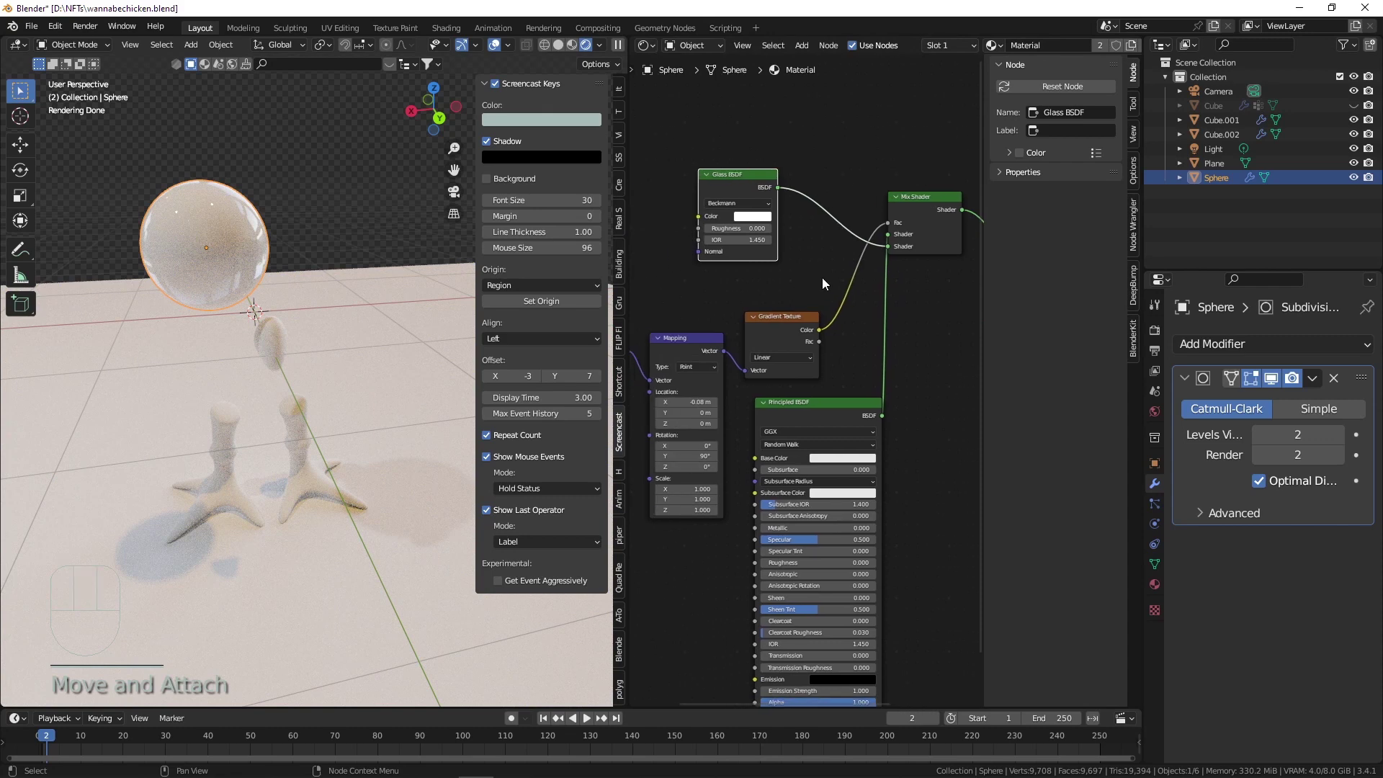
scroll(863, 285, "up", 1)
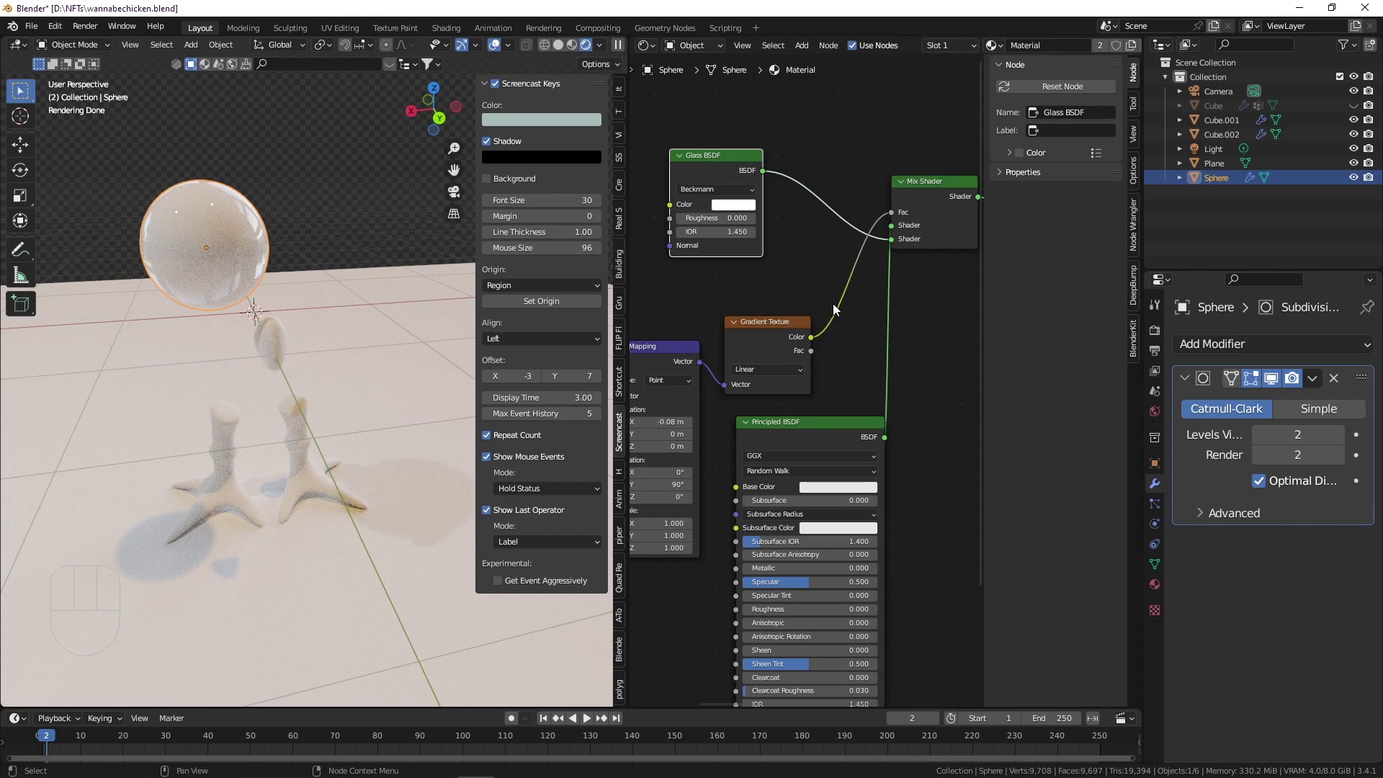
Add a ColorRamp node on the link between the Gradient Texture and the Mix Shader's Fac.
key("shift+a")
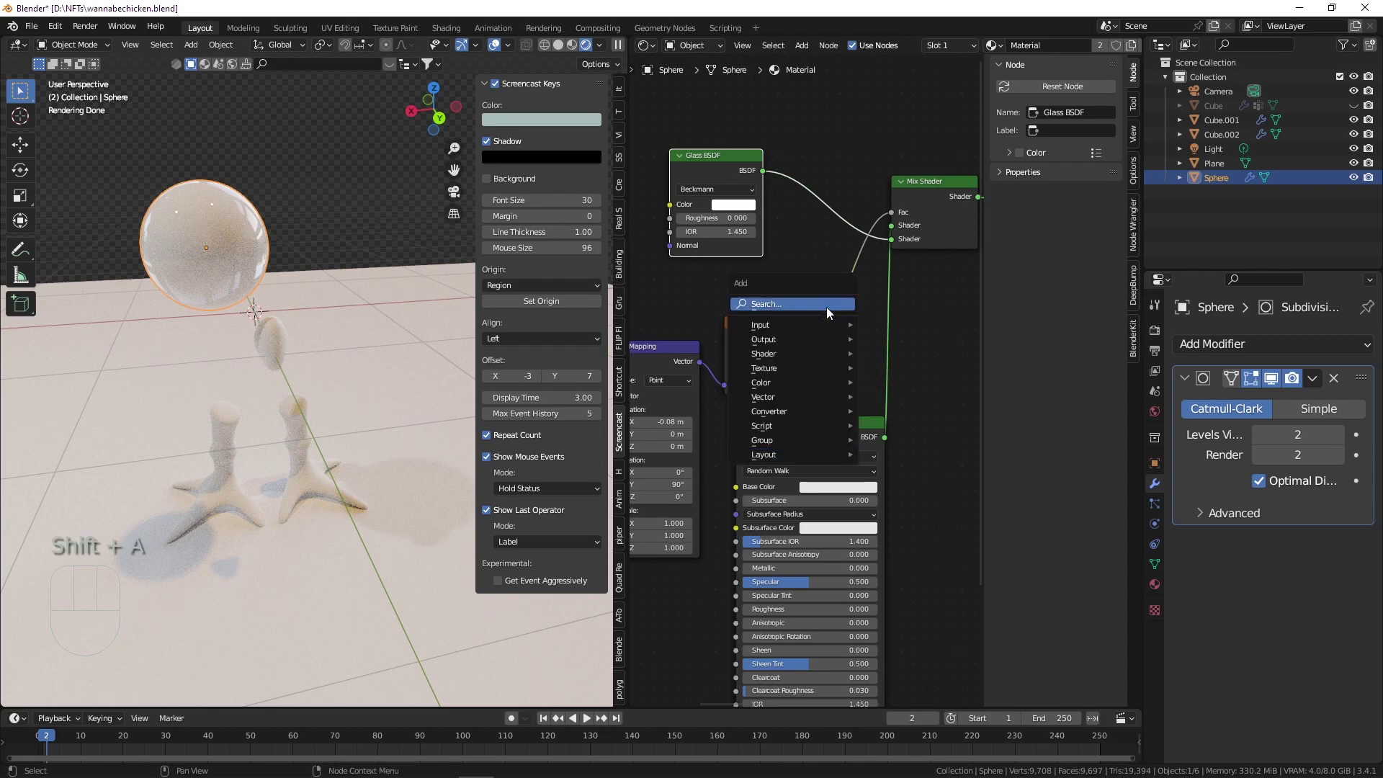
left_click(827, 308)
type("col")
key("Return")
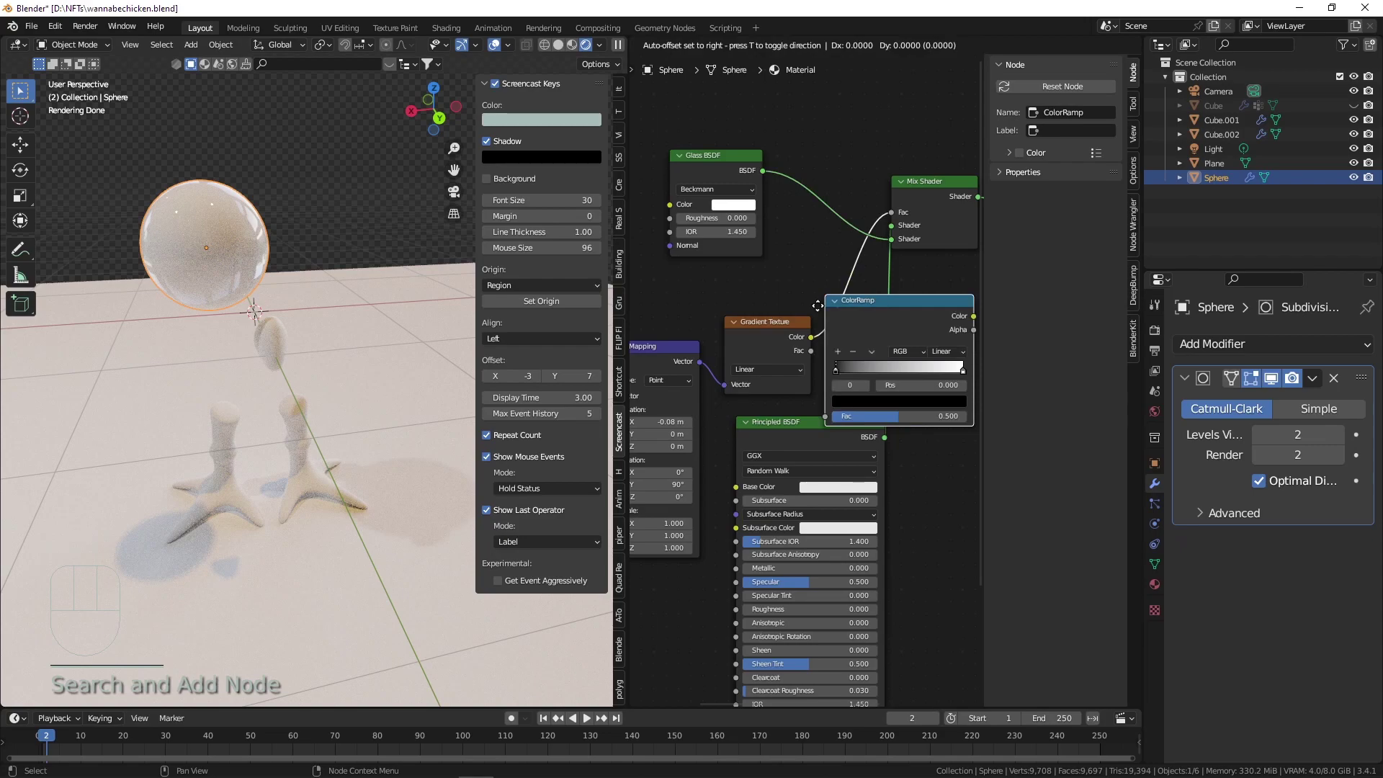
left_click(853, 268)
middle_click_drag(888, 270, 746, 235)
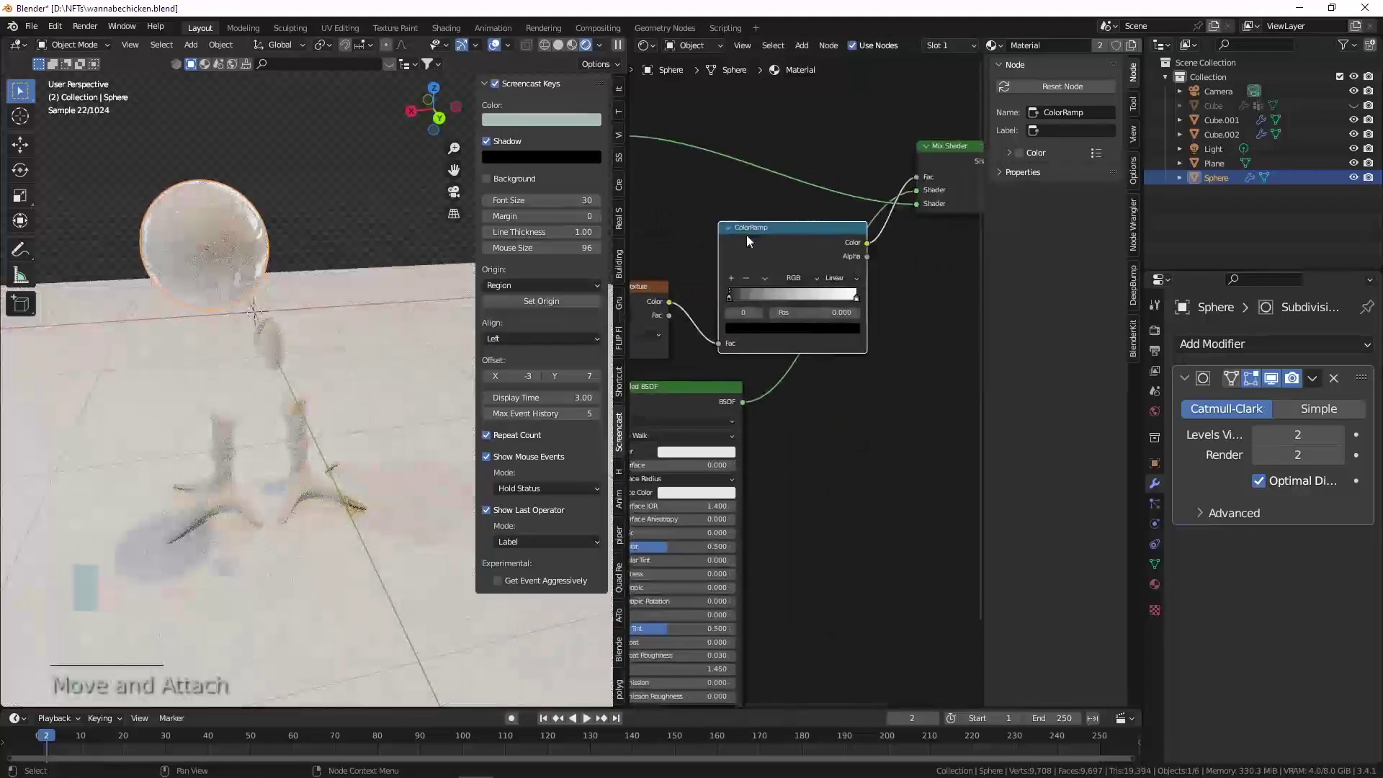
Preview the ColorRamp on the sphere and move its white stop to position 0.041 for a sharp pupil edge.
left_click(811, 228, "ctrl+shift")
scroll(821, 248, "up", 2)
left_click_drag(865, 310, 700, 316)
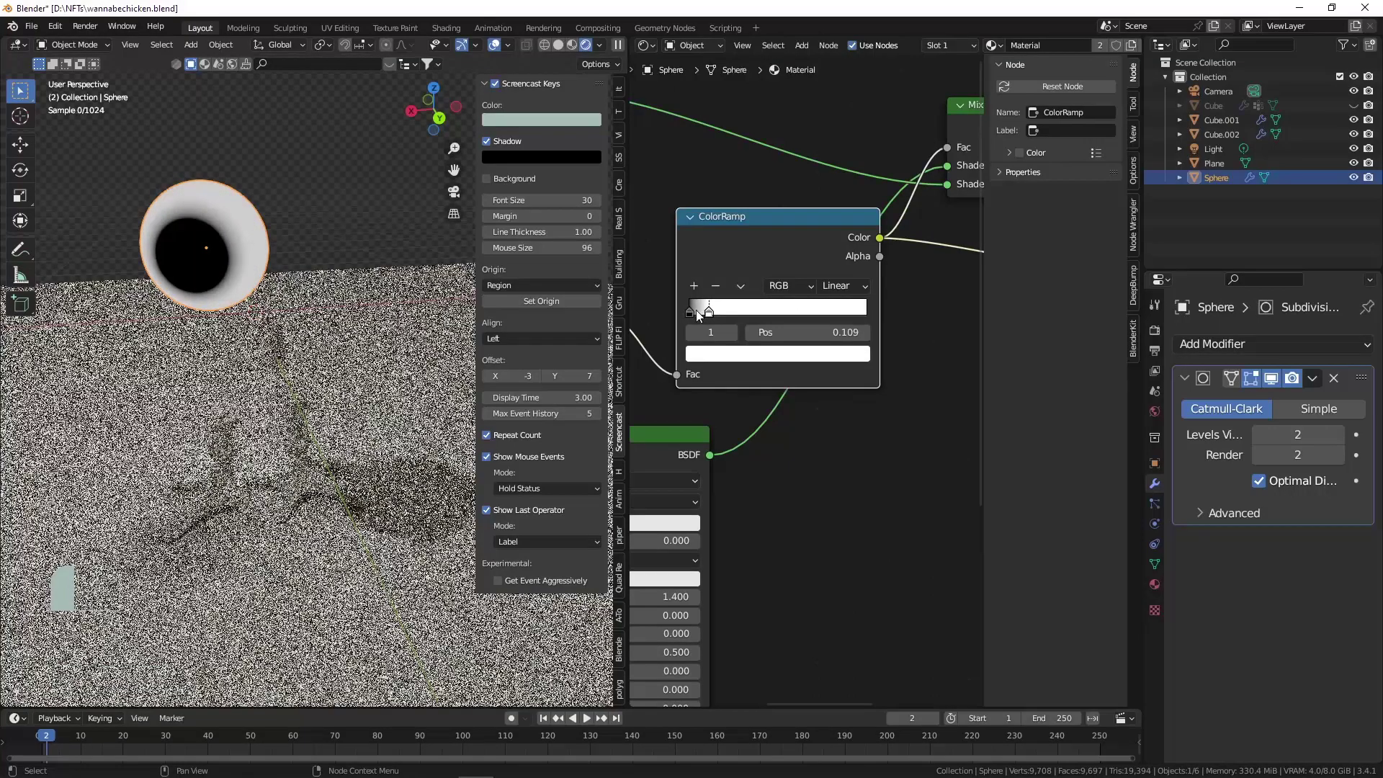
left_click(692, 312)
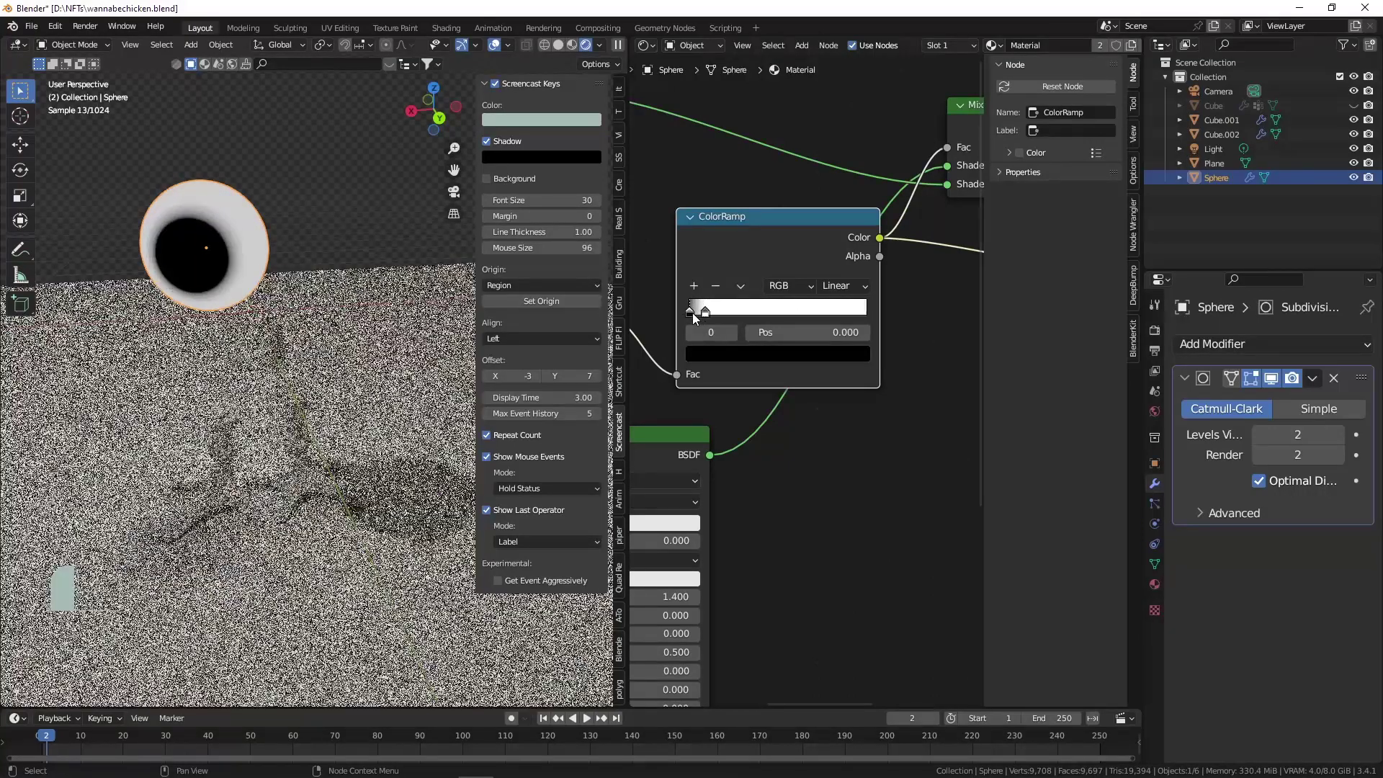
left_click_drag(705, 312, 695, 313)
Route the Mix Shader back into the Material Output in place of the ColorRamp preview.
scroll(819, 294, "down", 2)
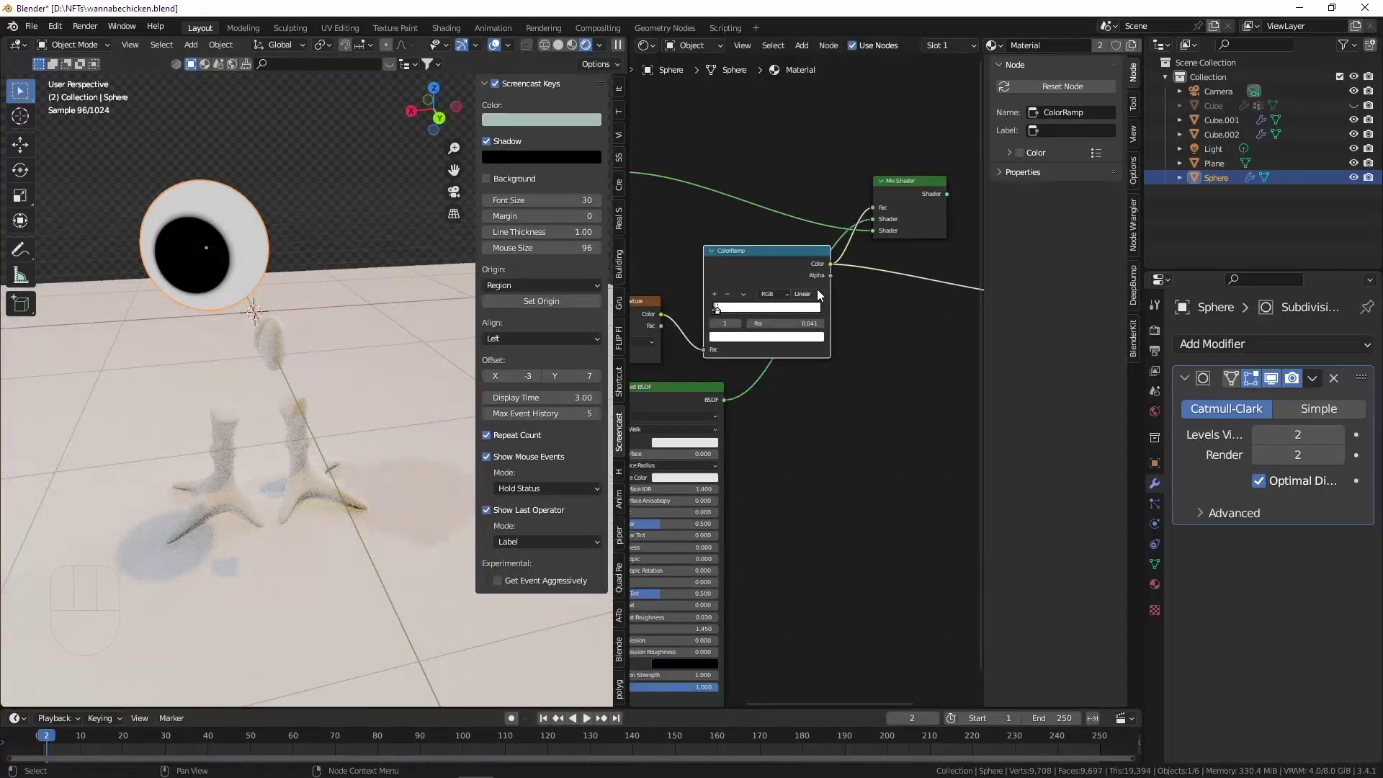
scroll(817, 291, "down", 4)
middle_click_drag(742, 287, 785, 269)
middle_click_drag(955, 241, 813, 243)
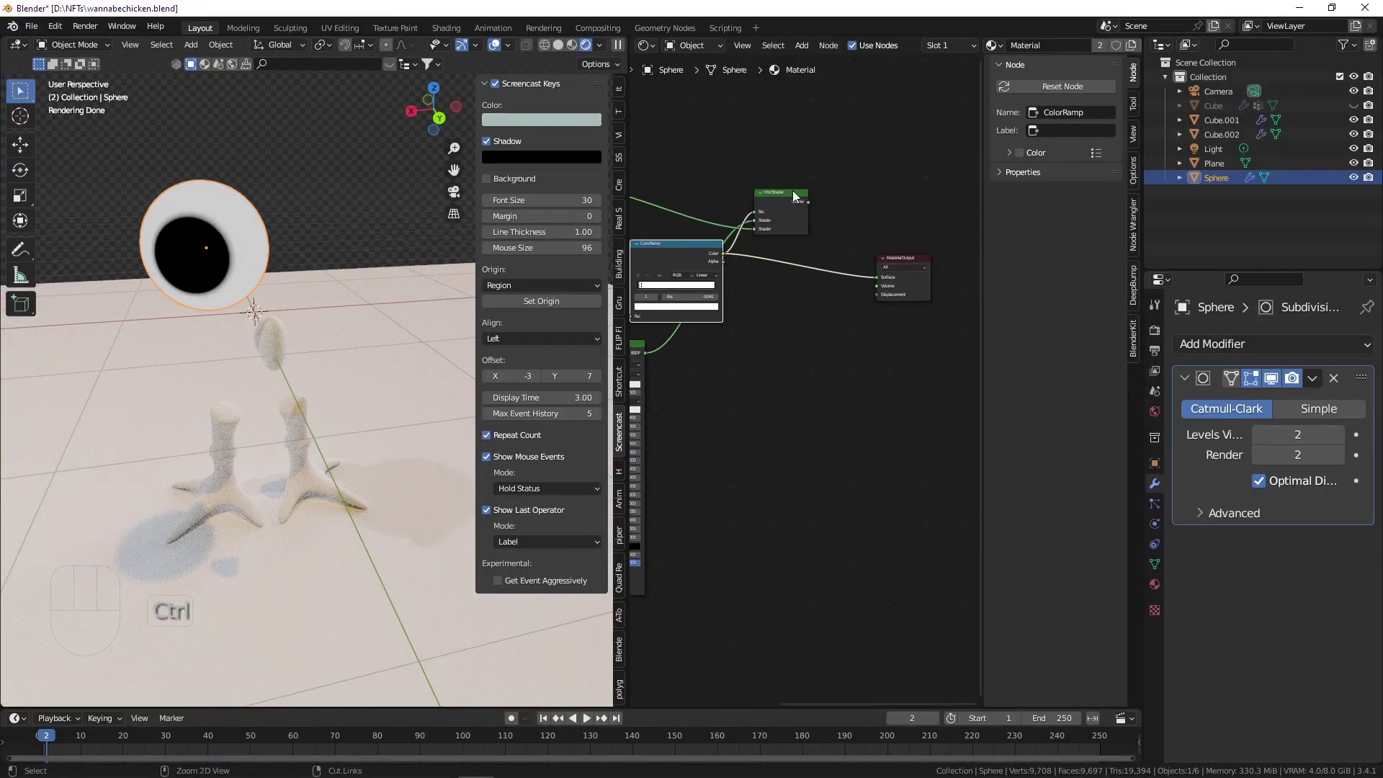
left_click(795, 196, "ctrl+shift")
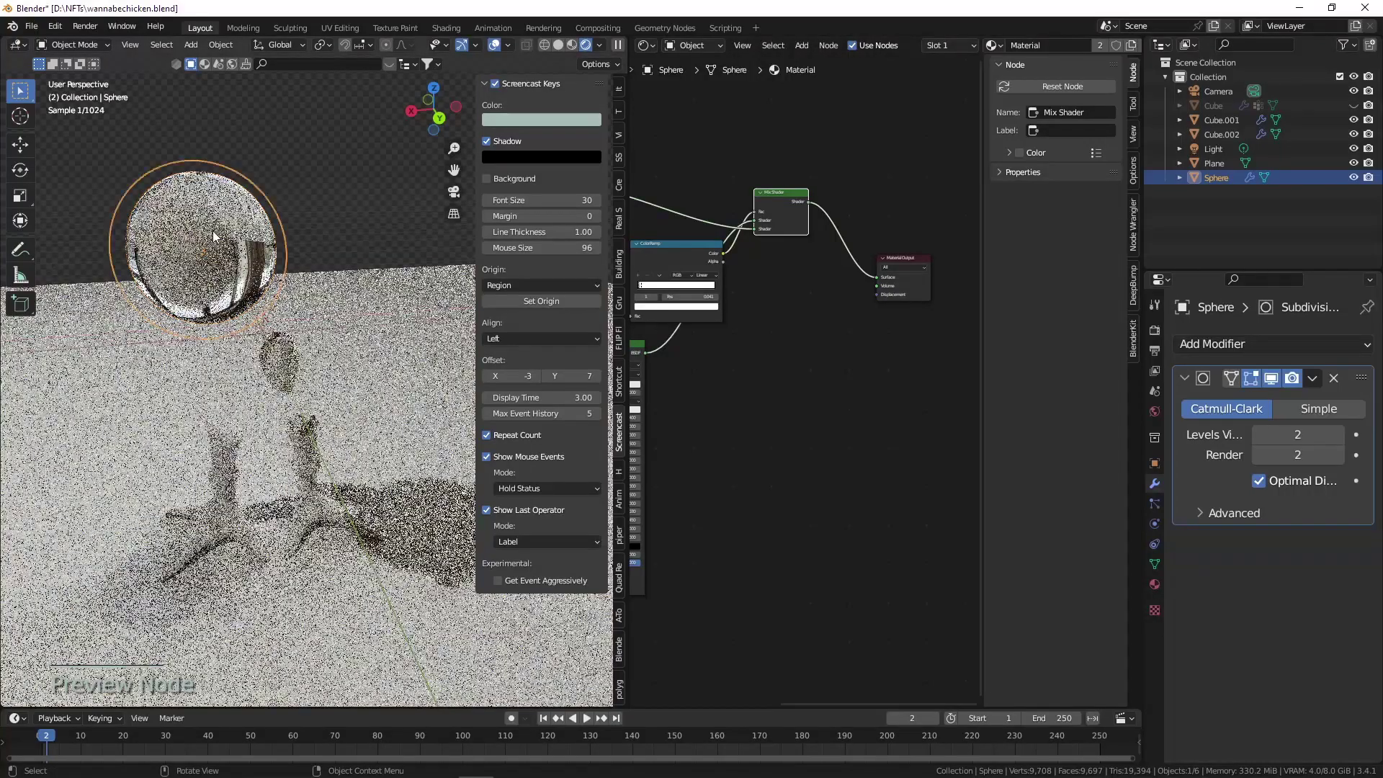
scroll(213, 237, "up", 3)
scroll(766, 234, "down", 2)
middle_click_drag(765, 233, 842, 237)
scroll(842, 236, "up", 6)
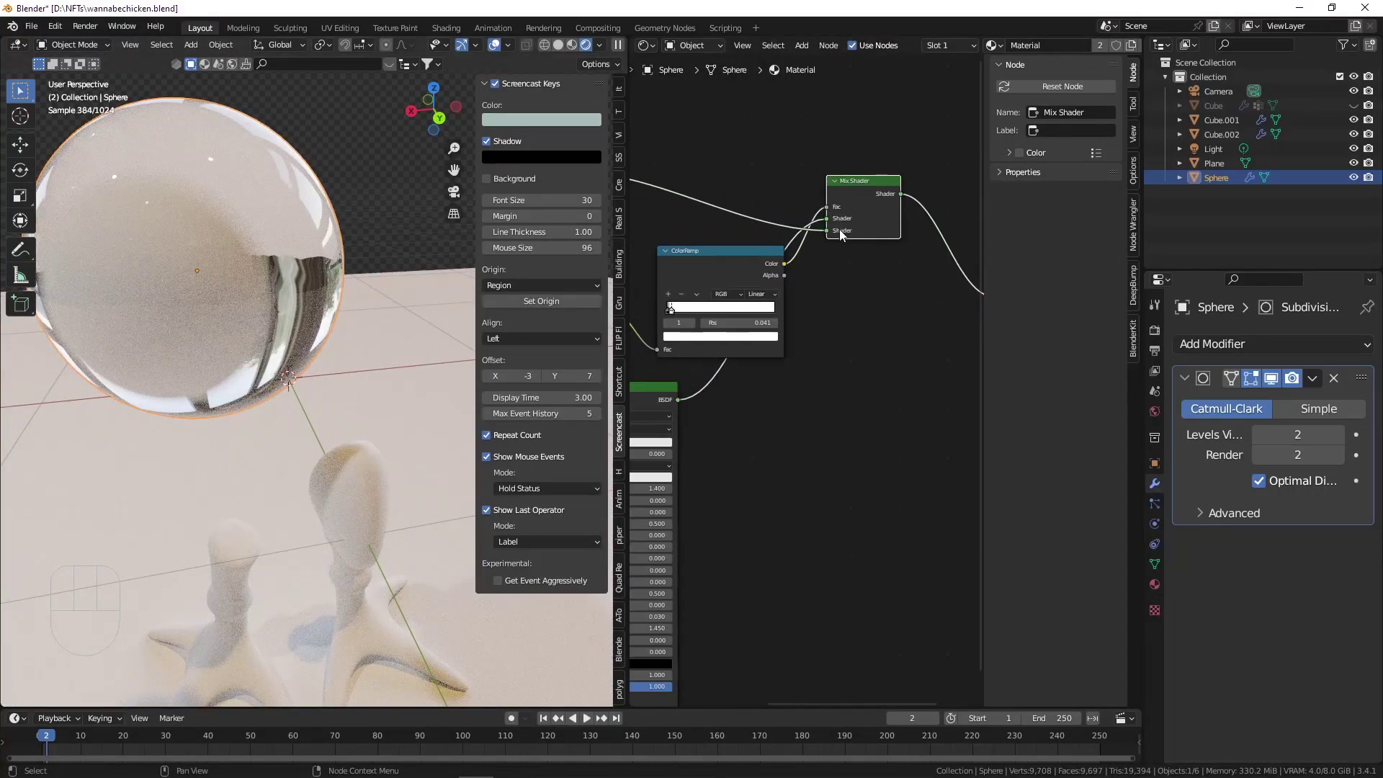
scroll(832, 226, "up", 3)
Swap the Mix Shader's two Shader inputs so the Glass BSDF feeds the upper one, and check the eye from several angles.
left_click_drag(825, 218, 824, 232)
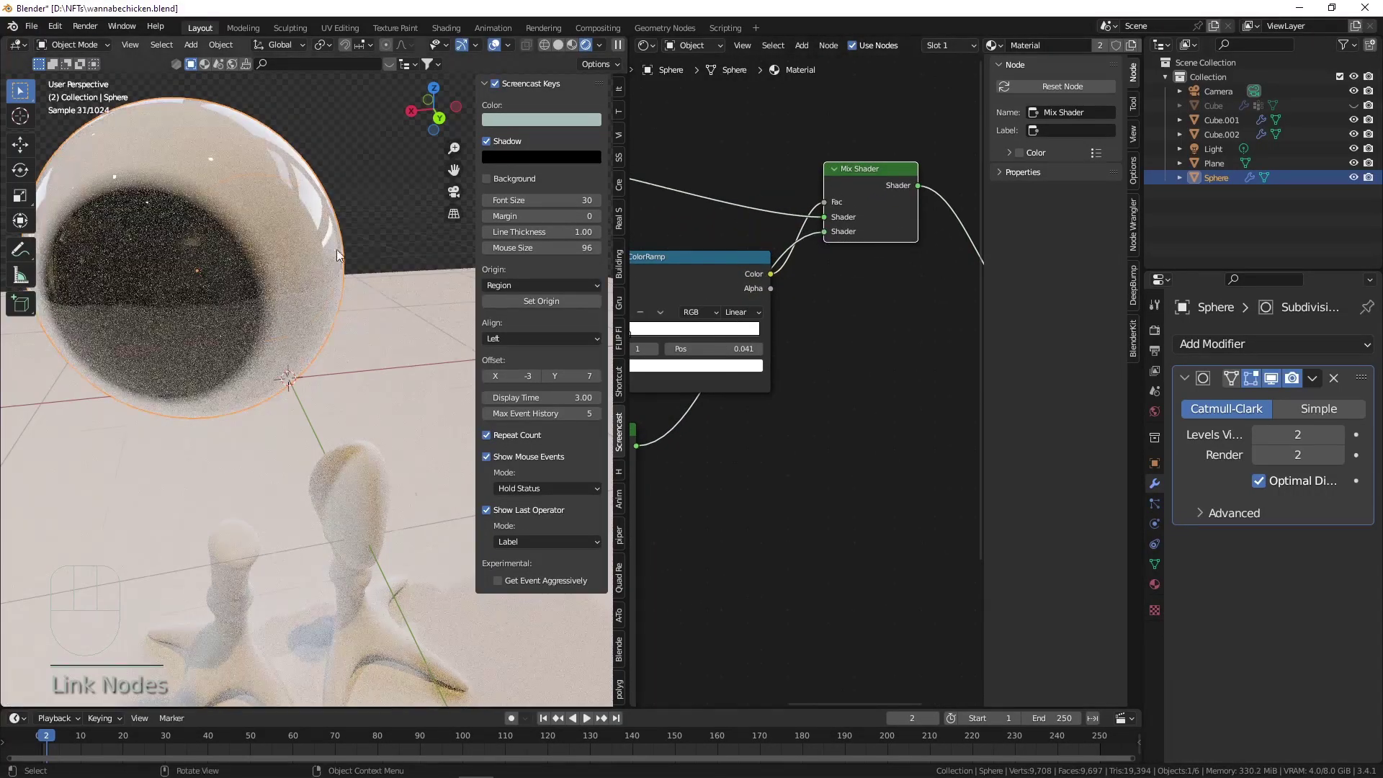
scroll(333, 246, "down", 5)
scroll(264, 314, "up", 4)
middle_click_drag(263, 309, 271, 239)
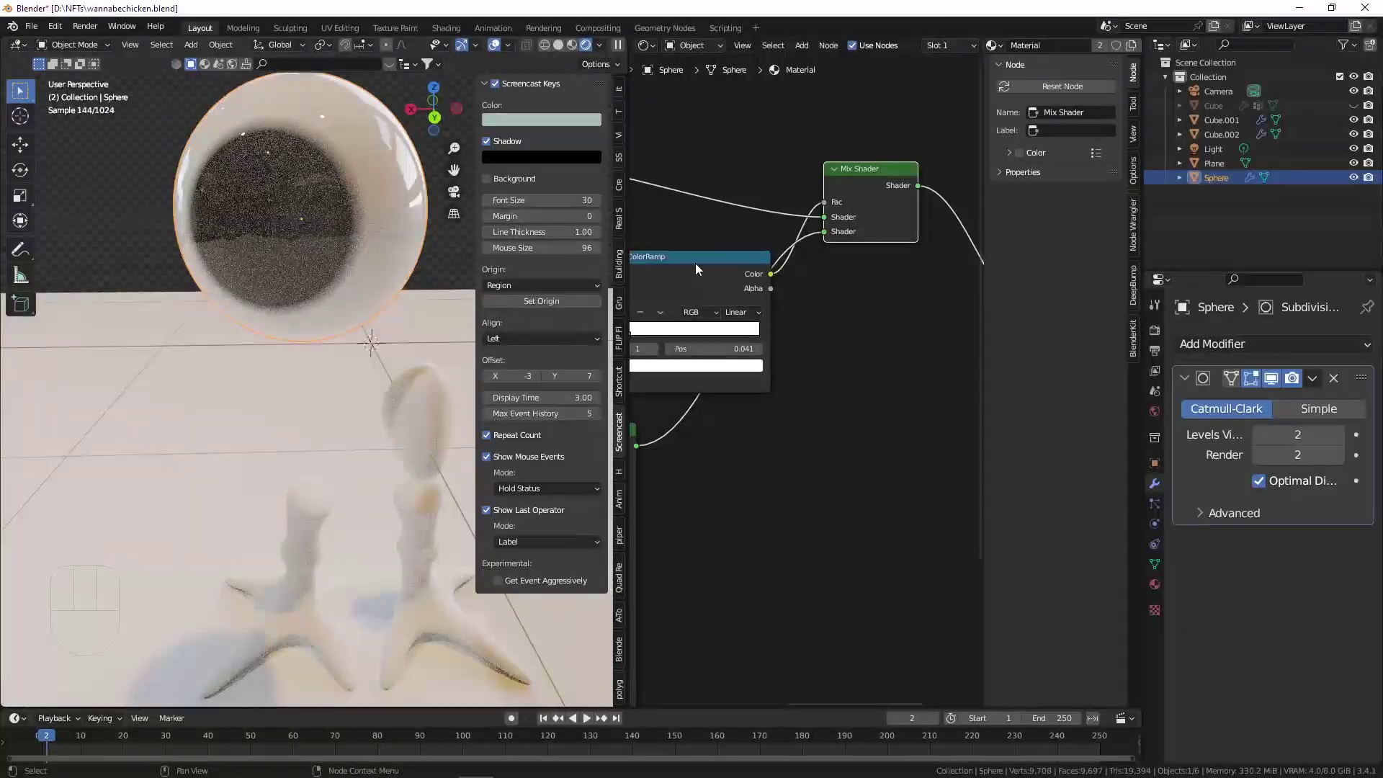
scroll(696, 262, "down", 6)
middle_click_drag(724, 230, 758, 261)
middle_click_drag(809, 223, 716, 178)
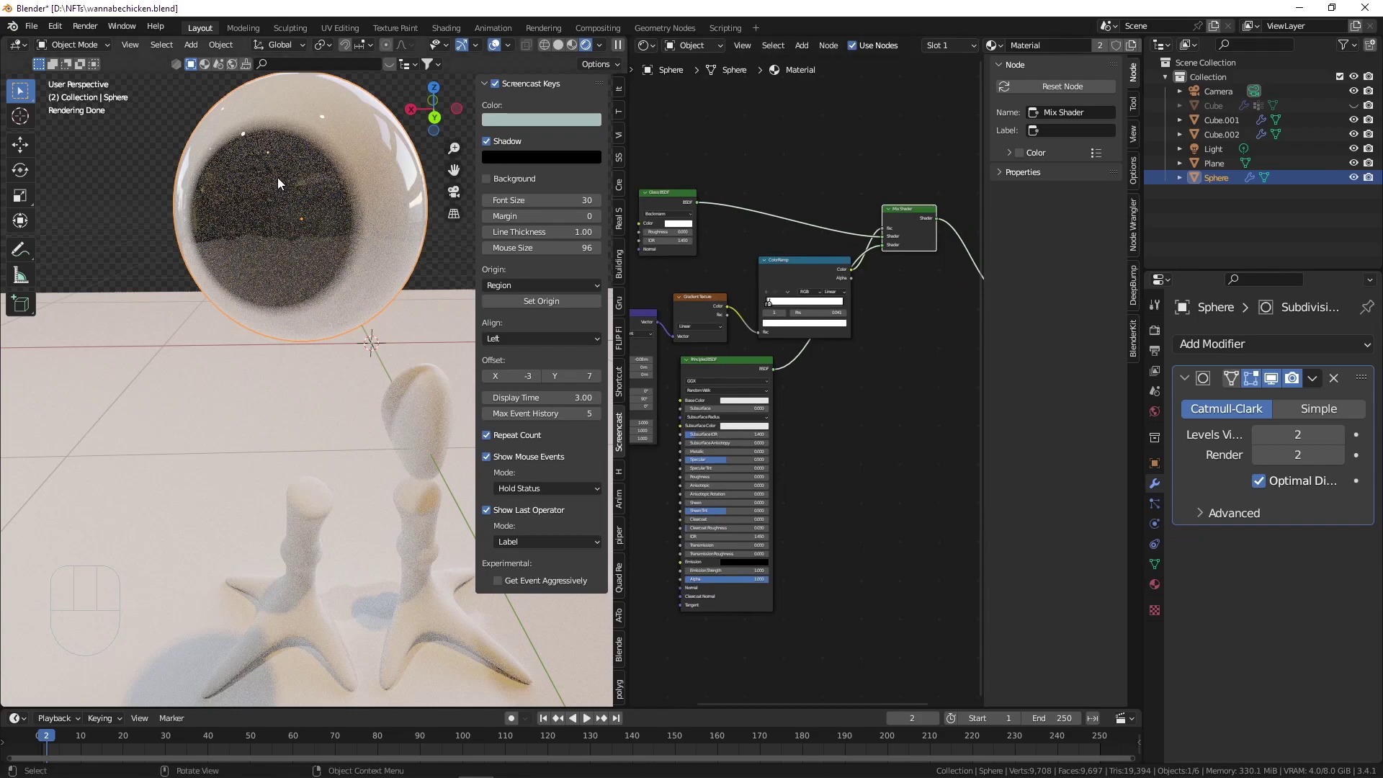
middle_click_drag(304, 135, 383, 152)
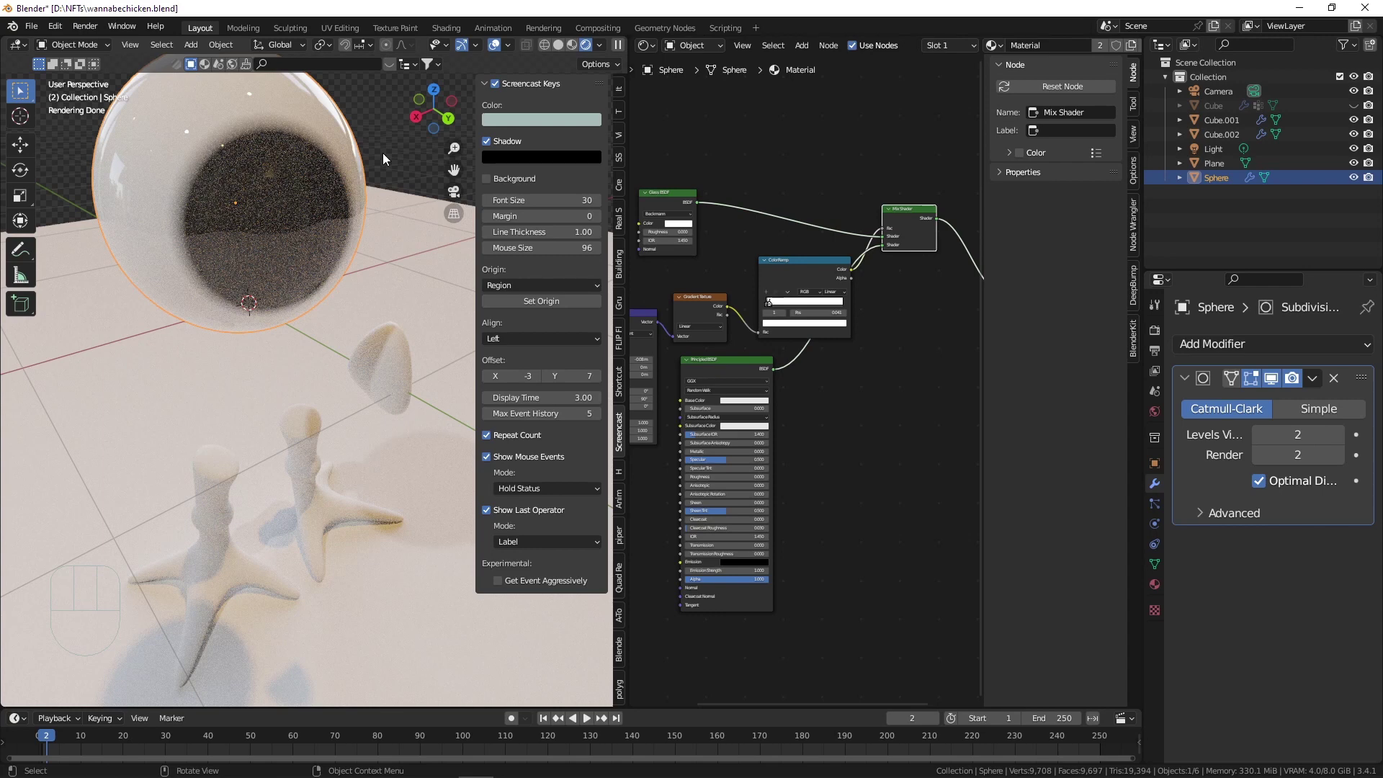
Add a Light Path node and place it beside the Glass BSDF, above the Texture Coordinate and Mapping nodes.
scroll(797, 218, "up", 4)
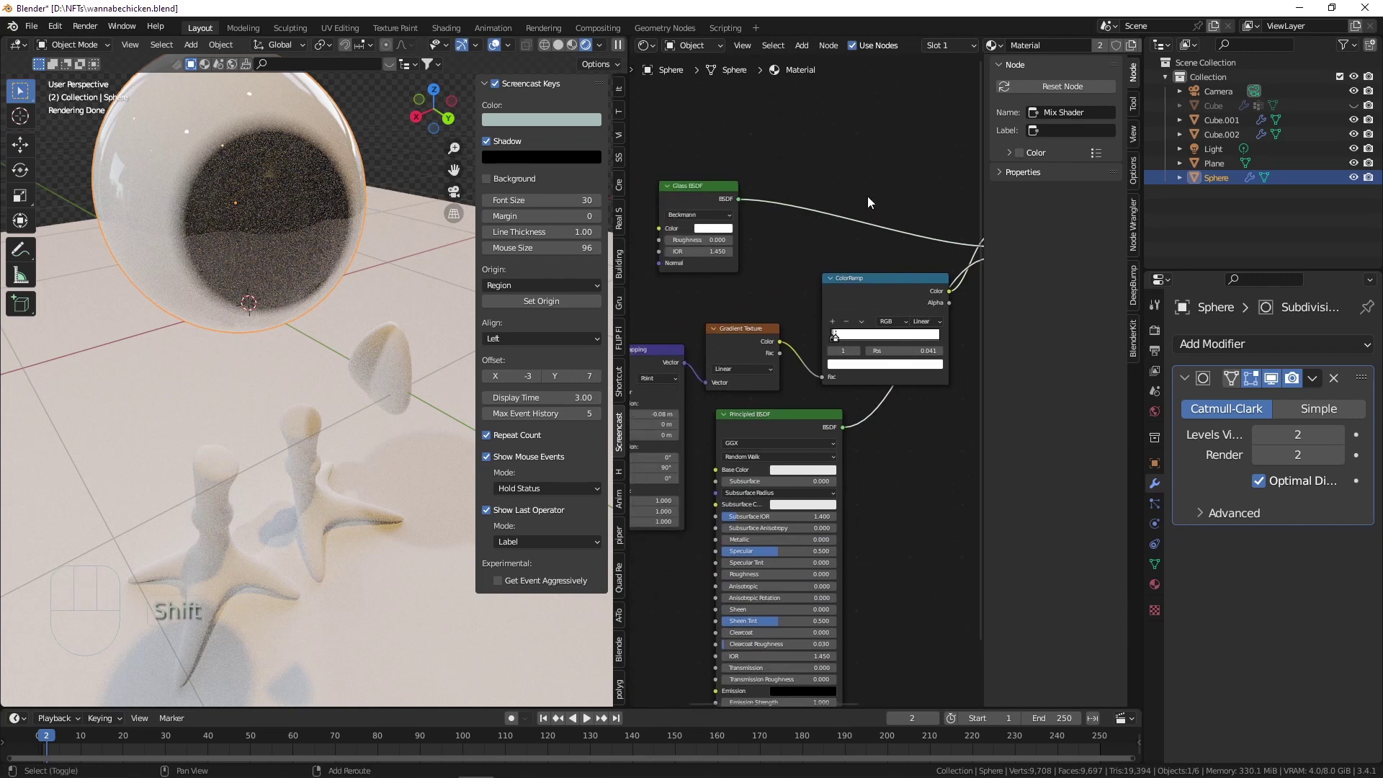
key("shift+a")
left_click(867, 196)
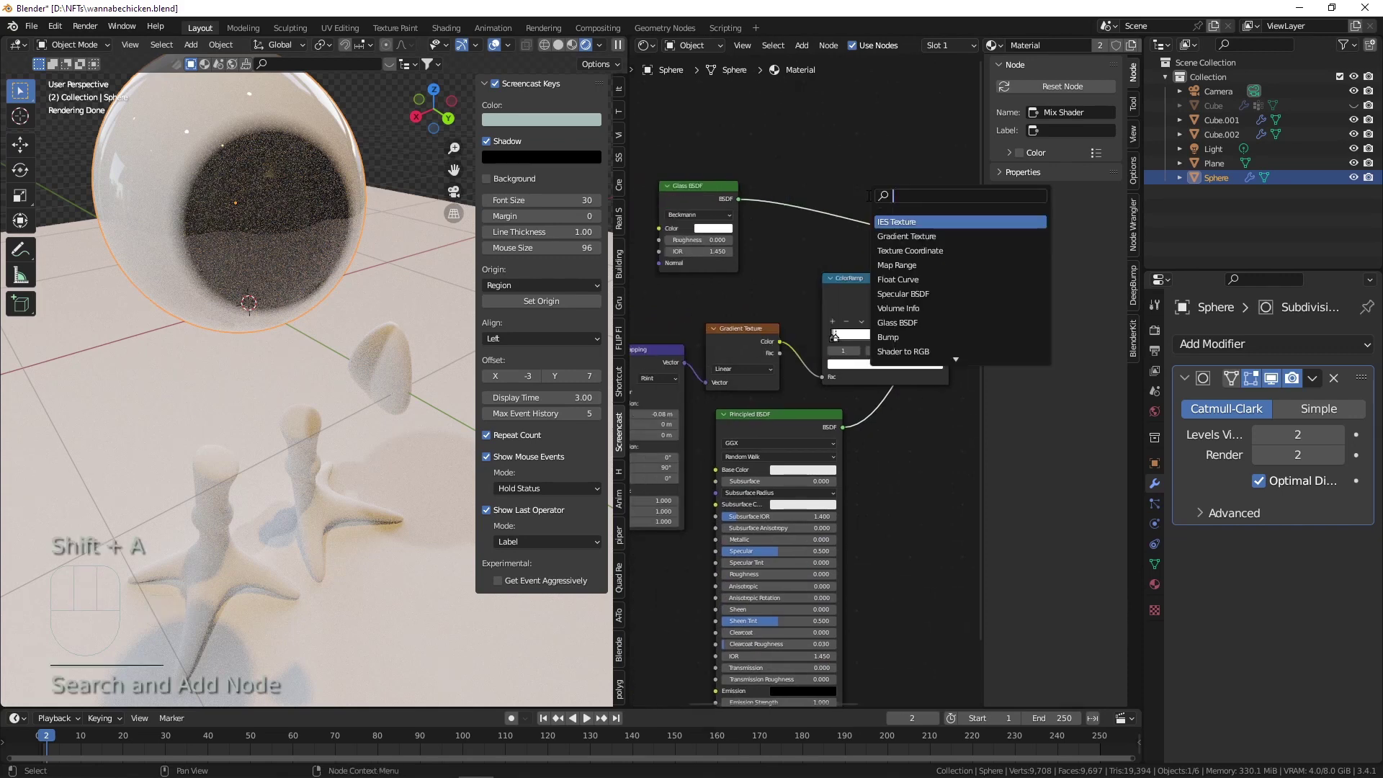
type("ray")
key("Down")
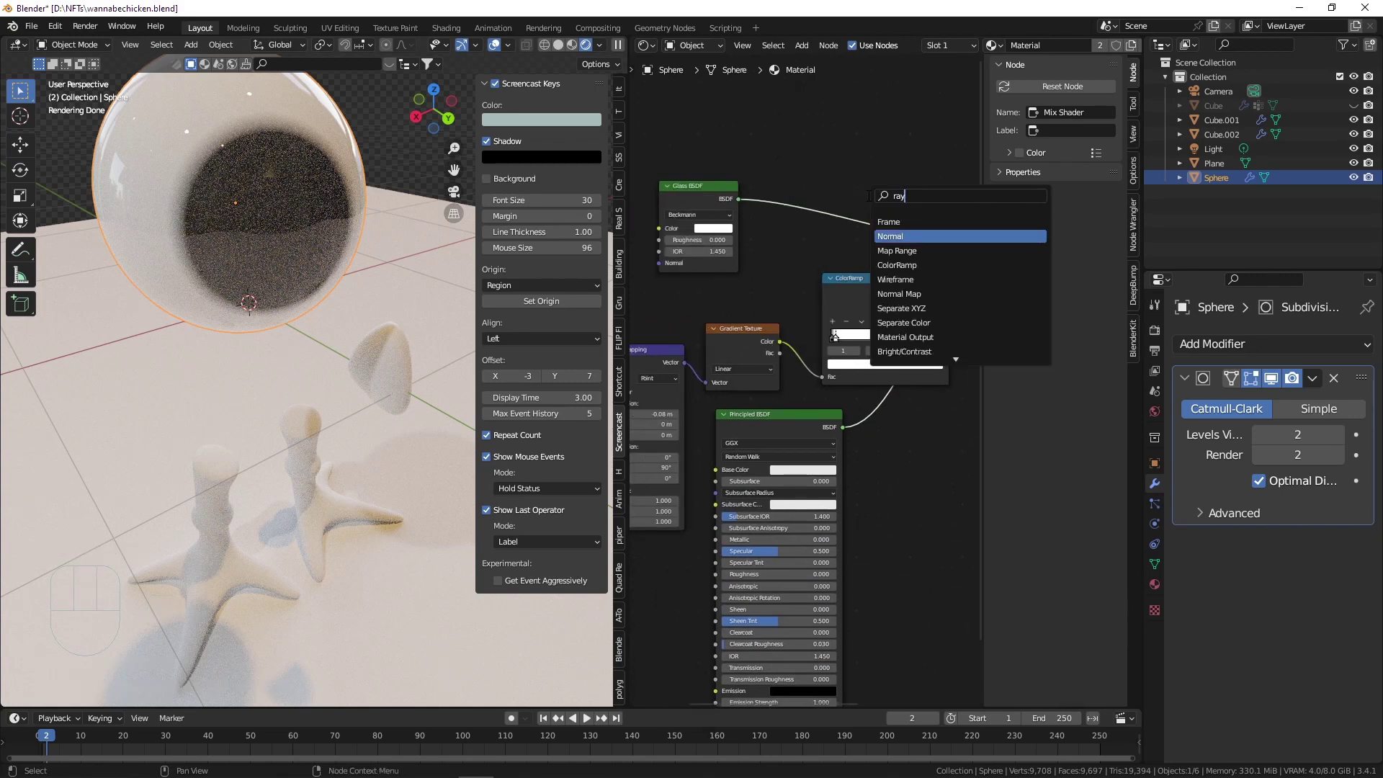
key("Down")
key("Down")
key("Down")
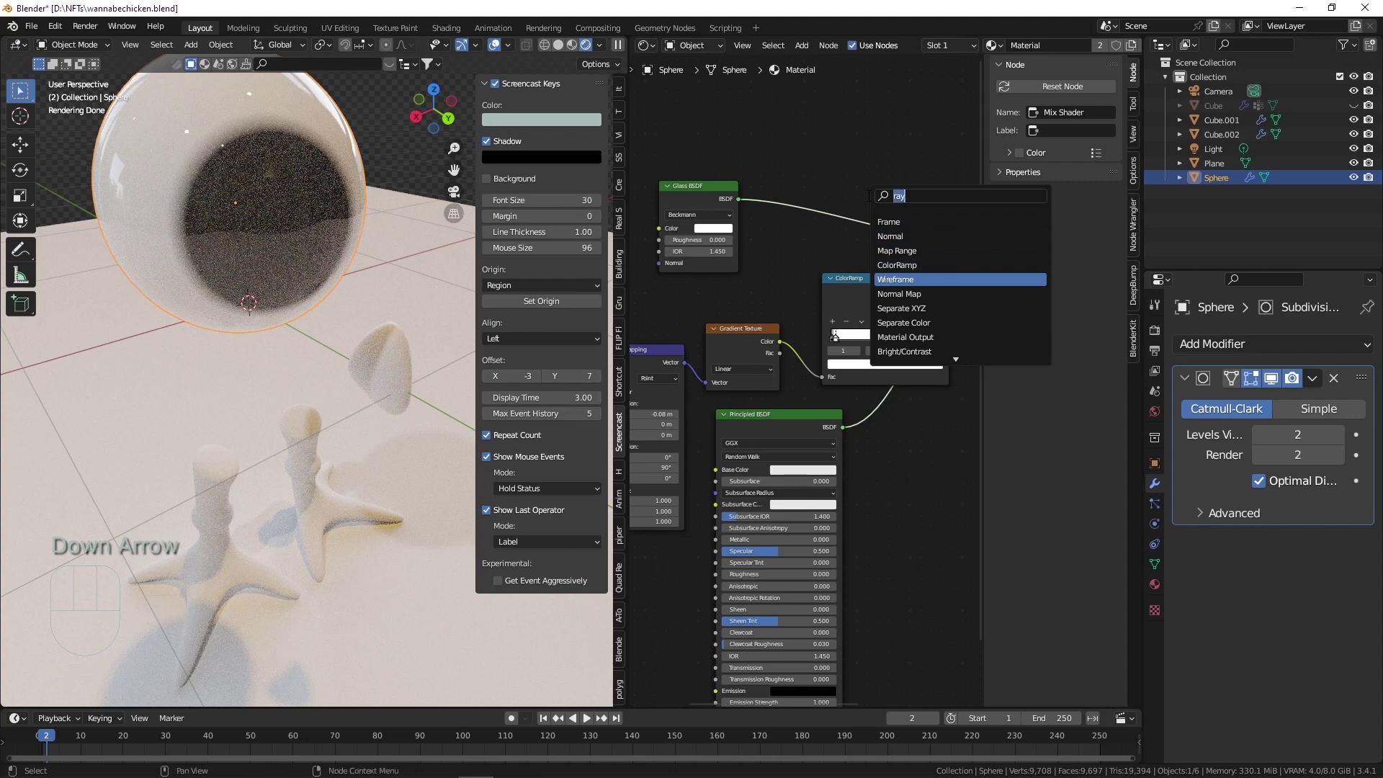
type("light")
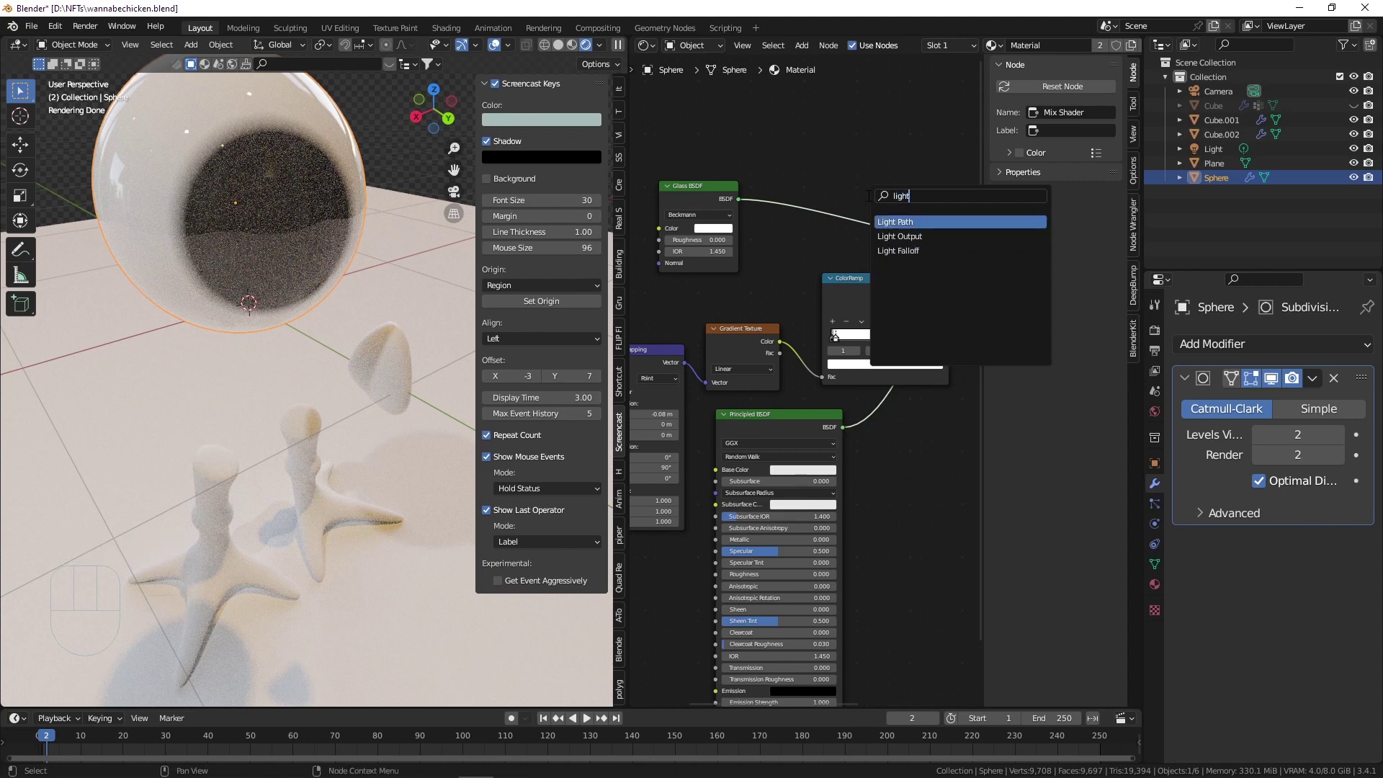
key("Return")
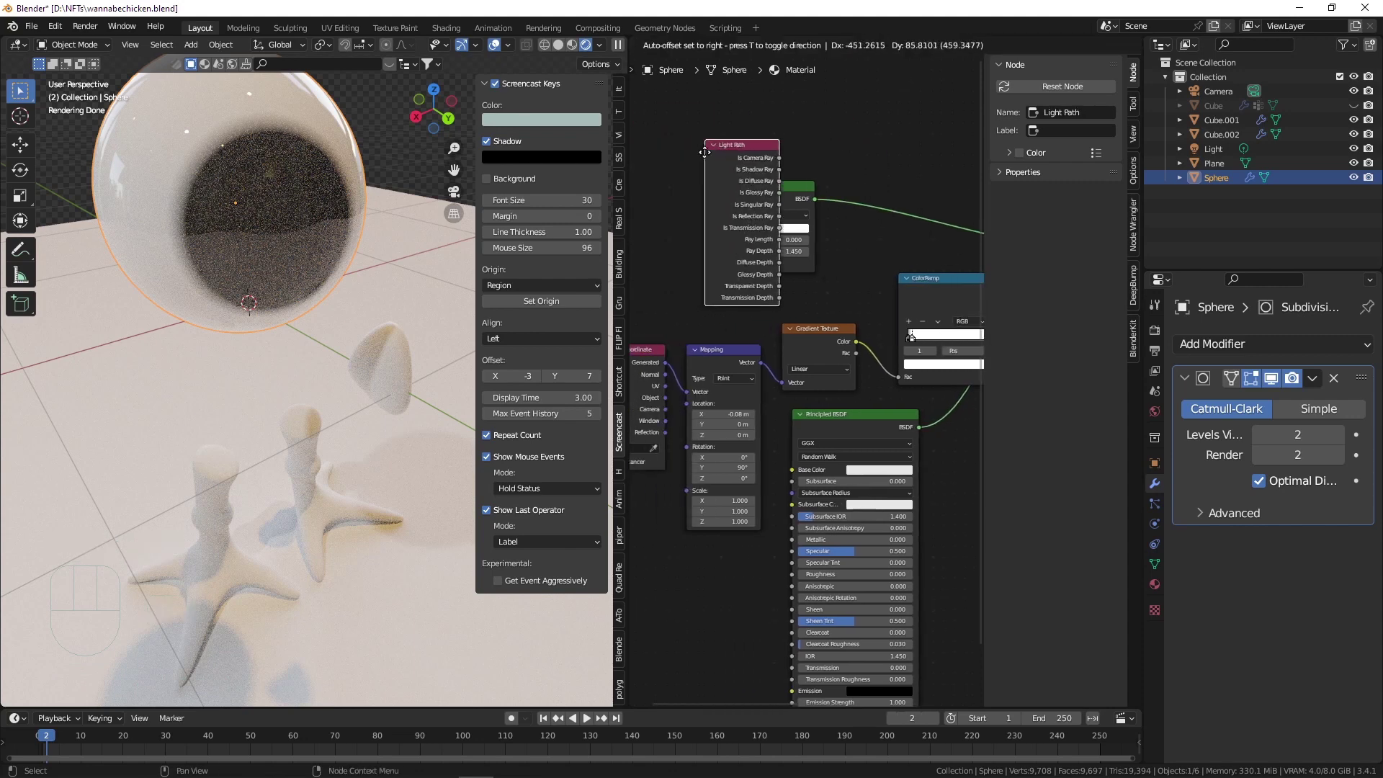
left_click(686, 152)
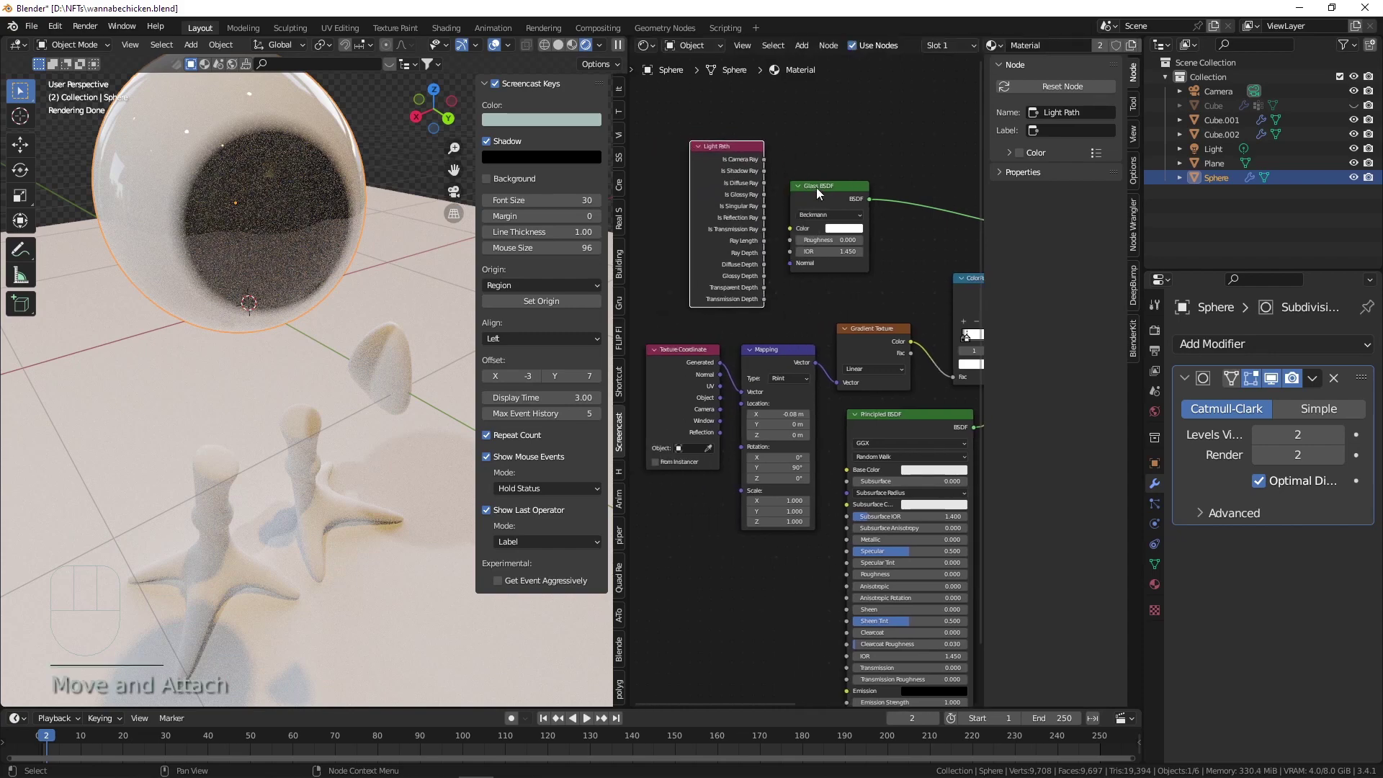
middle_click_drag(804, 188, 822, 220)
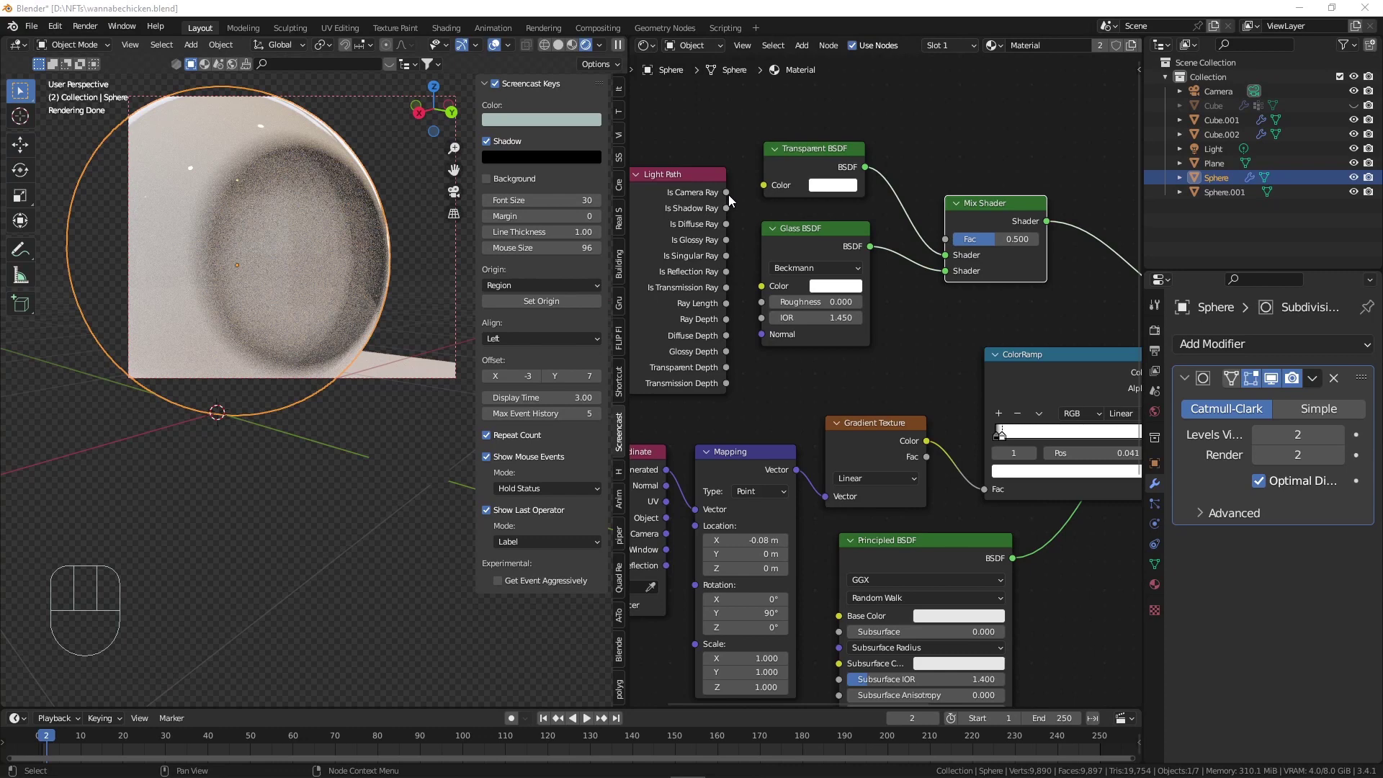
Connect the Light Path's Is Camera Ray output to the Fac of the Transparent and Glass Mix Shader, and inspect the eye.
left_click_drag(726, 192, 804, 195)
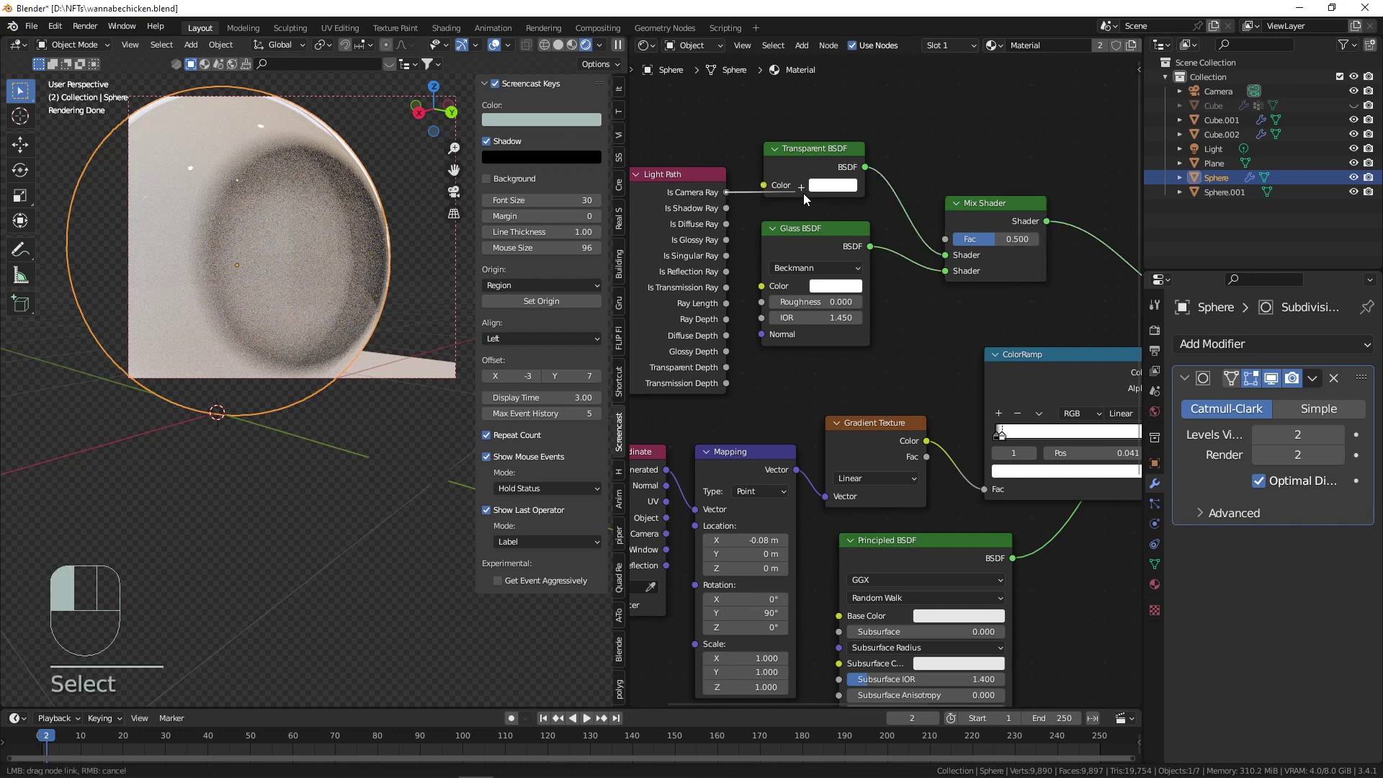
left_click_drag(956, 242, 955, 242)
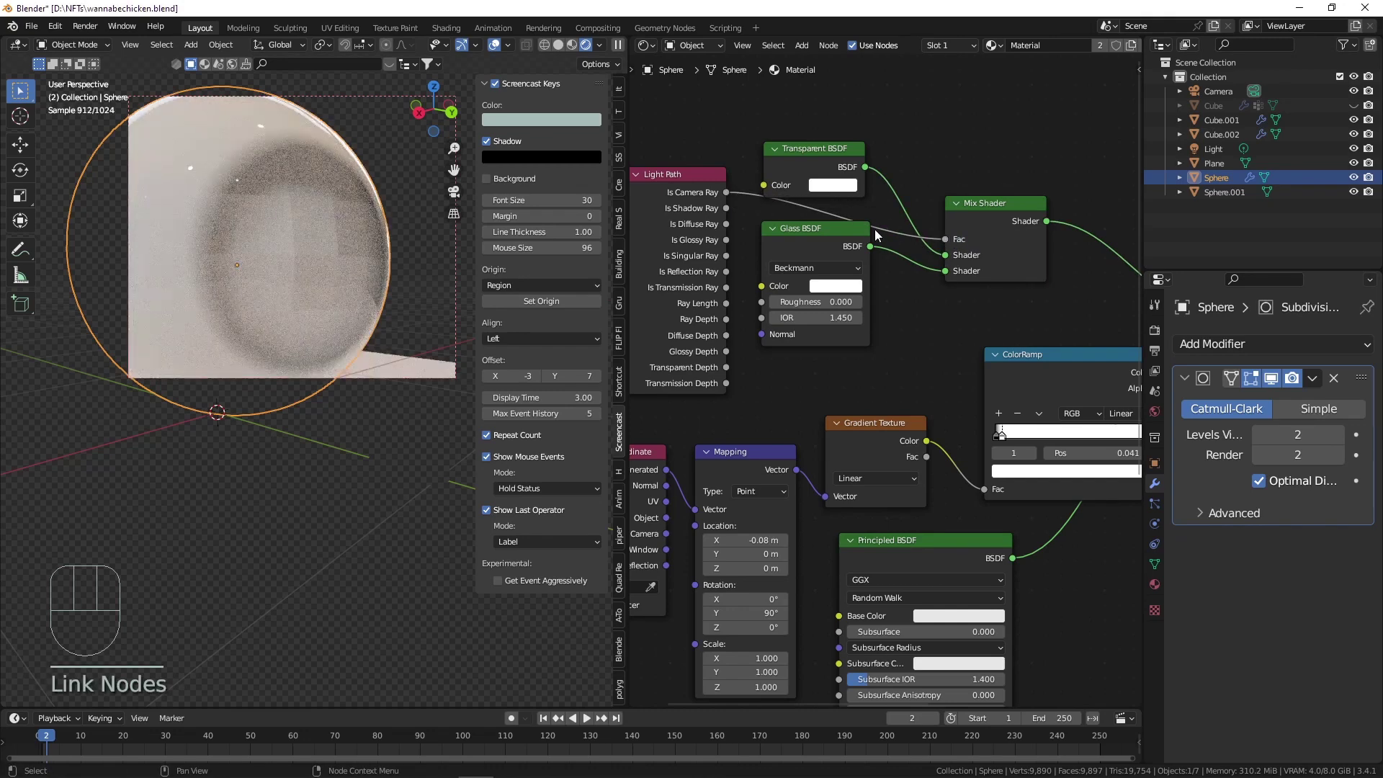
middle_click_drag(342, 248, 412, 232)
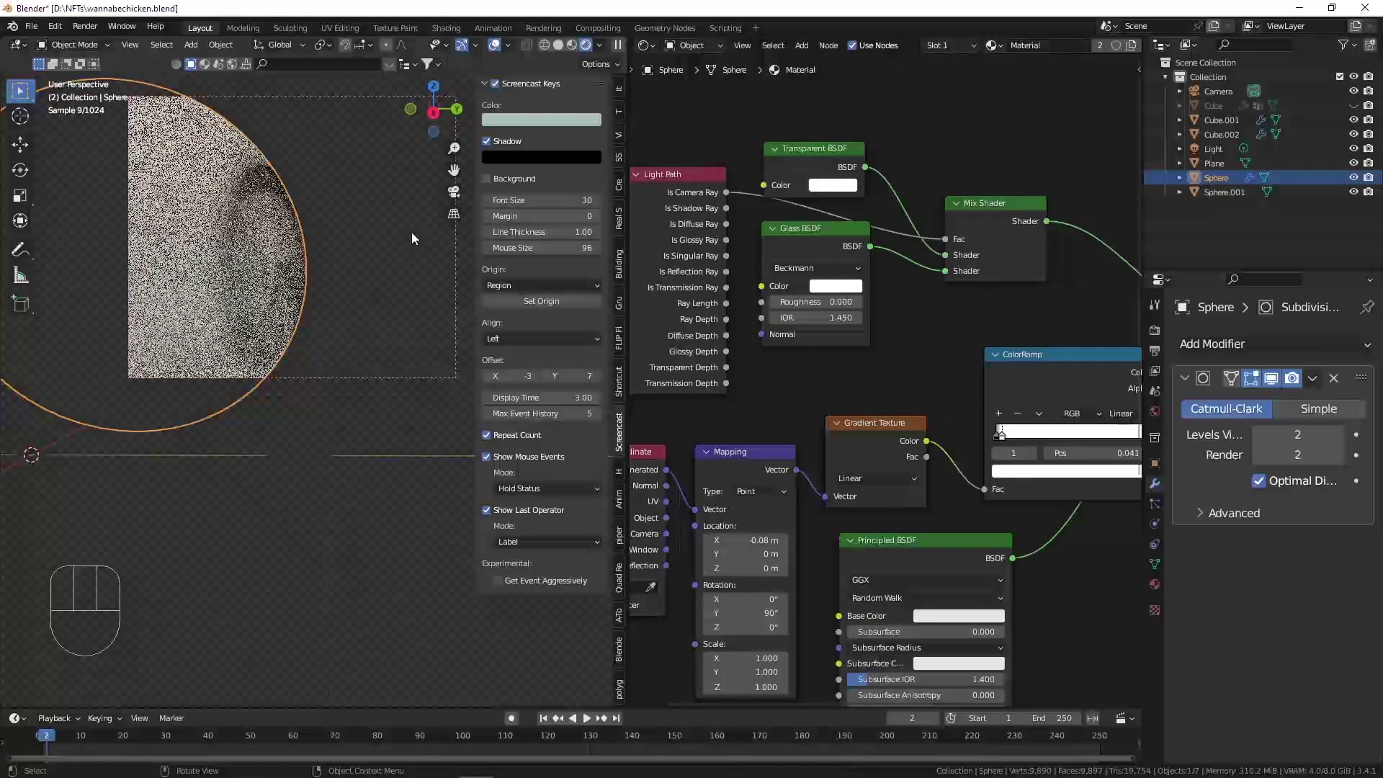
middle_click_drag(297, 219, 331, 219)
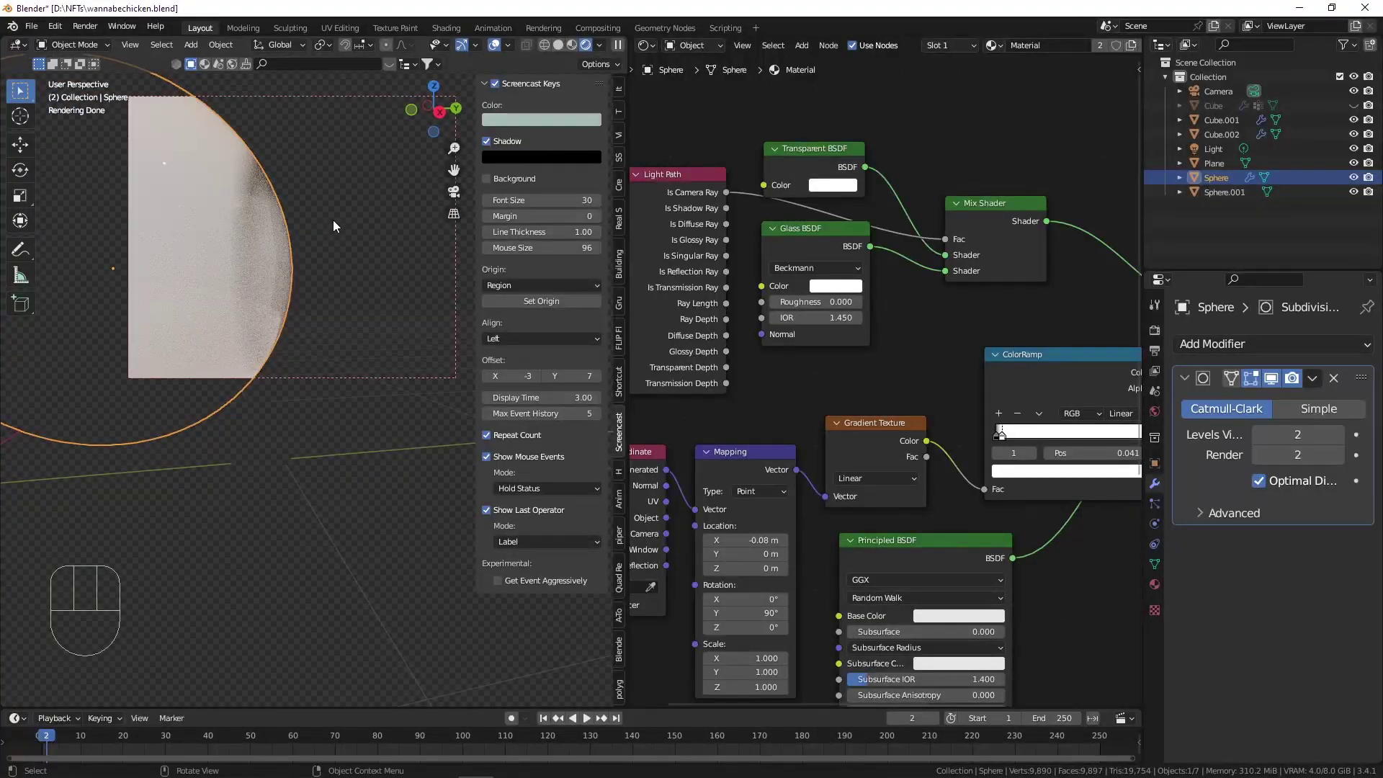
key("KP_0")
key("KP_0")
scroll(248, 360, "up", 8)
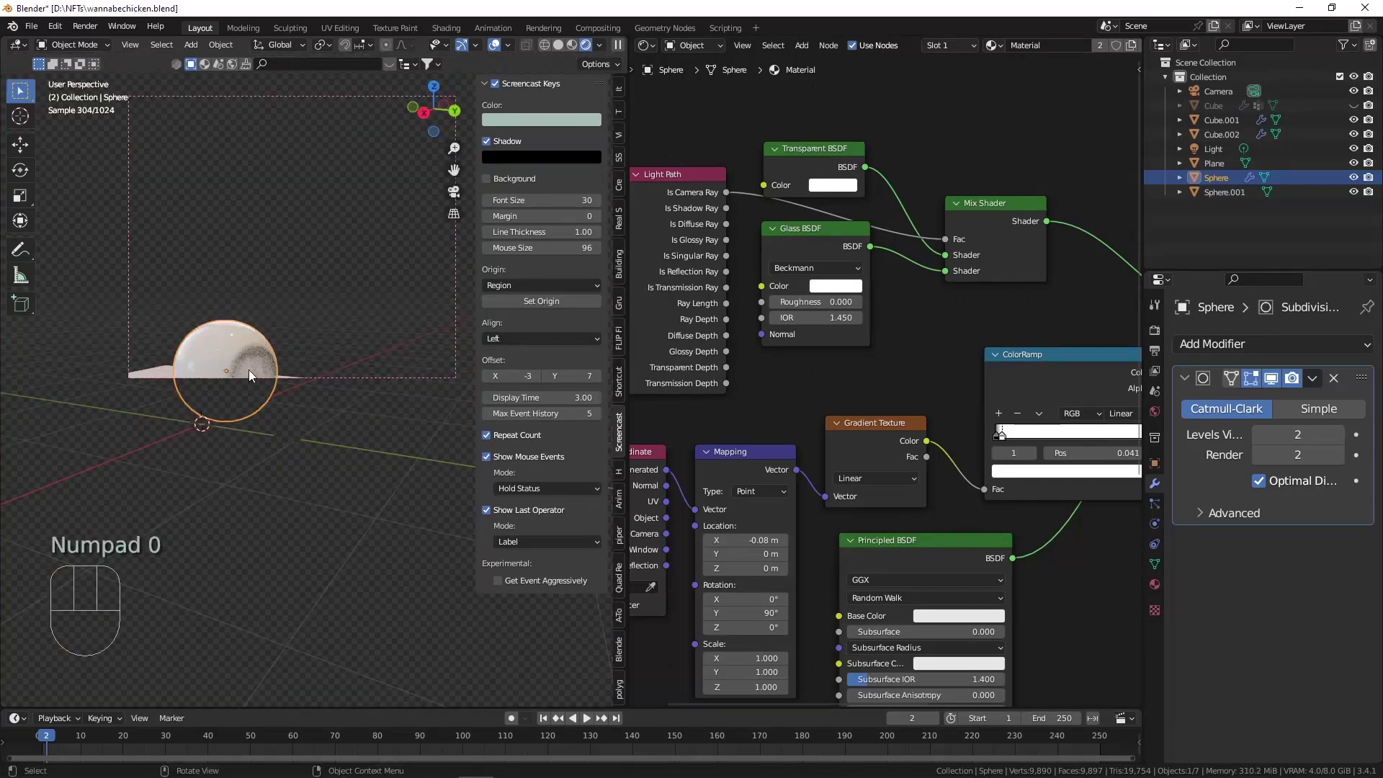
Try swapping the Transparent and Glass BSDF inputs on their Mix Shader, and restore the original order.
left_click_drag(947, 256, 945, 271)
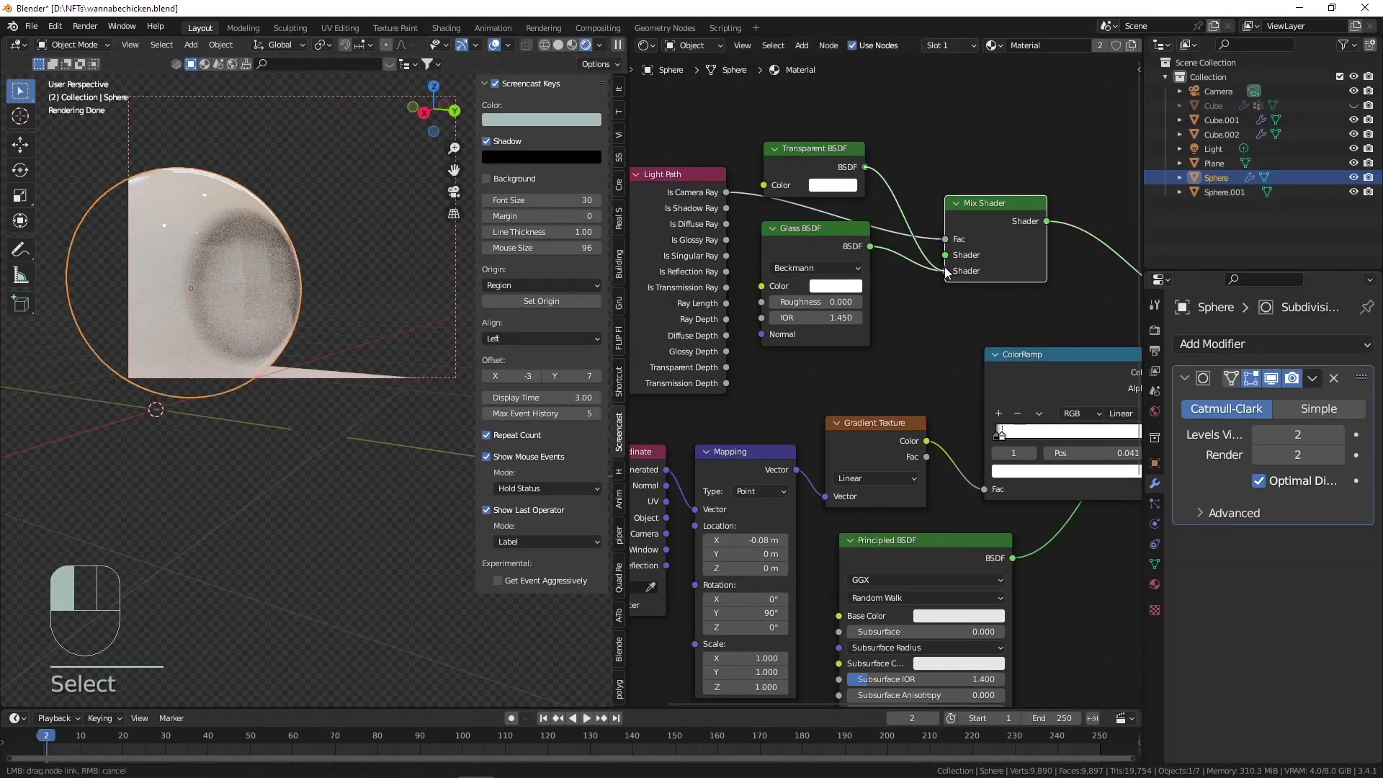
scroll(268, 265, "up", 1)
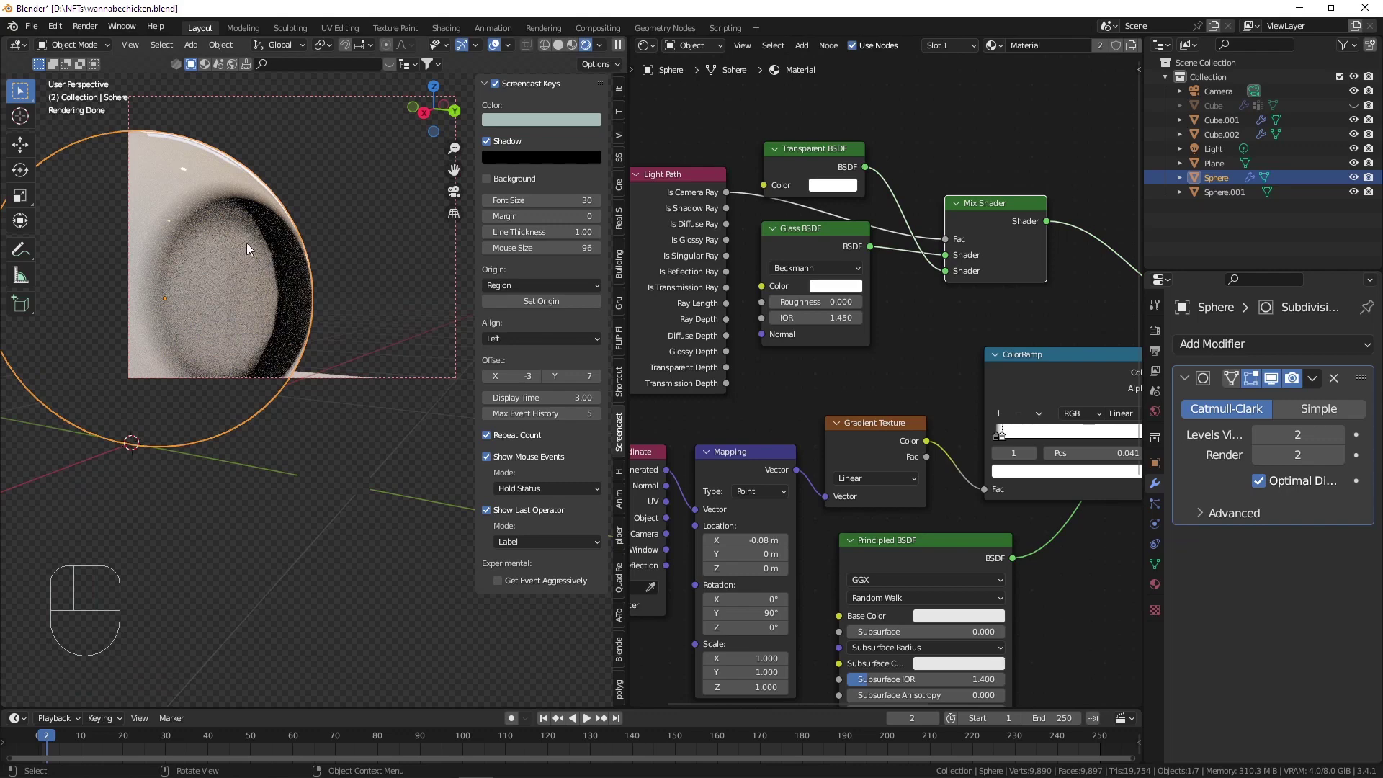
left_click_drag(944, 261, 945, 270)
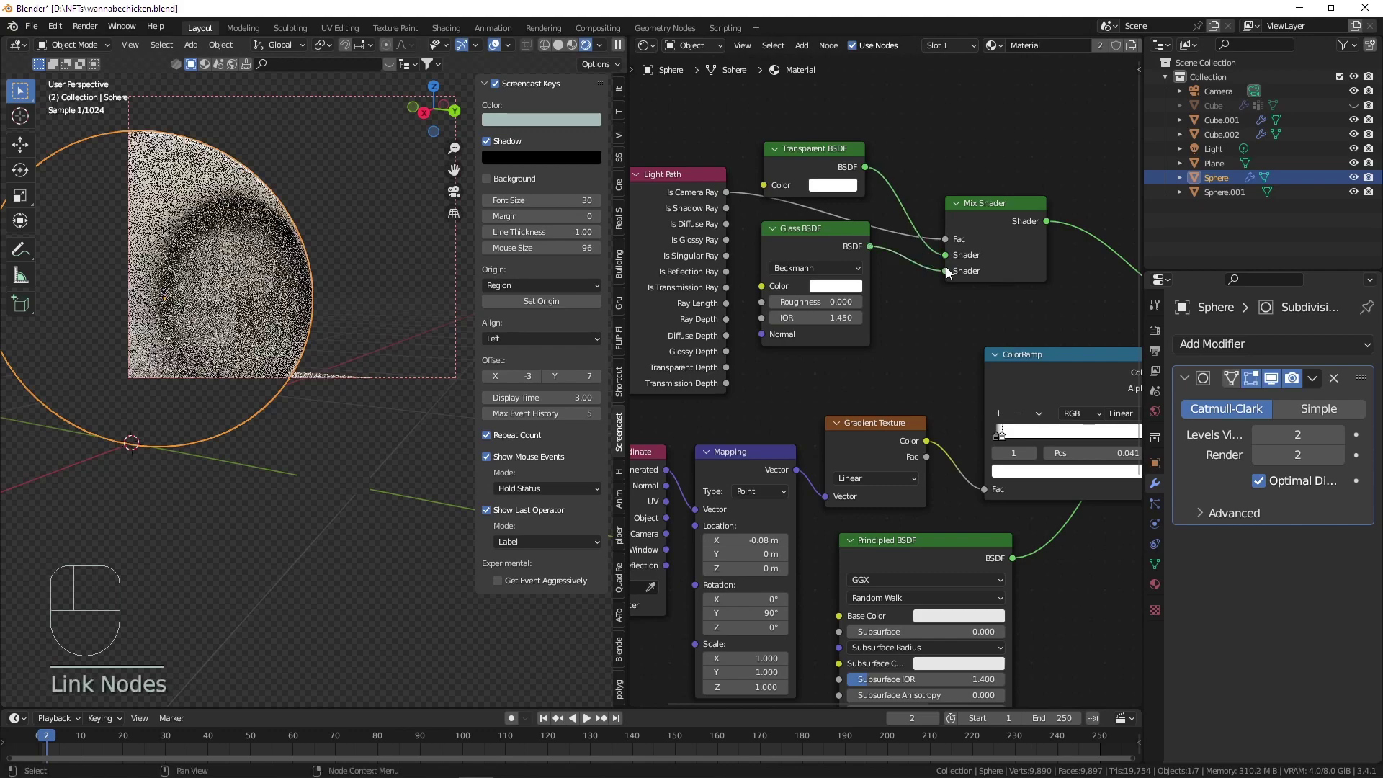
scroll(261, 241, "down", 2)
Delete the Sphere.001 object and save the file.
left_click(267, 253)
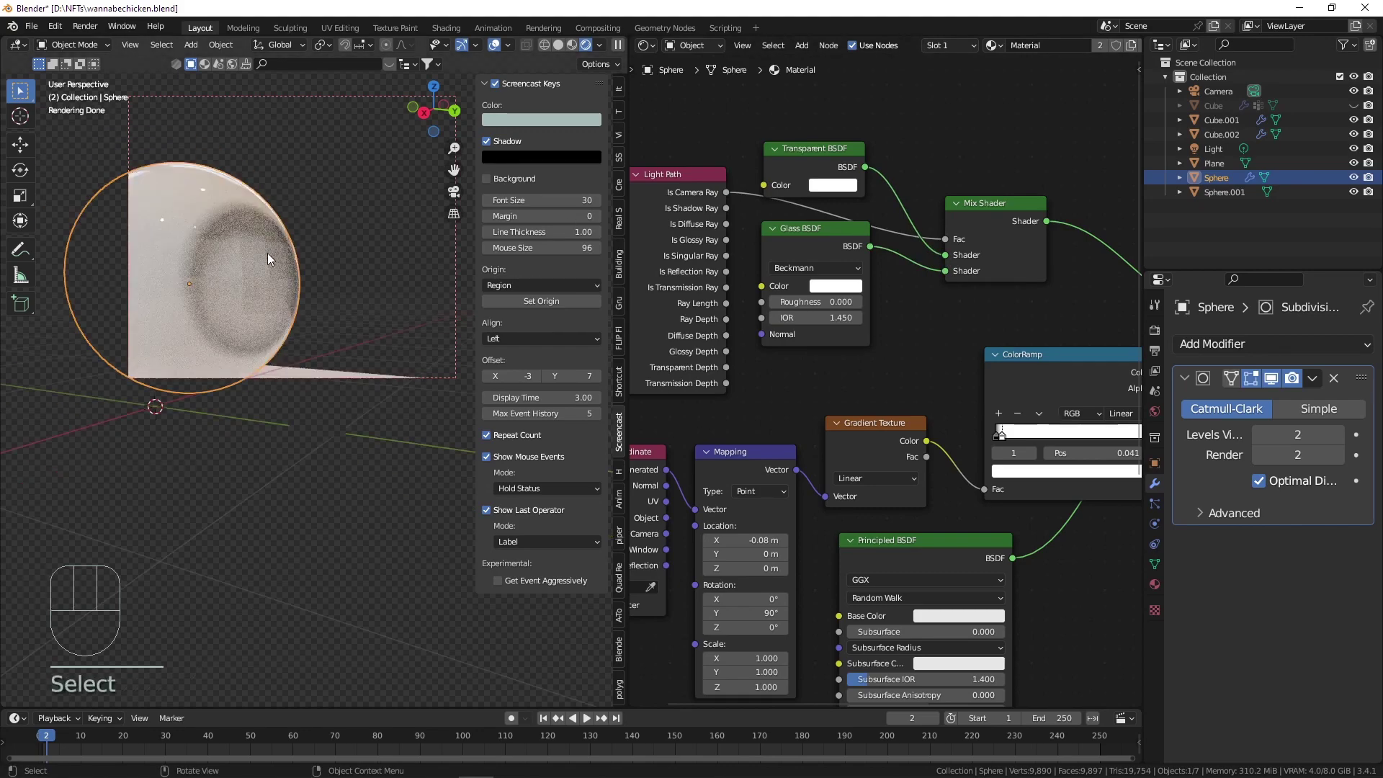
middle_click_drag(245, 253, 330, 263)
key("Delete")
key("ctrl+s")
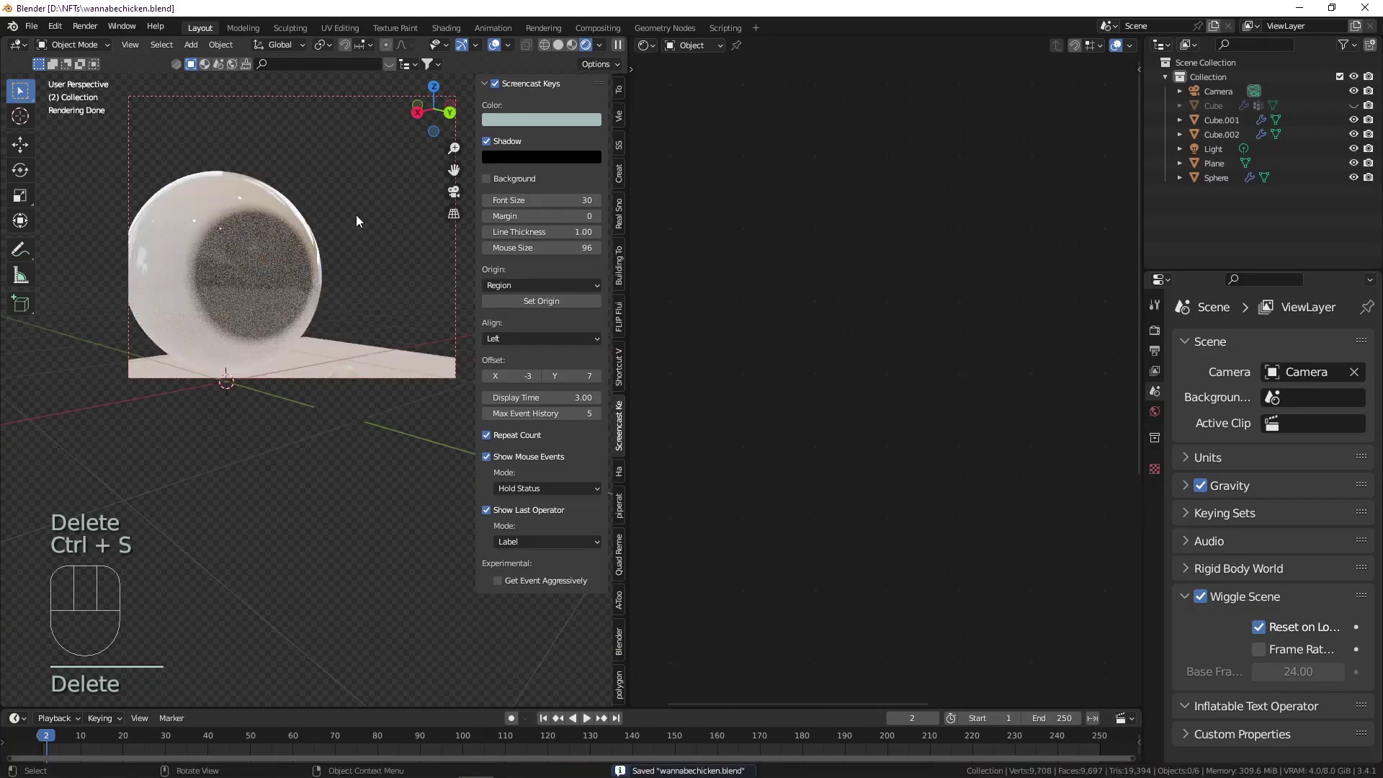
In solid shading, select the two rings of faces around the front pole of the eye sphere in Edit Mode.
left_click(561, 44)
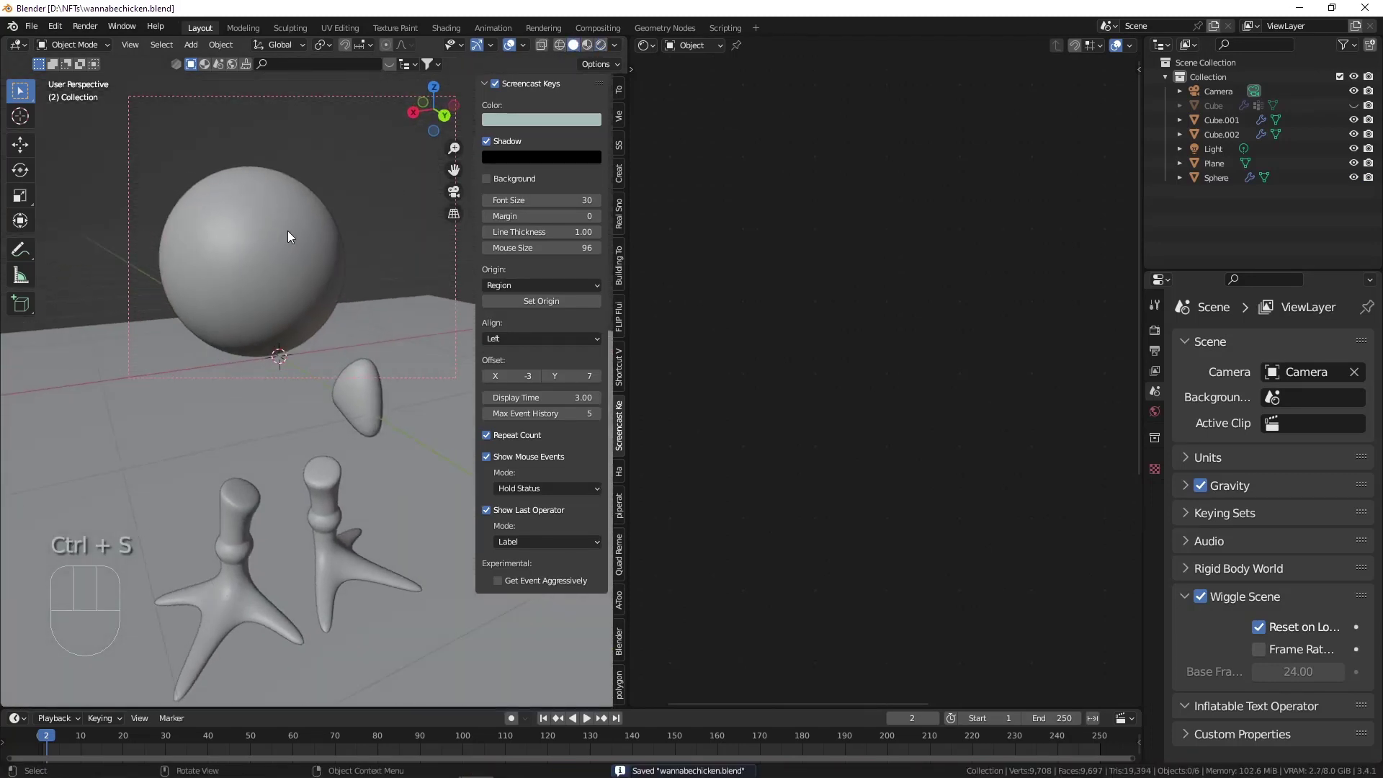
left_click(261, 231)
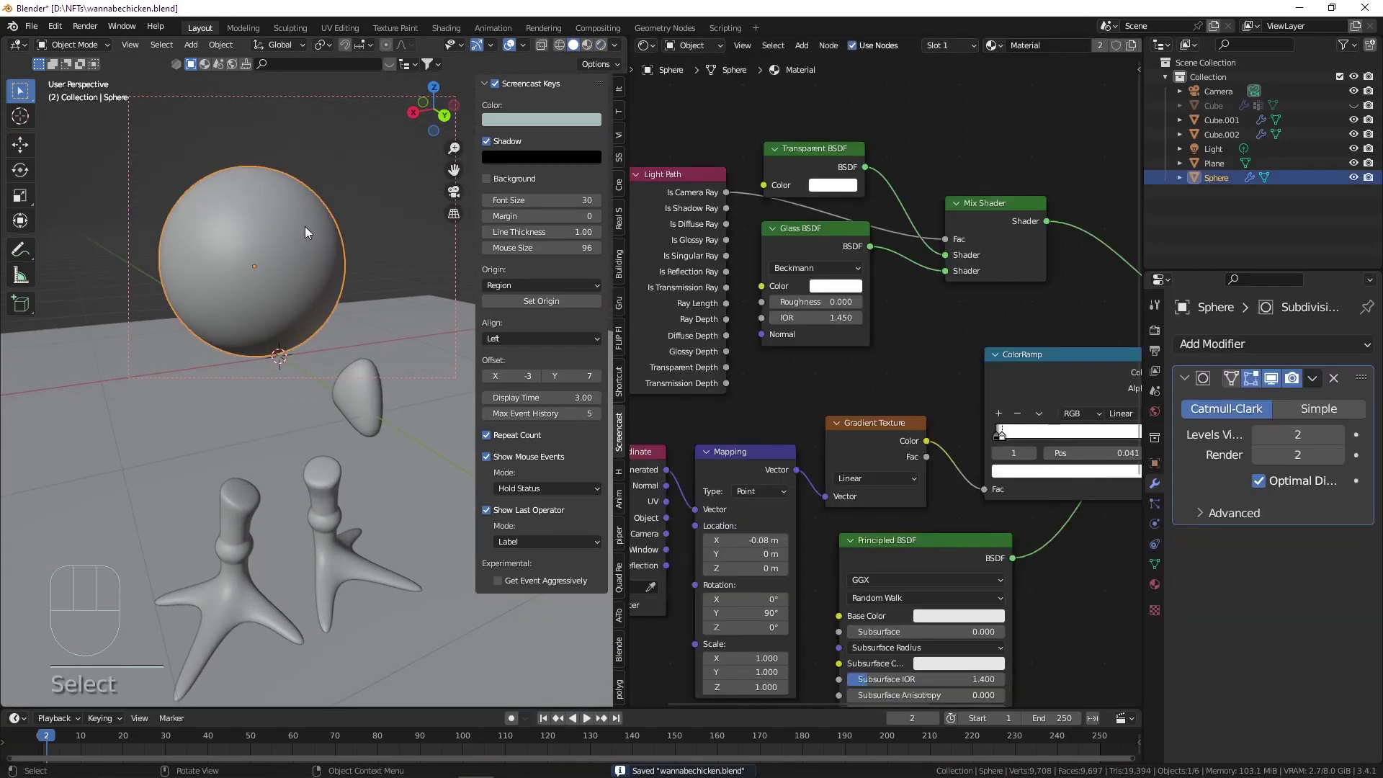
middle_click_drag(304, 226, 299, 221)
key("Tab")
scroll(295, 235, "up", 3)
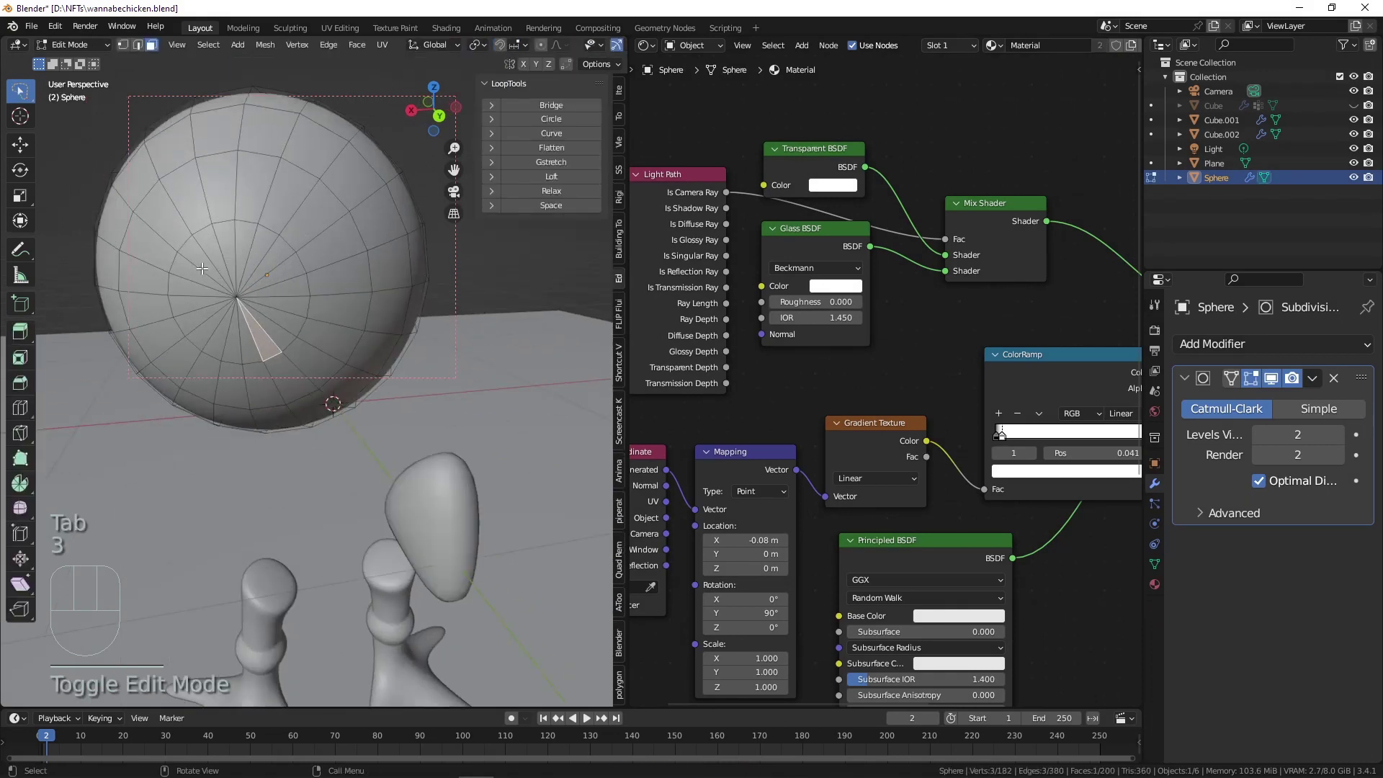
mouse_move(226, 265)
left_mouse_down()
mouse_move(238, 220)
mouse_move(302, 317)
mouse_move(180, 325)
mouse_move(263, 277)
left_mouse_up()
key("shift")
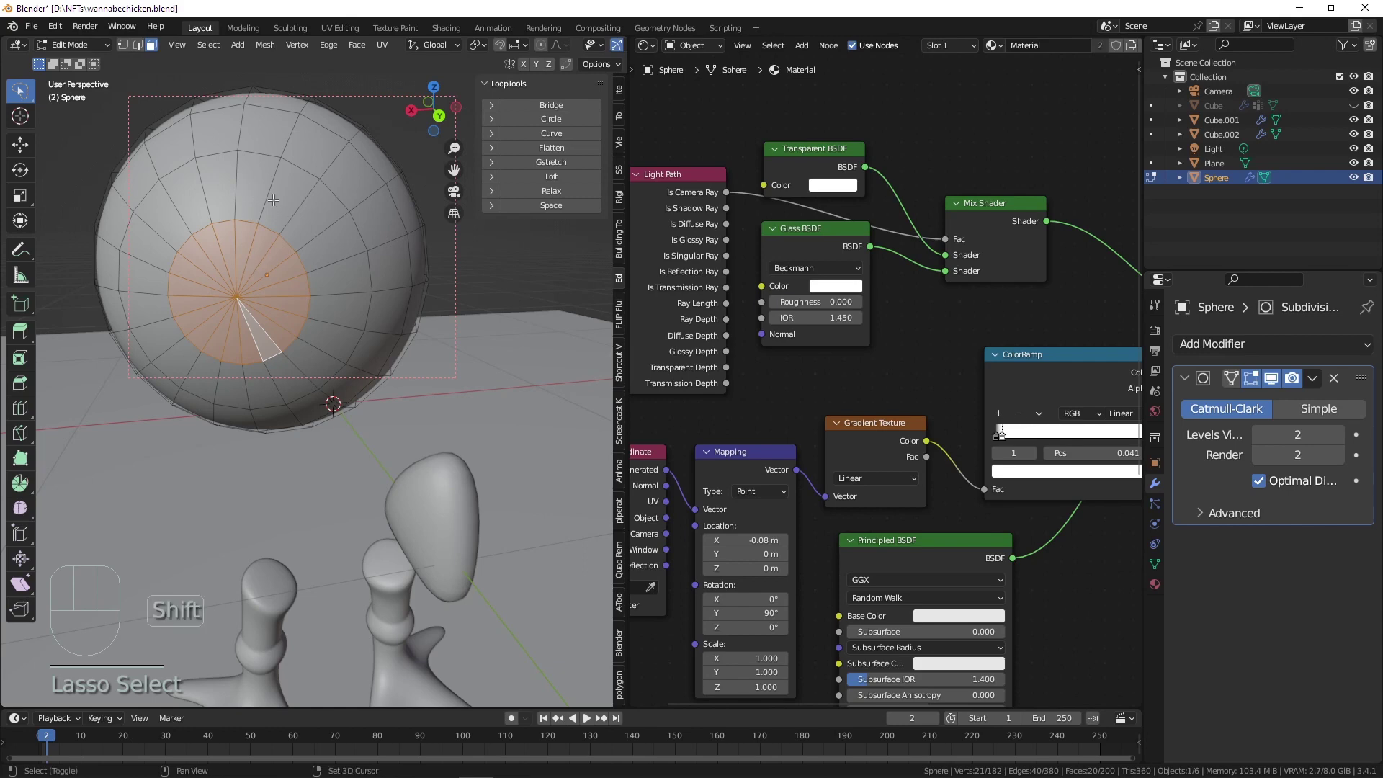
mouse_move(270, 189)
left_mouse_down("shift")
mouse_move(140, 230)
mouse_move(185, 356)
mouse_move(333, 343)
mouse_move(268, 219)
left_mouse_up("shift")
middle_click_drag(268, 219, 335, 237)
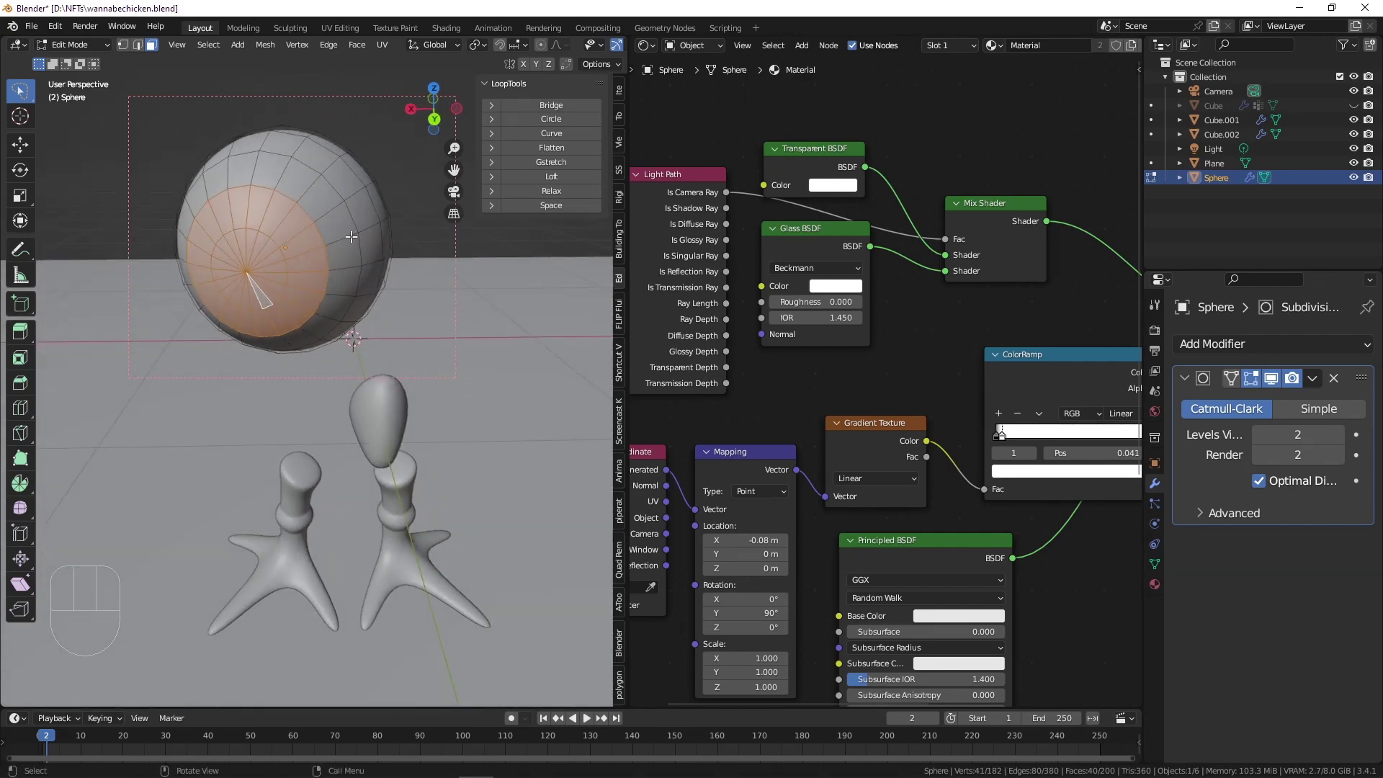
Duplicate the selected front faces in place and separate the copy into its own object.
key("shift+d")
right_click(419, 241)
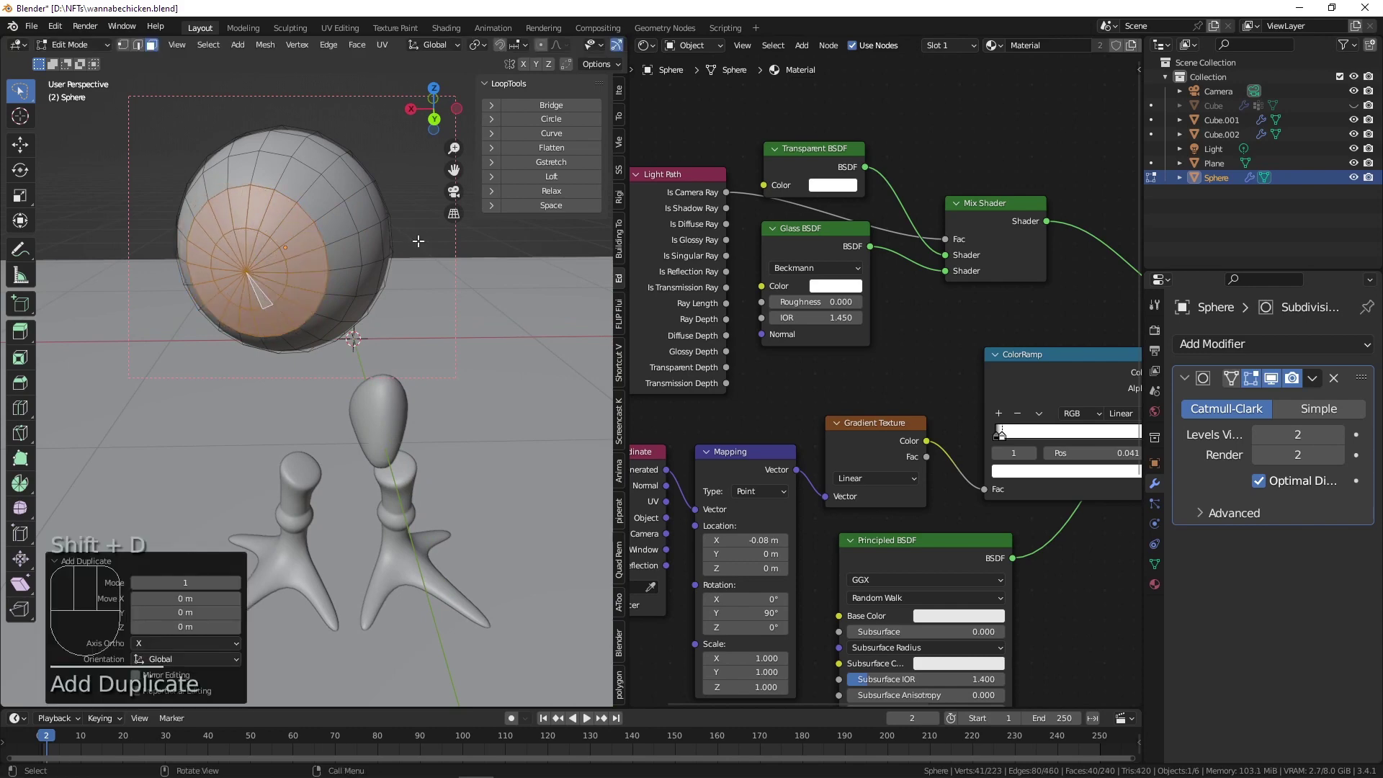
key("p")
left_click(418, 241)
middle_click_drag(403, 238, 347, 229)
key("Tab")
Move the separated front cap slightly into the eye sphere along its local Z axis.
left_click(299, 211)
left_click(298, 212)
left_click(299, 212)
key("g")
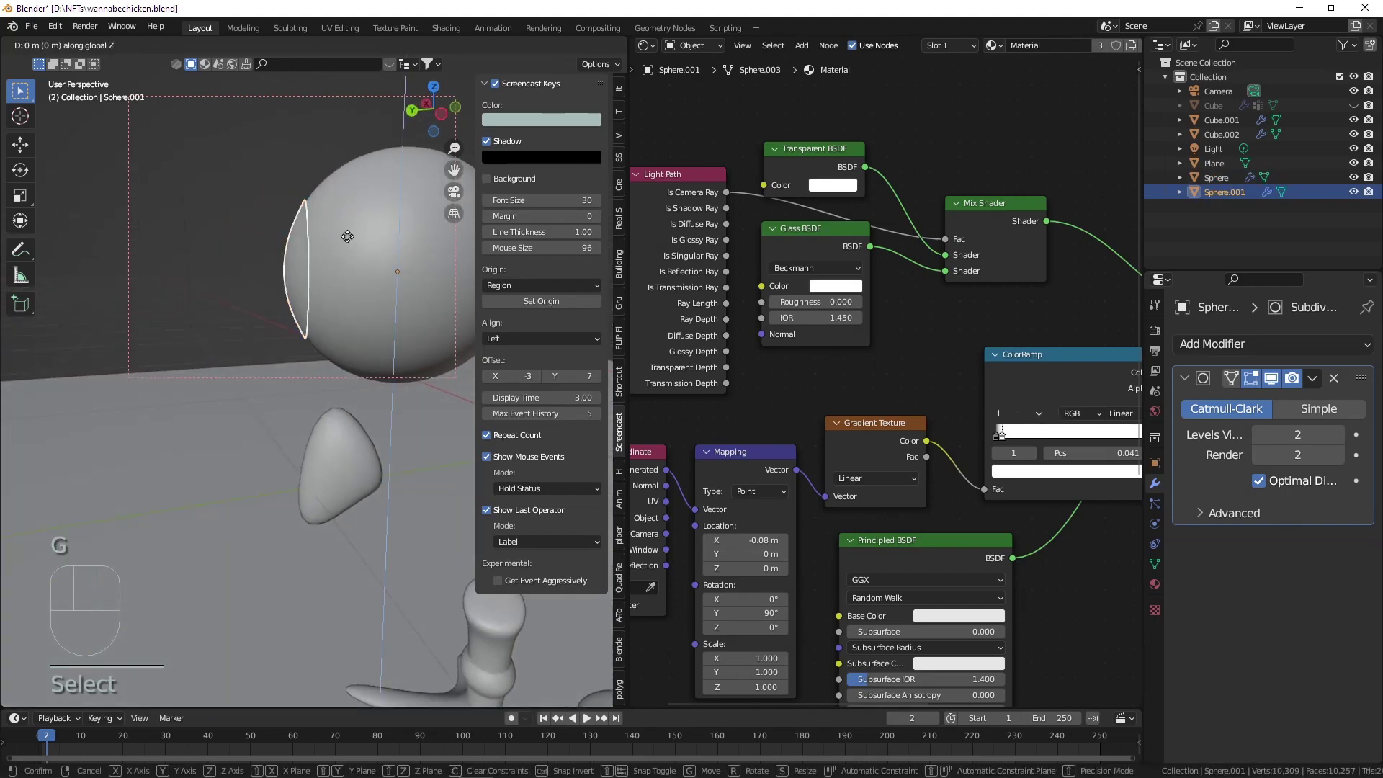
key("z")
key("z")
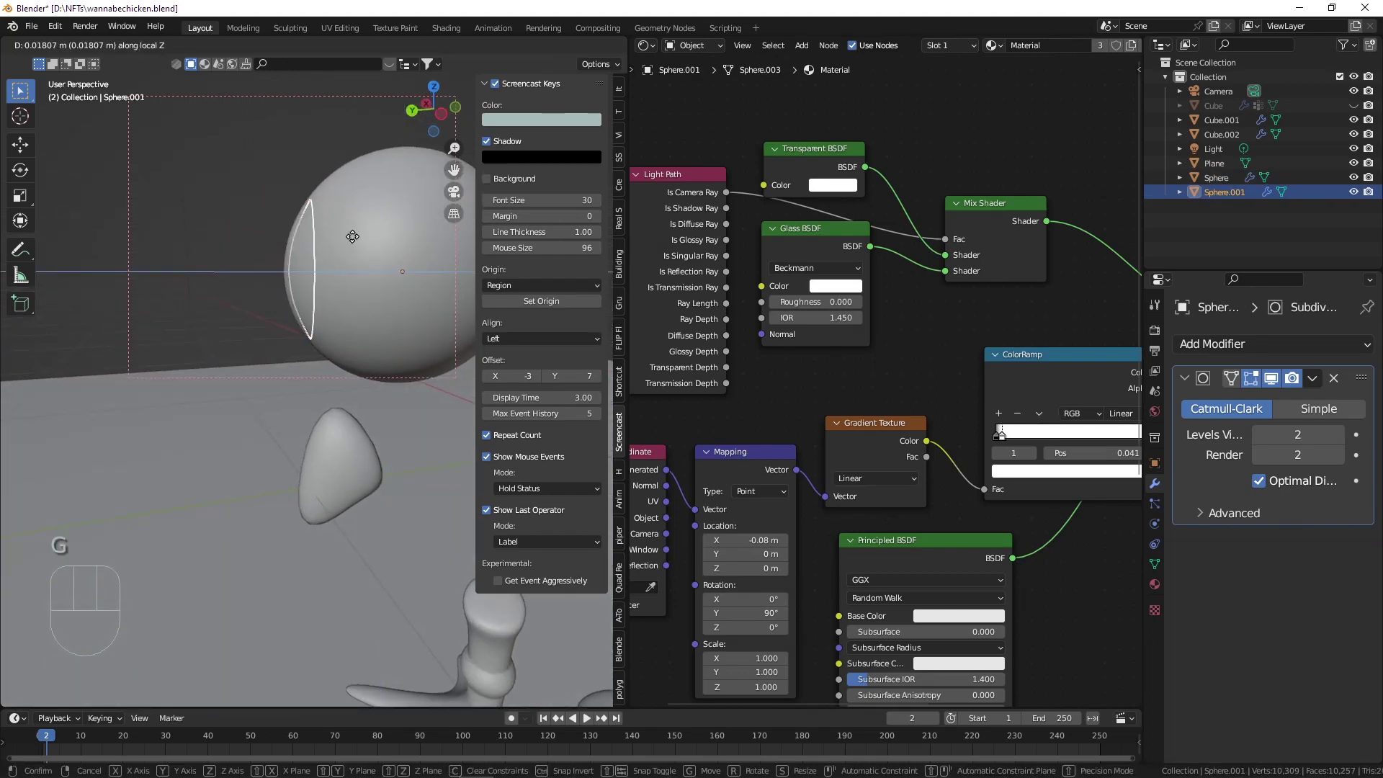
left_click(346, 233)
With X-ray on, extrude the cap's open rim about 0.024 m along local Z and scale it by about 1.106.
mouse_move(346, 234)
middle_mouse_down()
mouse_move(318, 224)
mouse_move(339, 230)
middle_mouse_up()
key("Tab")
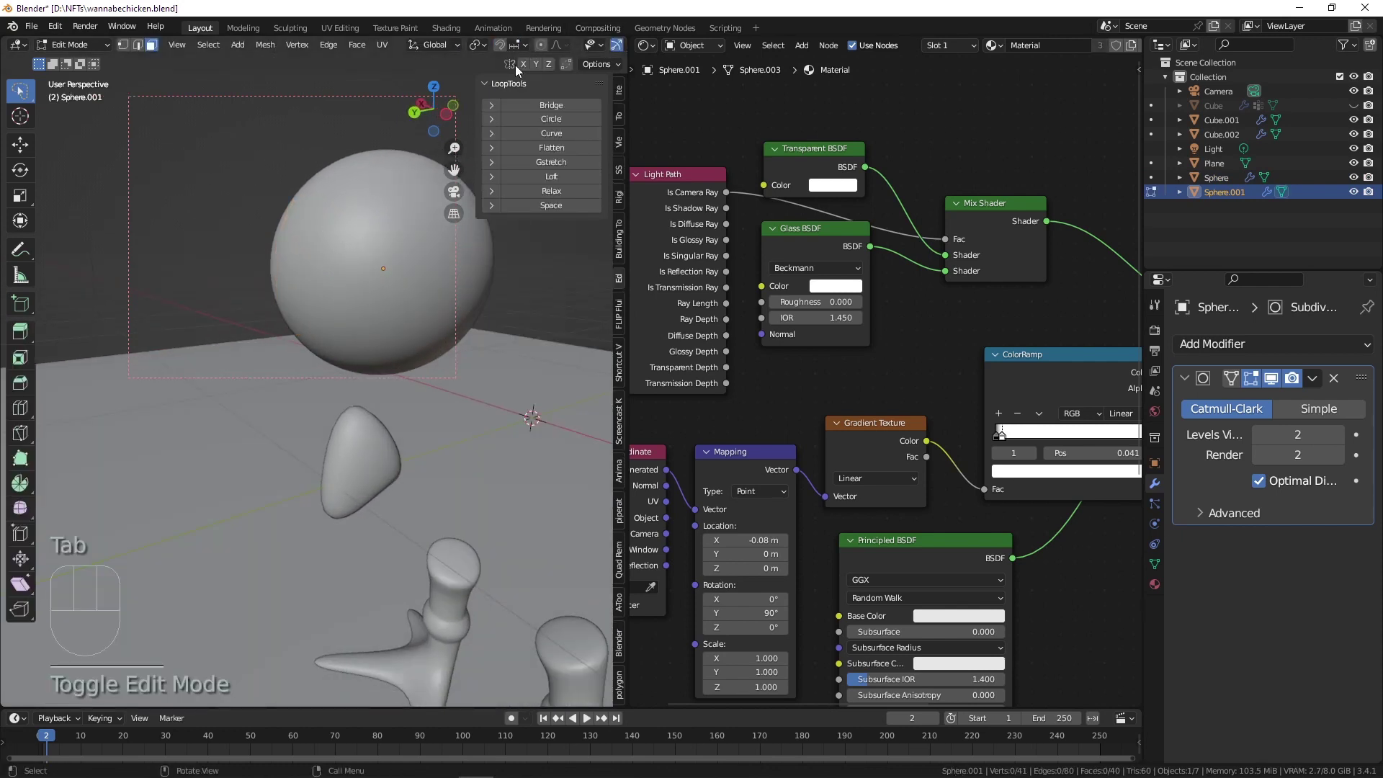
key("alt+z")
scroll(310, 186, "up", 5)
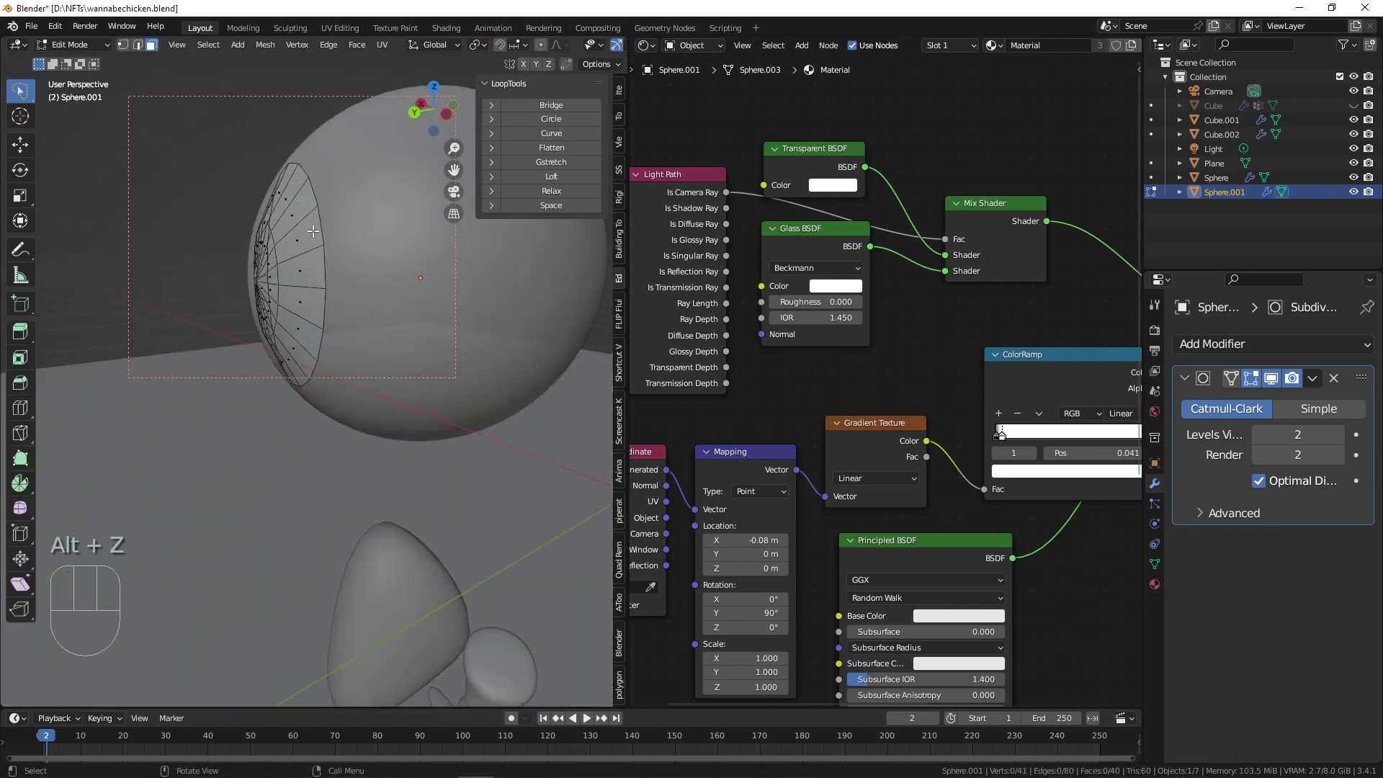
key("2")
left_click(324, 205, "alt")
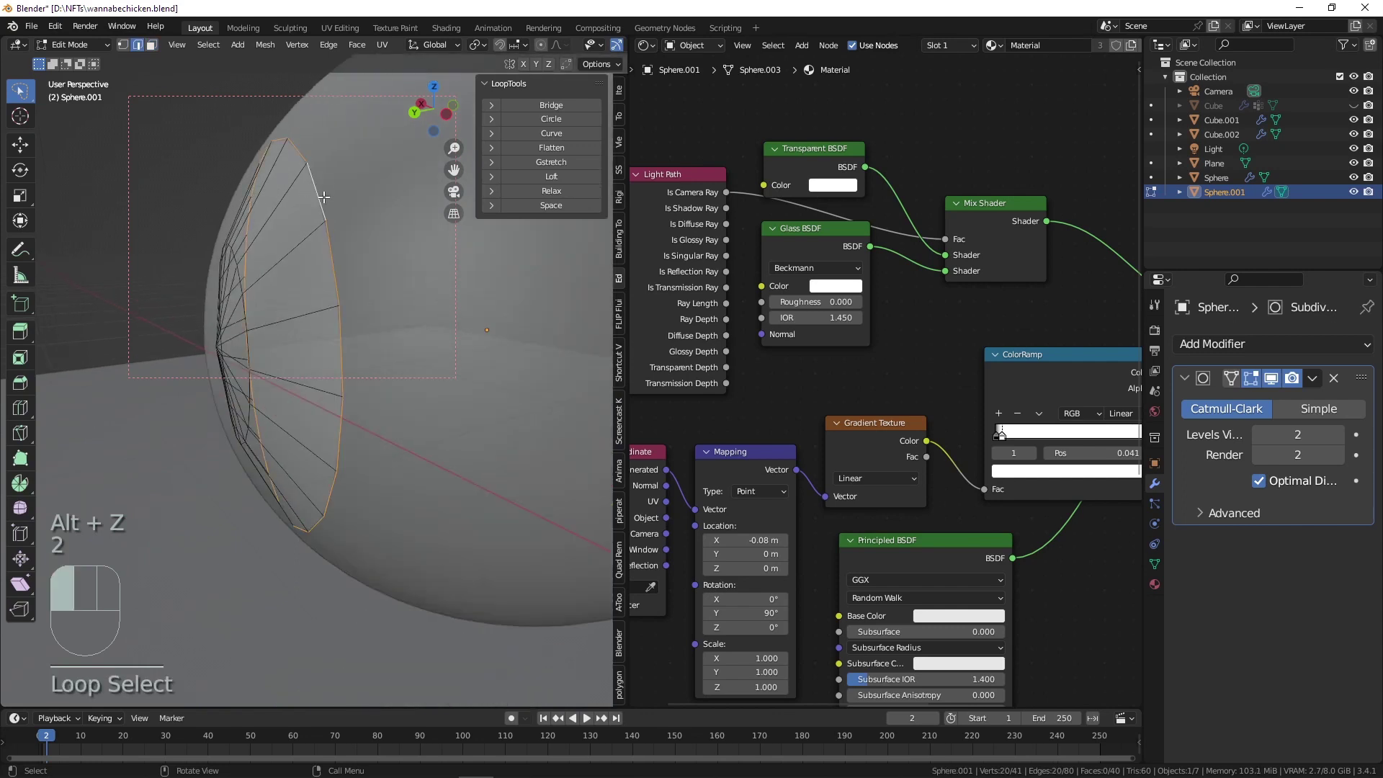
mouse_move(323, 202)
middle_mouse_down()
mouse_move(324, 180)
mouse_move(303, 195)
middle_mouse_up()
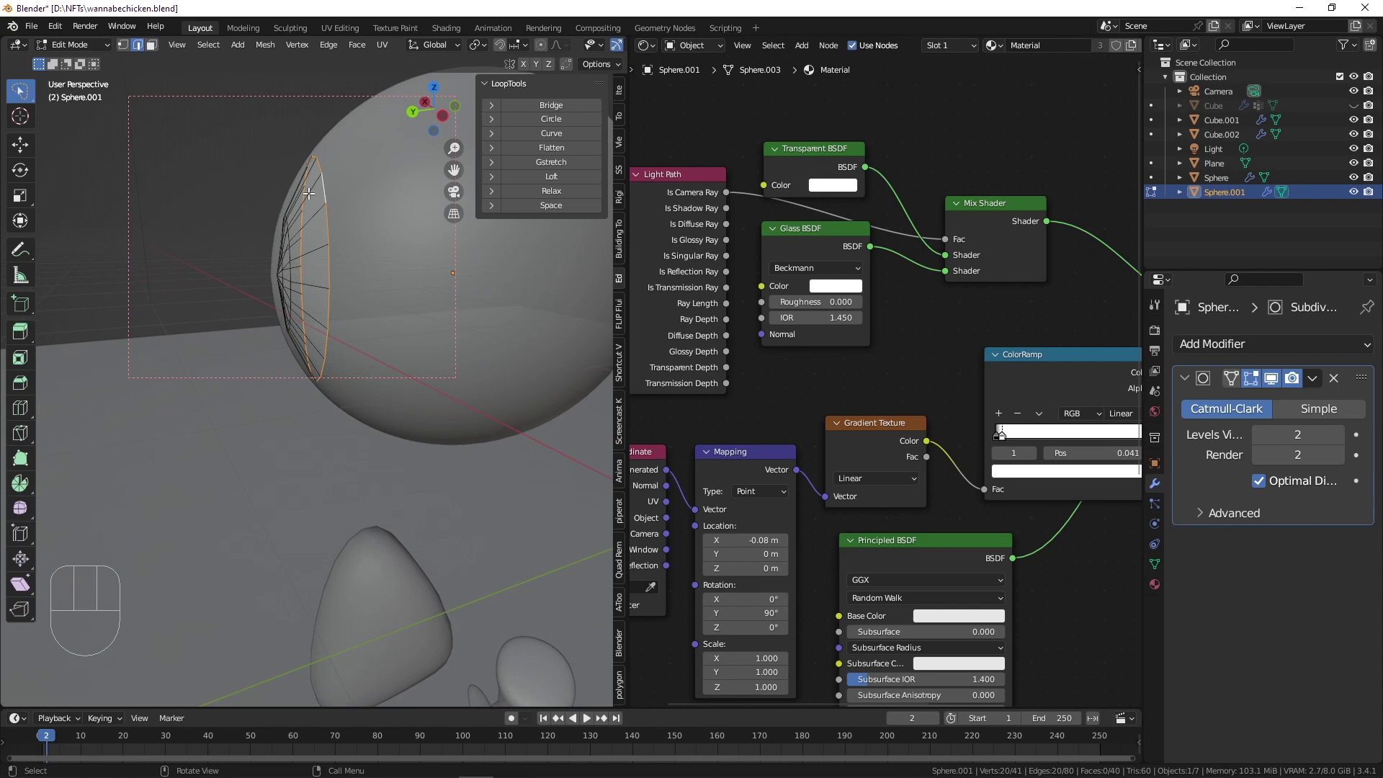
middle_click_drag(307, 186, 321, 183)
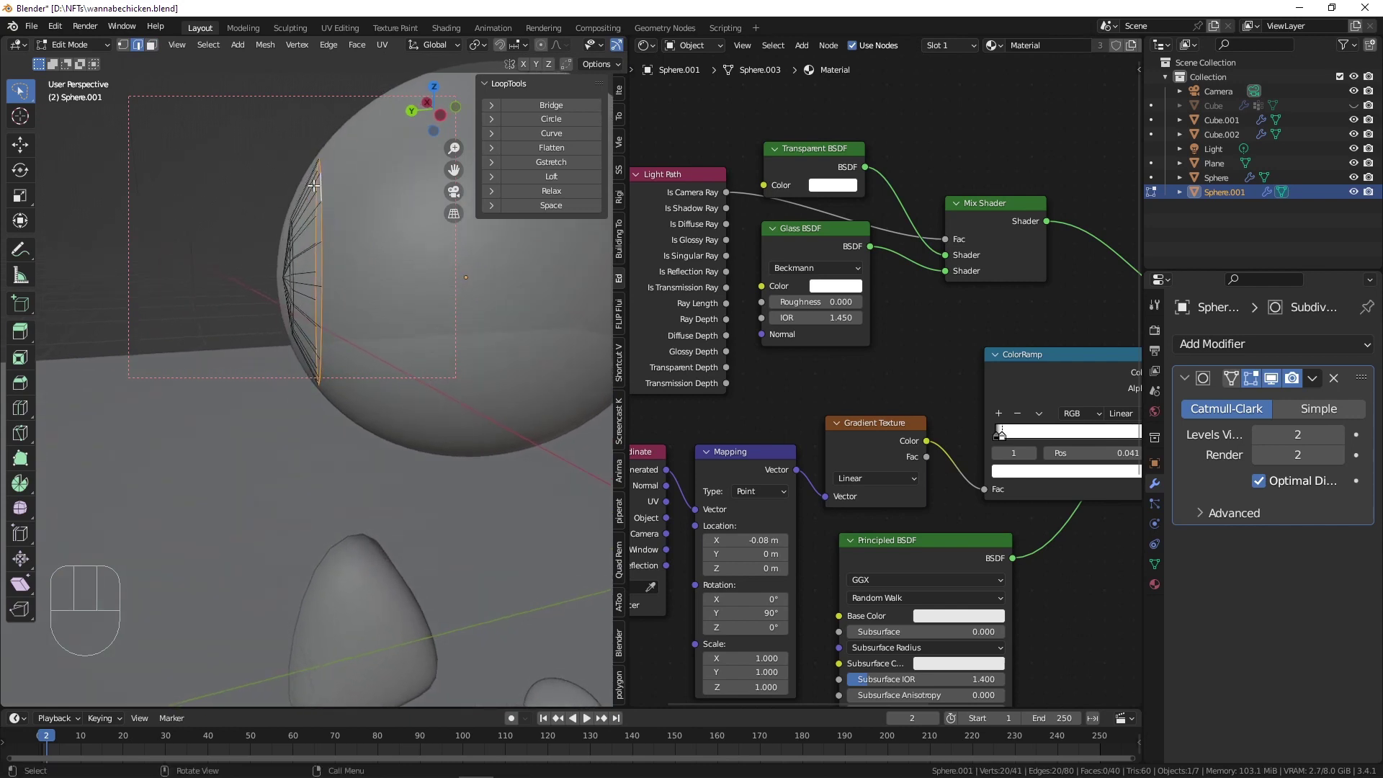
key("e")
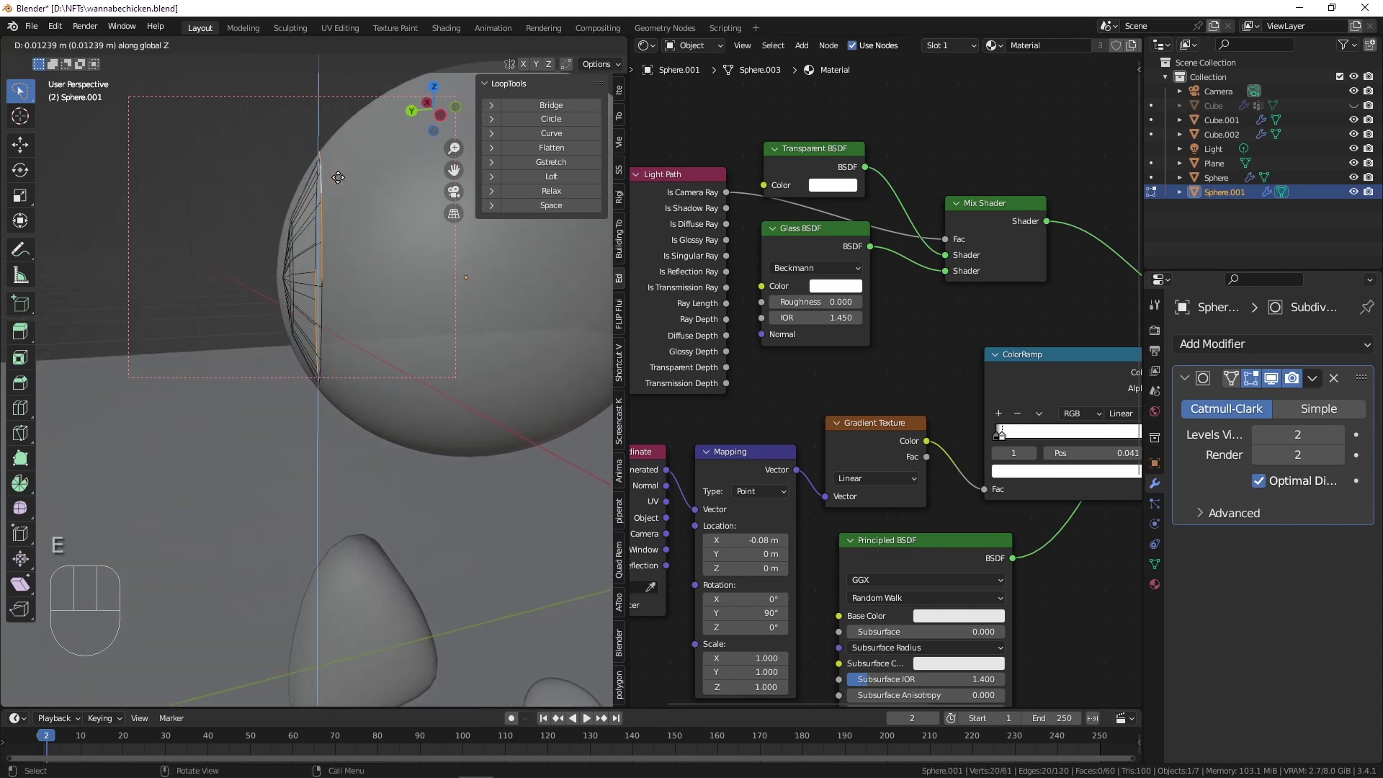
left_click(329, 175)
middle_click_drag(329, 175, 319, 210)
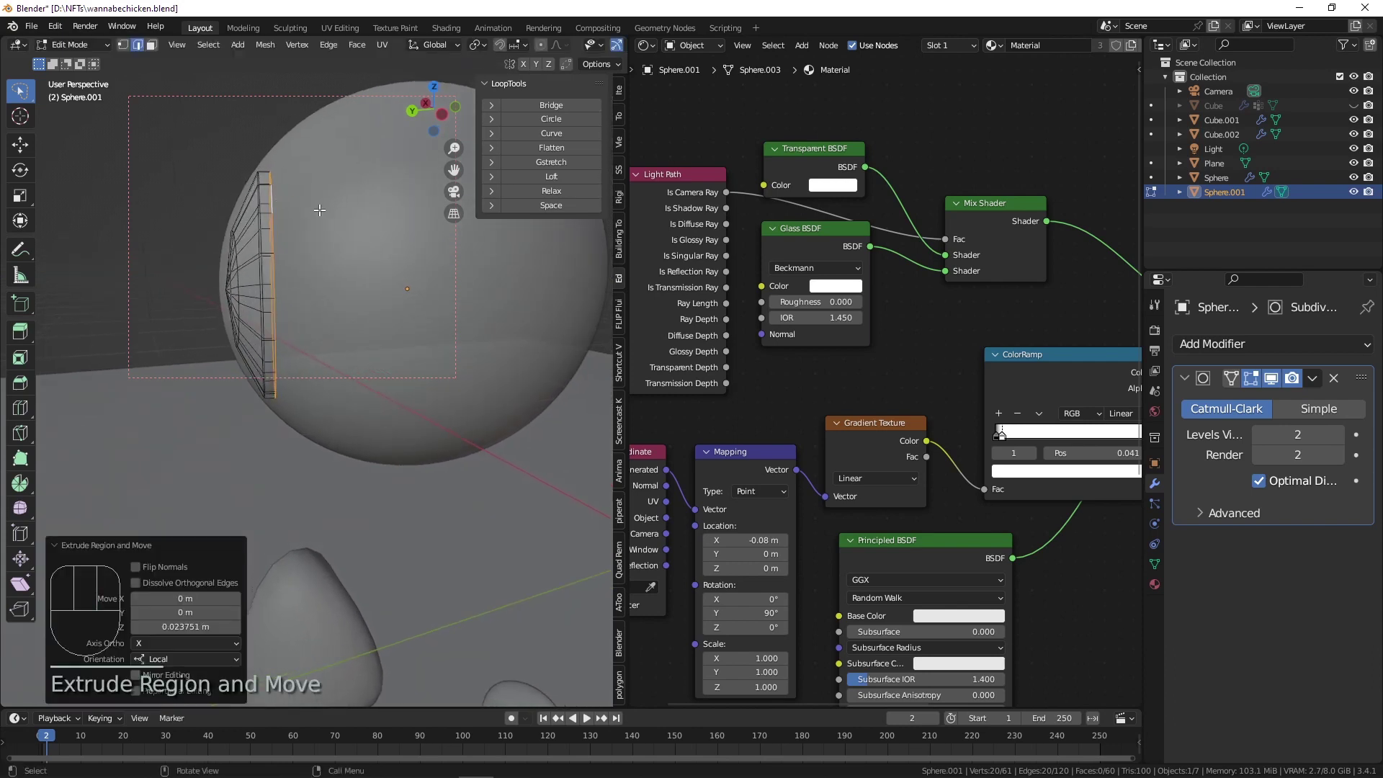
key("s")
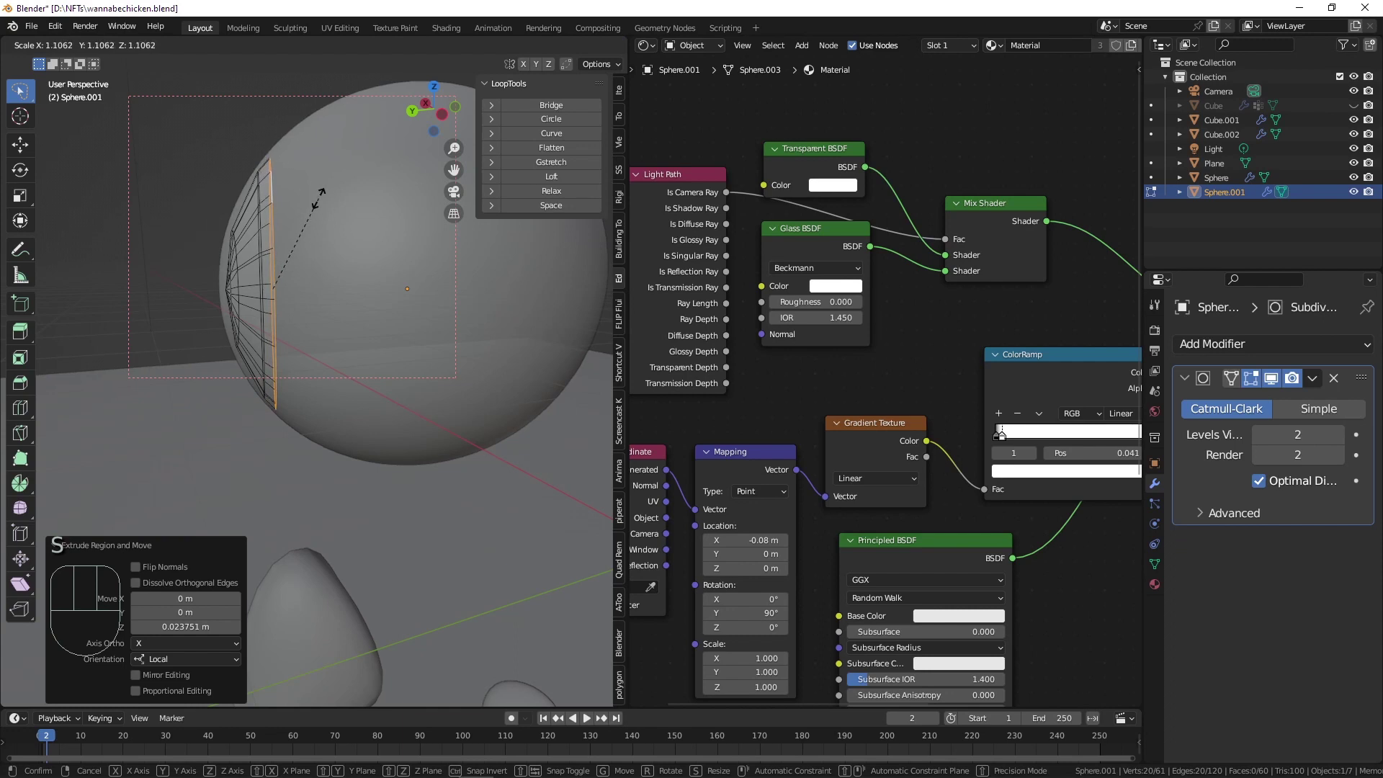
left_click(320, 192)
Extrude the cap's rim again about 0.038 m along local Z and scale it by about 1.13.
key("e")
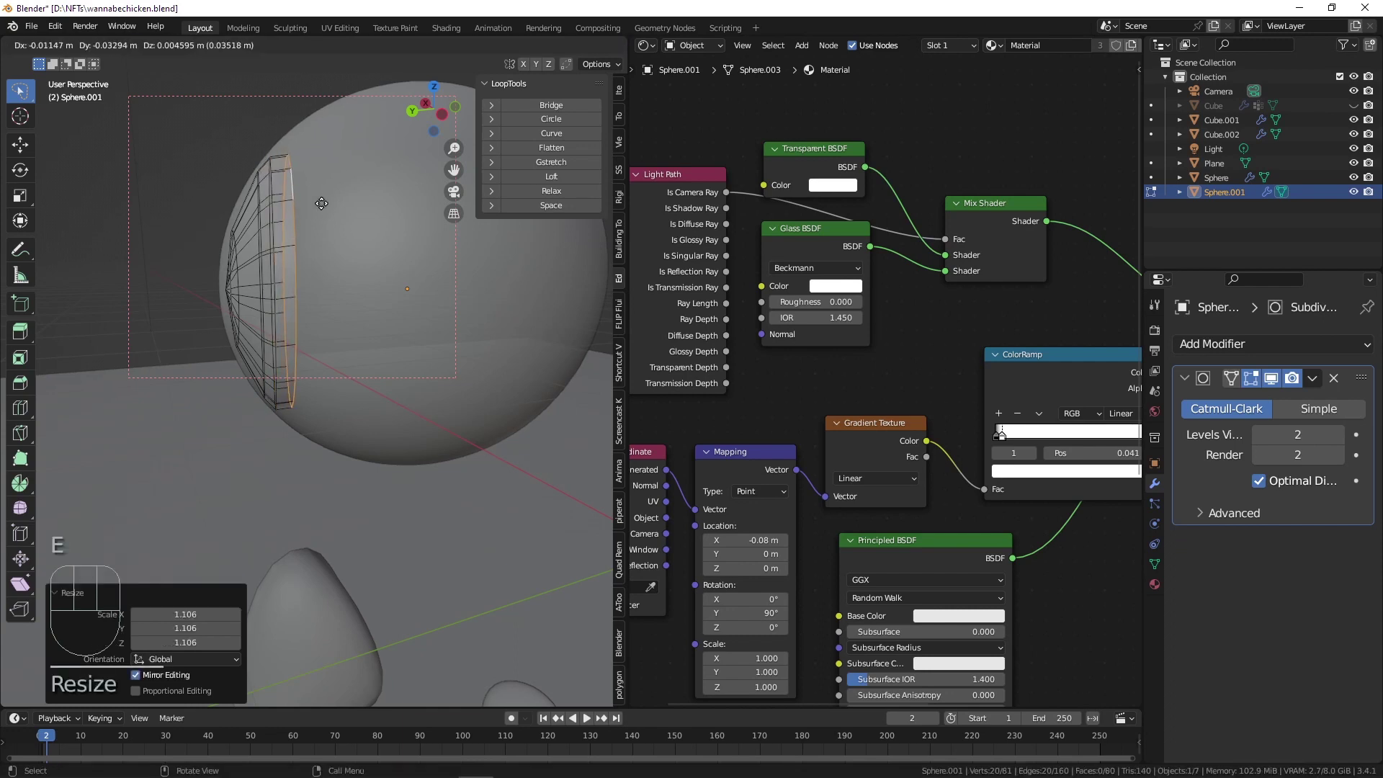
left_click(325, 204)
key("s")
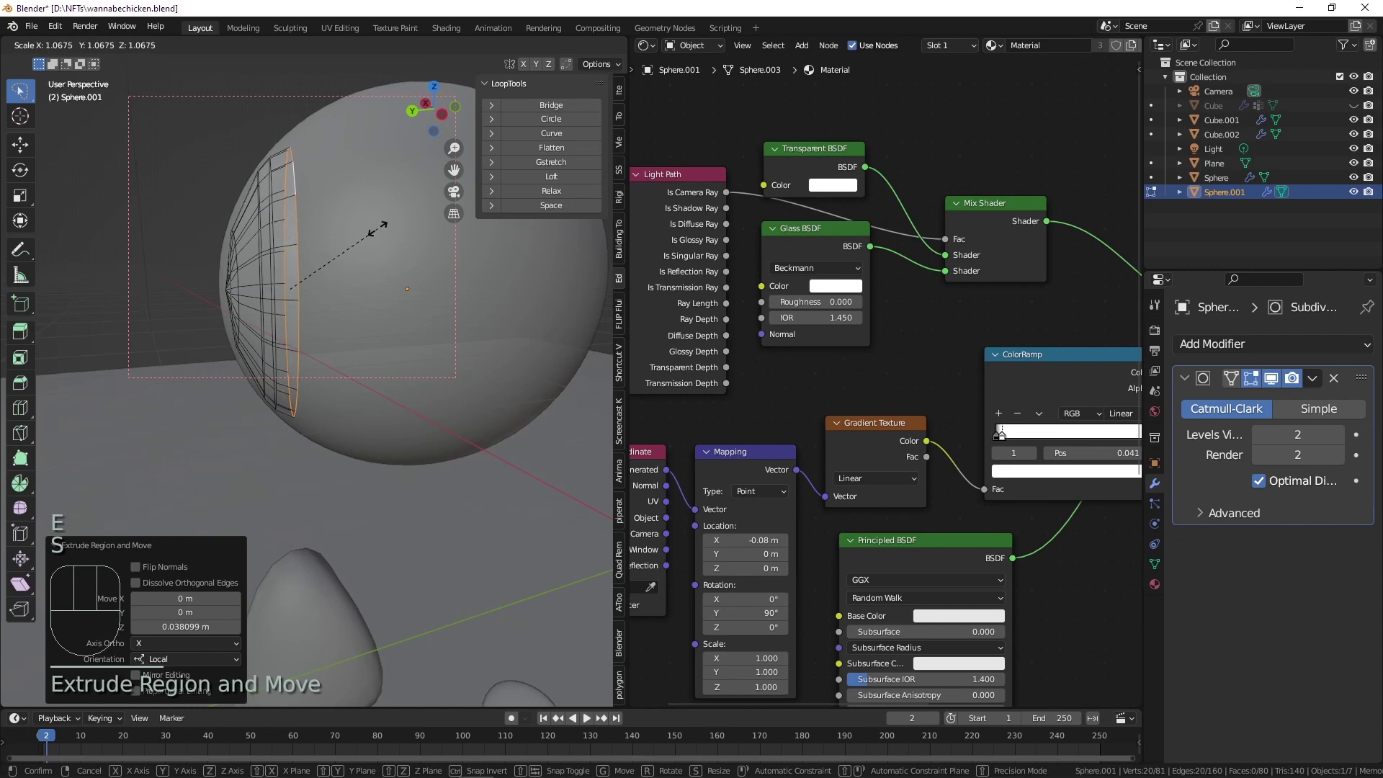
left_click(386, 229)
Delete the innermost ring of triangular faces at the center of the cap to open a pupil hole.
mouse_move(295, 222)
middle_mouse_down("shift")
mouse_move(330, 216)
mouse_move(345, 252)
mouse_move(331, 259)
middle_mouse_up("shift")
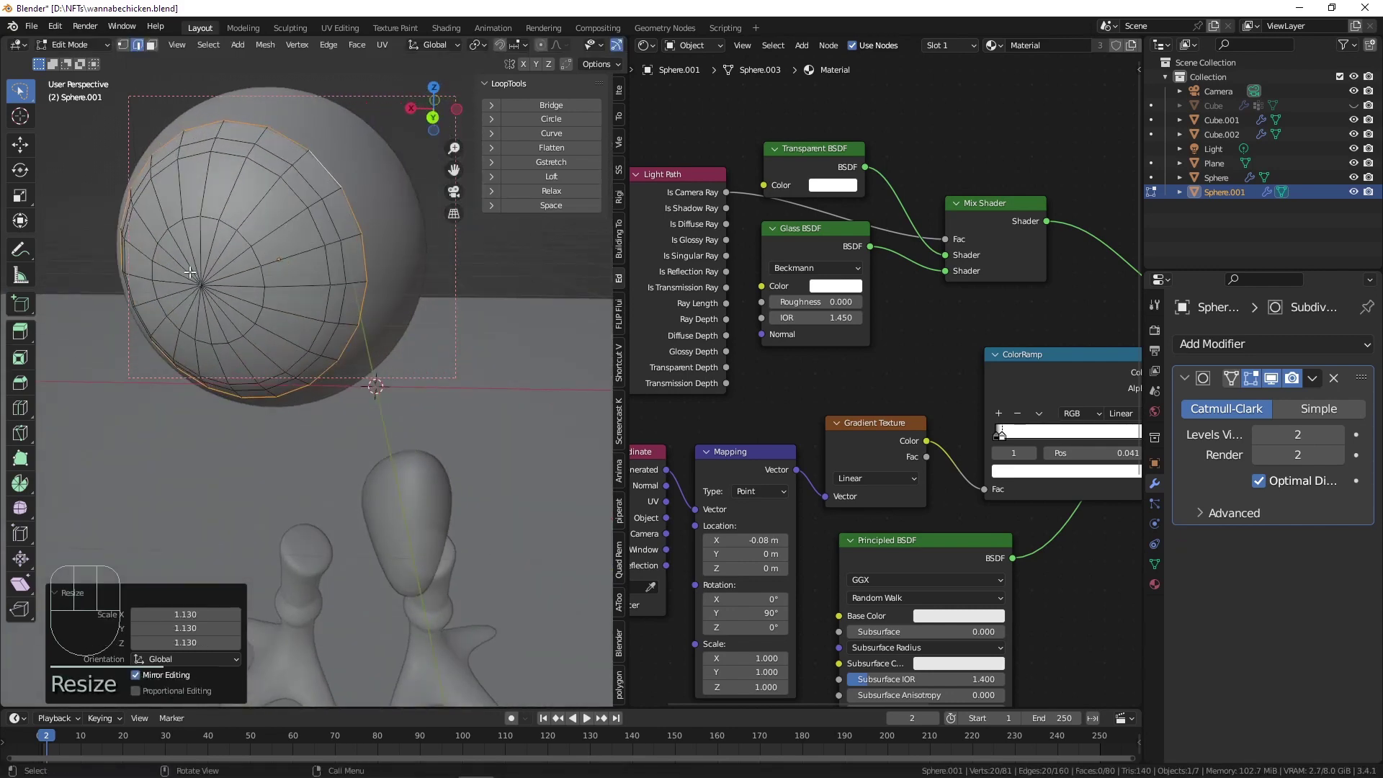
left_click_drag(181, 262, 220, 286)
mouse_move(220, 253)
left_mouse_down()
mouse_move(183, 275)
mouse_move(224, 282)
mouse_move(191, 258)
mouse_move(175, 279)
mouse_move(165, 245)
left_mouse_up()
key("3")
left_click(179, 258, "alt")
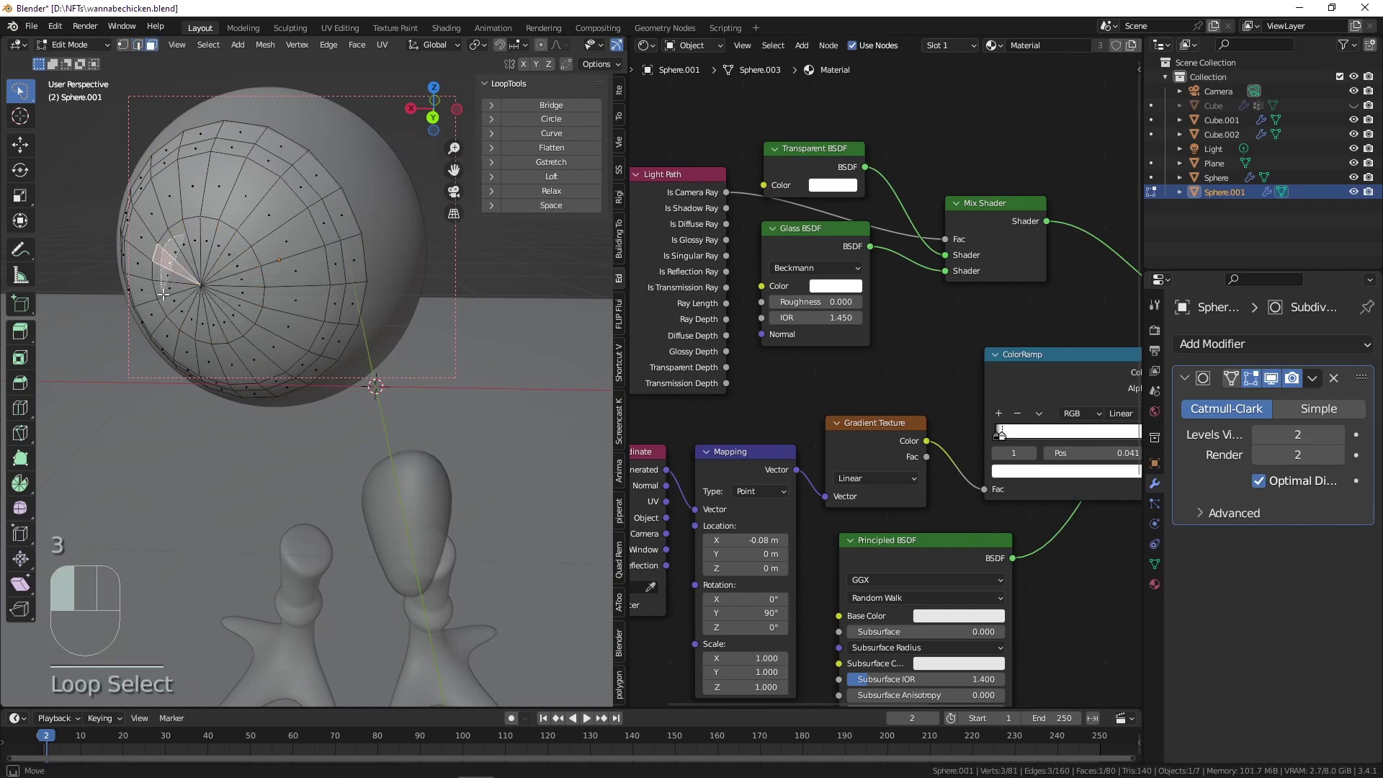
left_click_drag(204, 332, 255, 300)
left_click_drag(234, 245, 232, 245)
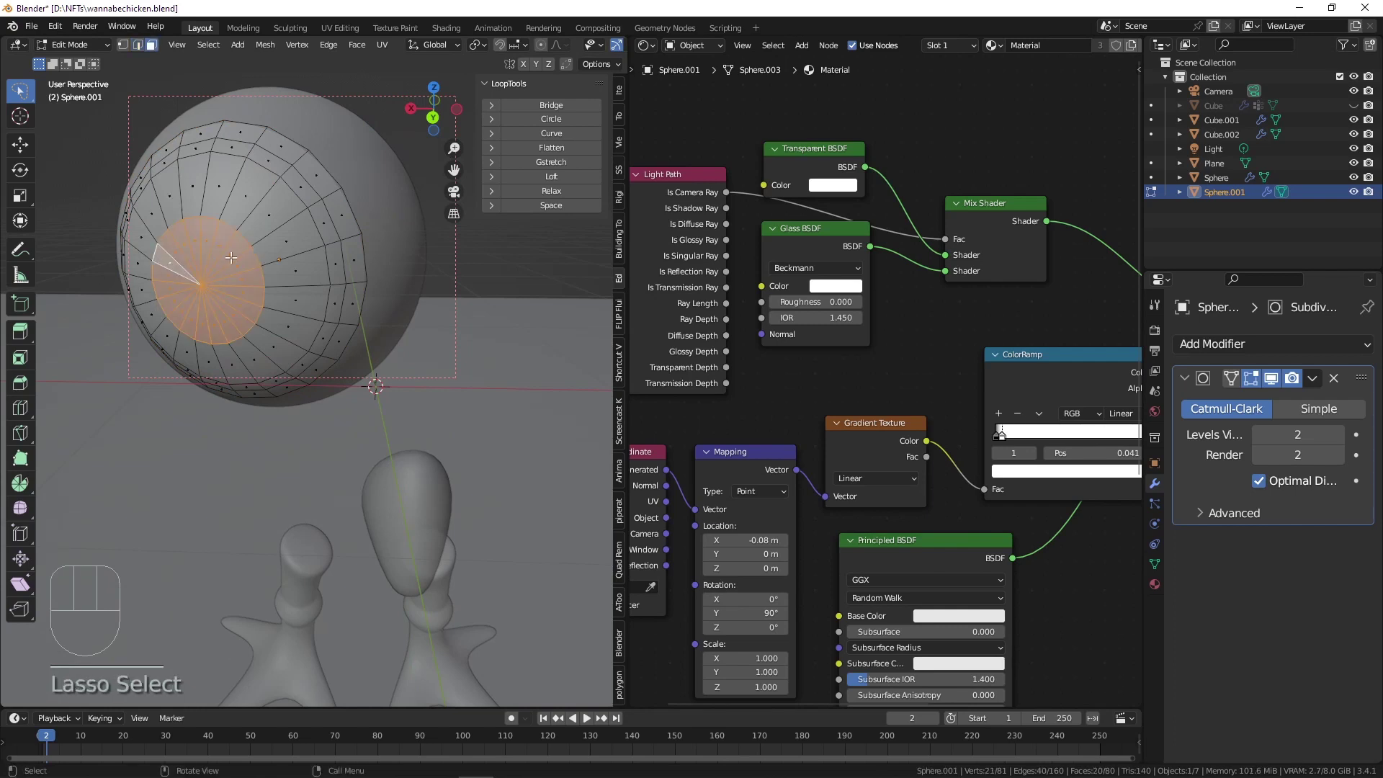
middle_click_drag(232, 245, 216, 244)
key("Delete")
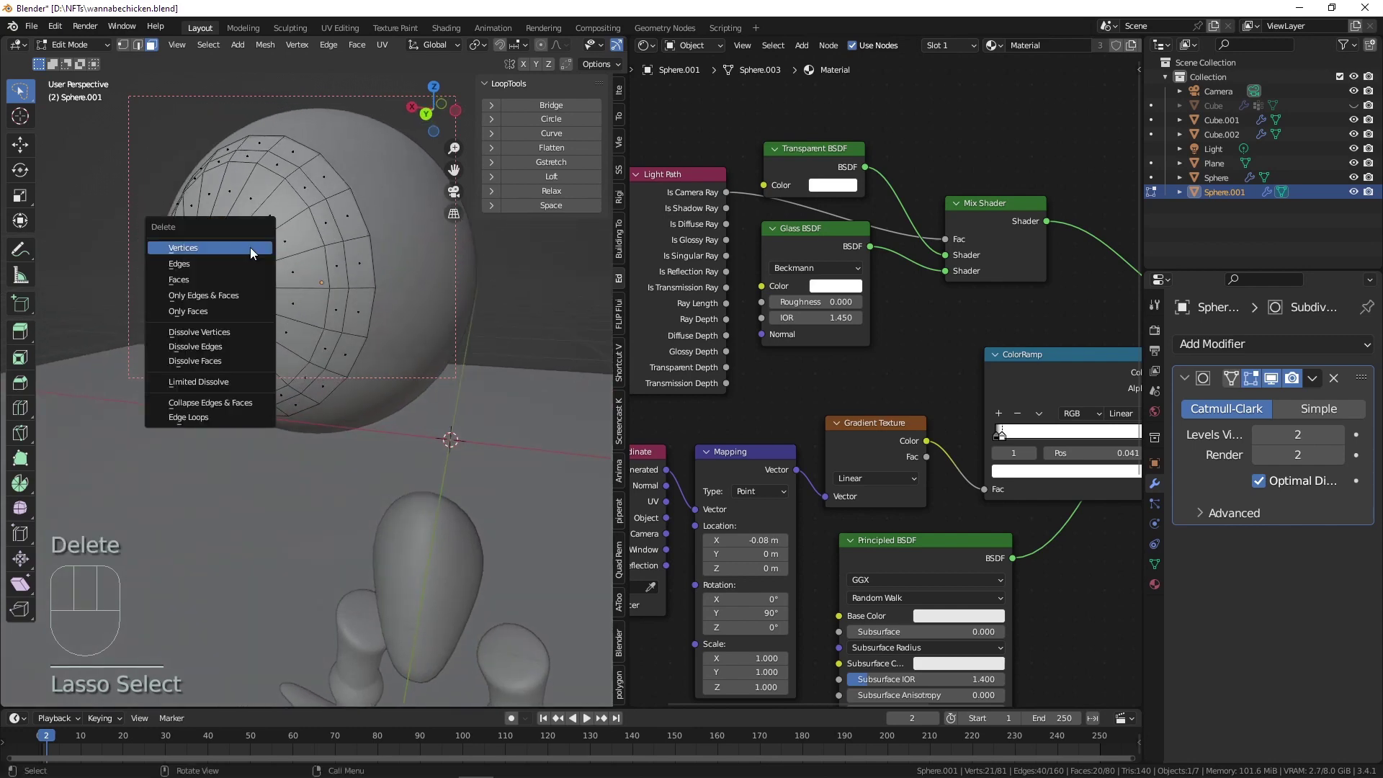
left_click(219, 275)
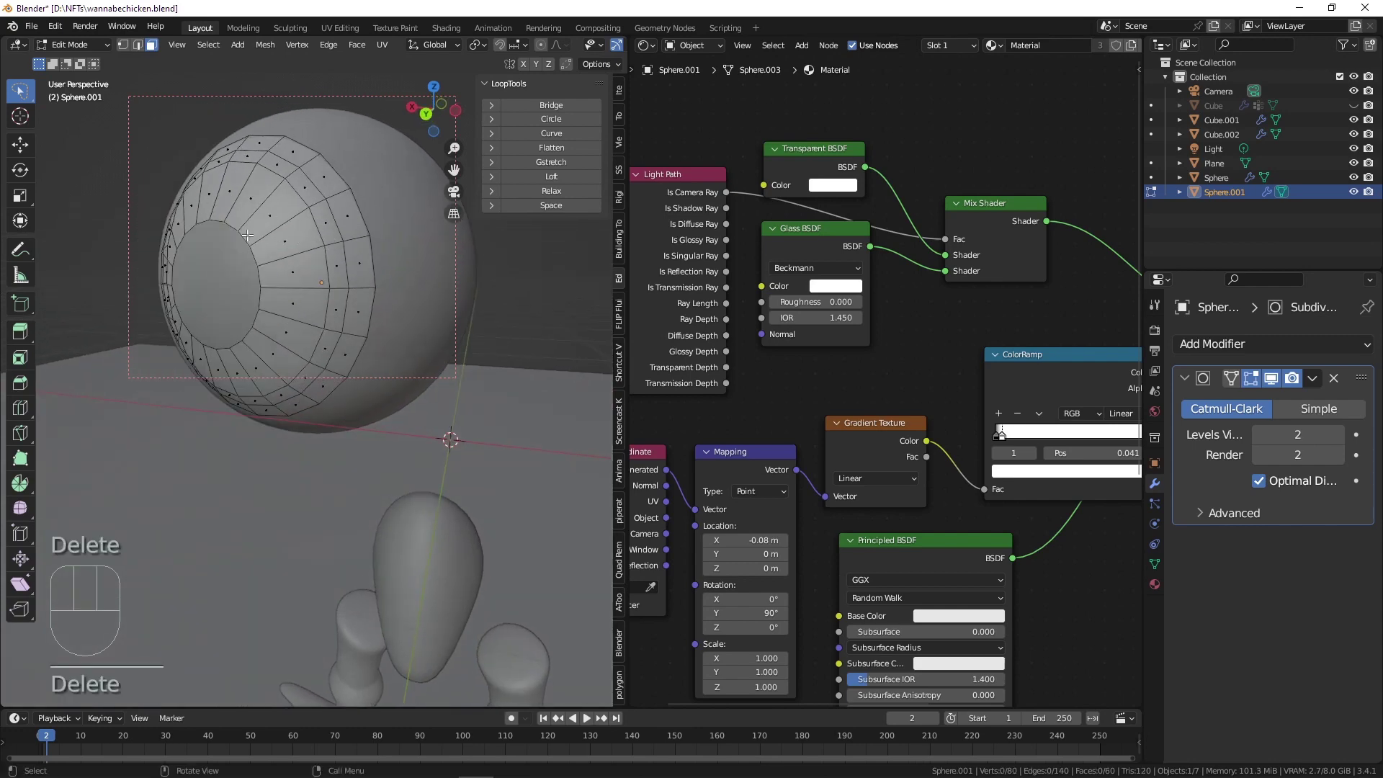
Extrude the edge loop of the pupil hole and scale it inward to about 0.702.
key("2")
left_click(245, 240, "alt")
middle_click_drag(245, 240, 368, 216)
key("e")
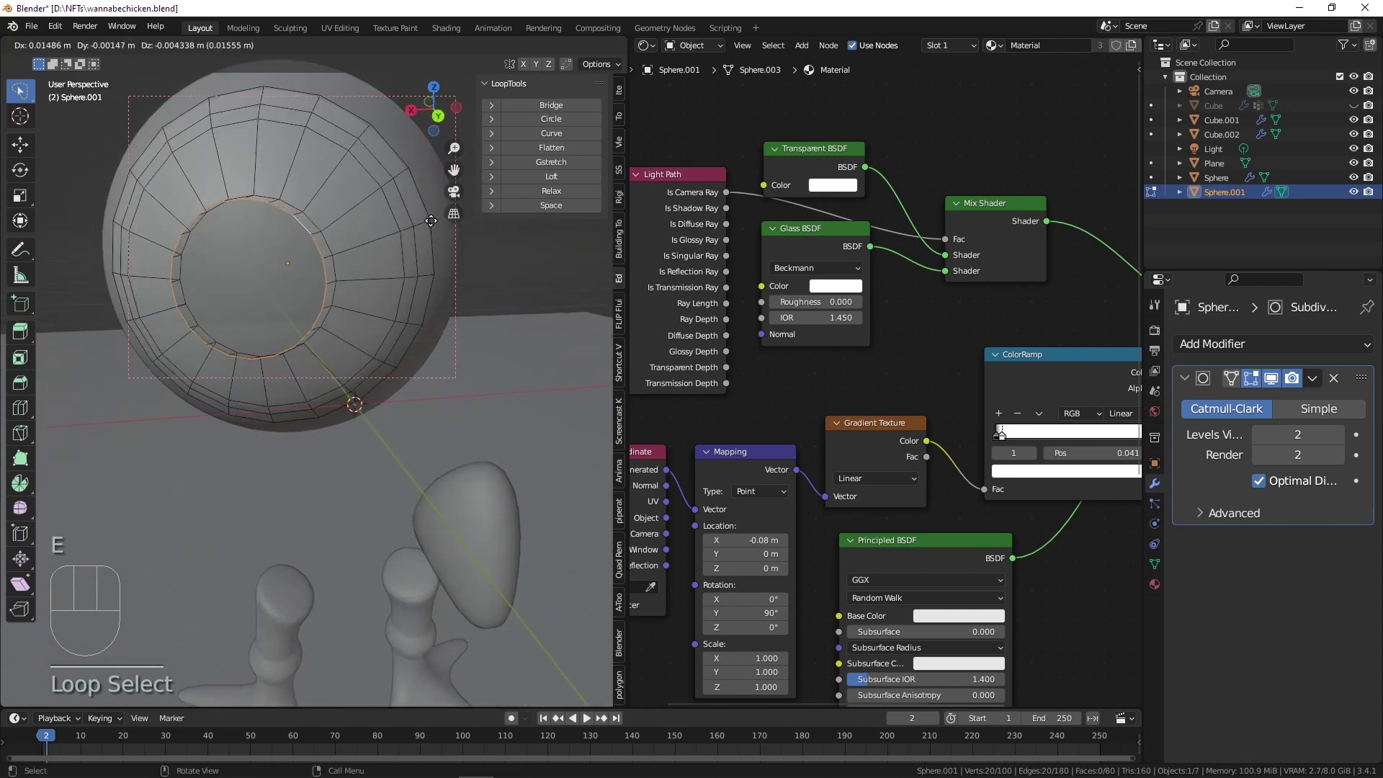
key("s")
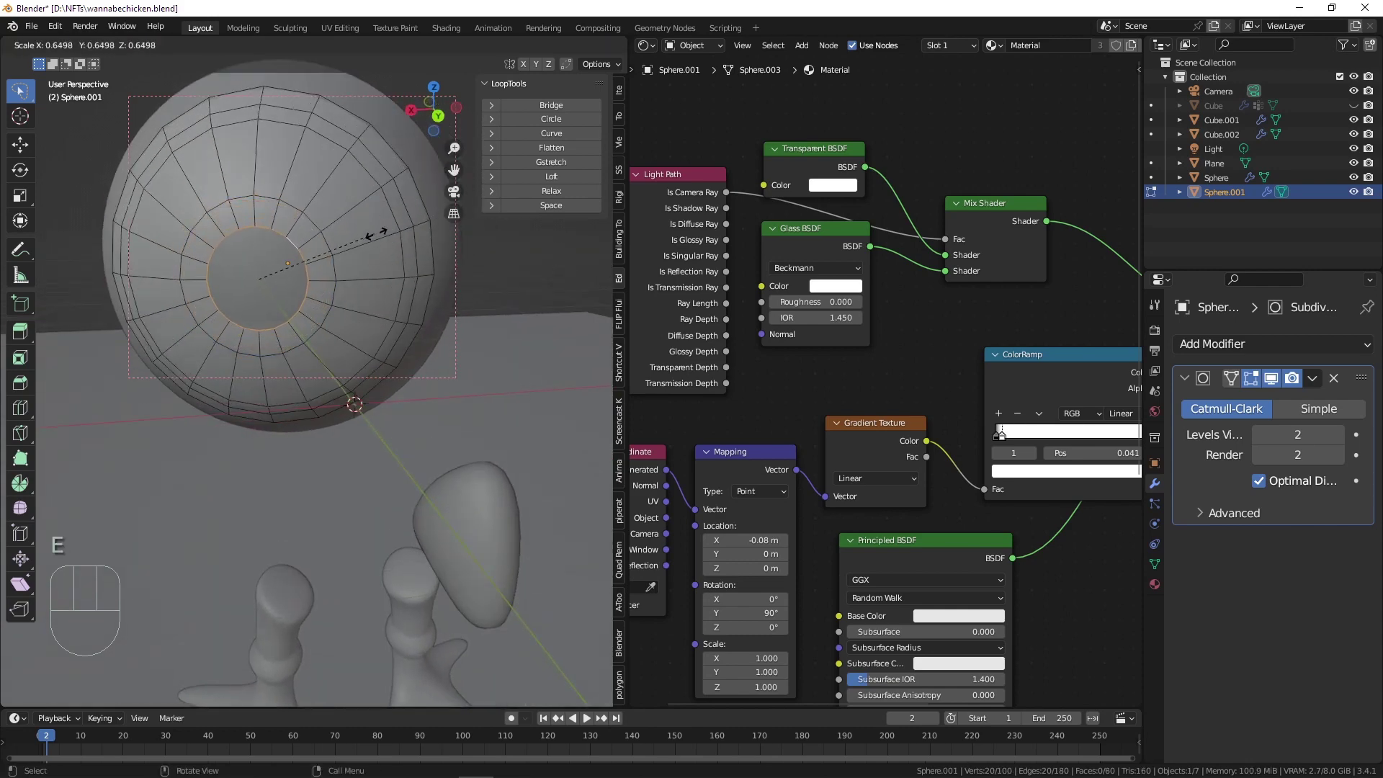
left_click(385, 230)
Extrude the pupil edge loop deep into the eye along local Z and fill its inner end with a face.
mouse_move(385, 230)
middle_mouse_down()
mouse_move(274, 236)
mouse_move(379, 254)
middle_mouse_up()
key("e")
key("z")
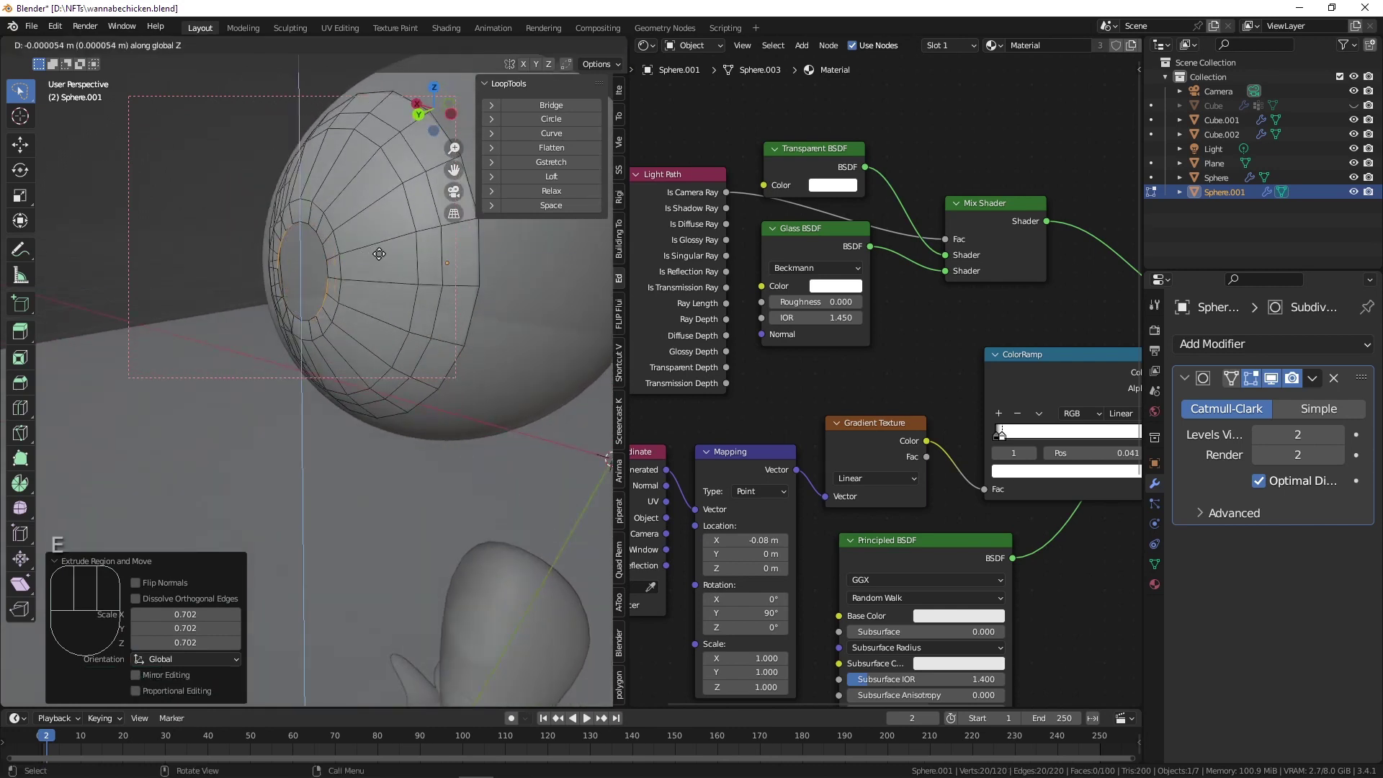
key("z")
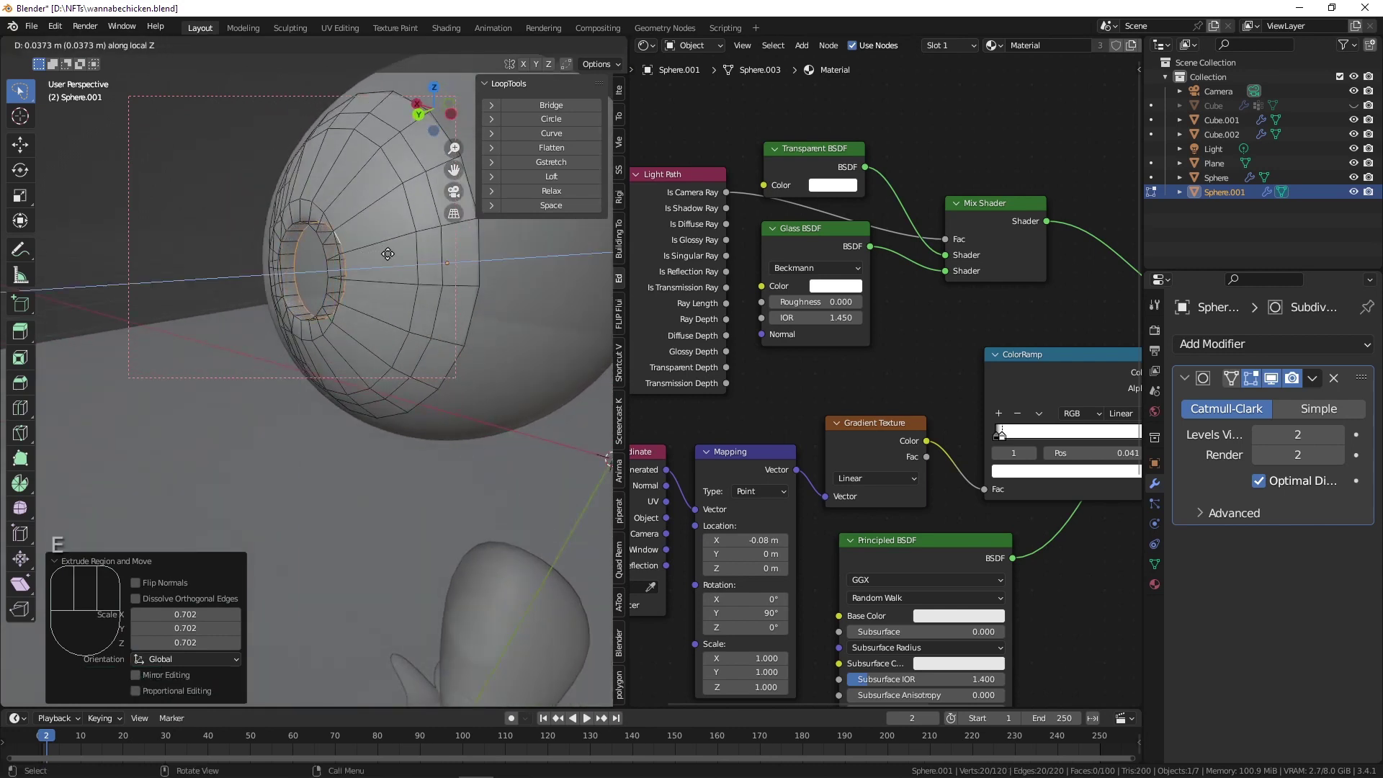
left_click(468, 241)
key("f")
middle_click_drag(468, 242, 331, 227)
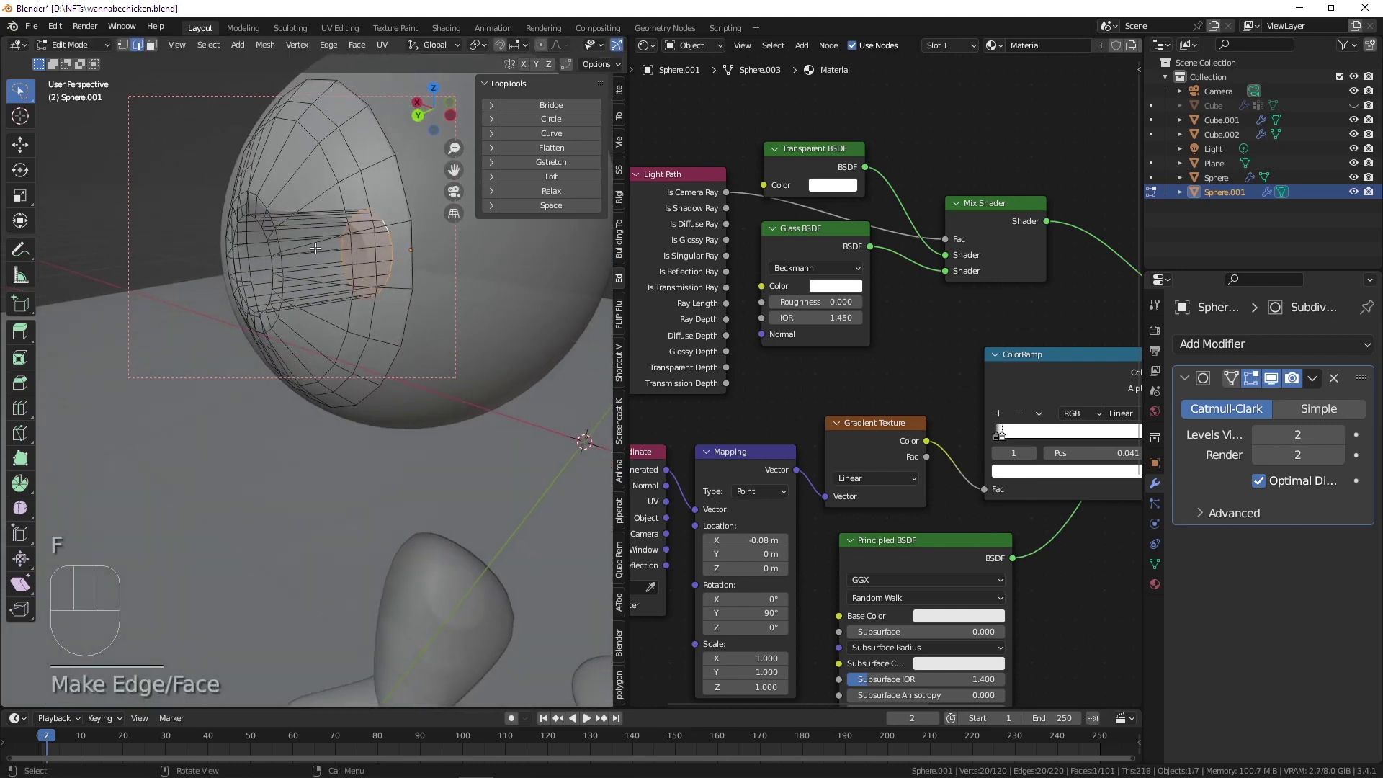
Add two loop cuts around the pupil tube, one near its closed inner end and one near its front opening.
key("ctrl+r")
left_click(327, 218)
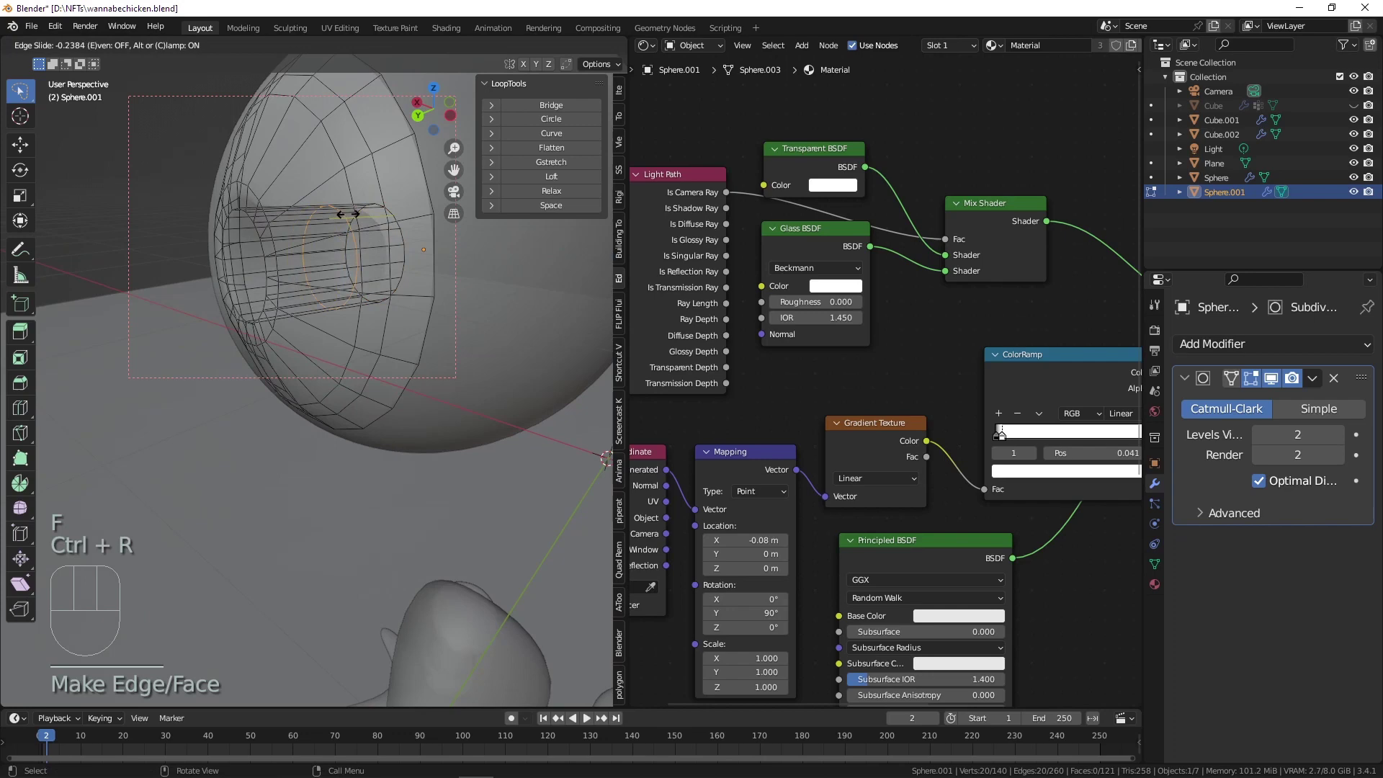
left_click(389, 211)
middle_click_drag(389, 210, 273, 253)
key("ctrl+r")
left_click(235, 244)
left_click(185, 231)
Add a centered loop cut on the cap ring around the pupil and move it slightly forward along local Z.
scroll(189, 230, "down", 2)
key("ctrl+r")
left_click(278, 241)
right_click(278, 240)
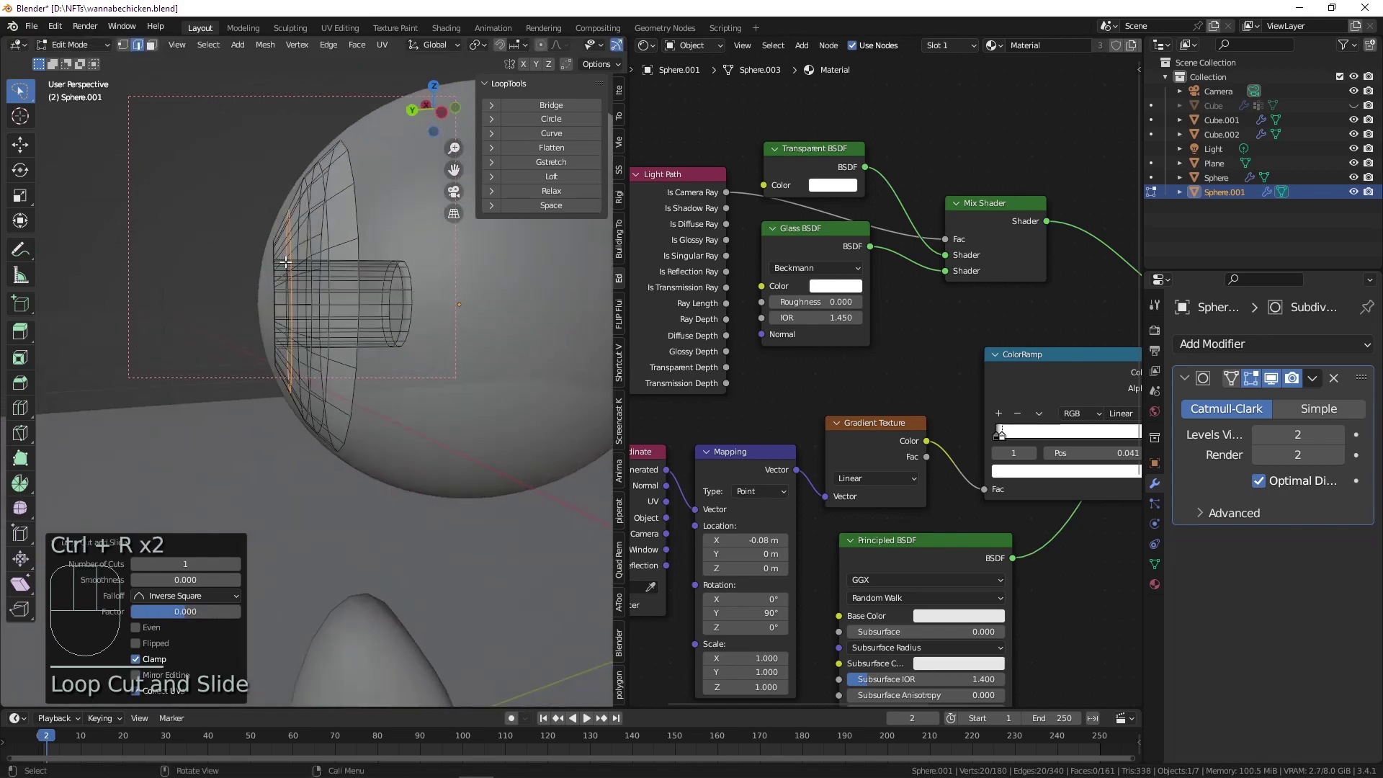
key("g")
key("z")
key("z")
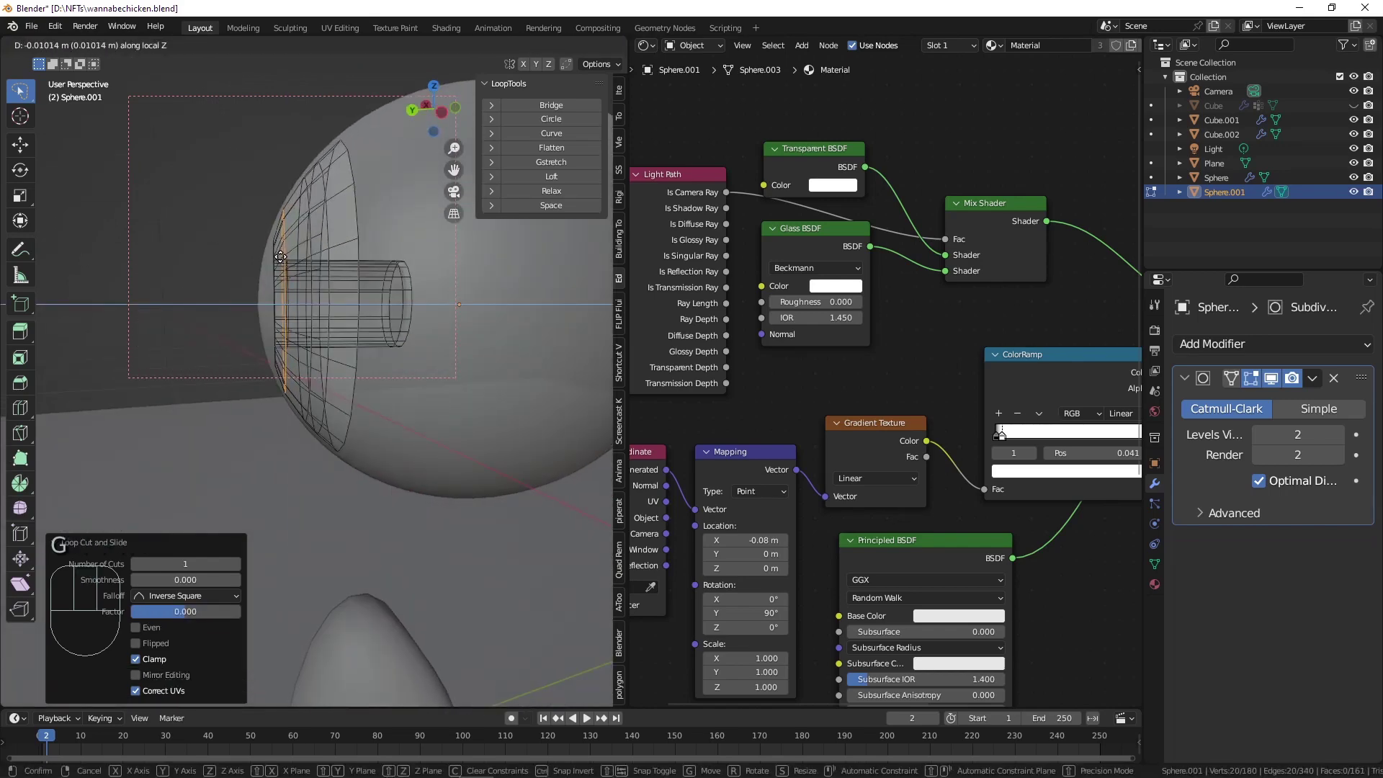
left_click(283, 256)
Return to Object Mode, turn off X-ray, and preview the eye in rendered shading.
key("Tab")
middle_click_drag(282, 256, 413, 219)
scroll(310, 232, "down", 5)
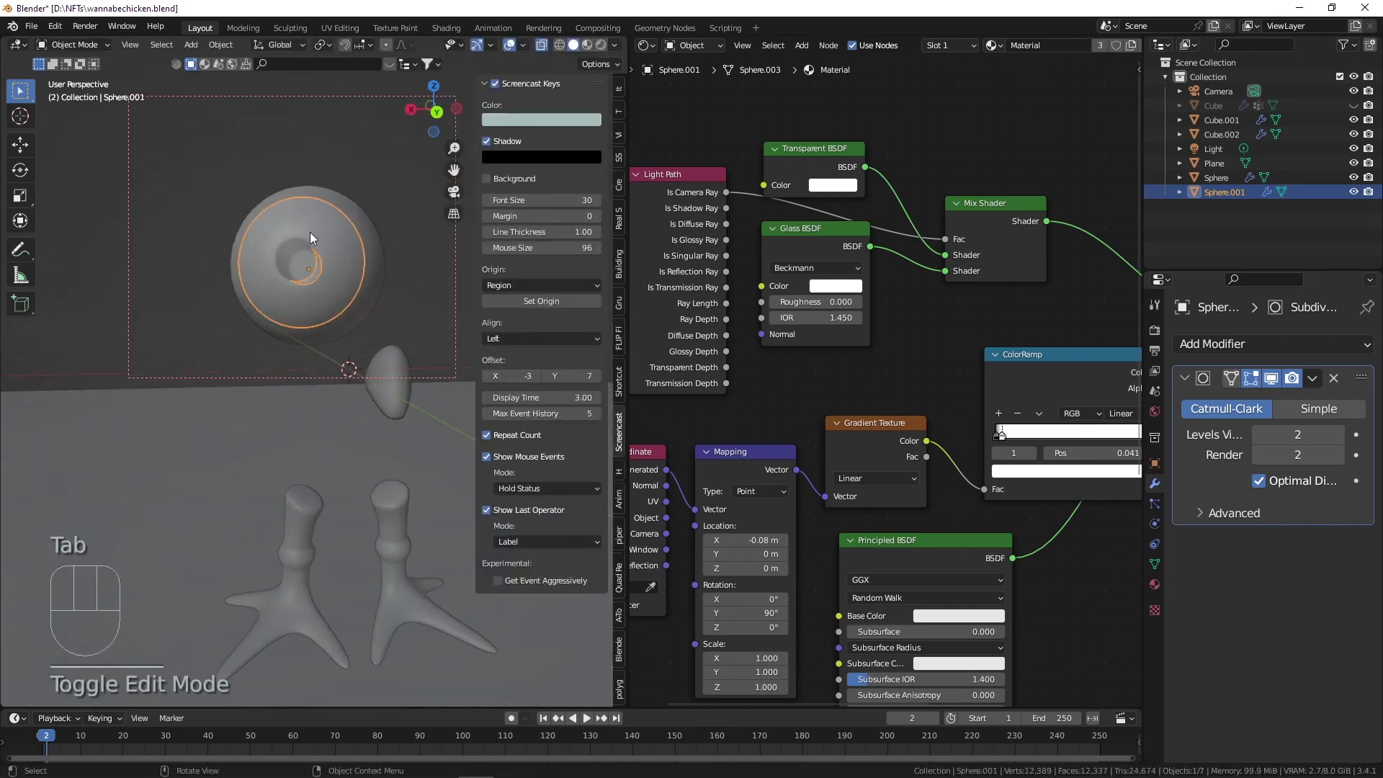
middle_click_drag(310, 232, 382, 178)
left_click(381, 172)
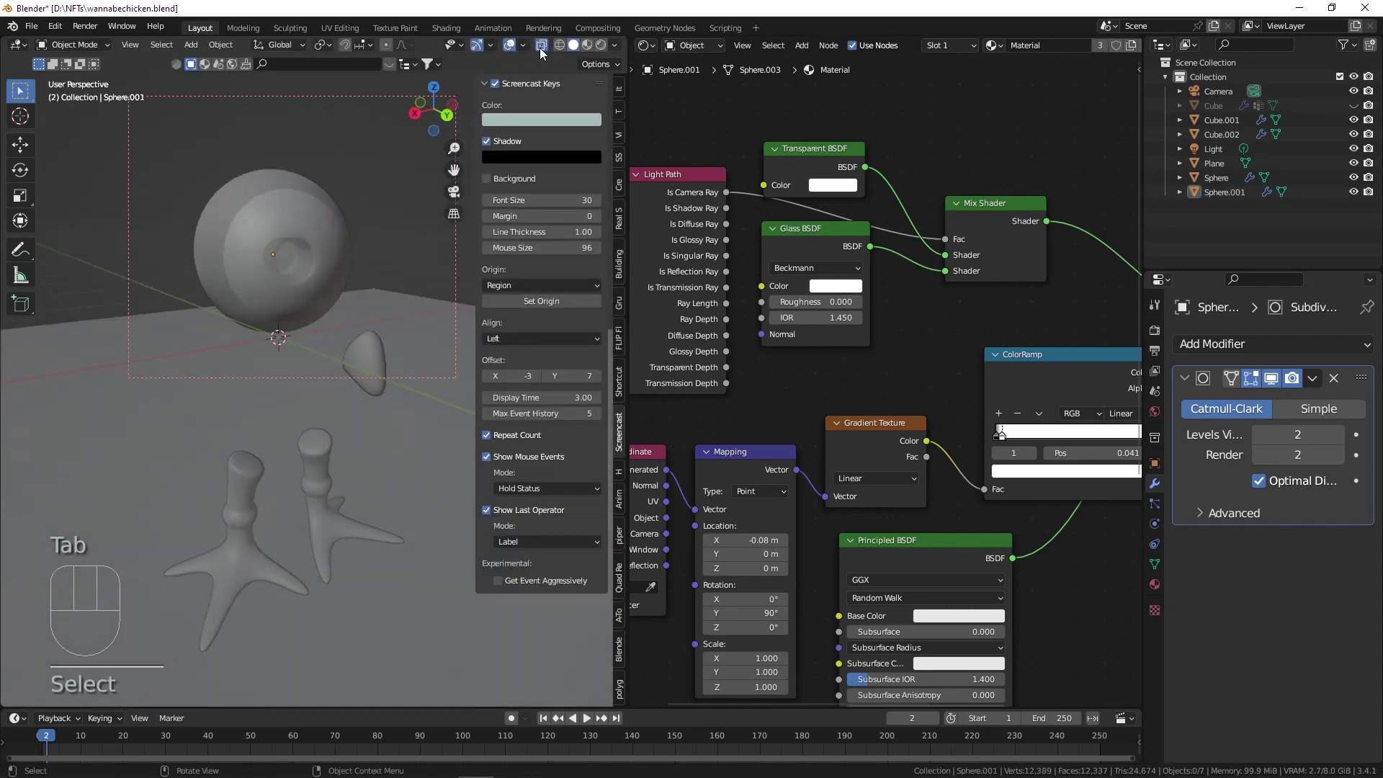
key("alt+z")
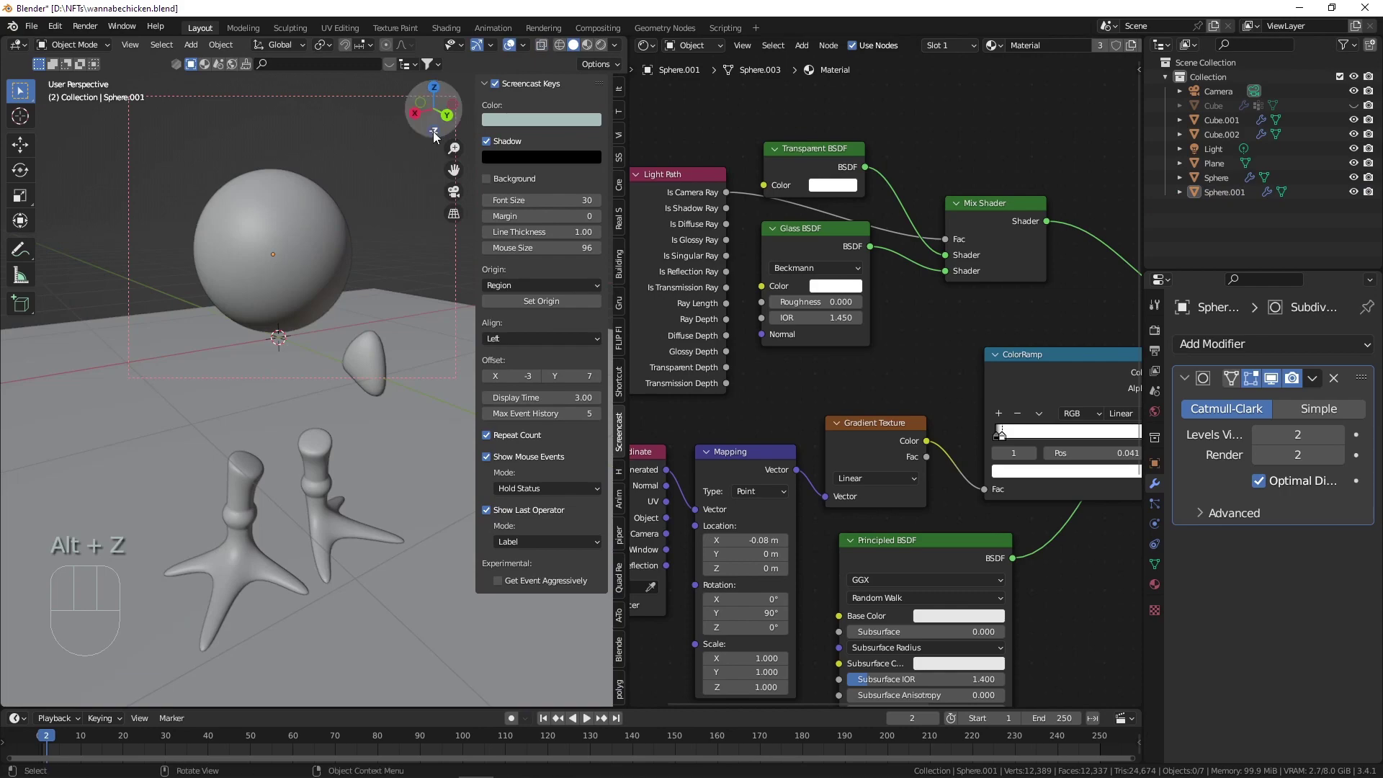
left_click(600, 45)
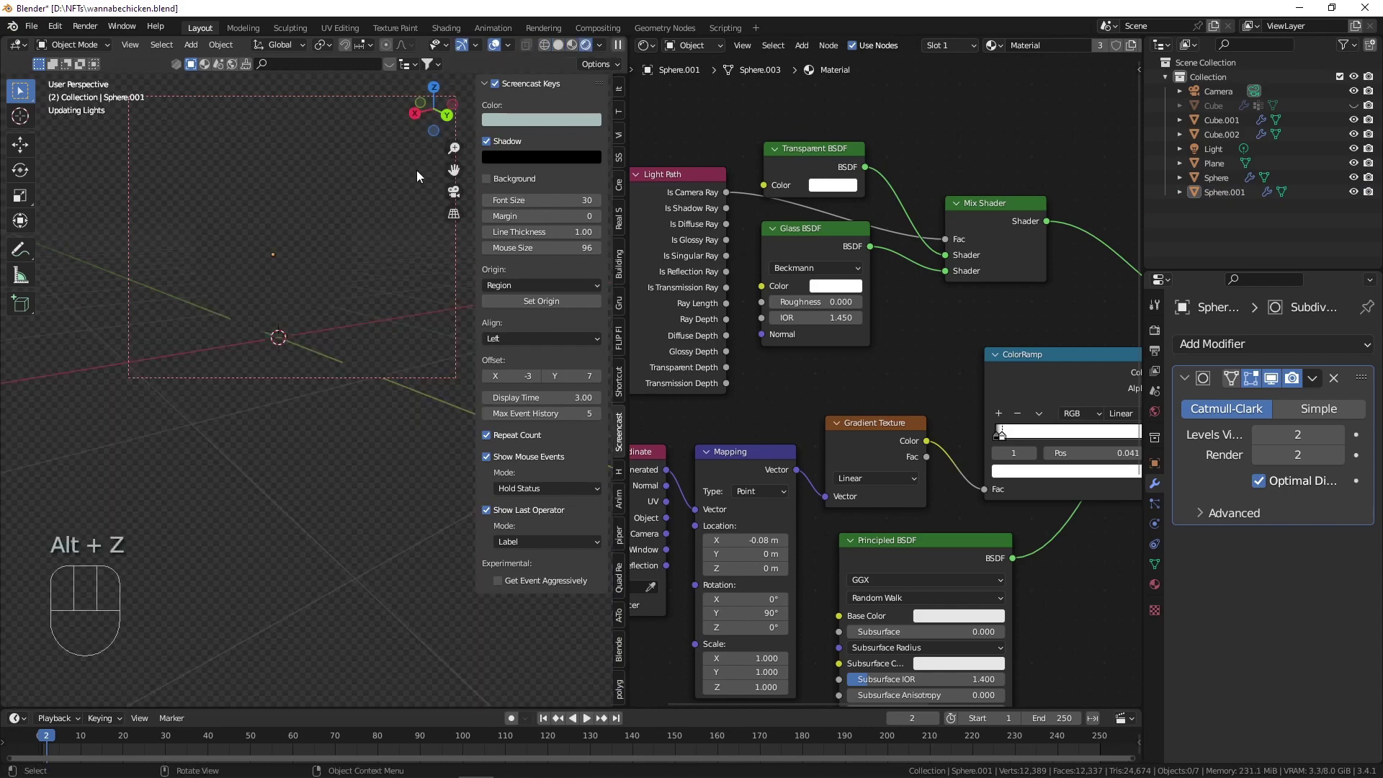
Select the iris object inside the glass eye.
middle_click_drag(329, 235, 278, 270)
left_click(271, 274)
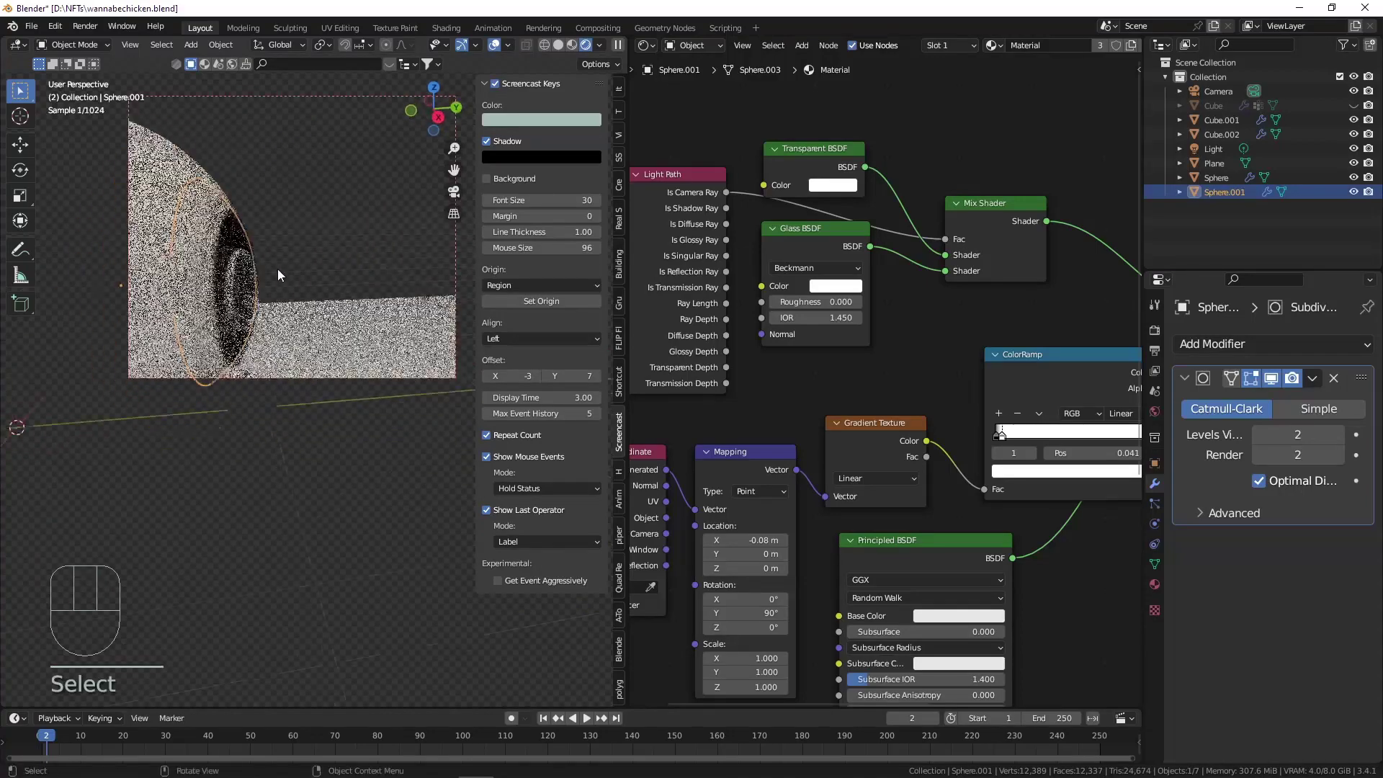
key("g")
key("z")
key("z")
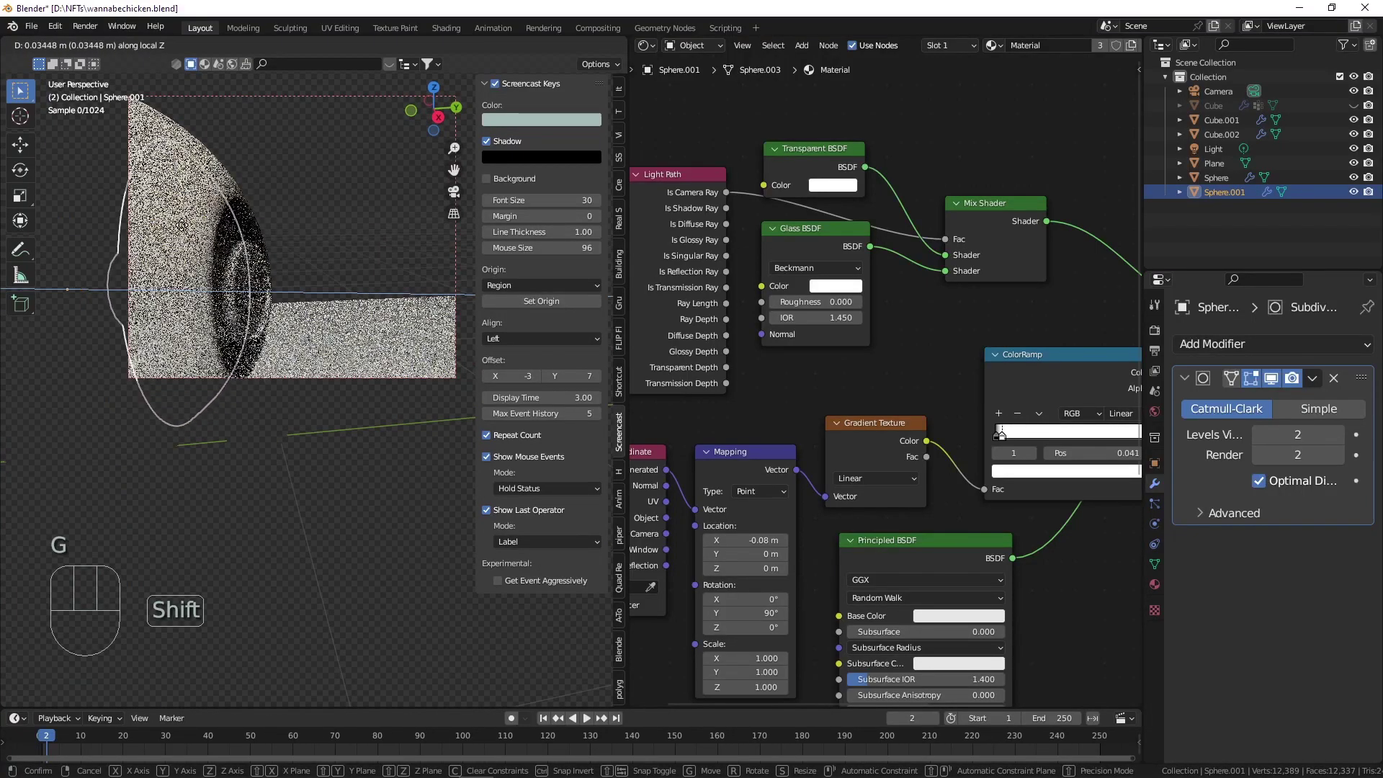
right_click(19, 214)
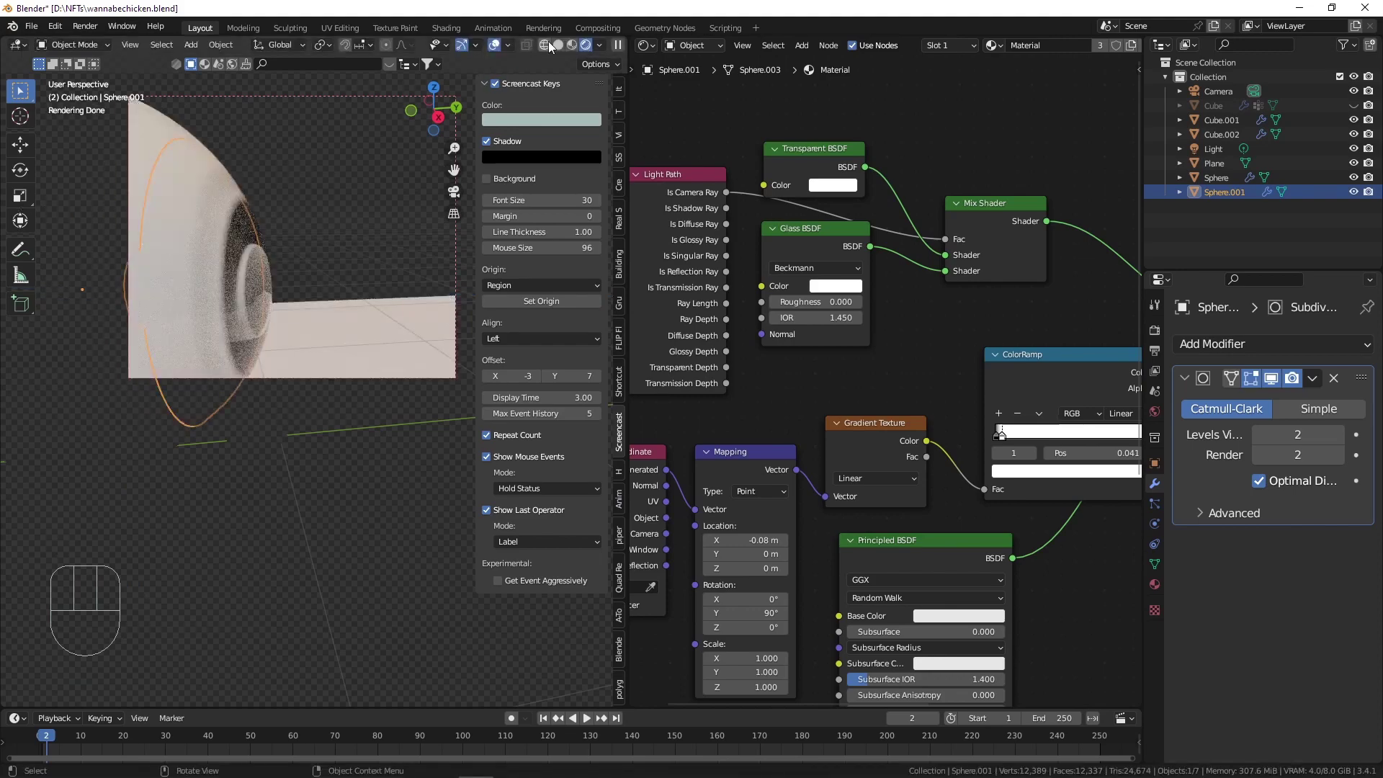
Examine the recessed iris and pupil through the glass eye in rendered shading from several angles, along with its material node setup.
left_click(558, 45)
left_click(601, 45)
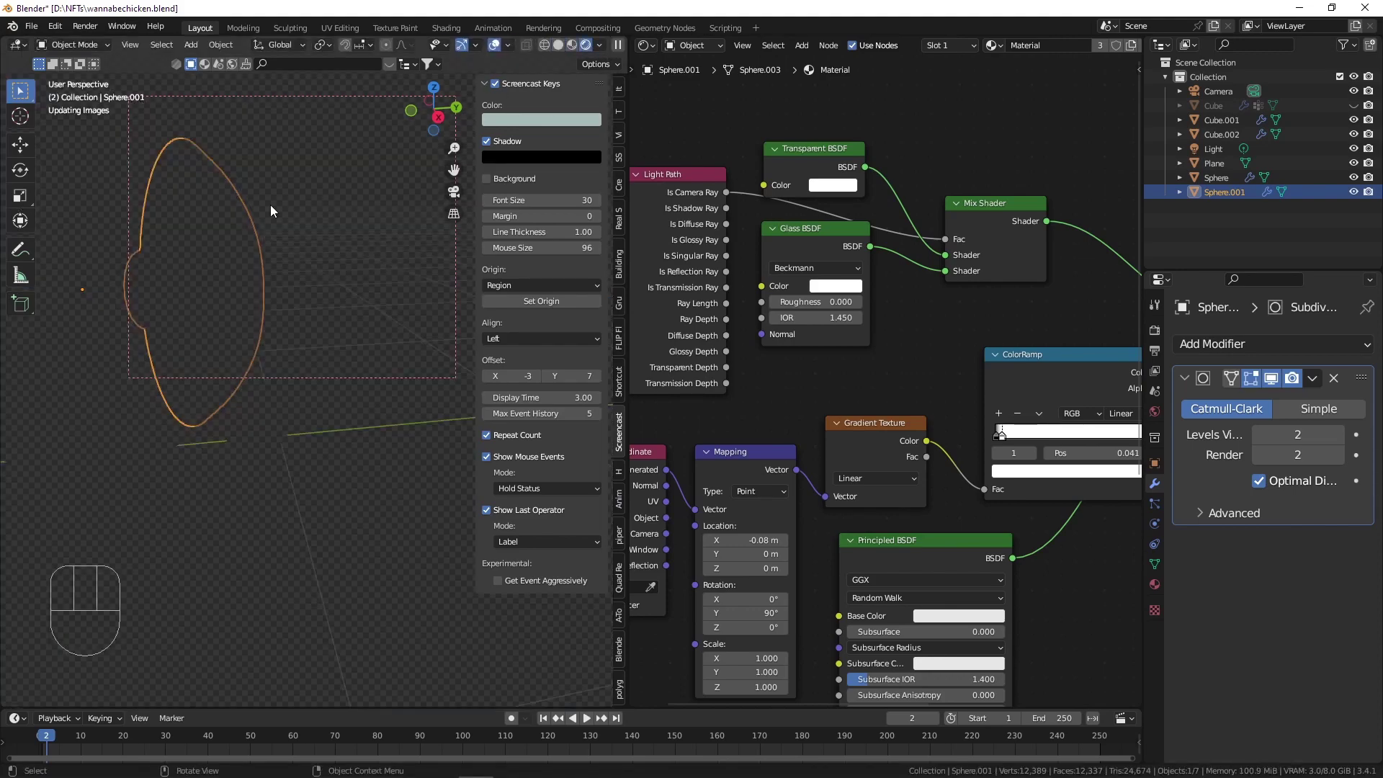
mouse_move(270, 205)
middle_mouse_down()
mouse_move(193, 219)
mouse_move(352, 254)
mouse_move(383, 287)
mouse_move(329, 256)
mouse_move(250, 248)
middle_mouse_up()
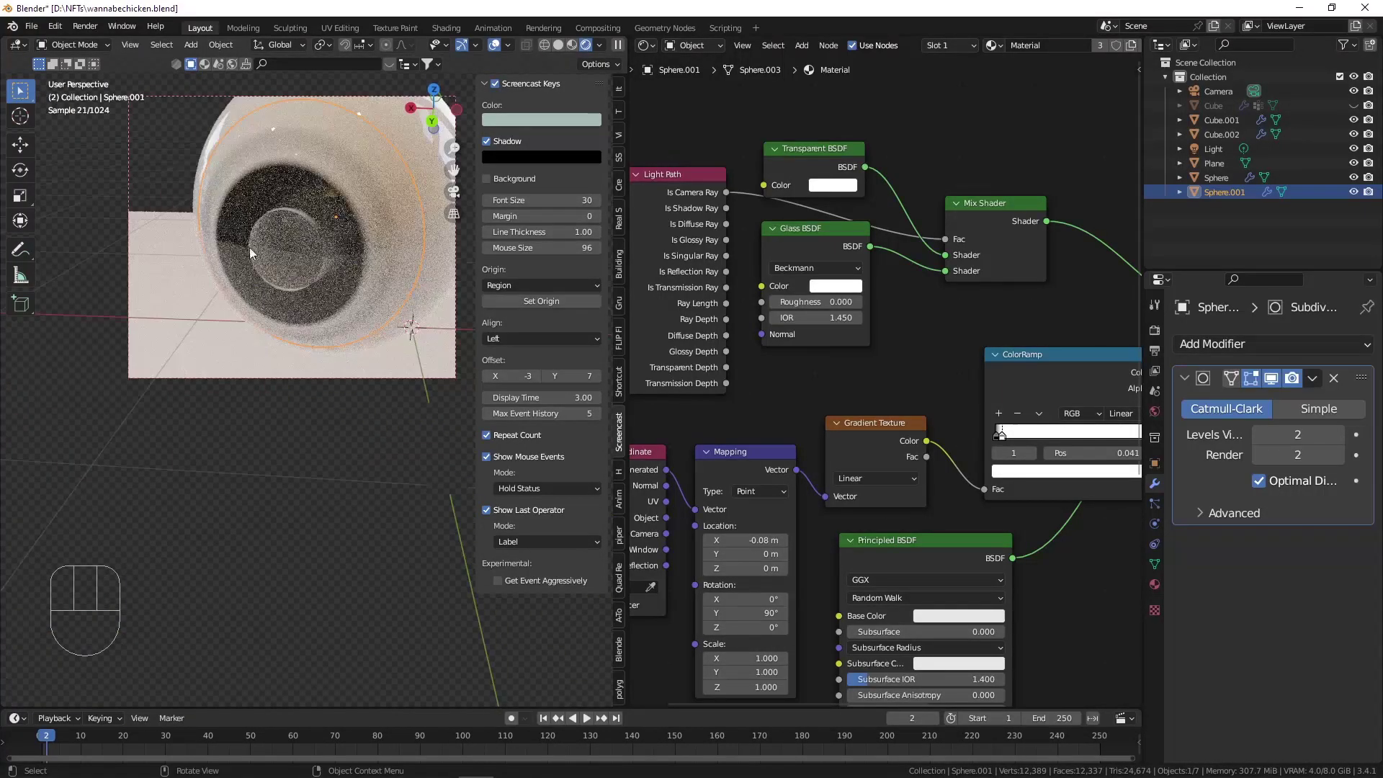
middle_click_drag(288, 309, 303, 247)
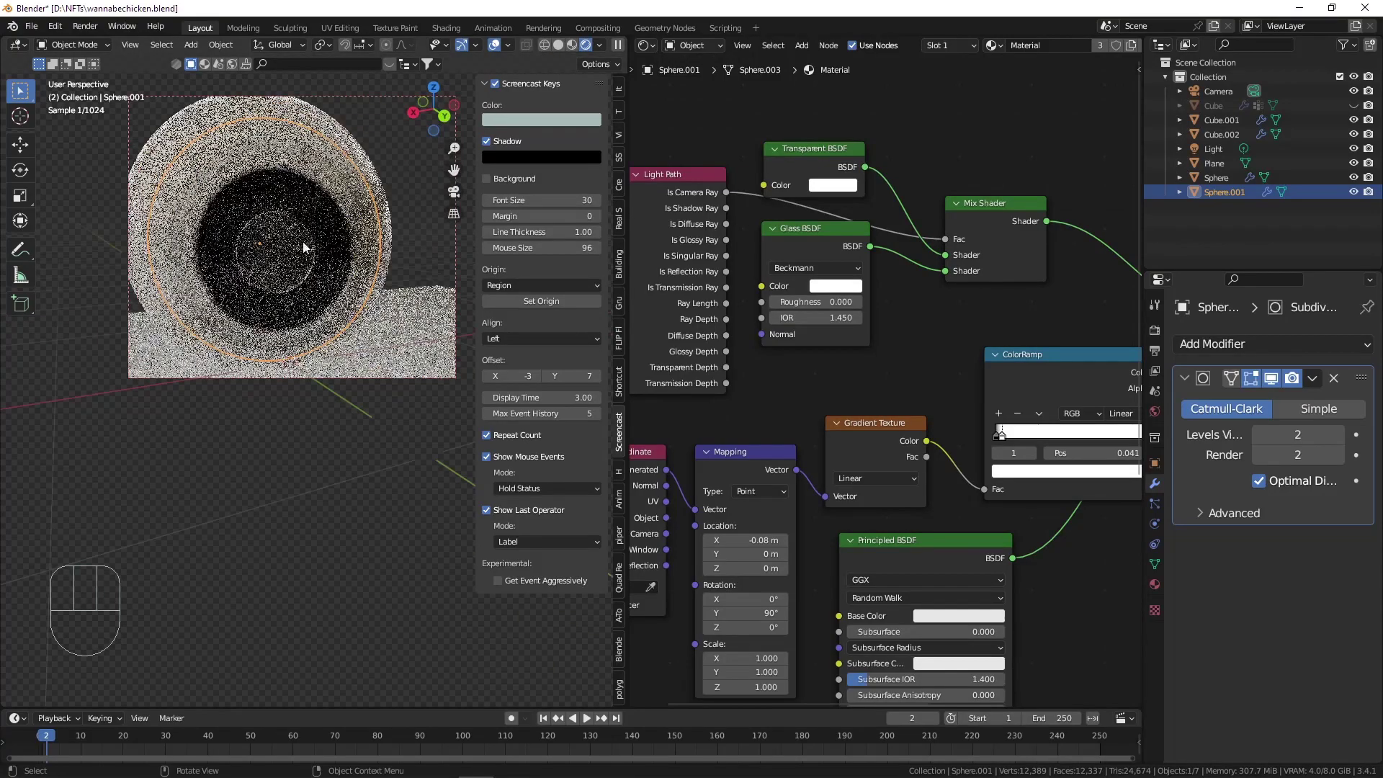
key("Tab")
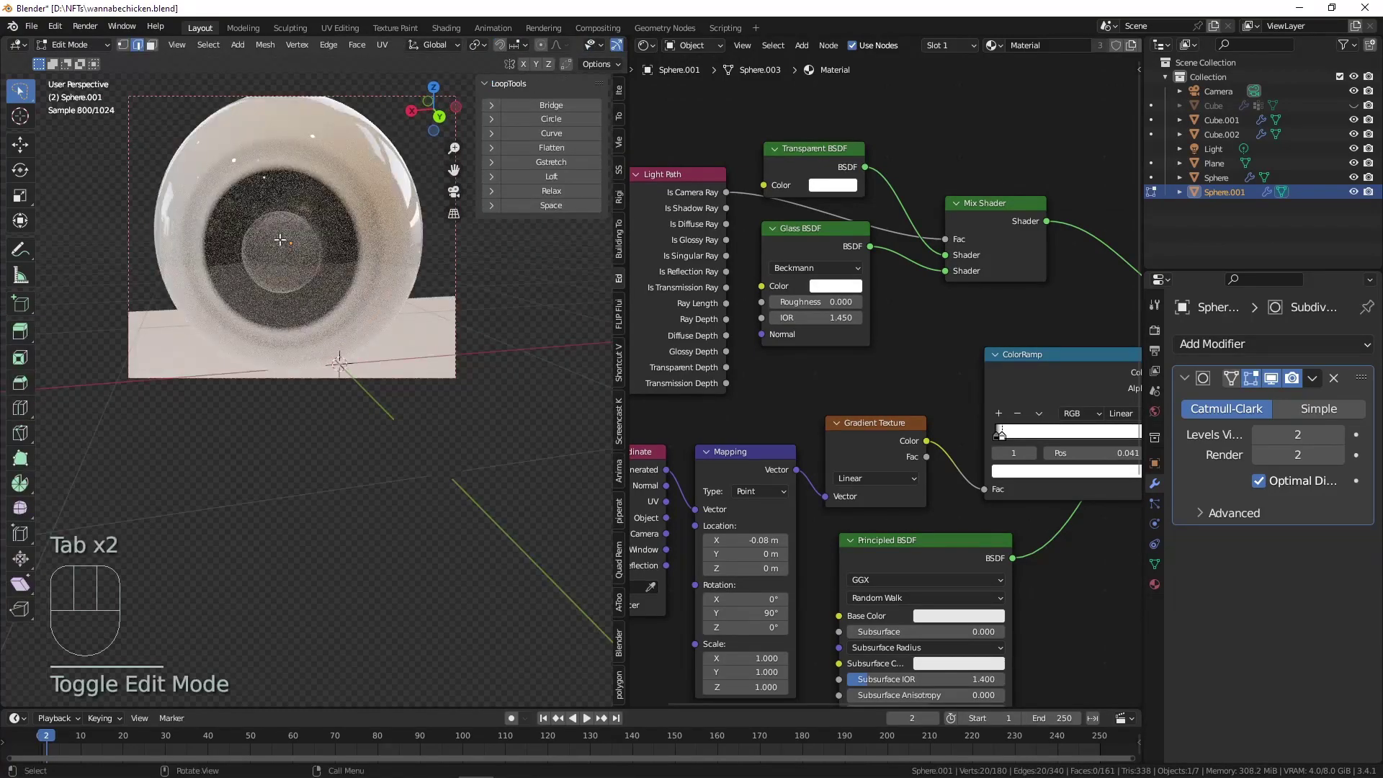
key("Tab")
mouse_move(330, 212)
middle_mouse_down()
mouse_move(292, 209)
mouse_move(332, 207)
middle_mouse_up()
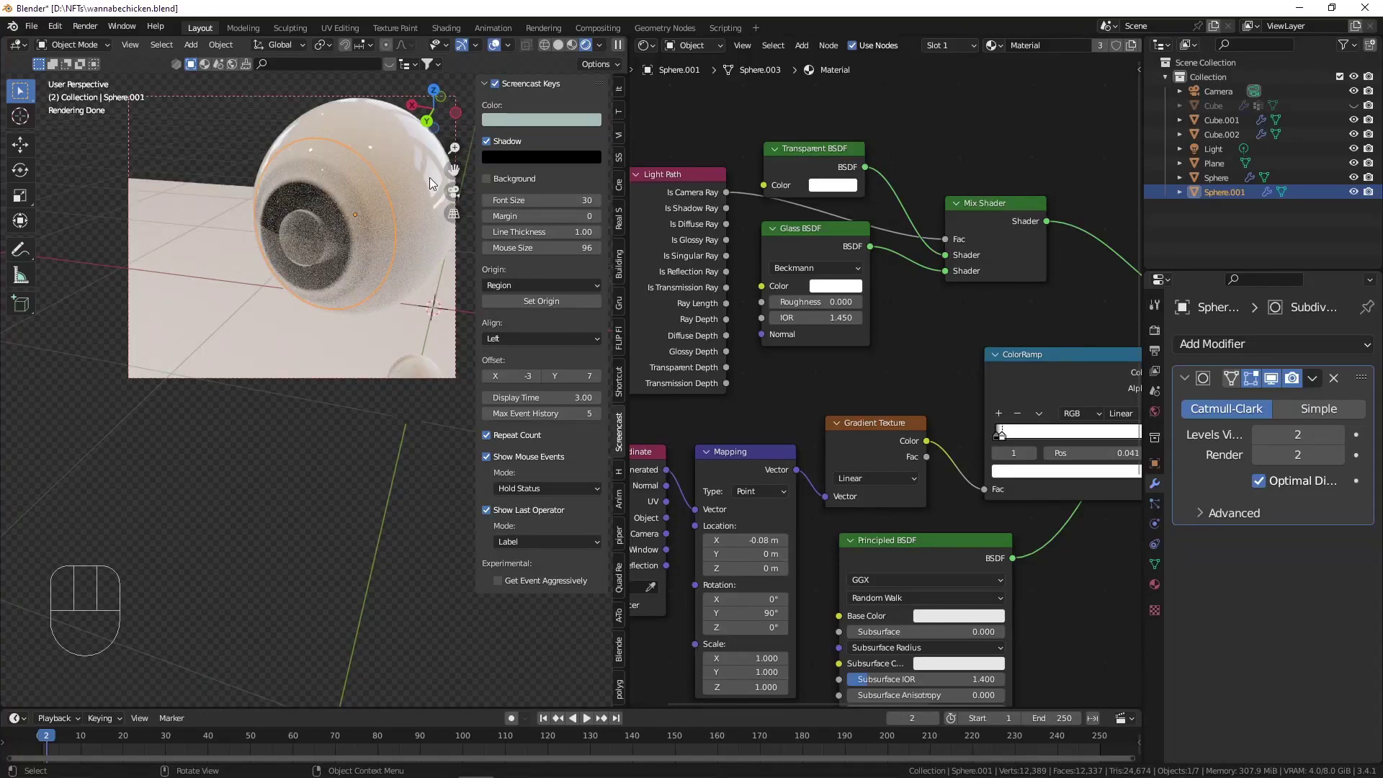
middle_click_drag(376, 223, 373, 261)
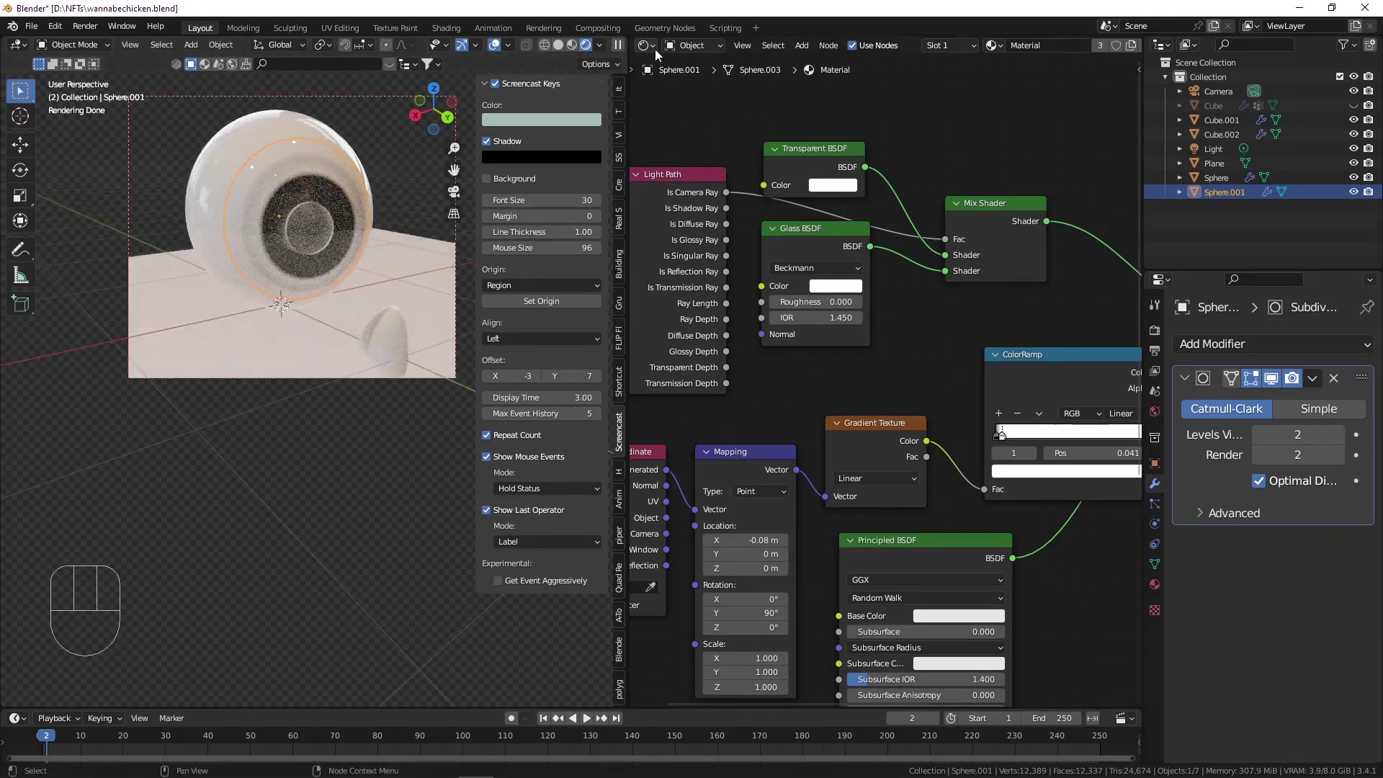
scroll(742, 209, "down", 3)
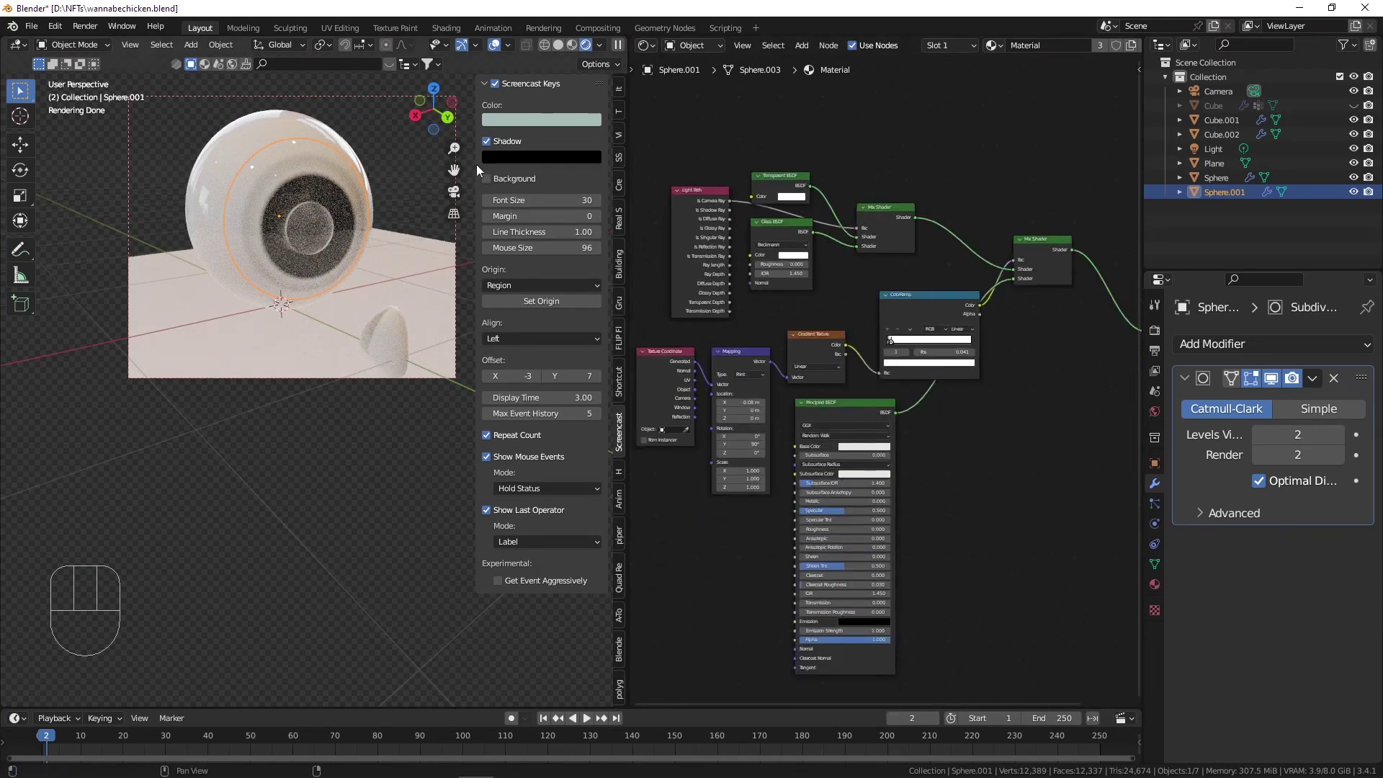
scroll(324, 191, "up", 5)
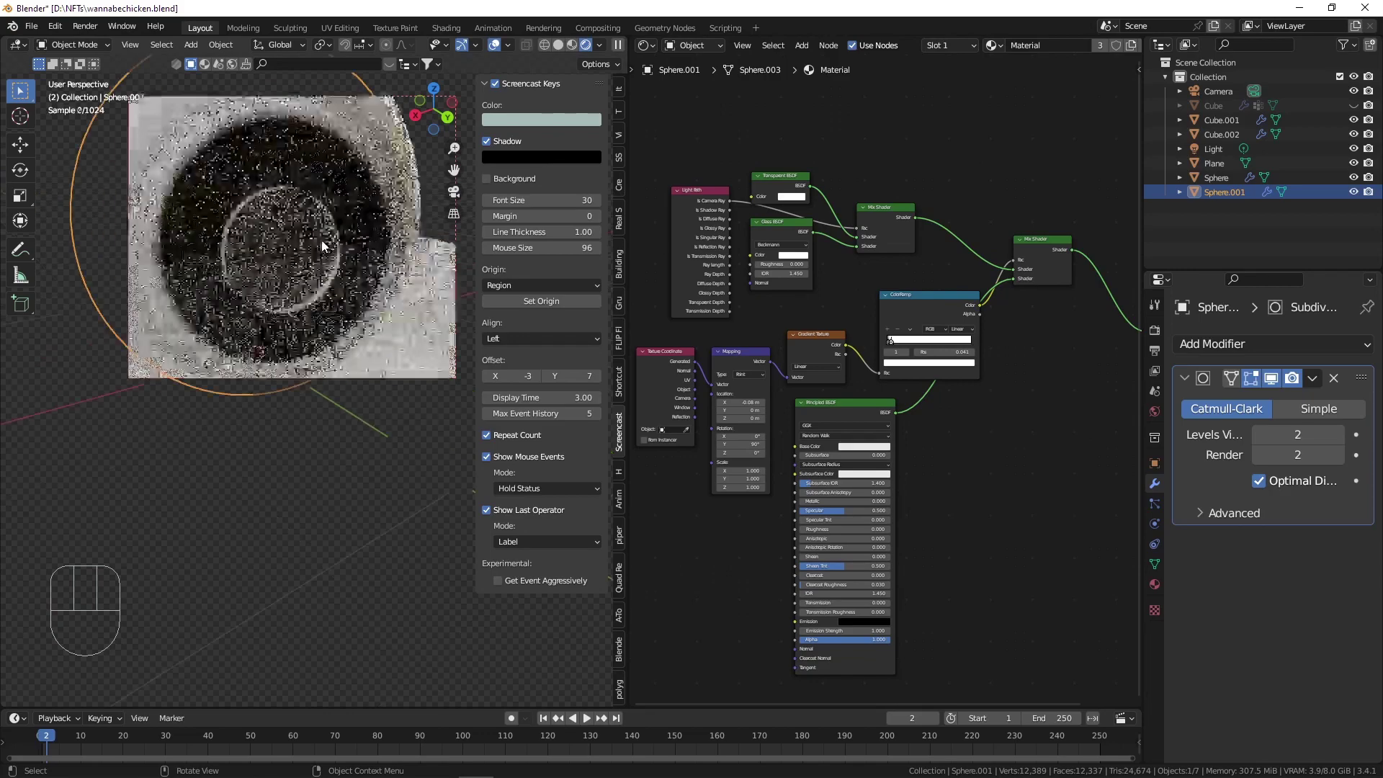
scroll(911, 249, "down", 3)
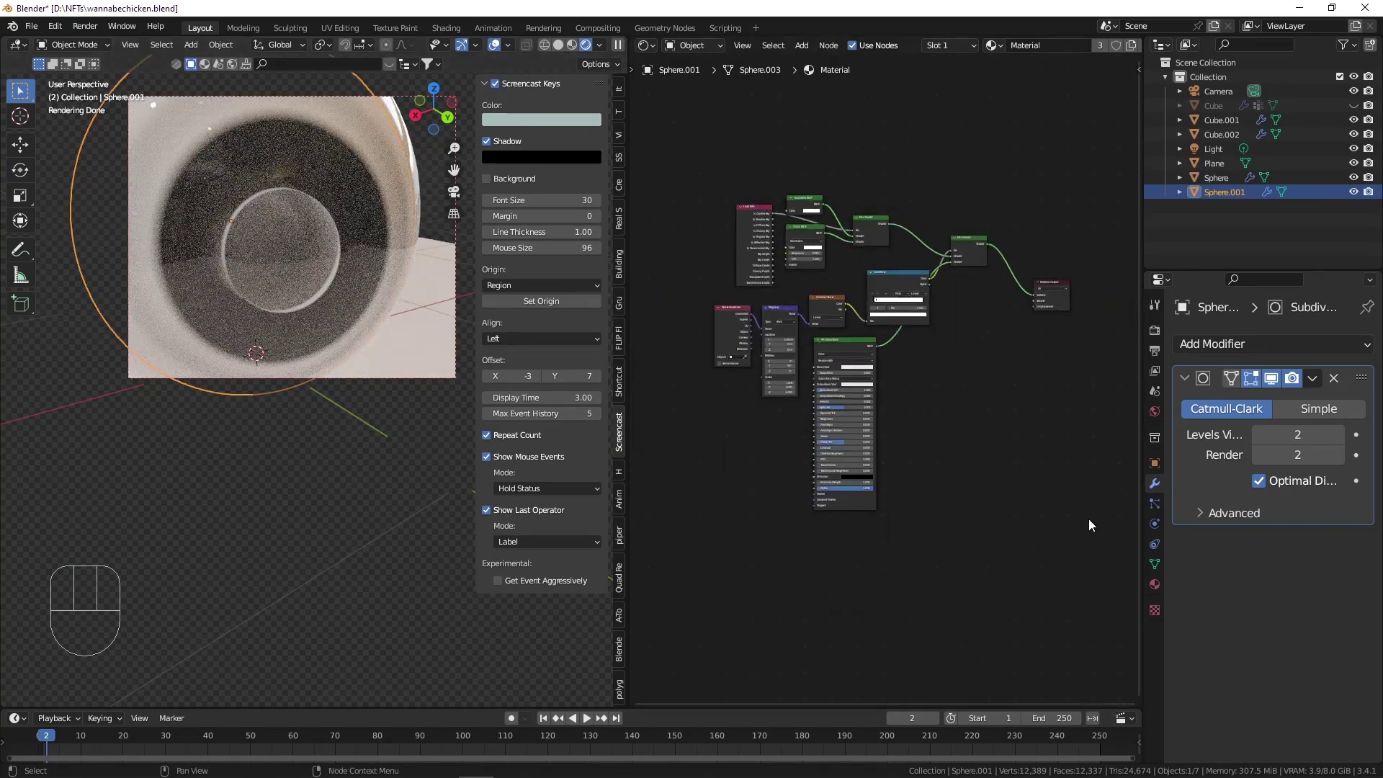
Remove the glass material from the iris object and give it a new material.
left_click(1154, 584)
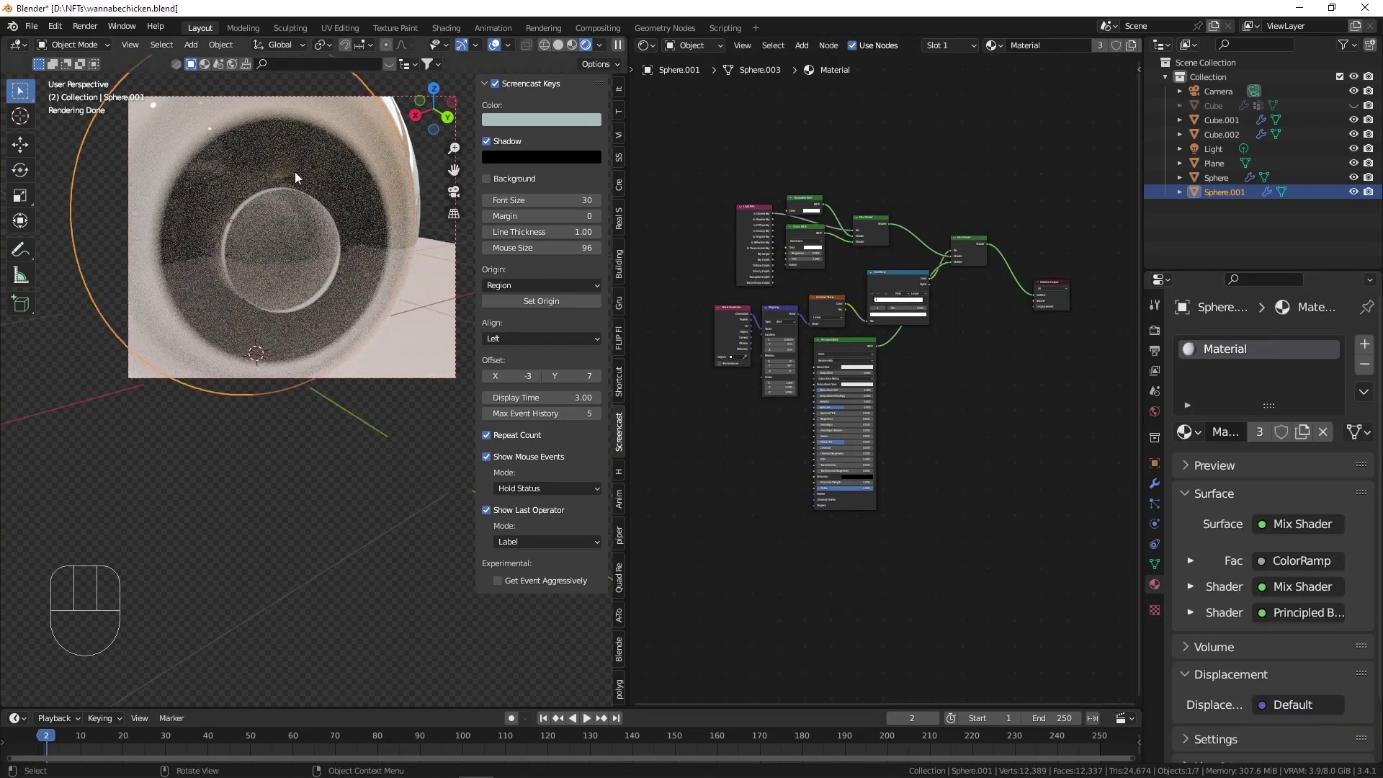
left_click(1364, 365)
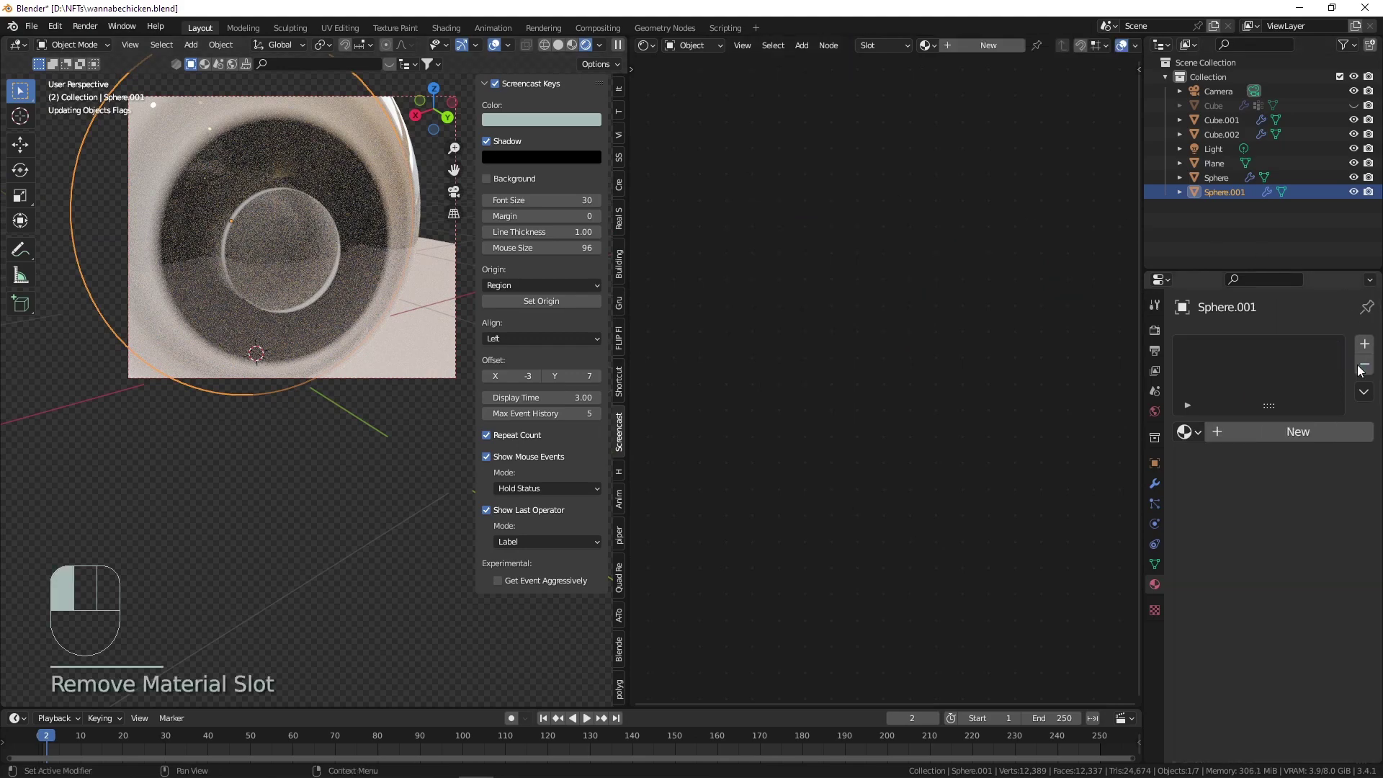
scroll(402, 259, "down", 8)
scroll(402, 259, "up", 8)
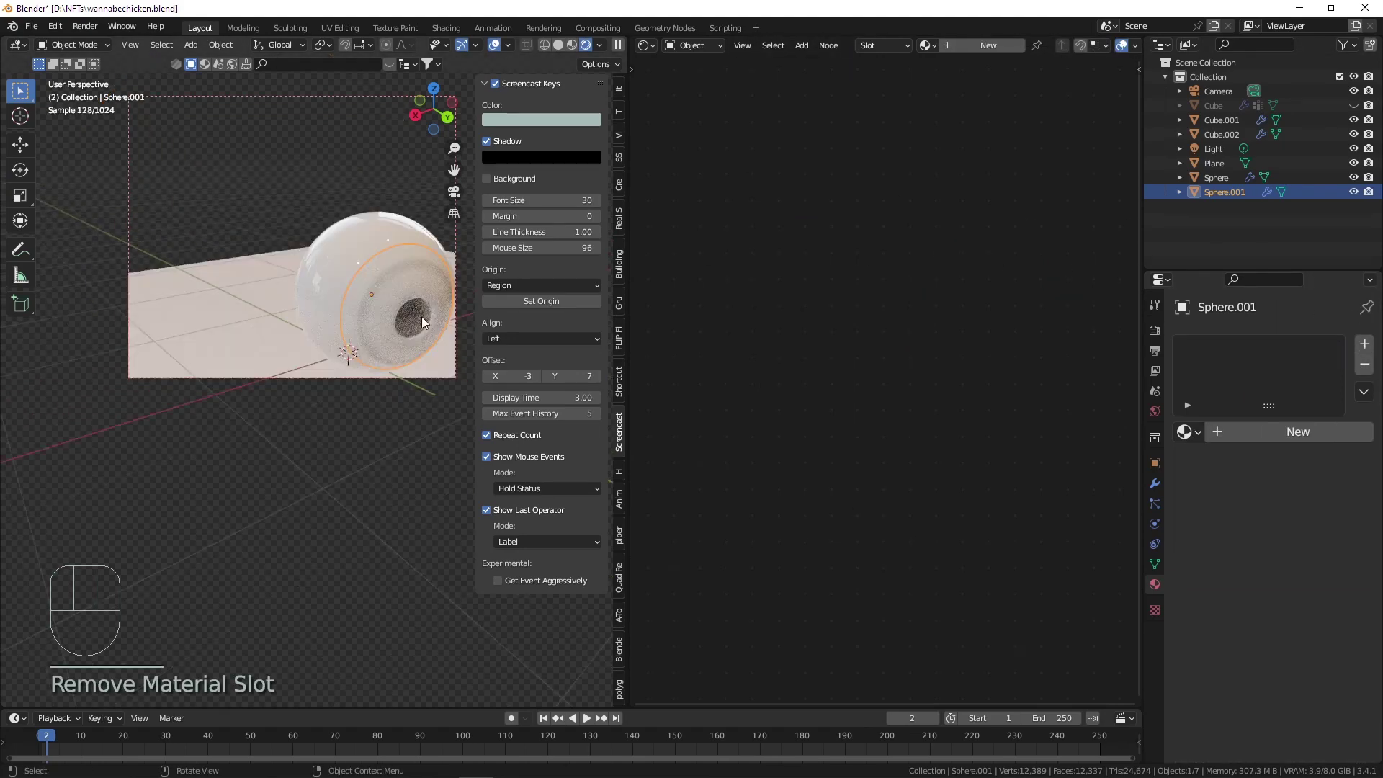
left_click(979, 46)
Add a Node Wrangler texture setup with Texture Coordinate, Mapping and Image Texture nodes to the Principled BSDF.
left_click(908, 279)
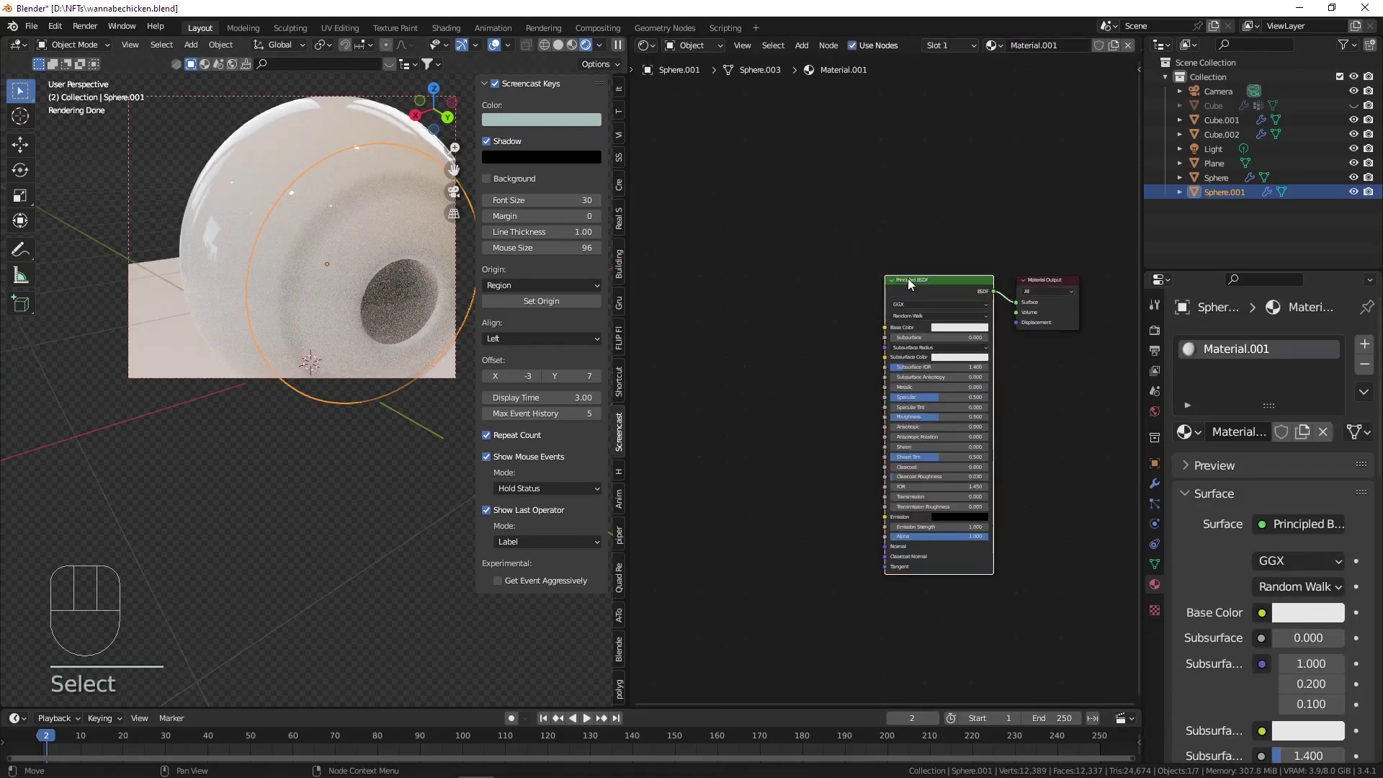
key("ctrl+t")
middle_click_drag(900, 280, 942, 195)
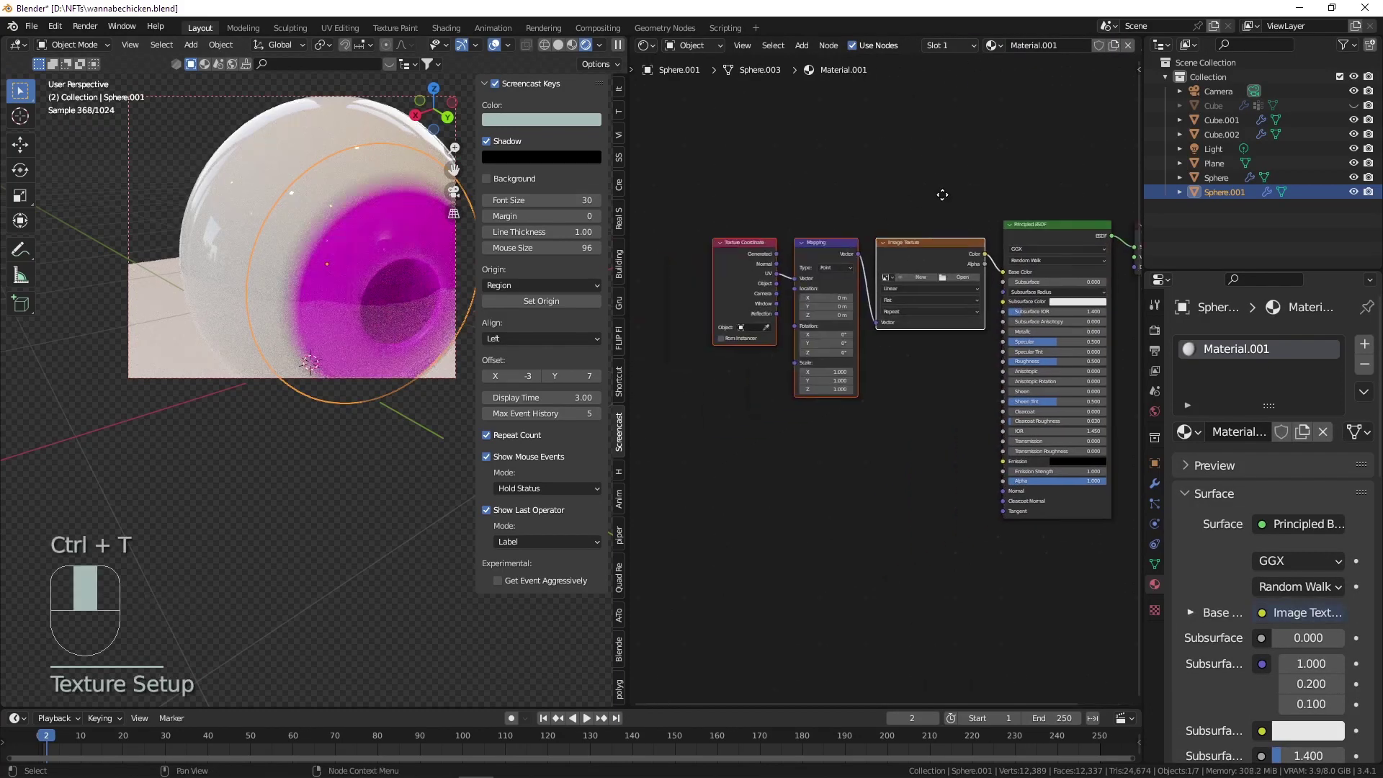
Load the blue eyeball photo from the Downloads folder into the Image Texture node.
left_click(1006, 273)
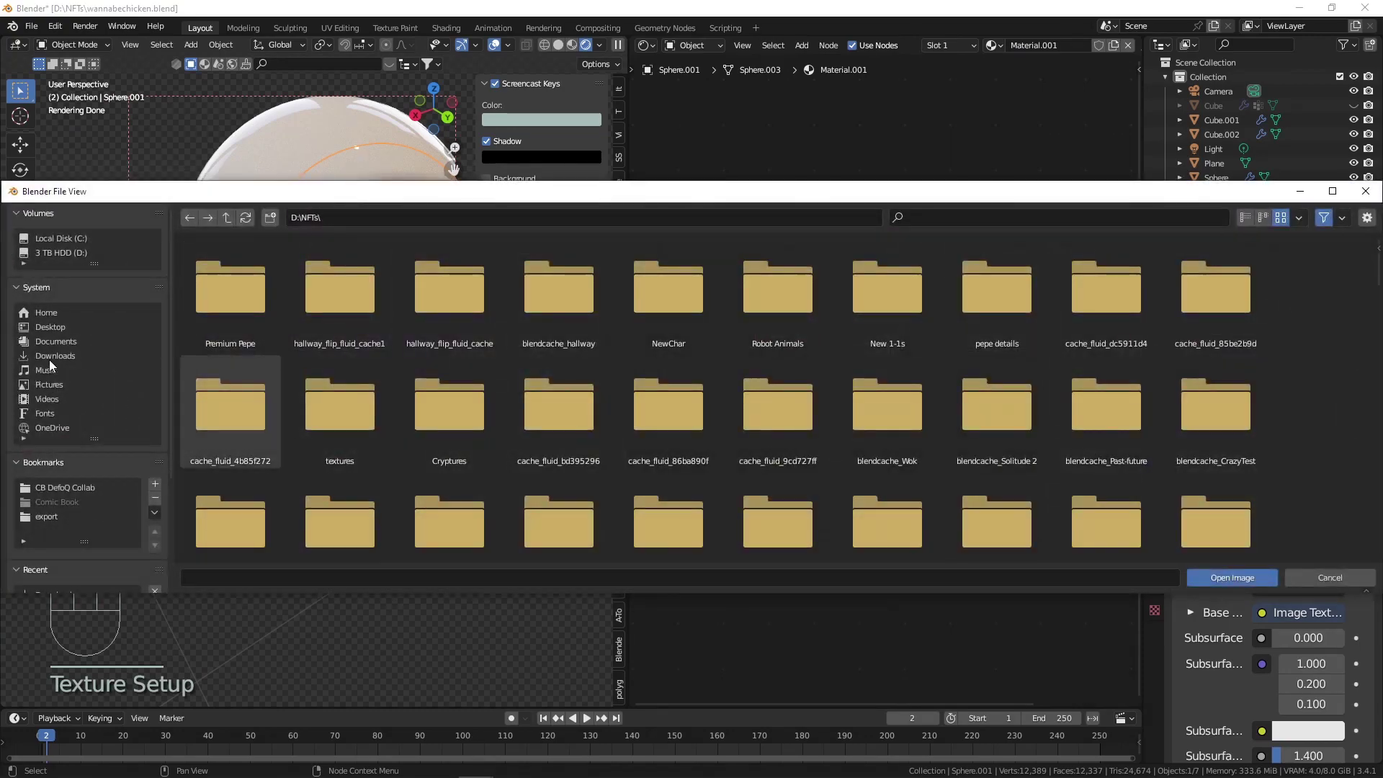
left_click(49, 358)
scroll(527, 346, "down", 5)
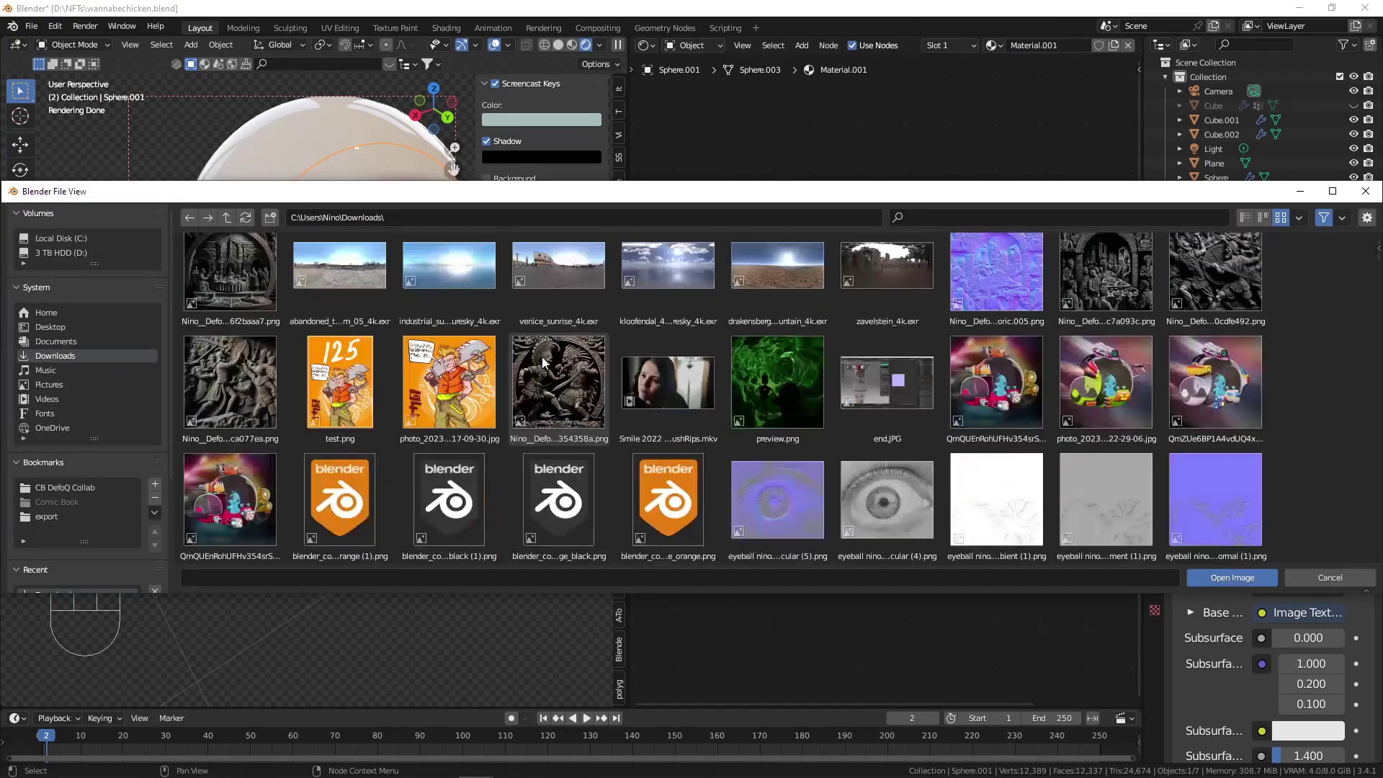
scroll(542, 357, "down", 5)
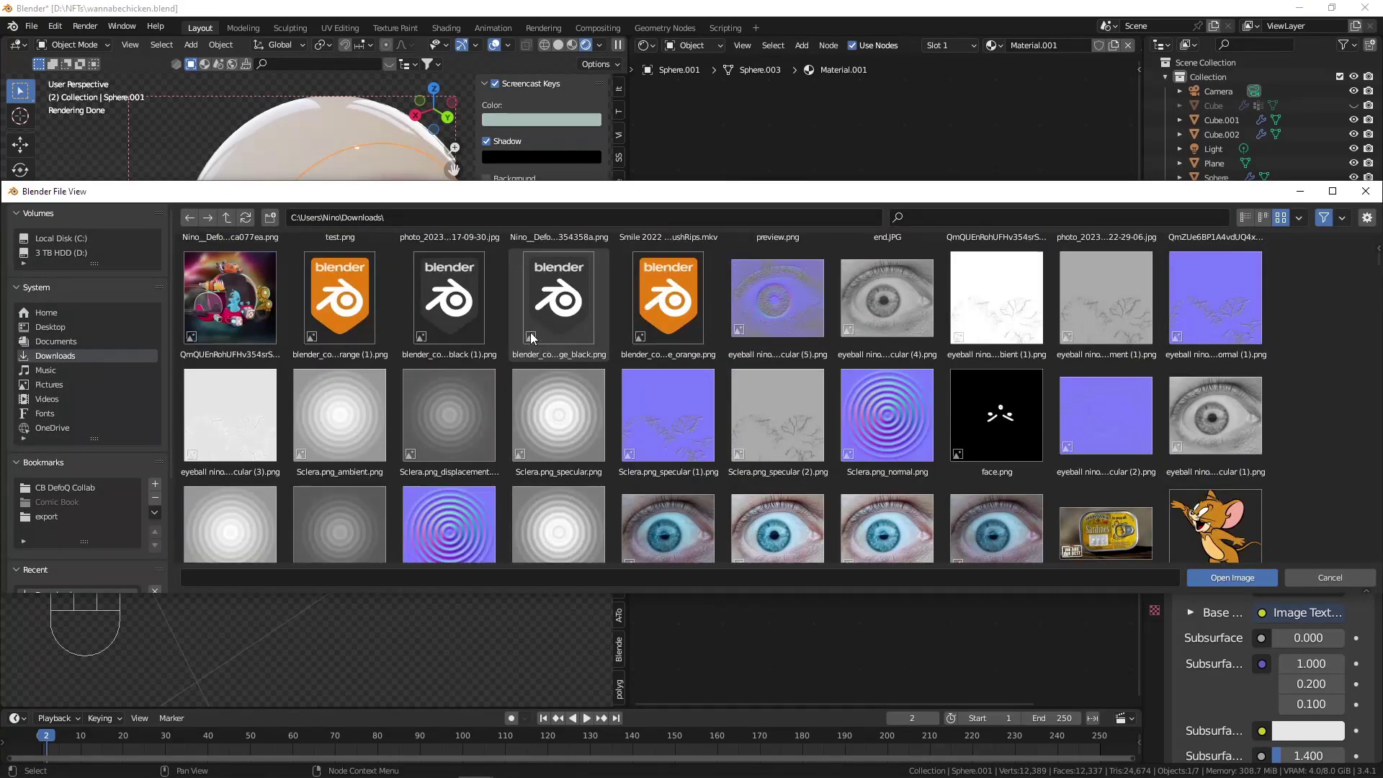
scroll(536, 328, "up", 1)
scroll(536, 327, "down", 3)
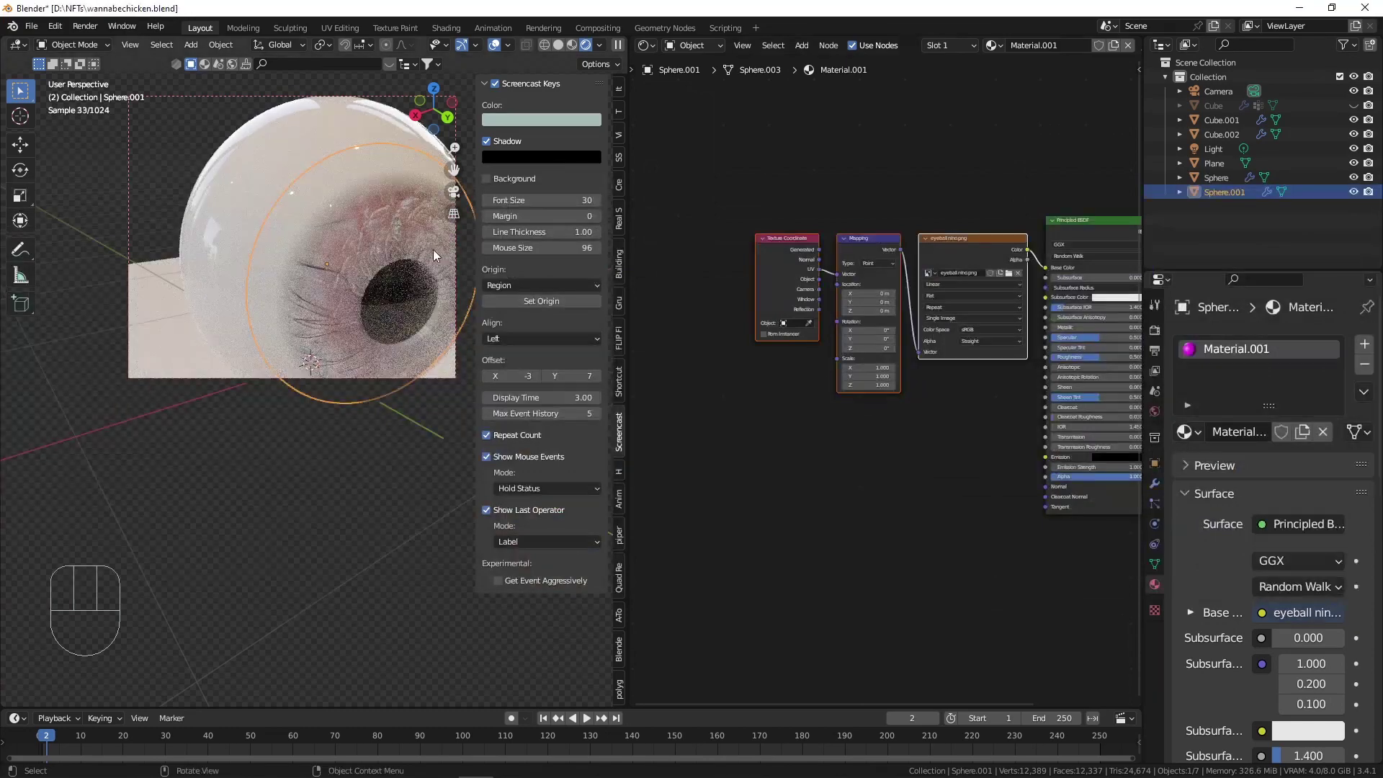
Replace the shader editor with the UV Editor and unwrap the whole iris mesh in Edit Mode.
middle_click_drag(390, 245, 346, 266)
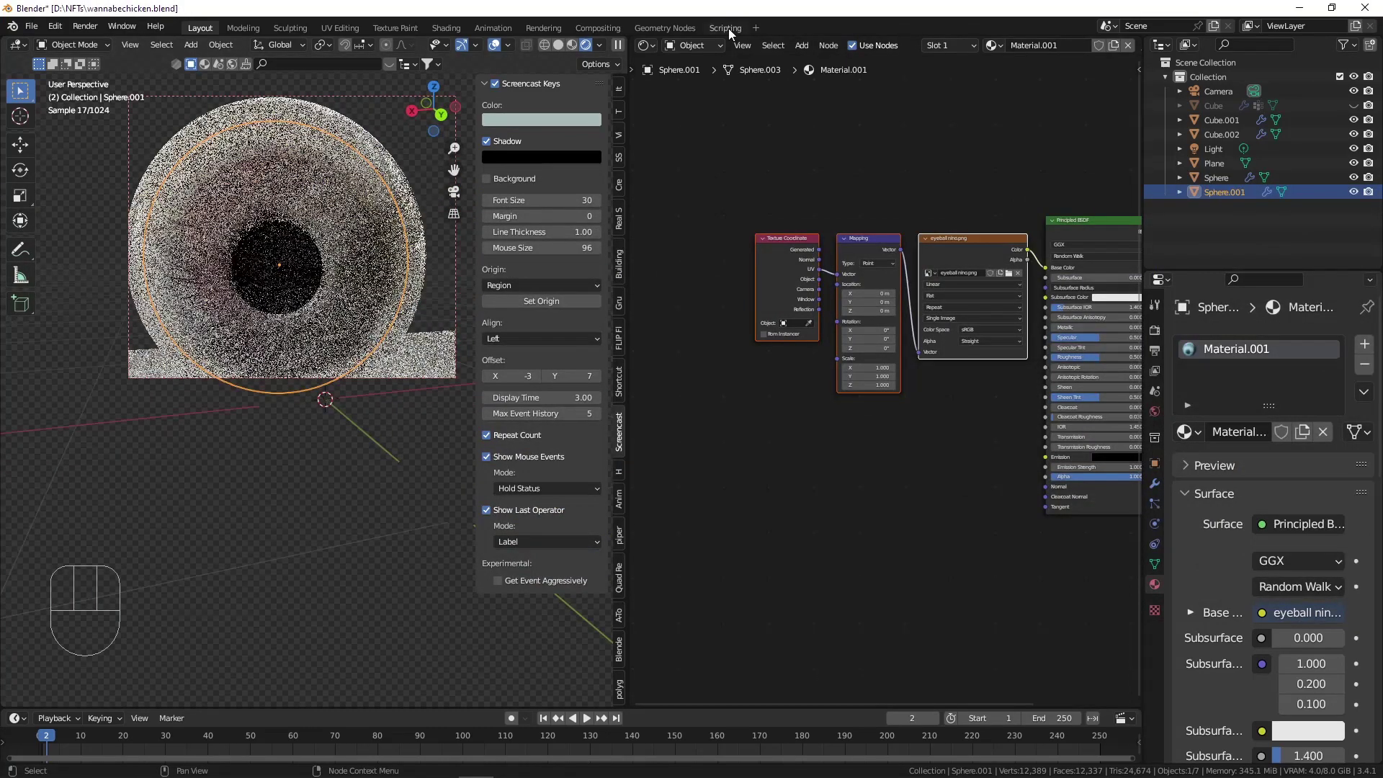
left_click(646, 46)
left_click(683, 103)
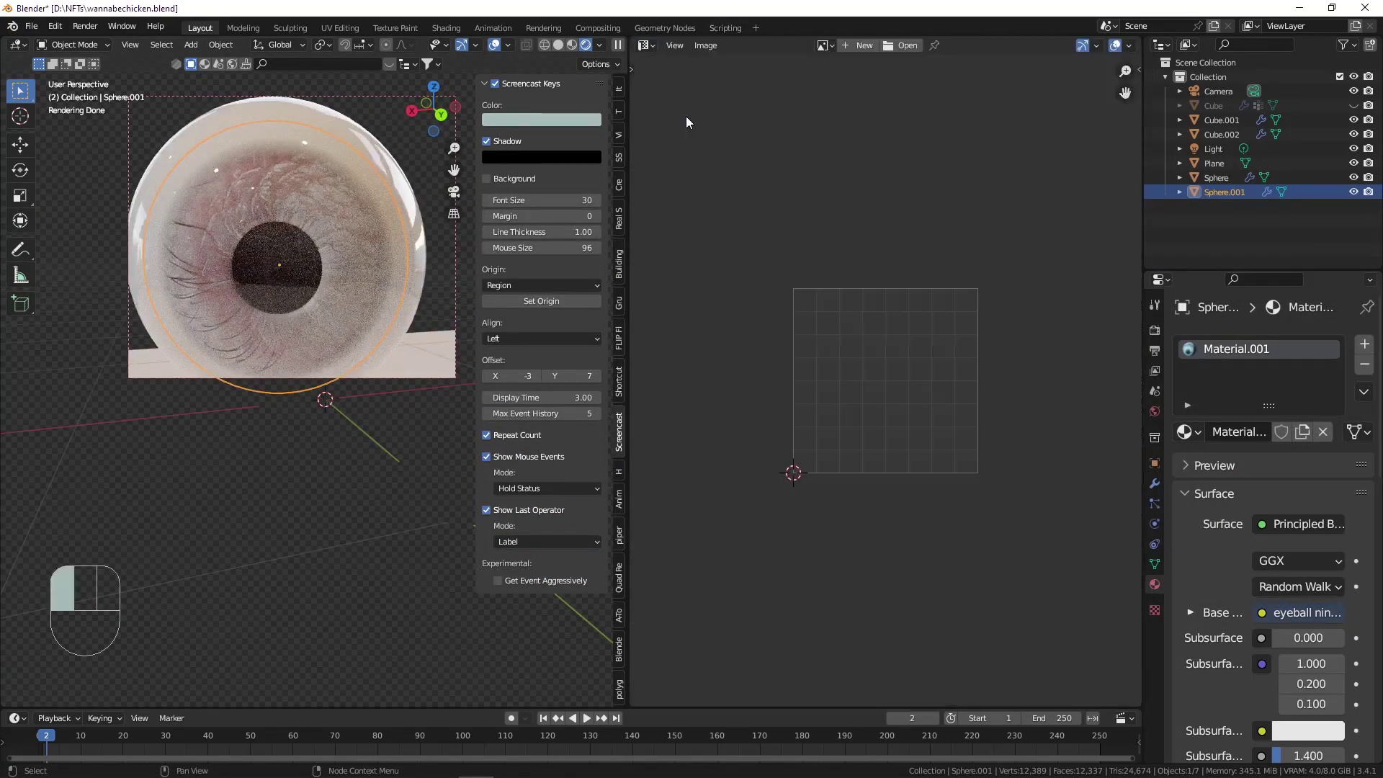
key("Tab")
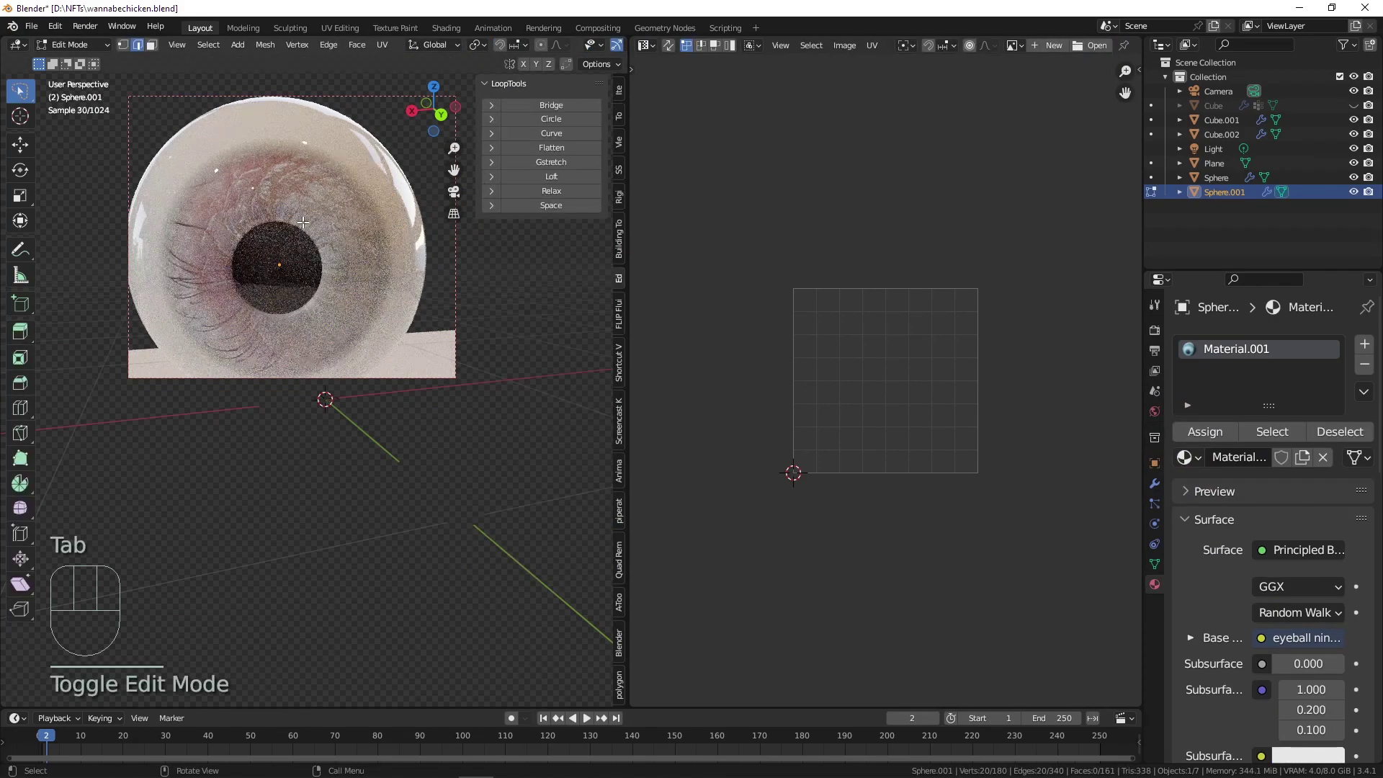
key("a")
scroll(908, 295, "down", 6)
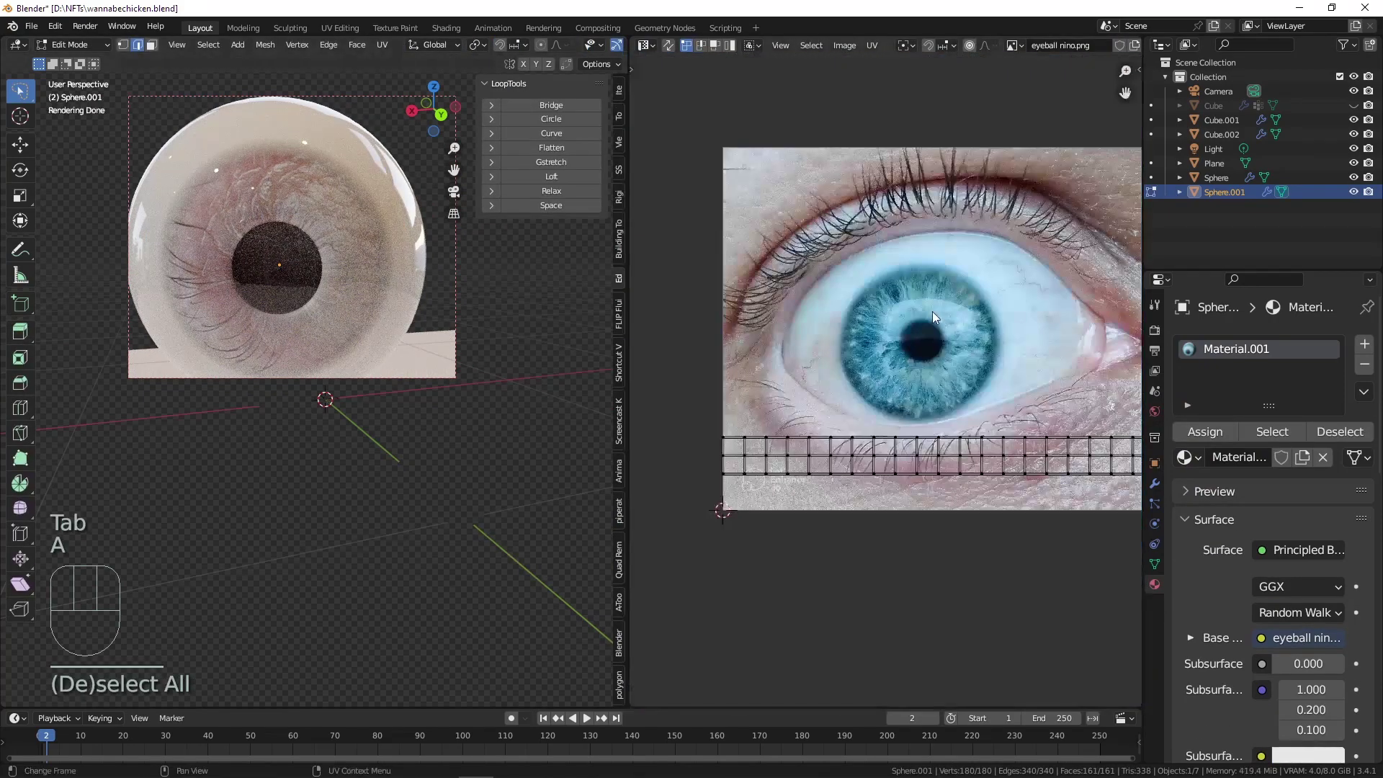
key("u")
left_click(546, 265)
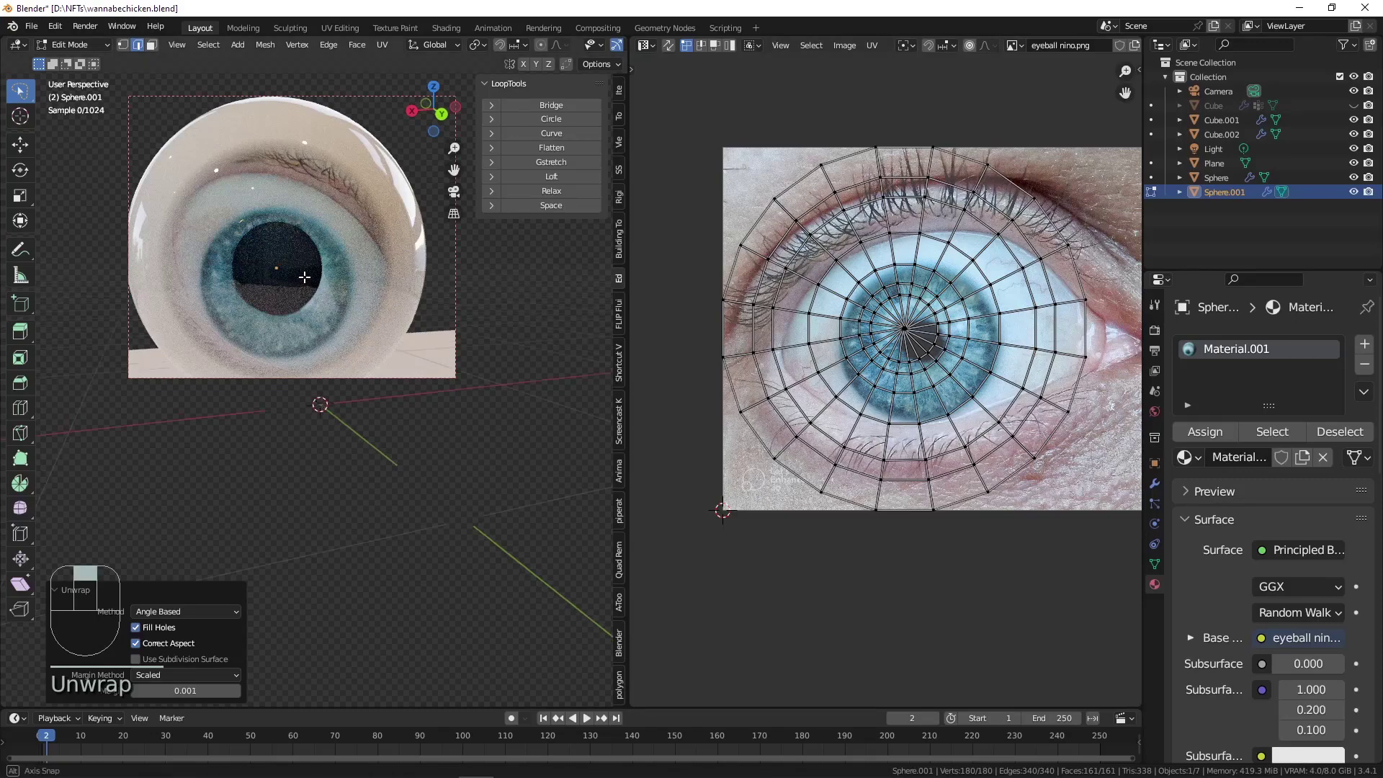
Scale down all of the iris mesh's UVs so the disc fits closer around the iris in the eyeball photo.
middle_click_drag(310, 271, 222, 216)
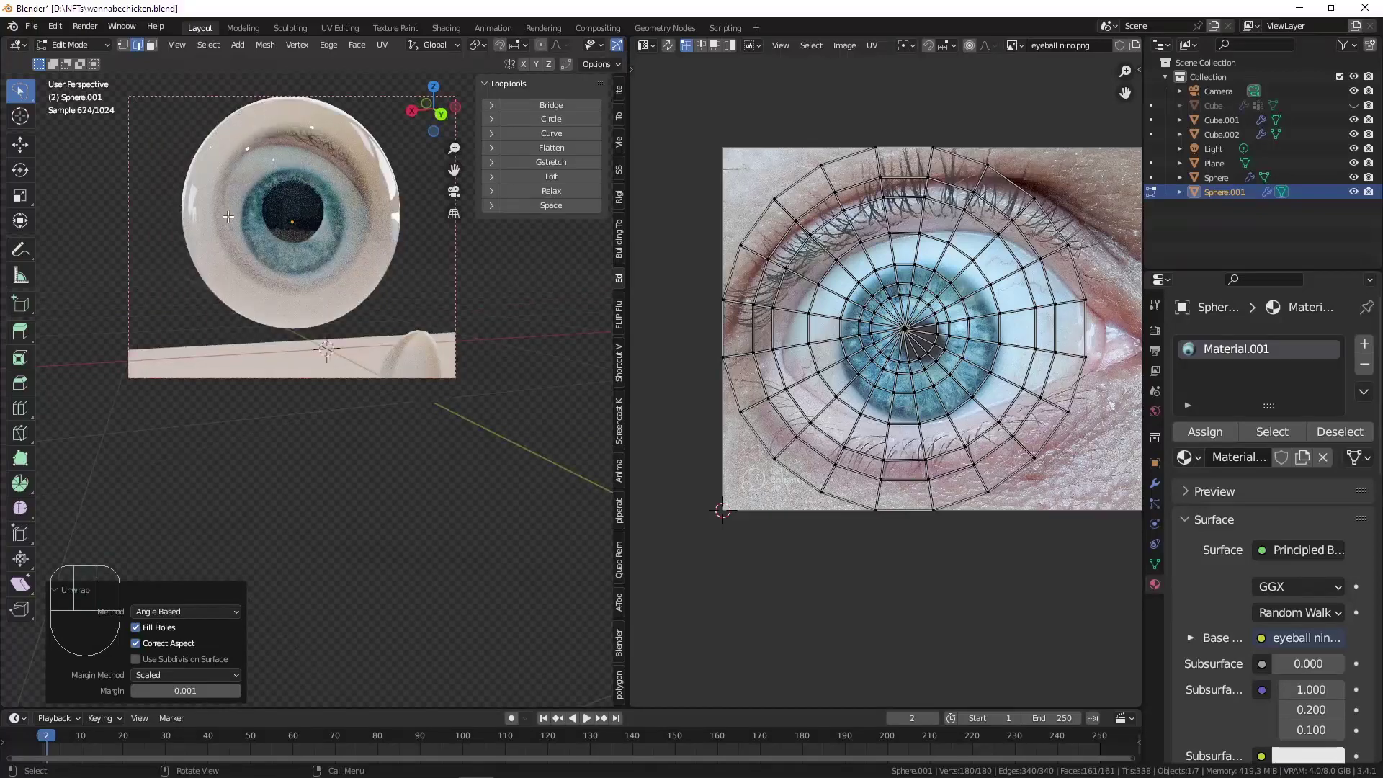
scroll(1054, 335, "down", 2)
key("a")
key("s")
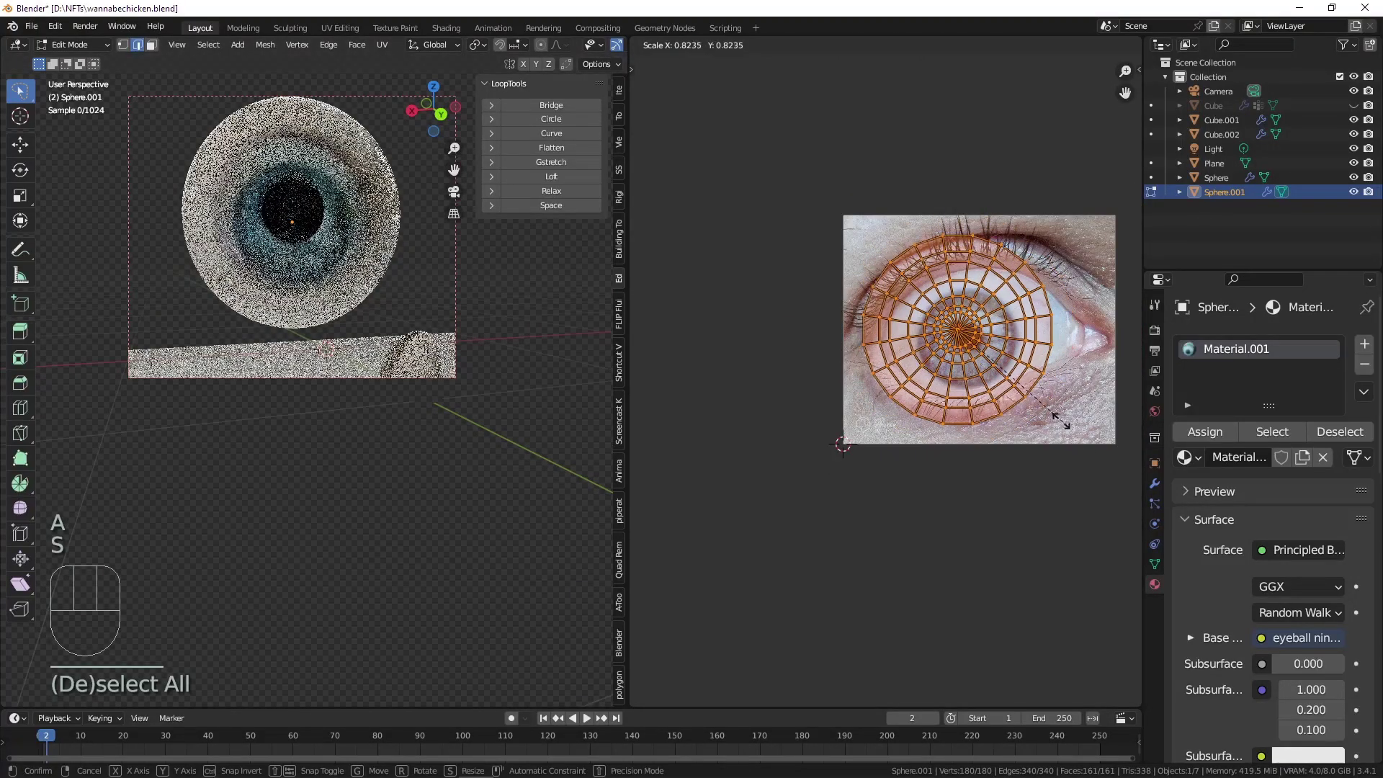
left_click(1040, 398)
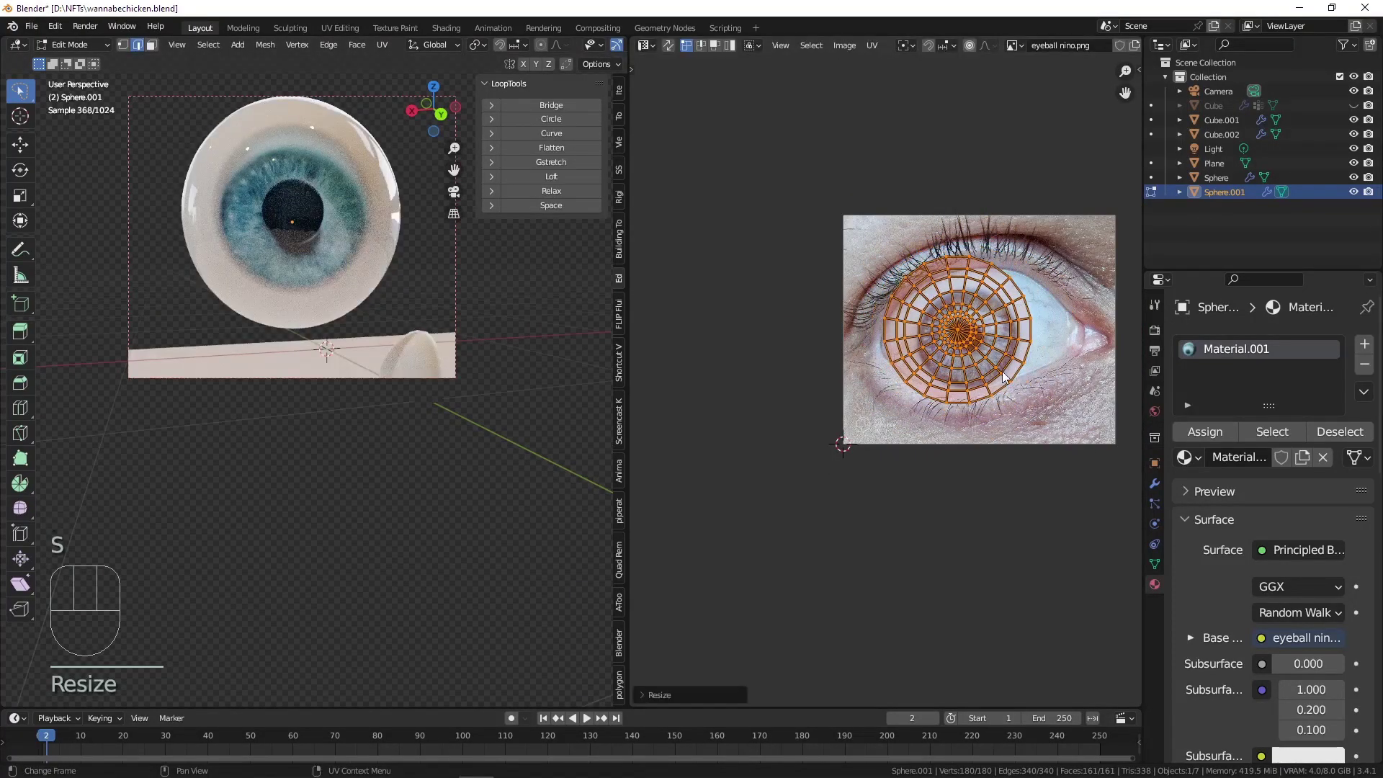
Center the UV disc on the photo's pupil, scale it up slightly, and fine-tune its position.
scroll(1008, 376, "up", 1)
key("g")
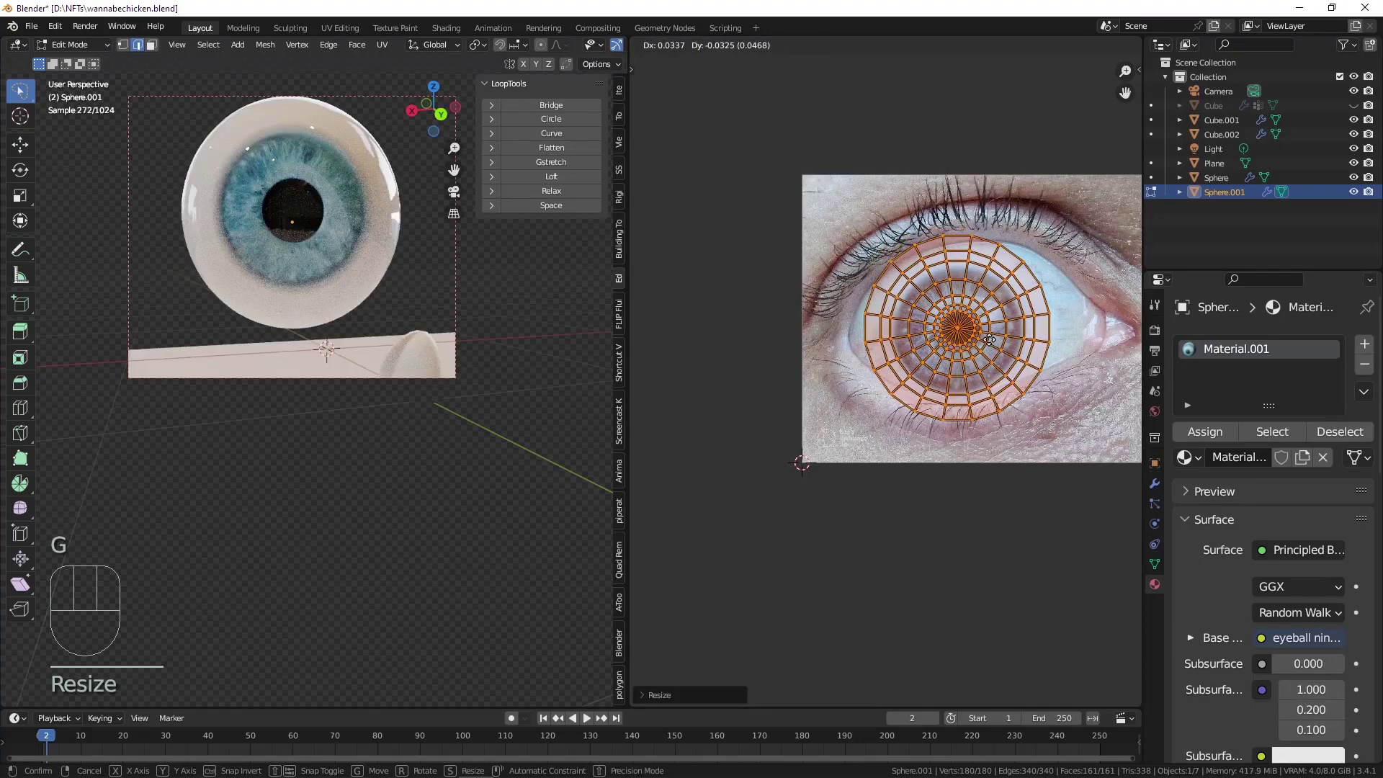
left_click(990, 339)
key("s")
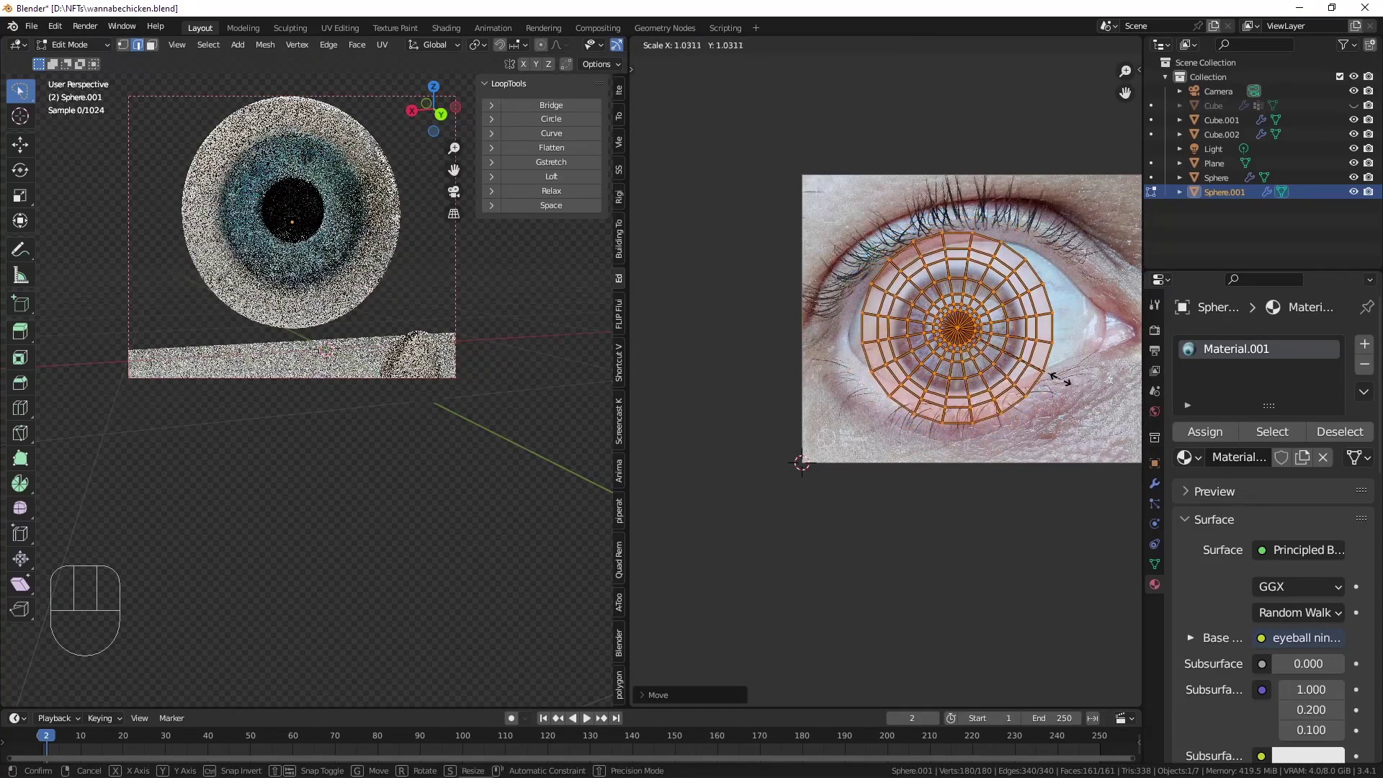
left_click(1061, 378)
key("g")
key("shift")
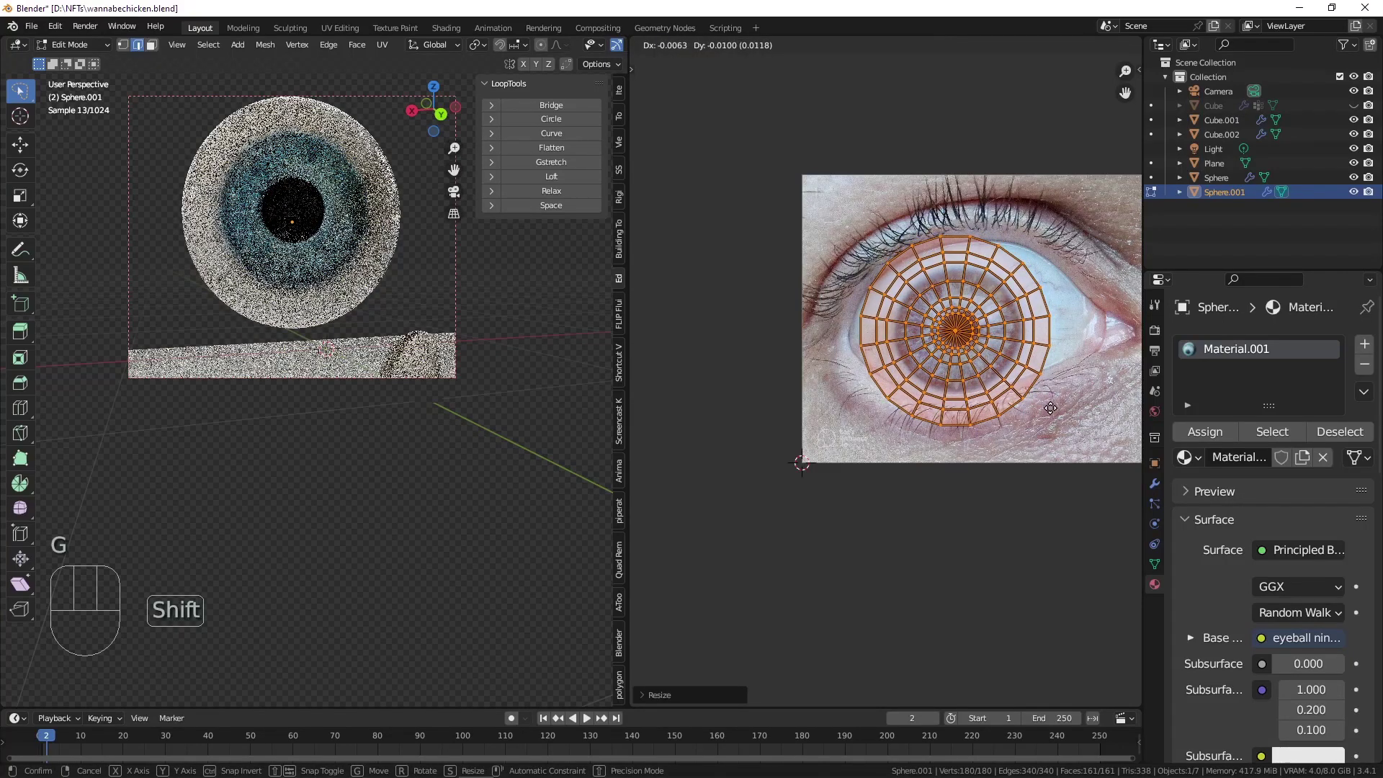
left_click(1027, 412)
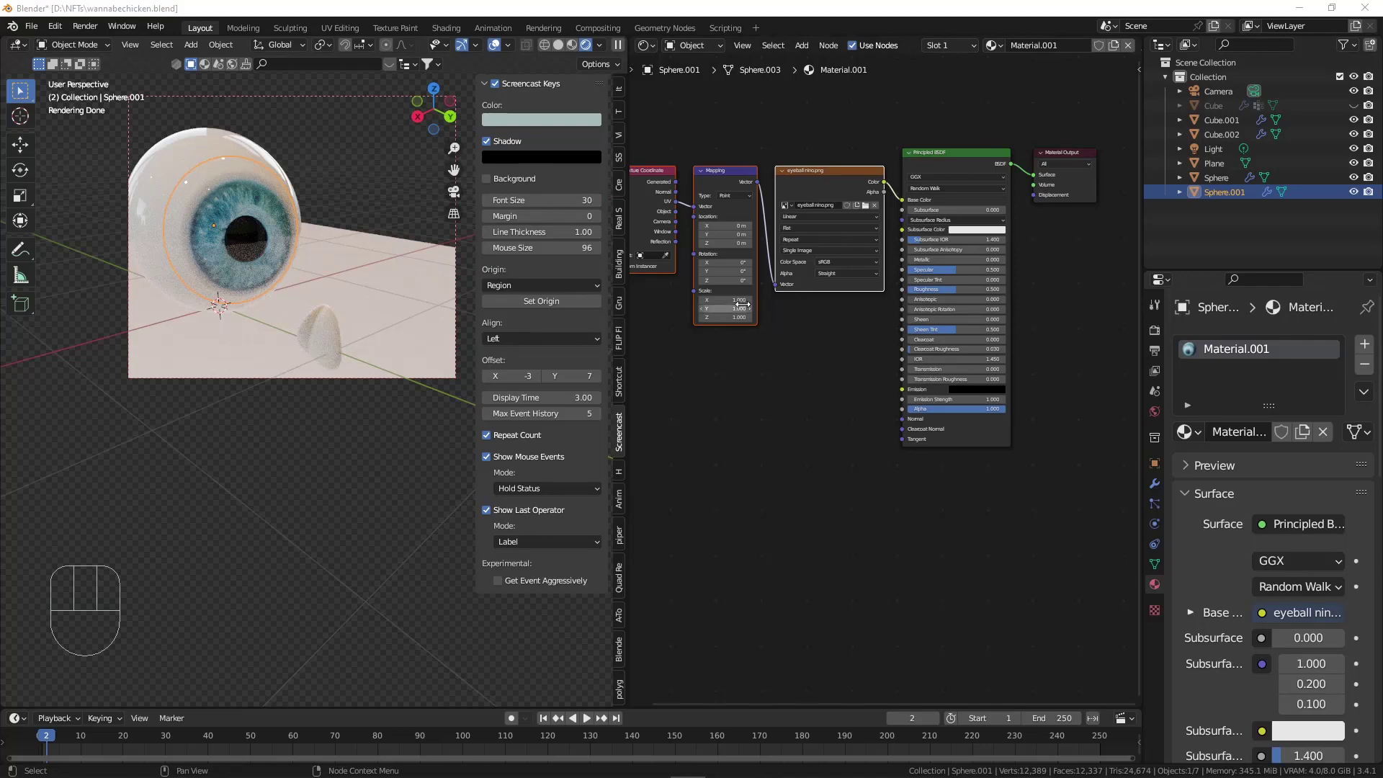
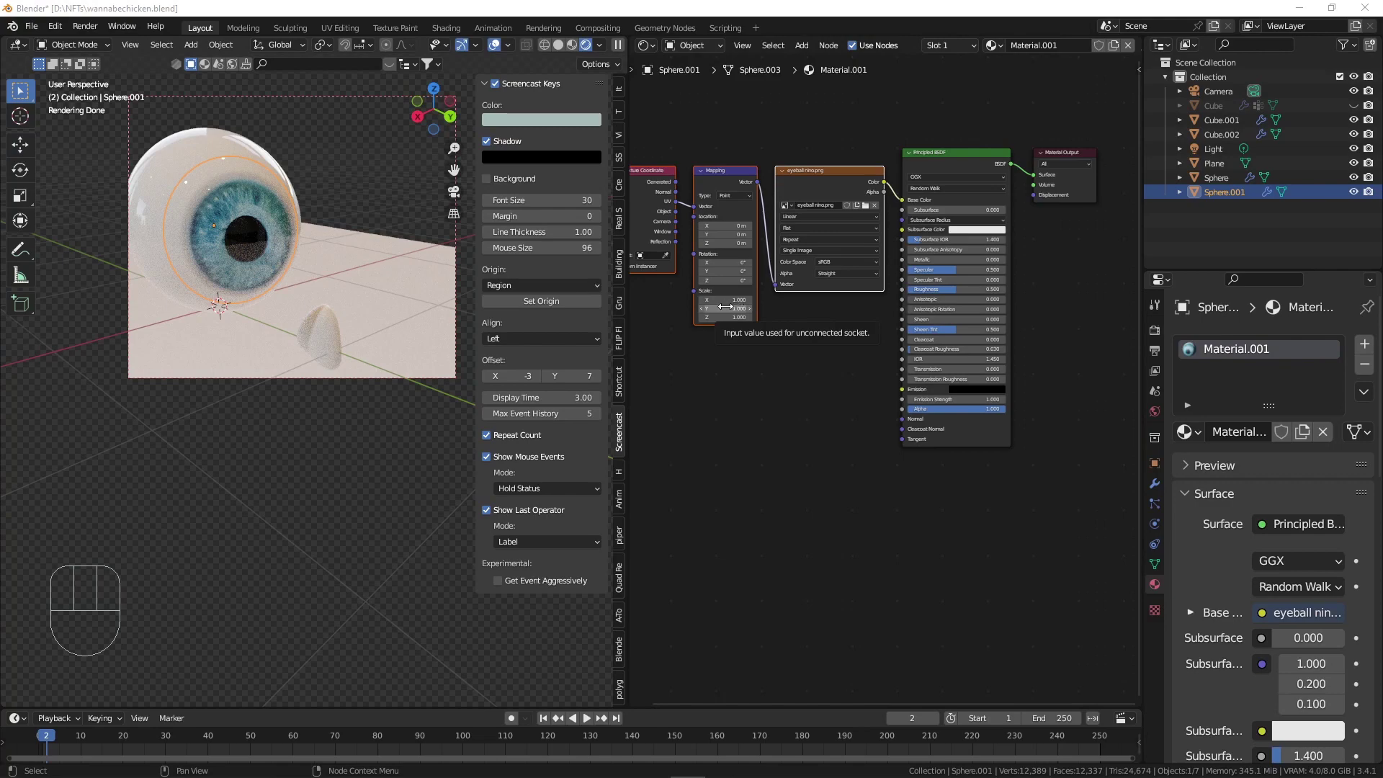
left_click(866, 207)
scroll(859, 404, "down", 5)
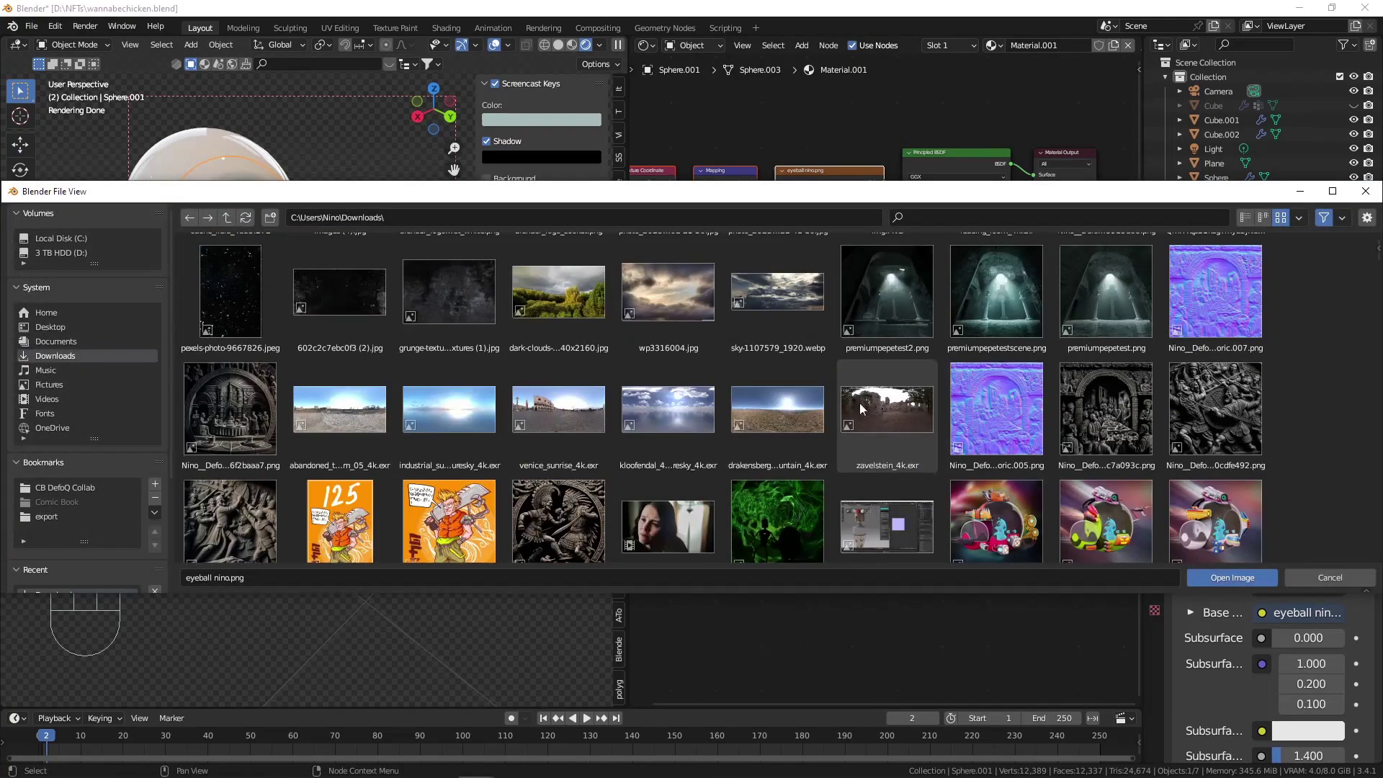
scroll(859, 404, "down", 5)
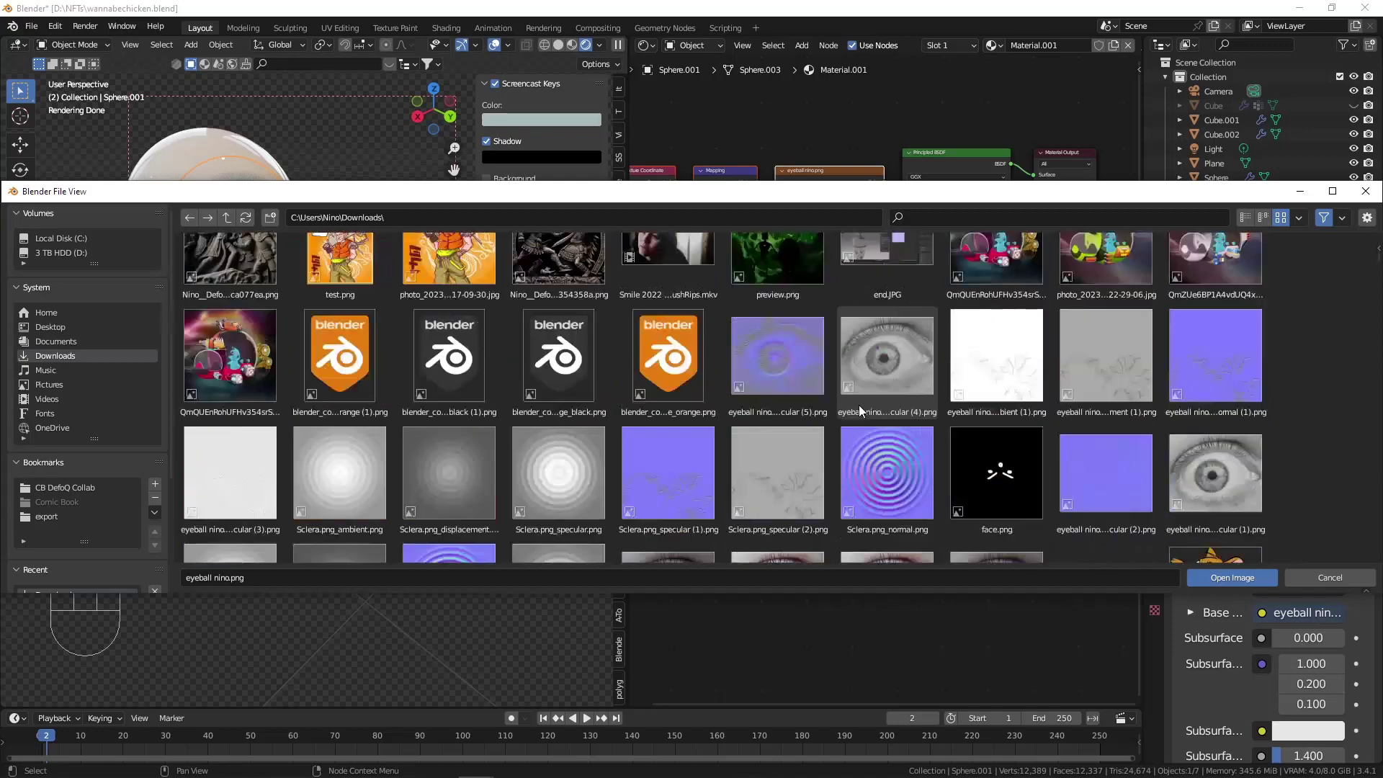
left_click(783, 353)
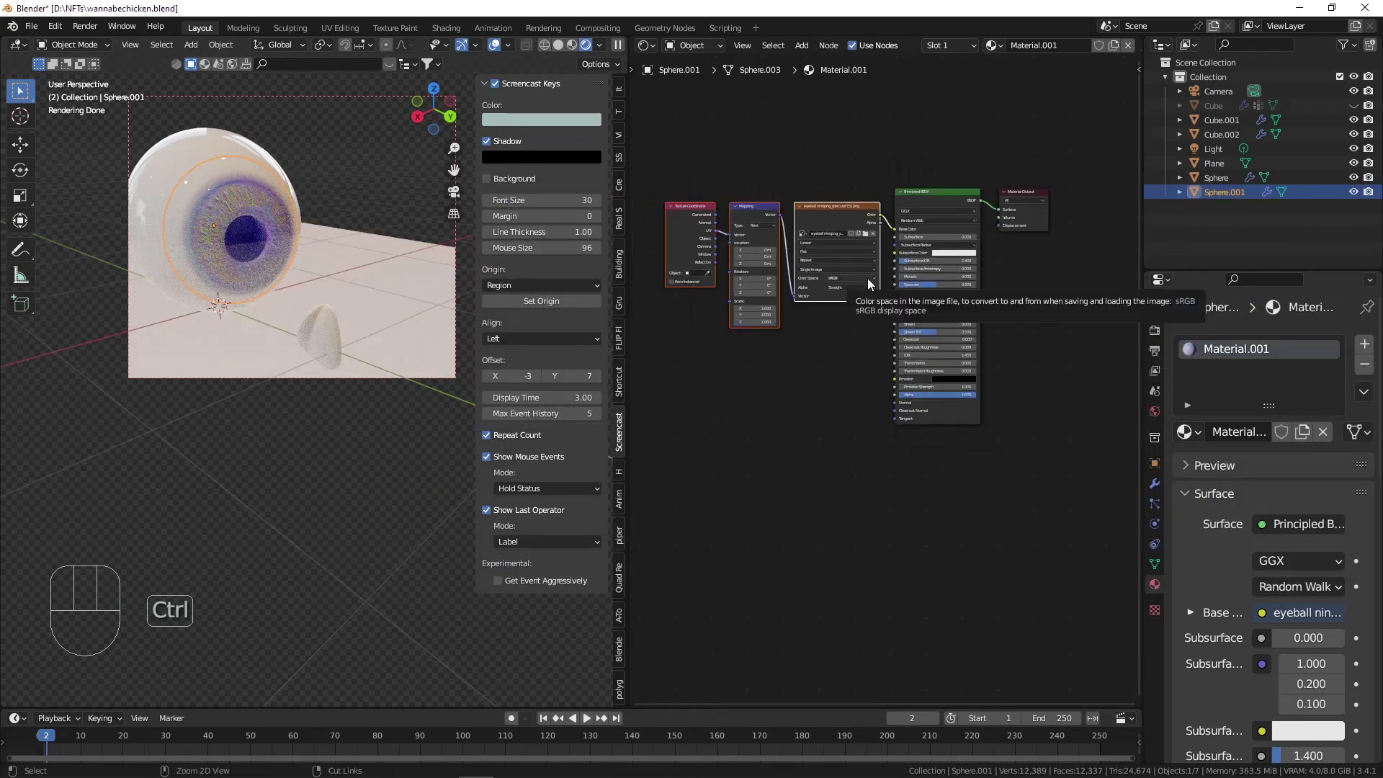
key("ctrl+z")
Duplicate the eyeball Image Texture node with its Mapping link, place the copy below, and connect its Color to the Principled BSDF's Normal input.
left_click(824, 206)
scroll(824, 206, "up", 3)
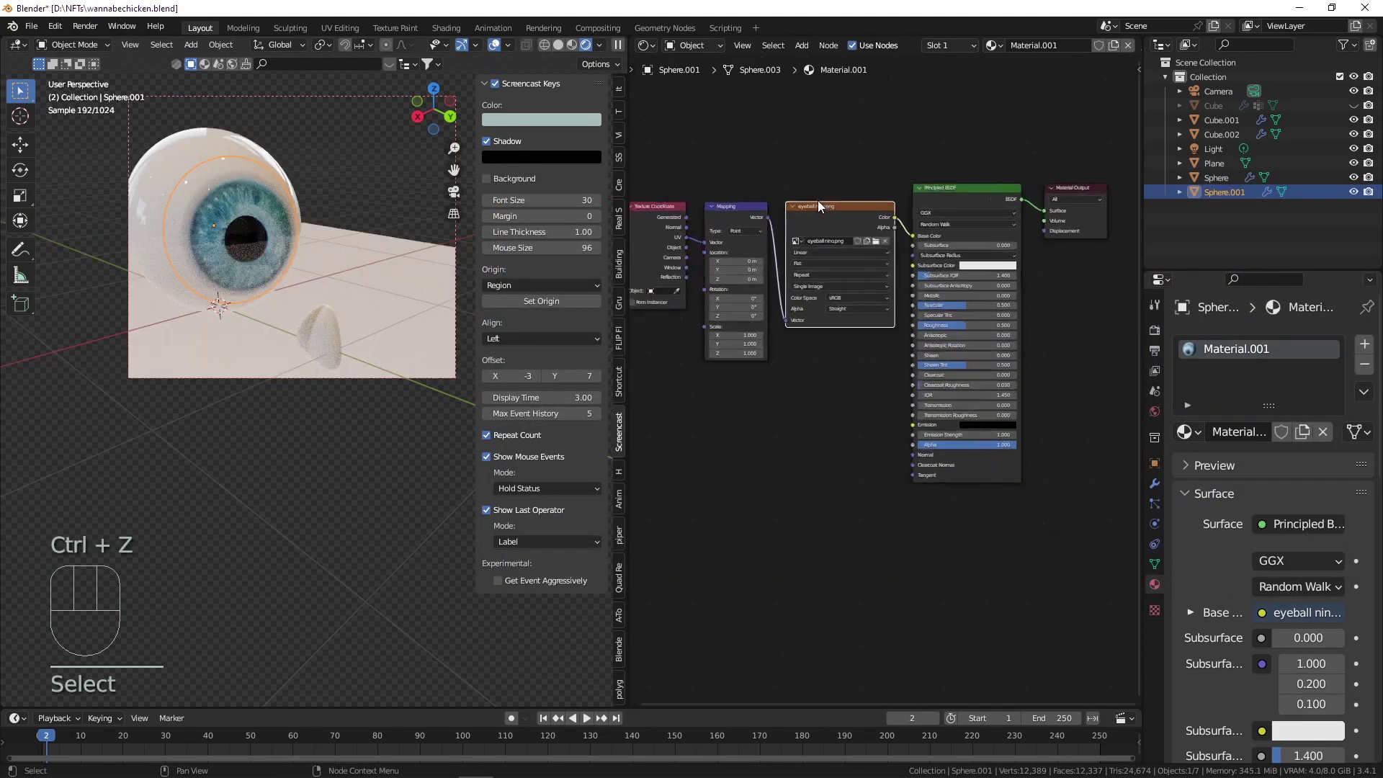
key("ctrl+shift+d")
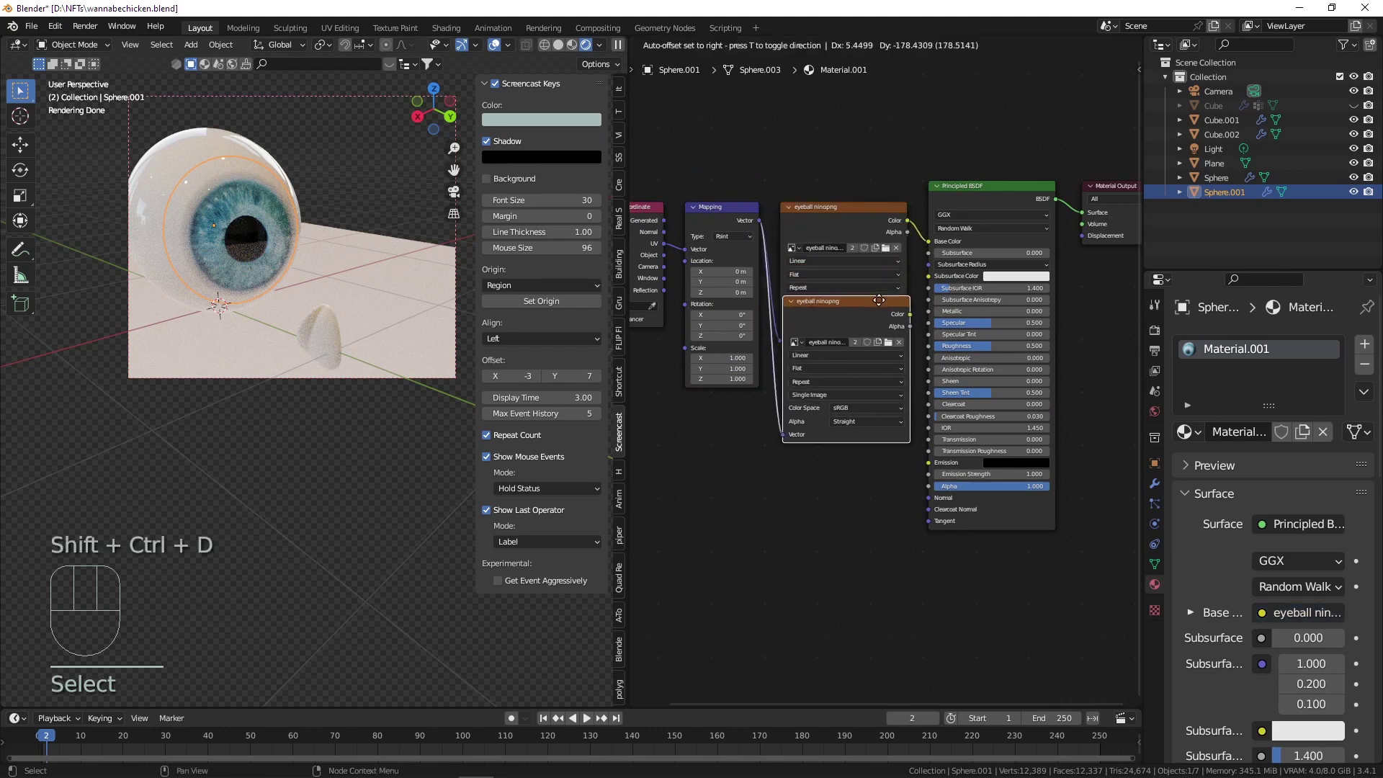
left_click(873, 388)
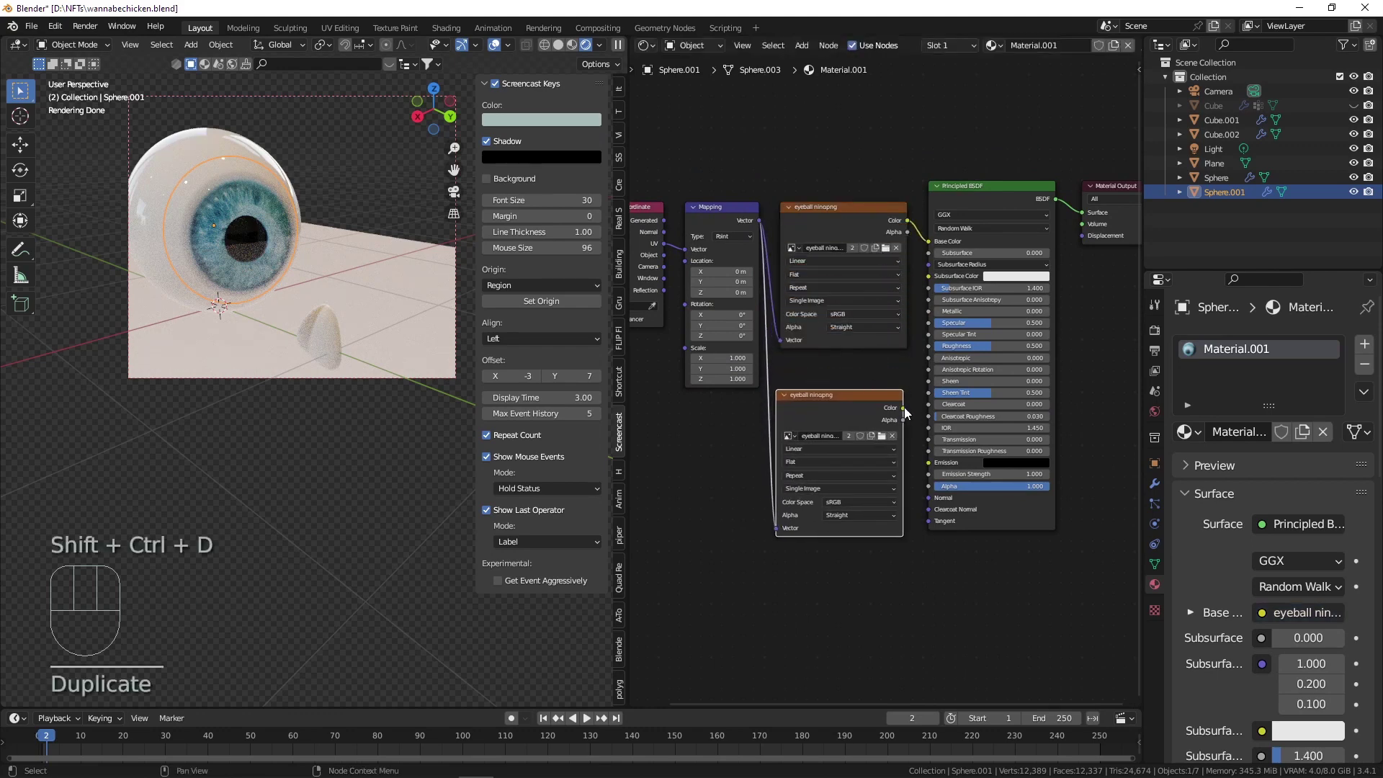
left_click_drag(903, 408, 928, 497)
key("shift+a")
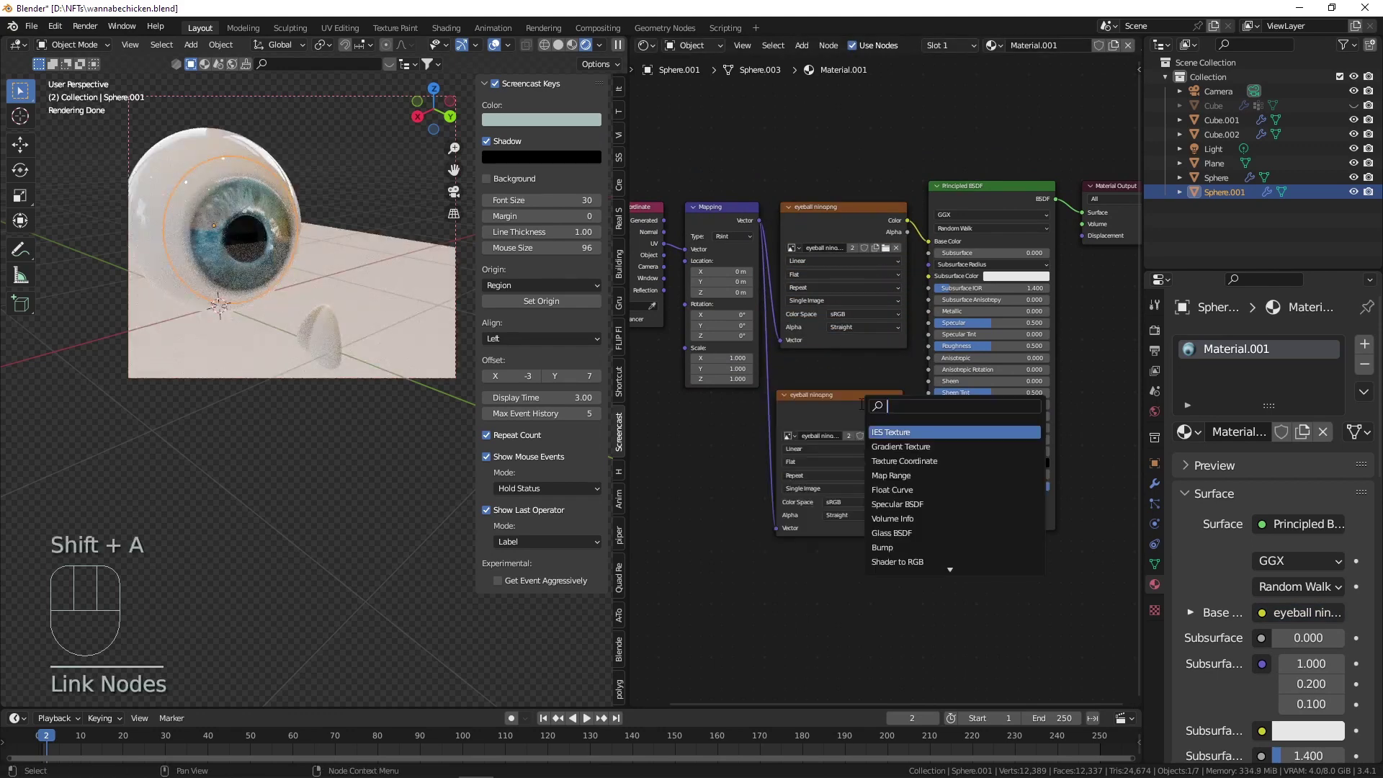
type("norm")
key("Return")
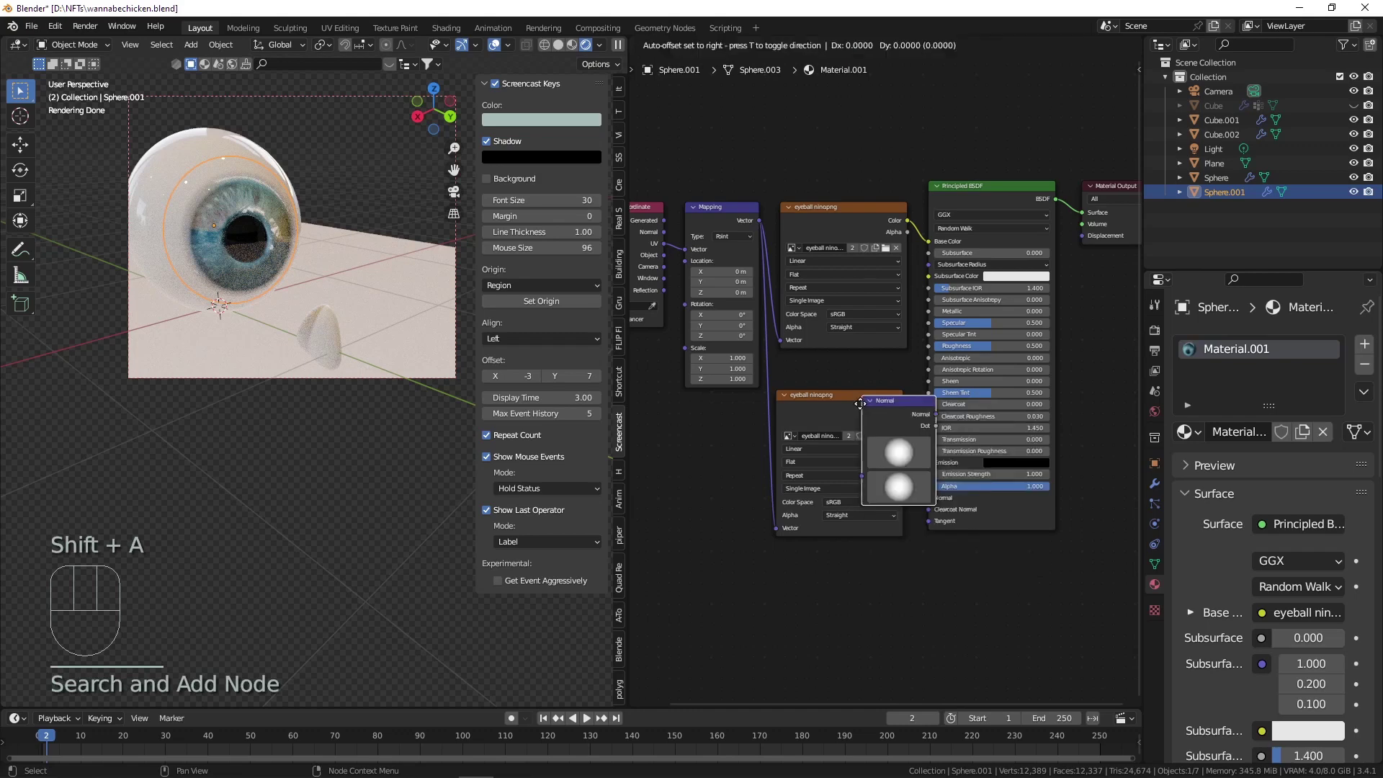
right_click(861, 404)
Add a Normal Map node and insert it on the link between the duplicated image texture and the Principled BSDF's Normal input.
key("shift+a")
type("normal m")
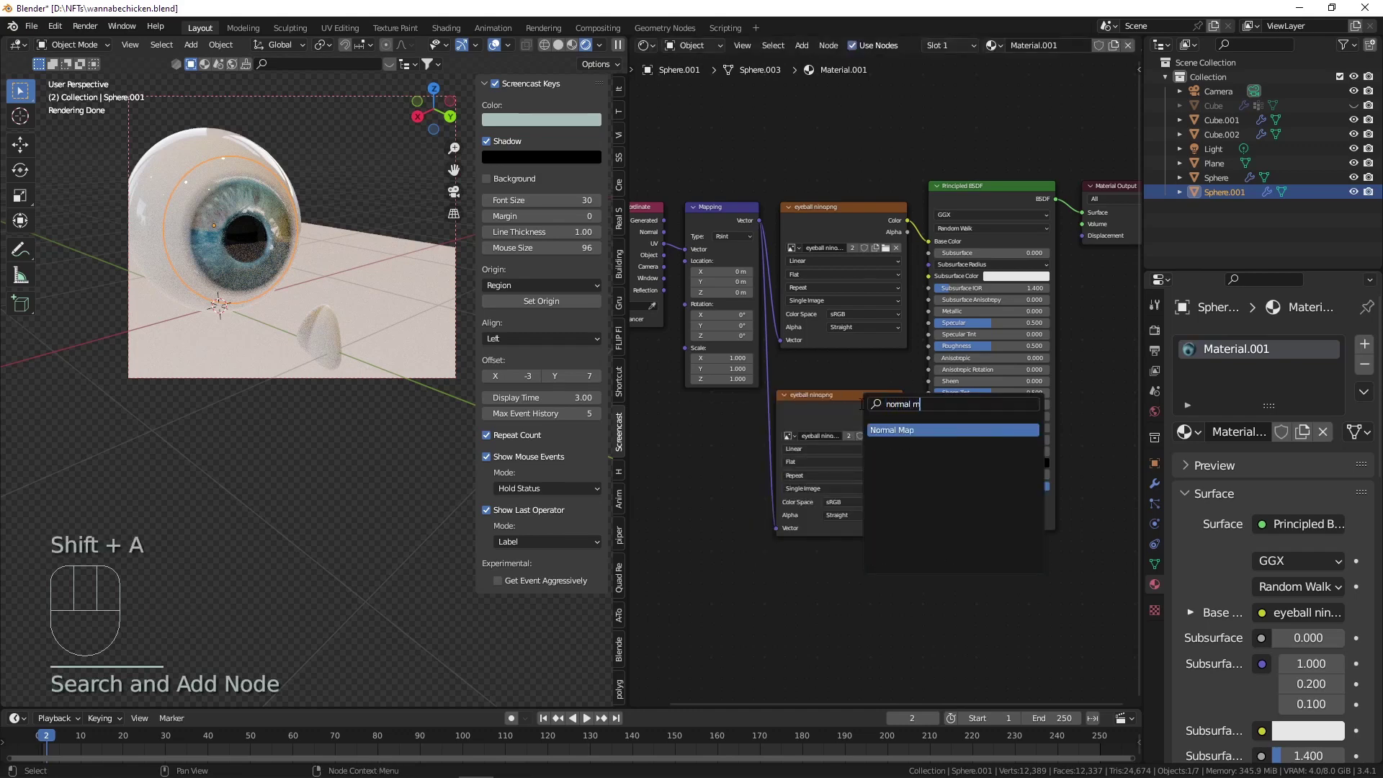
key("Return")
left_click(858, 366)
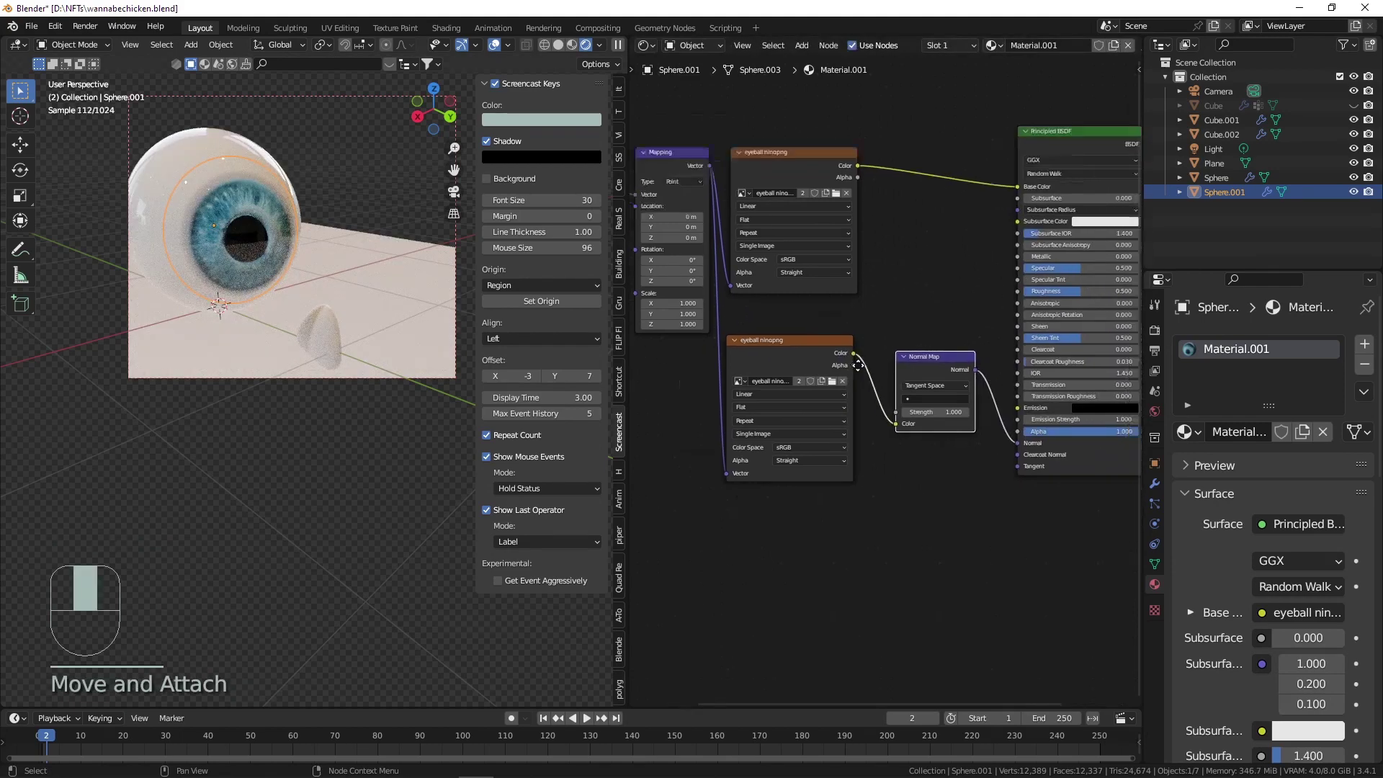
Load the purple eyeball normal map ending in specular (5).png from Downloads into the duplicated Image Texture node.
middle_click_drag(858, 365, 814, 329)
scroll(788, 374, "up", 2)
middle_click_drag(771, 385, 882, 366)
scroll(881, 365, "up", 2)
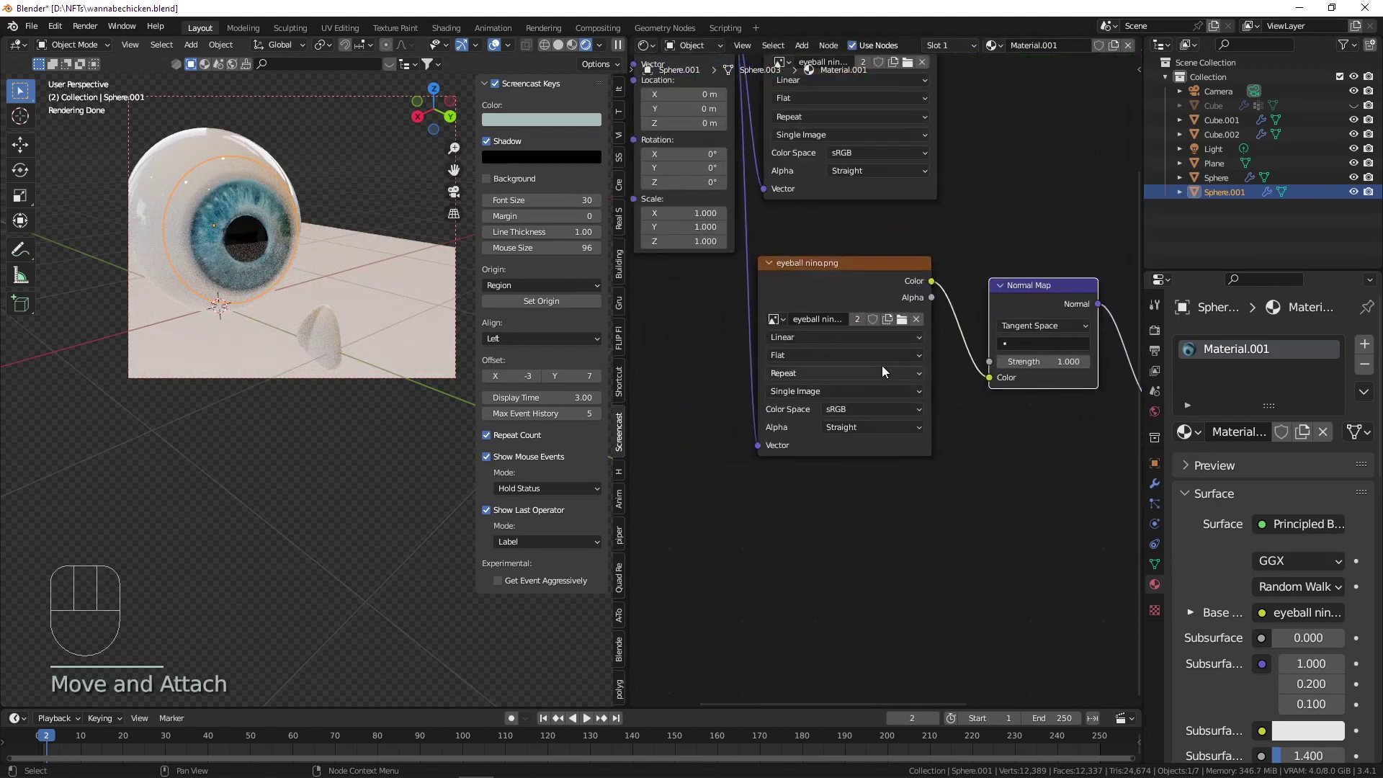
left_click(902, 319)
scroll(918, 369, "down", 6)
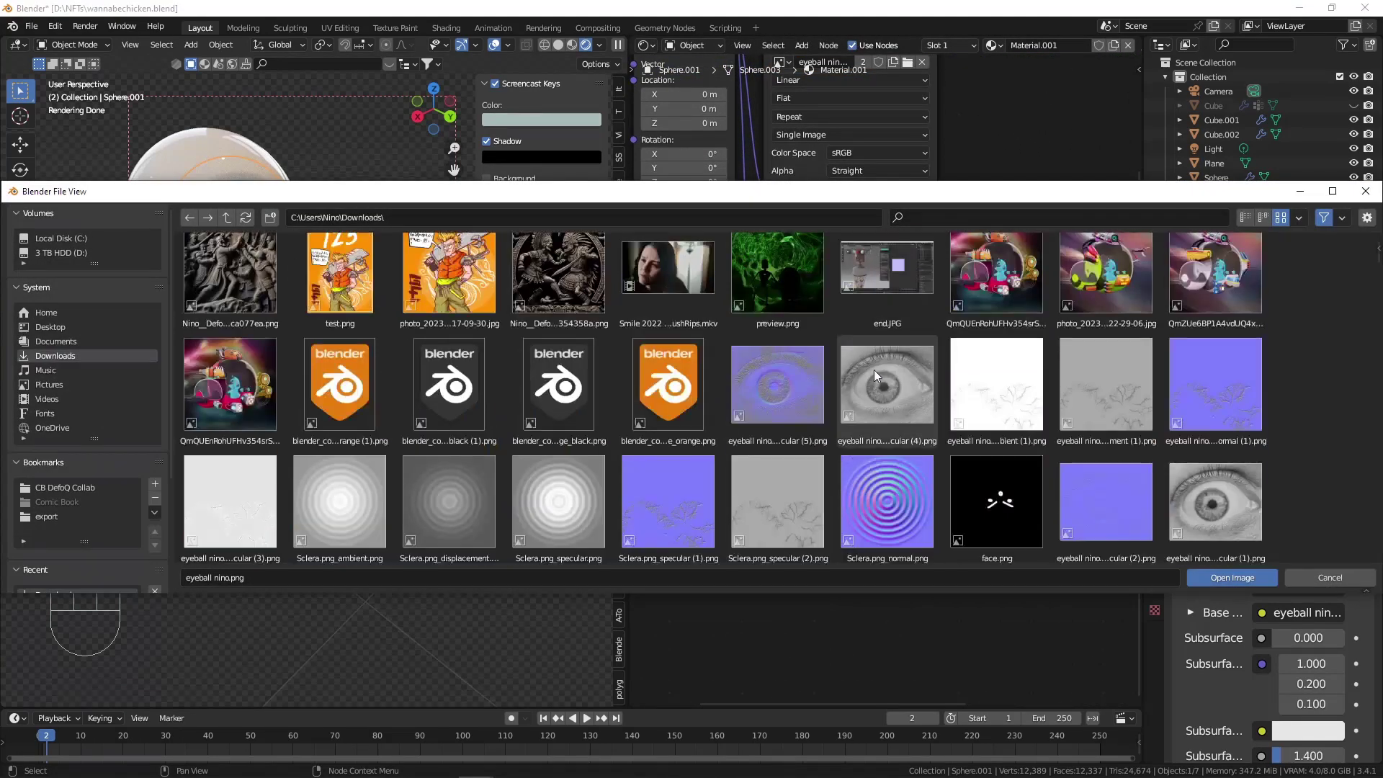
double_click(818, 369)
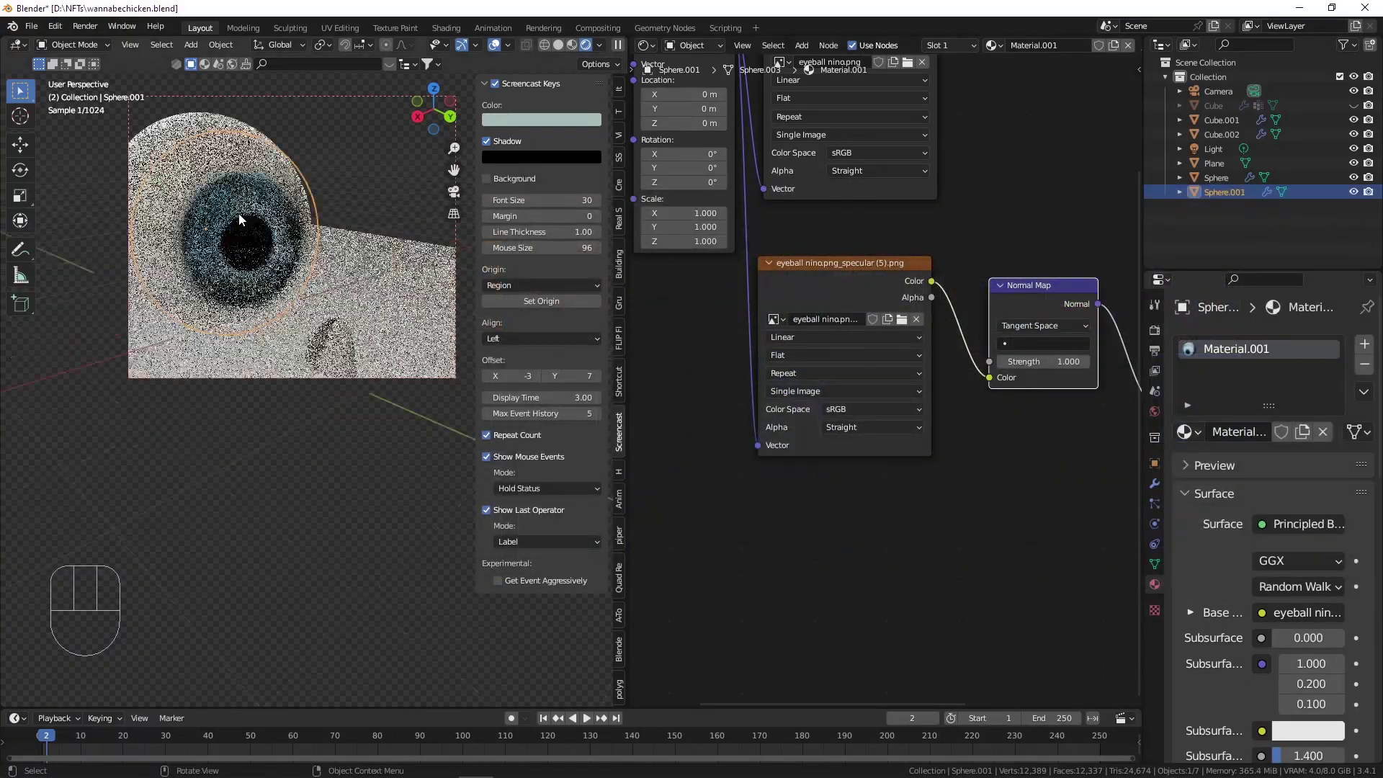
Set the Normal Map node's Strength to 0.240 to soften the relief on the iris.
scroll(241, 219, "up", 5)
middle_click_drag(881, 372, 929, 352, "shift")
scroll(1029, 359, "down", 1)
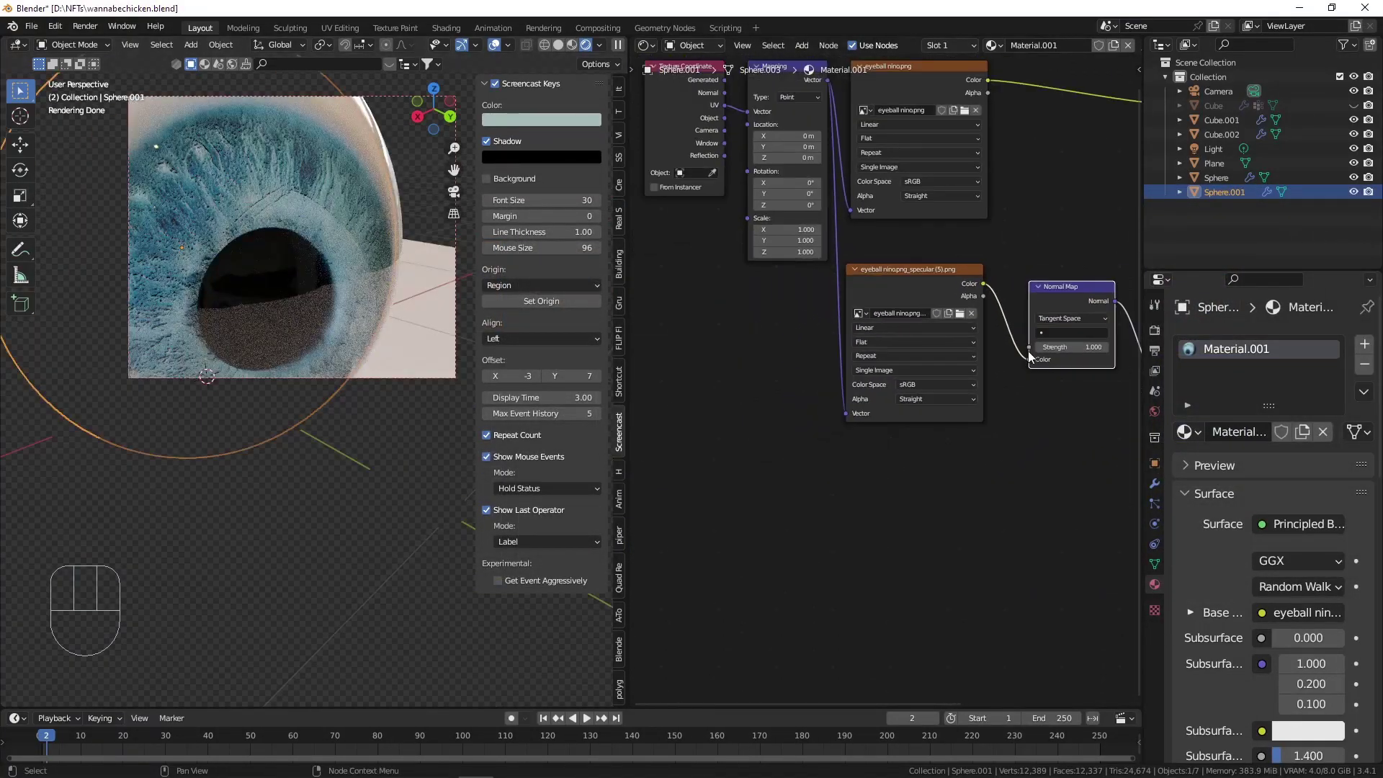
middle_click_drag(1030, 358, 941, 361)
scroll(944, 350, "up", 1)
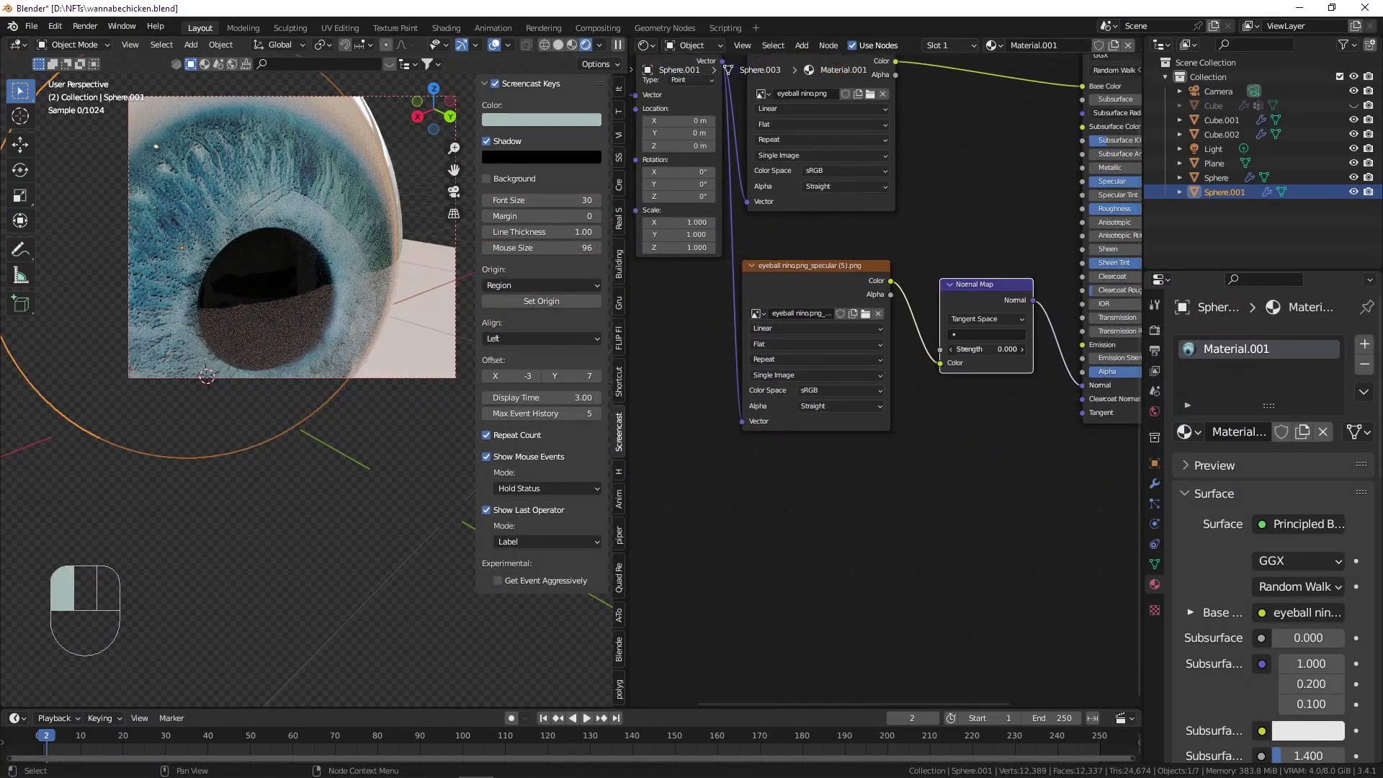
left_click_drag(984, 349, 1018, 349, "shift")
scroll(219, 166, "up", 5)
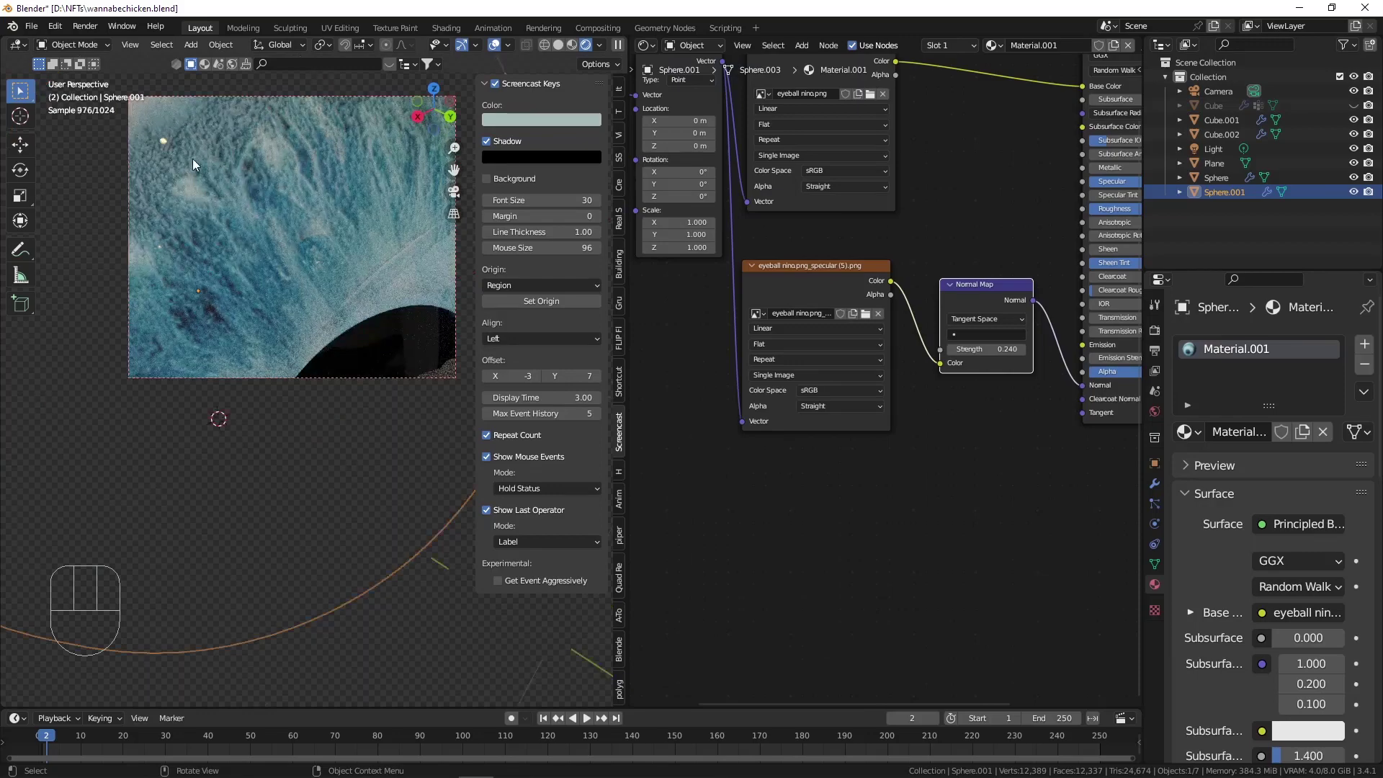
Lower the Roughness of the iris material's Principled BSDF to make the surface shinier.
scroll(217, 173, "down", 5)
scroll(961, 240, "up", 4)
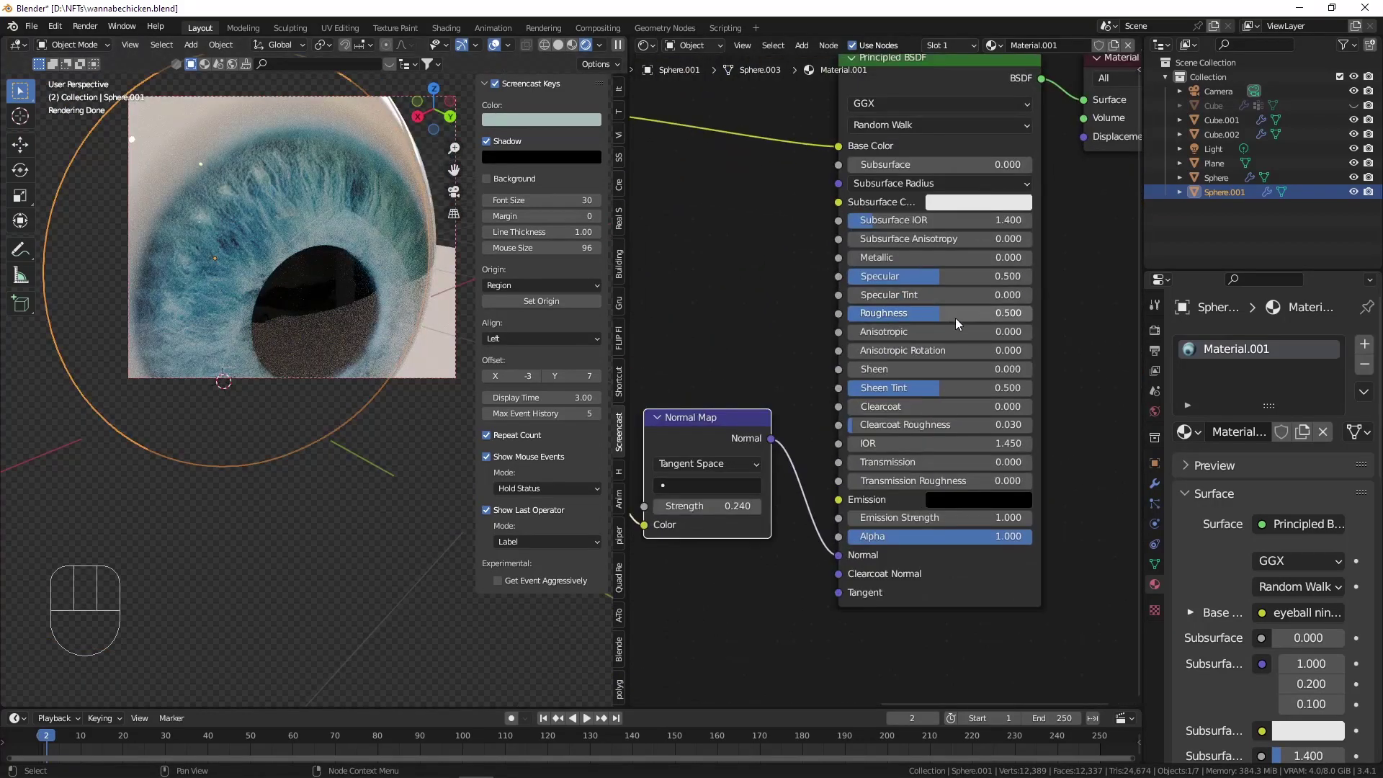
left_click_drag(956, 318, 875, 314)
scroll(875, 315, "down", 4)
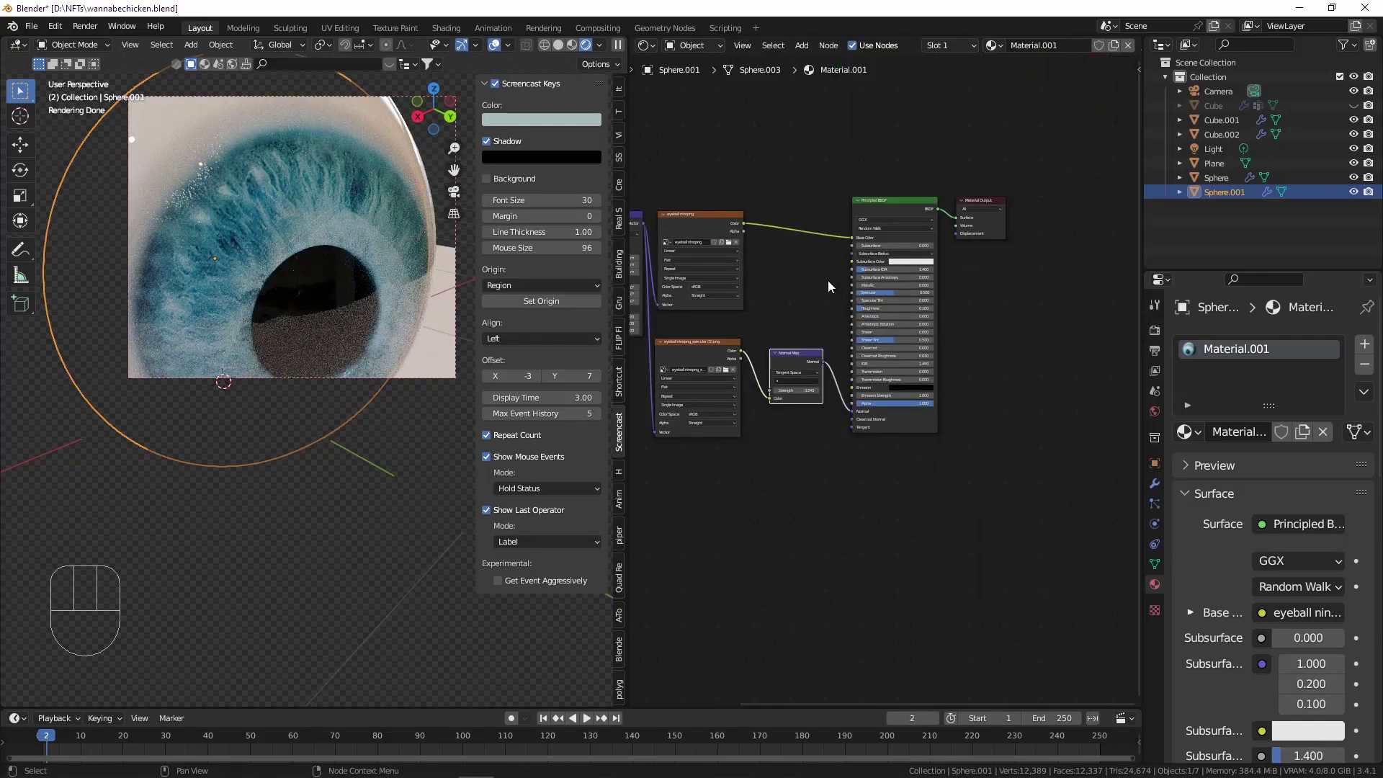
Duplicate the normal map's Image Texture node with its Mapping link and connect the copy's Color to the Material Output's Displacement input.
middle_click_drag(828, 279, 936, 231)
left_click(823, 306)
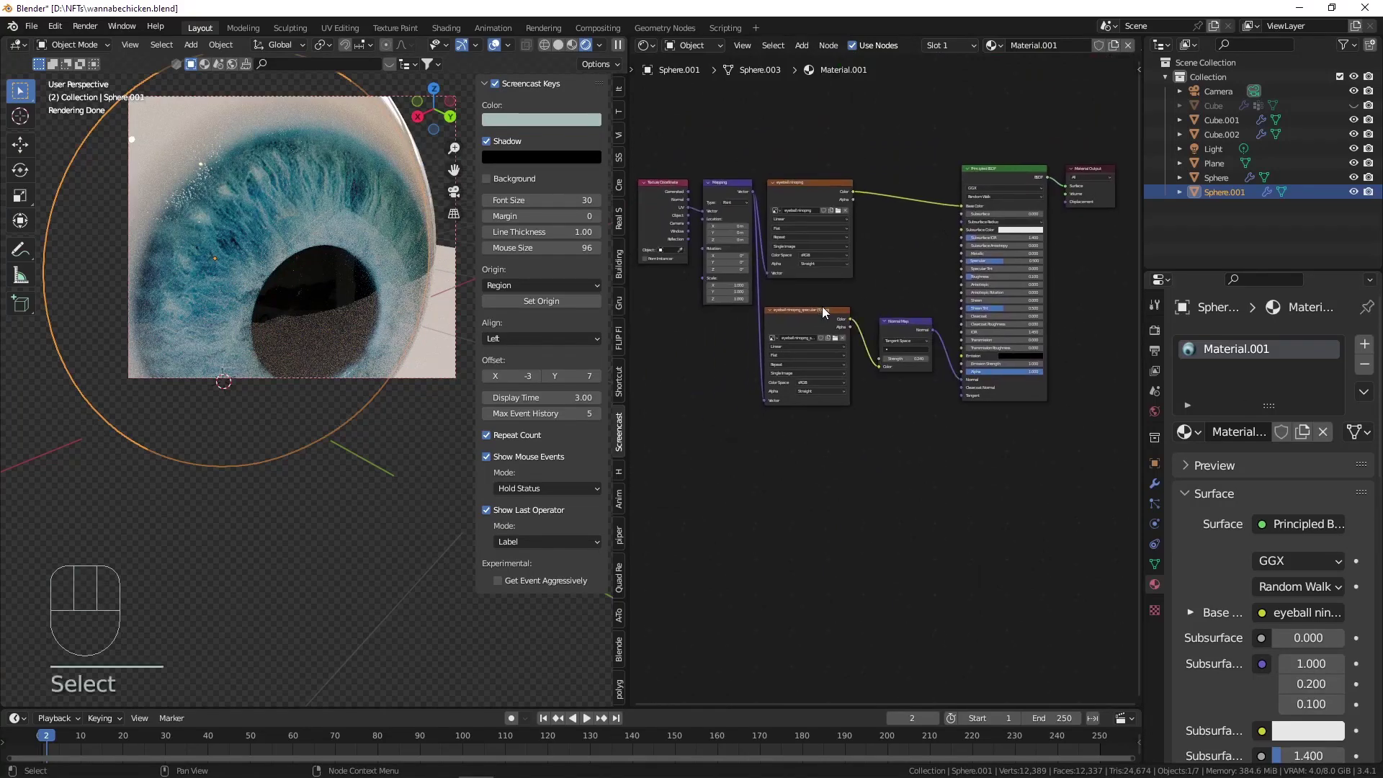
middle_click_drag(950, 319, 894, 289)
key("ctrl+shift+d")
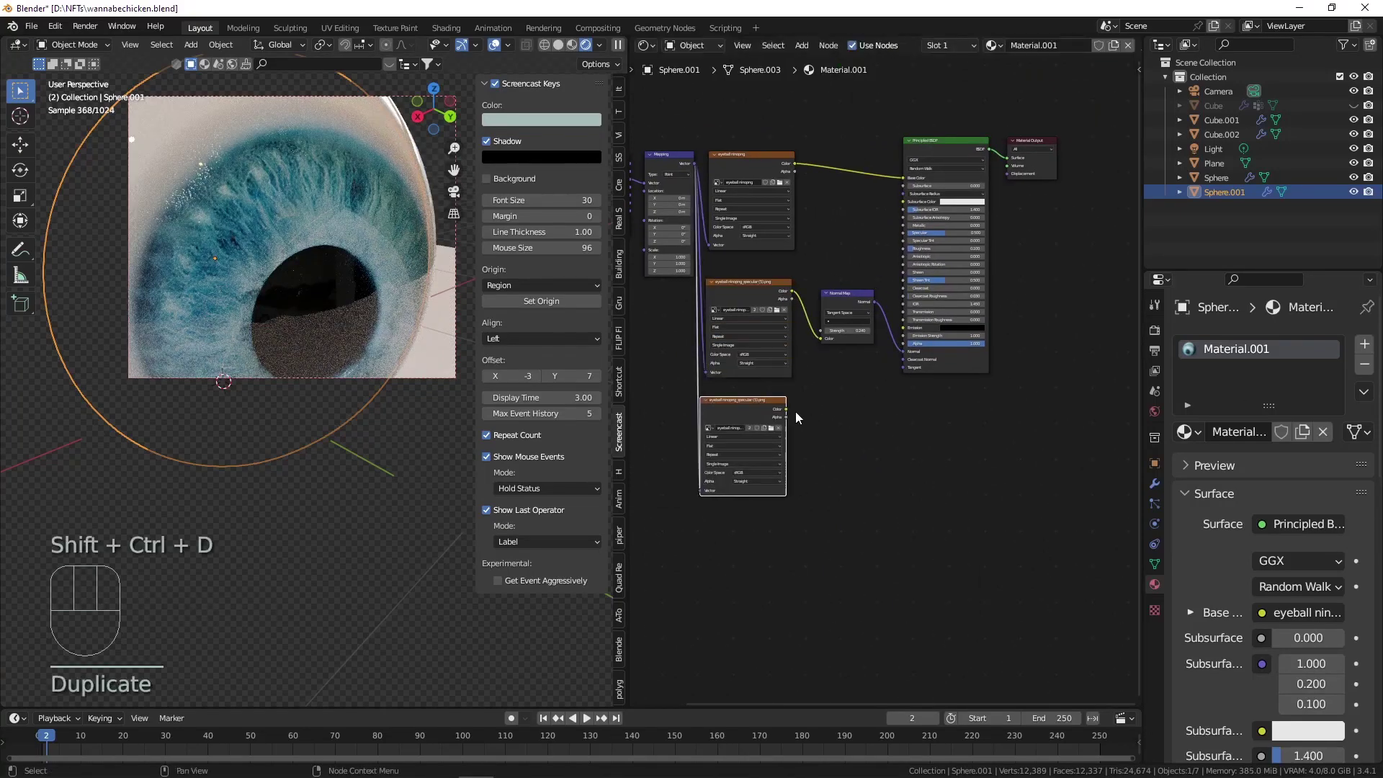
left_click_drag(792, 406, 1007, 174)
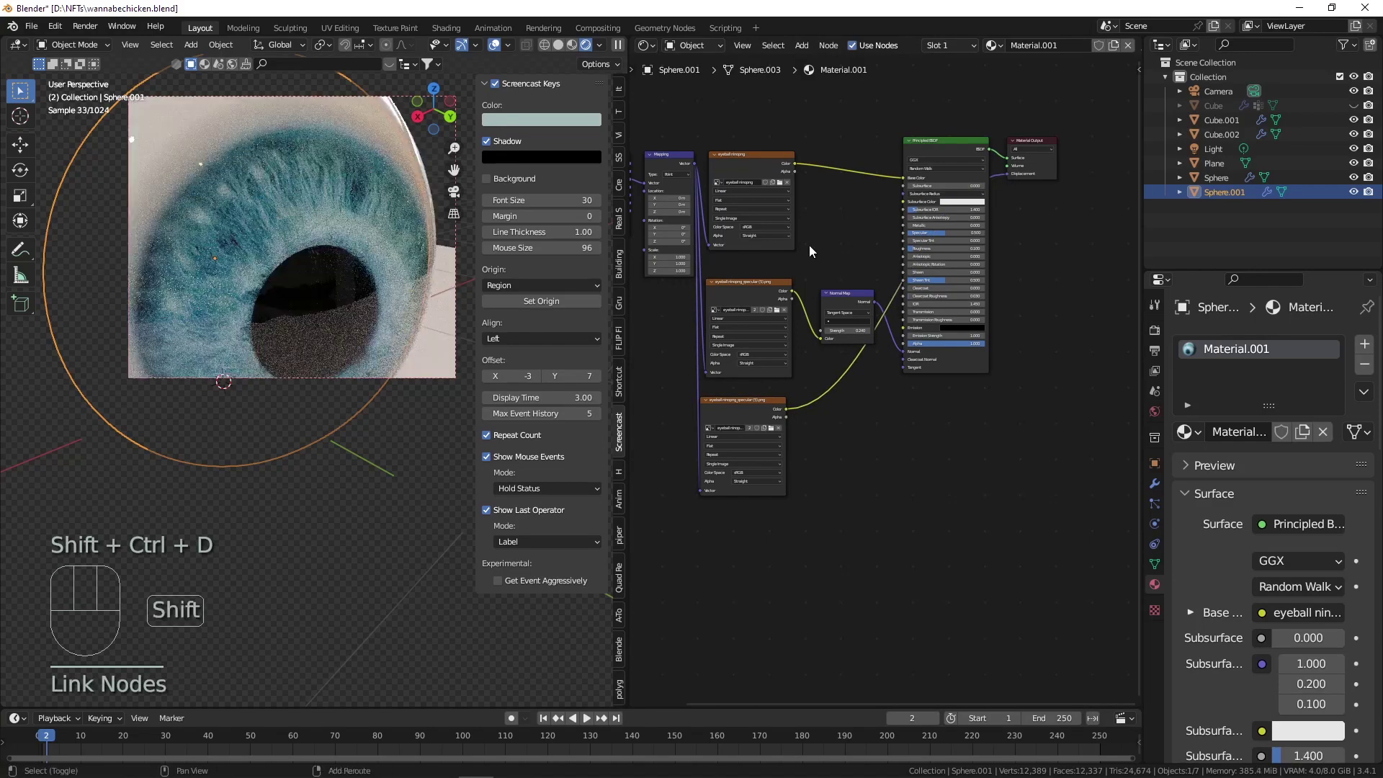
Insert a Displacement node between the lowest image texture and the Material Output, with the texture's Color feeding its Height input.
key("shift+a")
type("disp")
key("Return")
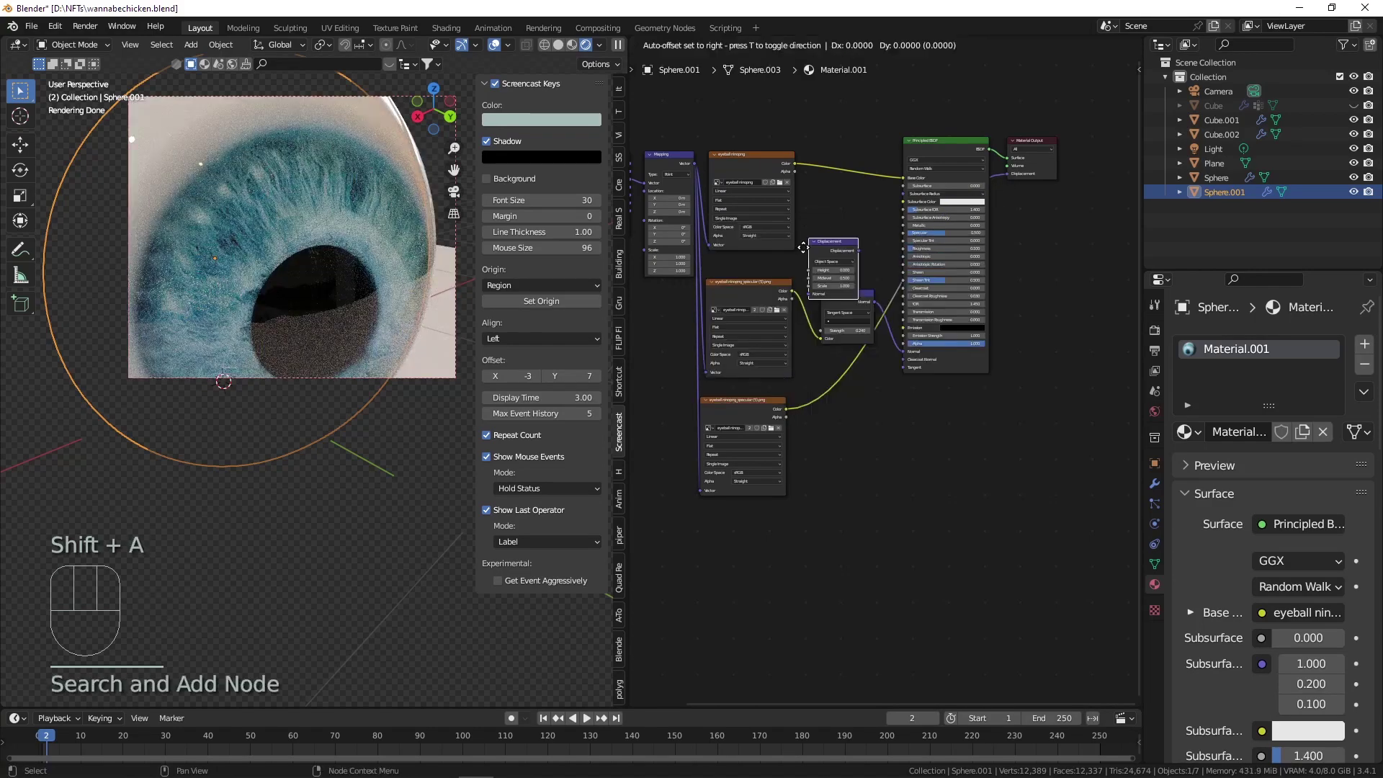
left_click(805, 375)
scroll(781, 424, "up", 5)
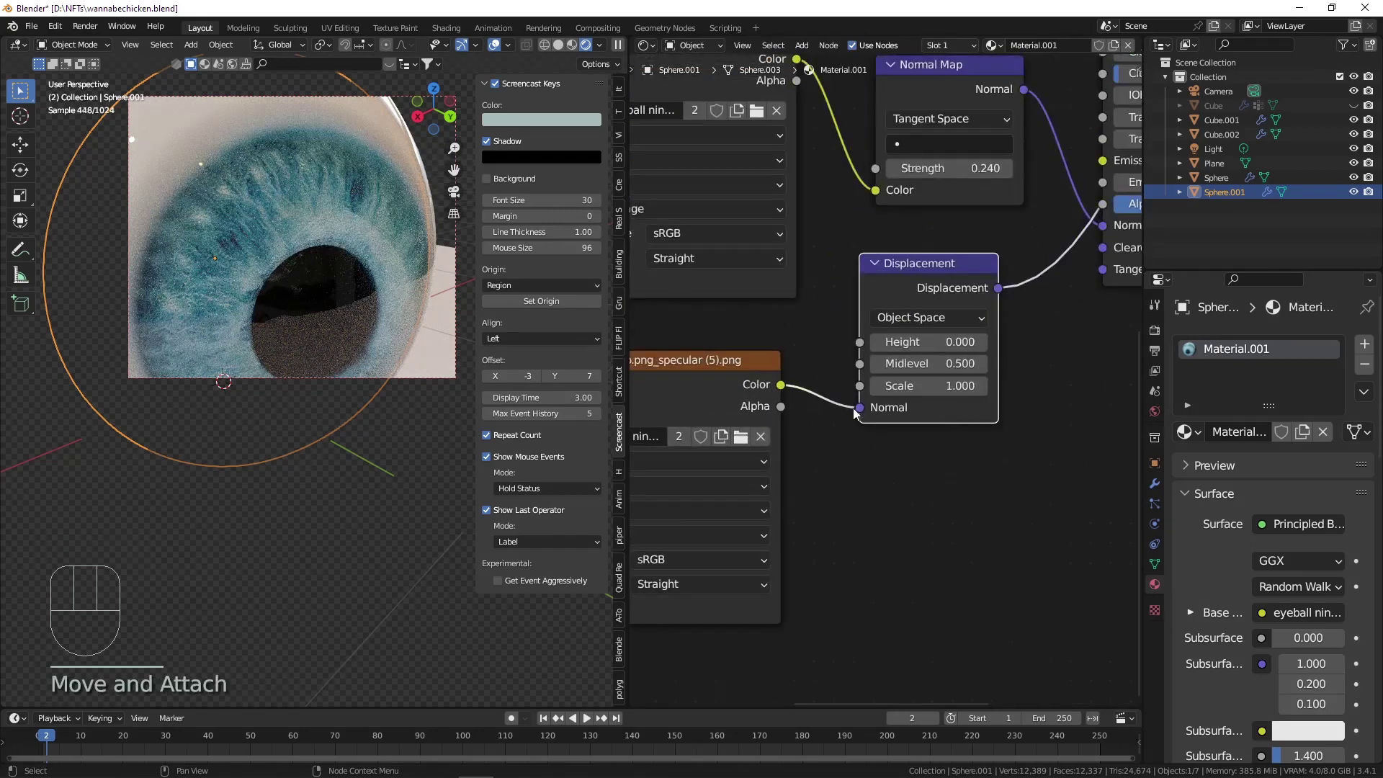
left_click_drag(859, 407, 852, 351)
Load the grayscale eyeball image ending in specular (4).png from Downloads into the Image Texture node that feeds the displacement.
middle_click_drag(852, 351, 1088, 290)
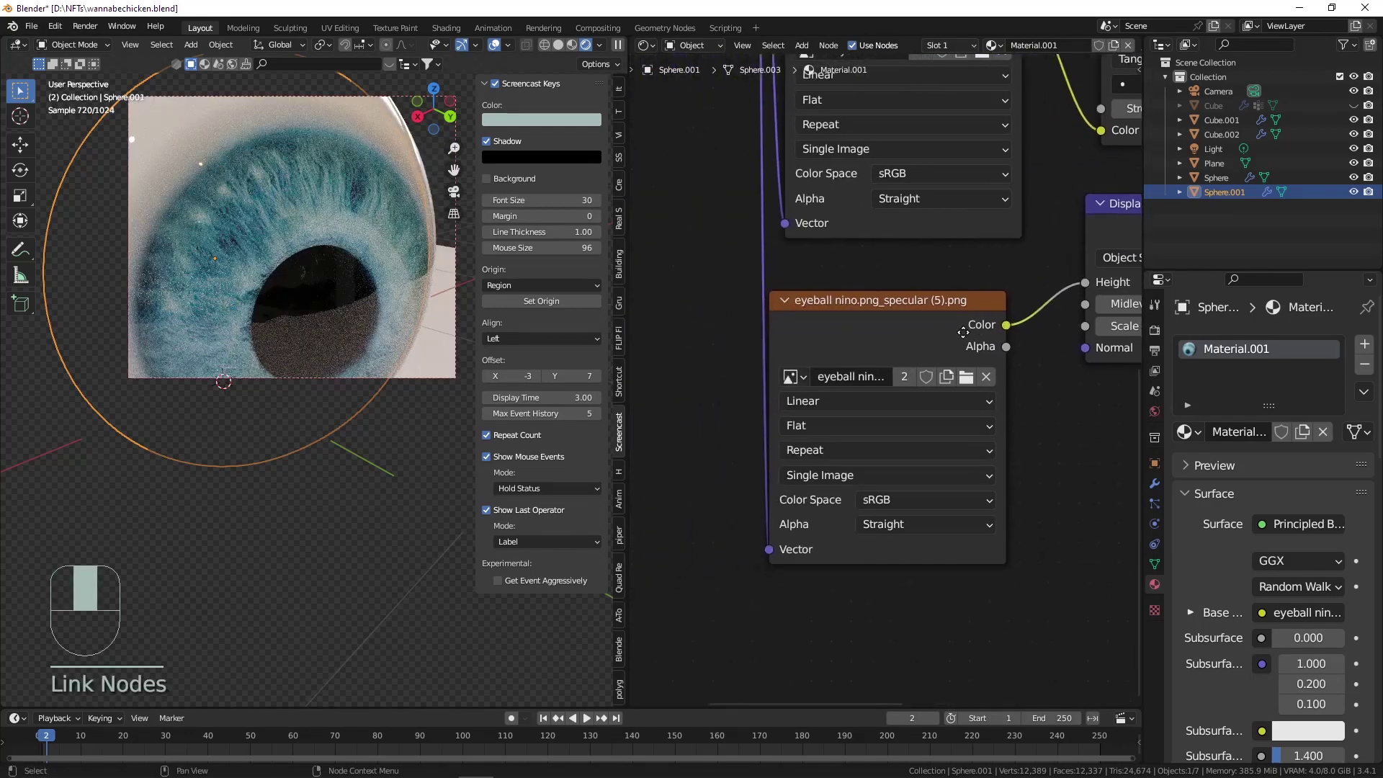
left_click(971, 377)
scroll(938, 412, "down", 10)
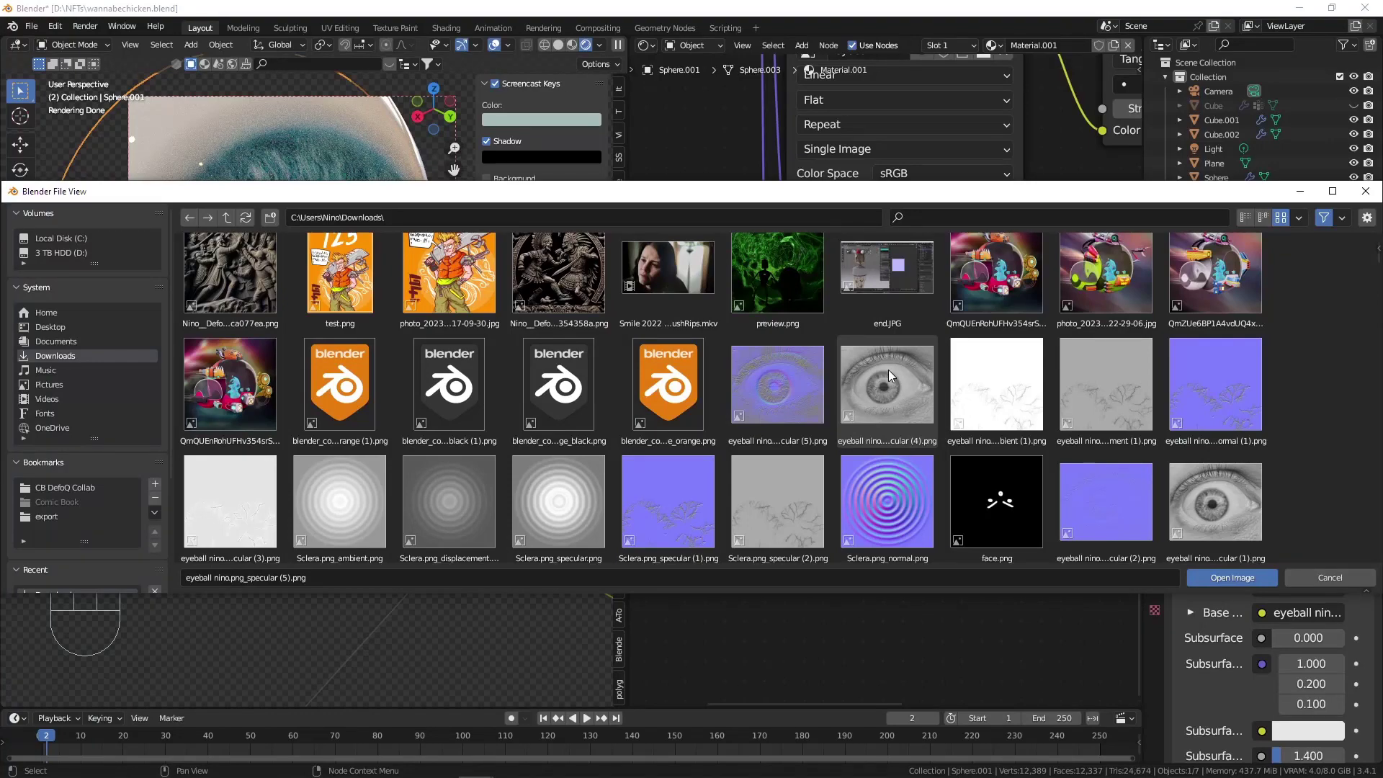
scroll(882, 363, "up", 5)
scroll(869, 353, "down", 6)
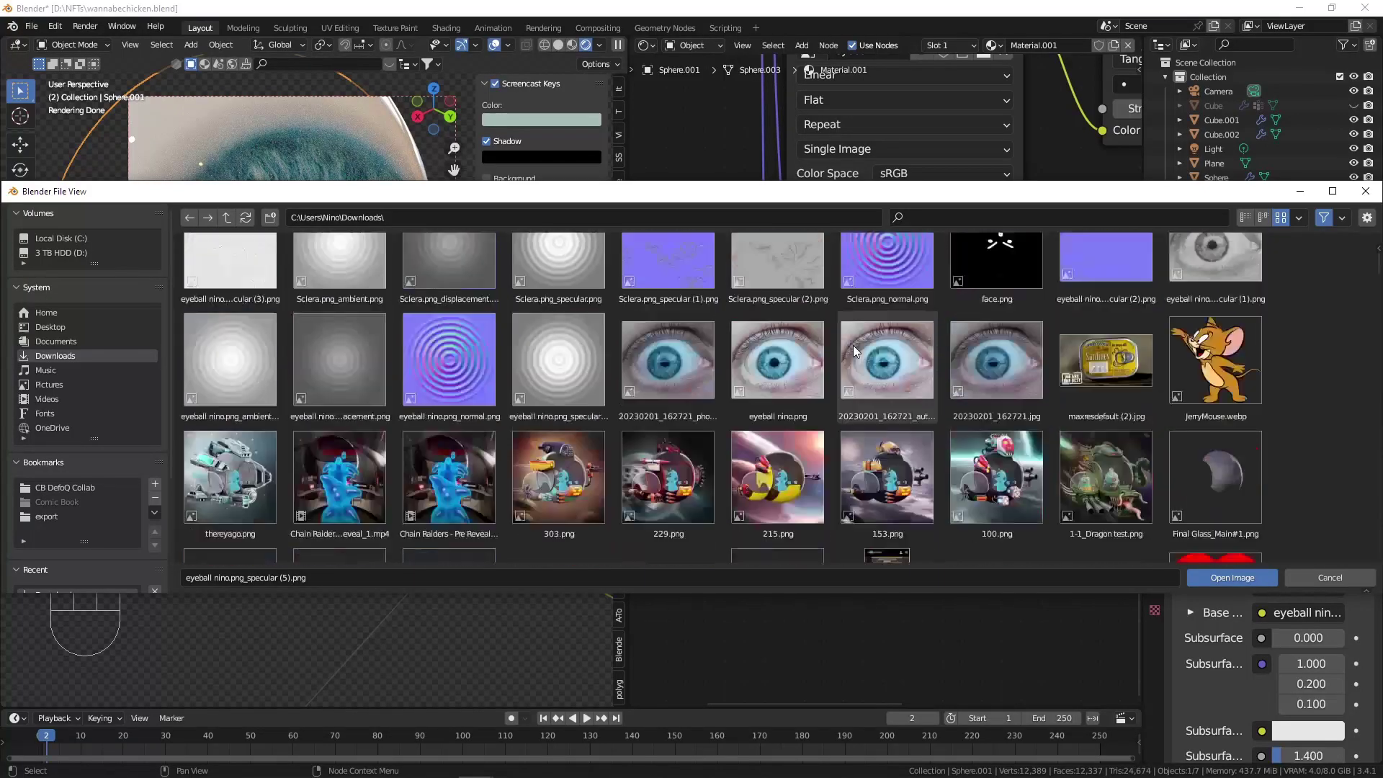
scroll(853, 345, "up", 5)
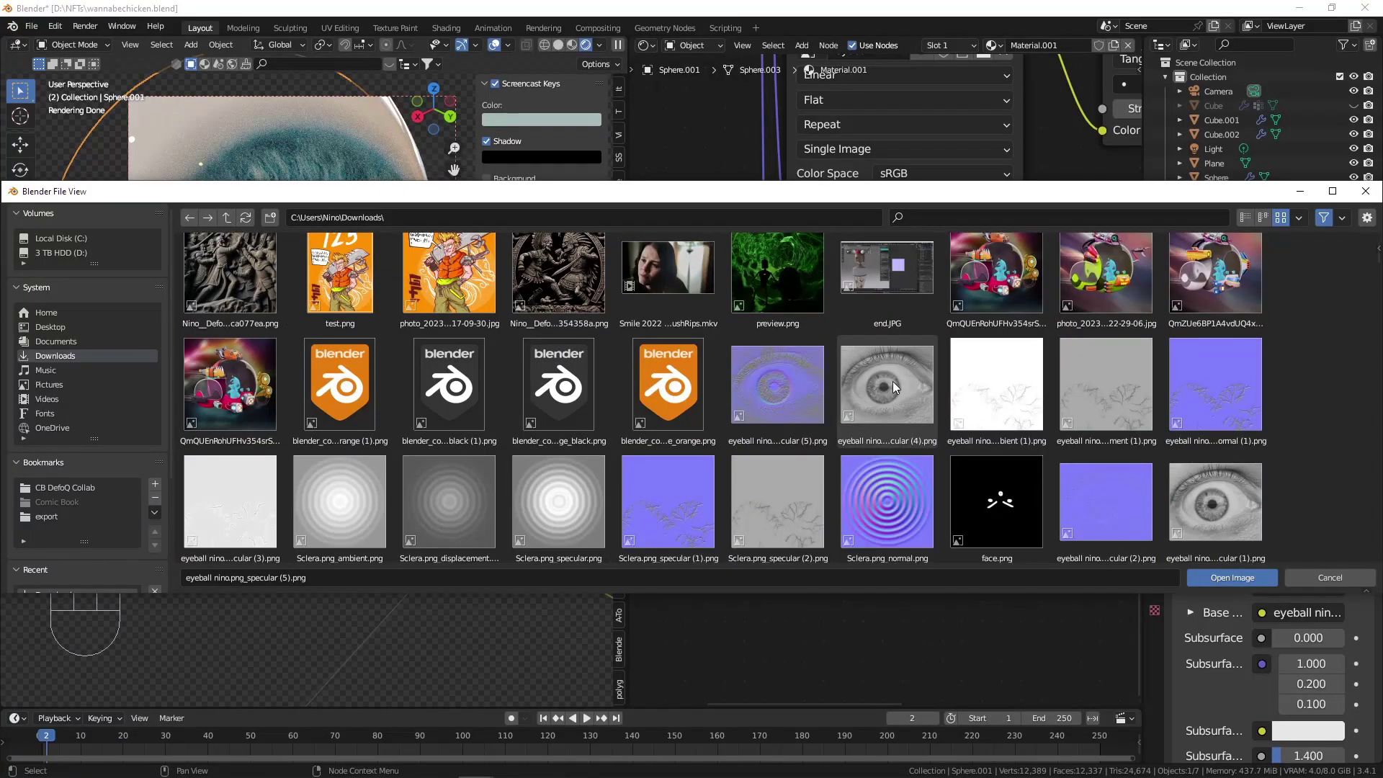
double_click(892, 382)
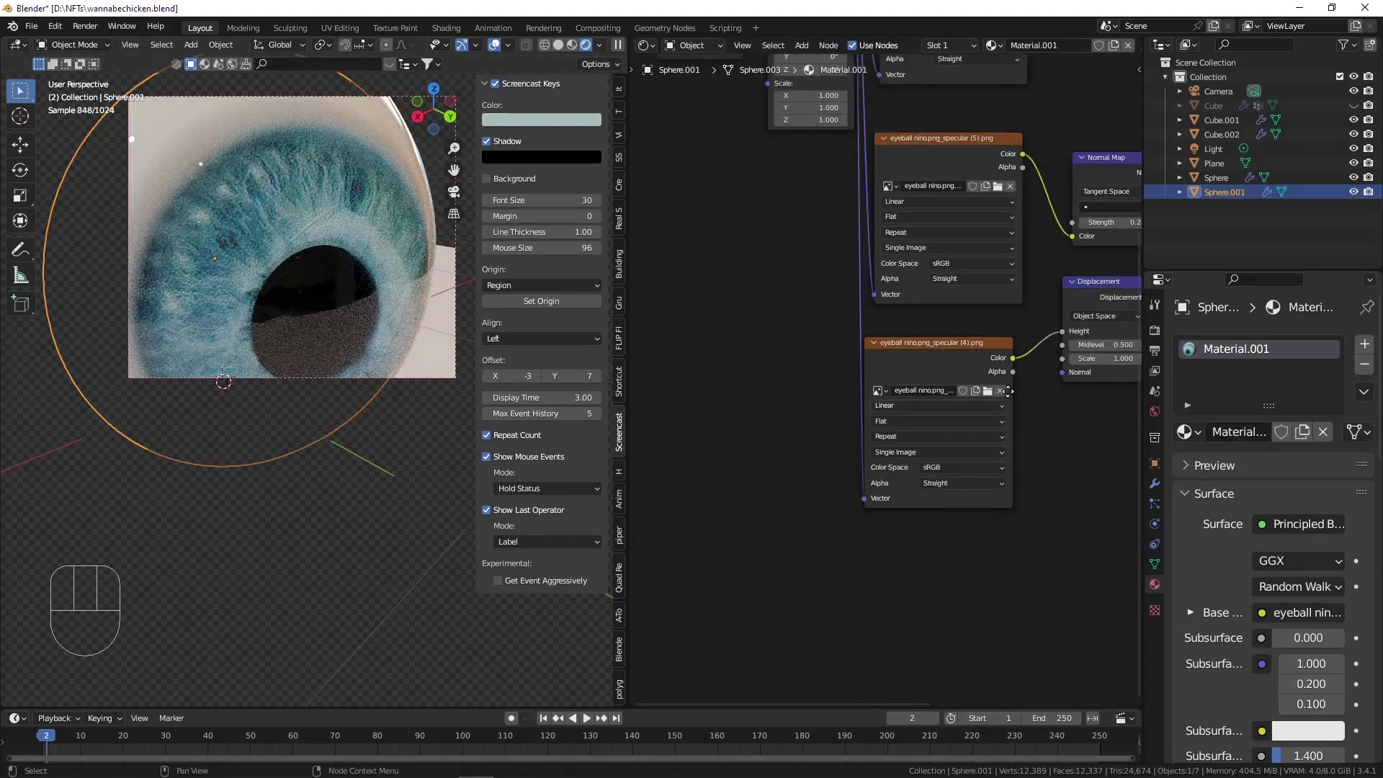
Set the Displacement node's Scale to 0.040.
scroll(1007, 391, "up", 5)
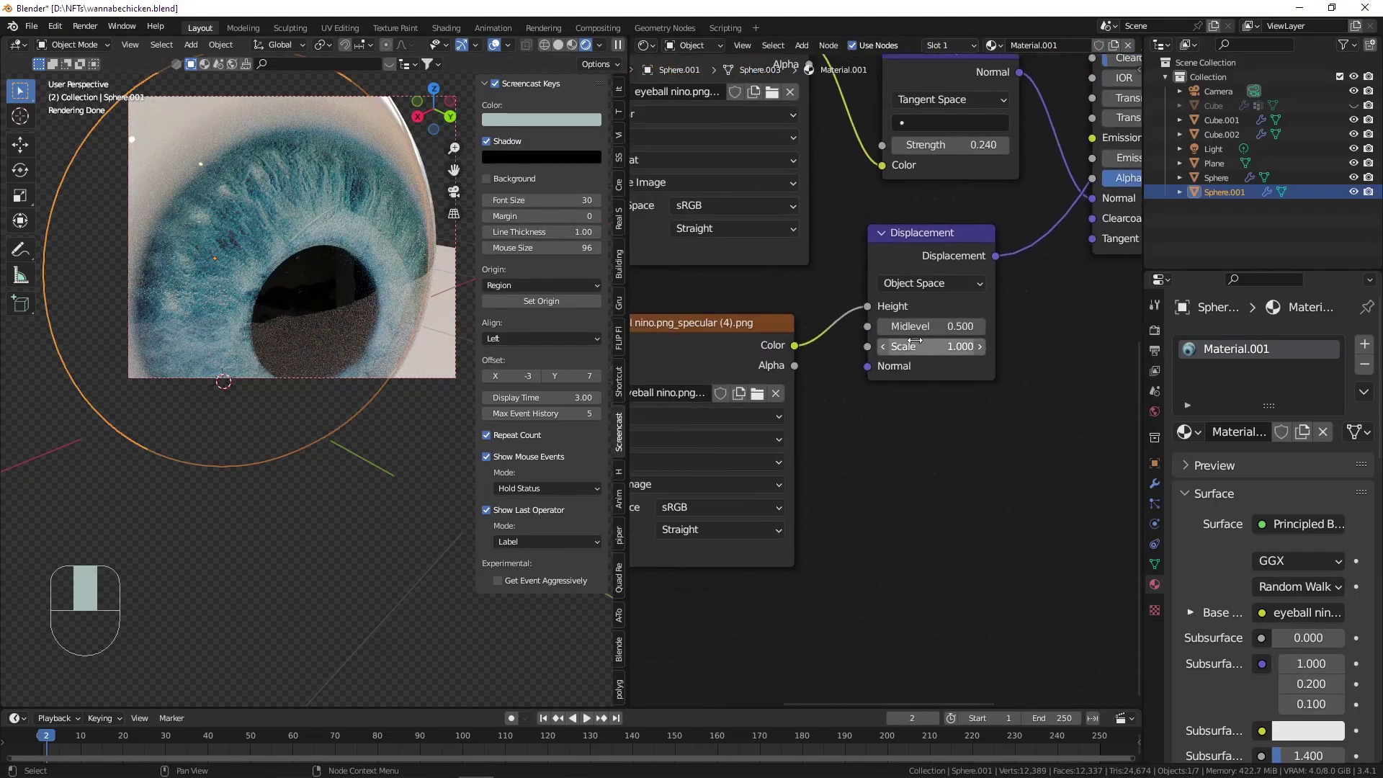
middle_click_drag(914, 346, 926, 341)
left_click_drag(943, 342, 864, 341)
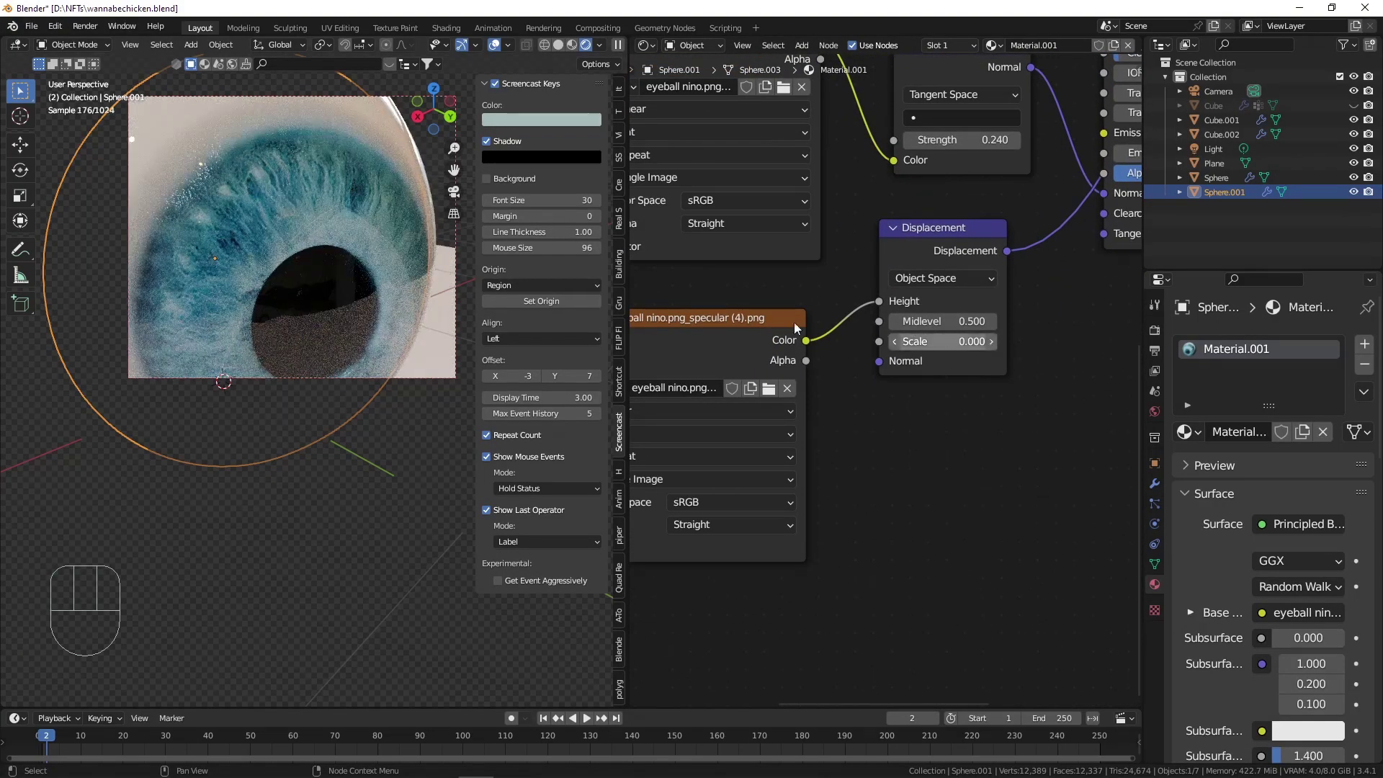
scroll(292, 209, "up", 5)
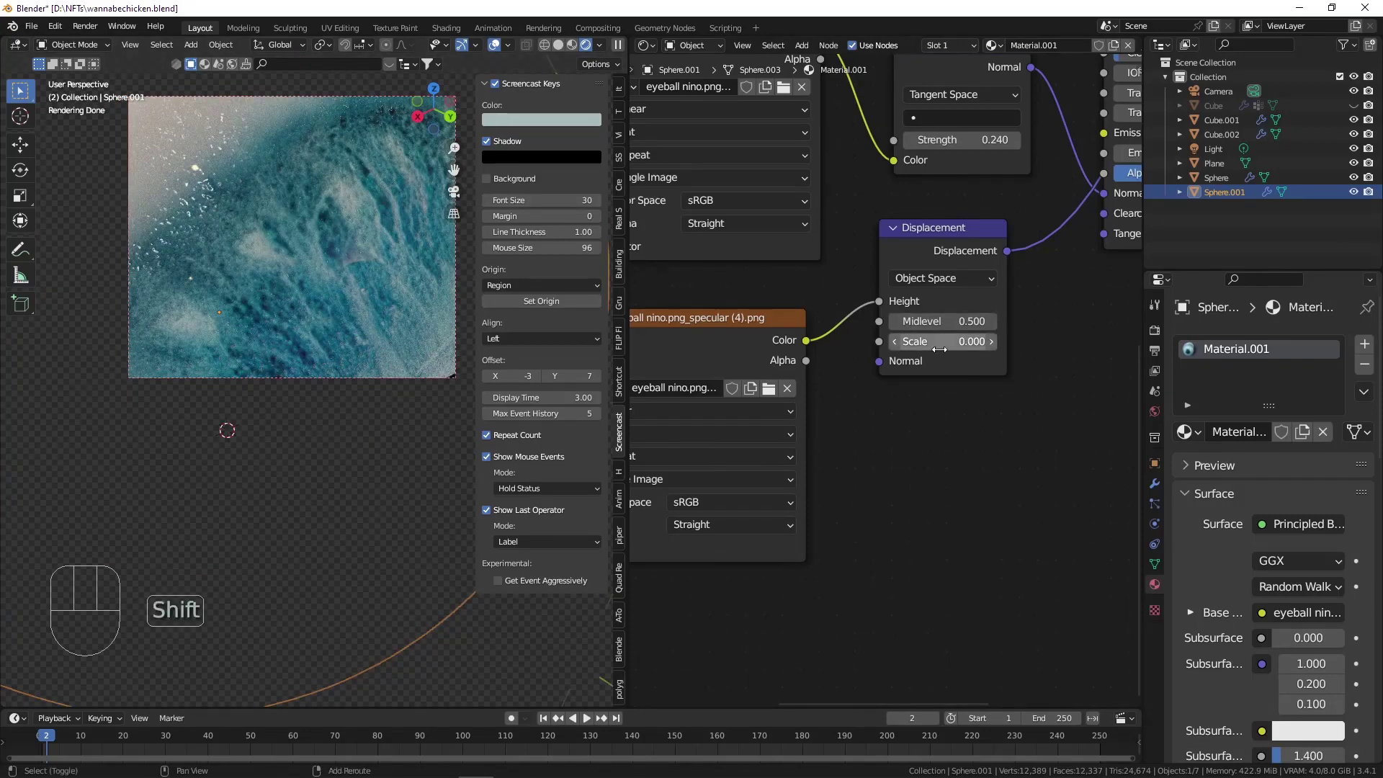
mouse_move(943, 342)
left_mouse_down("shift")
mouse_move(1017, 342)
mouse_move(965, 341)
left_mouse_up("shift")
scroll(334, 248, "down", 5)
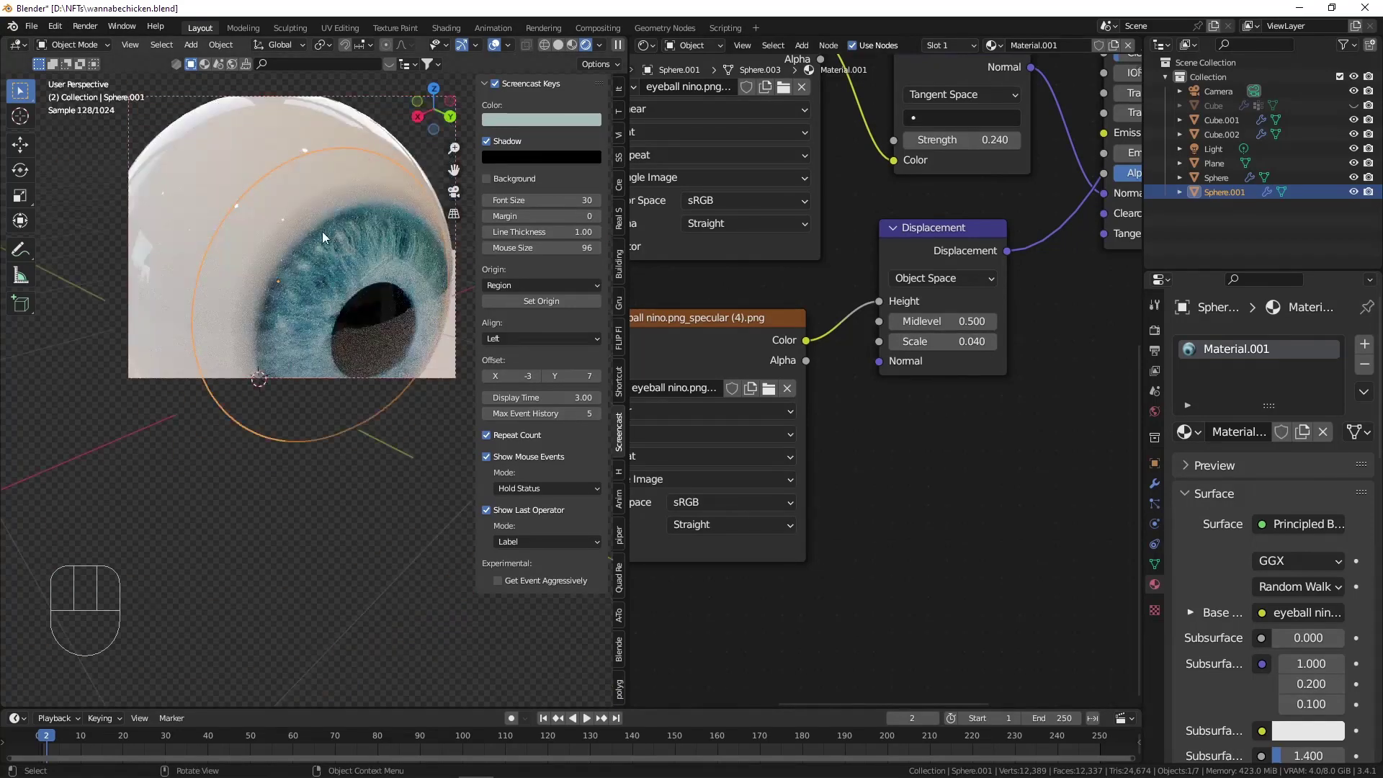
Select the outer eyeball sphere and save the Blender file.
left_click(219, 136)
scroll(219, 136, "down", 5)
scroll(854, 317, "down", 5)
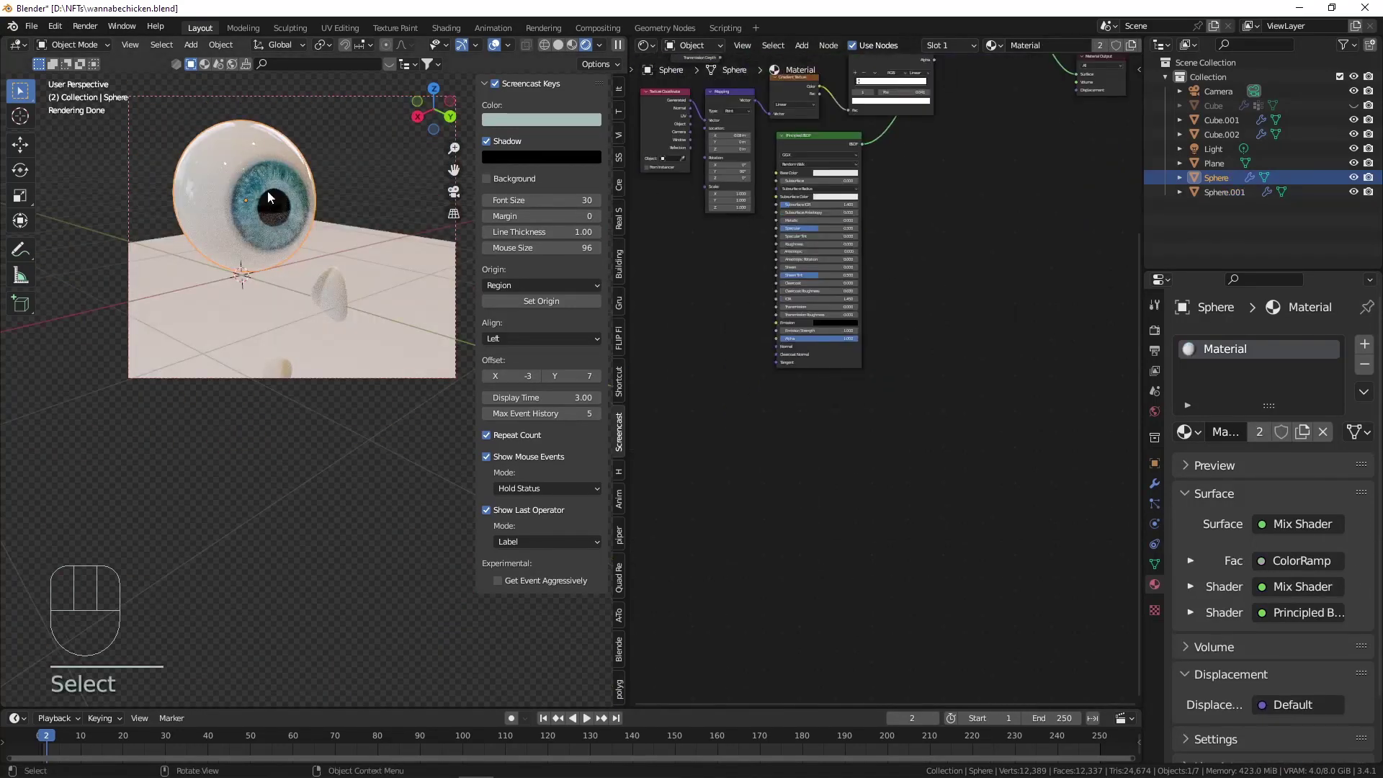
scroll(267, 190, "up", 2)
scroll(271, 189, "down", 2)
key("ctrl+s")
scroll(292, 193, "up", 3)
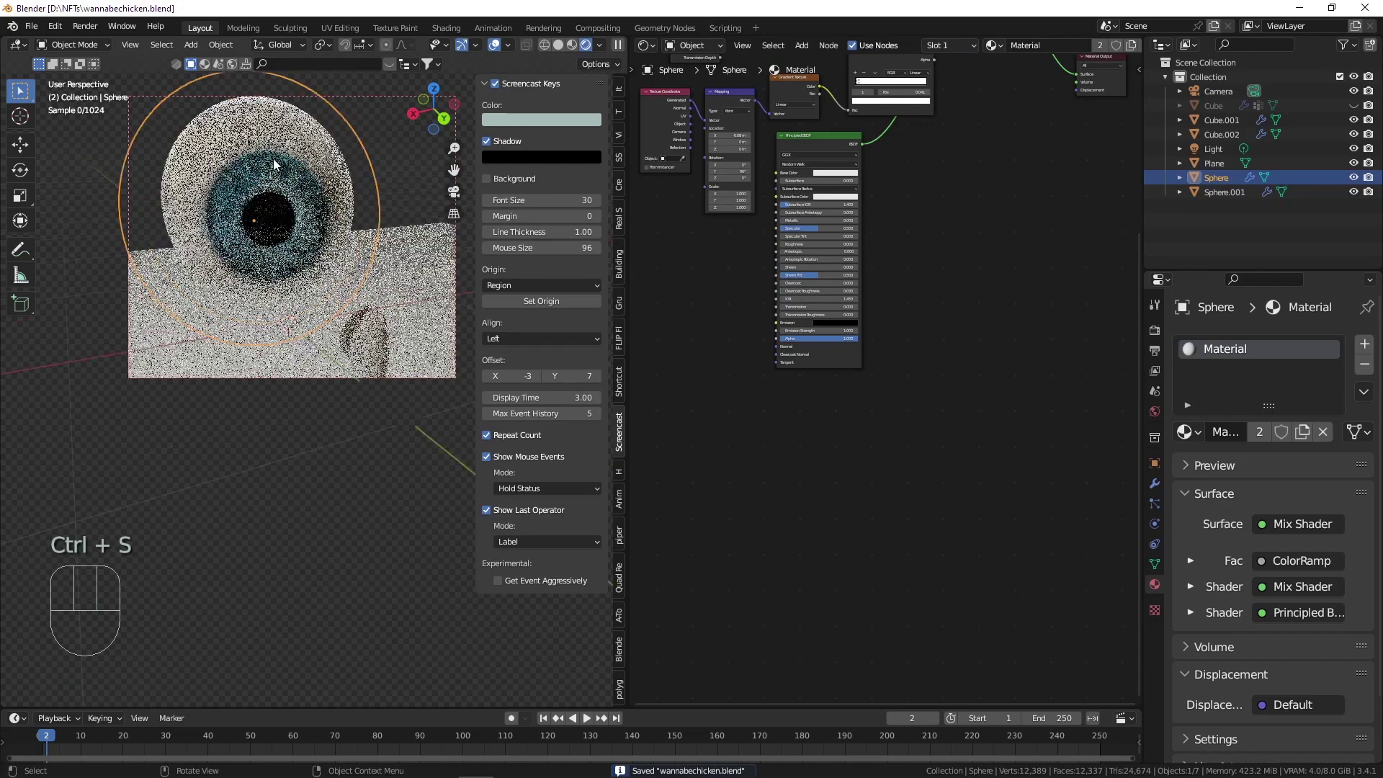
scroll(284, 155, "up", 2)
scroll(285, 165, "down", 7)
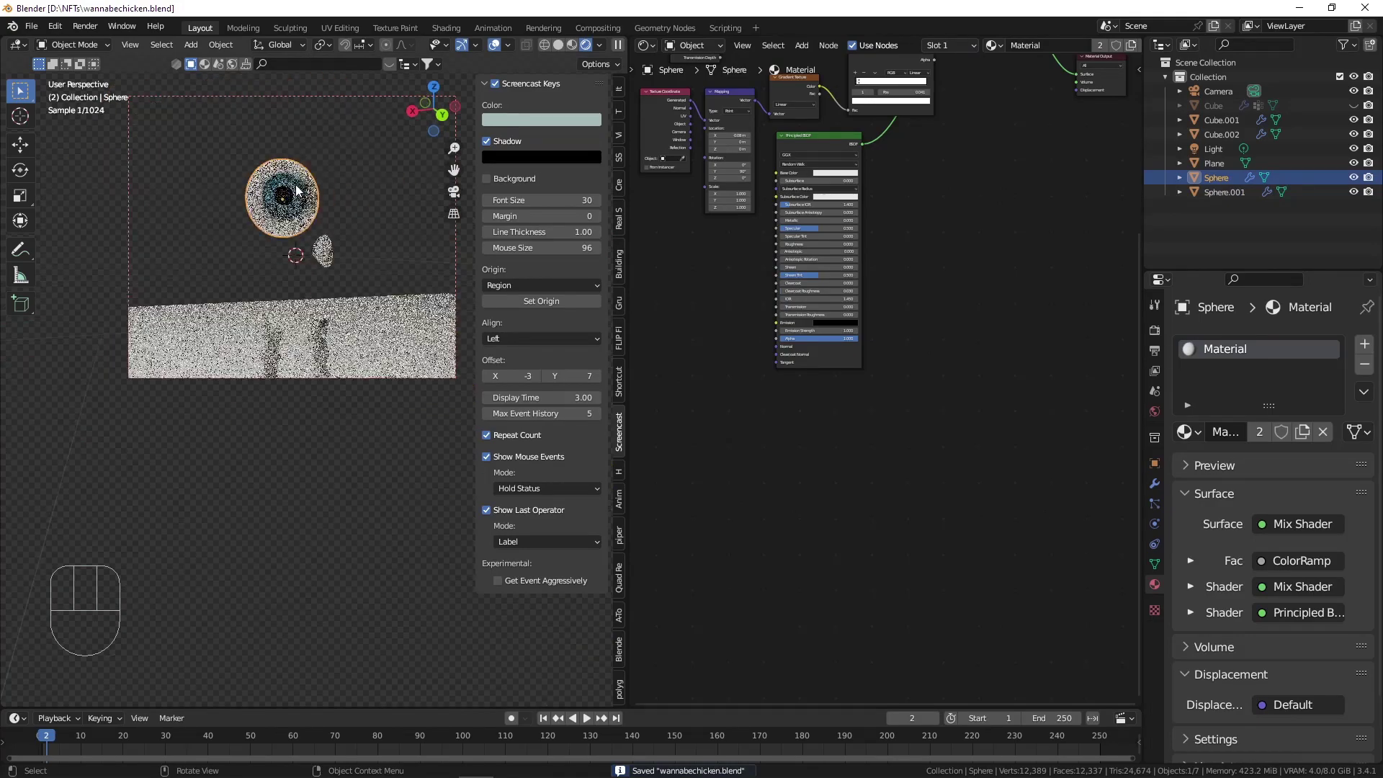
Unhide the bird's body Cube and enable its hair ParticleSystem for both viewport and render.
left_click(1353, 106)
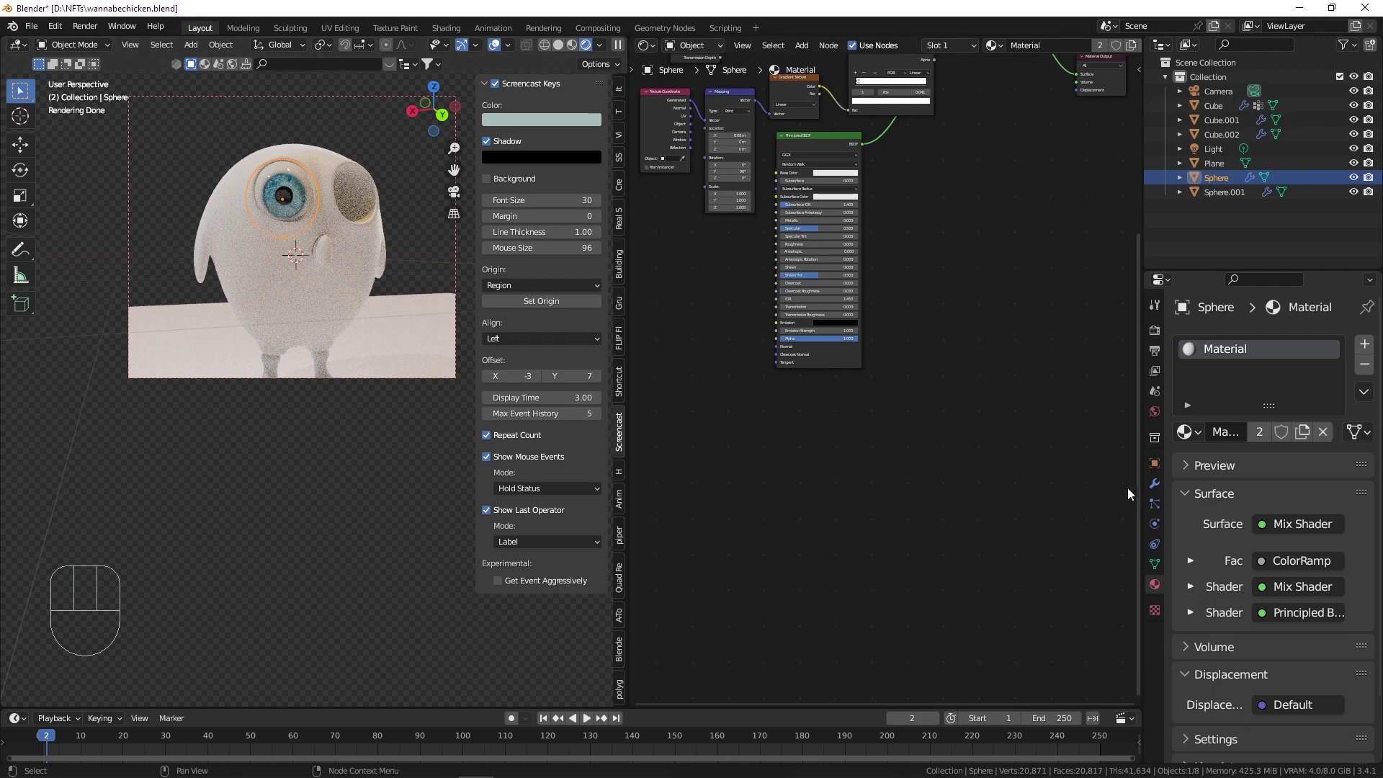
left_click(1154, 503)
left_click(381, 288)
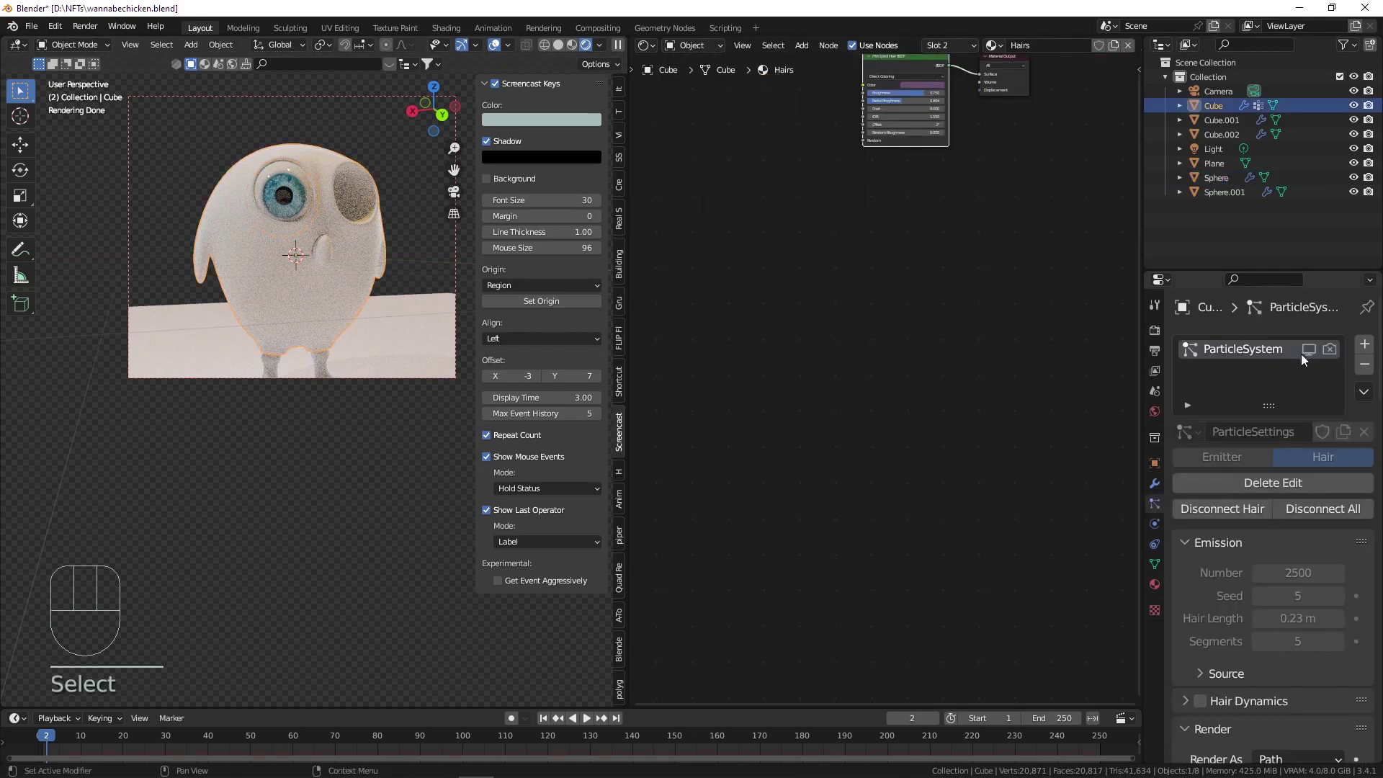
left_click(1329, 349)
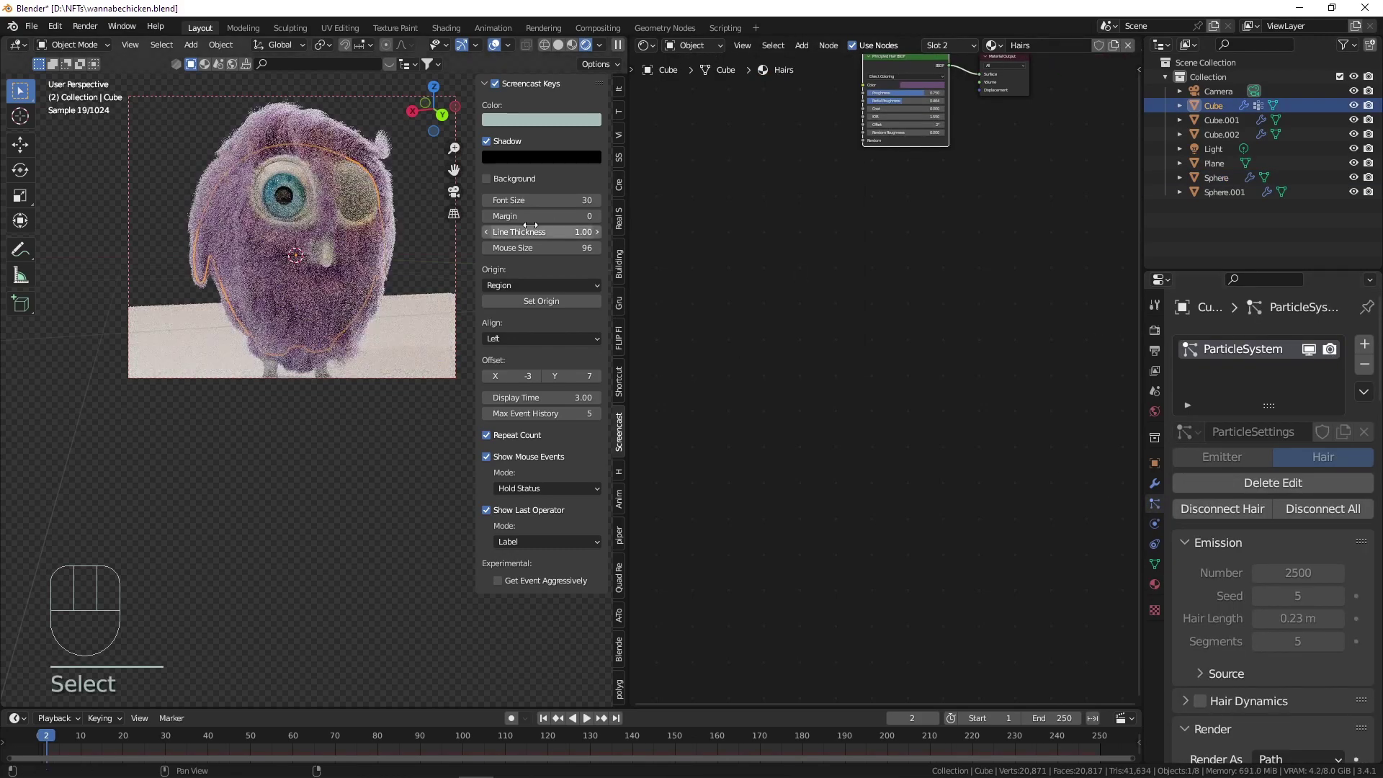
Switch the viewport to the camera view of the furry bird and save the Blender file.
key("KP_0")
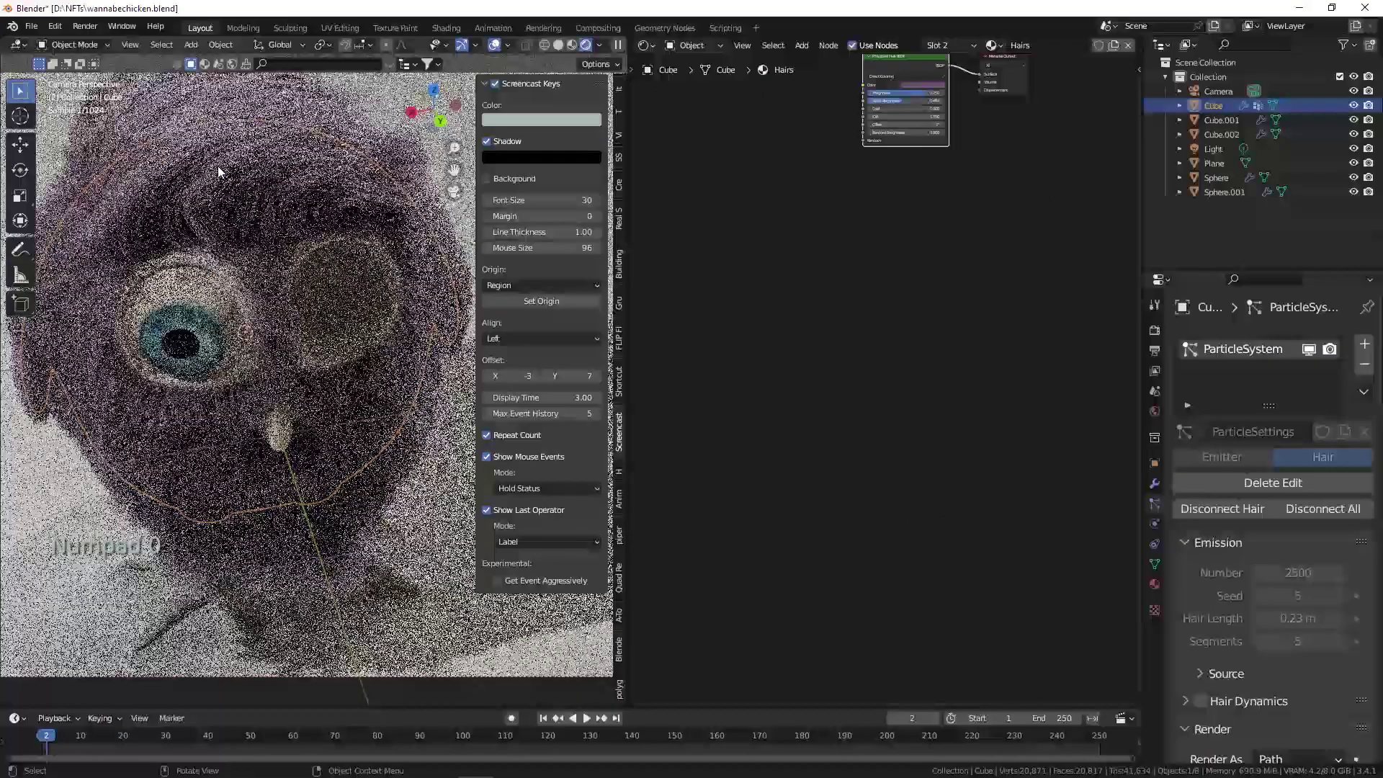
key("ctrl+s")
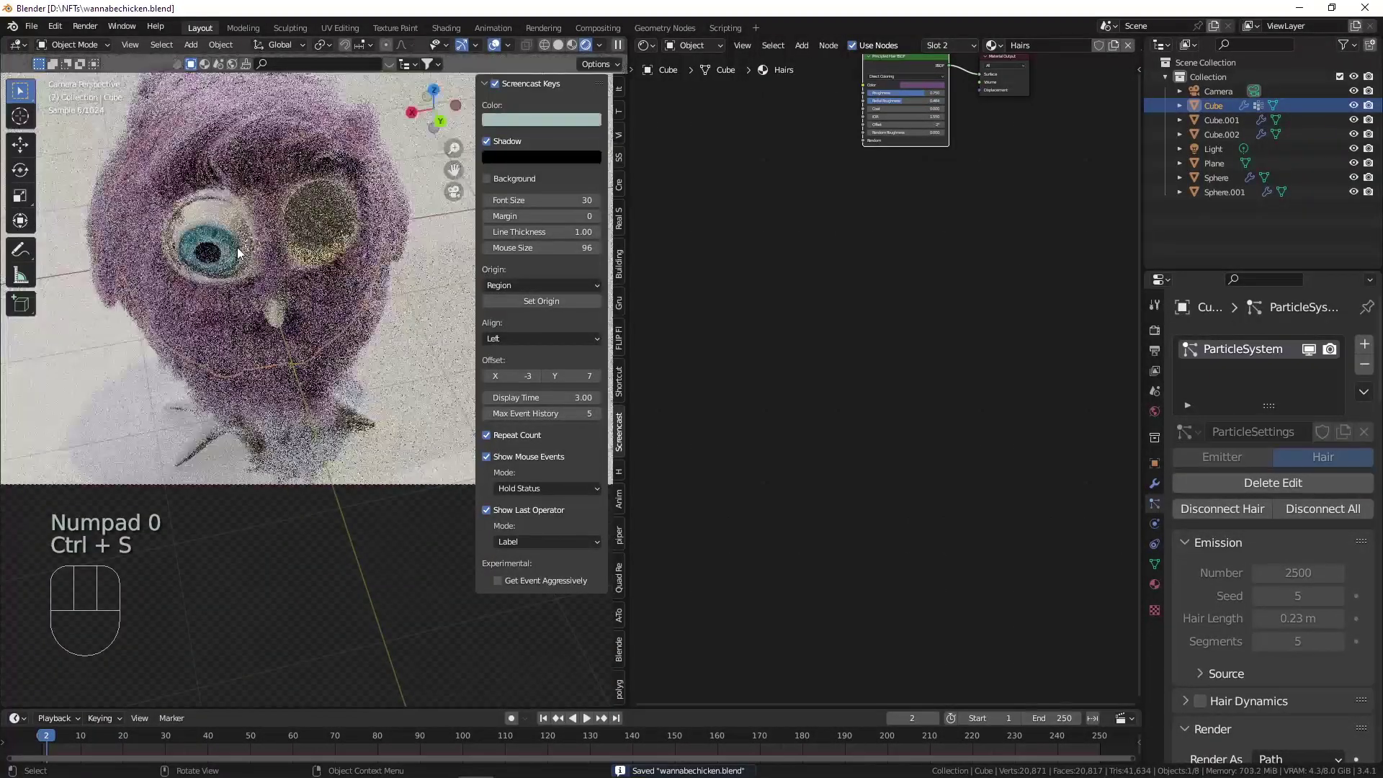
scroll(214, 245, "down", 1)
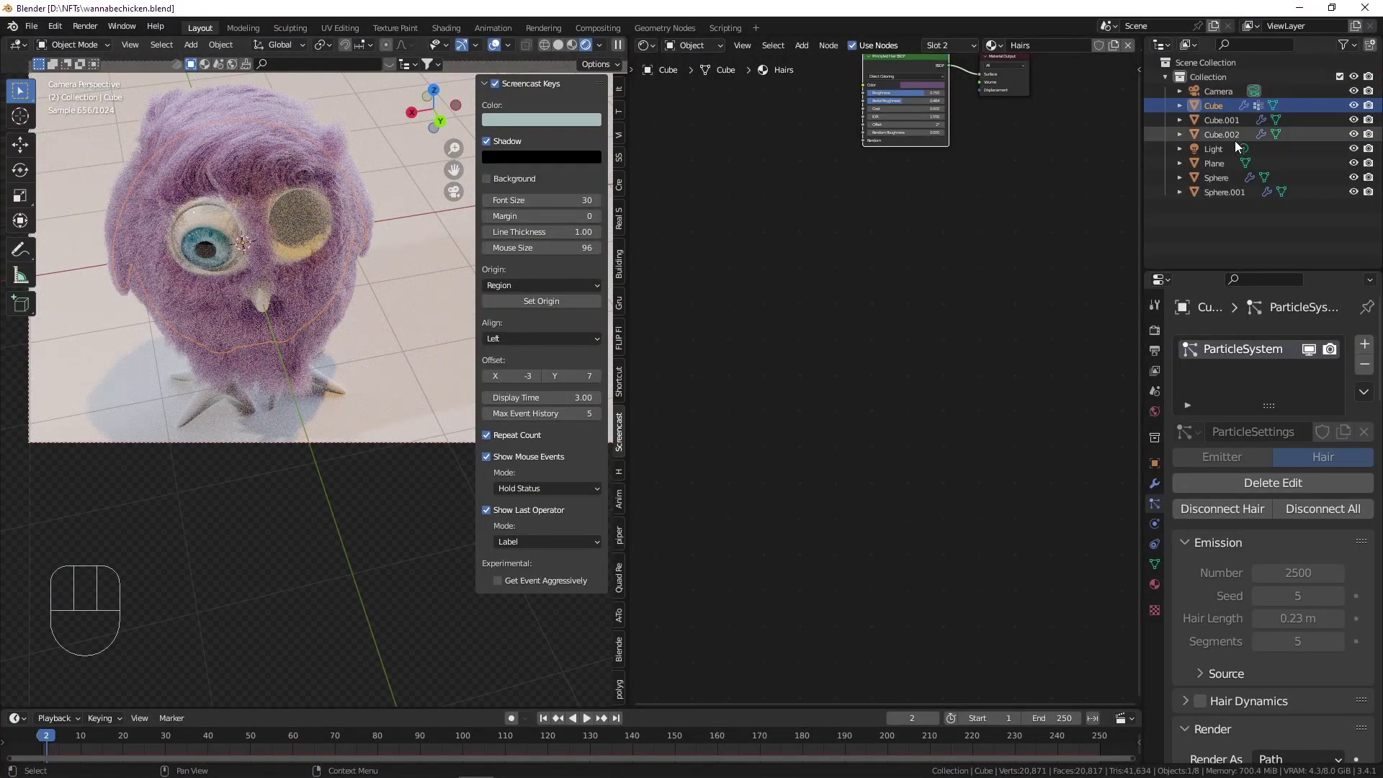
left_click(1217, 177)
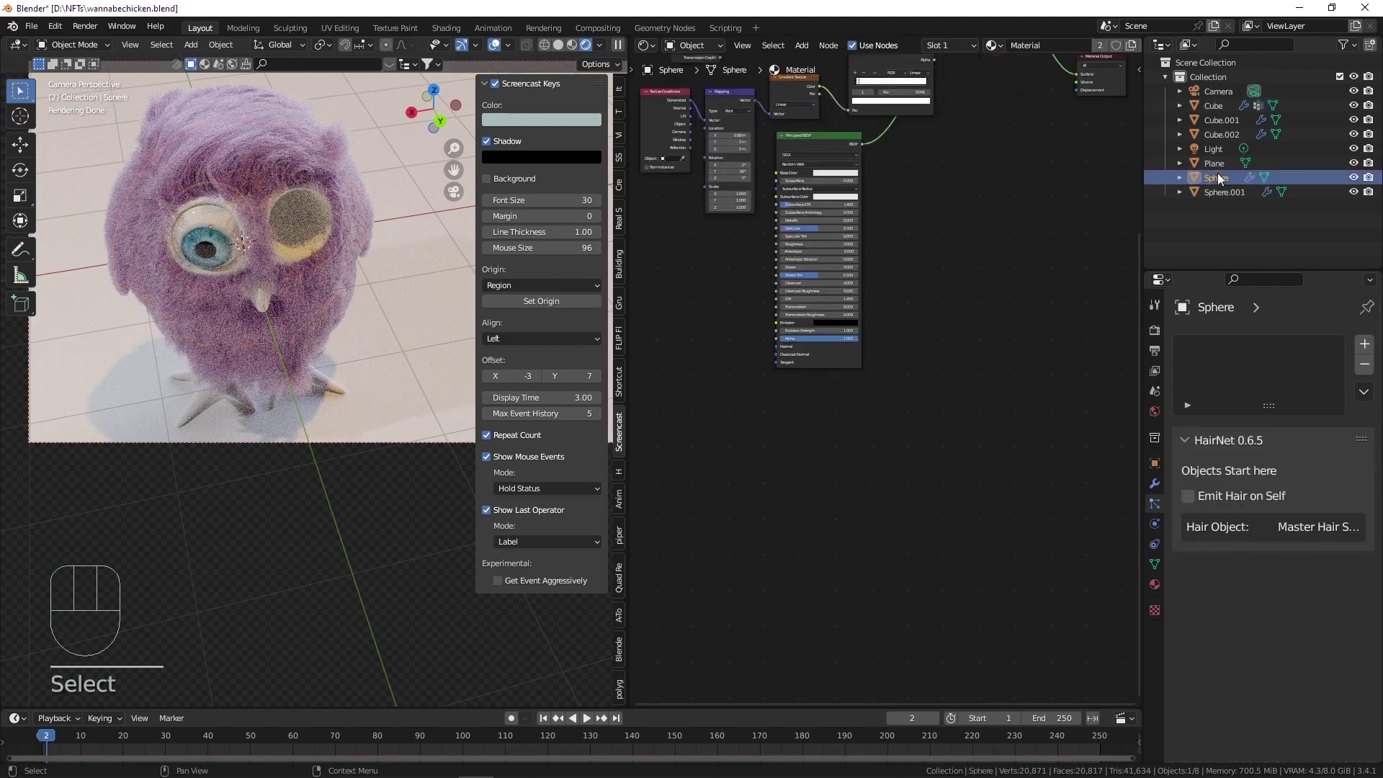
scroll(290, 261, "up", 3)
key("r")
right_click(289, 261)
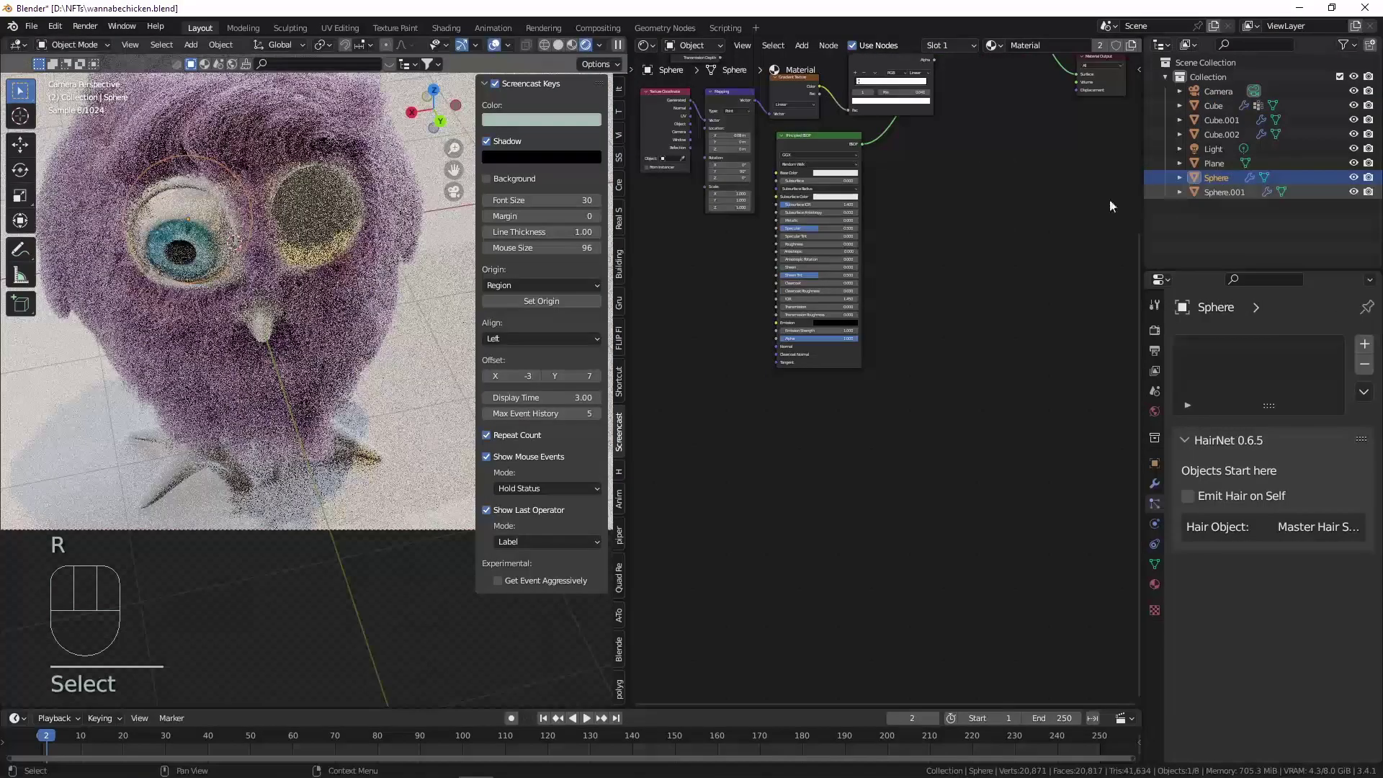
Rename the inner eye object Sphere.001 to Iris and the outer eyeball object Sphere to Eye.
double_click(1228, 191)
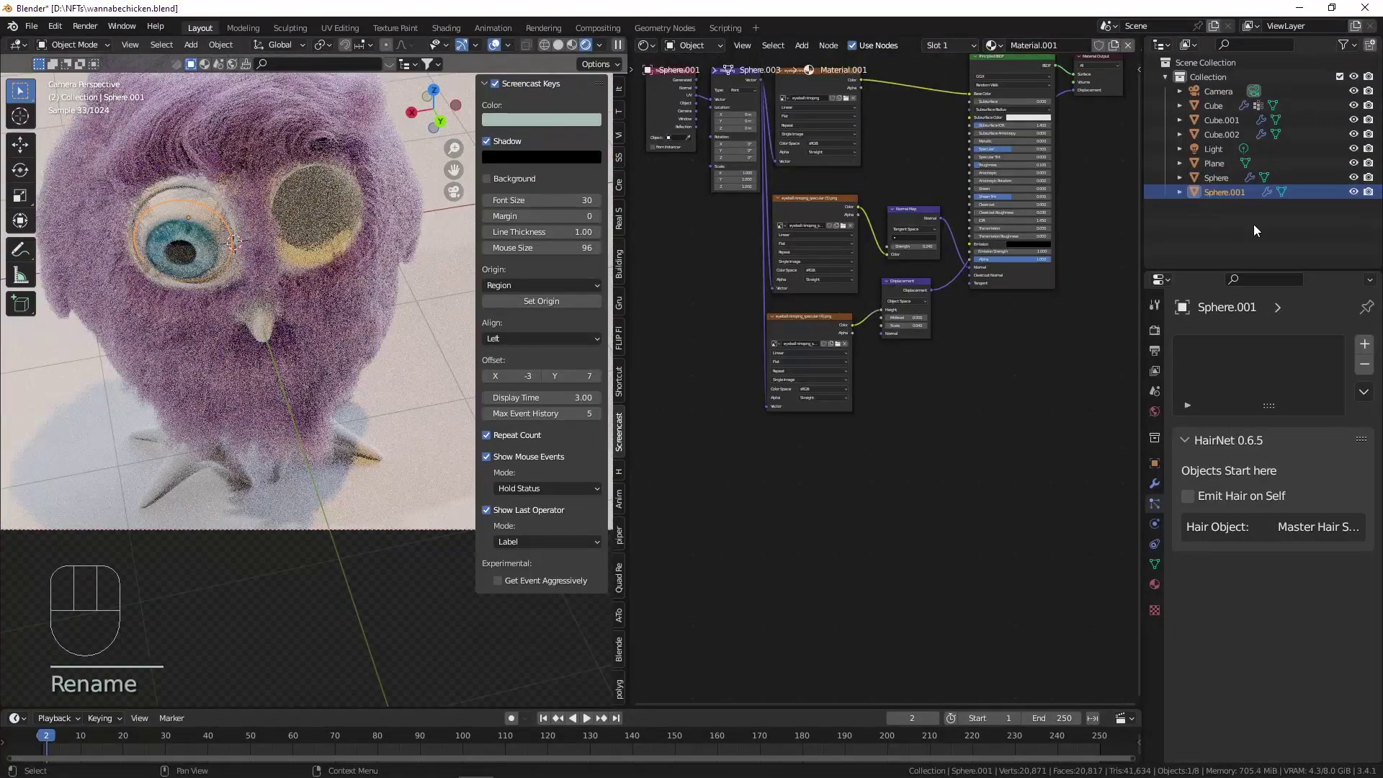
type("Iris")
key("Return")
double_click(1220, 191)
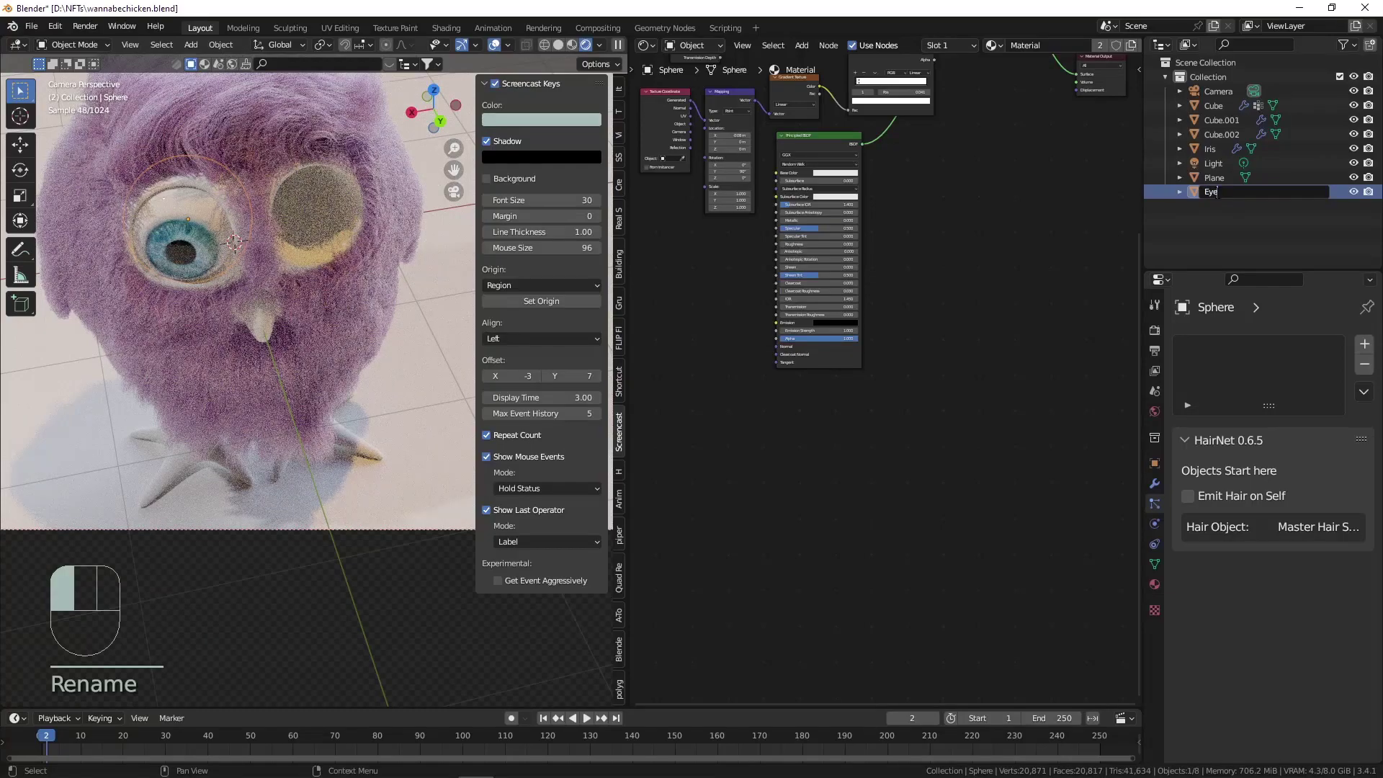
Rename the selected eye sphere as Eyeball and the Cube.001 object as Legs.
type("Eyeball")
key("Return")
double_click(1226, 119)
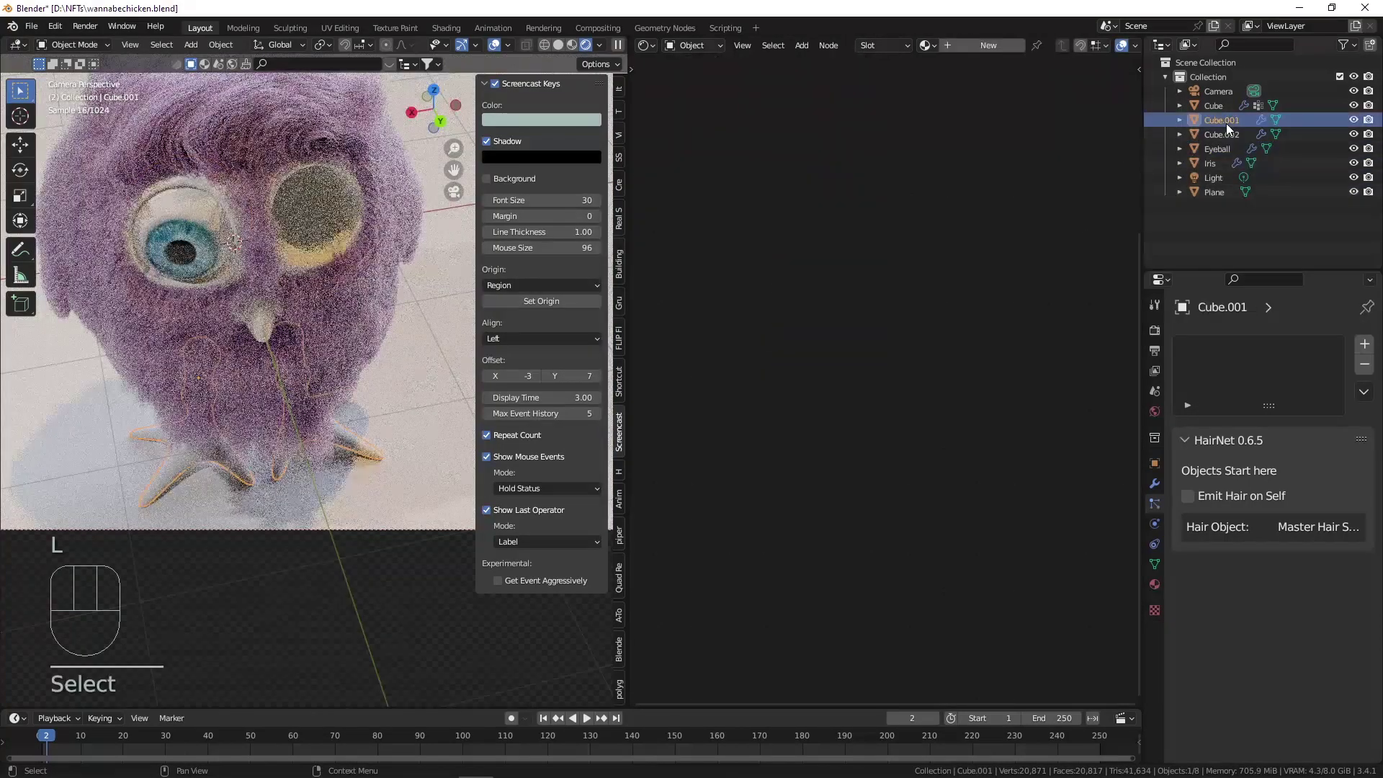
type("Legs")
key("Return")
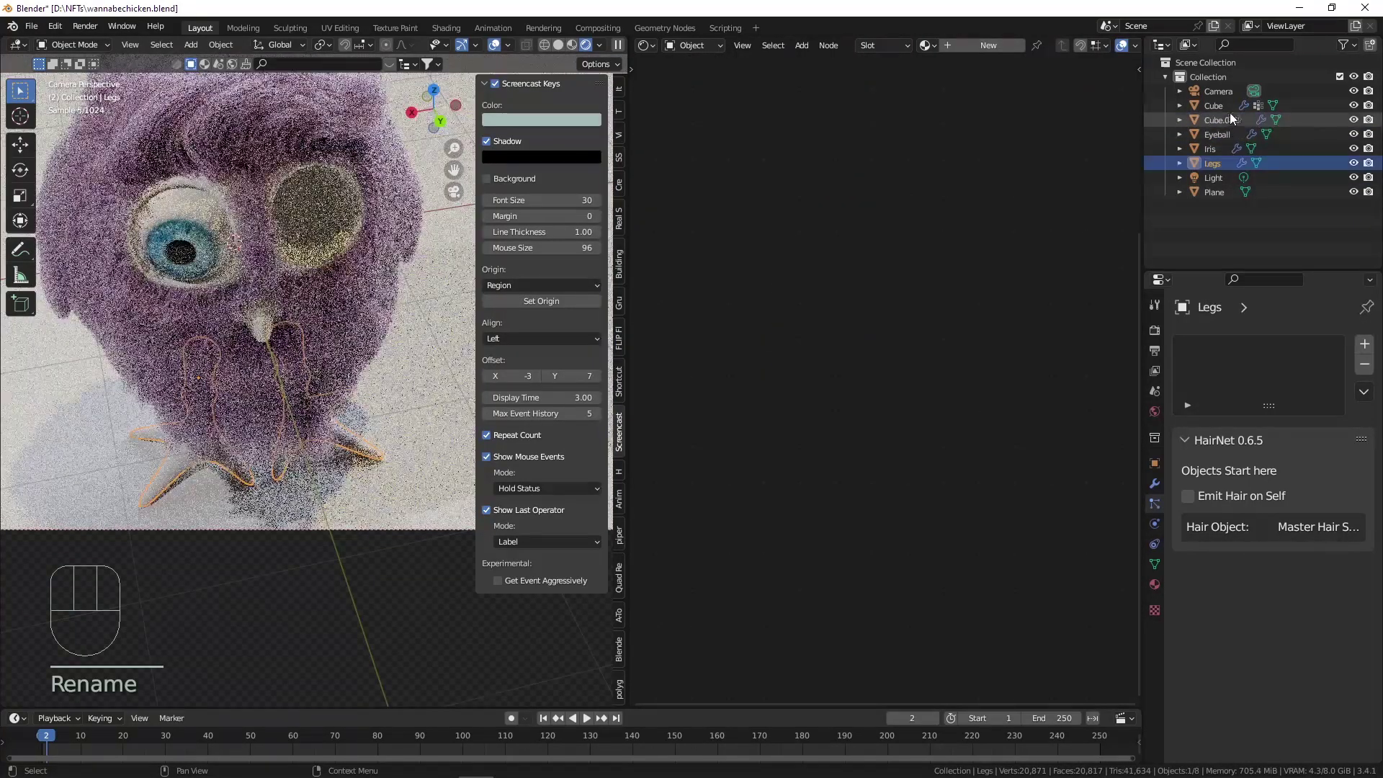
Rename the Cube object as Body and the Cube.002 object as Beak.
double_click(1228, 106)
type("Body")
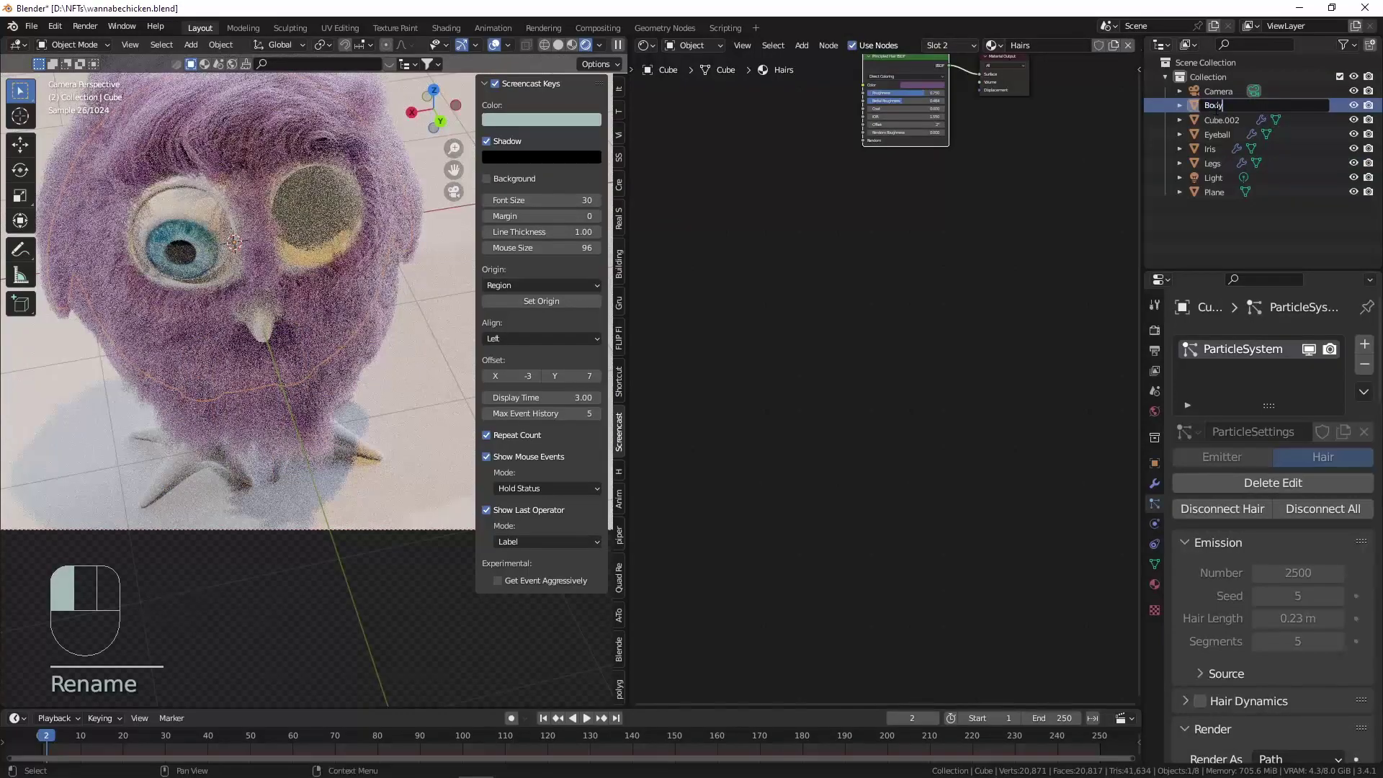
key("Return")
double_click(1226, 119)
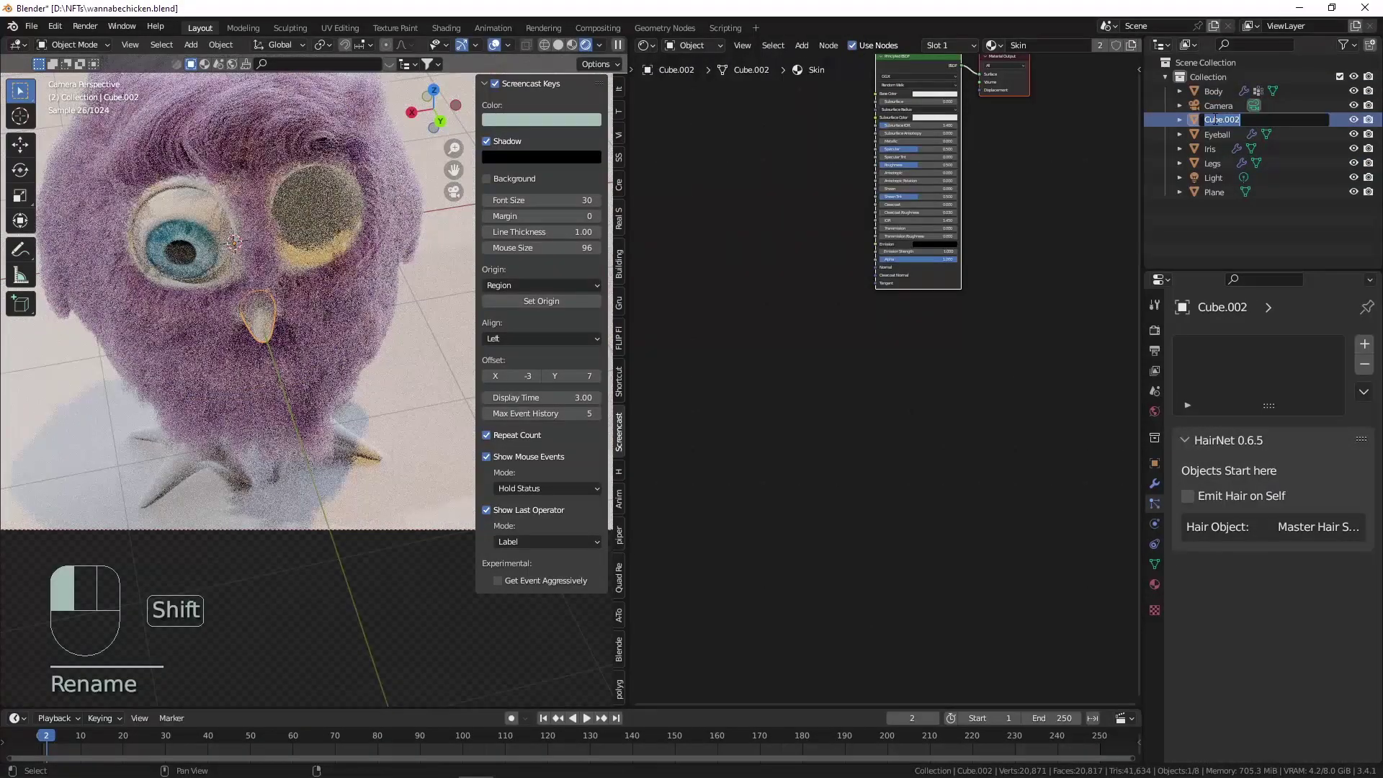
type("Beak")
key("Return")
Rename the Plane object as Floor.
left_click(1218, 189)
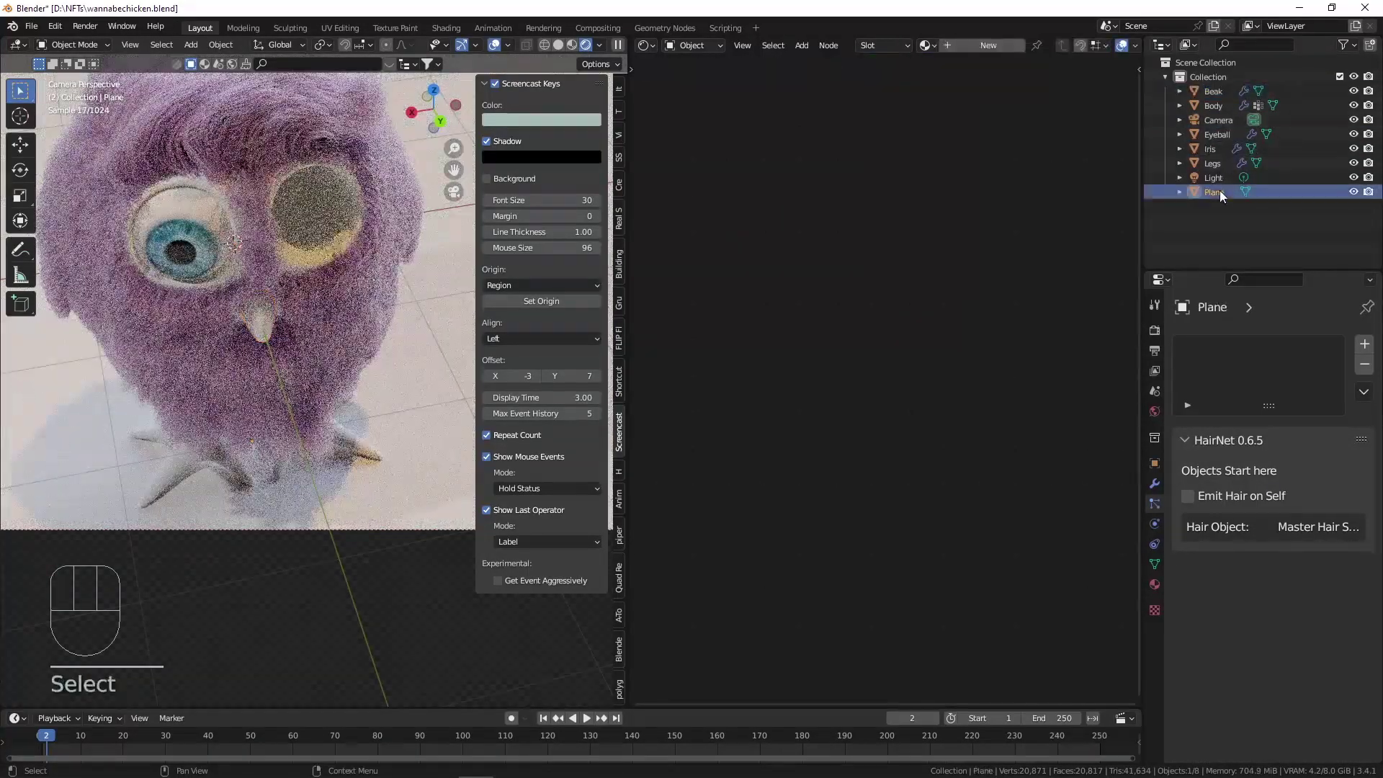
double_click(1220, 191)
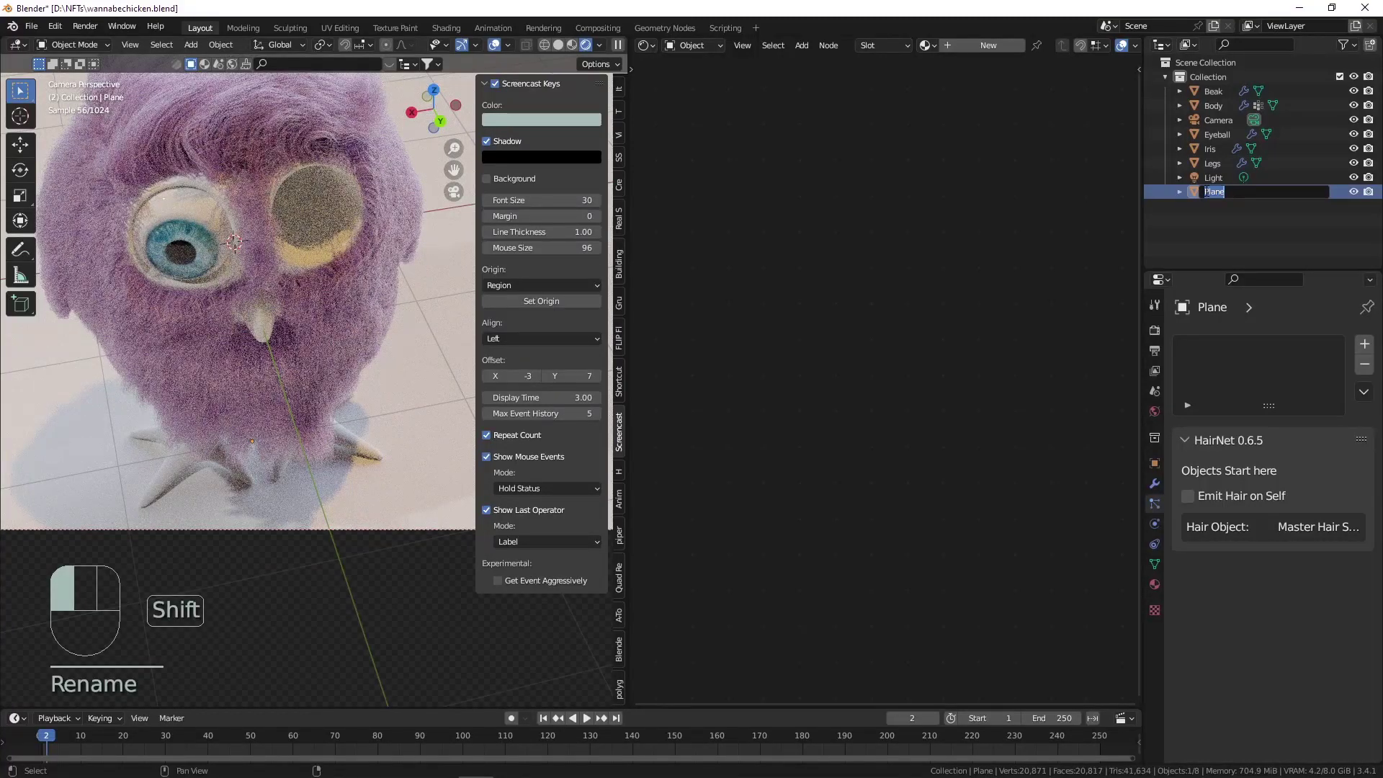
type("Floor")
key("Return")
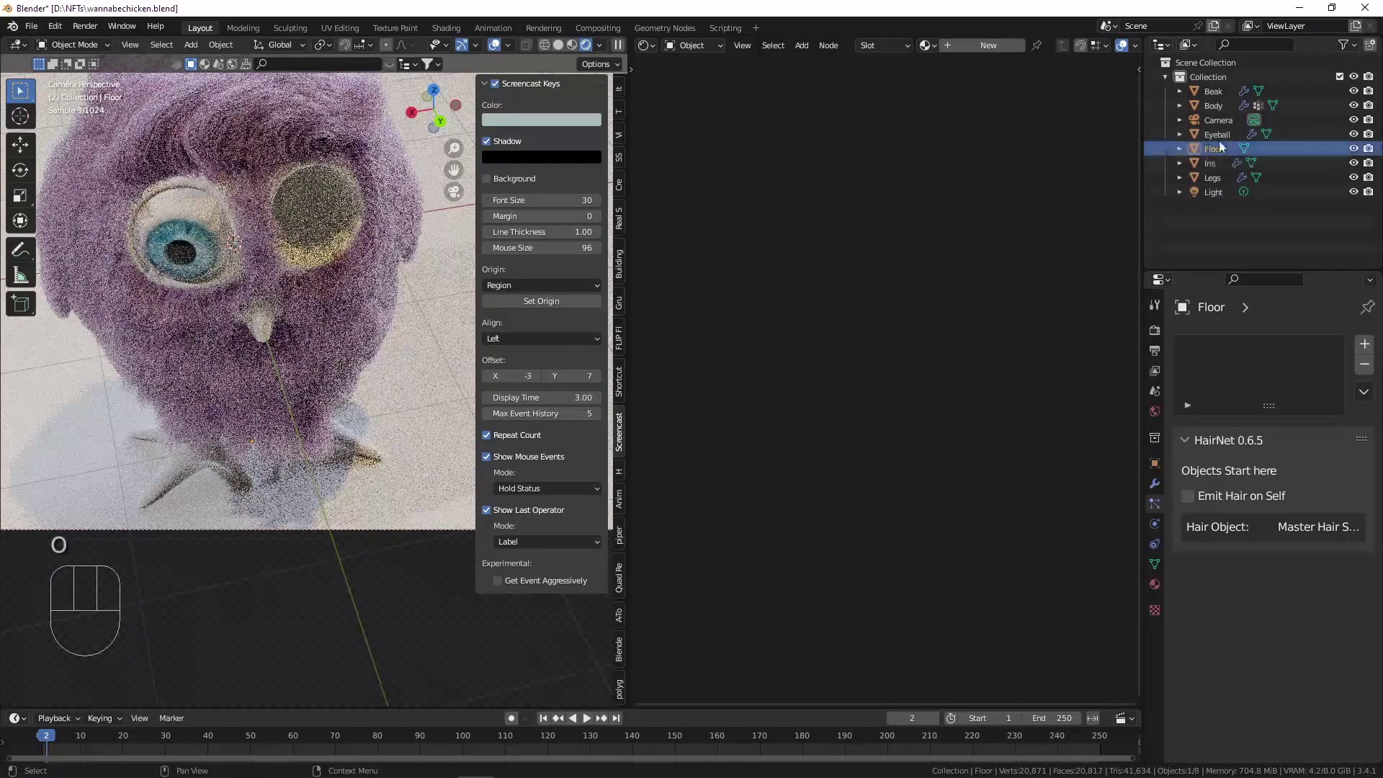
Parent the Iris to the Eyeball with the Object parent type.
left_click(1219, 164)
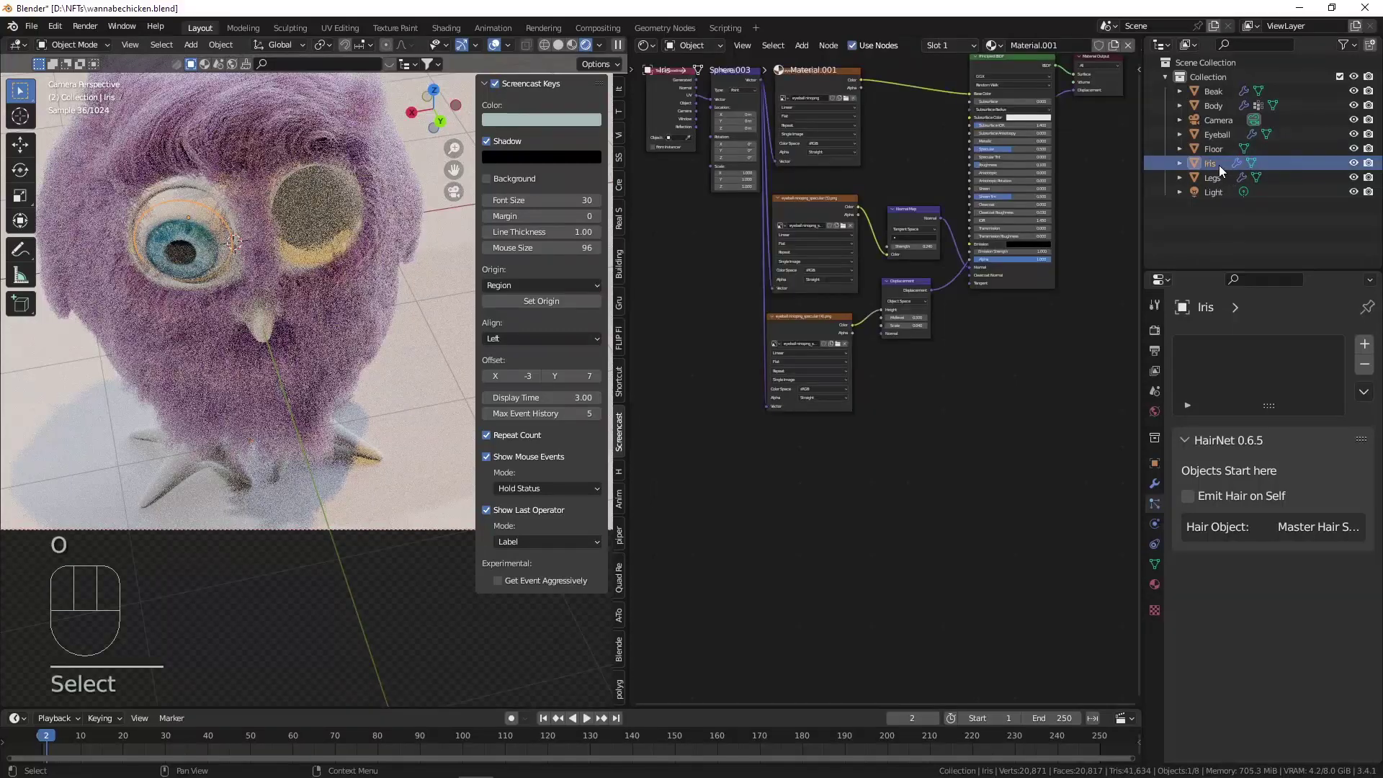
left_click(1217, 134, "ctrl")
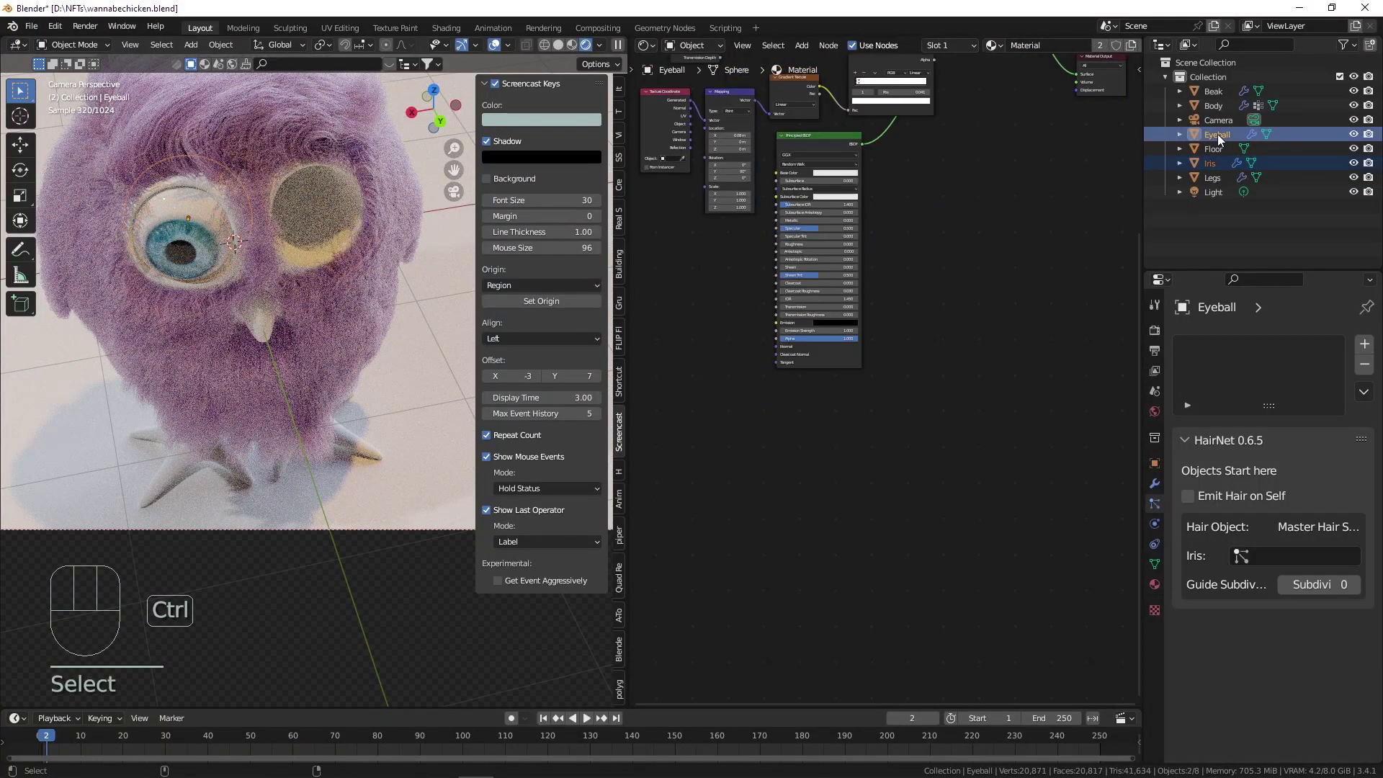
key("ctrl+p")
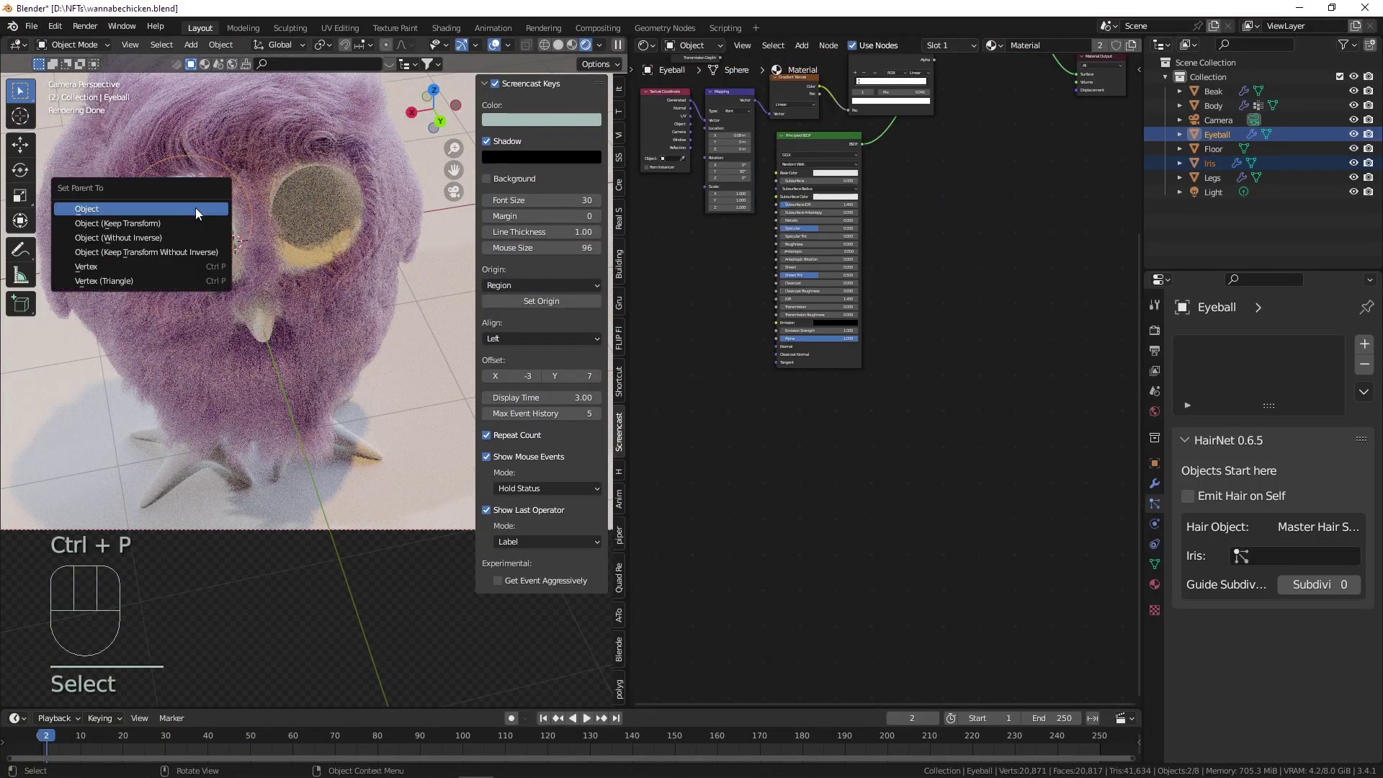
left_click(196, 208)
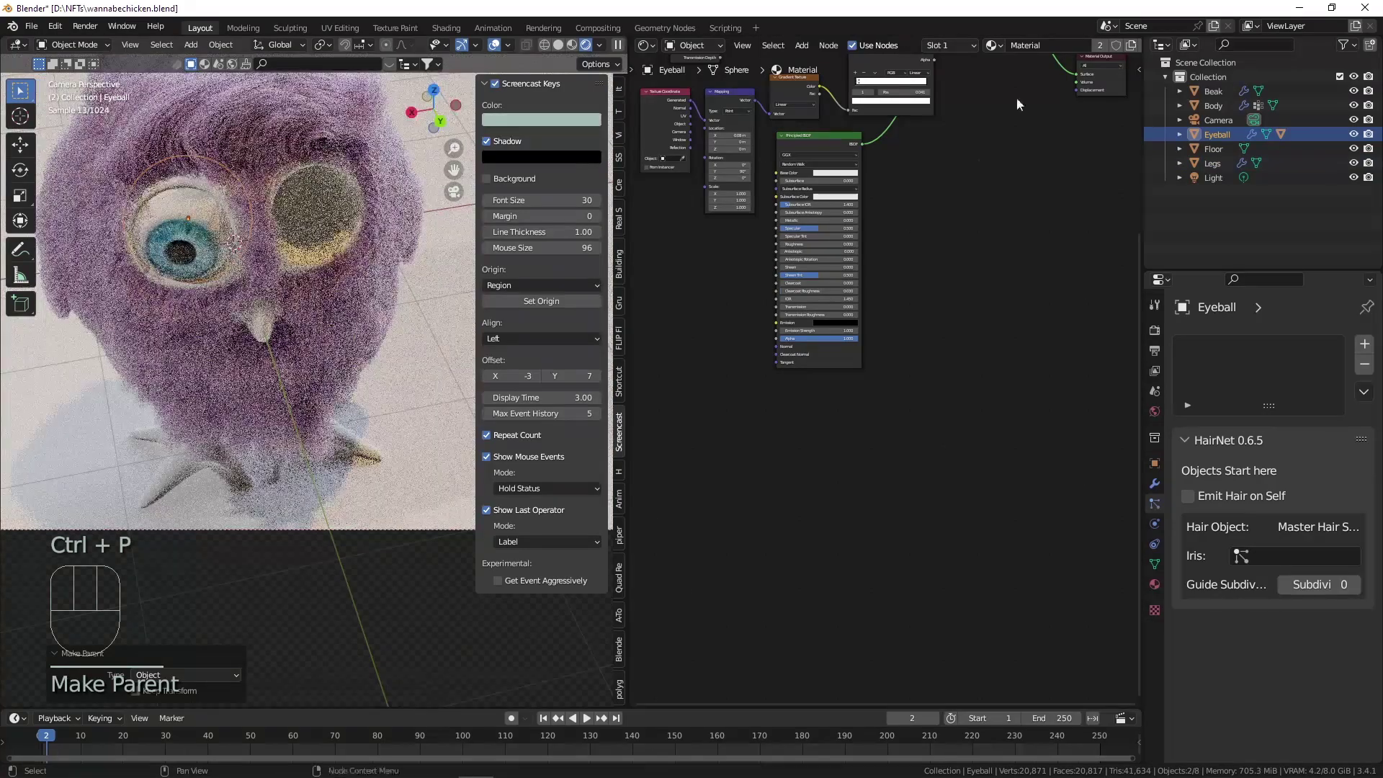
Rotate the Eyeball together with its iris about 34° around the global X axis.
left_click(1224, 134)
key("r")
key("x")
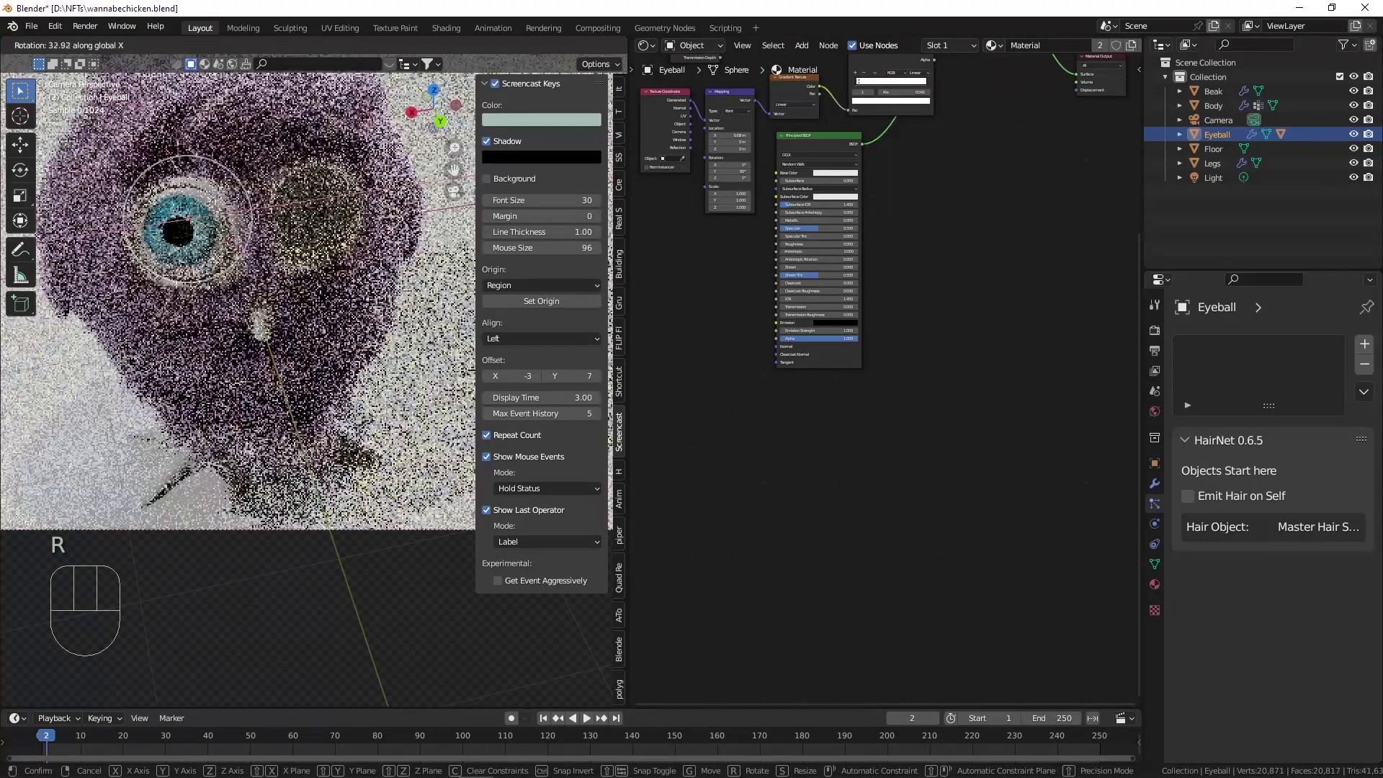
left_click(236, 171)
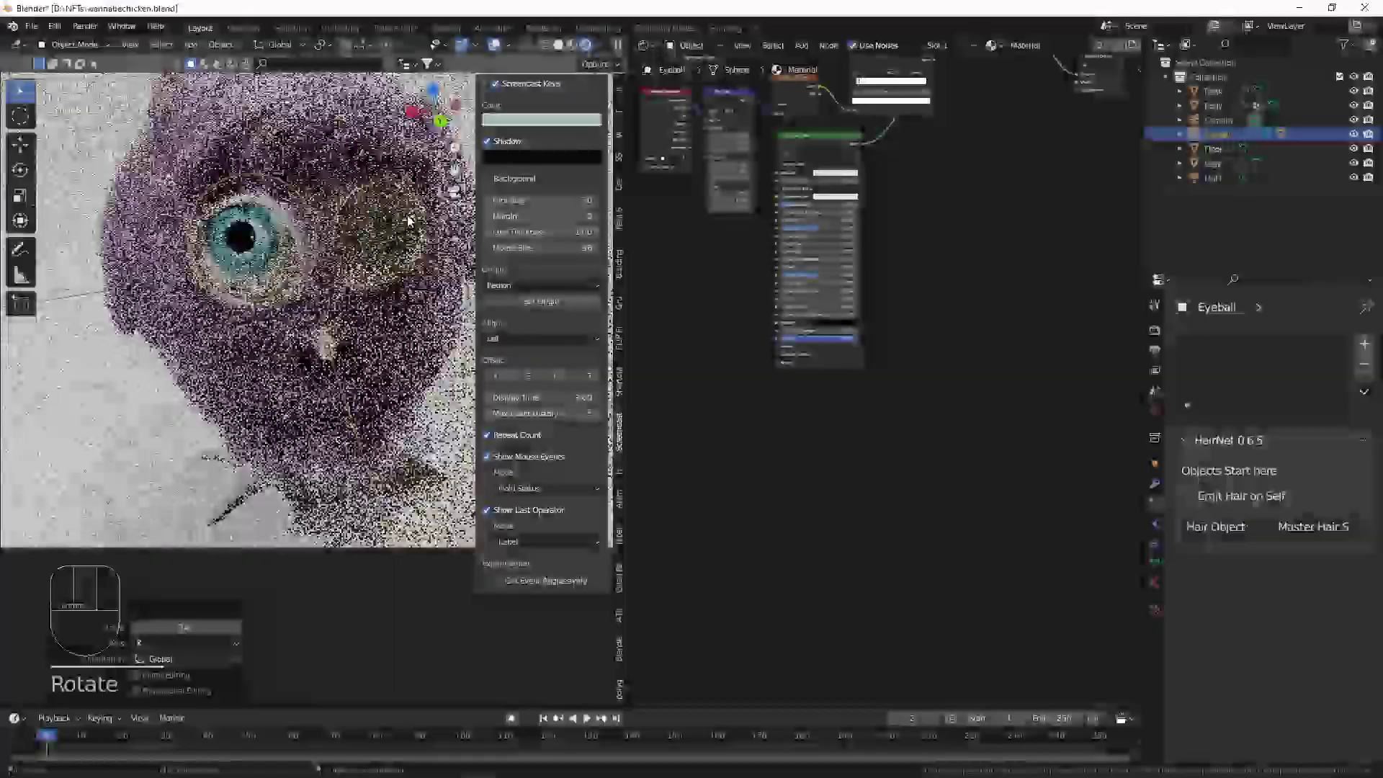
Rotate the Eyeball slightly around the global Z axis to turn the gaze, and deselect it.
key("r")
key("z")
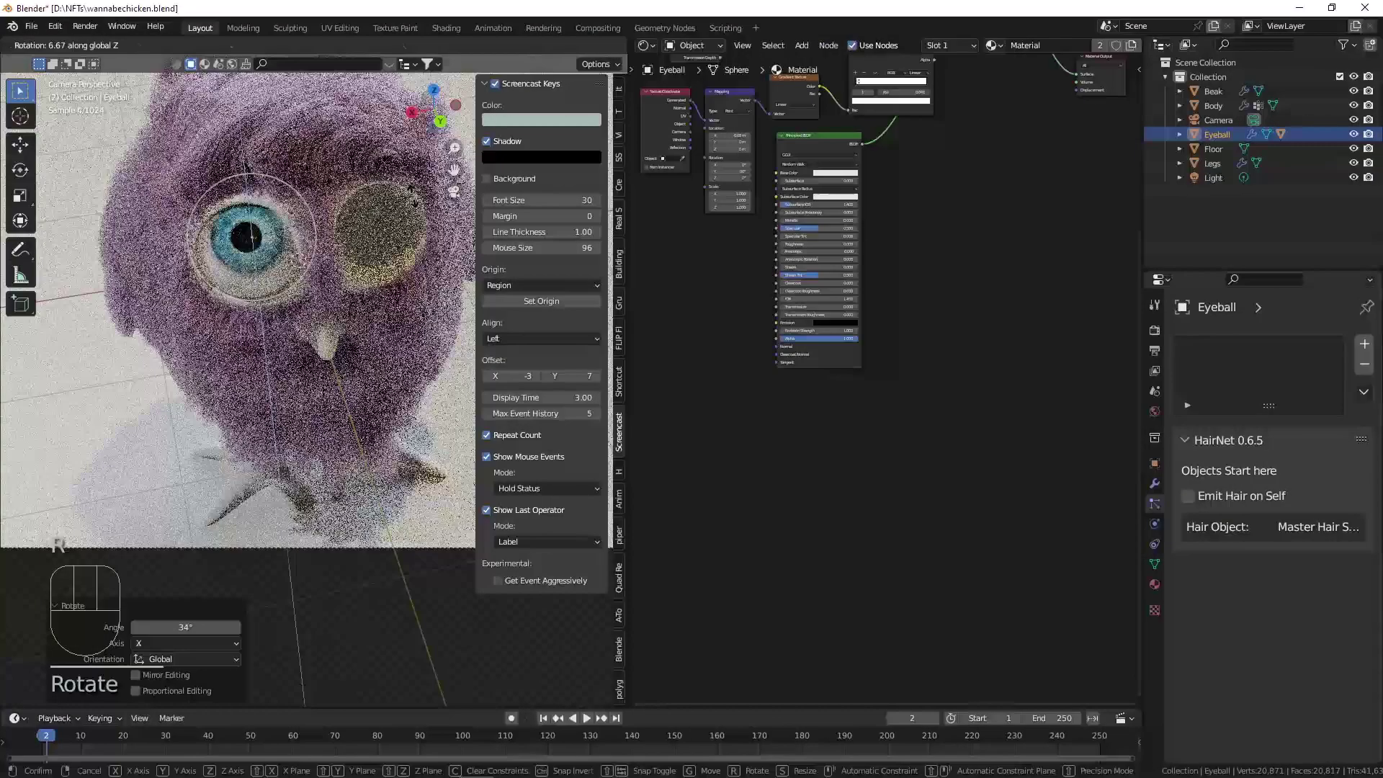
left_click(357, 210)
scroll(357, 209, "down", 2)
middle_click_drag(358, 210, 234, 289, "shift")
left_click(291, 123)
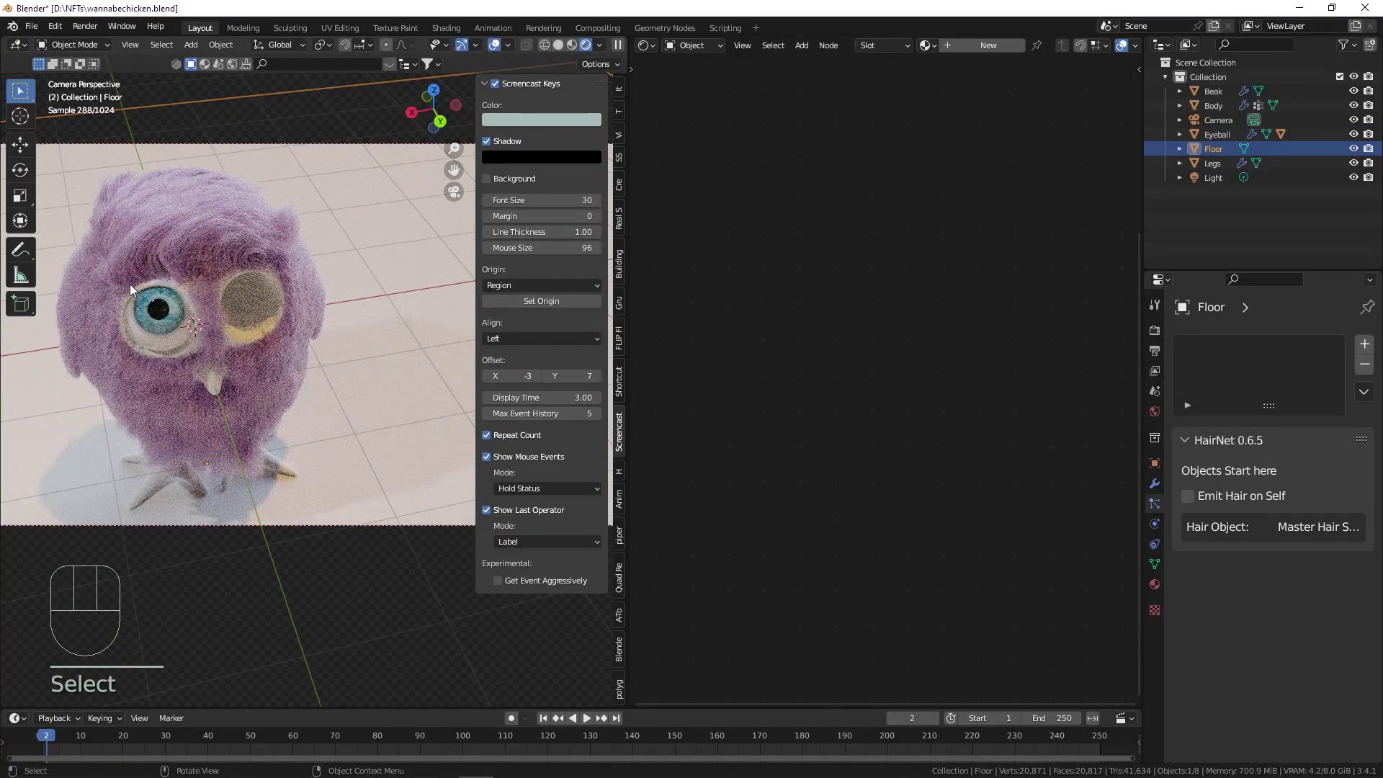
Duplicate the Eyeball with its child iris and move the copy about 0.81 m along negative X into the empty eye socket.
scroll(170, 346, "up", 2)
scroll(170, 331, "down", 3)
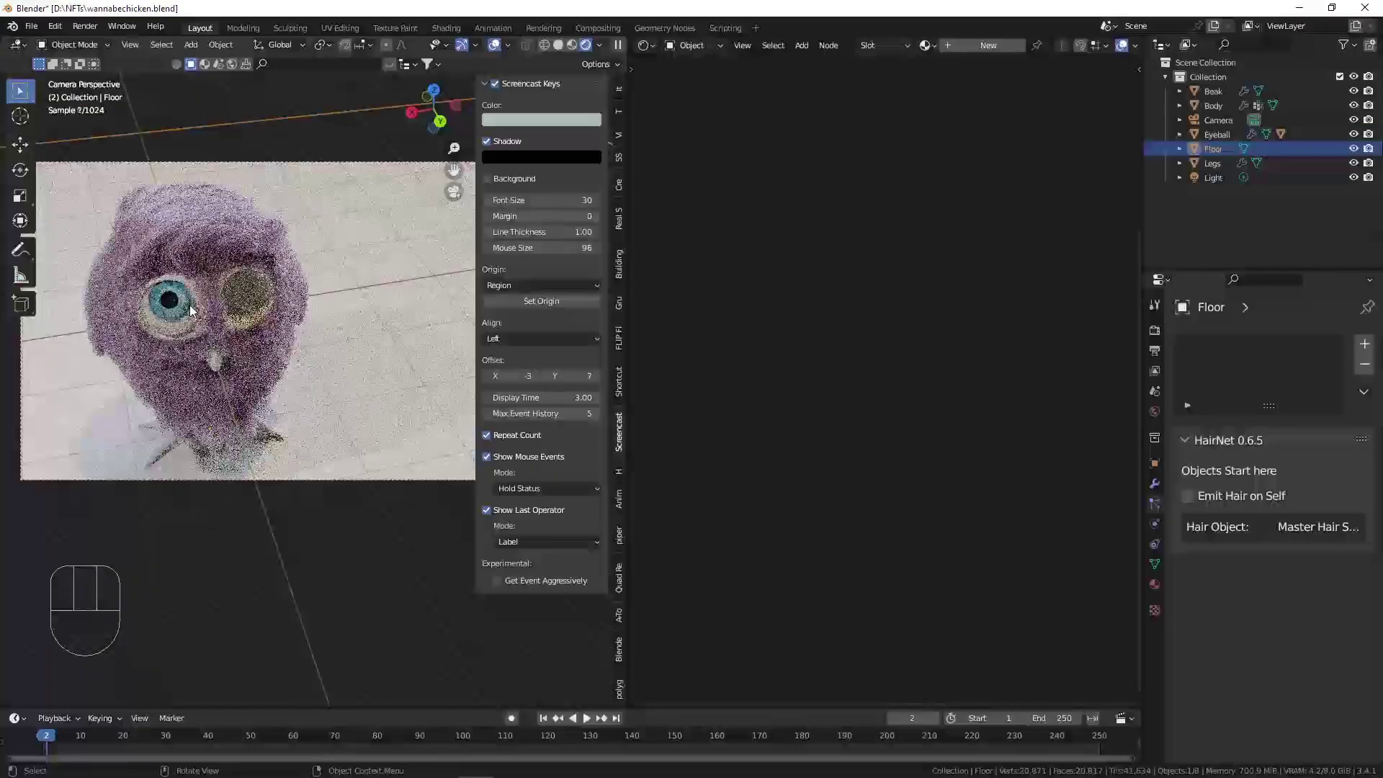
left_click(170, 317)
scroll(170, 317, "up", 1)
left_click(1155, 483)
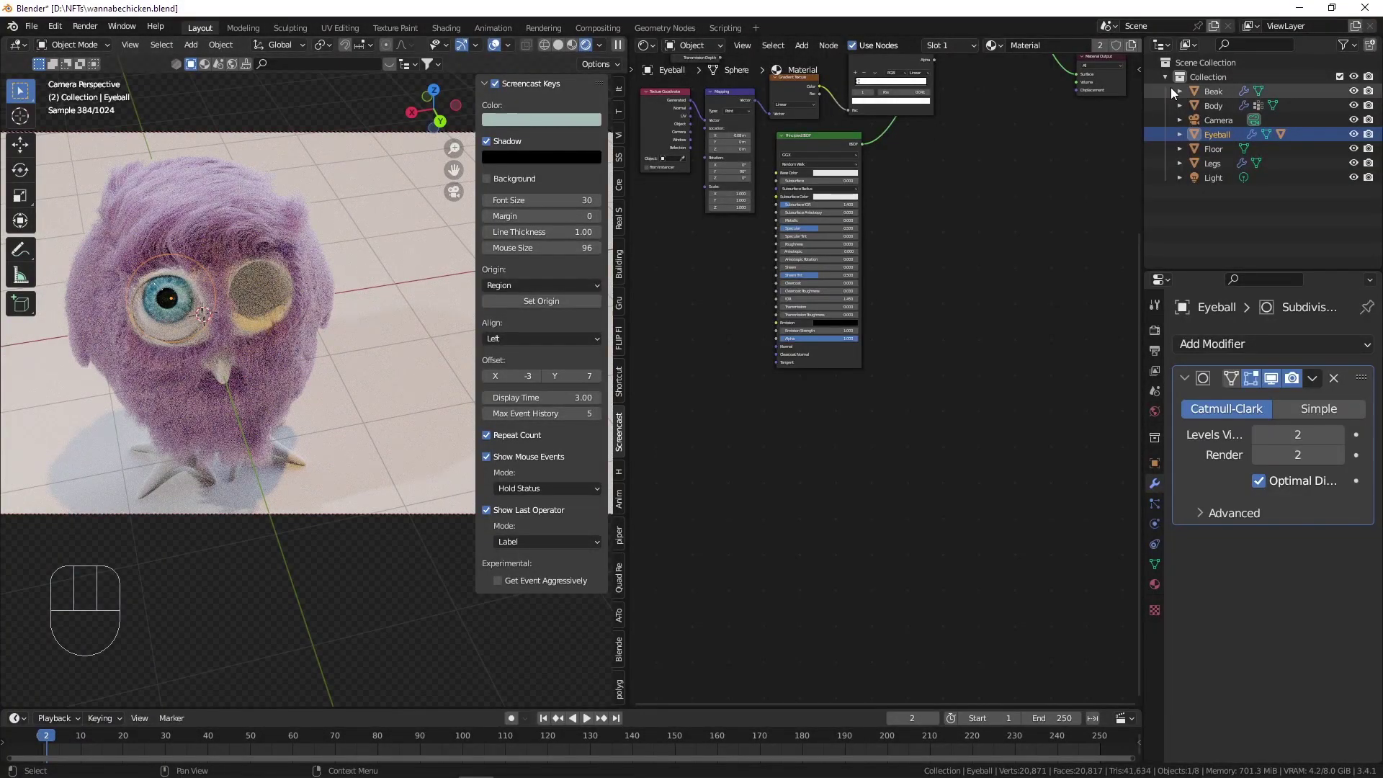
right_click(1213, 134)
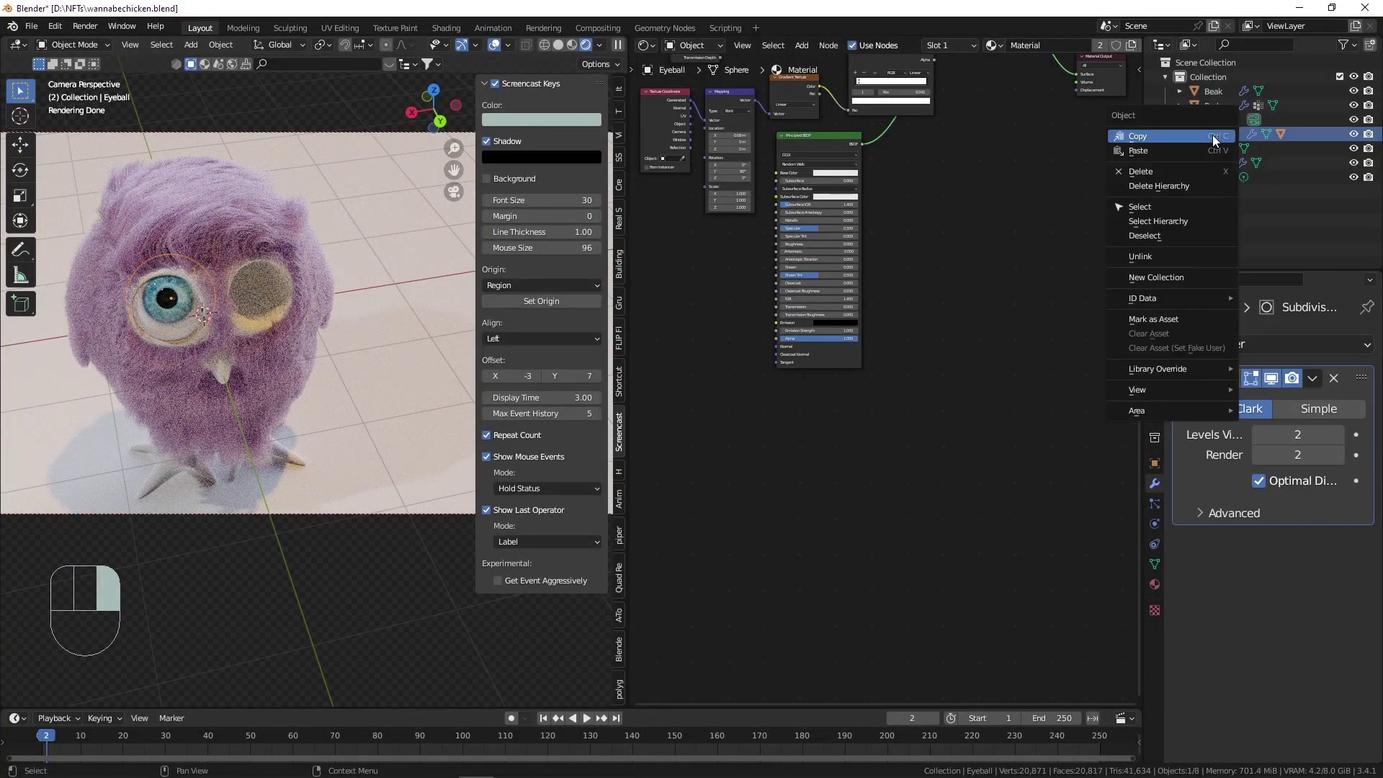
left_click(1213, 136)
right_click(1233, 132)
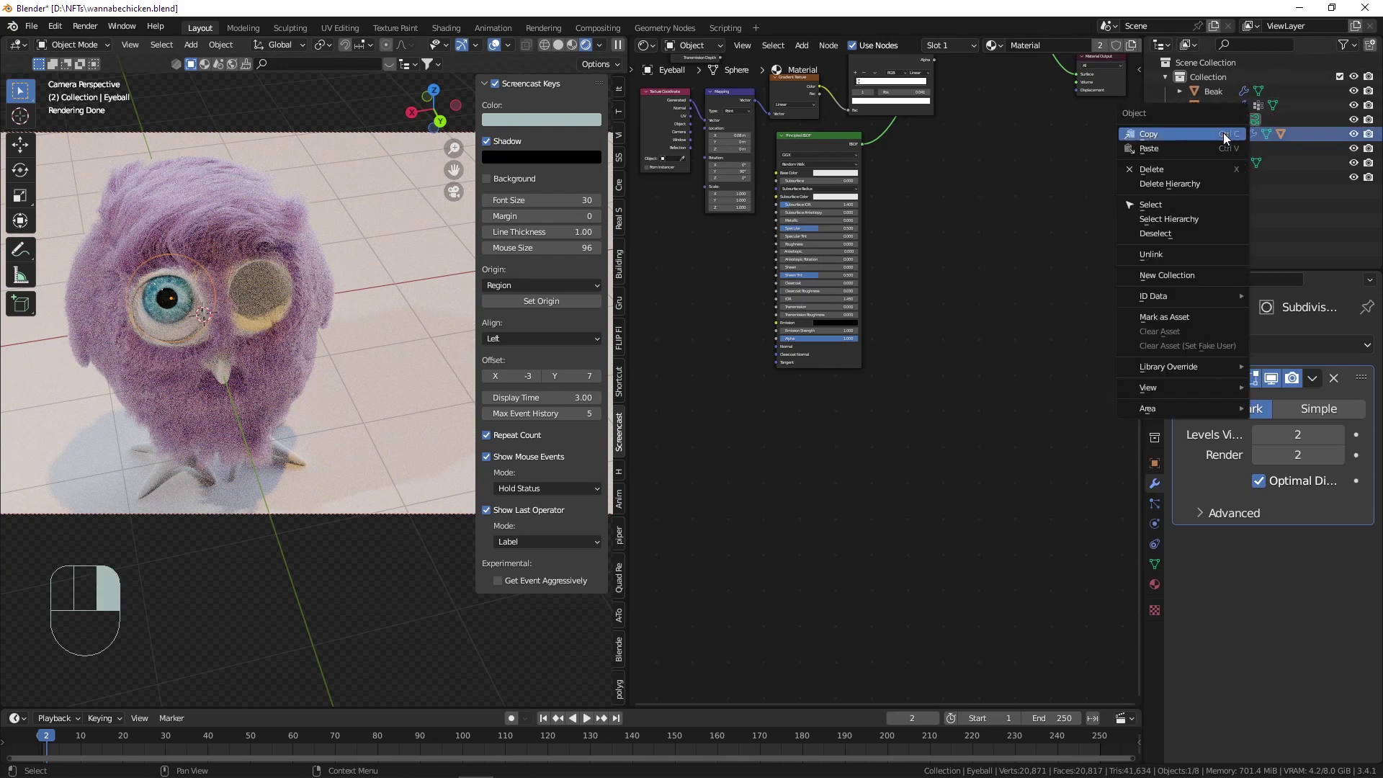
left_click(1203, 219)
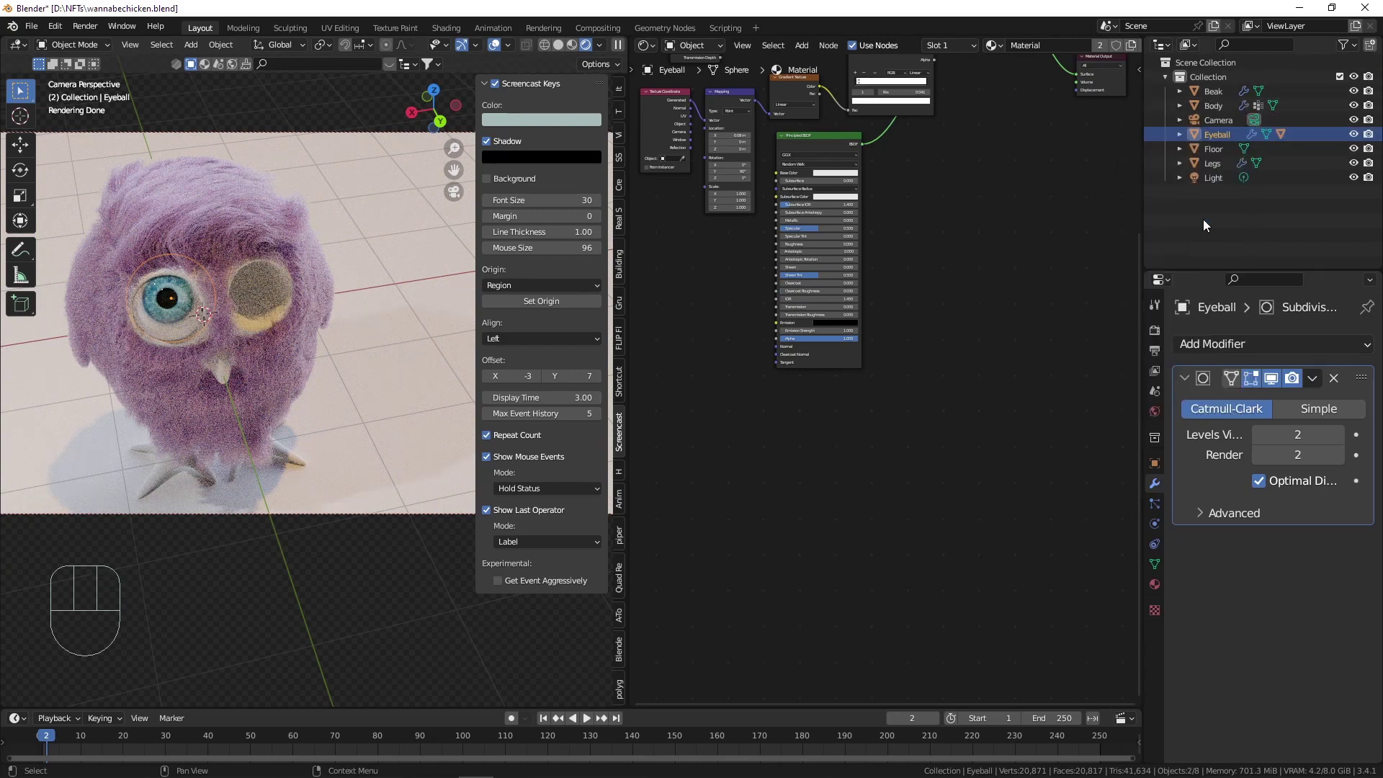
key("shift+d")
key("x")
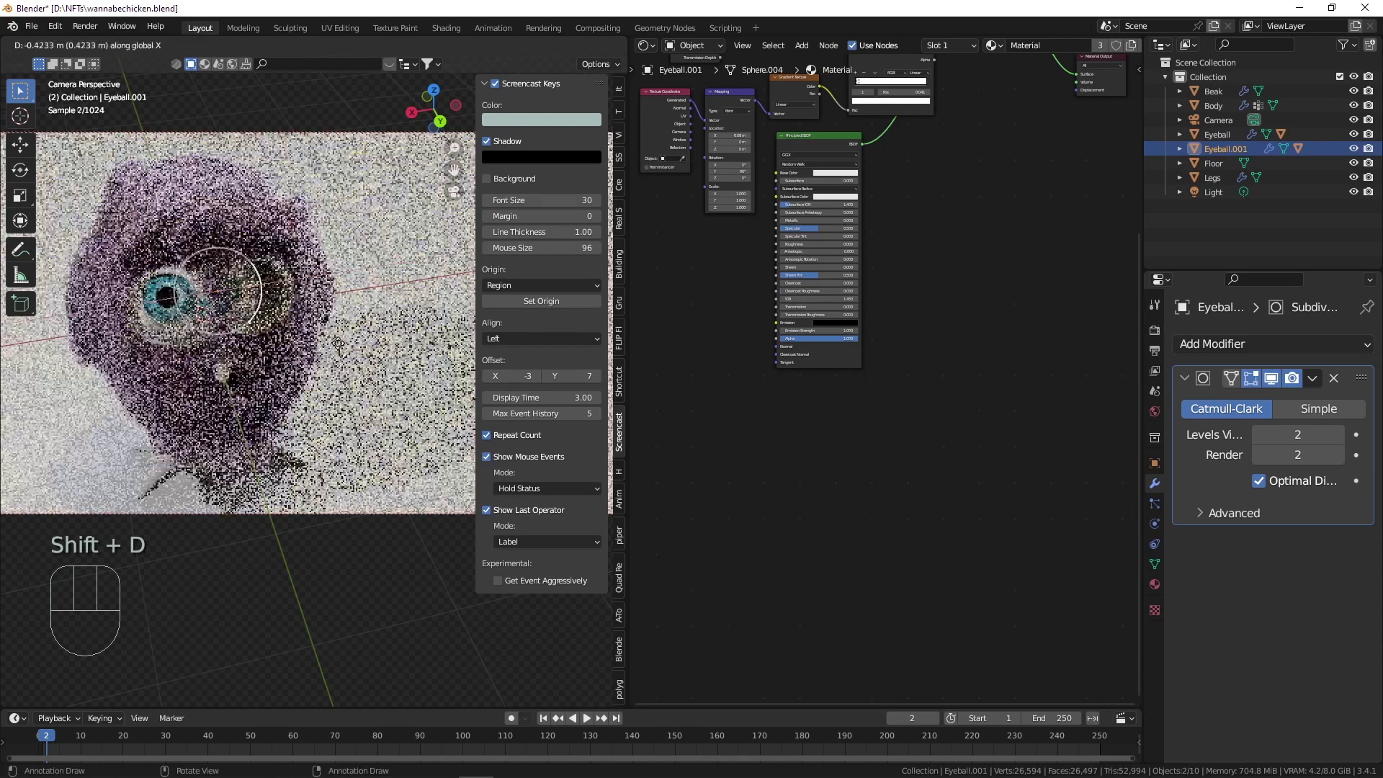
left_click(379, 343)
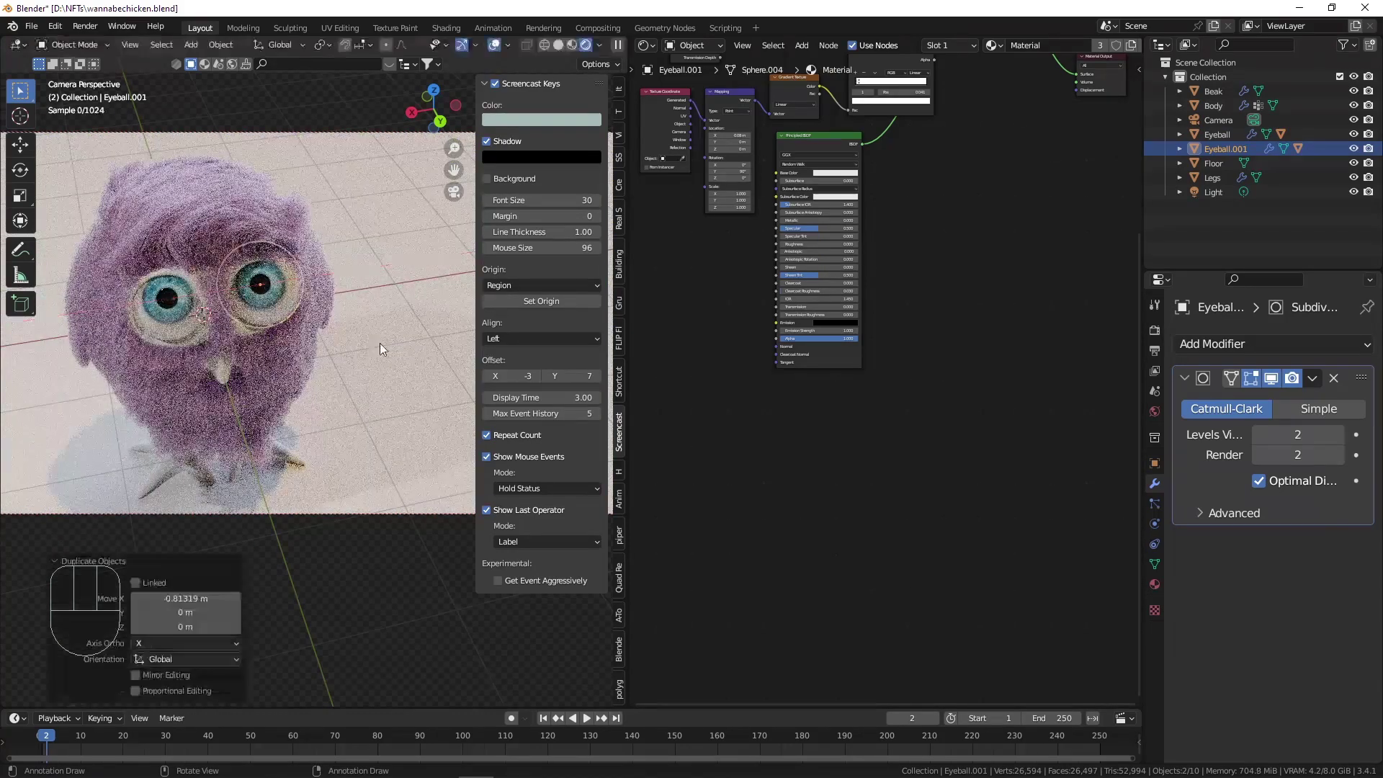
In solid shading, shift the duplicated eye about 0.11 m along X within its socket, and return to the rendered view.
left_click(573, 45)
scroll(274, 284, "up", 4)
key("g")
key("x")
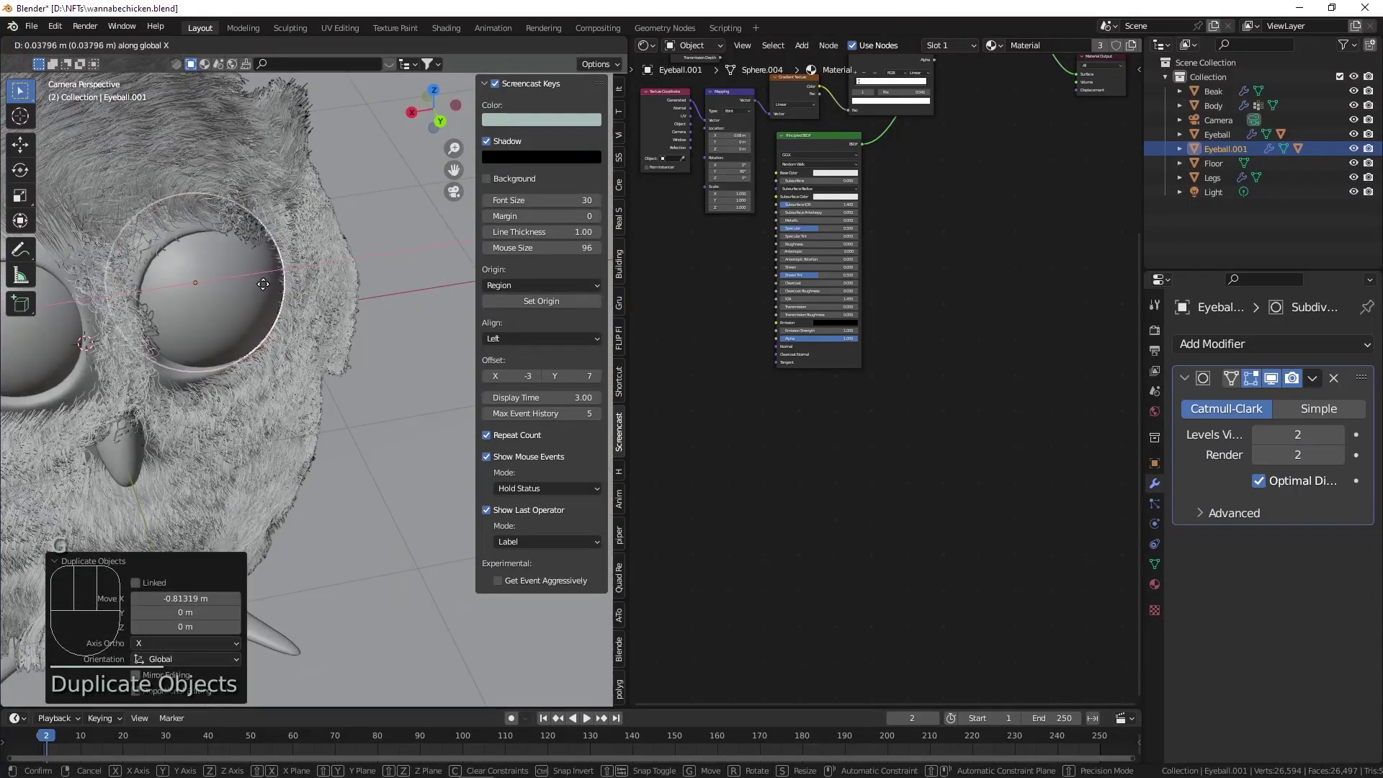
left_click(248, 285)
scroll(248, 283, "down", 4)
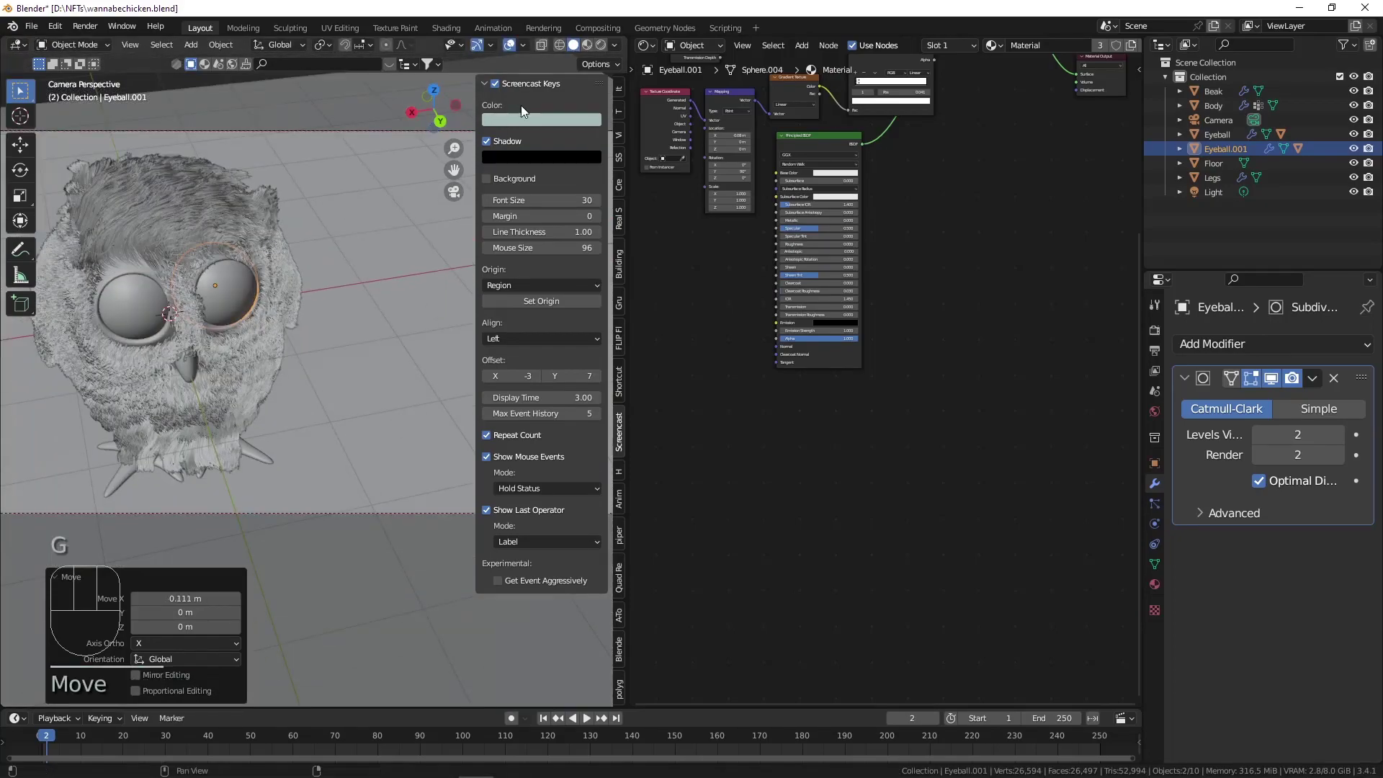
left_click(601, 45)
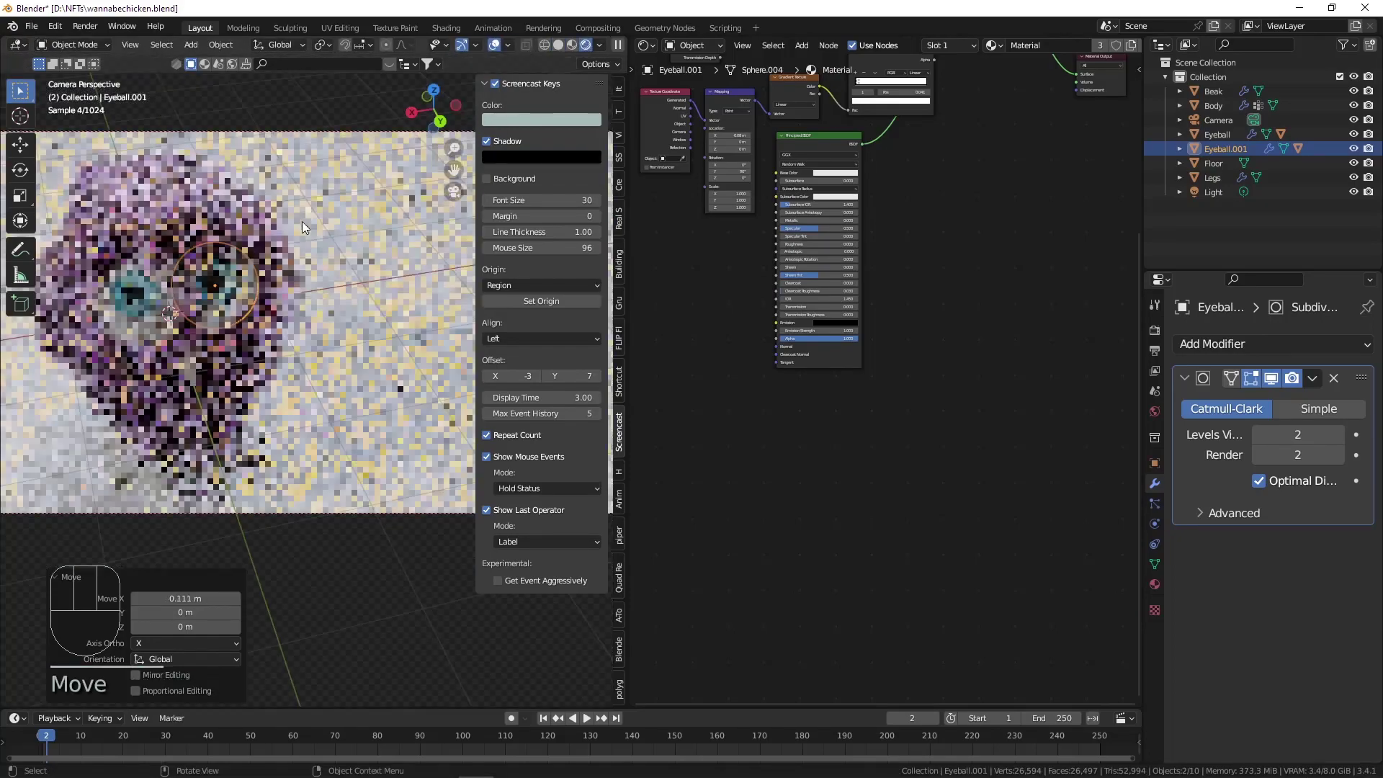
left_click(301, 160)
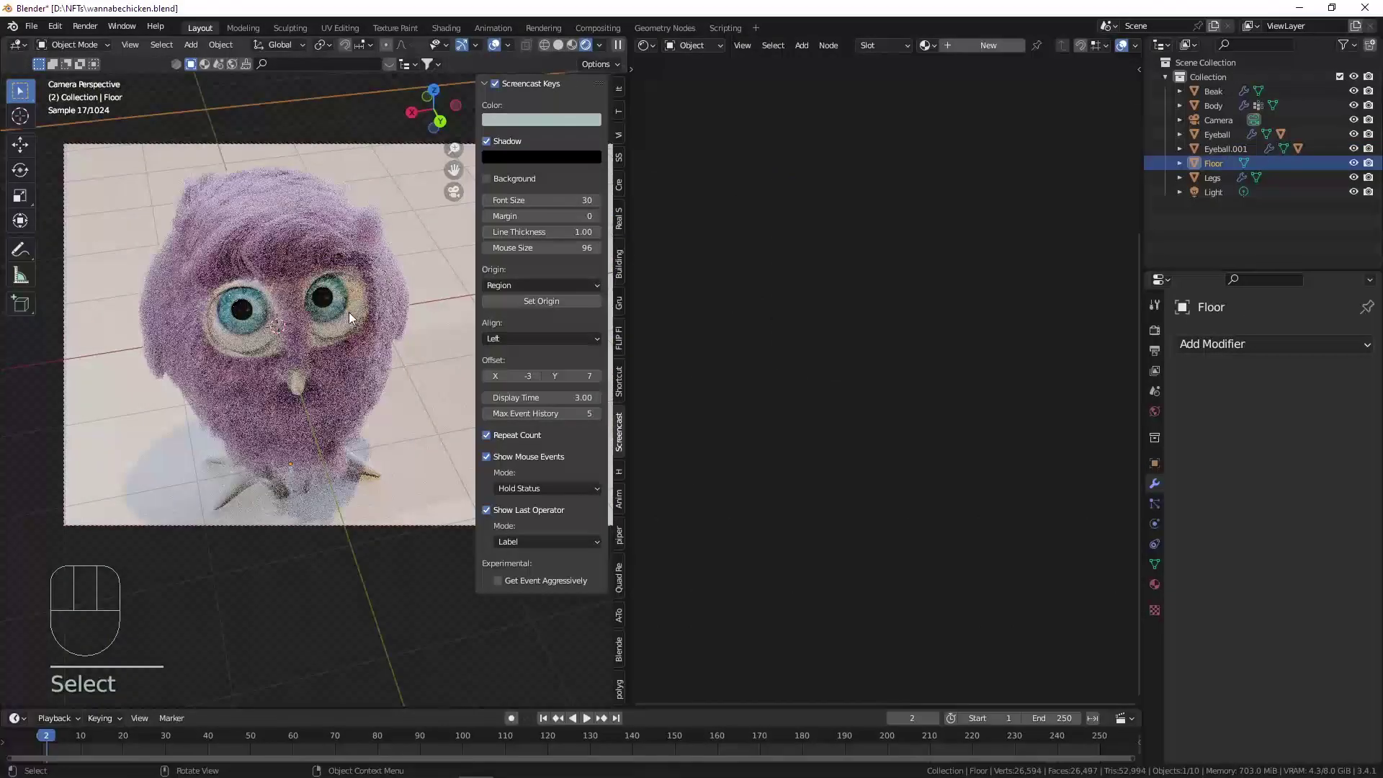
Insert a Hue Saturation Value node between the iris's eyeball nino.png color and the Principled BSDF base color, with Hue 0.030.
left_click(345, 297)
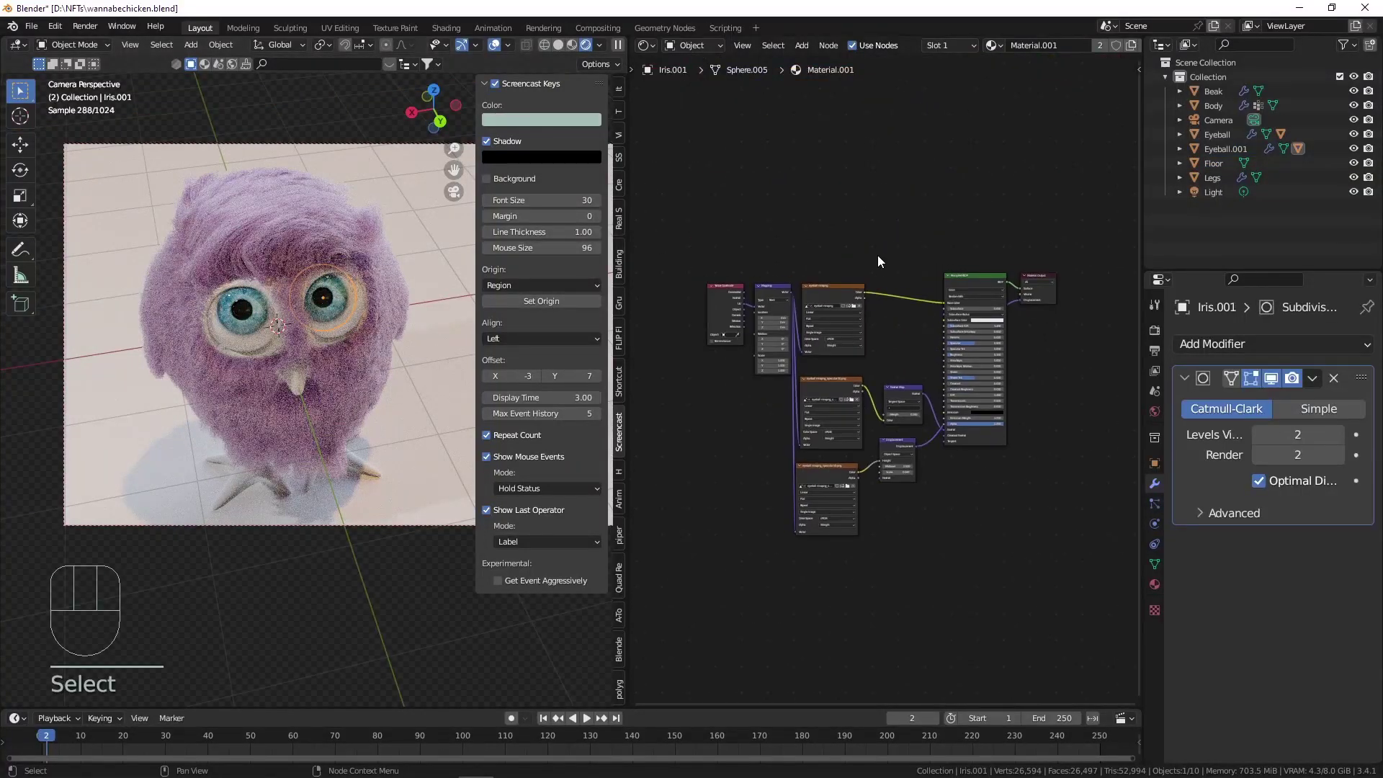
scroll(876, 256, "up", 4)
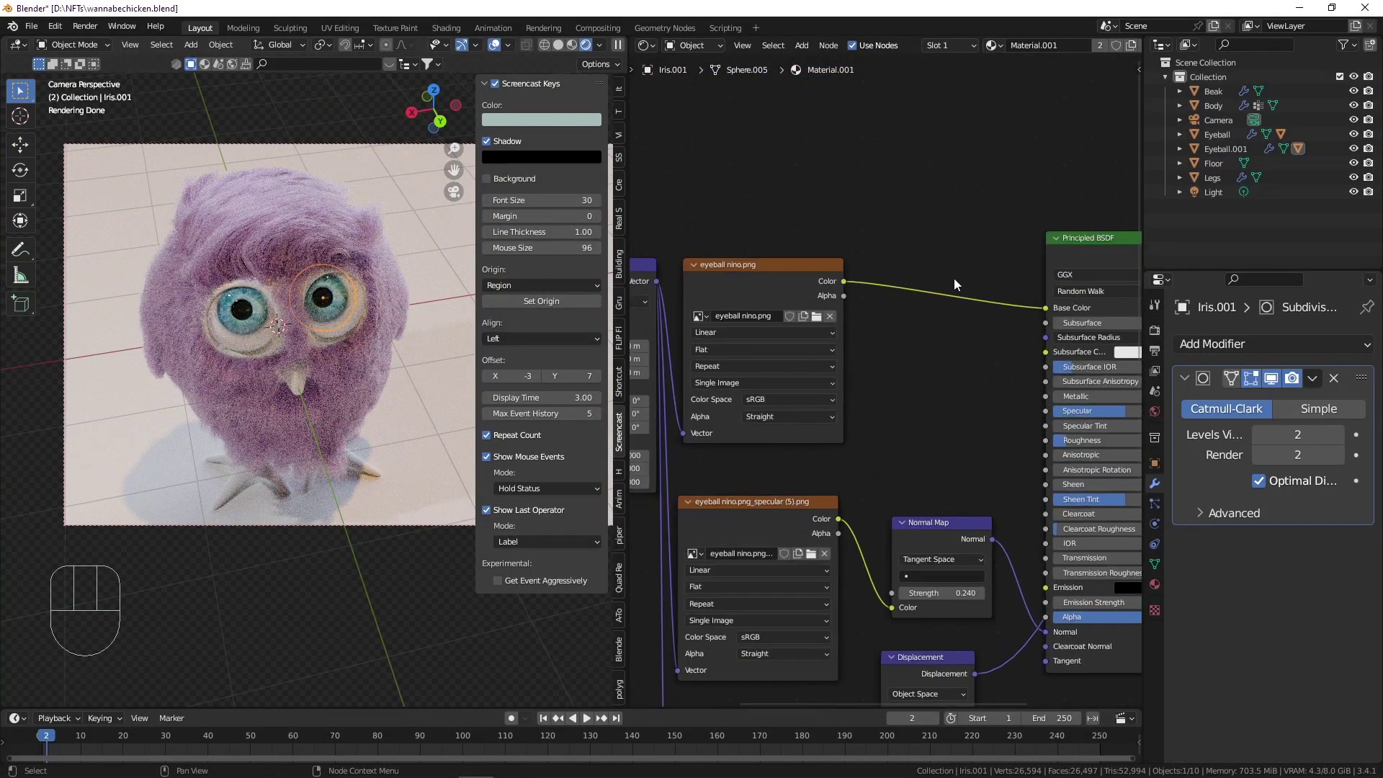
key("shift+a")
left_click(954, 276)
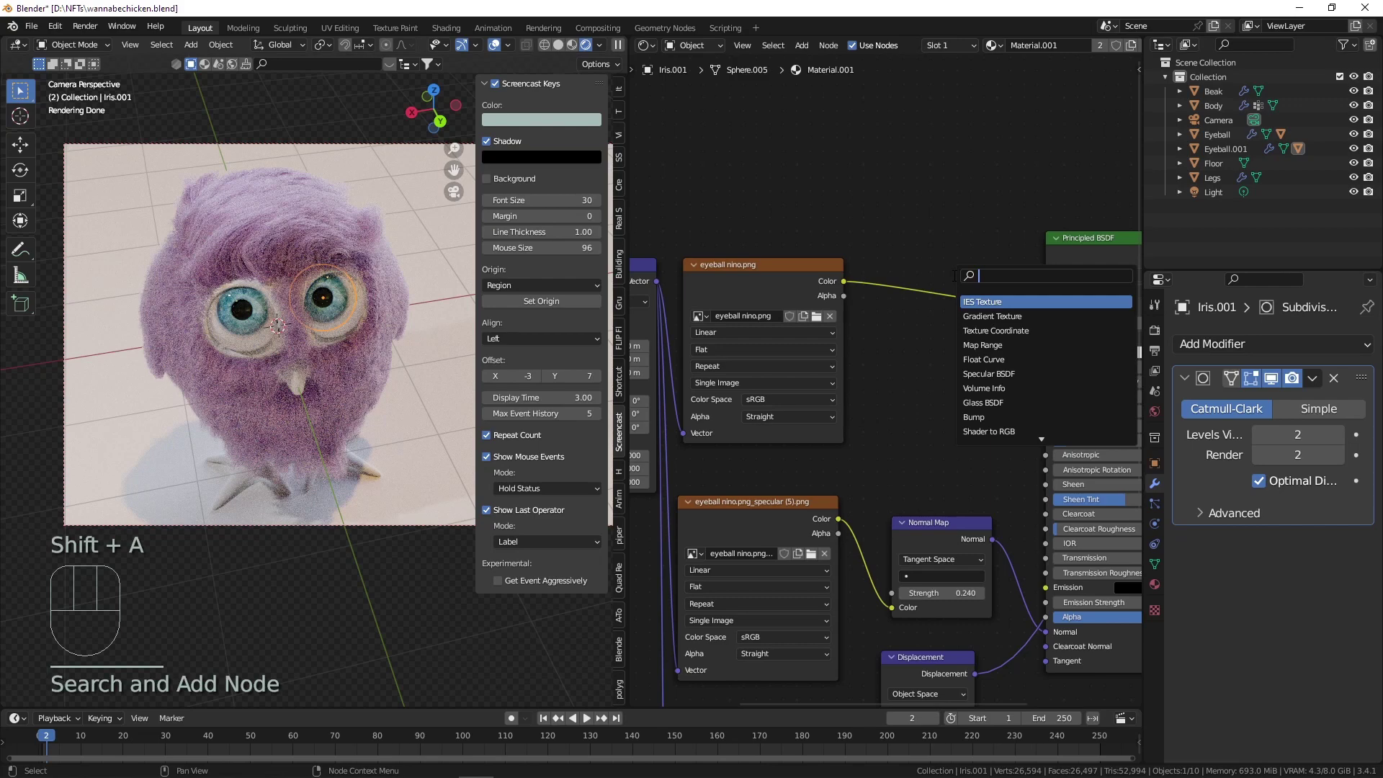
type("hue")
key("Return")
left_click(953, 275)
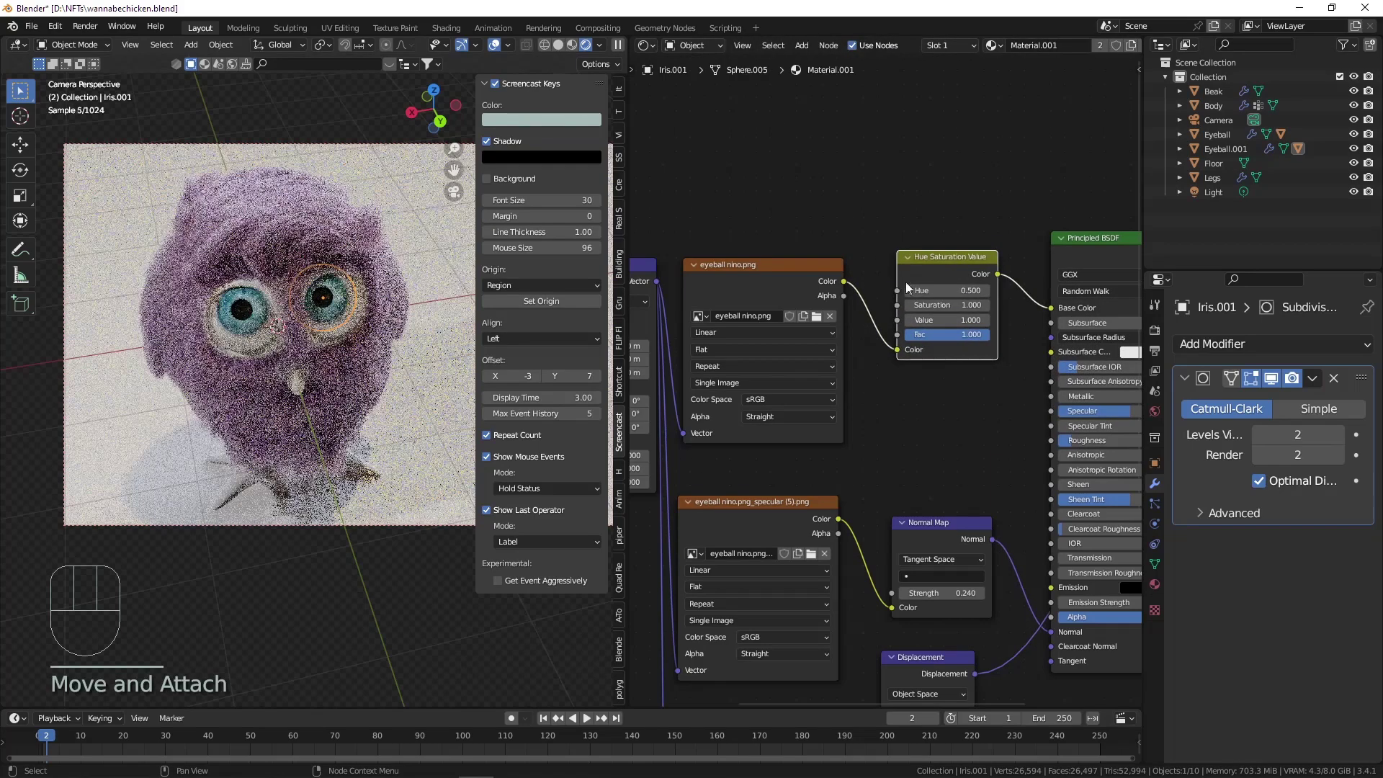
scroll(958, 275, "up", 4)
left_click_drag(969, 274, 822, 274, "shift")
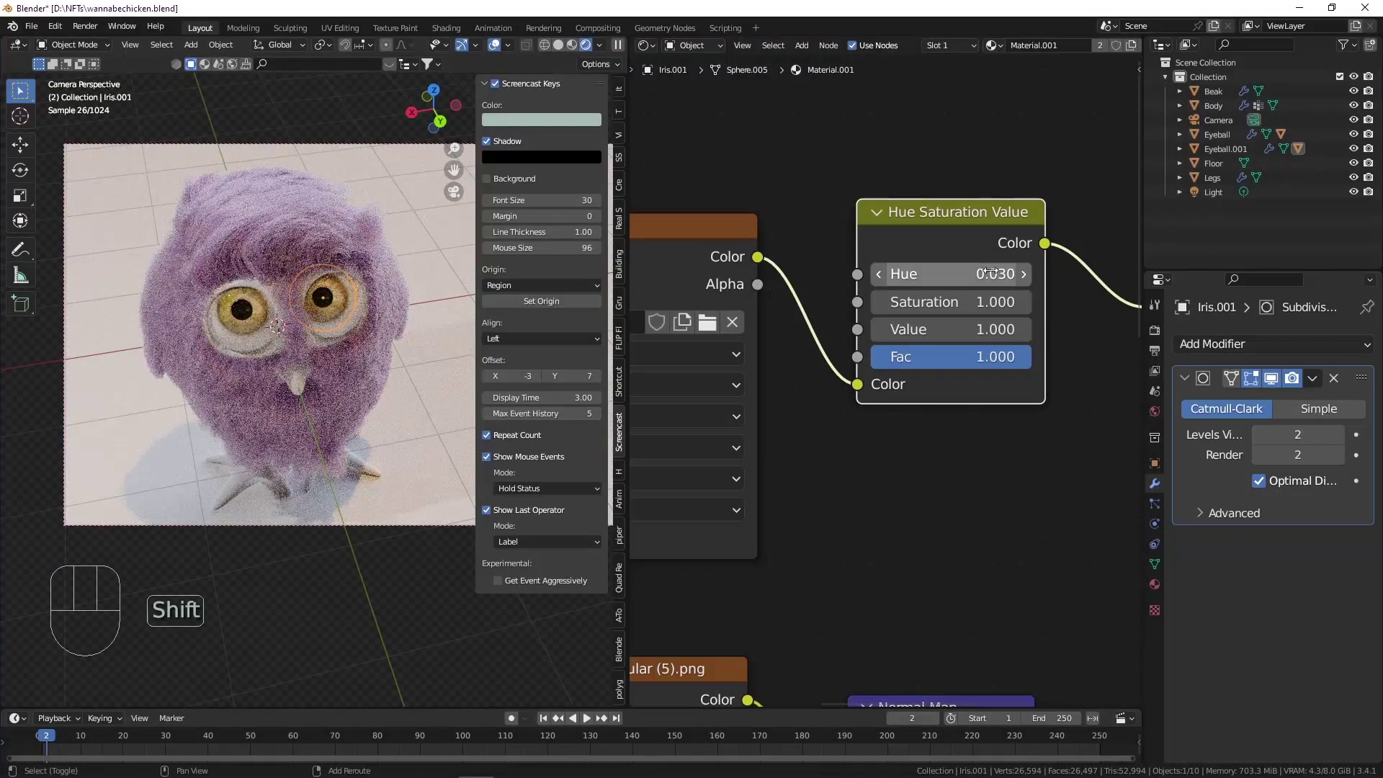
Try a Value of 2 on the Hue Saturation Value node and set it back to 1.
left_click(956, 329)
type("2")
key("Return")
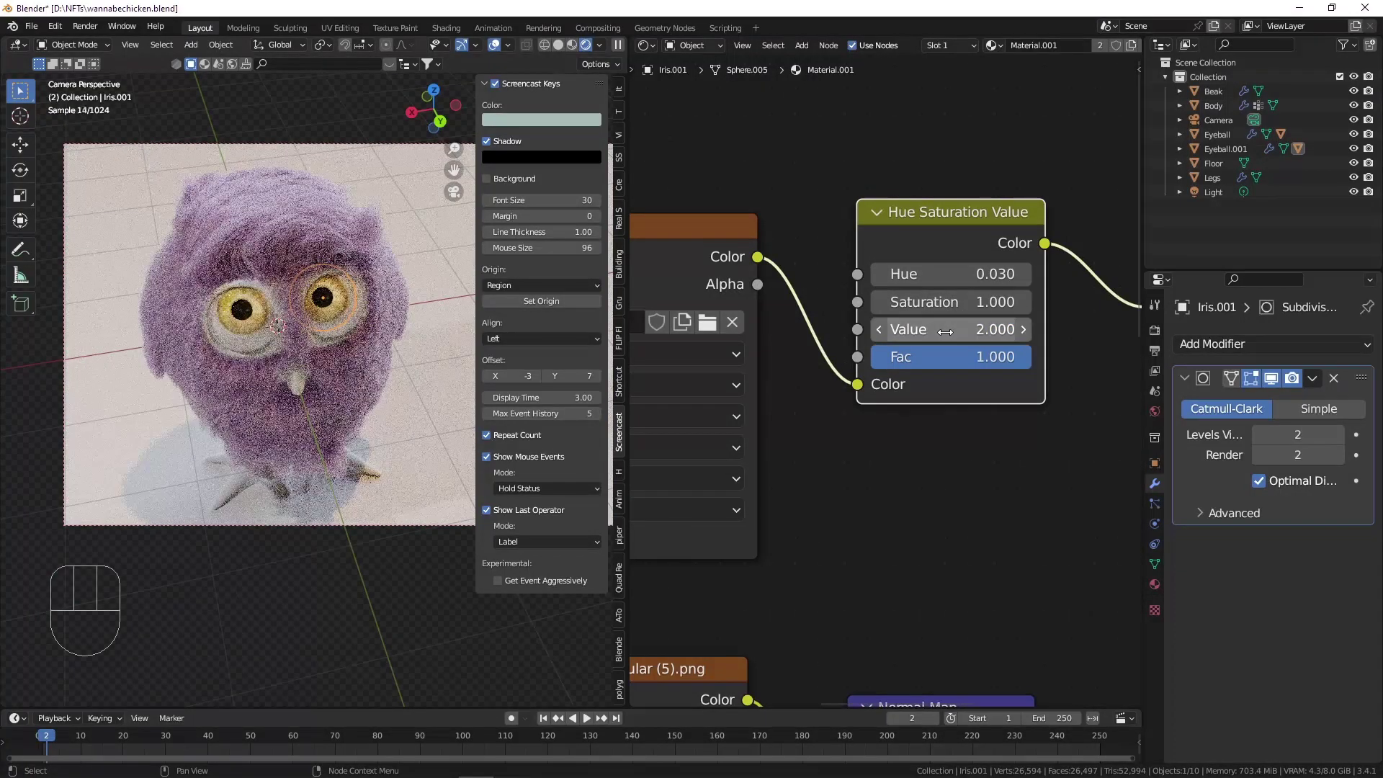
left_click(945, 331)
type("1")
key("Return")
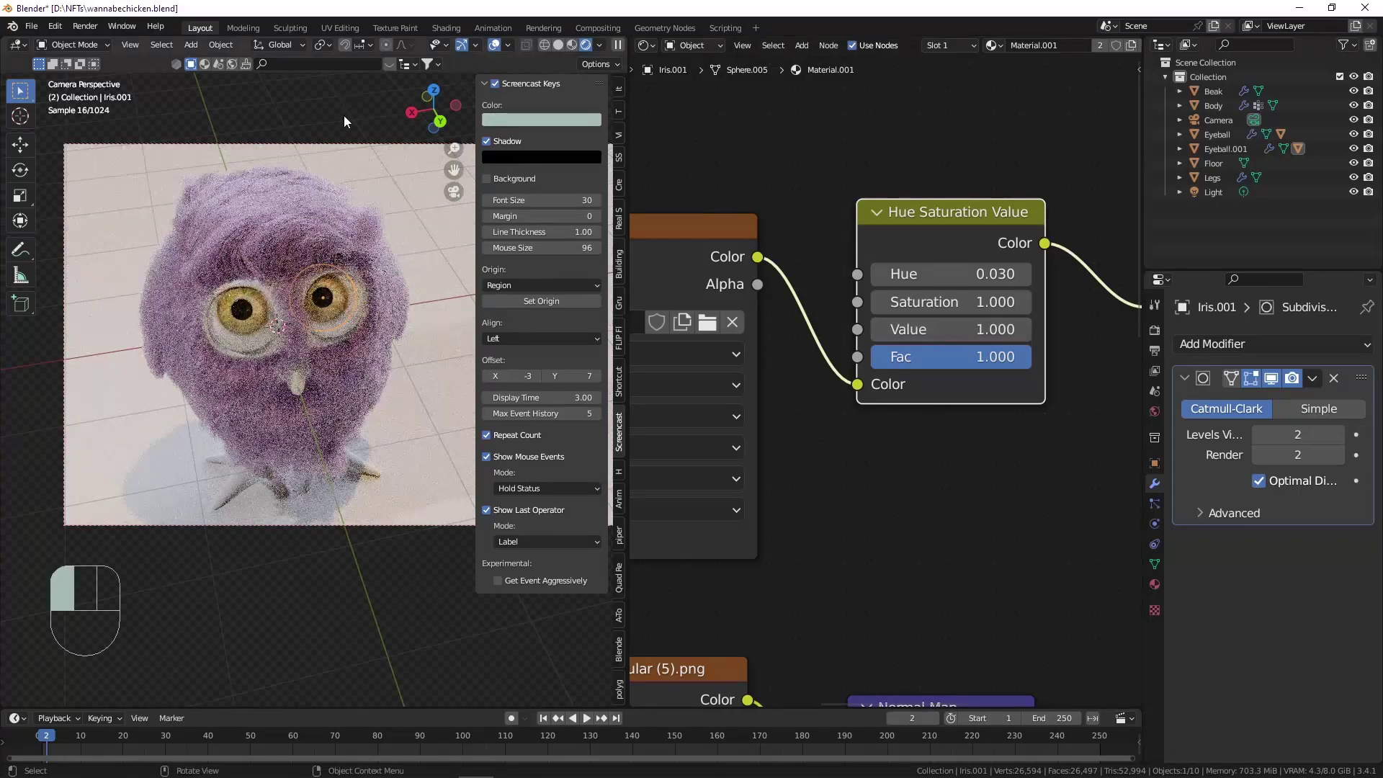
Deselect the iris and save the file.
left_click(344, 116)
key("ctrl+s")
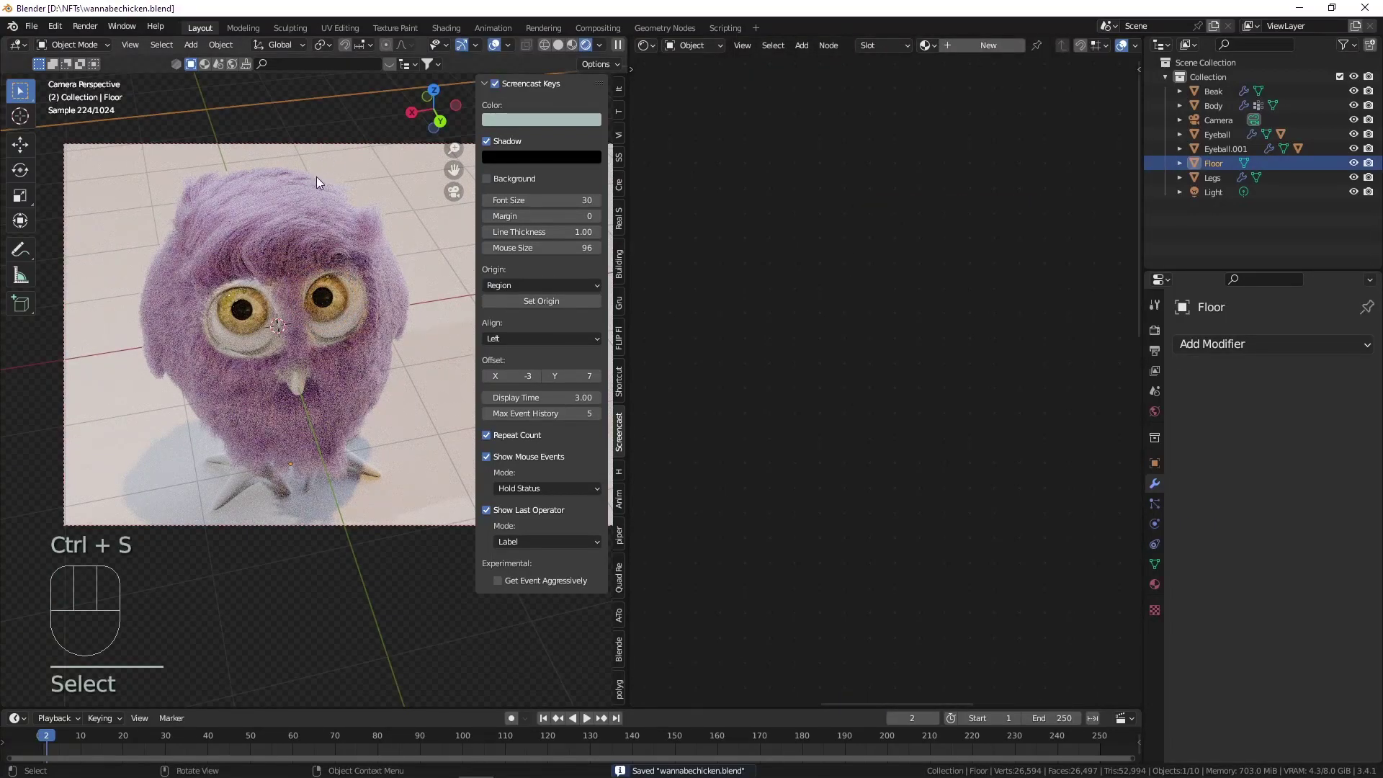
scroll(252, 281, "up", 3)
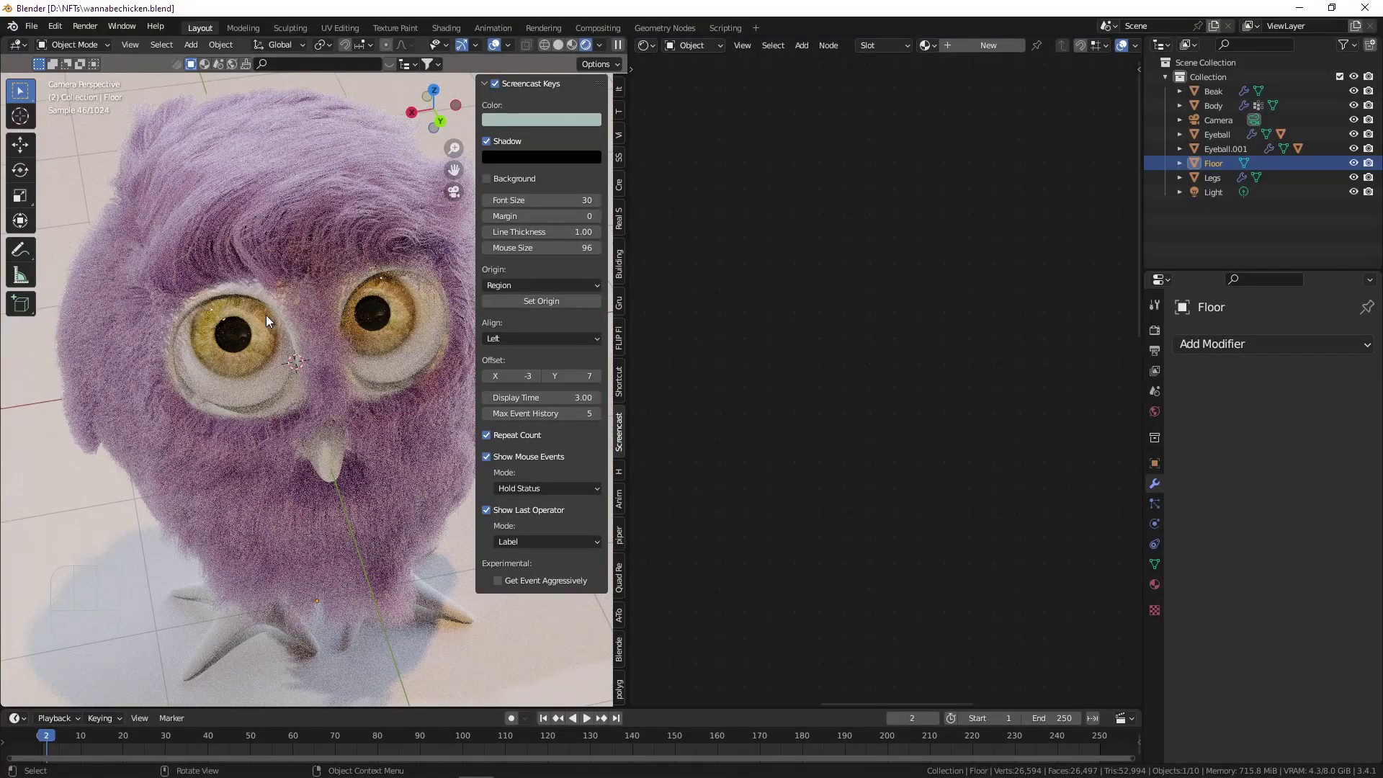
Add a Basis and a Key 1 shape key to the iris of the original eye, and set Key 1's value to 1.000.
left_click(248, 336)
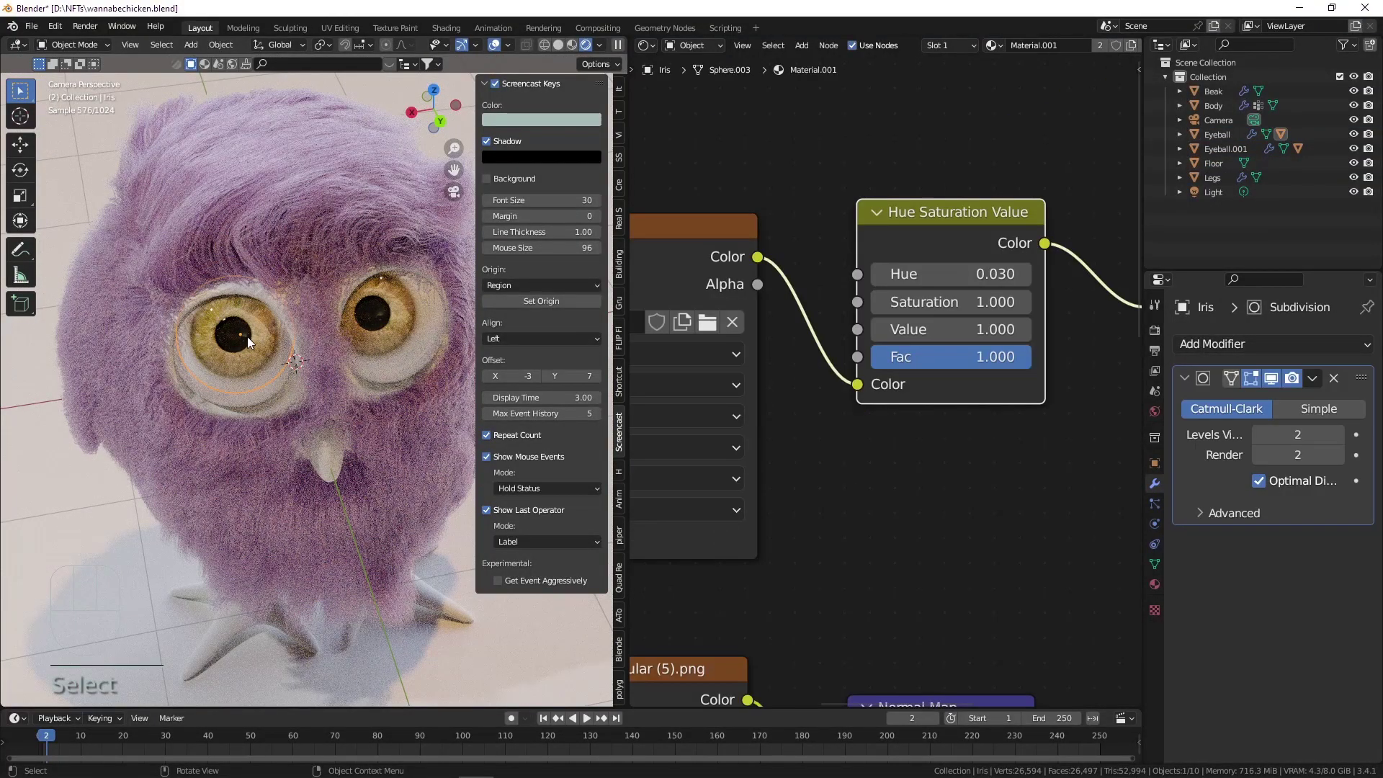
key("Tab")
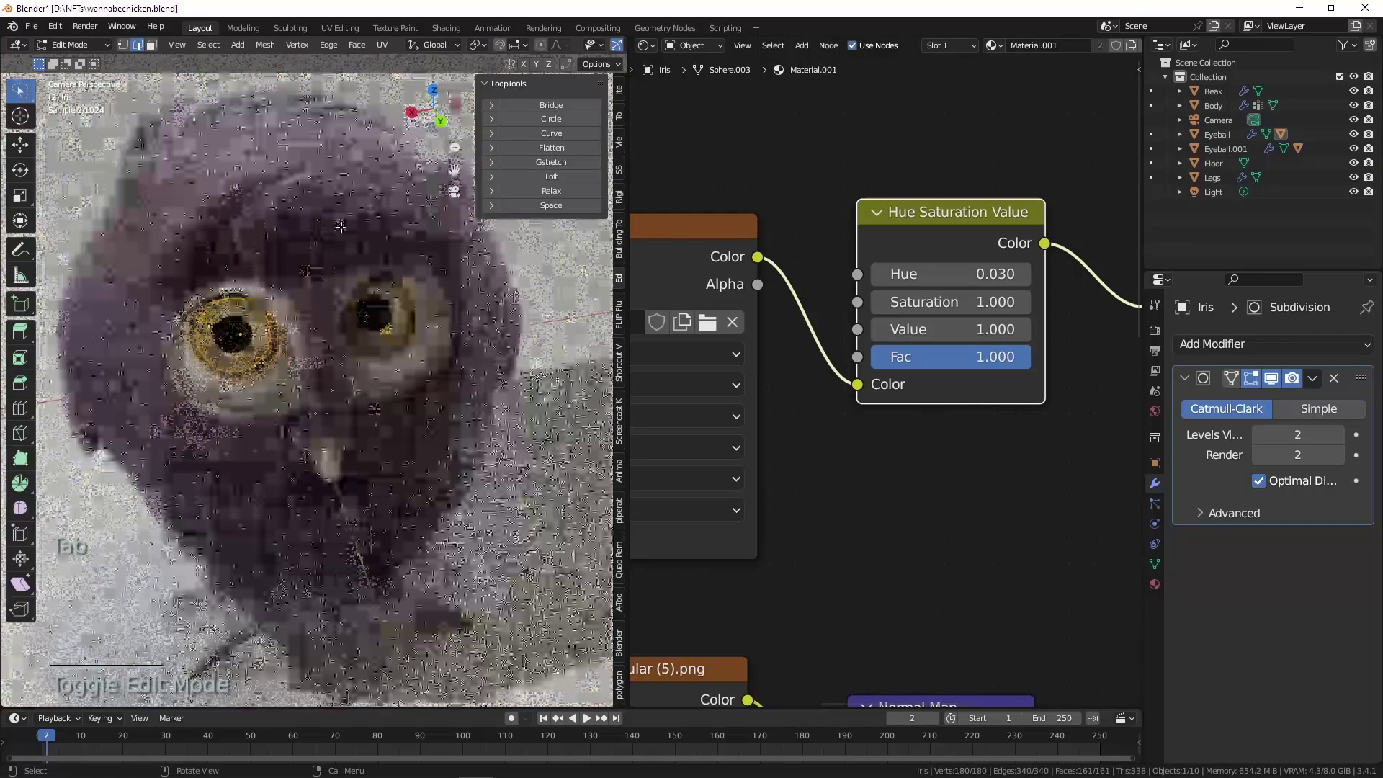
left_click(1156, 564)
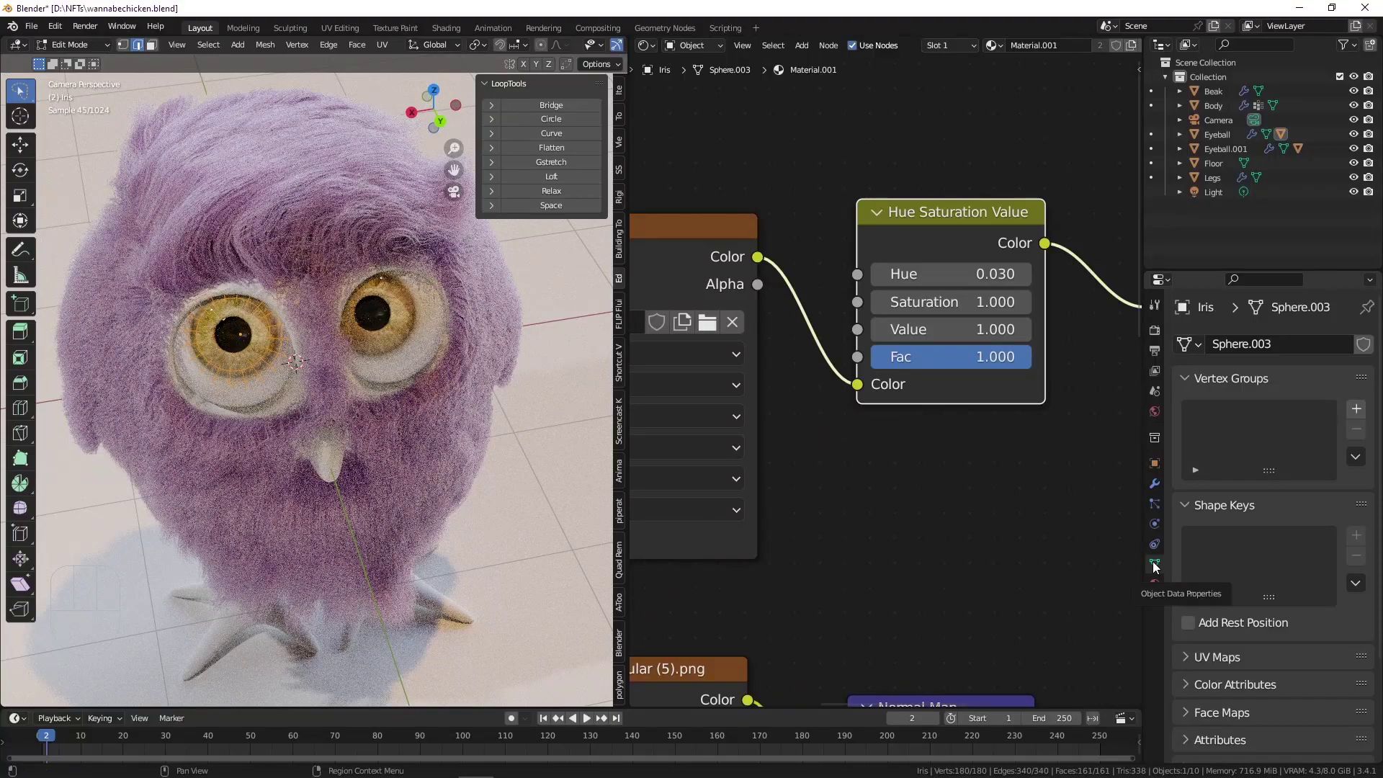
key("Tab")
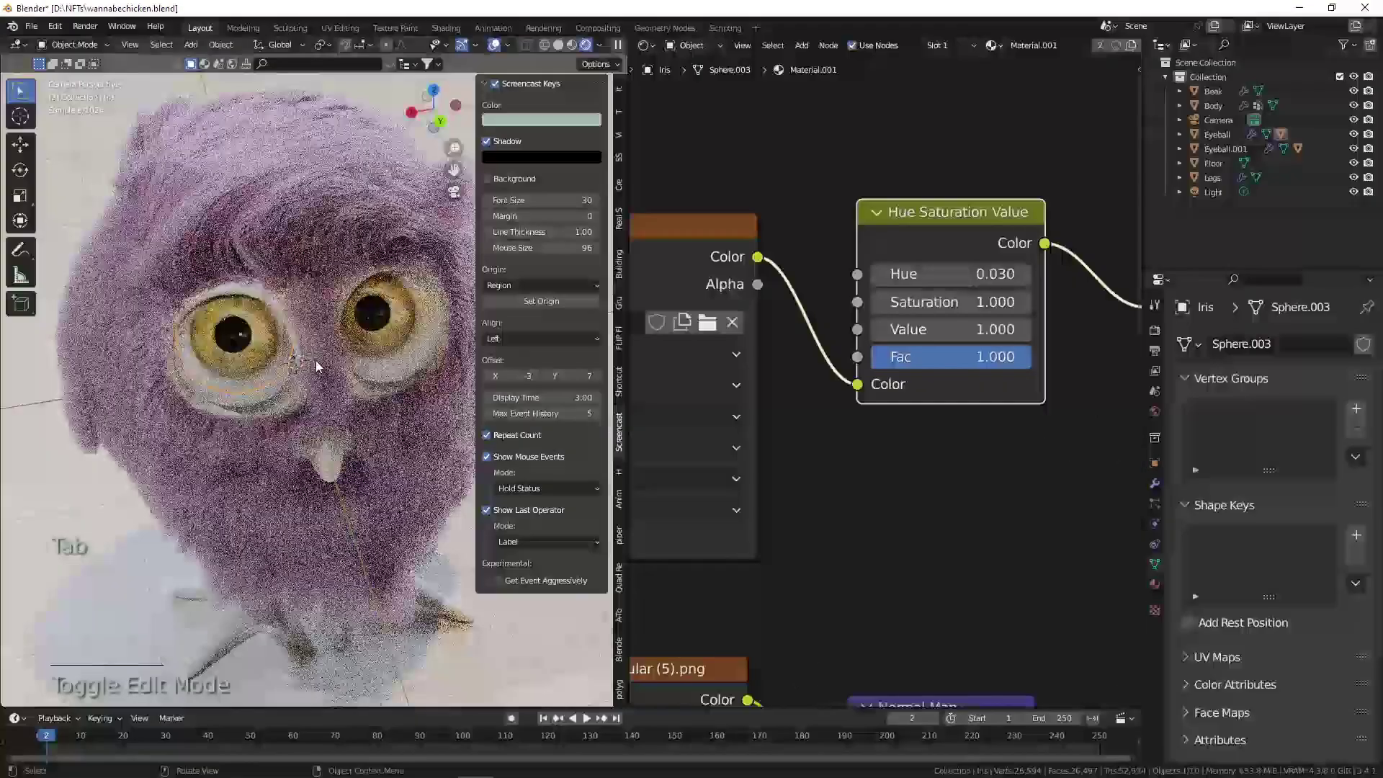
left_click(1358, 536)
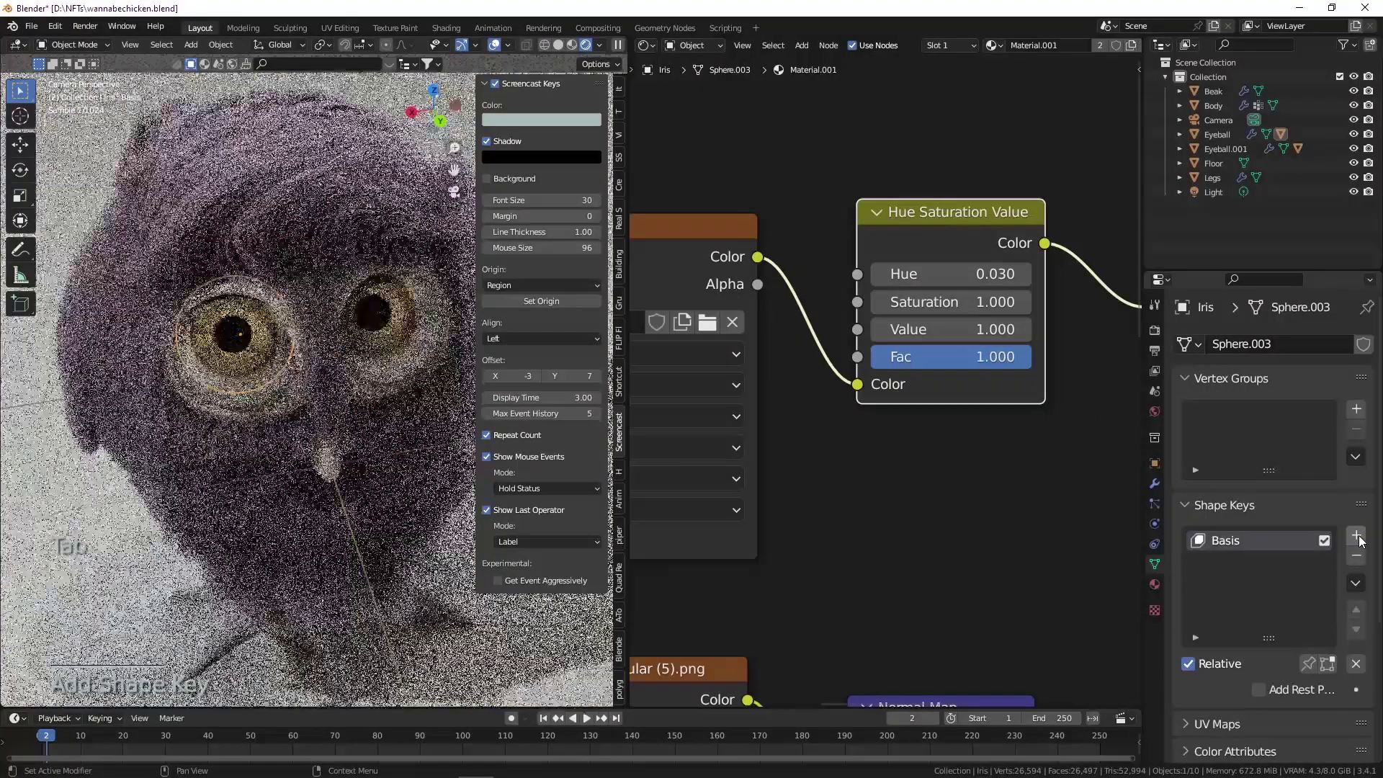
left_click(1356, 534)
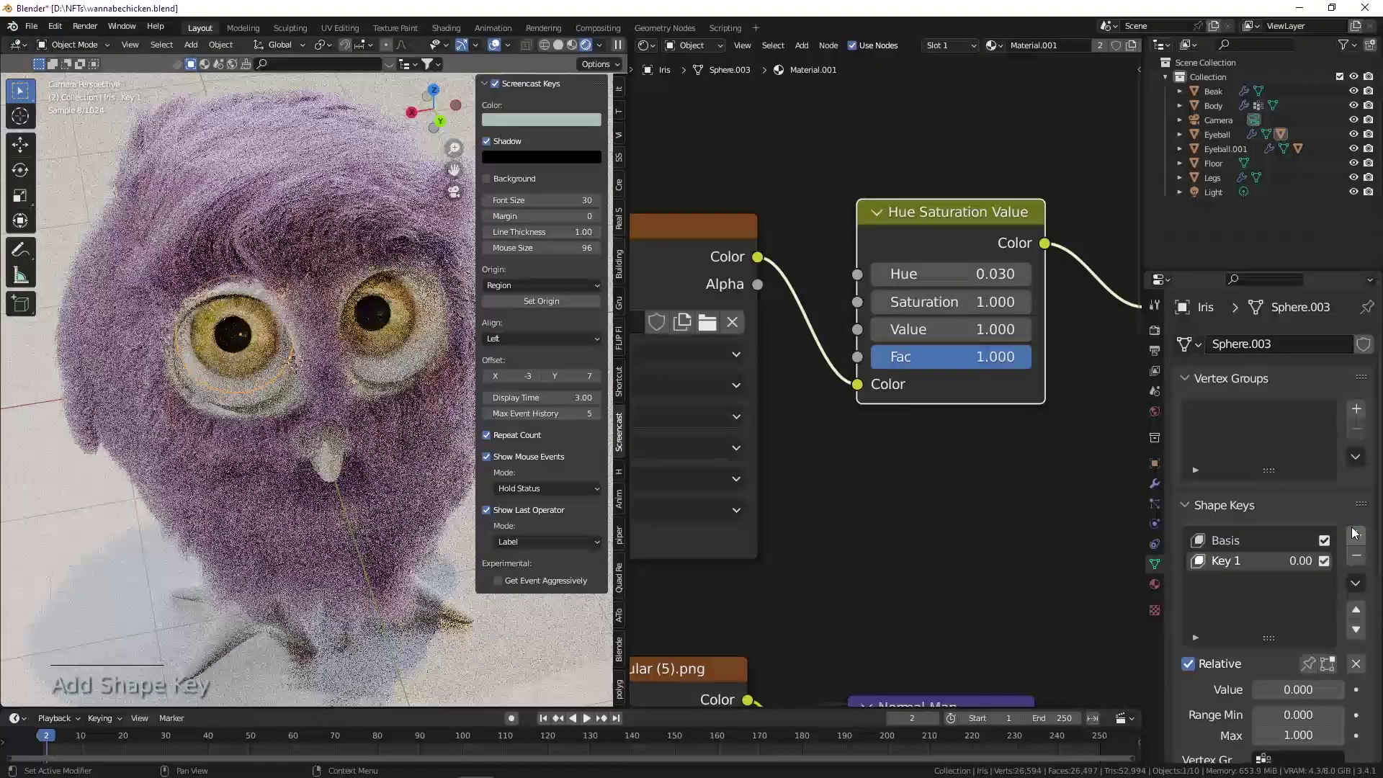
left_click_drag(1275, 692, 1349, 692)
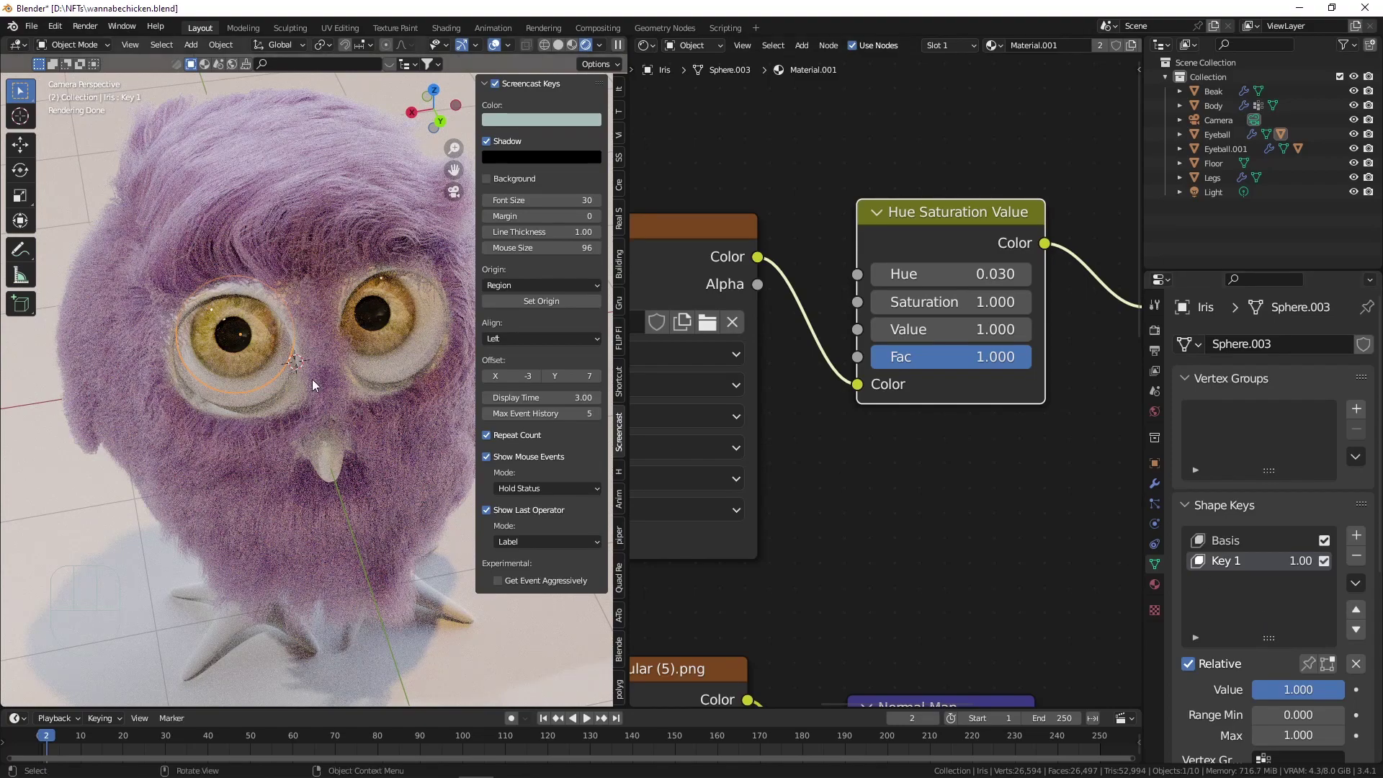
Open the iris's Key 1 shape for mesh editing in a widened 3D viewport, with solid shading and X-ray.
key("Tab")
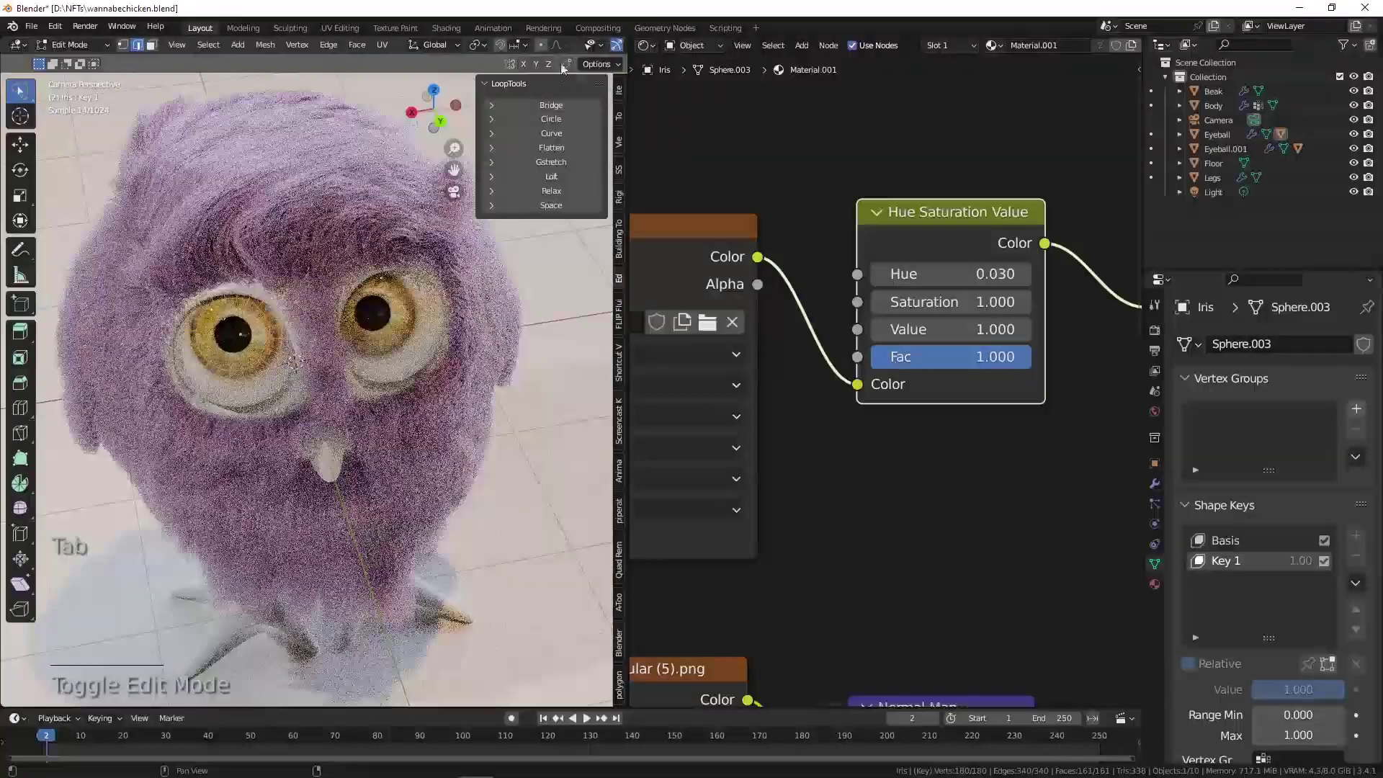
left_click_drag(628, 57, 857, 57)
left_click(809, 45)
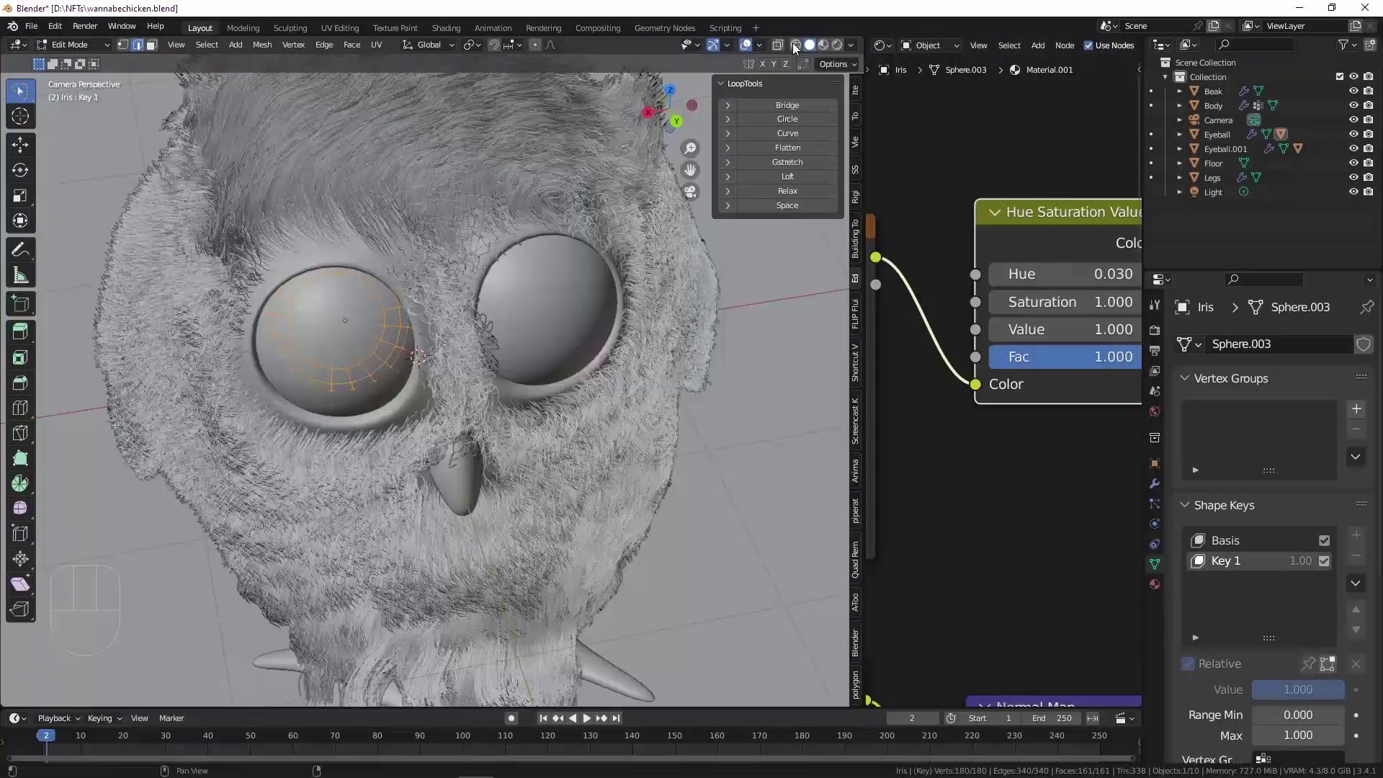
left_click(783, 42)
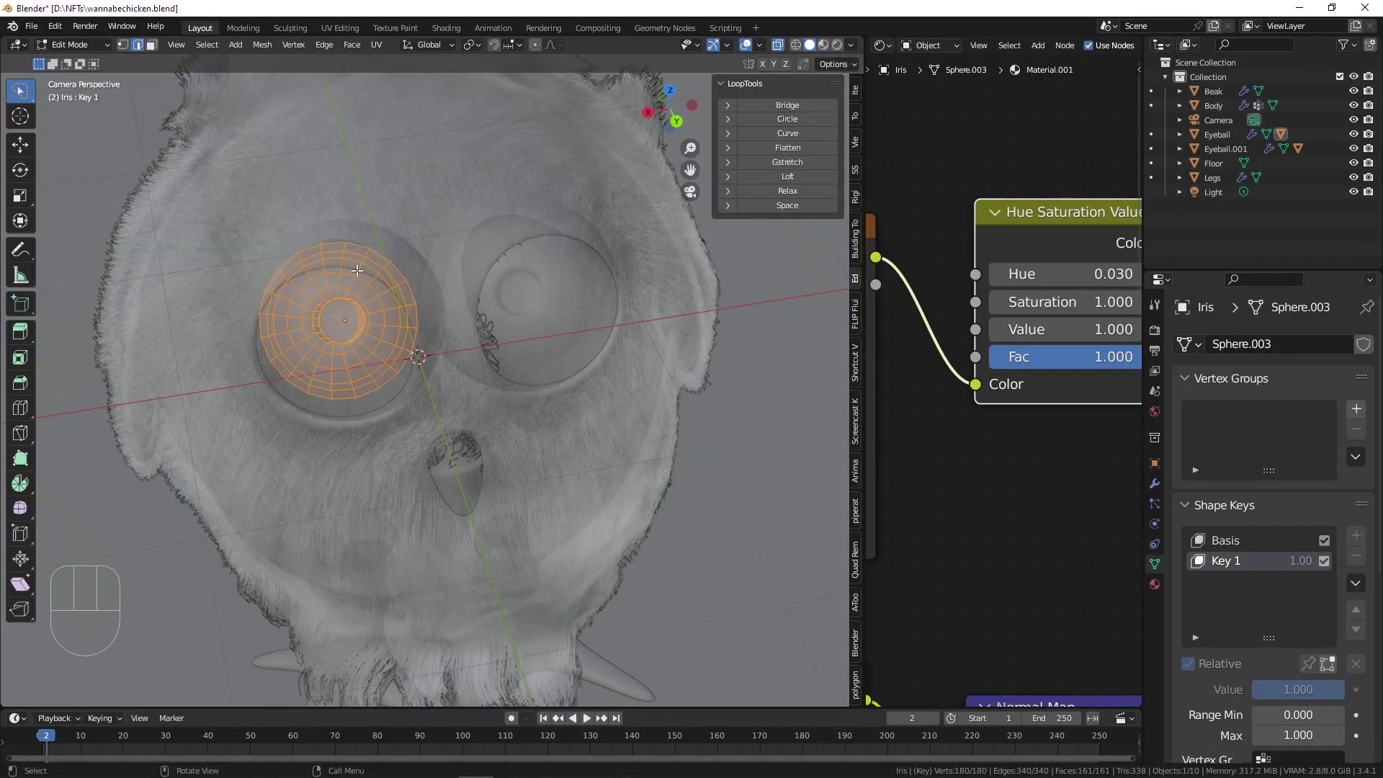
scroll(314, 340, "up", 5)
mouse_move(319, 311)
middle_mouse_down()
mouse_move(308, 320)
mouse_move(321, 332)
middle_mouse_up()
scroll(338, 360, "up", 6)
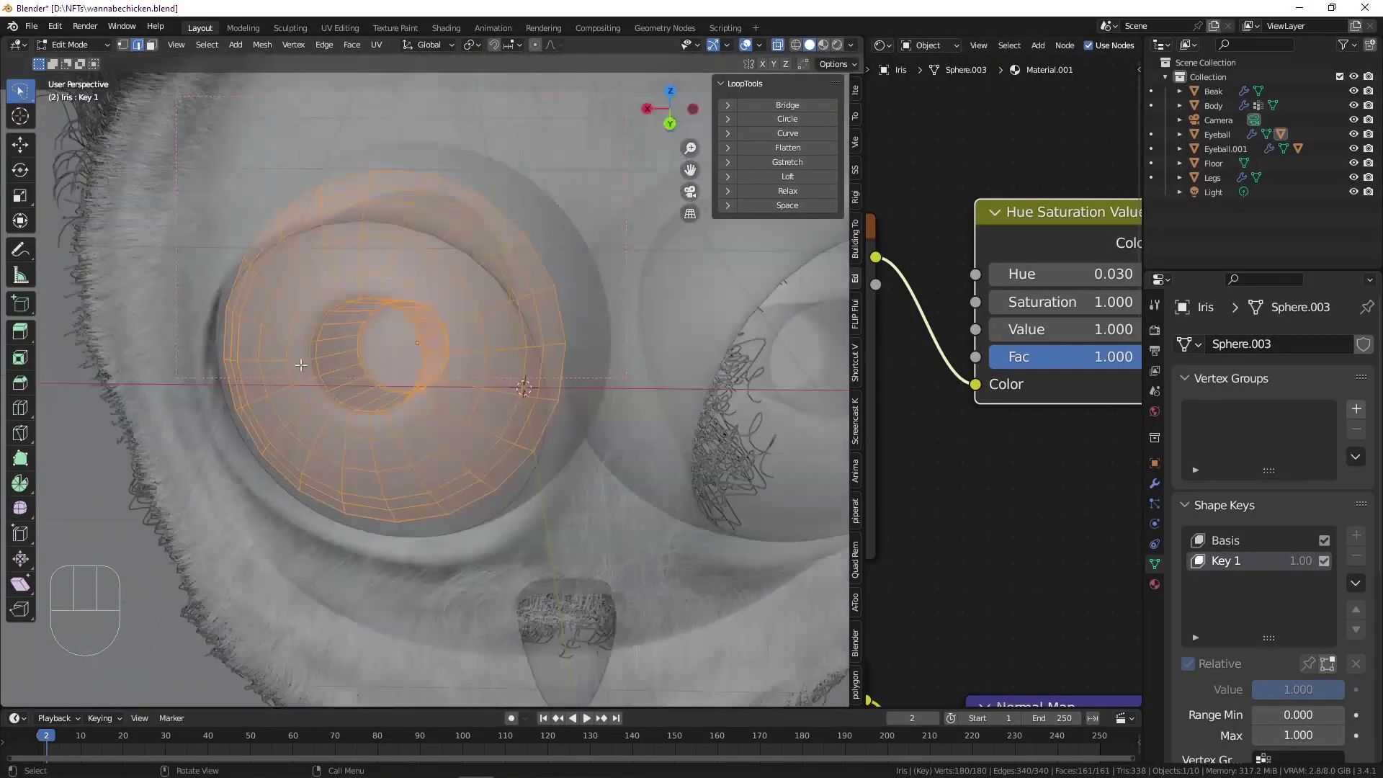
In face selection mode, select the three face loops surrounding the pupil opening of the iris.
key("3")
left_click(353, 351, "alt")
scroll(353, 351, "up", 4)
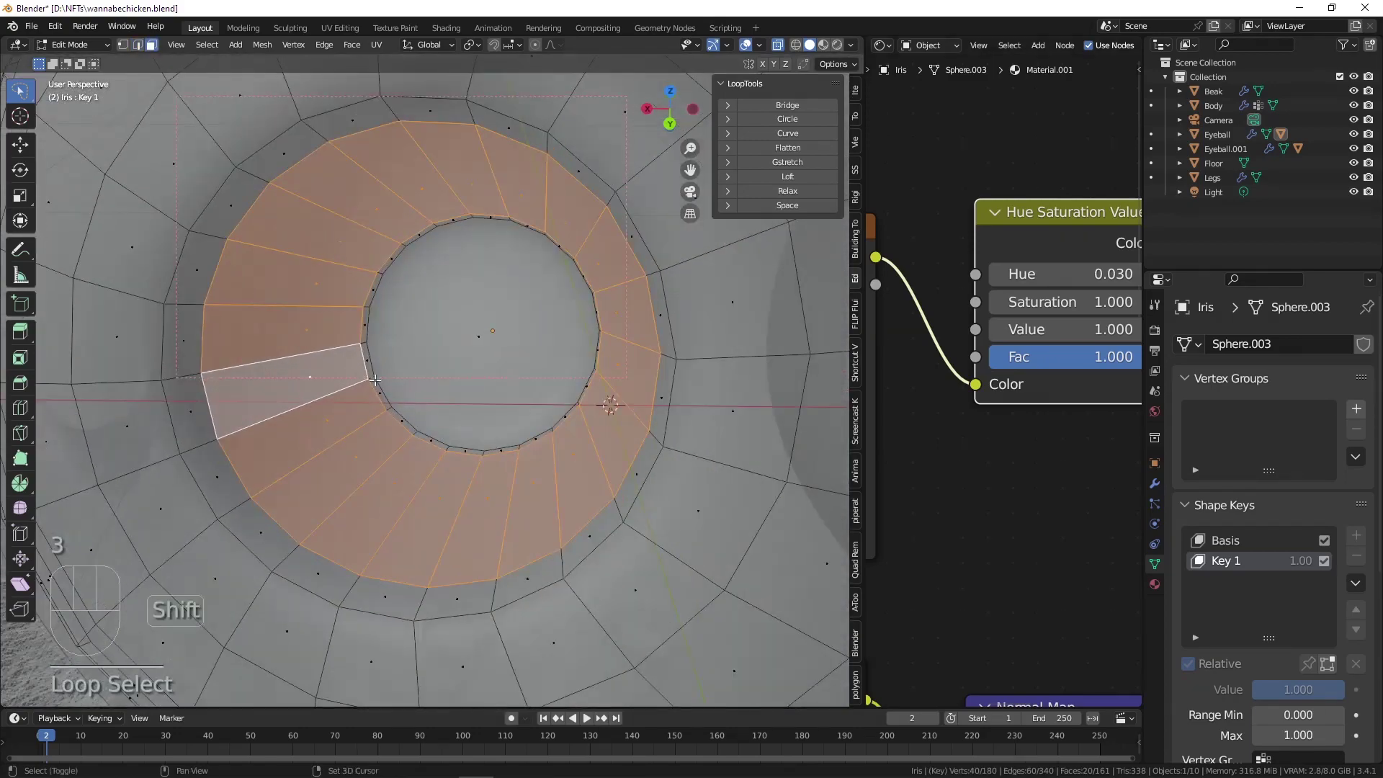
left_click(379, 393, "shift")
left_click(379, 393, "alt+shift")
left_click(209, 448, "shift")
left_click(209, 448, "alt+shift")
Through the rendered camera view, scale the selected pupil loops to about 1.84 with smooth proportional editing at a size of about 0.13.
scroll(216, 443, "down", 5)
middle_click_drag(216, 443, 333, 392)
scroll(252, 429, "down", 3)
scroll(333, 393, "down", 4)
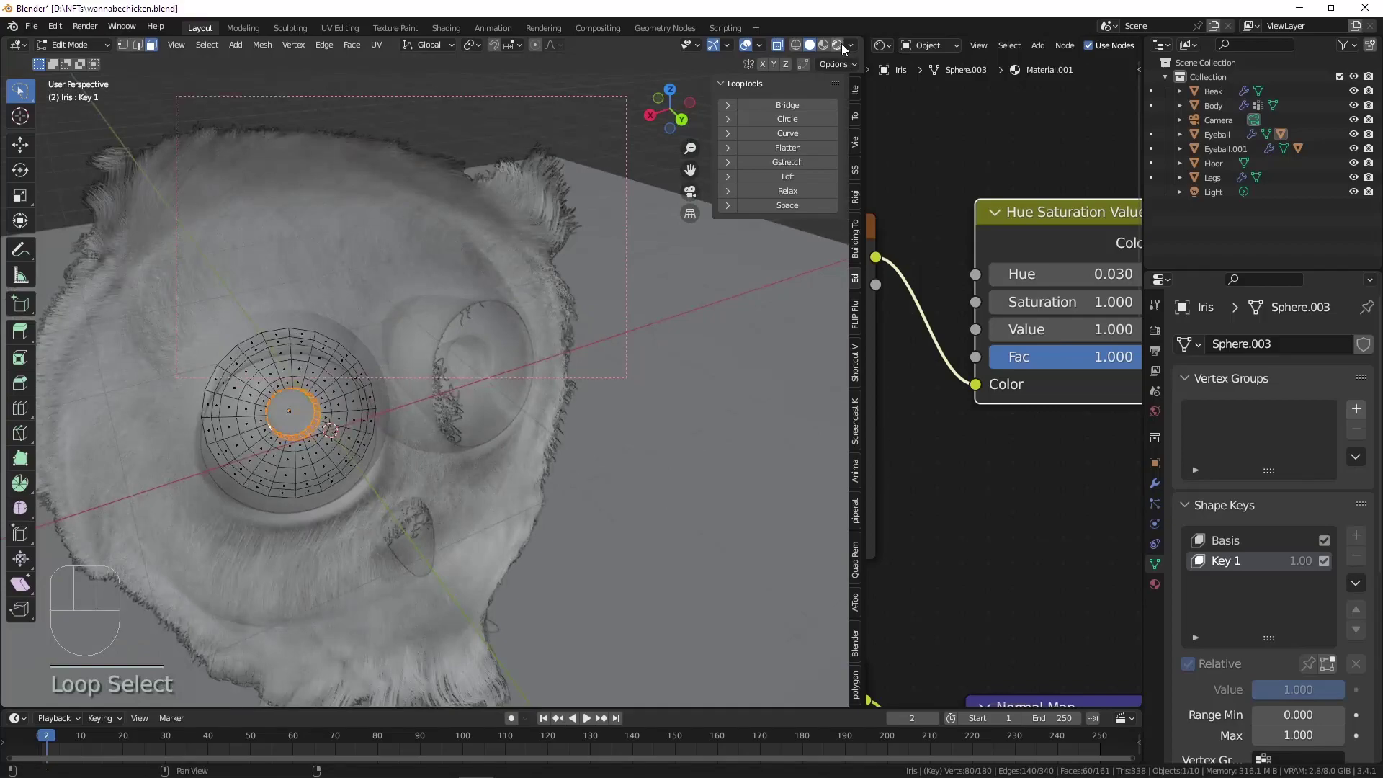
left_click(839, 45)
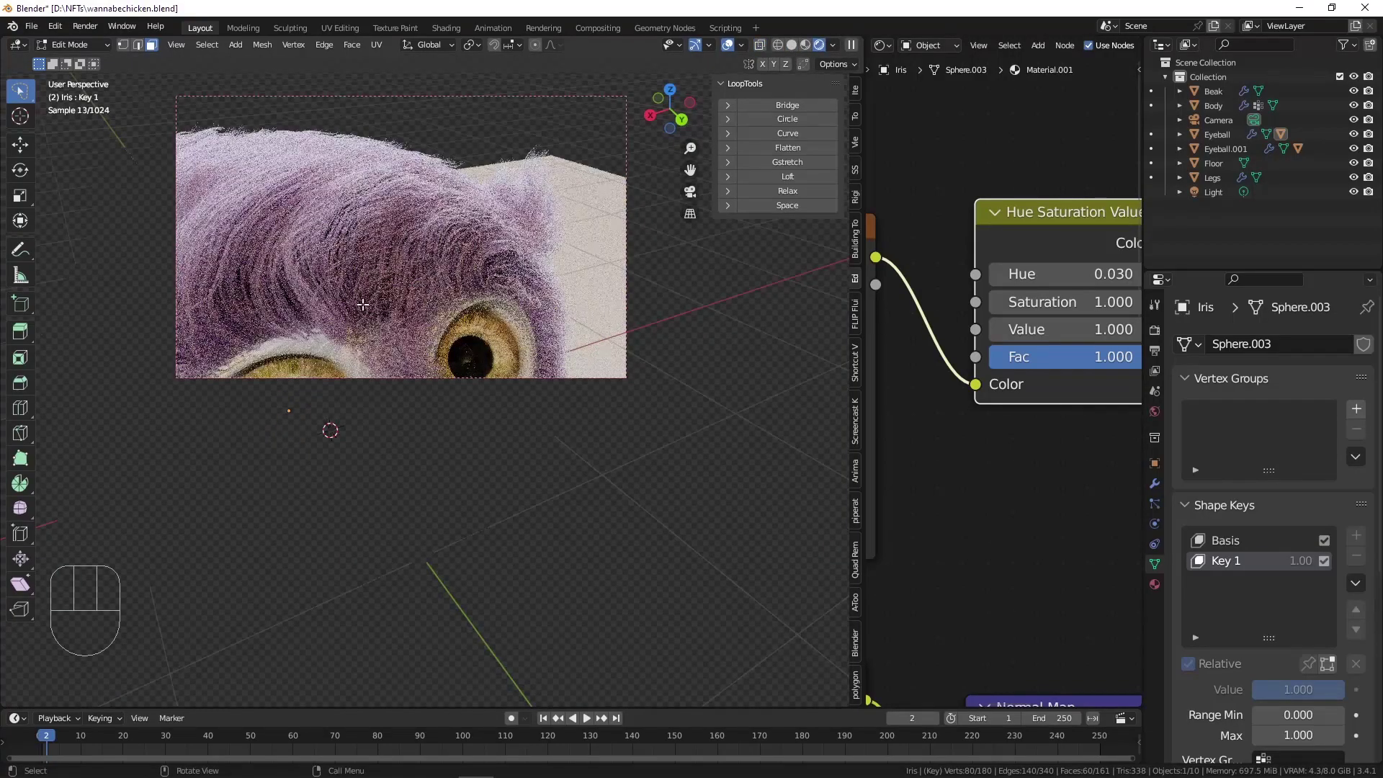
key("KP_0")
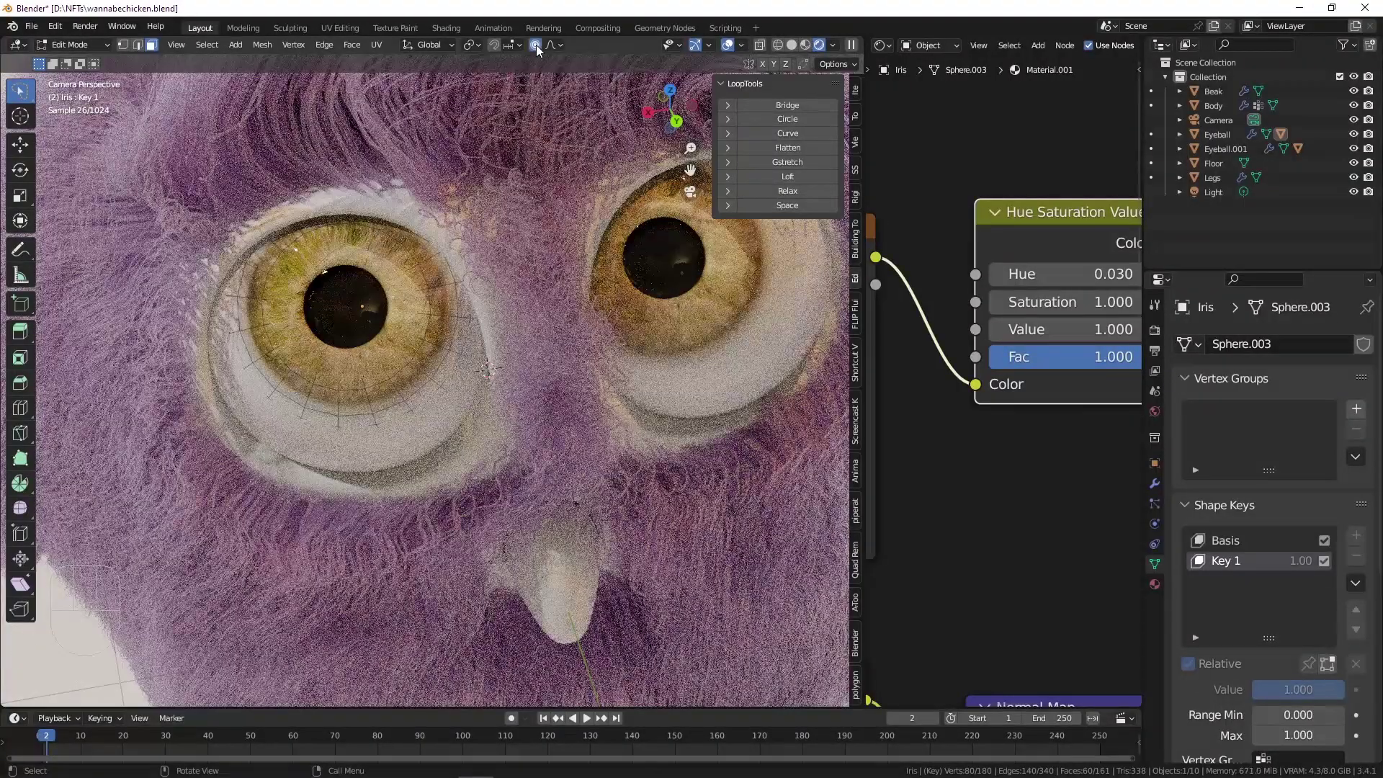
key("s")
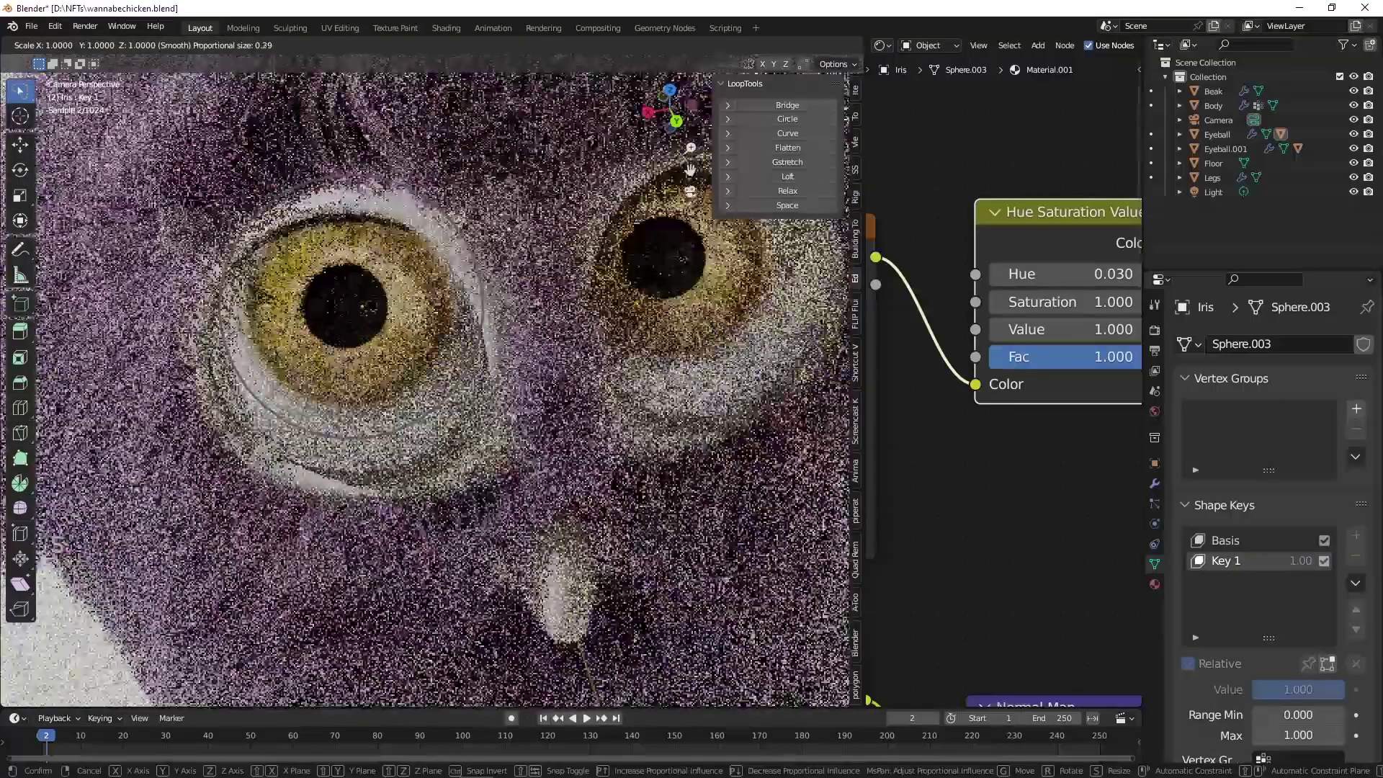
scroll(432, 389, "up", 2)
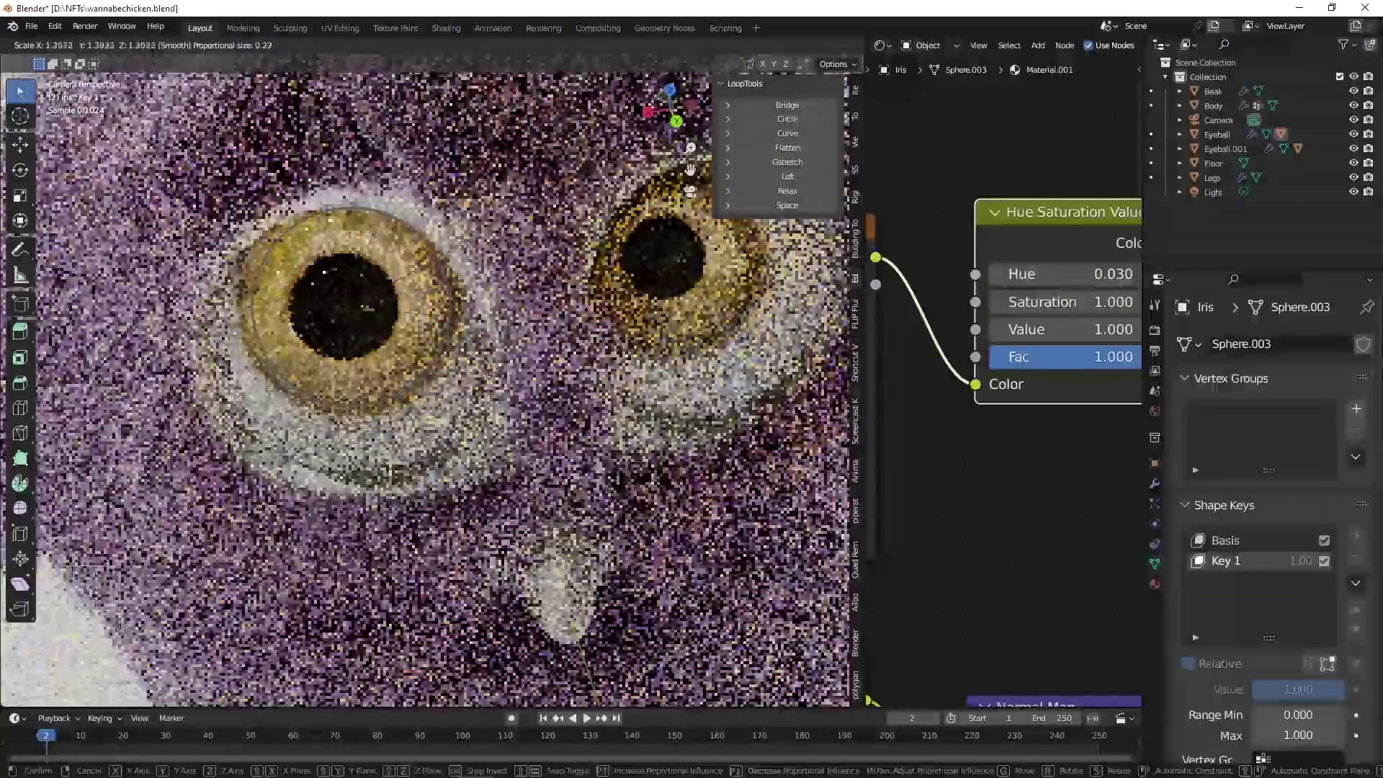
scroll(433, 389, "down", 2)
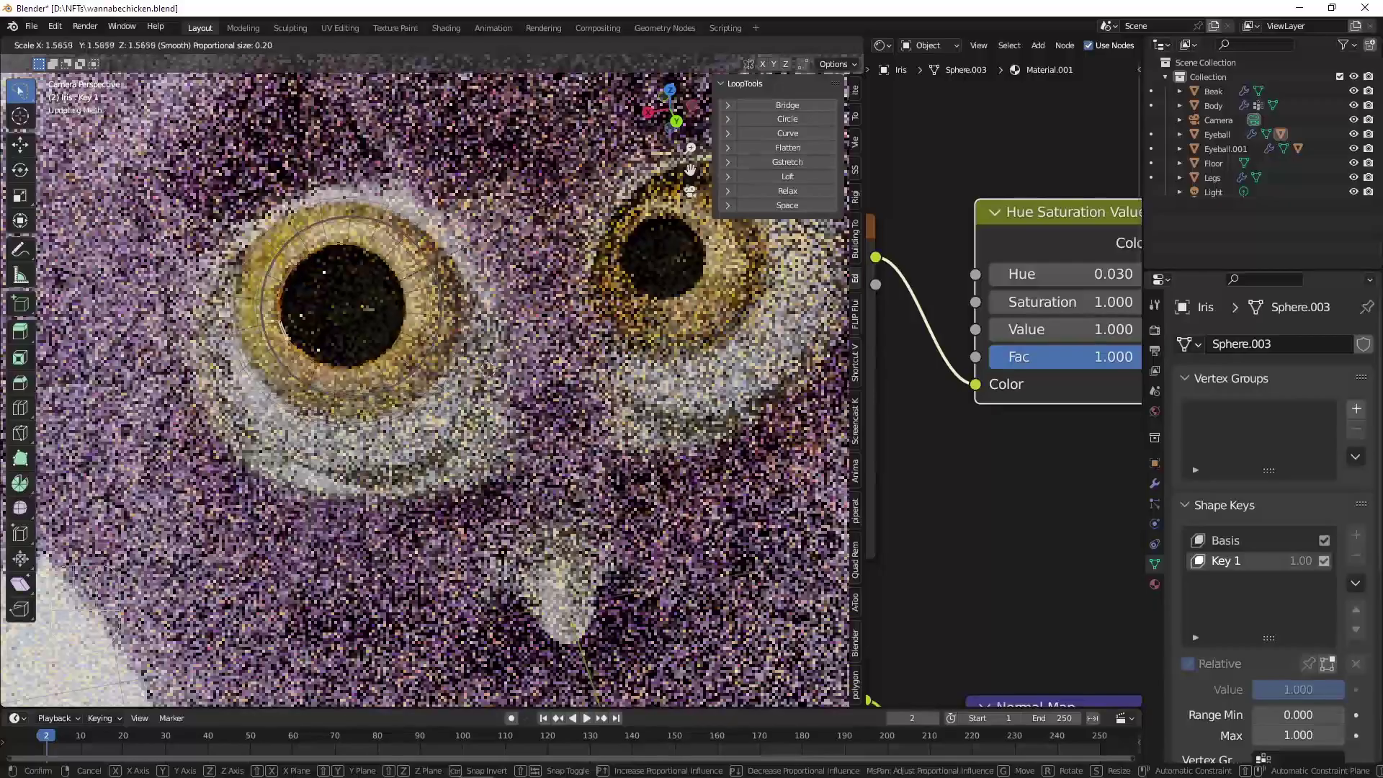
scroll(454, 248, "up", 2)
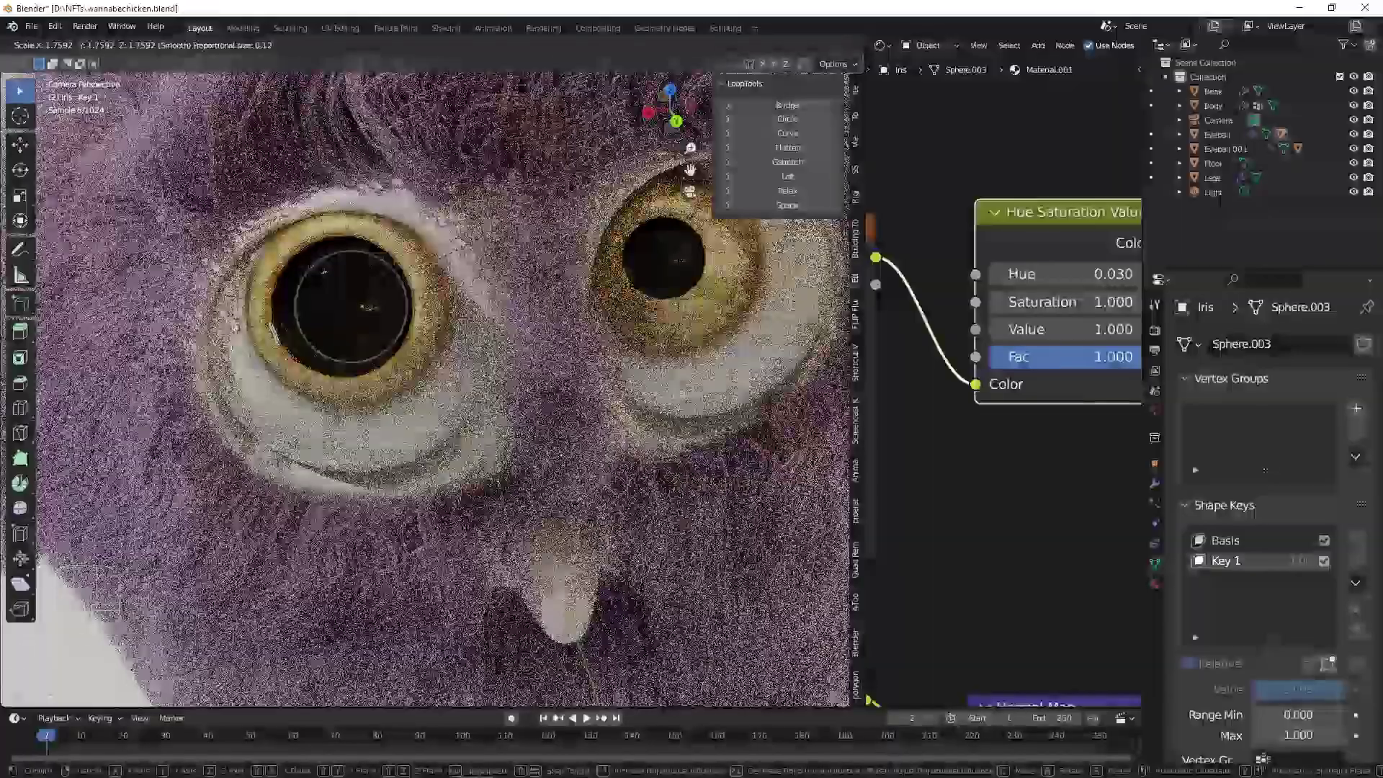
scroll(351, 308, "up", 1)
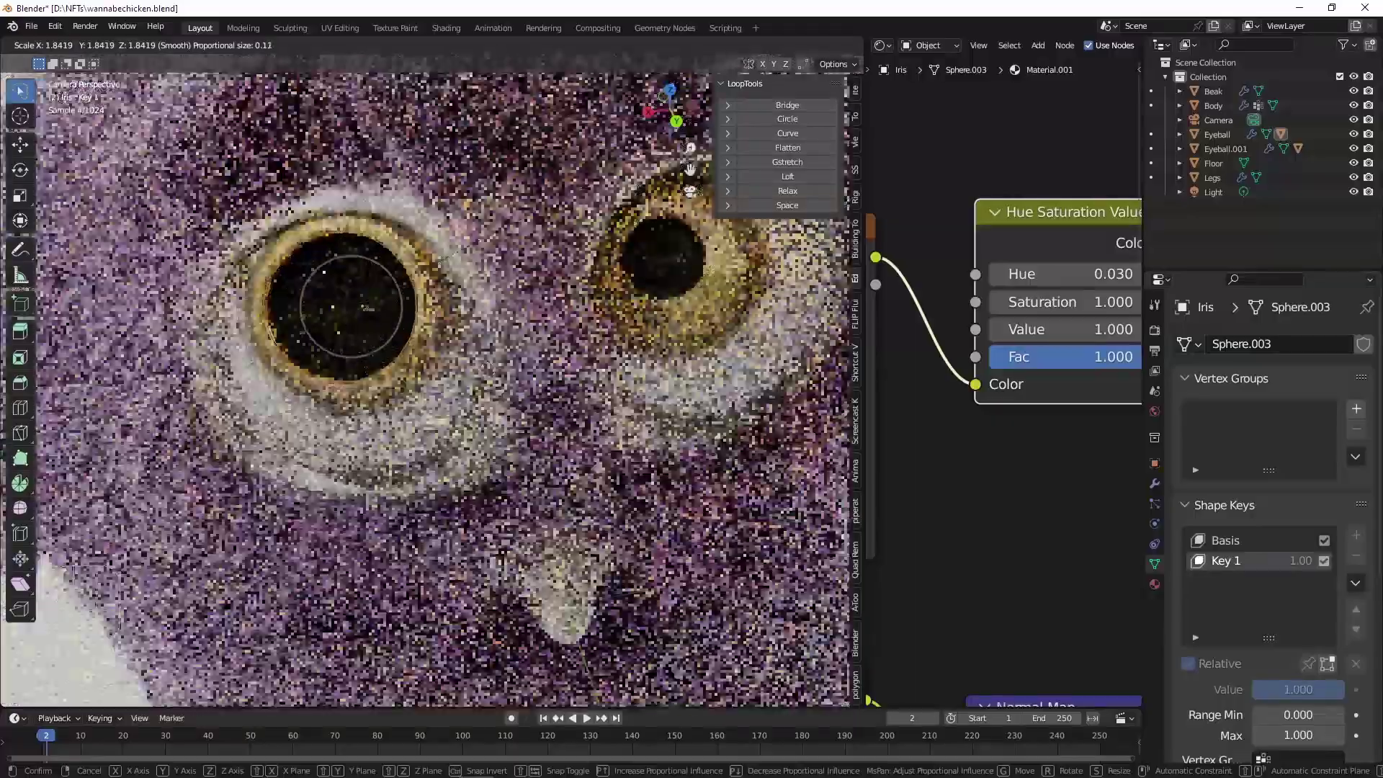
left_click(592, 182)
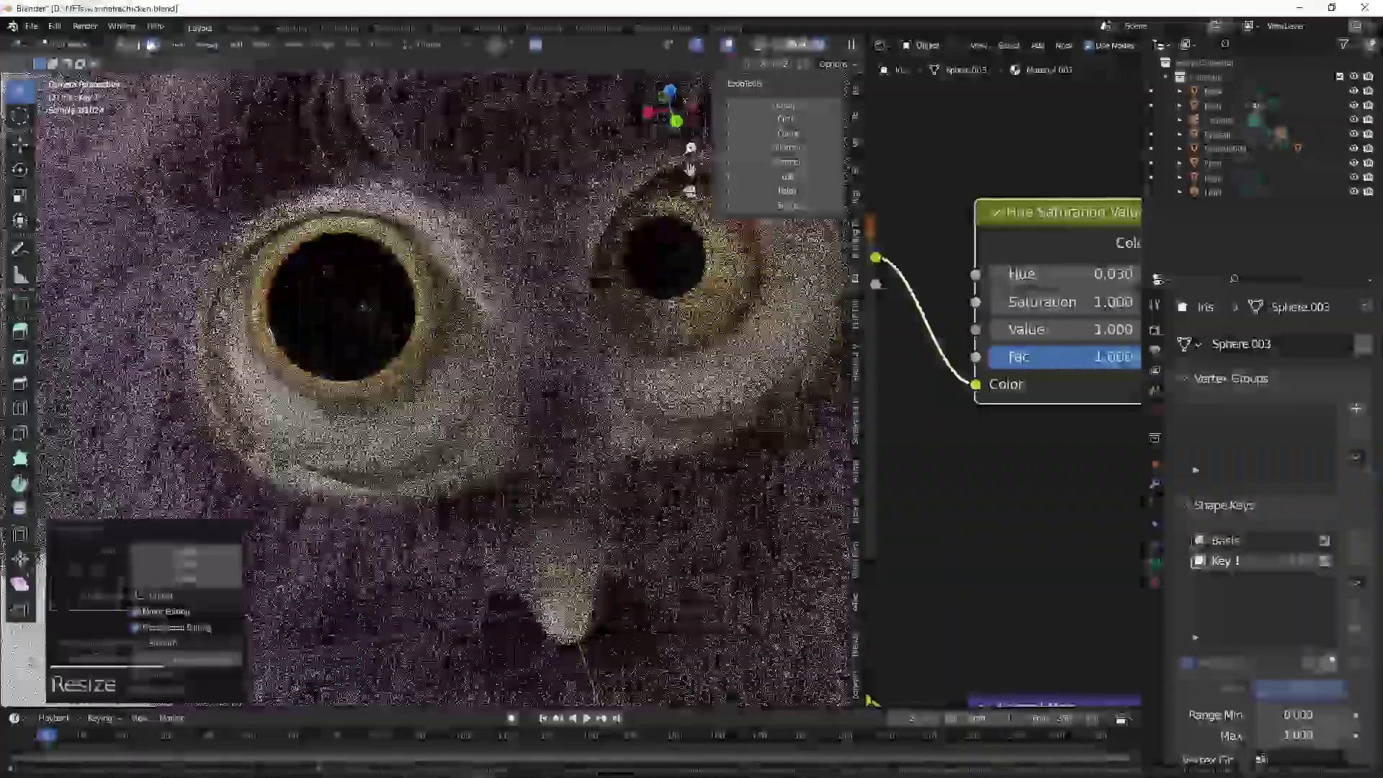
Return to Object Mode and test the iris's Key 1 shape key slider, leaving its value at 1.000.
key("Tab")
scroll(370, 283, "down", 5)
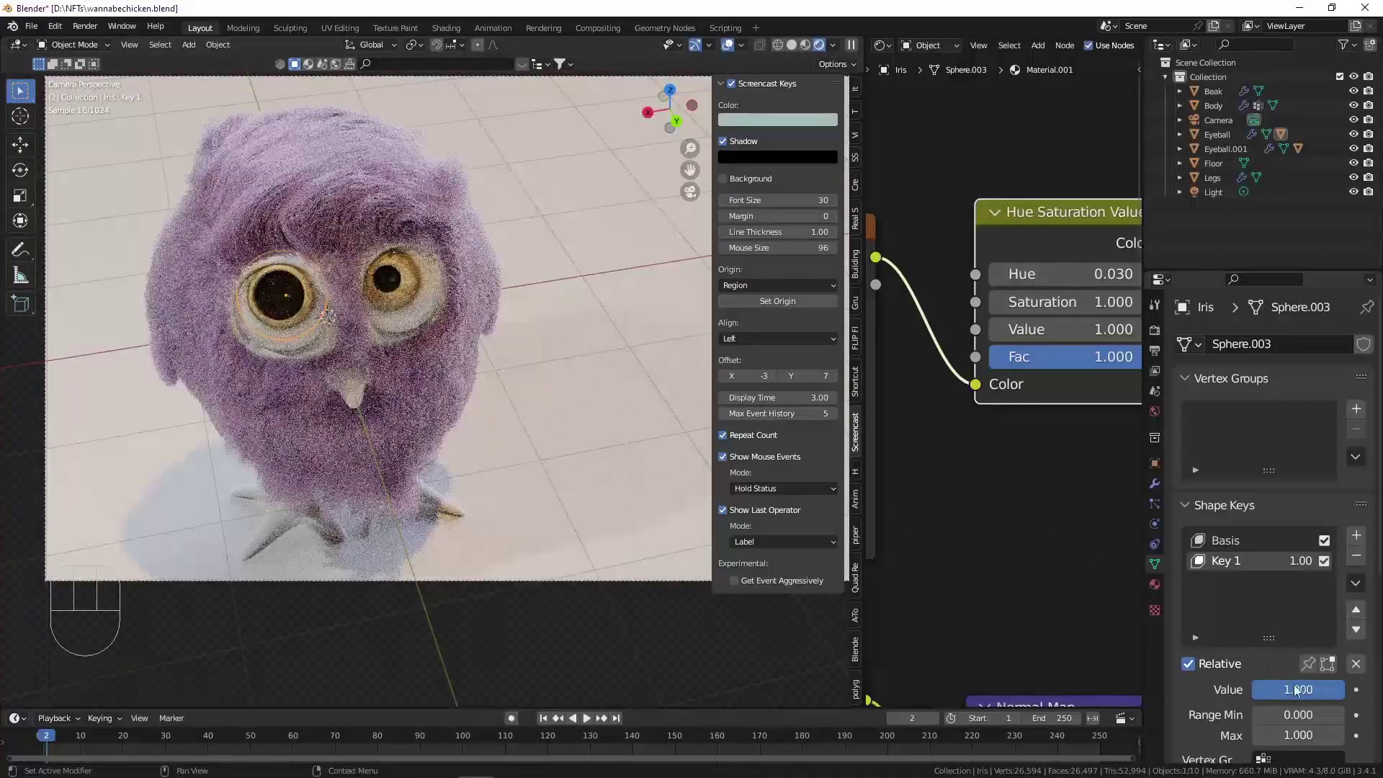
mouse_move(1325, 689)
left_mouse_down()
mouse_move(1233, 689)
mouse_move(1333, 690)
left_mouse_up()
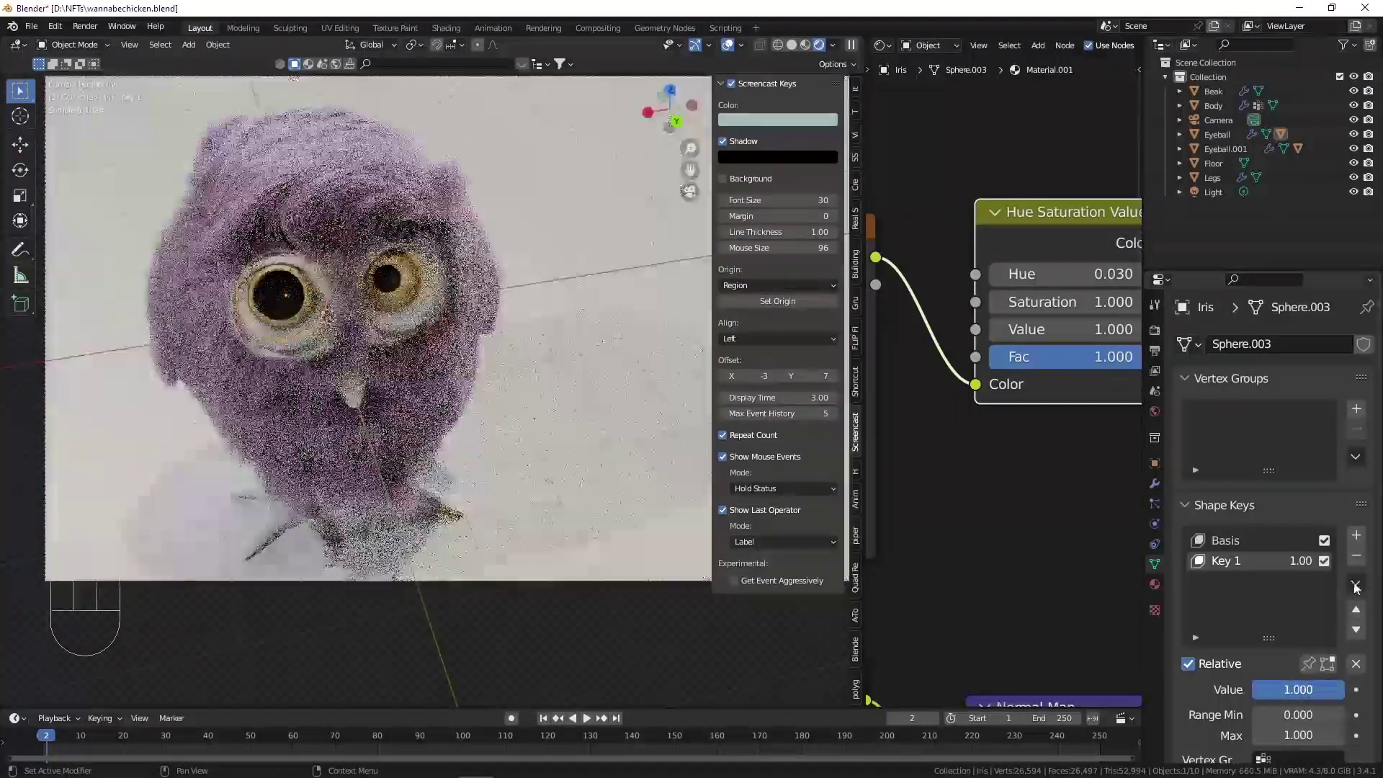
Delete the old duplicate eye, Eyeball.001, together with its child objects.
left_click(428, 310)
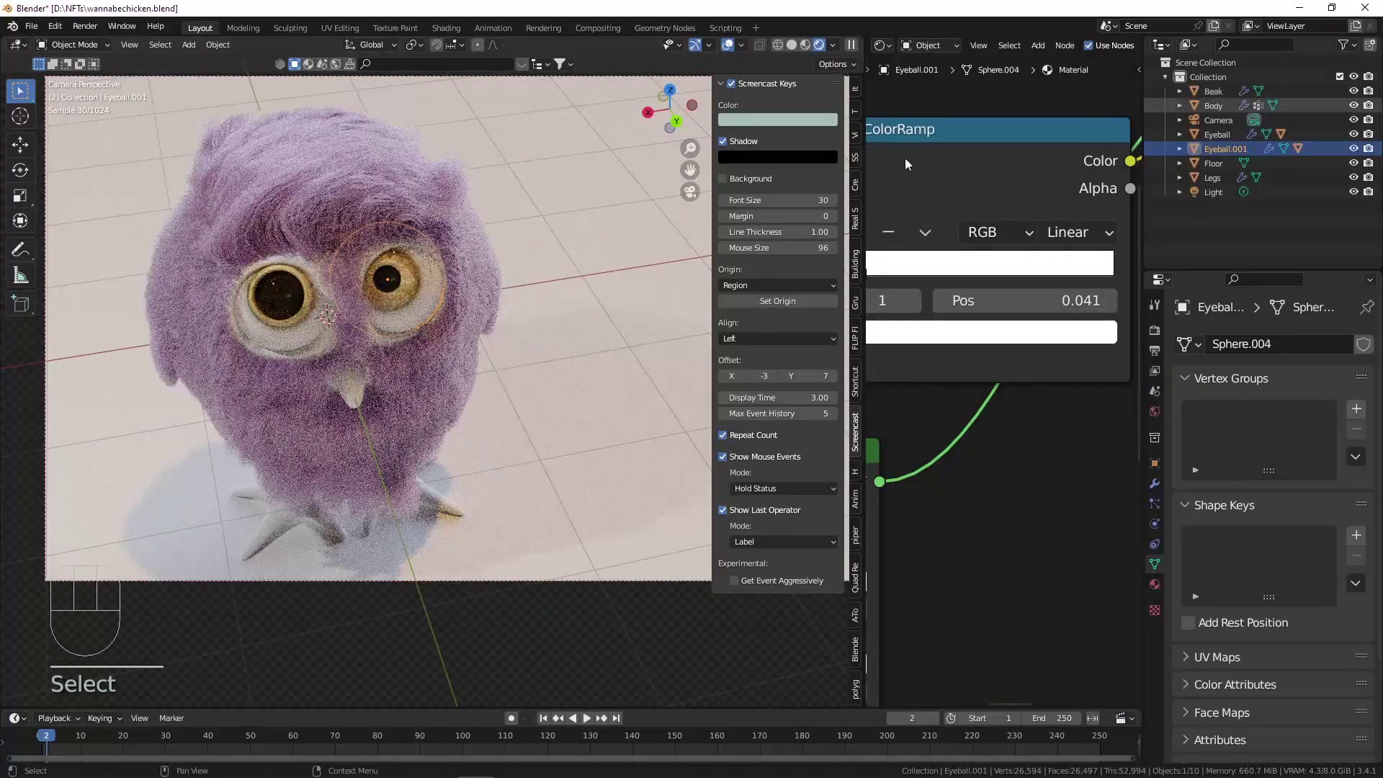
right_click(1229, 149)
left_click(1217, 115)
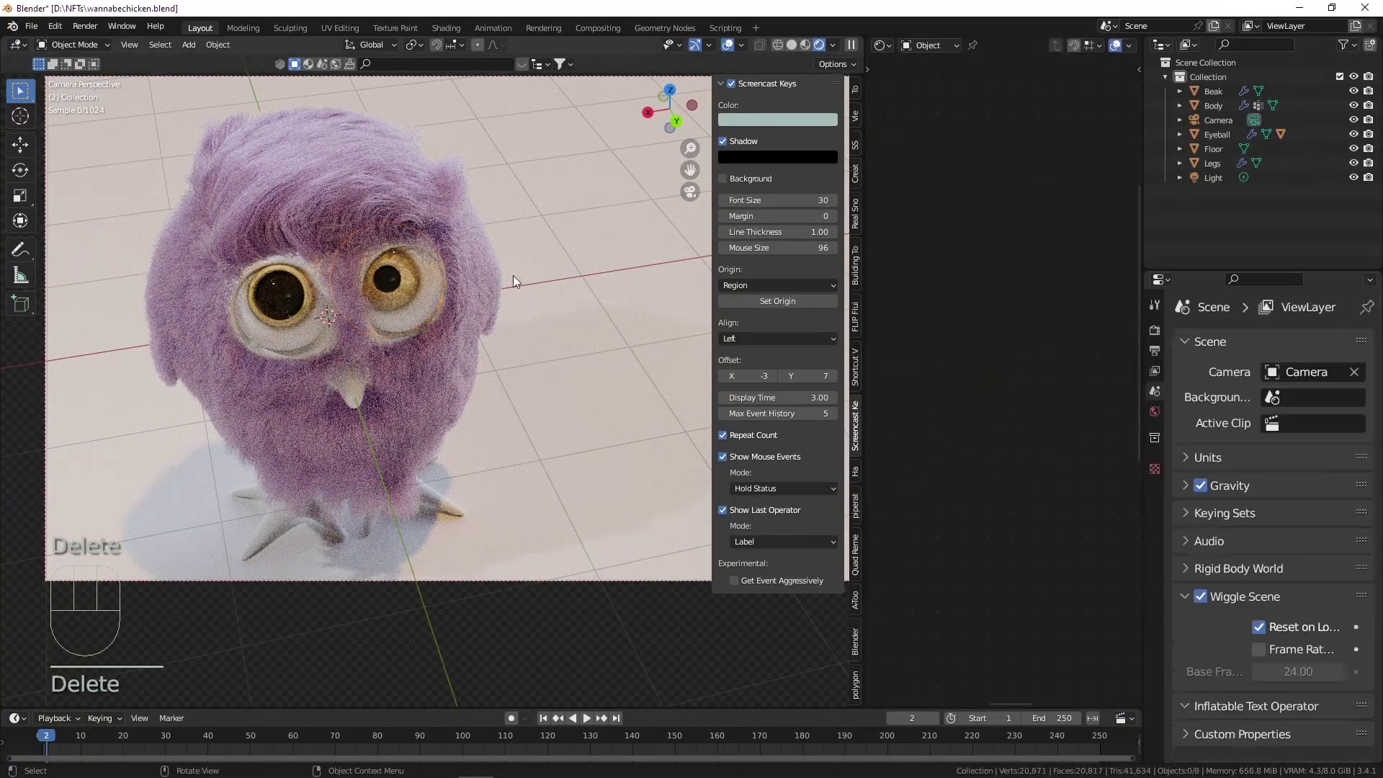
Duplicate the remaining Eyeball with its whole hierarchy and move the copy about -0.73 m along X into the empty socket.
left_click(313, 326)
right_click(1226, 135)
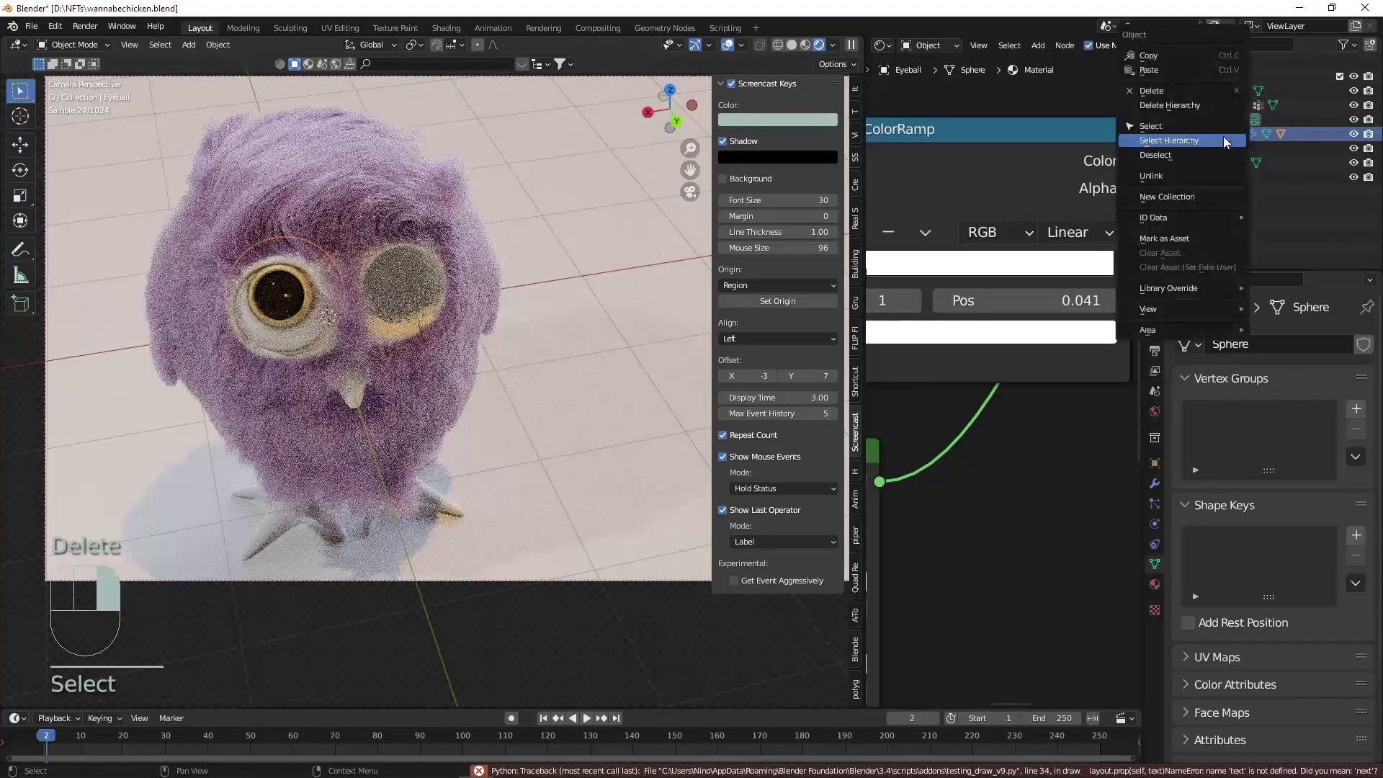
left_click(1224, 142)
key("shift+d")
key("x")
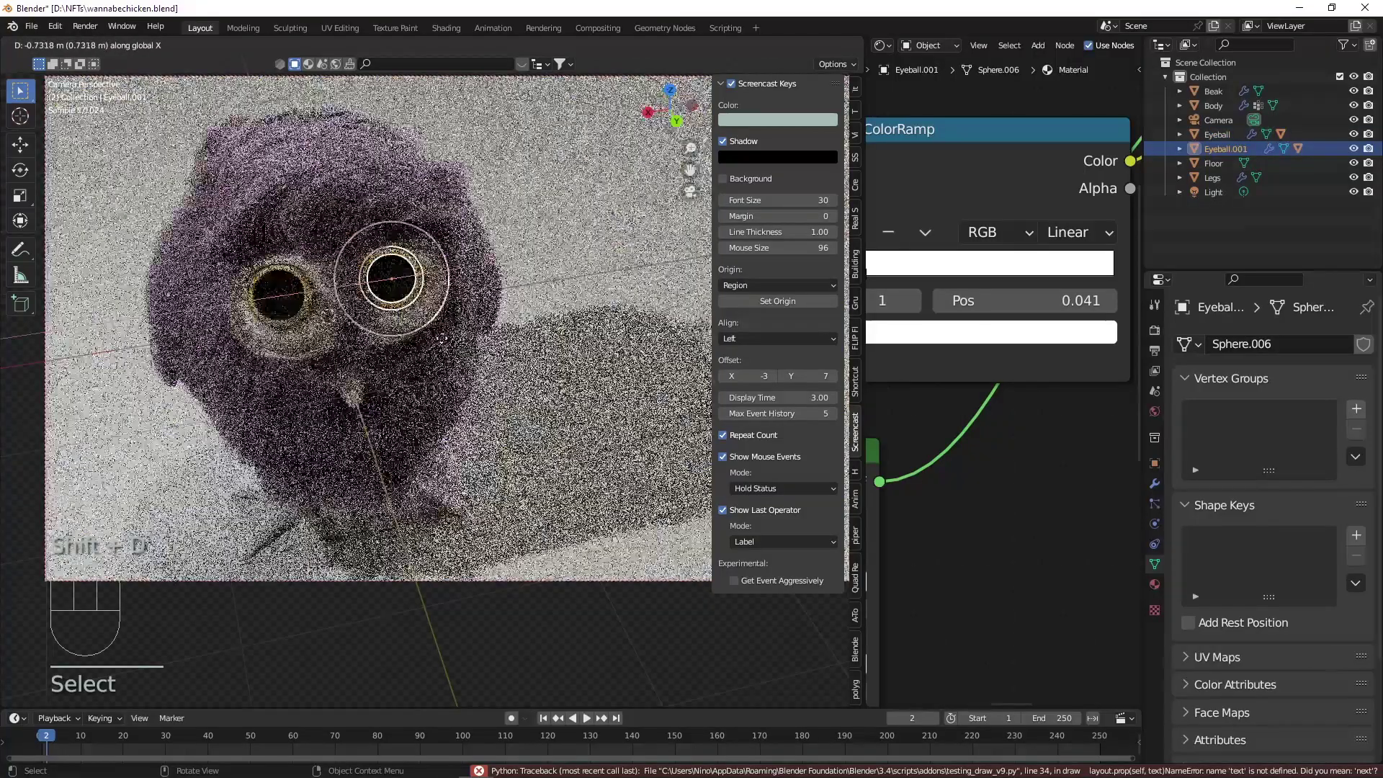
left_click(465, 277)
Shift the duplicated eye about 0.058 m along X to fit its socket.
scroll(465, 277, "up", 5)
key("g")
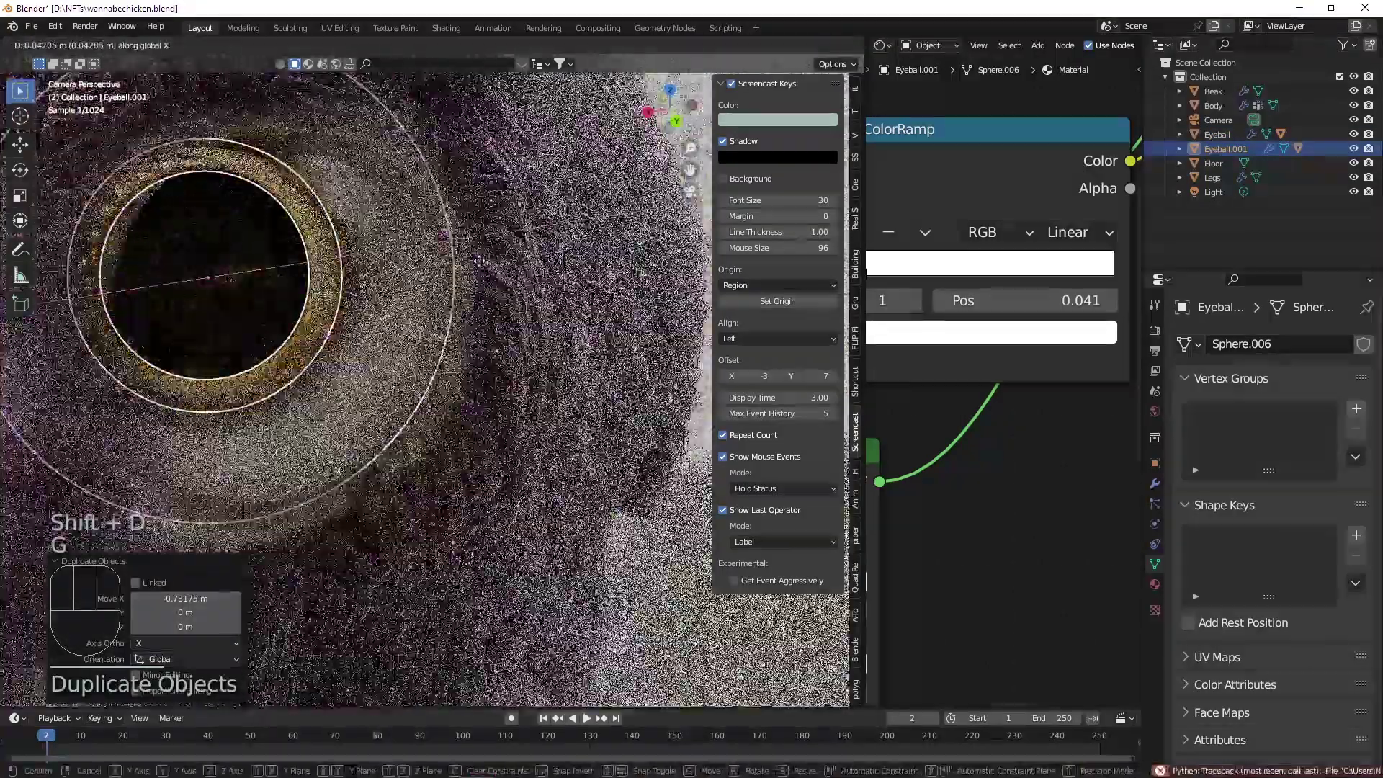
key("x")
left_click(449, 264)
scroll(451, 266, "down", 6)
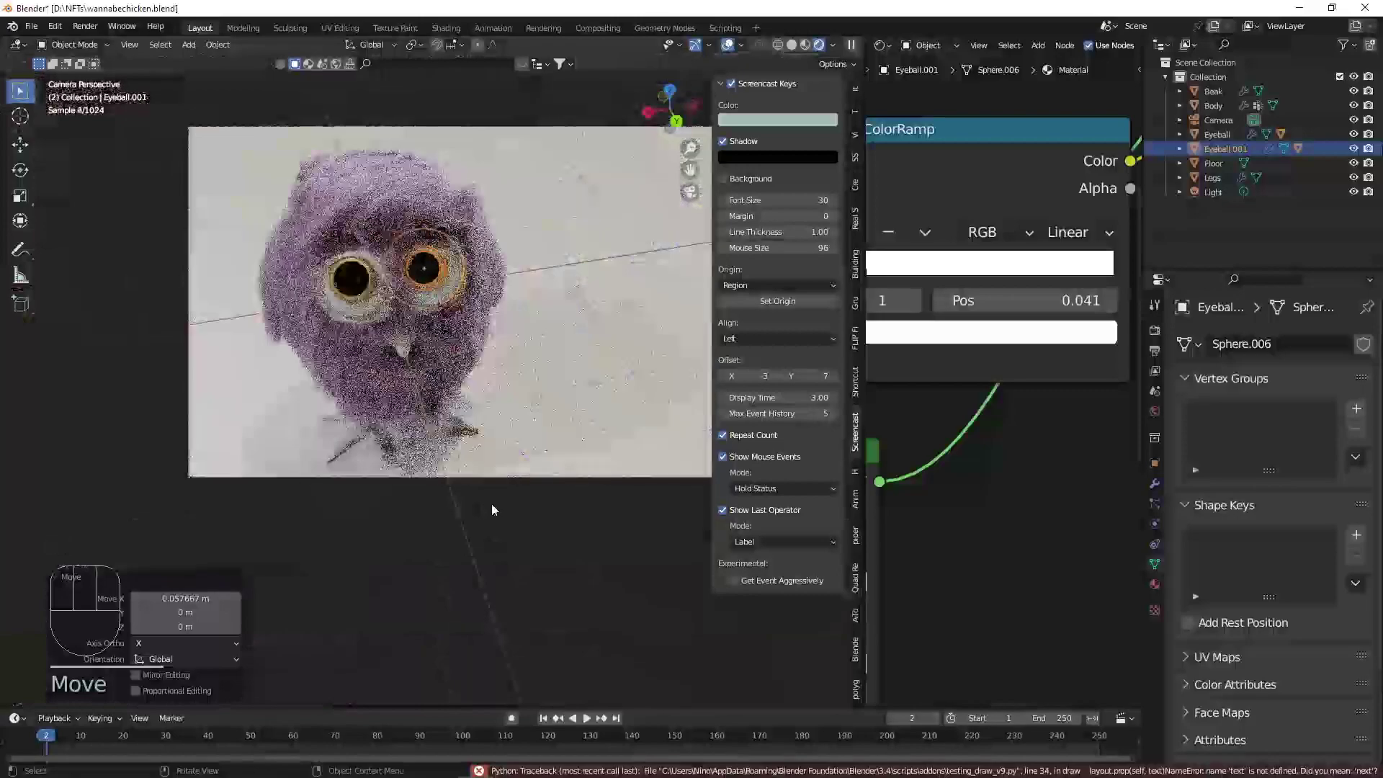
Switch the selection from the duplicated eye to the floor and save the file.
left_click(505, 497)
key("ctrl+s")
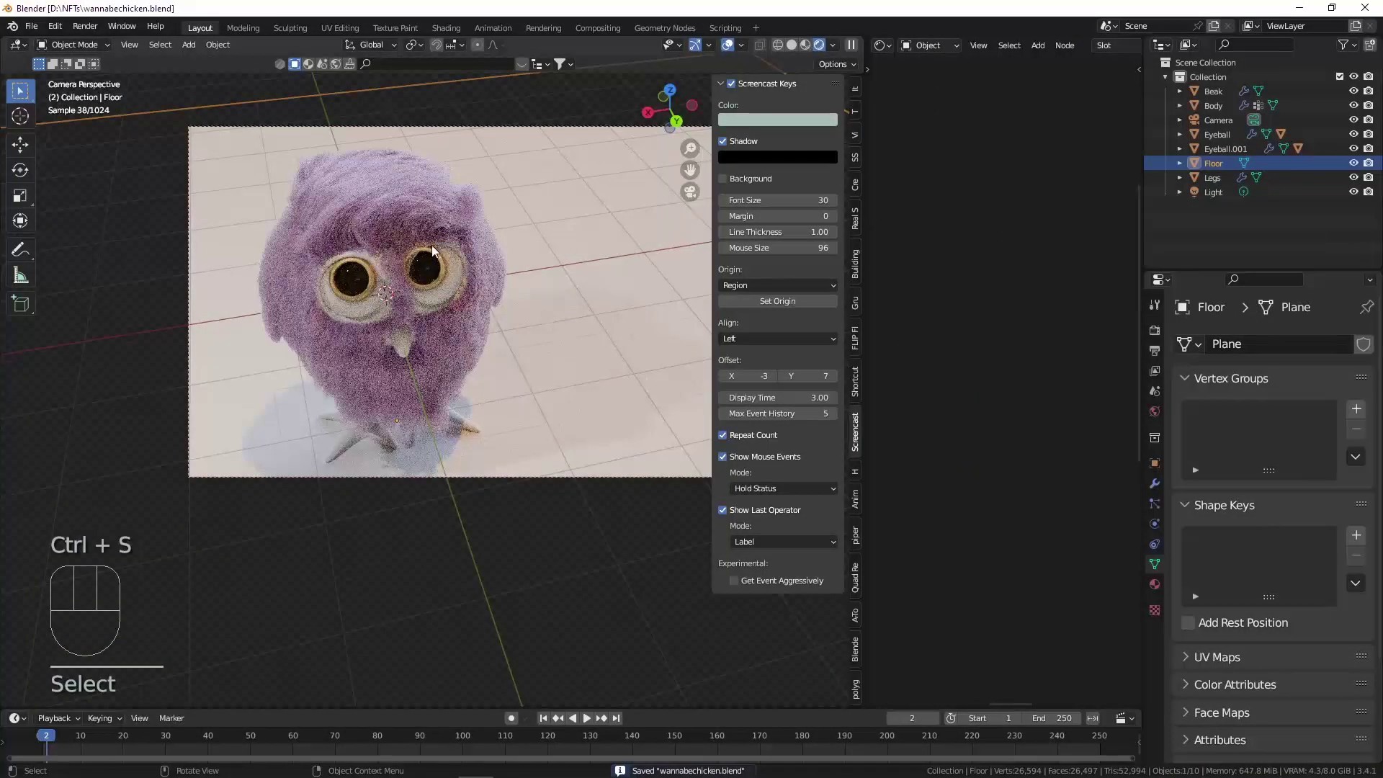
Select the furry body, display its Skin material, and widen the shader editor so the full Principled BSDF node can be edited.
scroll(431, 249, "up", 1)
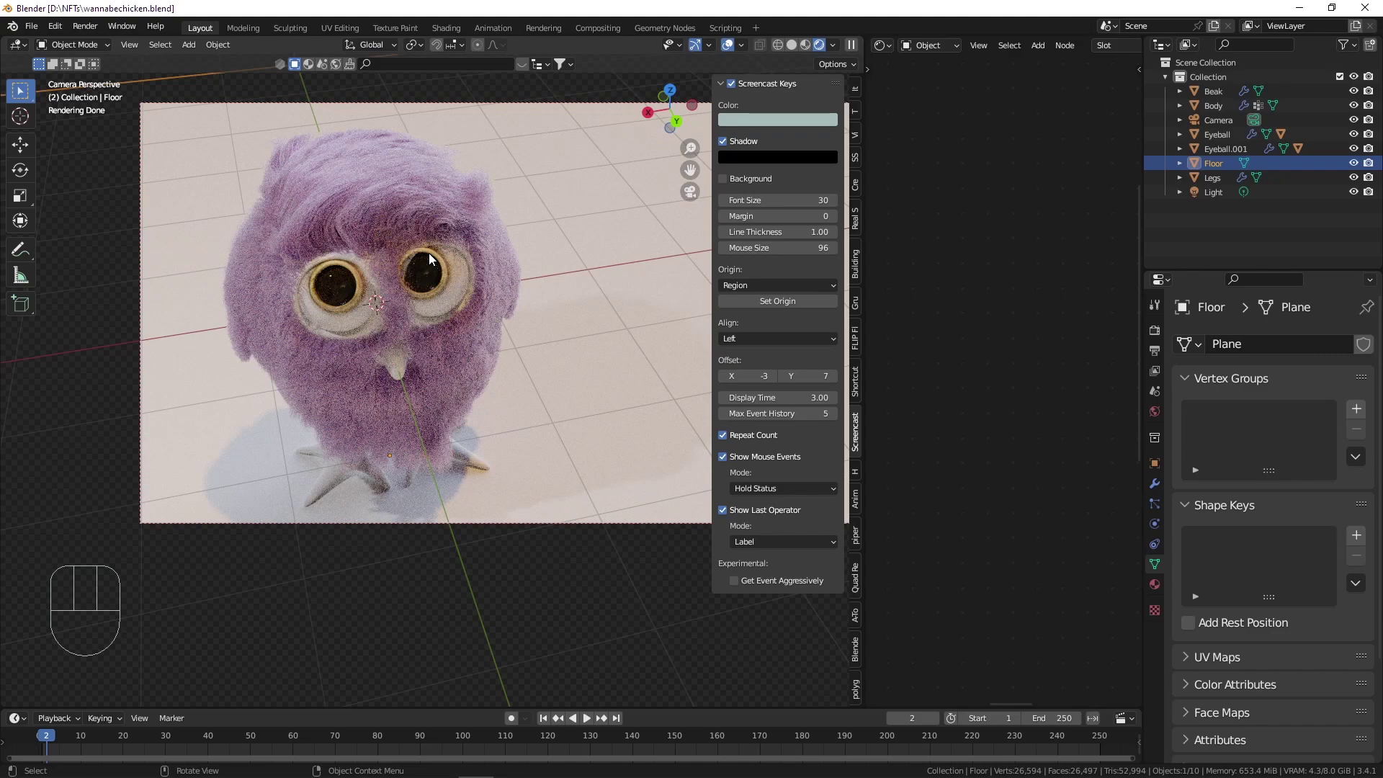
scroll(429, 325, "up", 2)
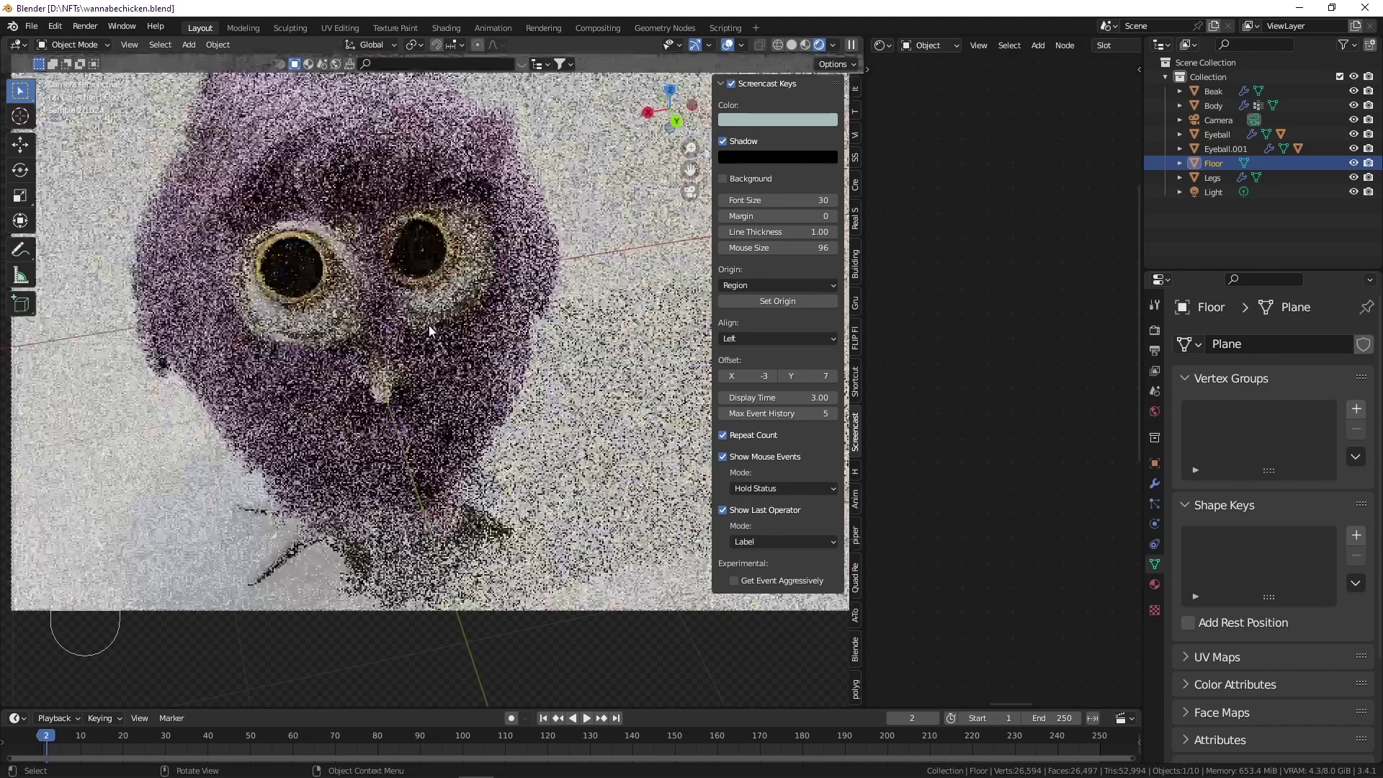
scroll(430, 326, "down", 2)
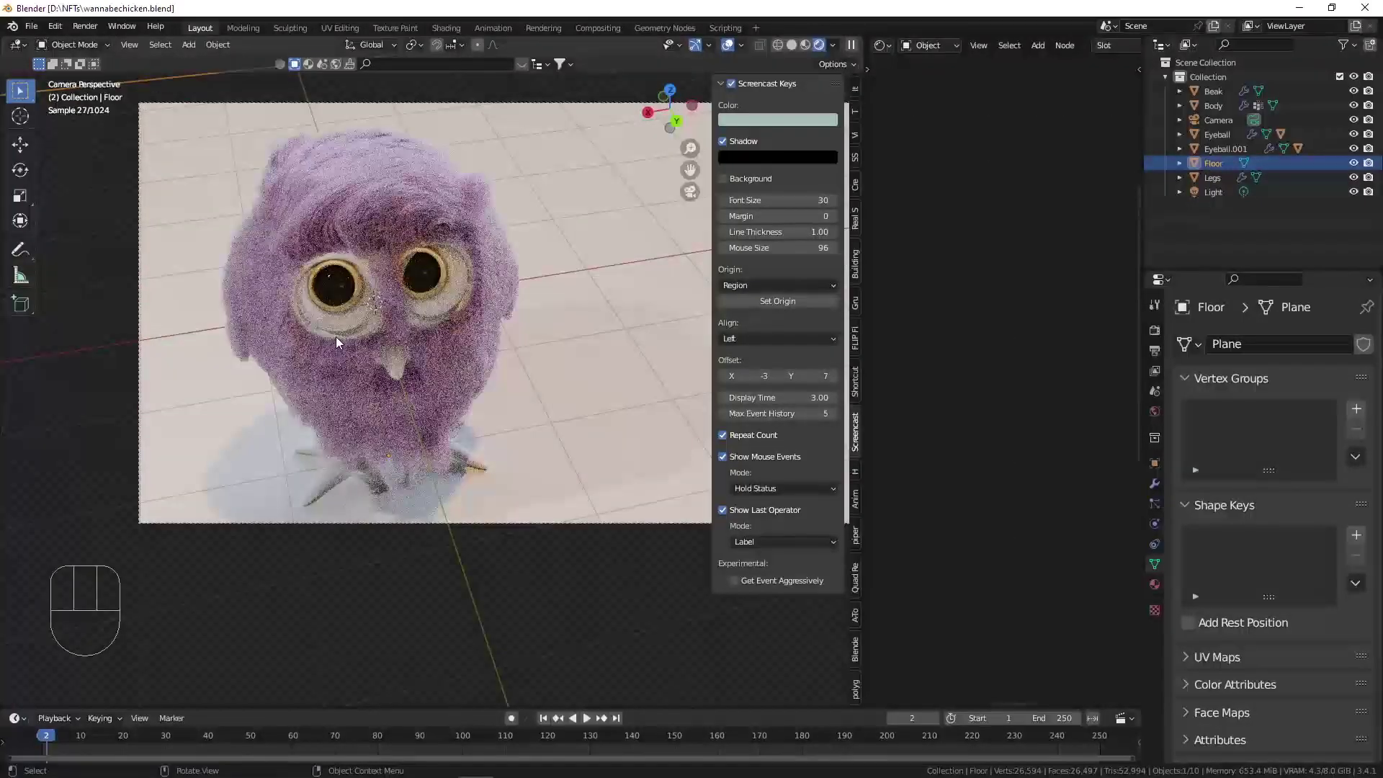
left_click(336, 340)
left_click(1156, 585)
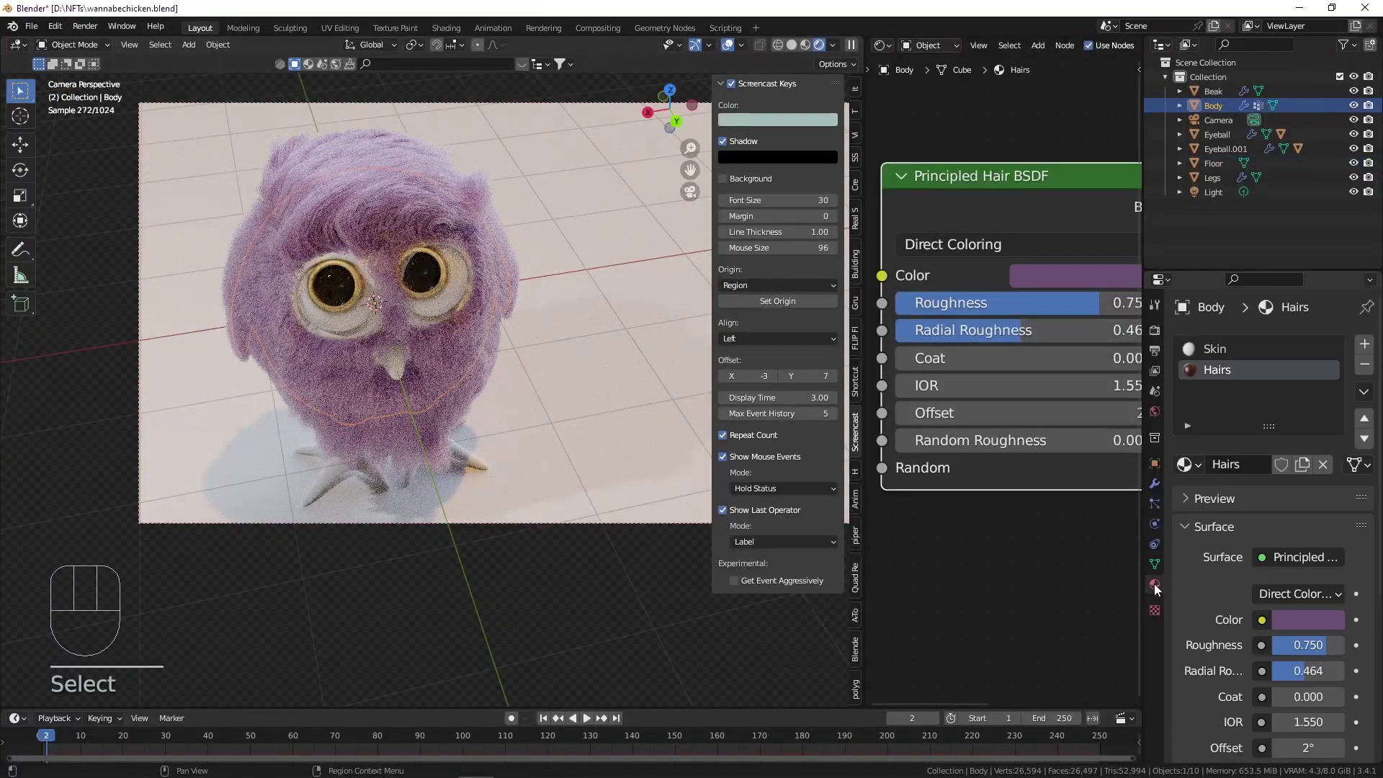
left_click(1217, 349)
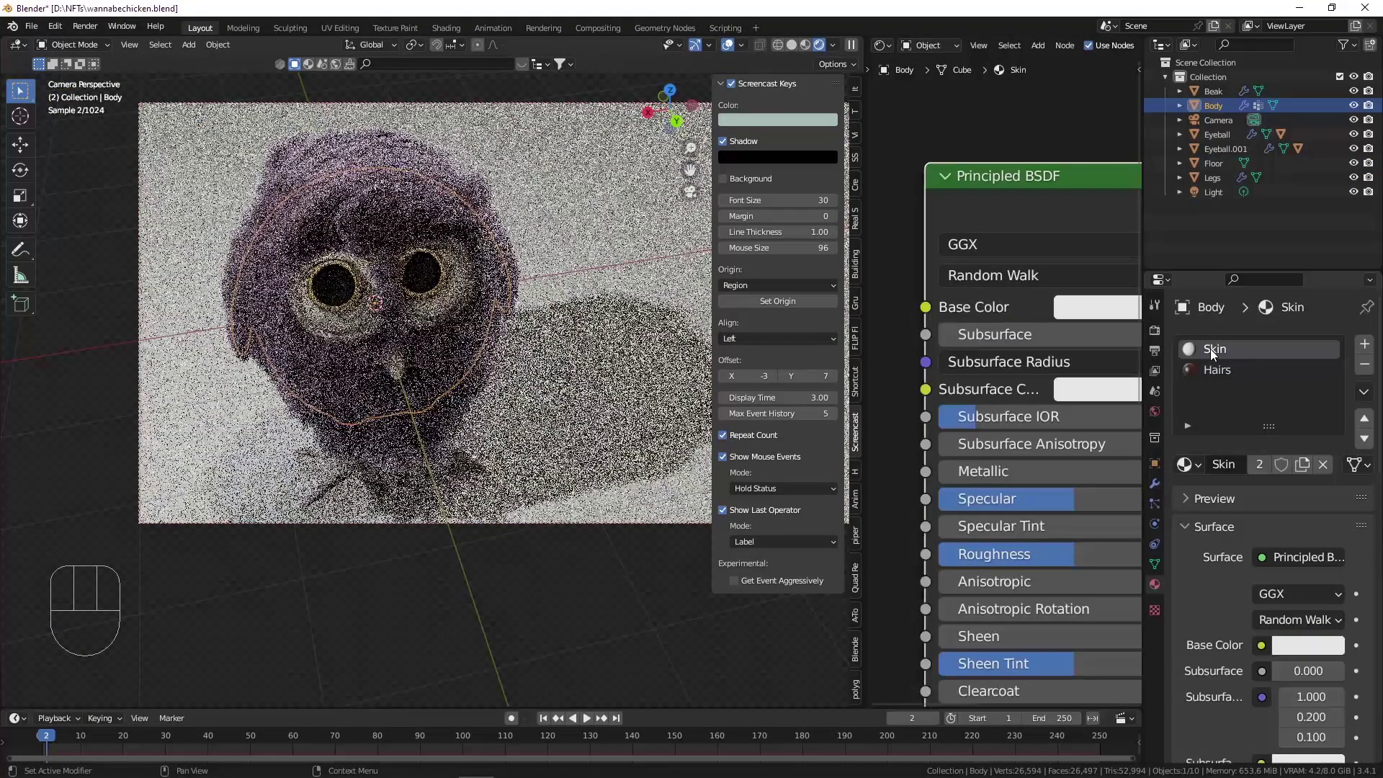
left_click(856, 268)
left_click_drag(863, 283, 652, 281)
scroll(790, 354, "down", 2)
middle_click_drag(790, 356, 790, 214)
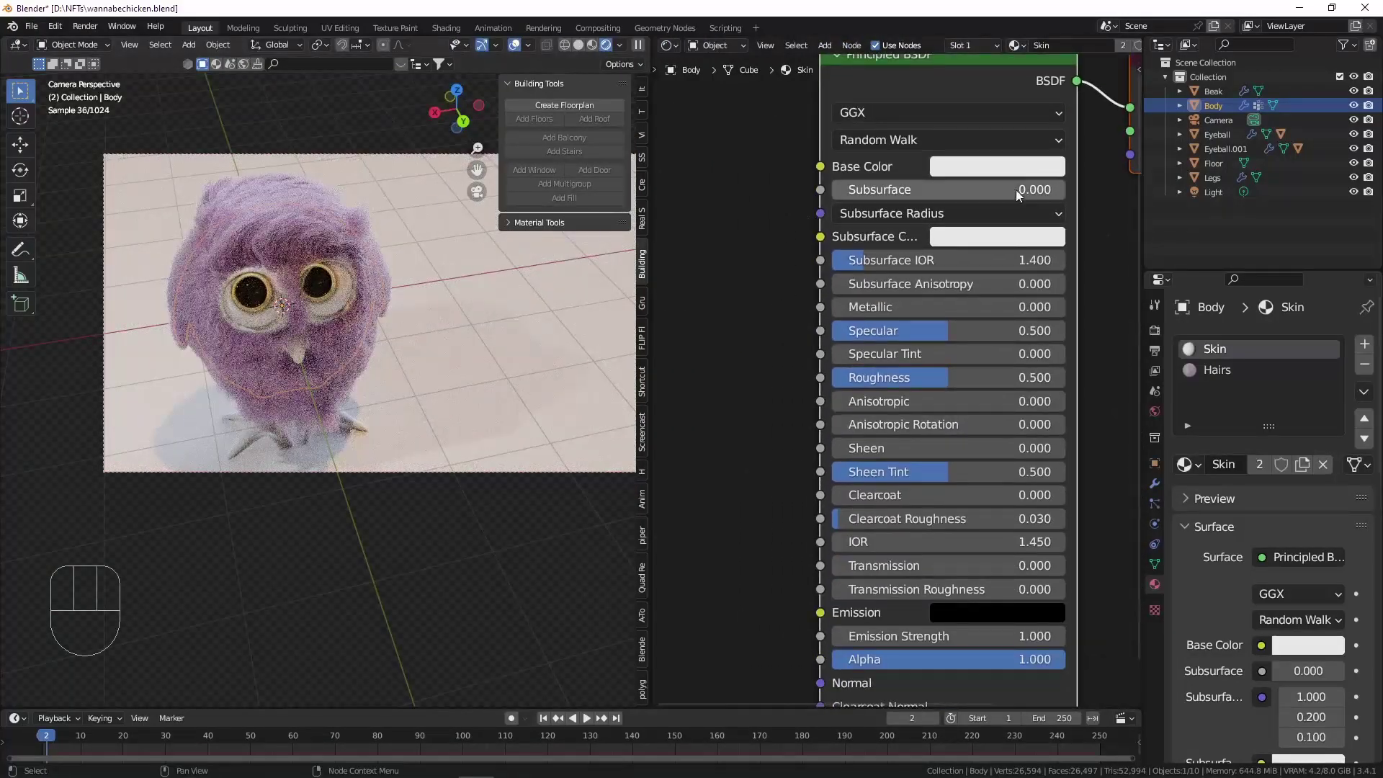
Try a muted pink base color on the Skin material, with hue 0.863, saturation about 0.286 and value 0.502.
left_click(1010, 167)
left_click(1016, 291)
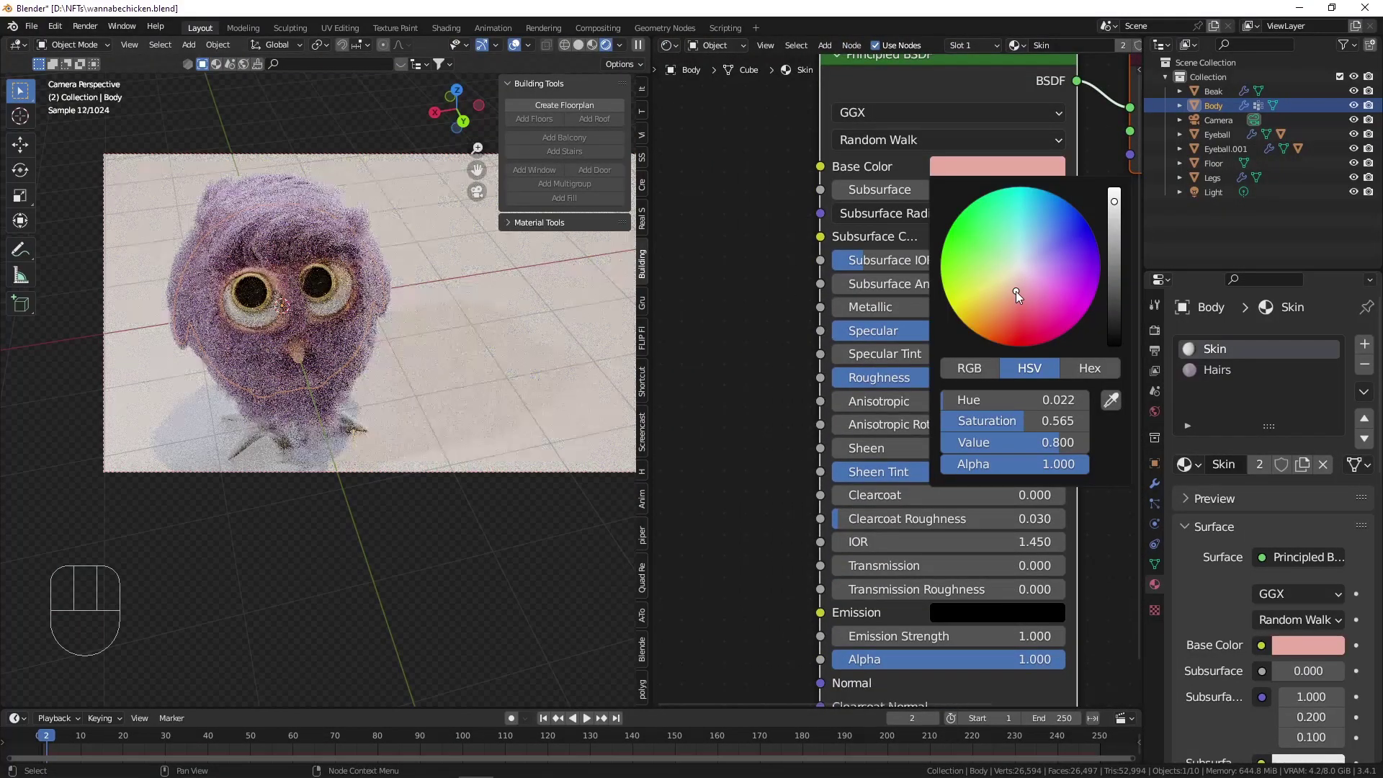
left_click(1041, 280)
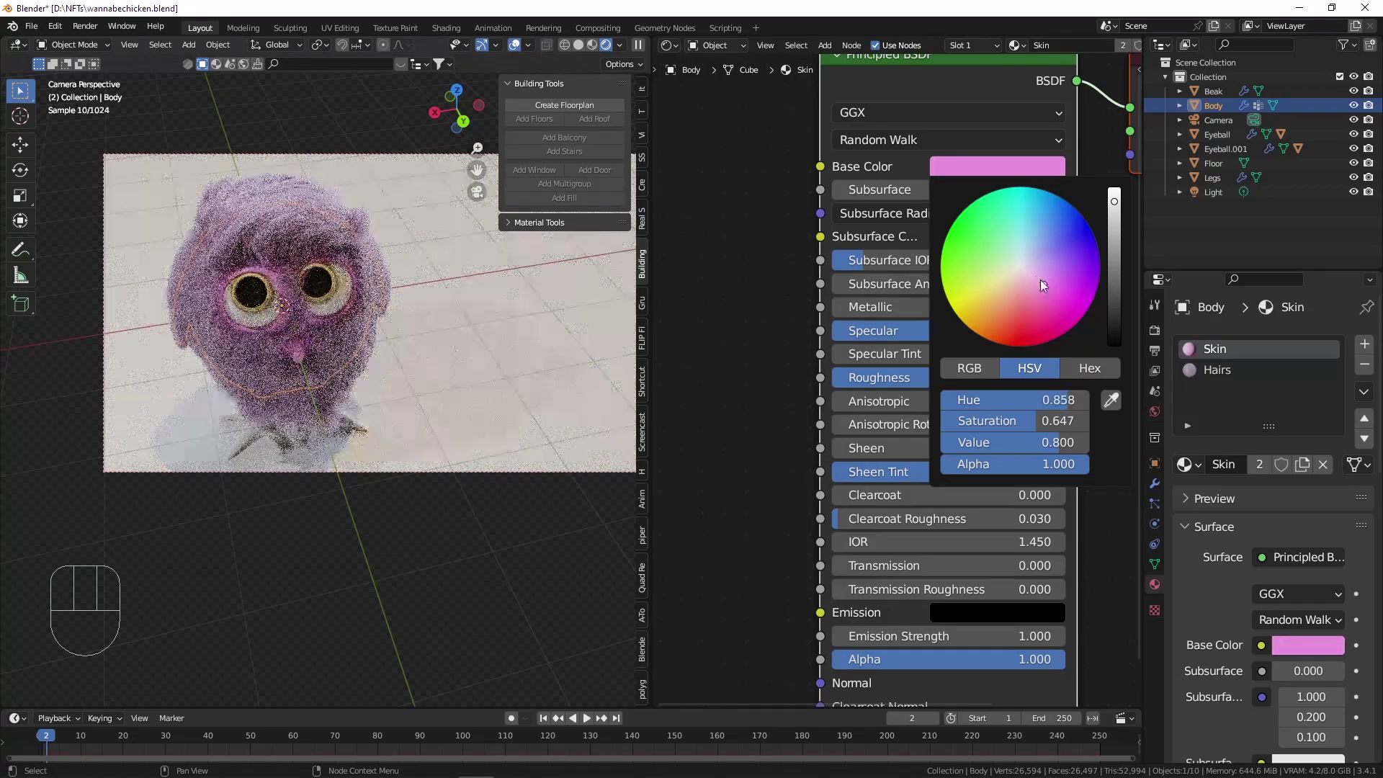
left_click(1042, 257)
left_click(1029, 274)
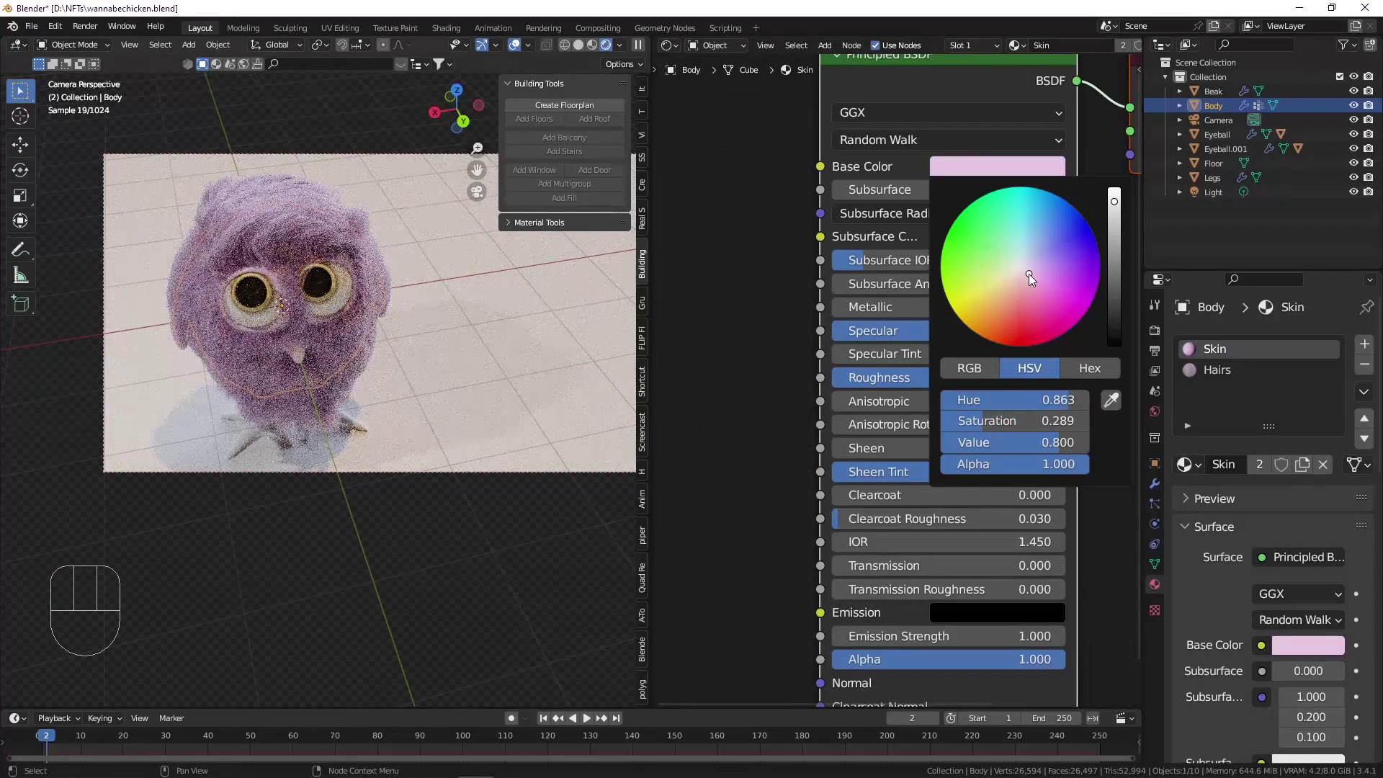
left_click(1115, 229)
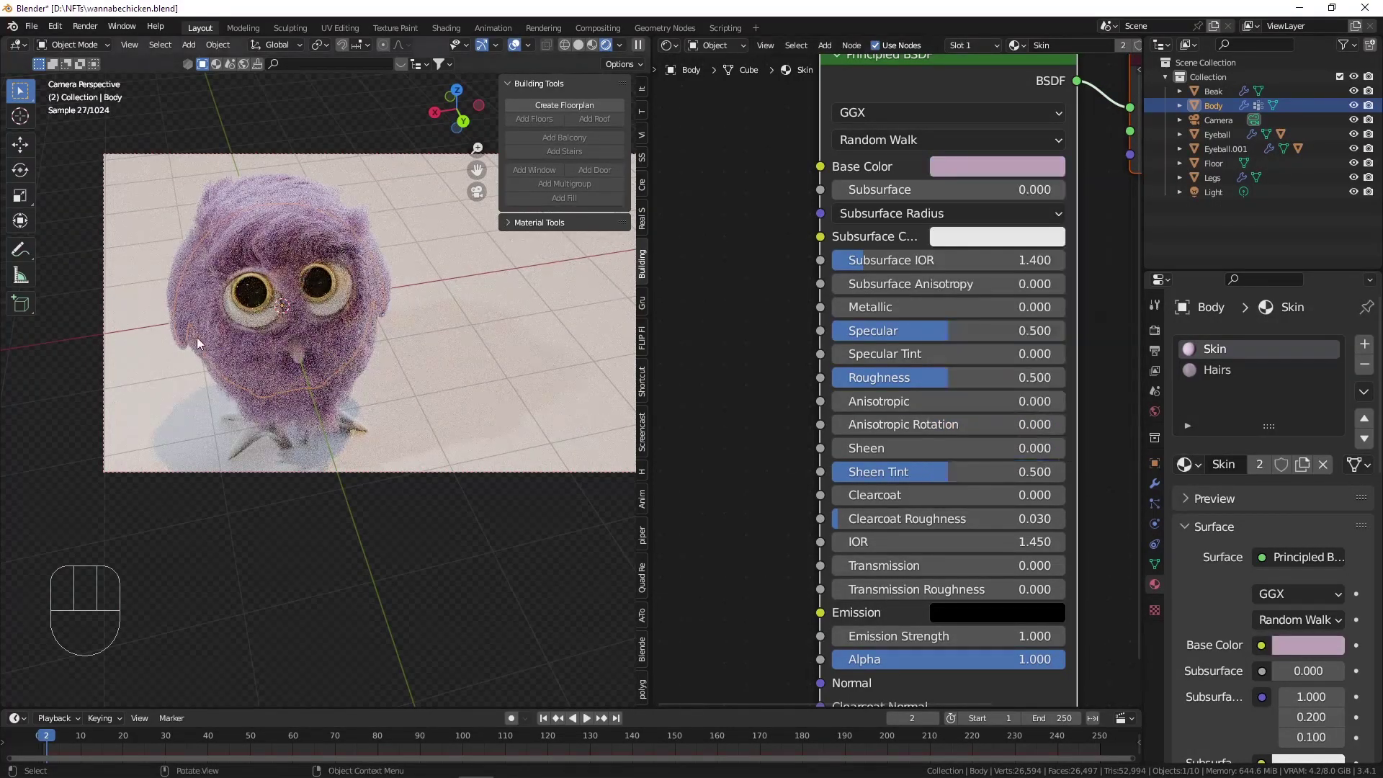
Shift the Skin base color to a darker muted red and inspect the skin around the eye up close.
scroll(205, 339, "up", 5)
left_click(985, 163)
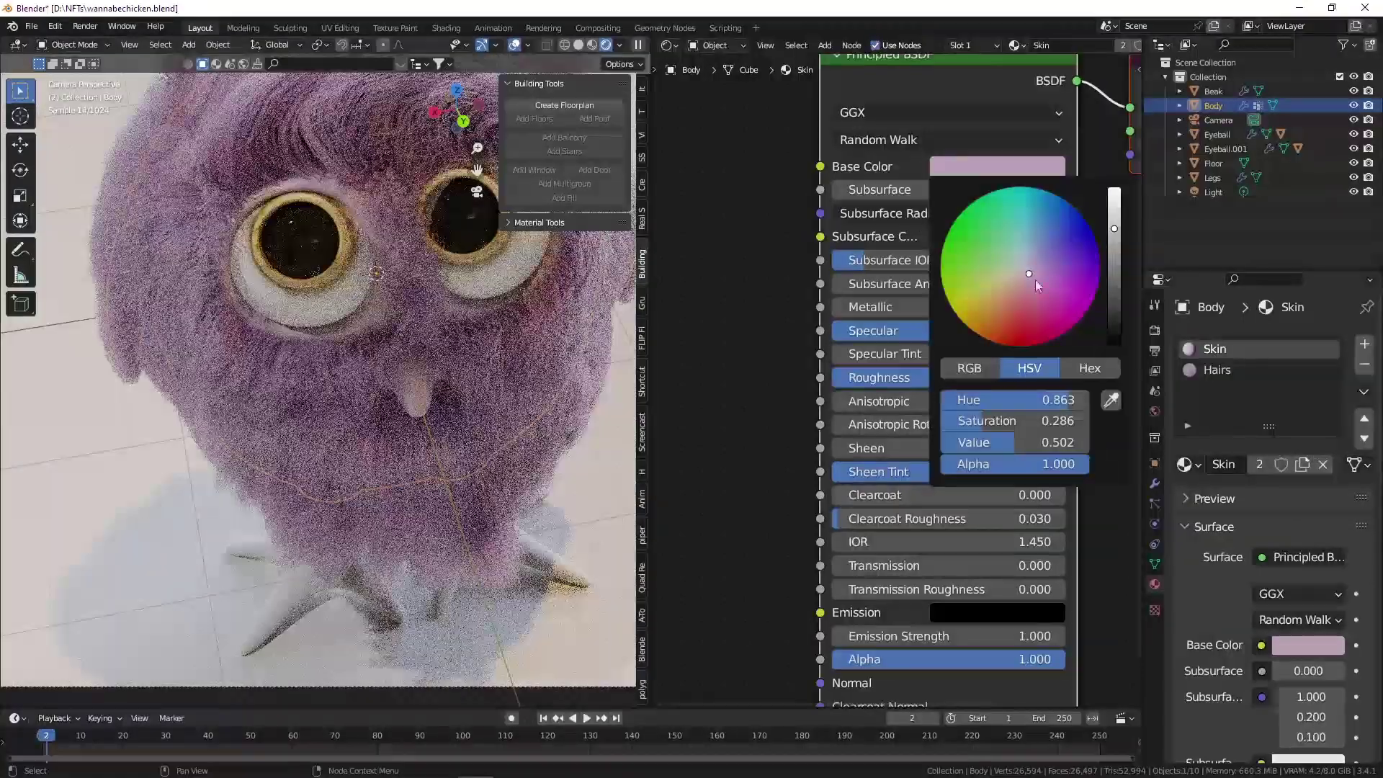
left_click(1017, 285)
left_click(1020, 289)
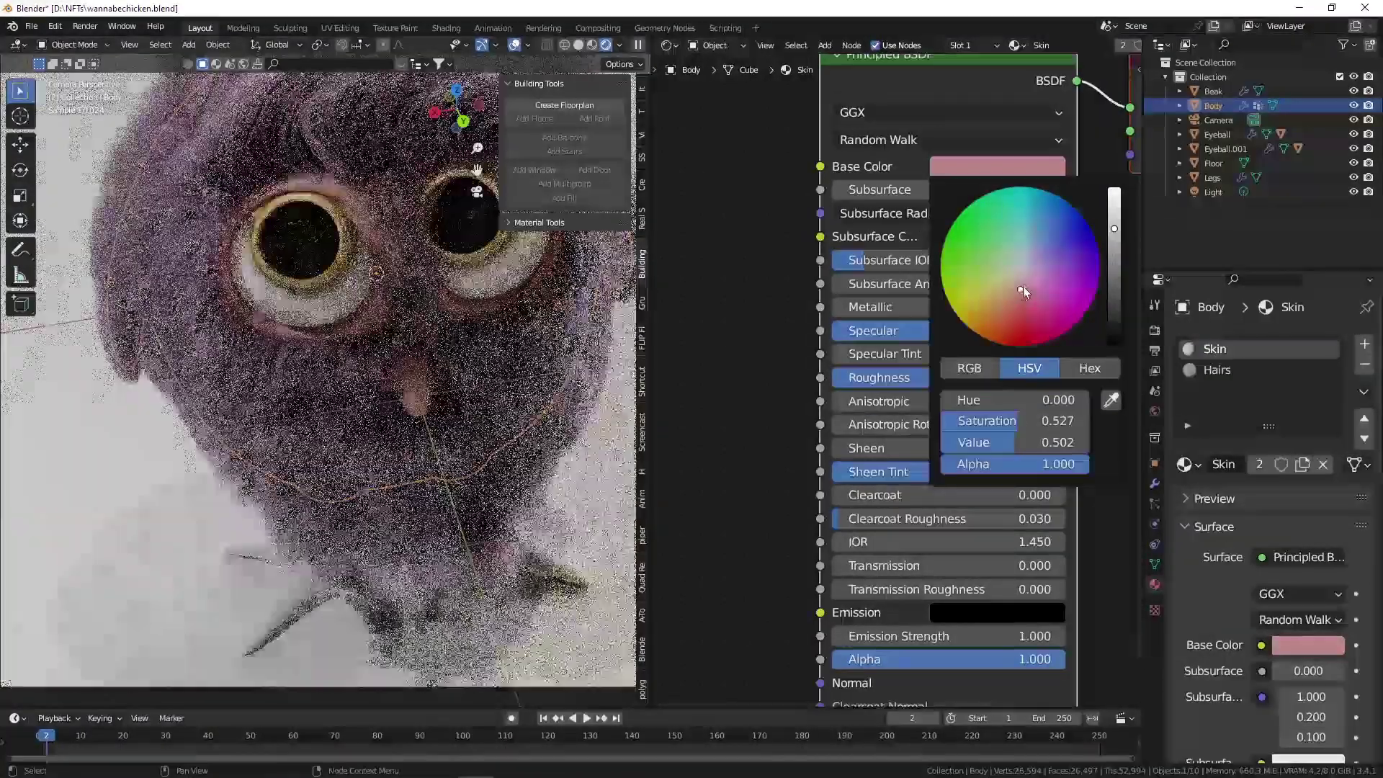
left_click_drag(1114, 229, 1114, 240)
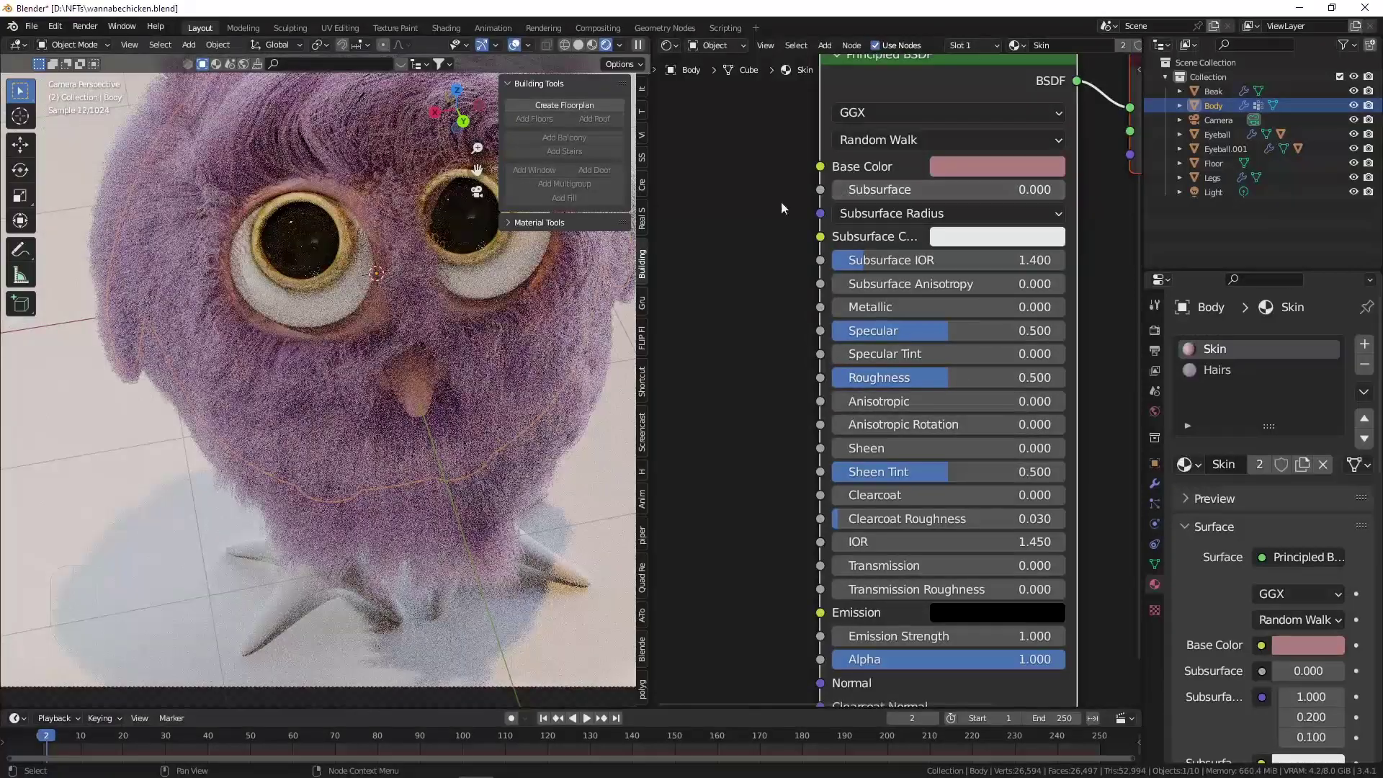
scroll(360, 288, "down", 5)
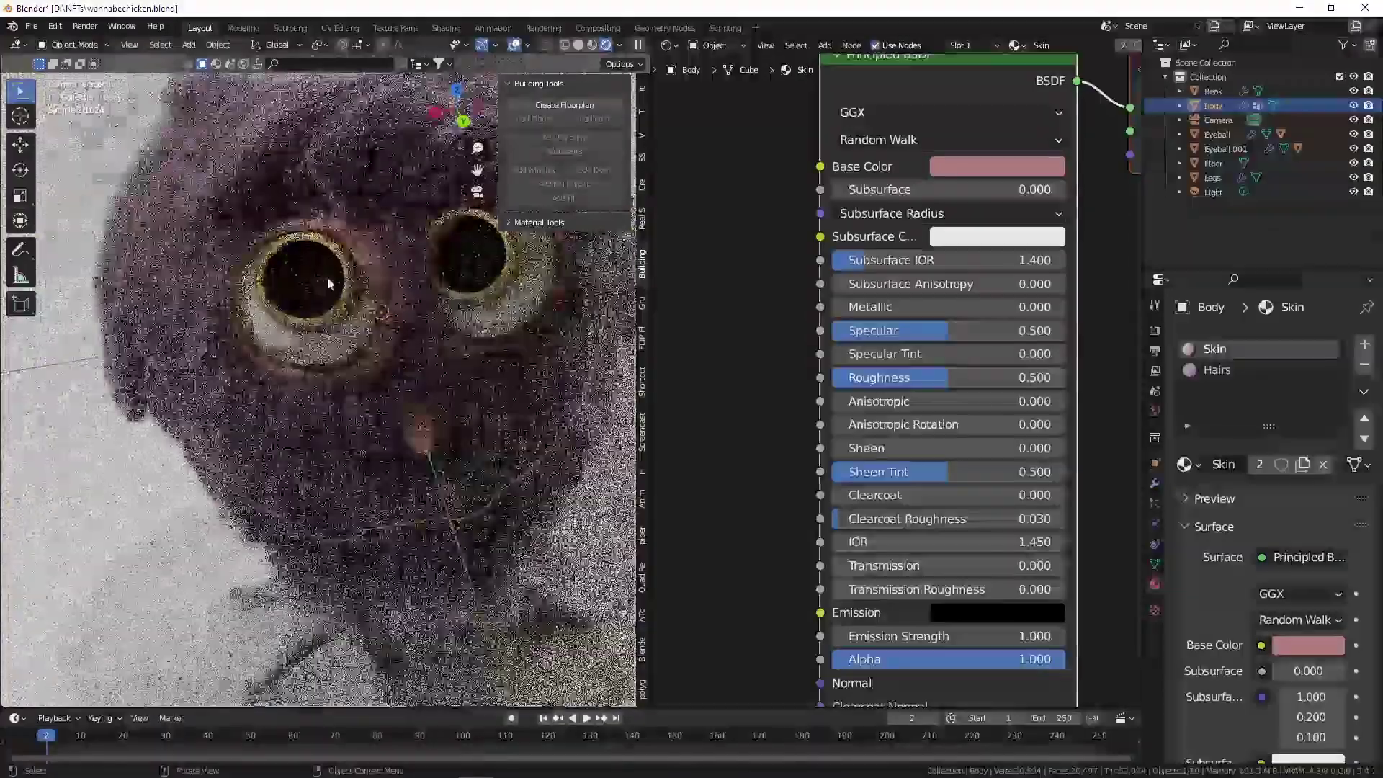
scroll(317, 281, "down", 2)
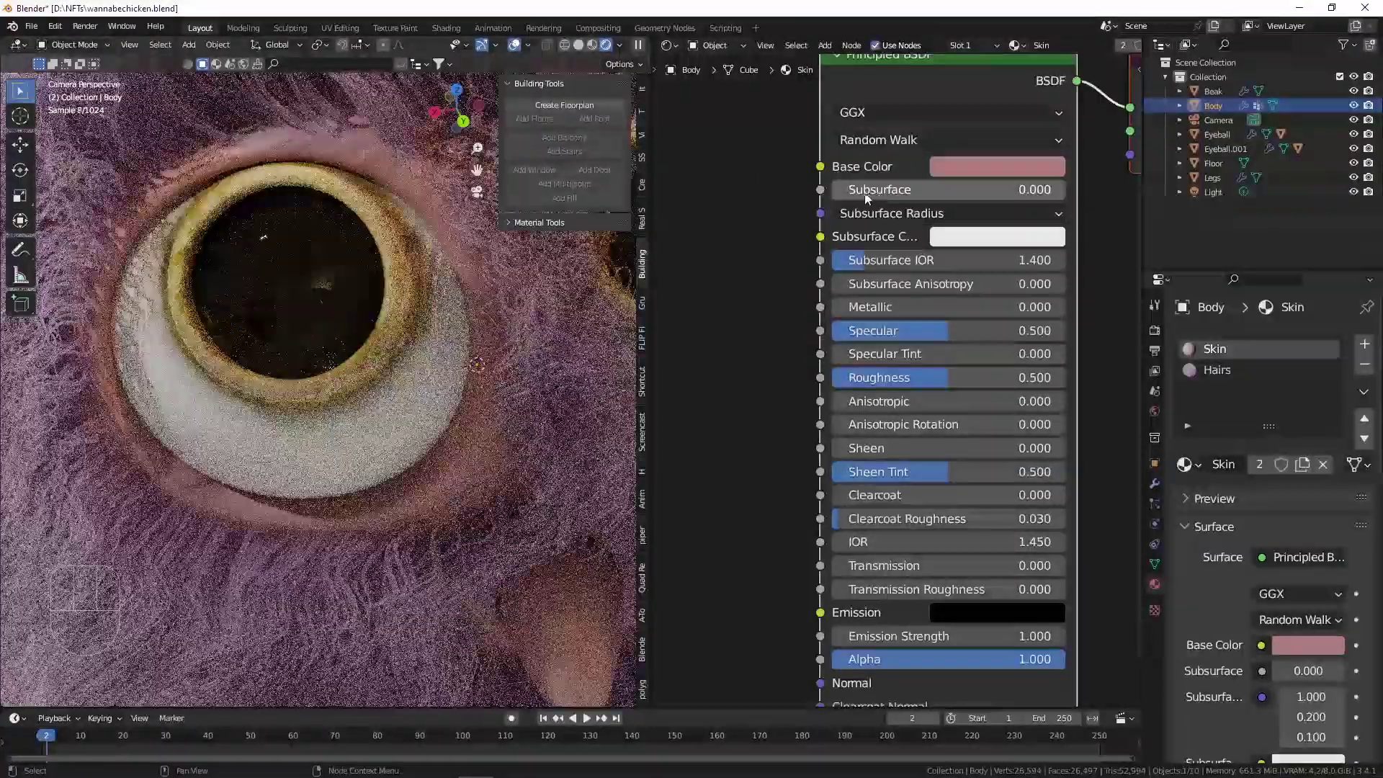
Set the Skin material's subsurface to 0.050 and its base color to tan with hue 0.082, saturation 0.495 and value 0.436, and save.
left_click_drag(948, 189, 949, 189)
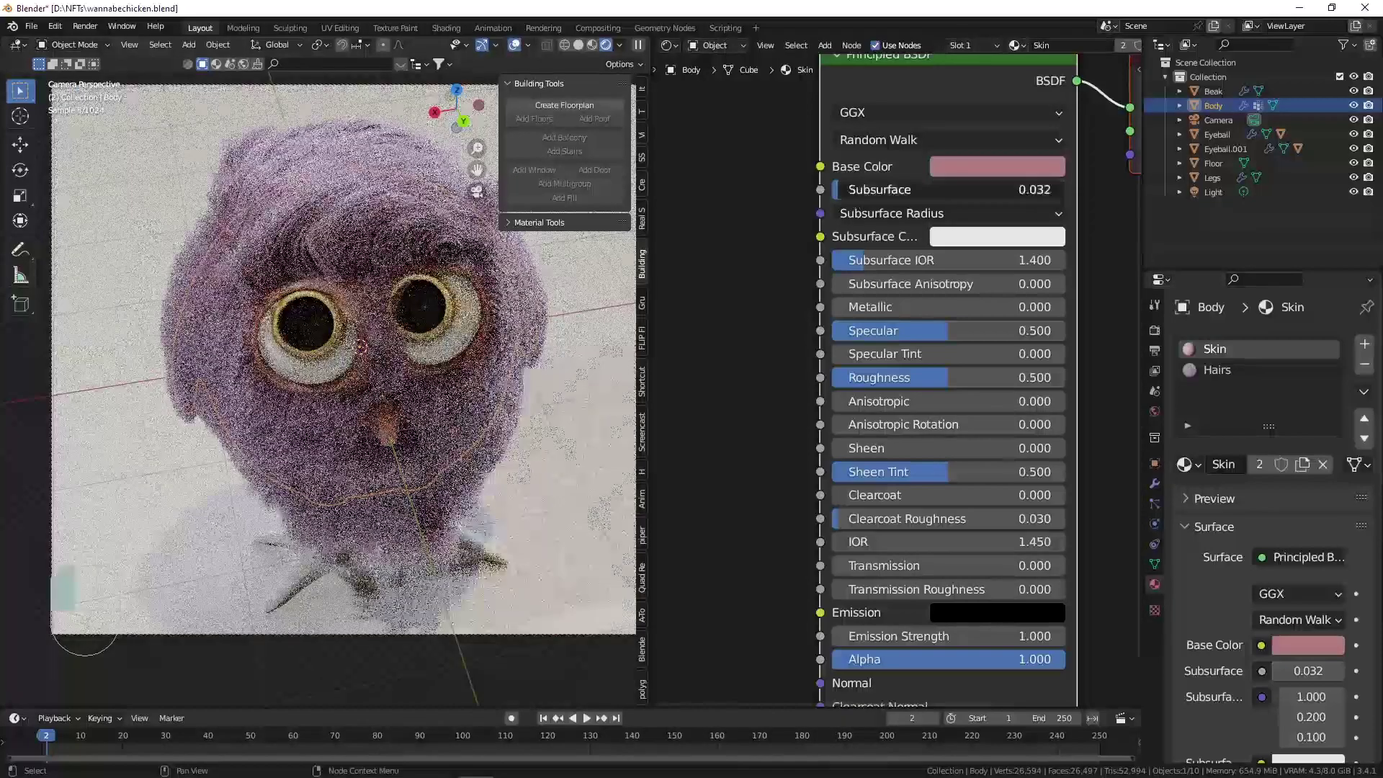
left_click(976, 166)
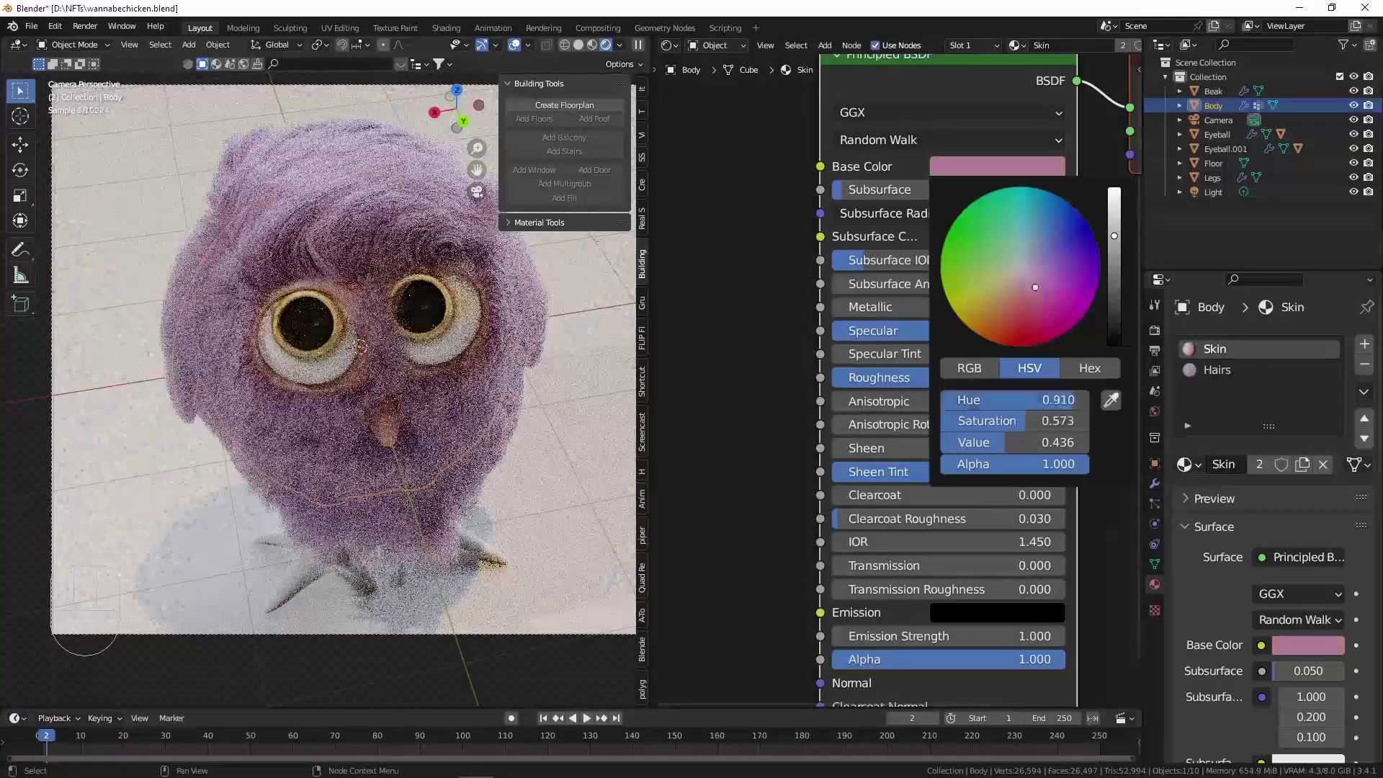
mouse_move(1040, 295)
left_mouse_down()
mouse_move(1046, 278)
mouse_move(1022, 302)
mouse_move(983, 304)
mouse_move(998, 294)
mouse_move(984, 236)
mouse_move(1048, 243)
left_mouse_up()
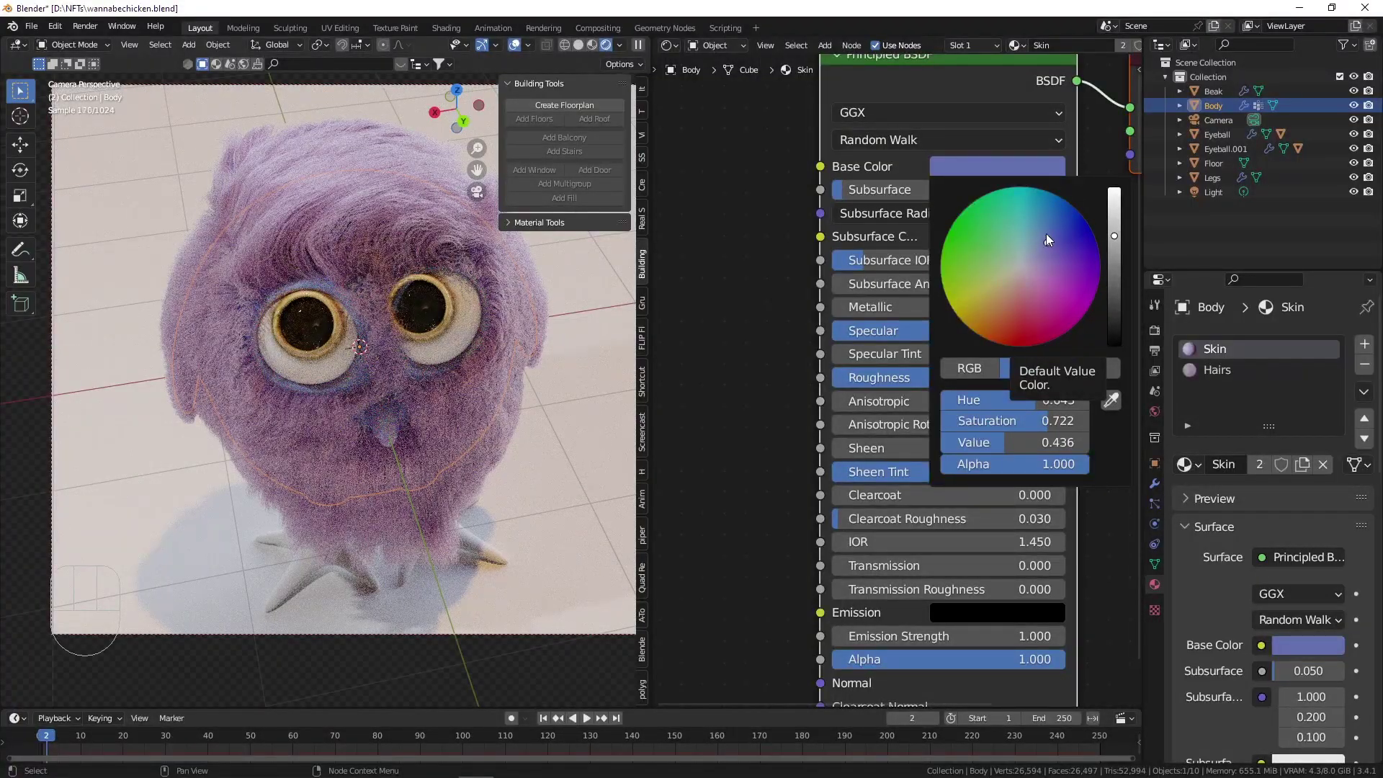
mouse_move(1046, 234)
left_mouse_down()
mouse_move(1059, 258)
mouse_move(1008, 284)
left_mouse_up()
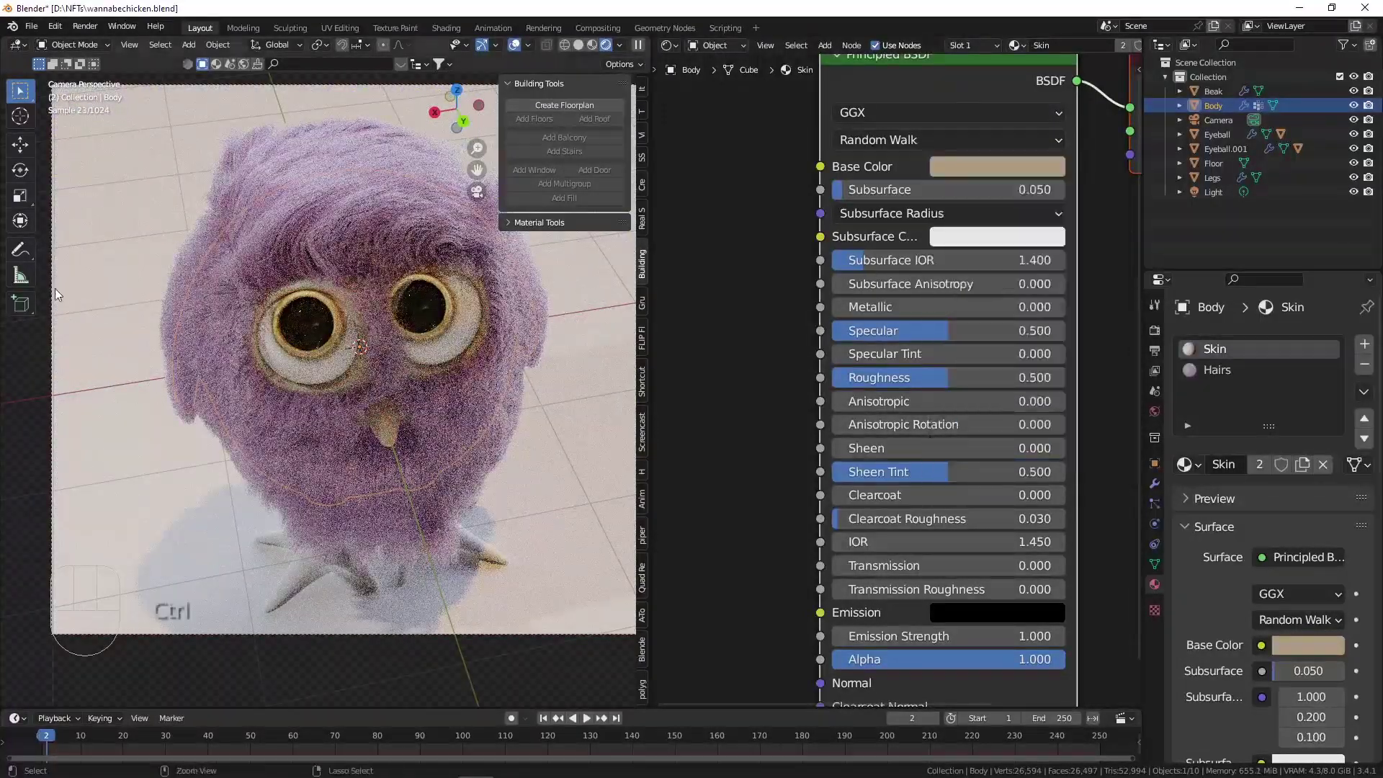
key("ctrl+s")
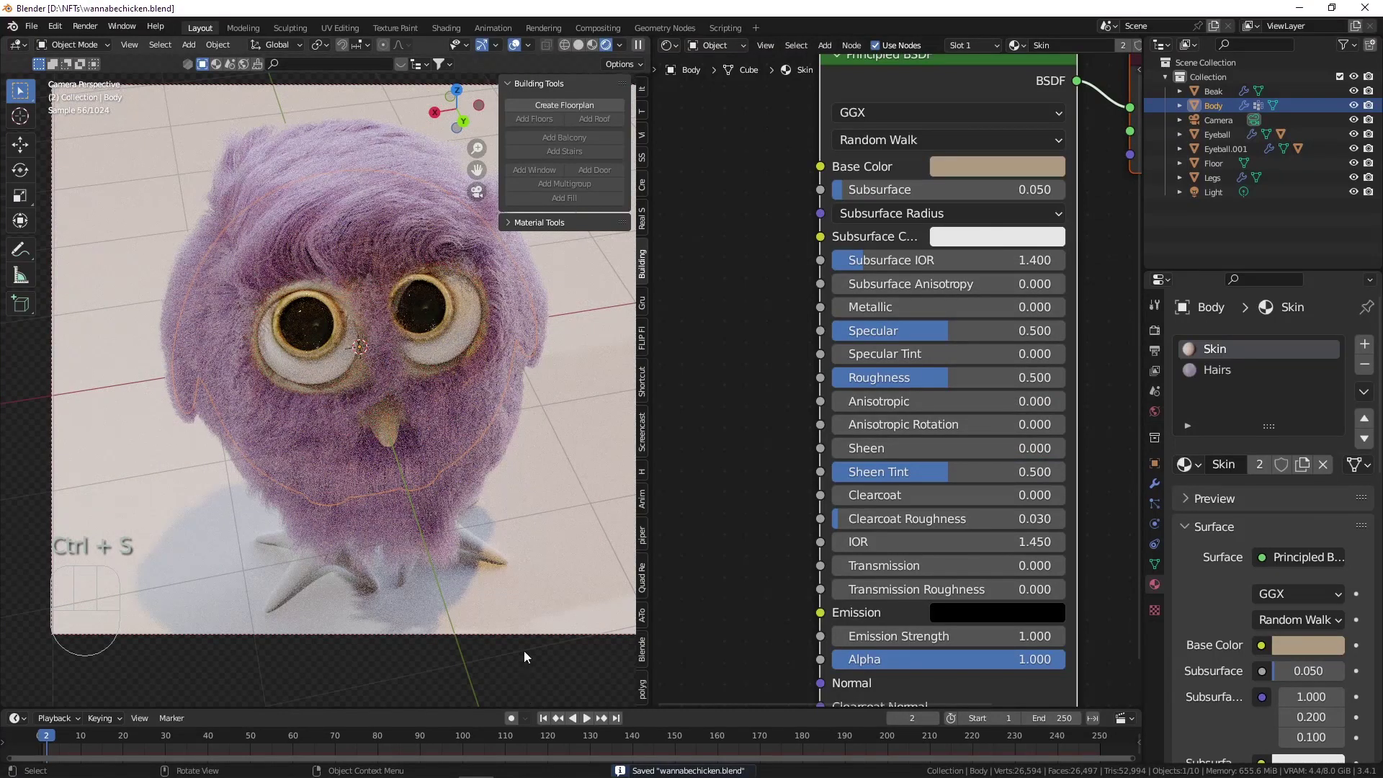
Make the Skin material's base color black, set its subsurface to 0.027, and save the file.
left_click(1034, 166)
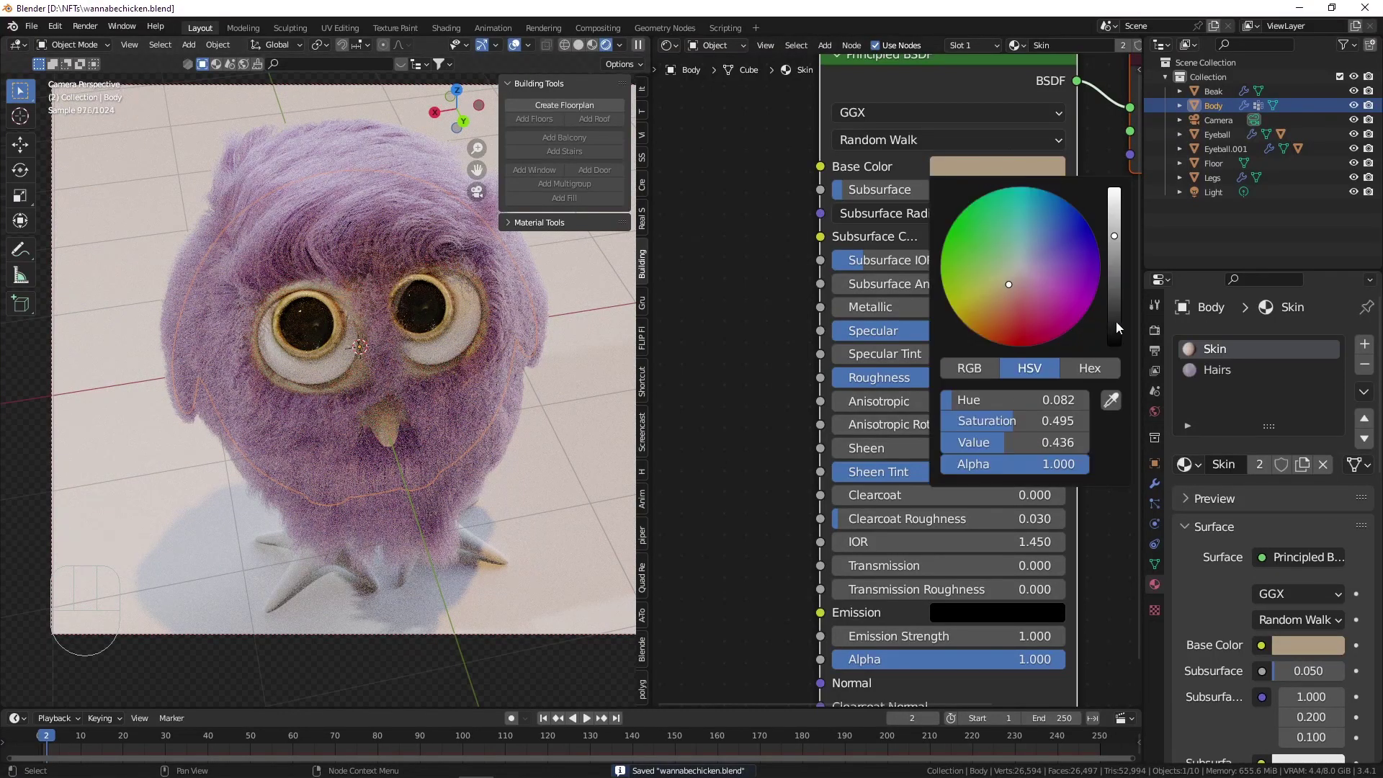
left_click_drag(1116, 322, 1117, 347)
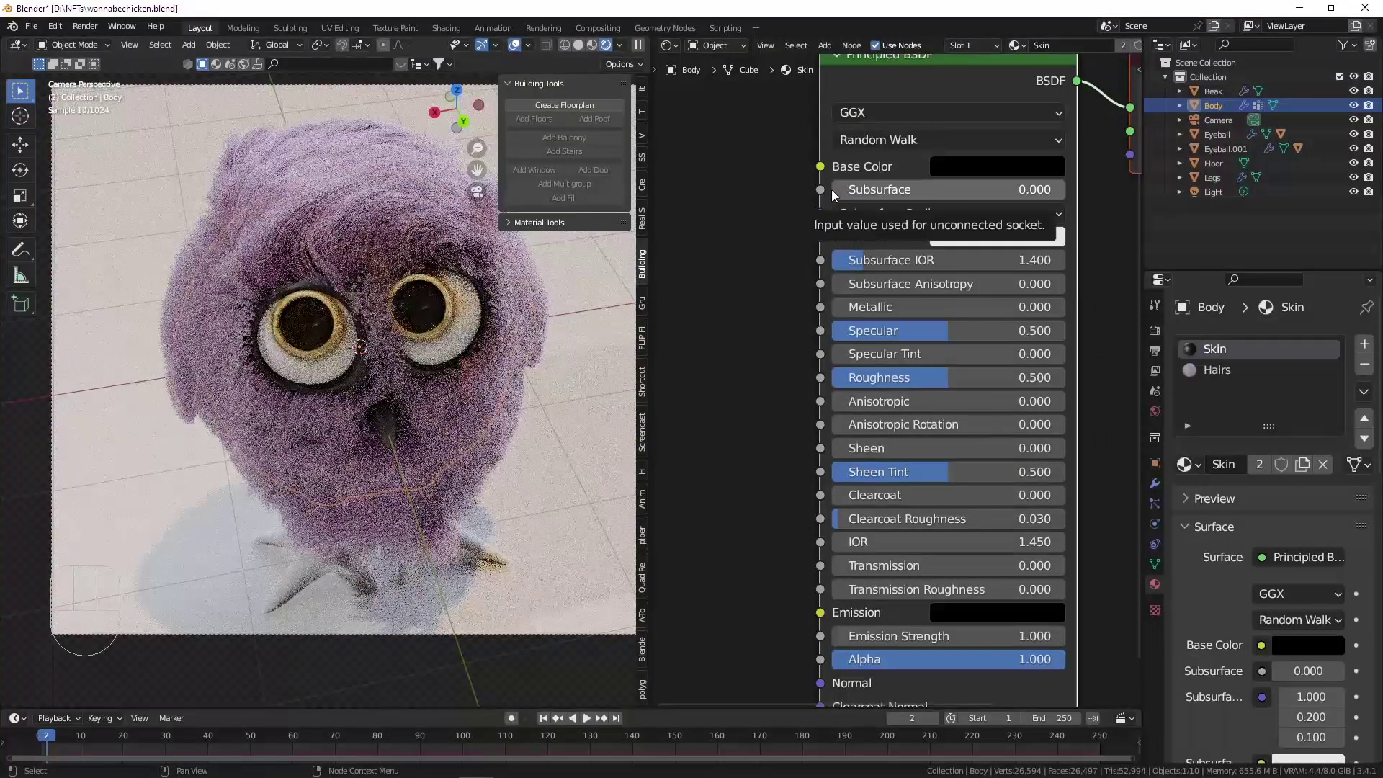
left_click(989, 167)
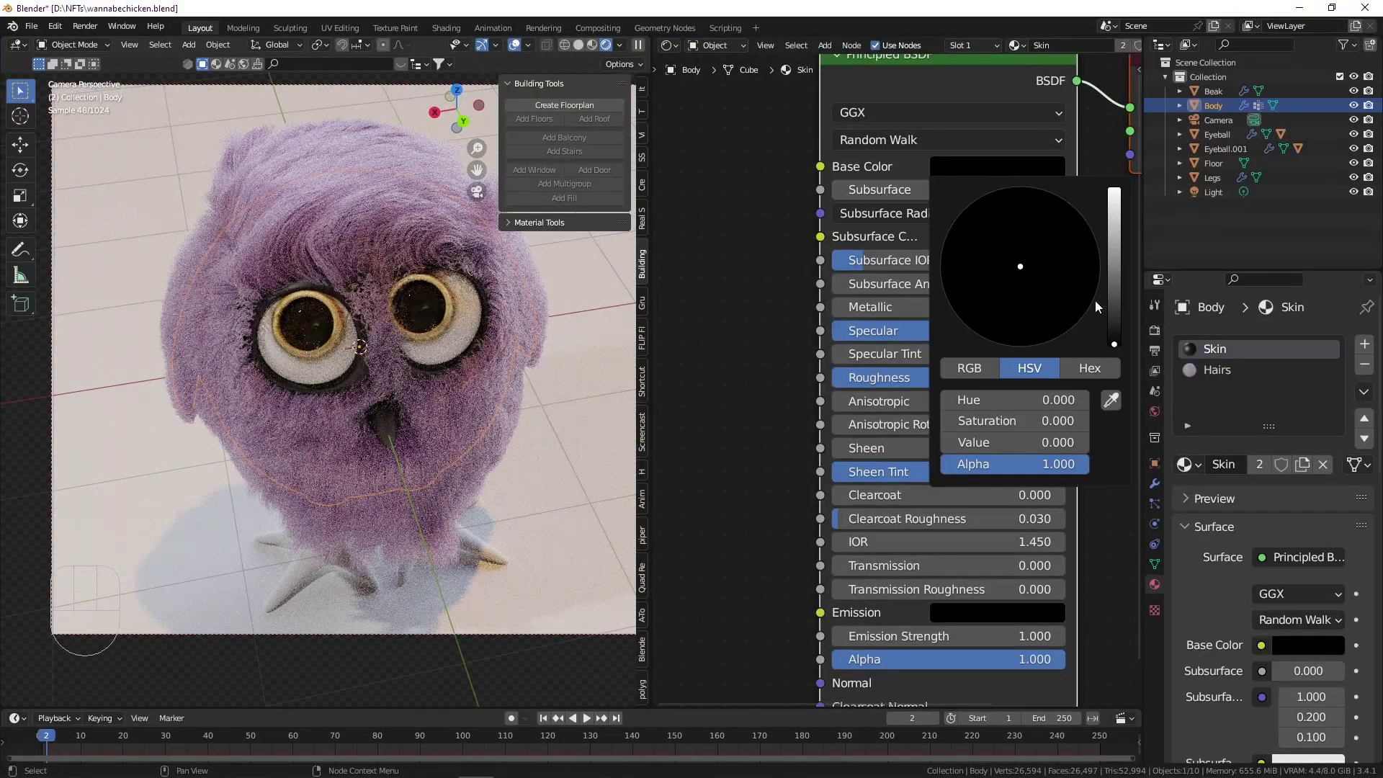
left_click_drag(948, 190, 952, 190)
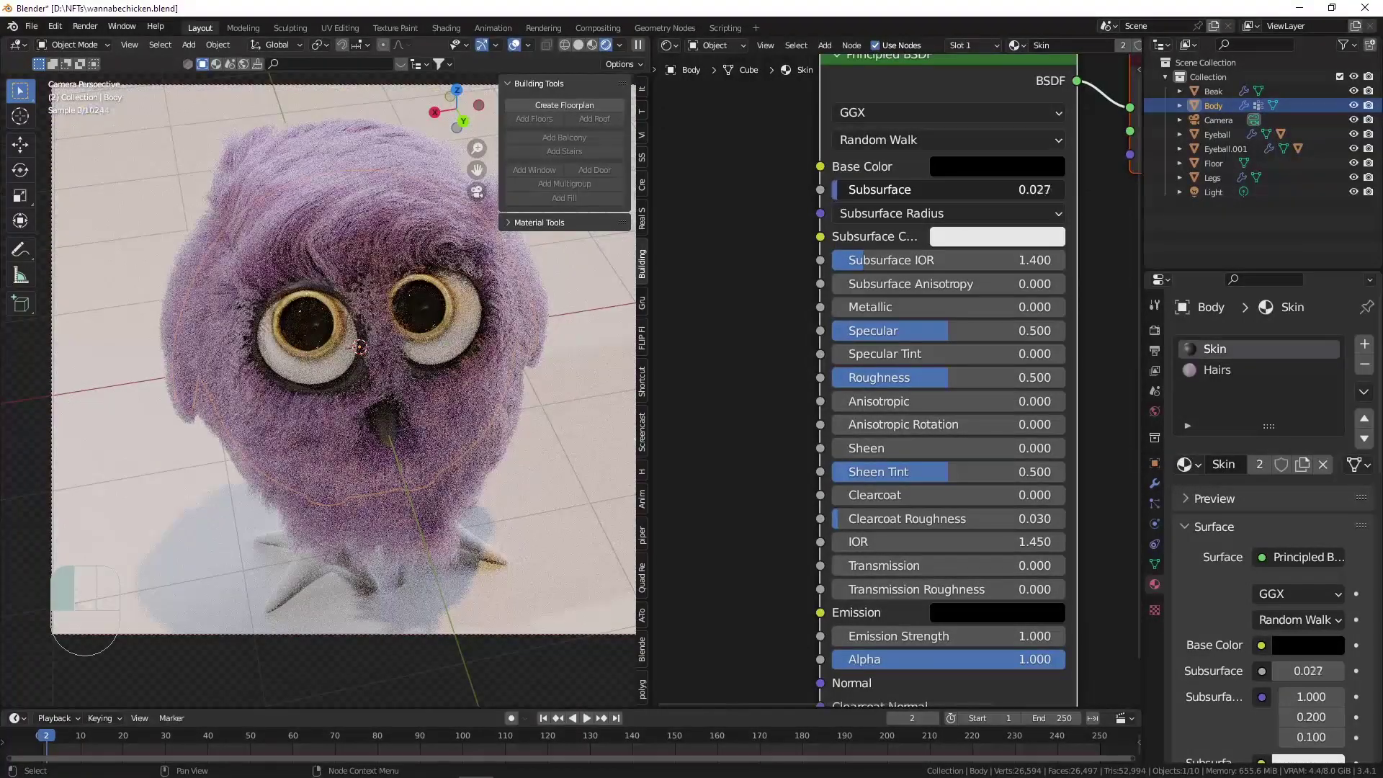
key("ctrl+s")
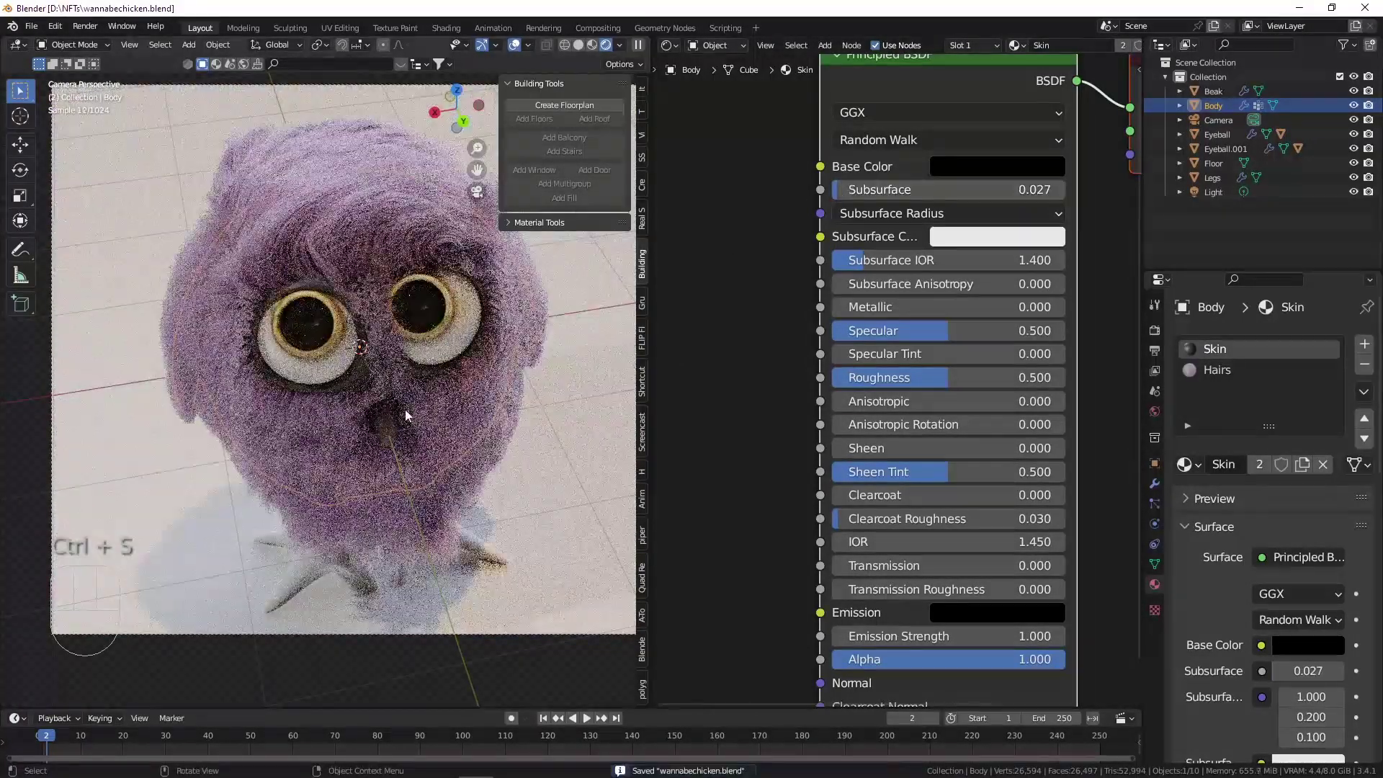
Remove the shared Skin material from the beak and give the beak a new material of its own.
left_click(389, 427)
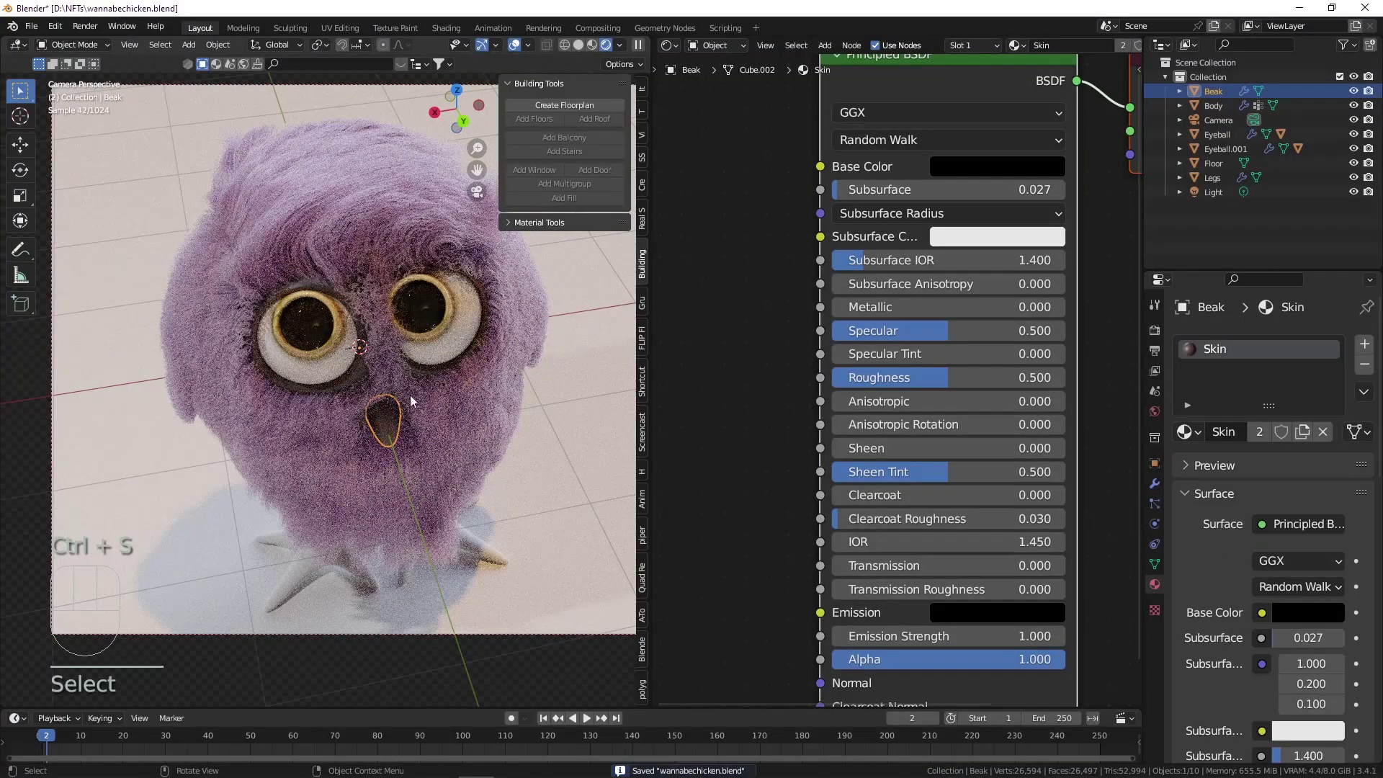
left_click(1365, 367)
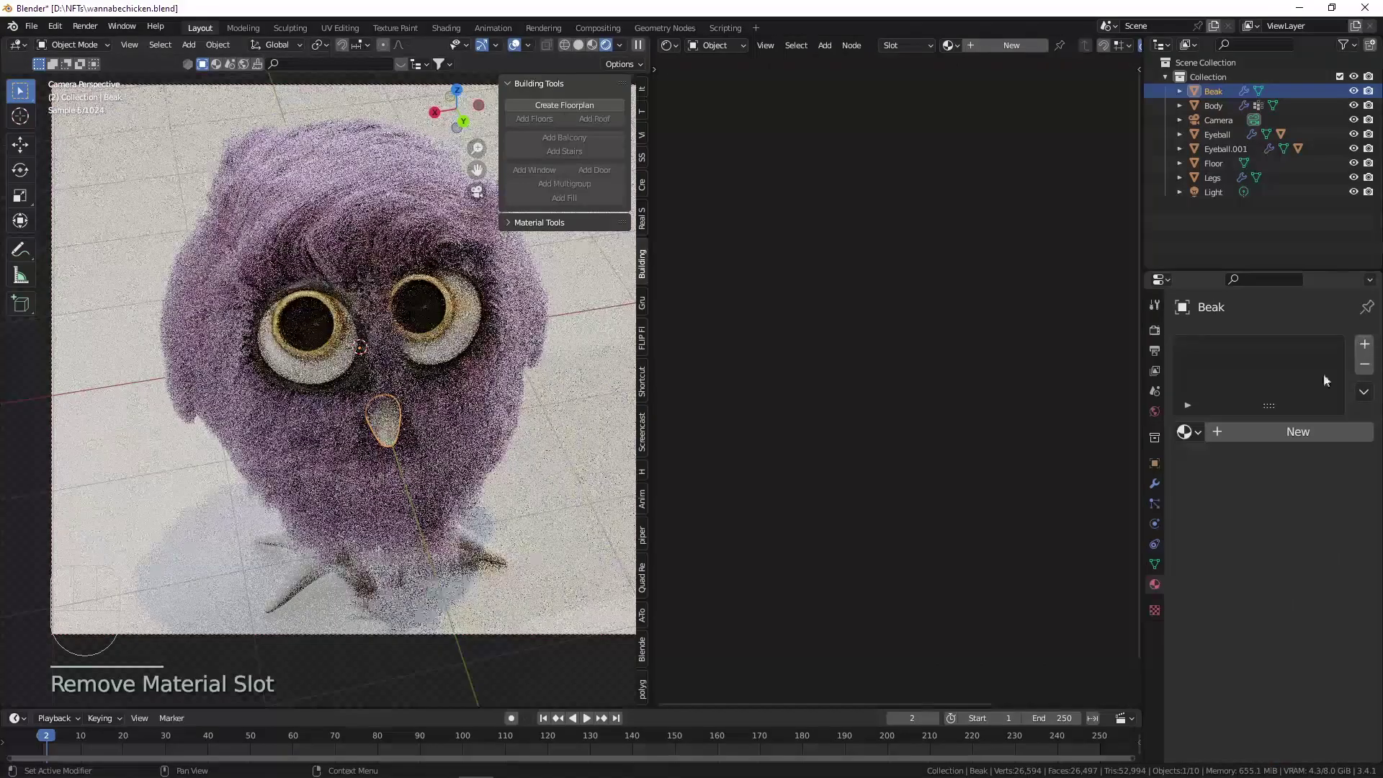
left_click(1276, 433)
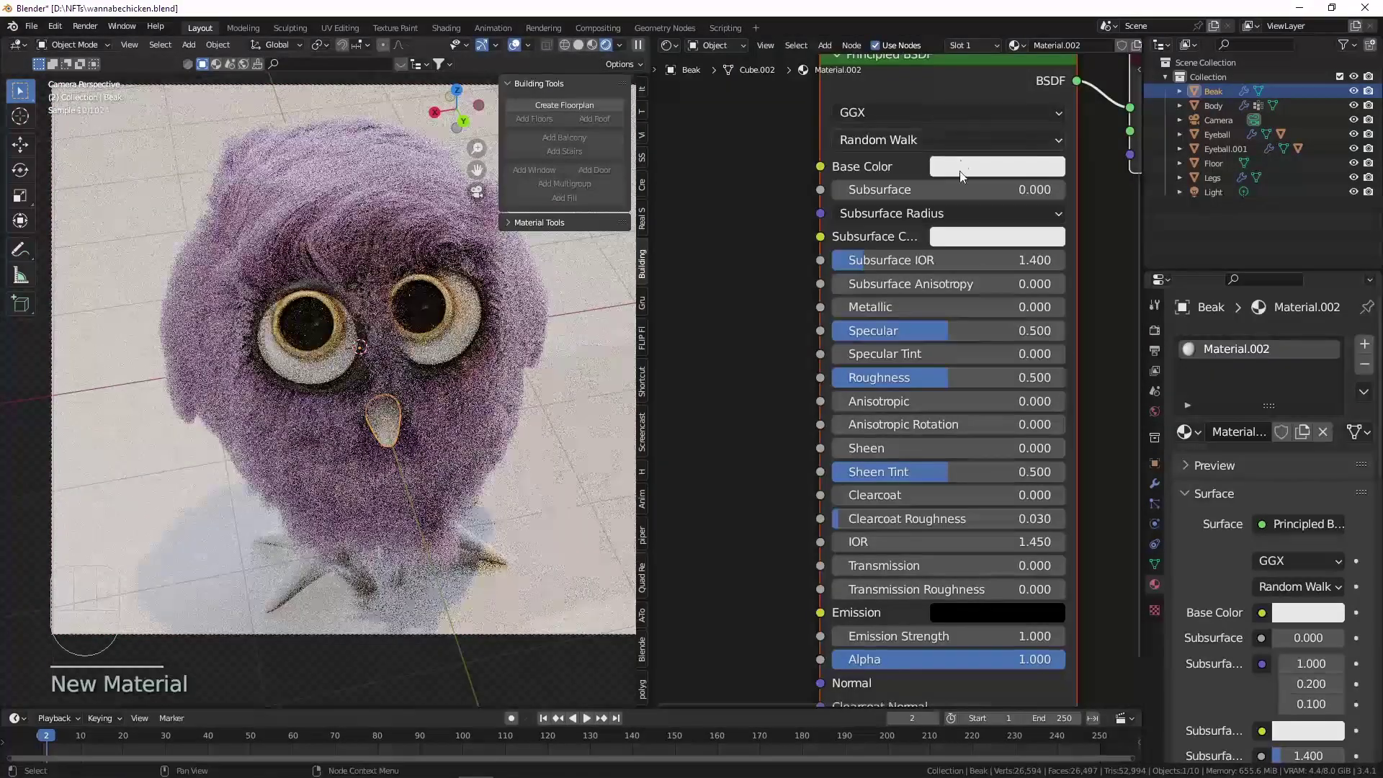
Give the beak's material an orange base color and a roughness of 0.141, and save the file.
left_click(974, 166)
left_click_drag(1015, 318, 1001, 323)
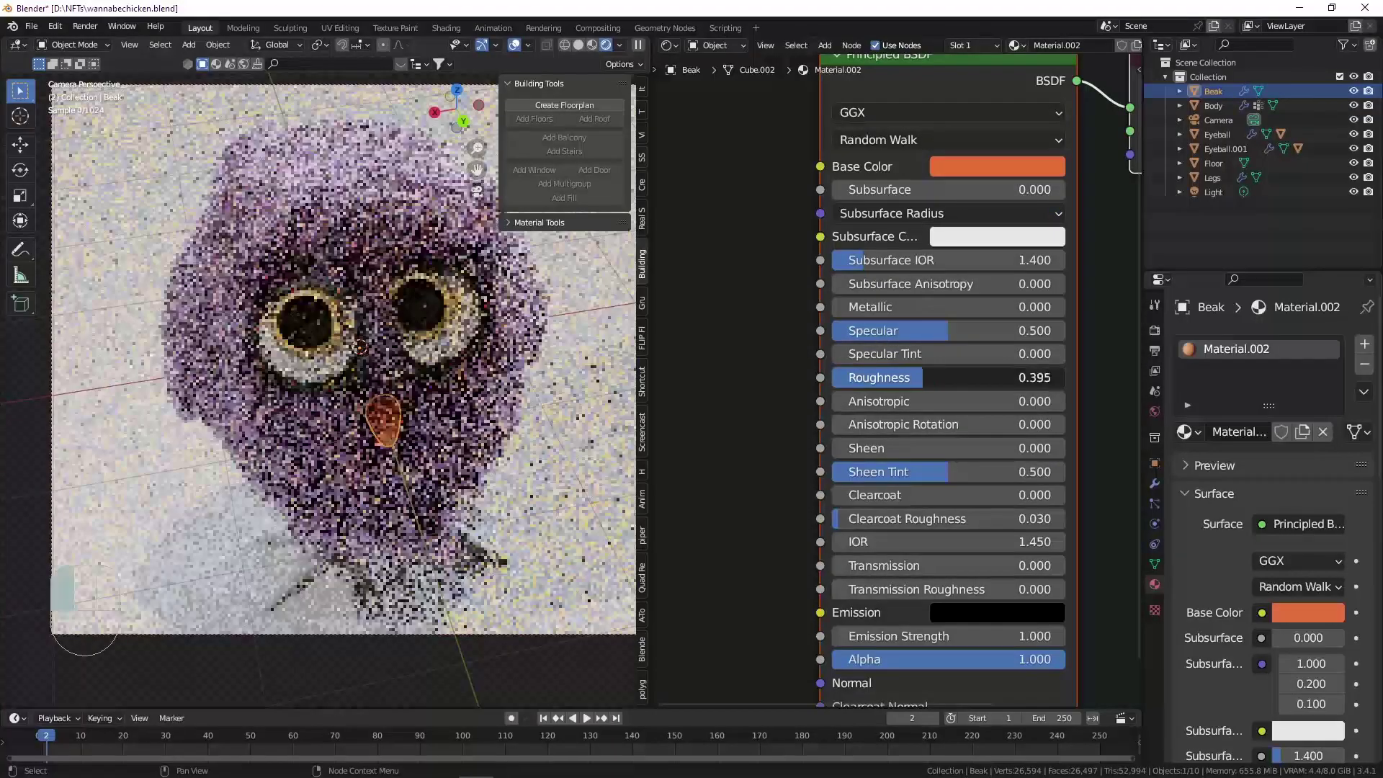
left_click_drag(866, 377, 865, 378)
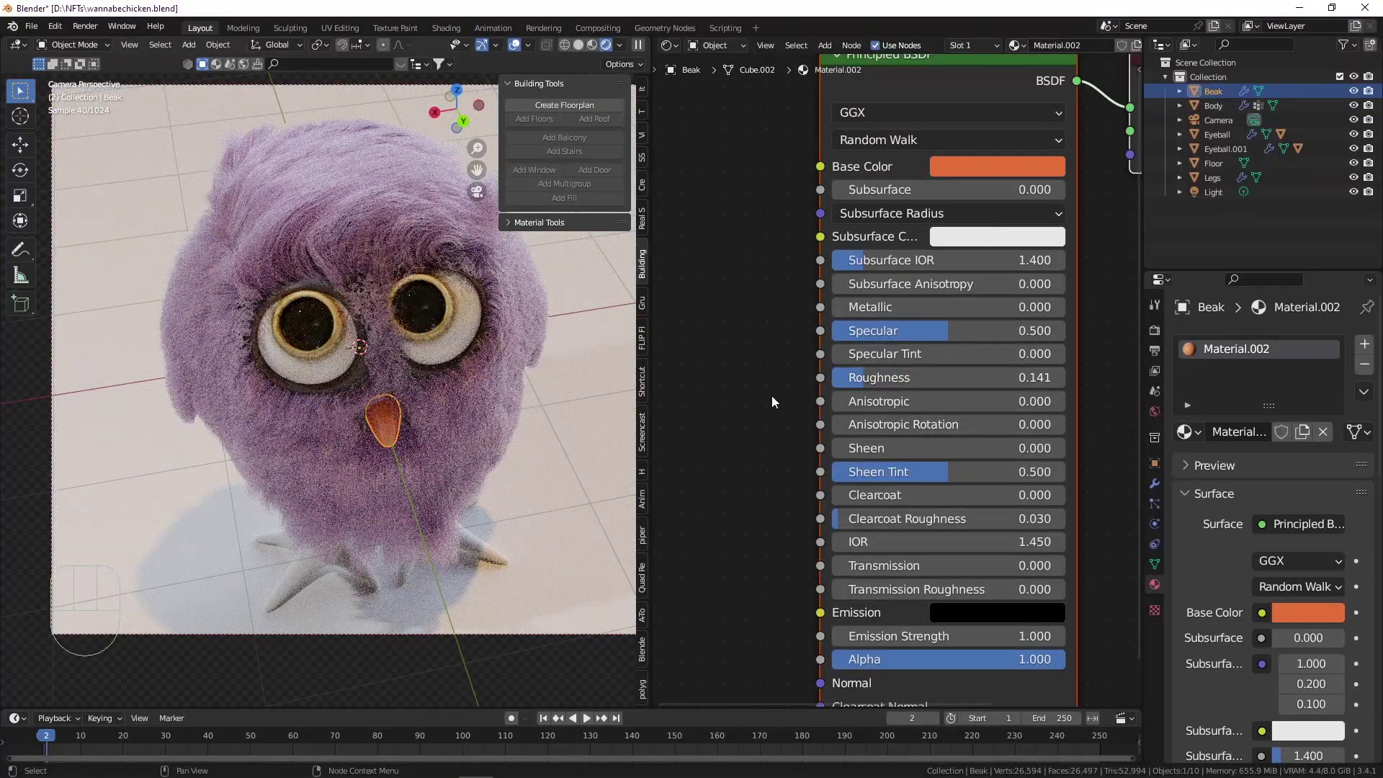
left_click(602, 496)
scroll(542, 489, "down", 3)
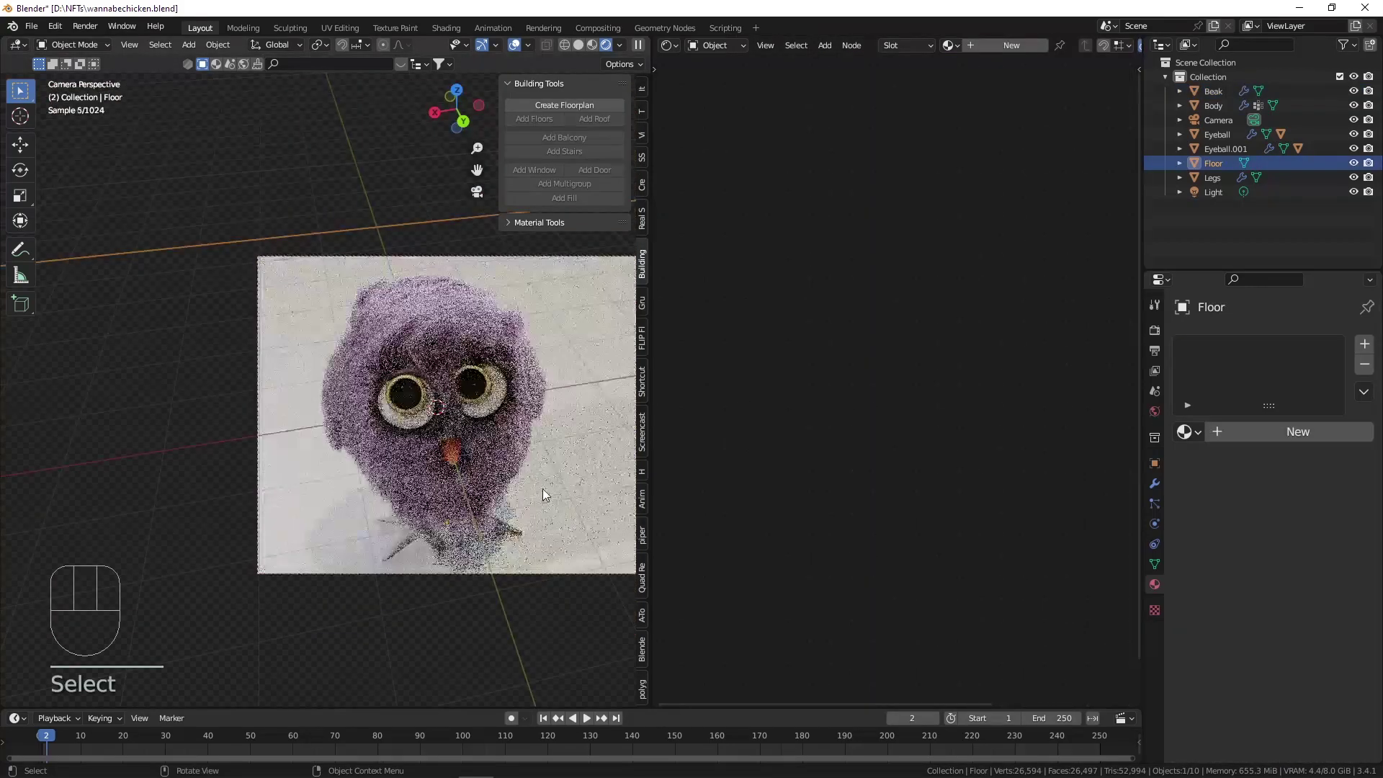
key("ctrl+s")
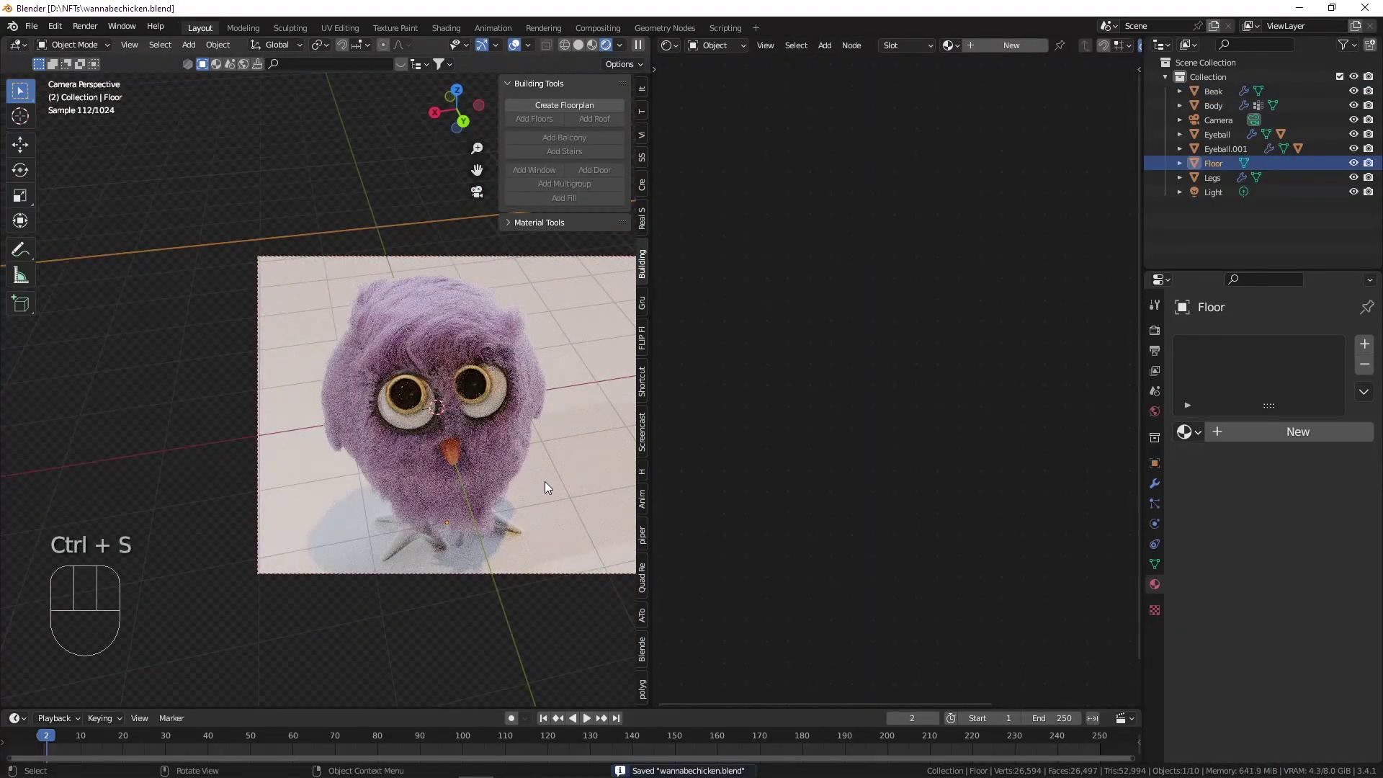
Select the beak and add a Noise Texture node beside the Principled BSDF of its material.
scroll(539, 474, "up", 5)
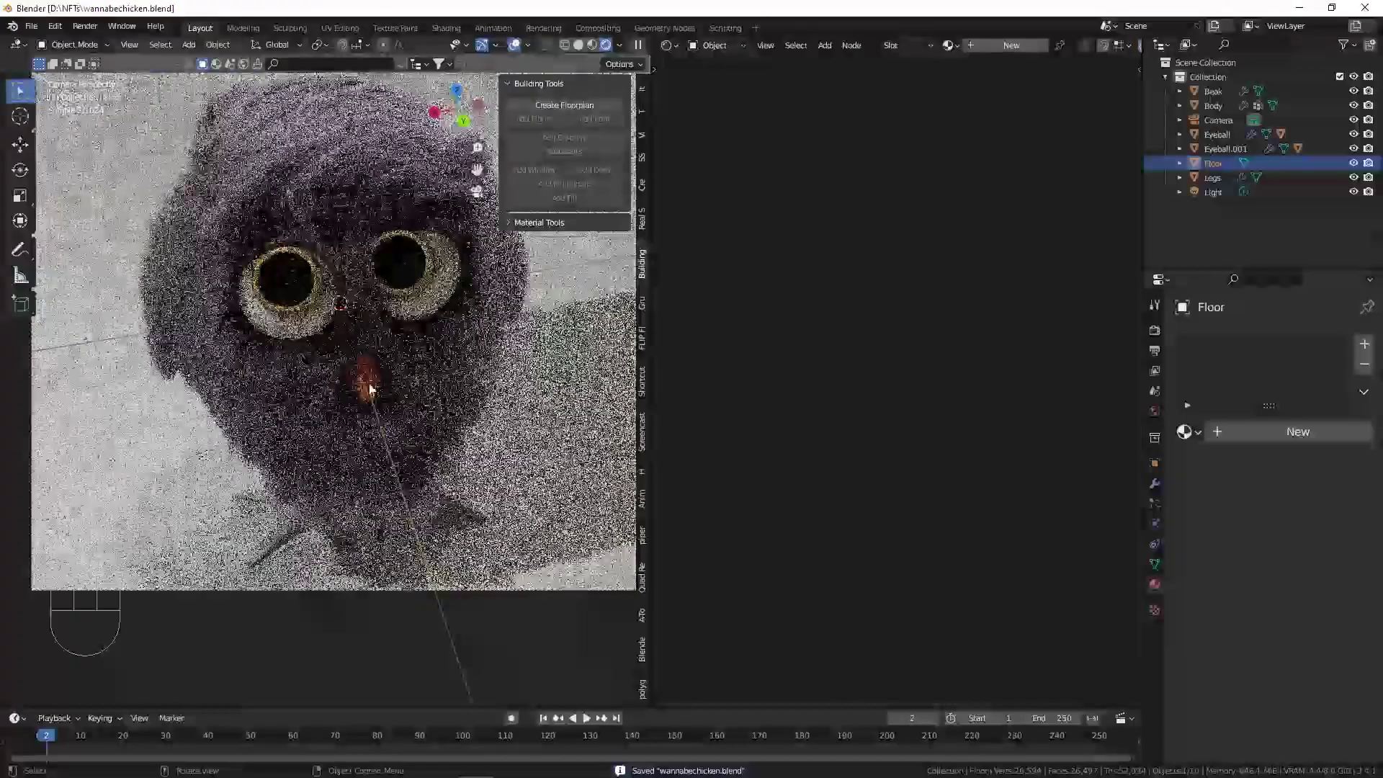
left_click(369, 389)
scroll(783, 263, "down", 3)
key("shift+a")
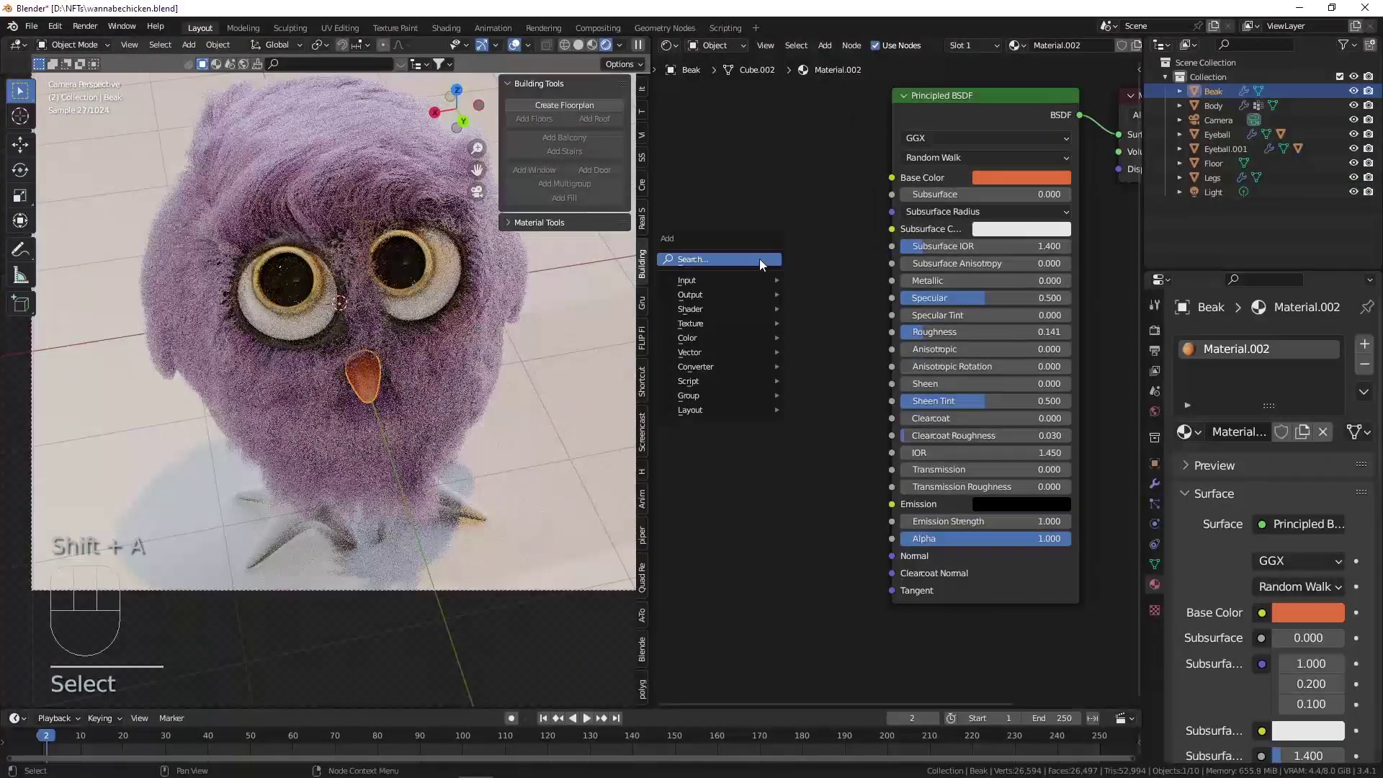
left_click(760, 260)
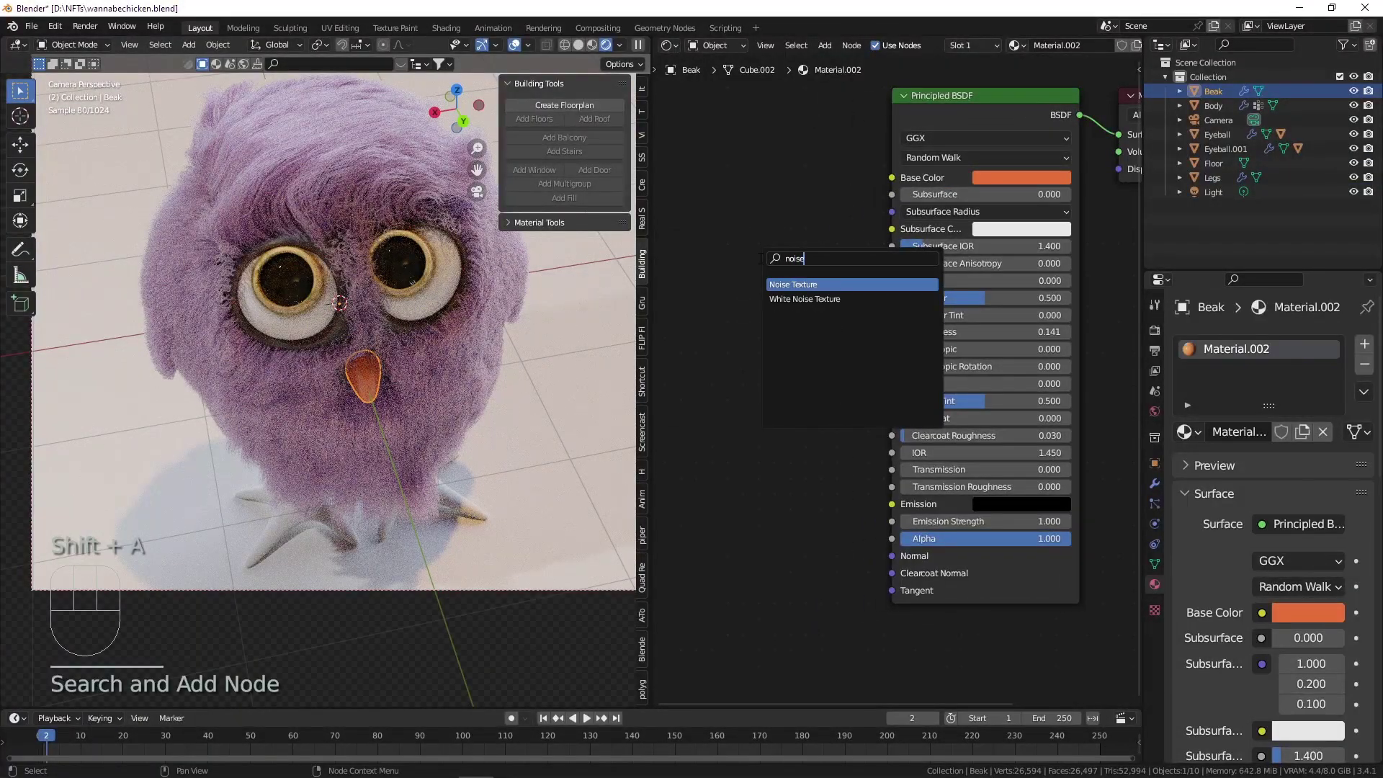
key("Return")
left_click(650, 340)
middle_click_drag(723, 347, 887, 282)
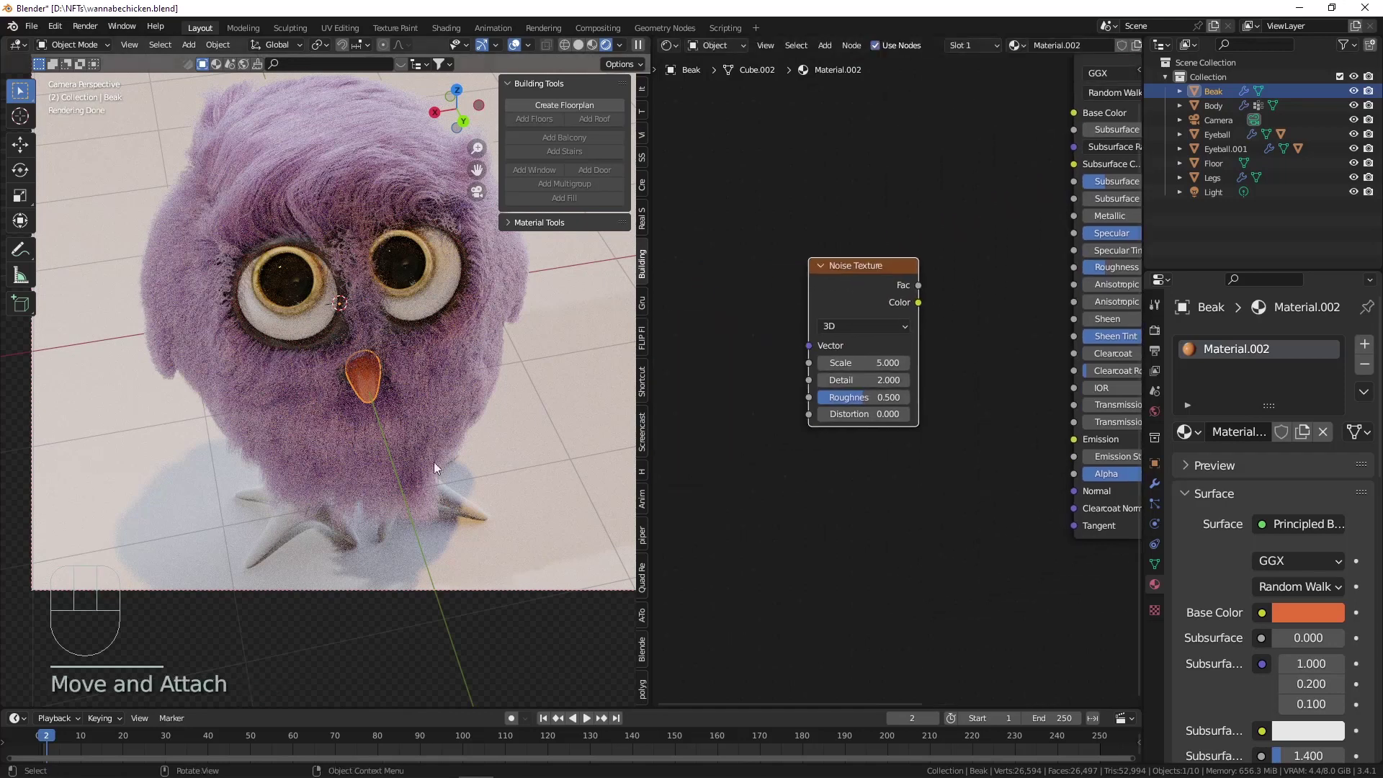
Link the beak's material to the legs so both objects share it, and select the legs.
left_click(271, 544)
left_click(361, 379, "shift")
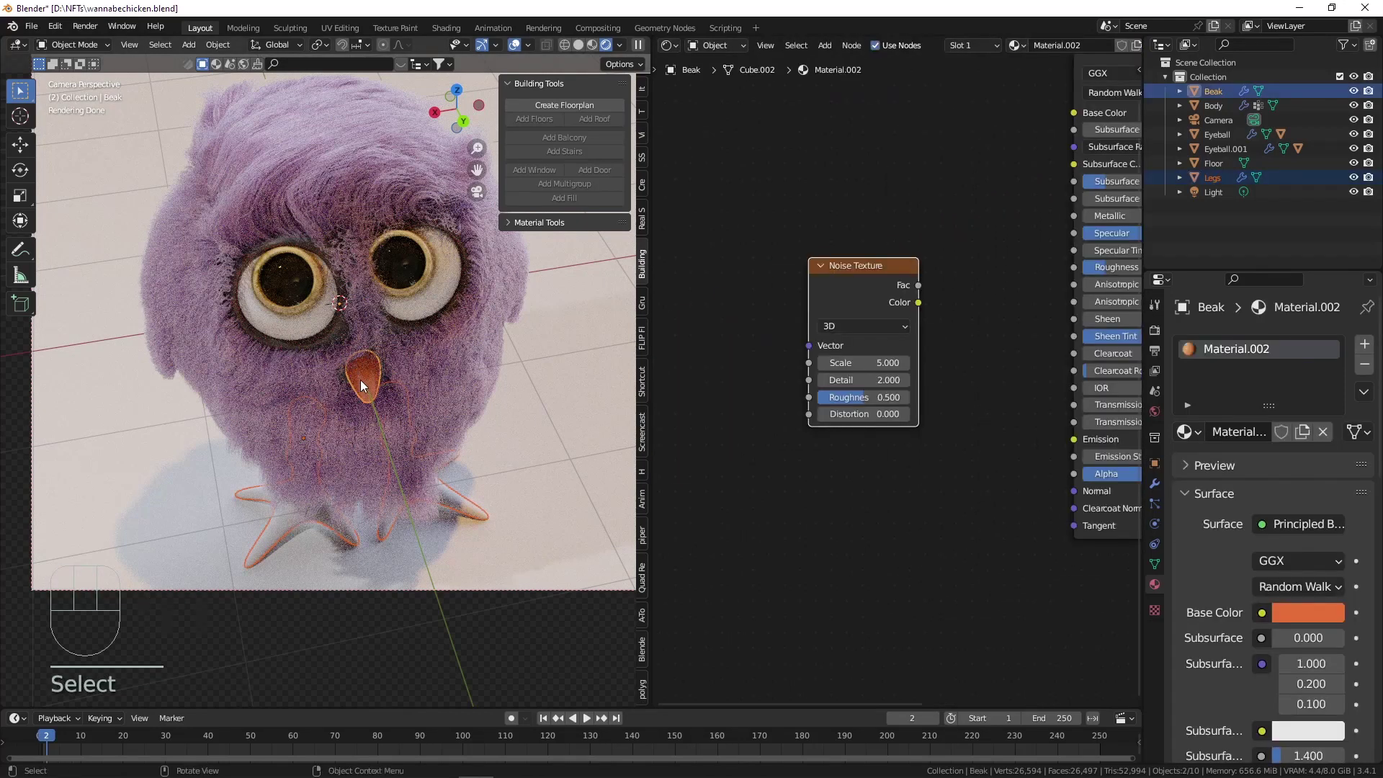
key("ctrl+l")
left_click(320, 421)
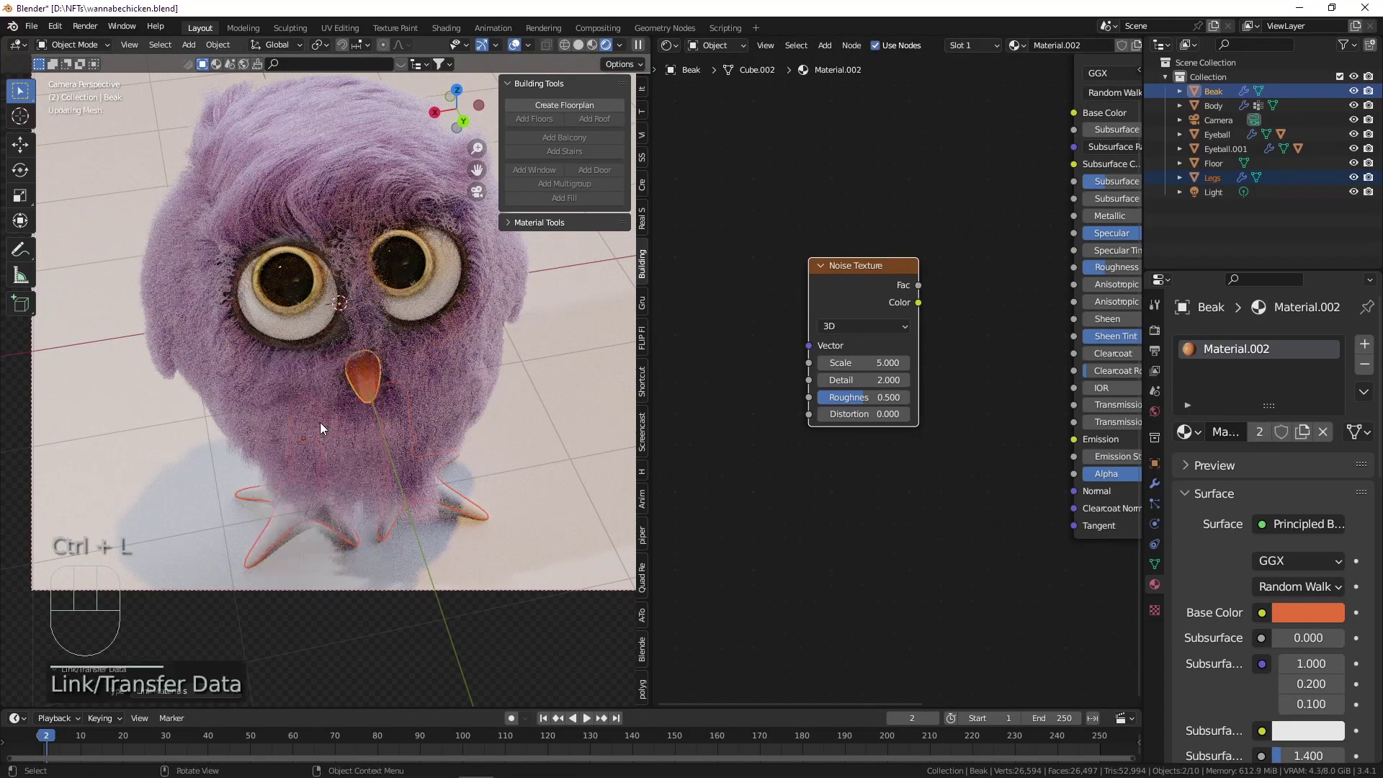
left_click(414, 455)
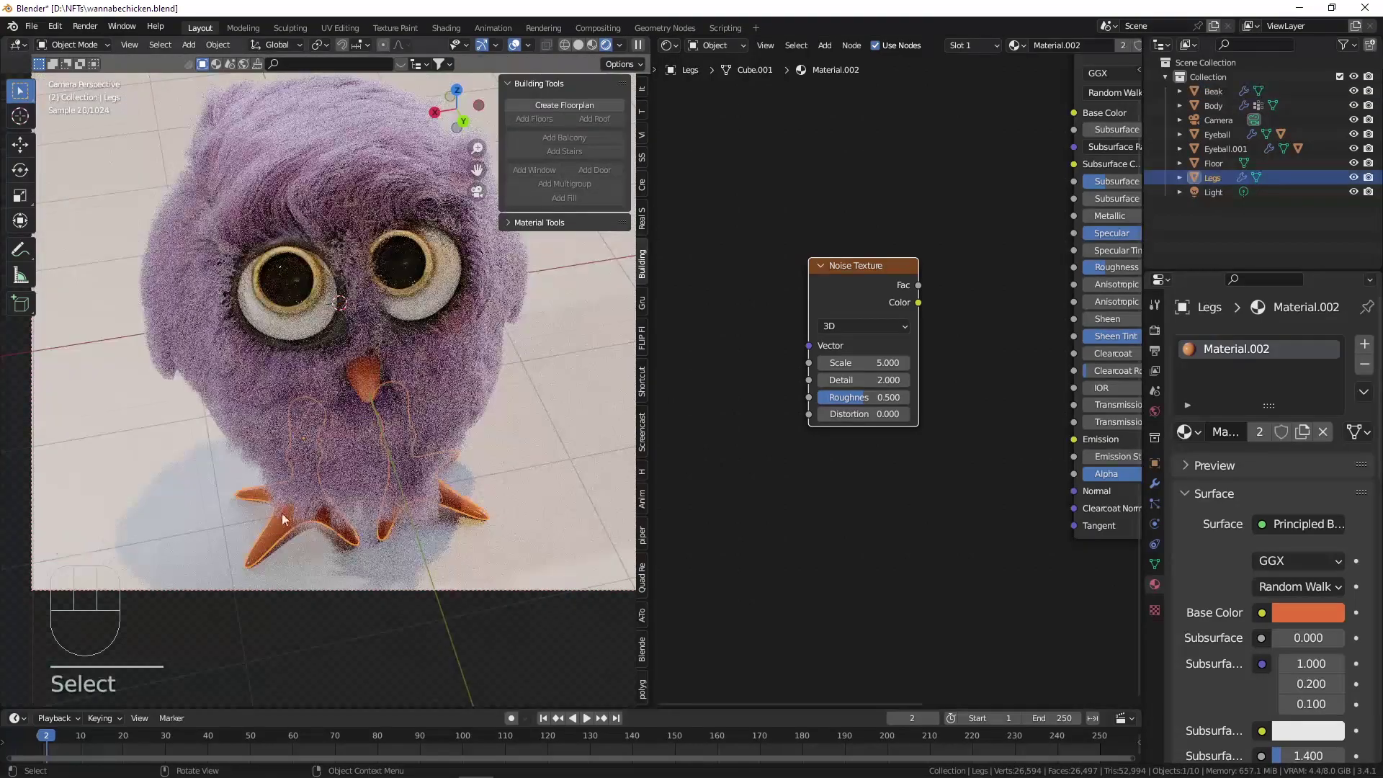
Feed the noise color into the Height of a new Bump node whose output drives the Principled BSDF's Normal.
scroll(305, 516, "up", 3)
middle_click_drag(874, 359, 774, 327)
scroll(828, 317, "down", 1)
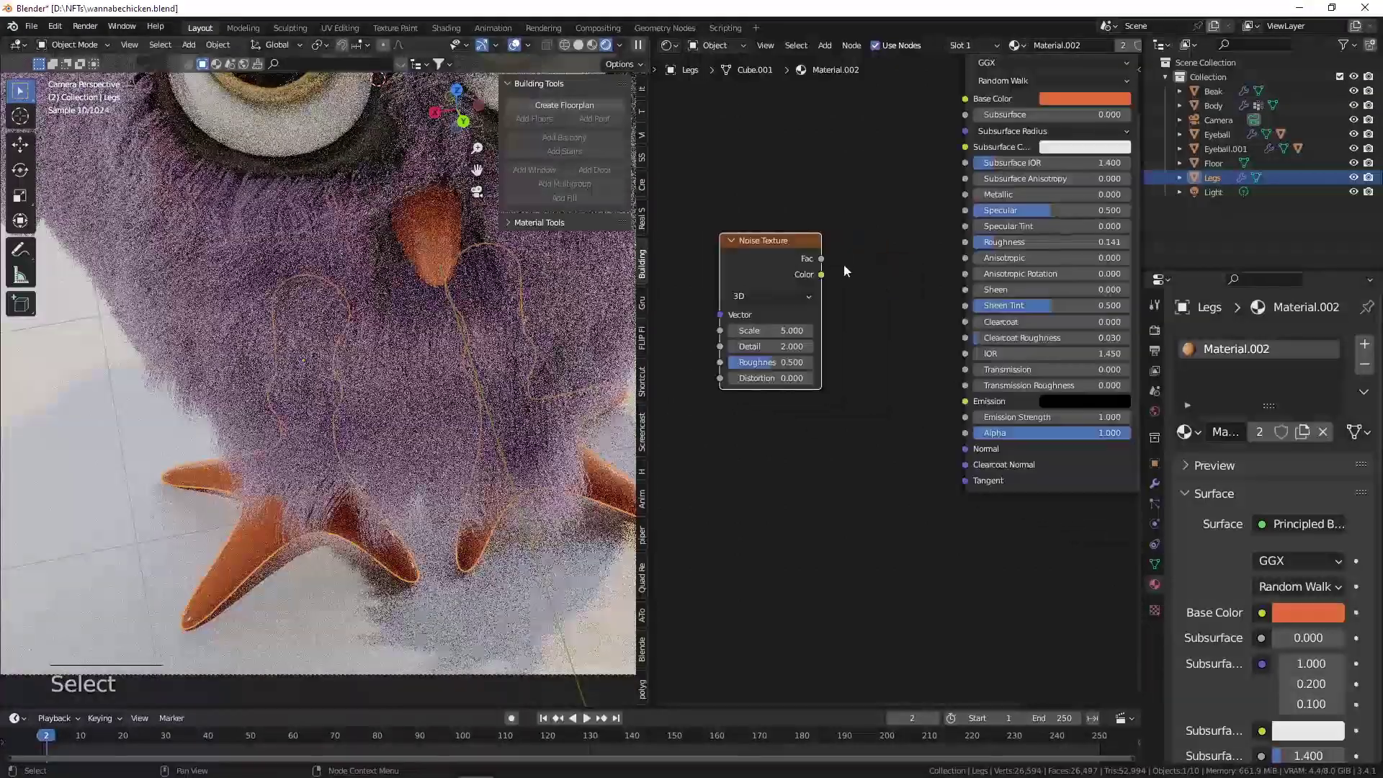
left_click_drag(822, 274, 966, 448)
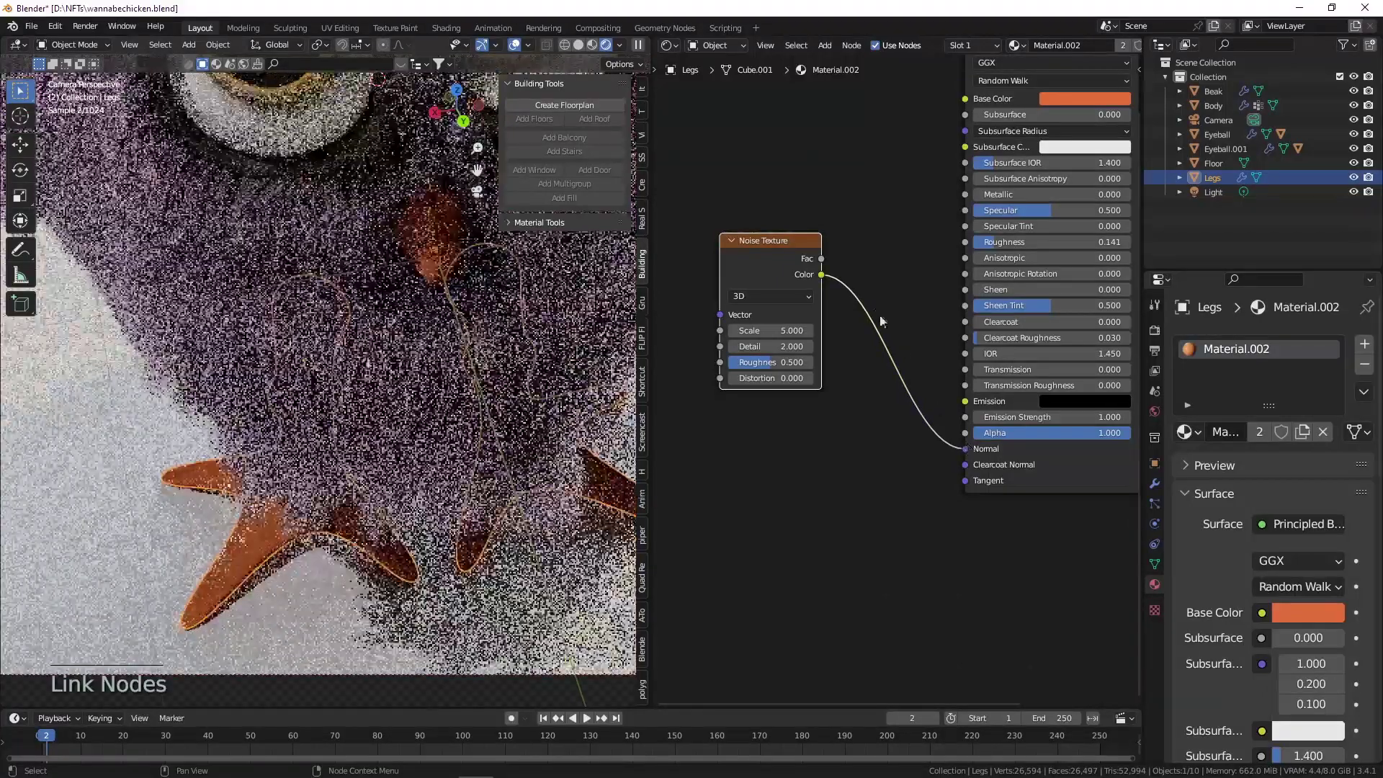
key("shift+a")
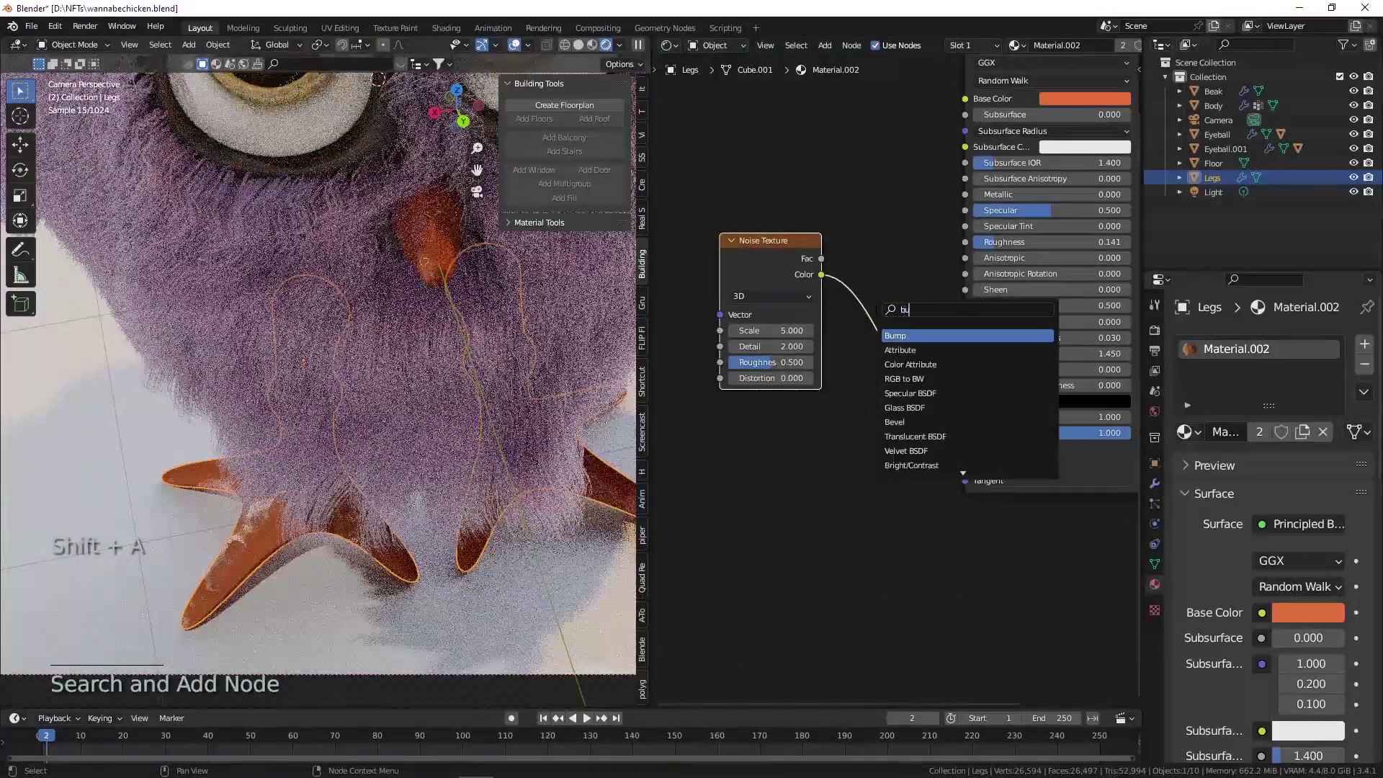
key("Return")
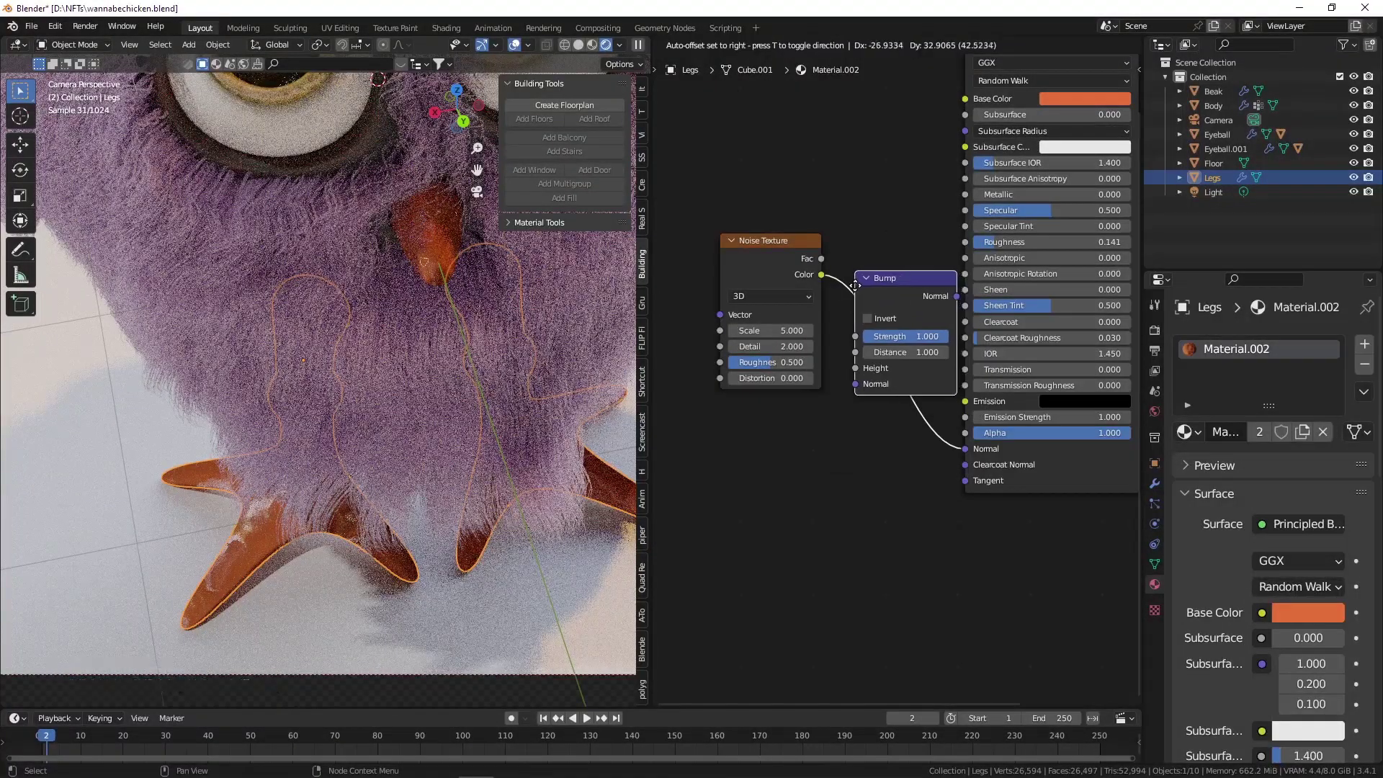
left_click(878, 282)
scroll(877, 387, "up", 2)
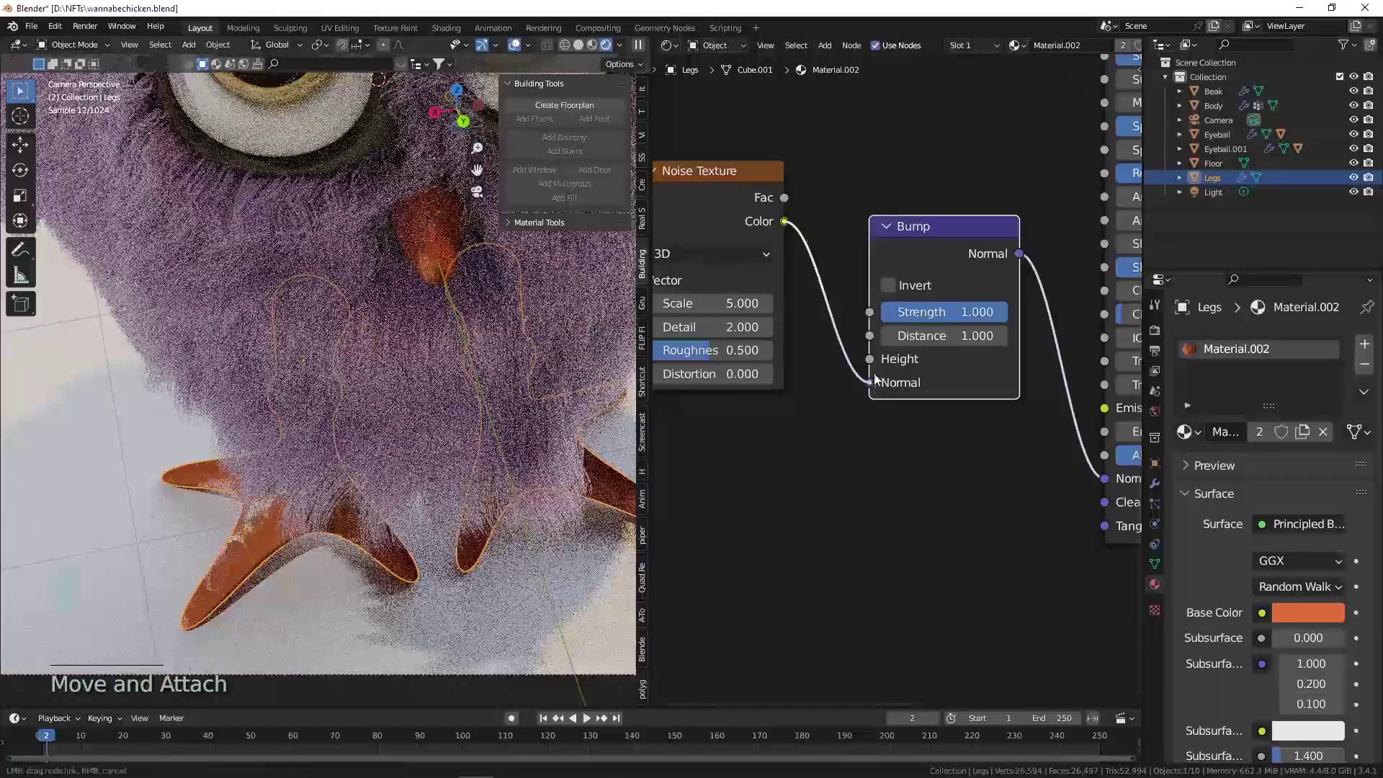
left_click_drag(872, 382, 870, 359)
Set the noise scale to 33.800 and the bump strength to 0.175, and save the file.
middle_click_drag(771, 362, 945, 371)
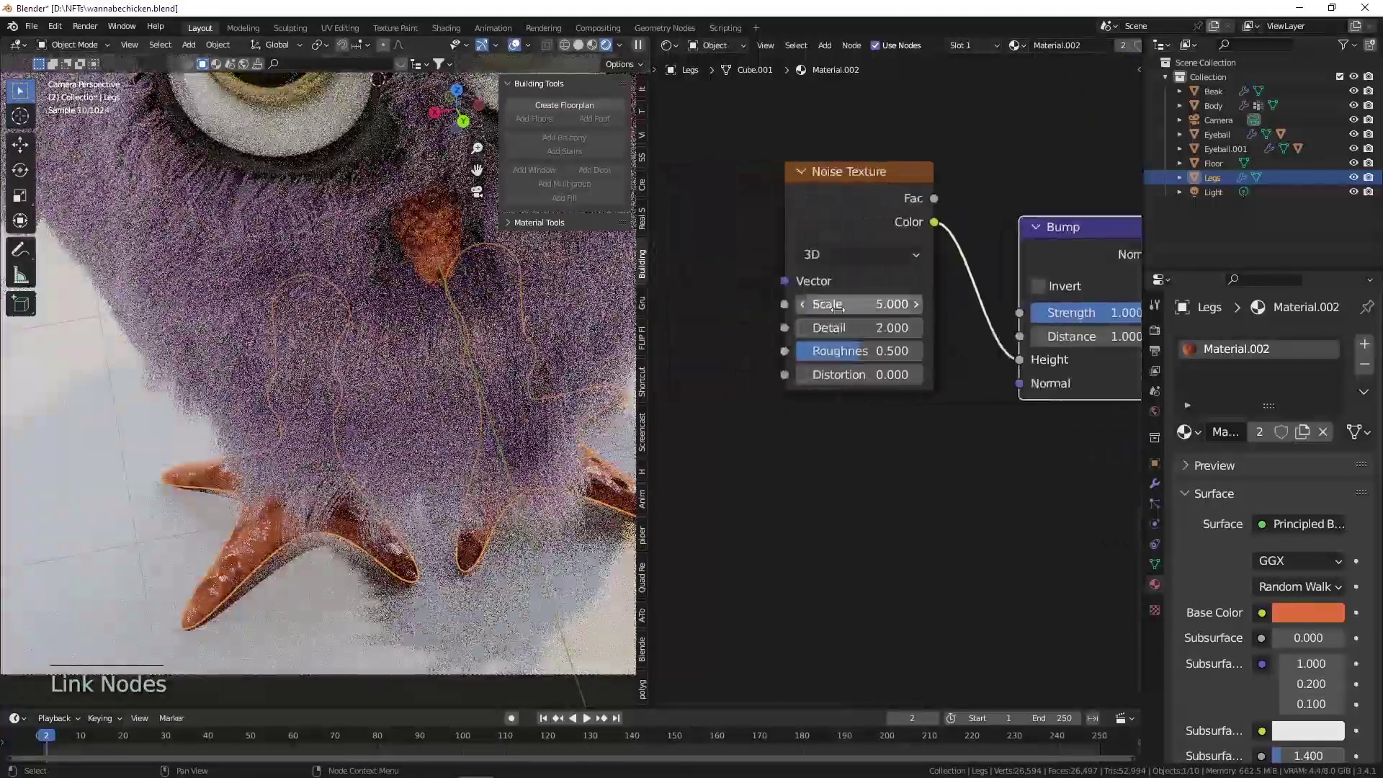
left_click_drag(857, 304, 951, 303)
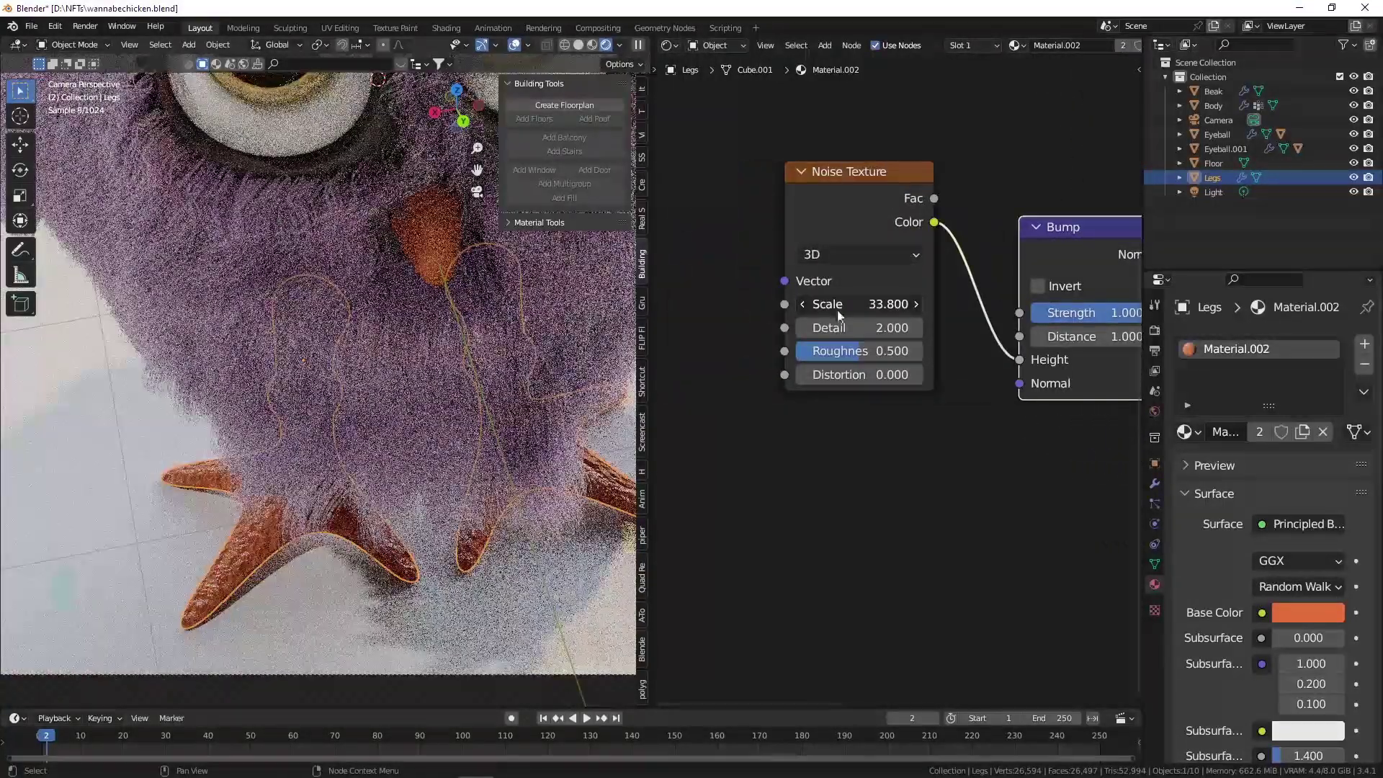
scroll(1015, 301, "up", 2)
left_click_drag(1016, 315, 871, 315)
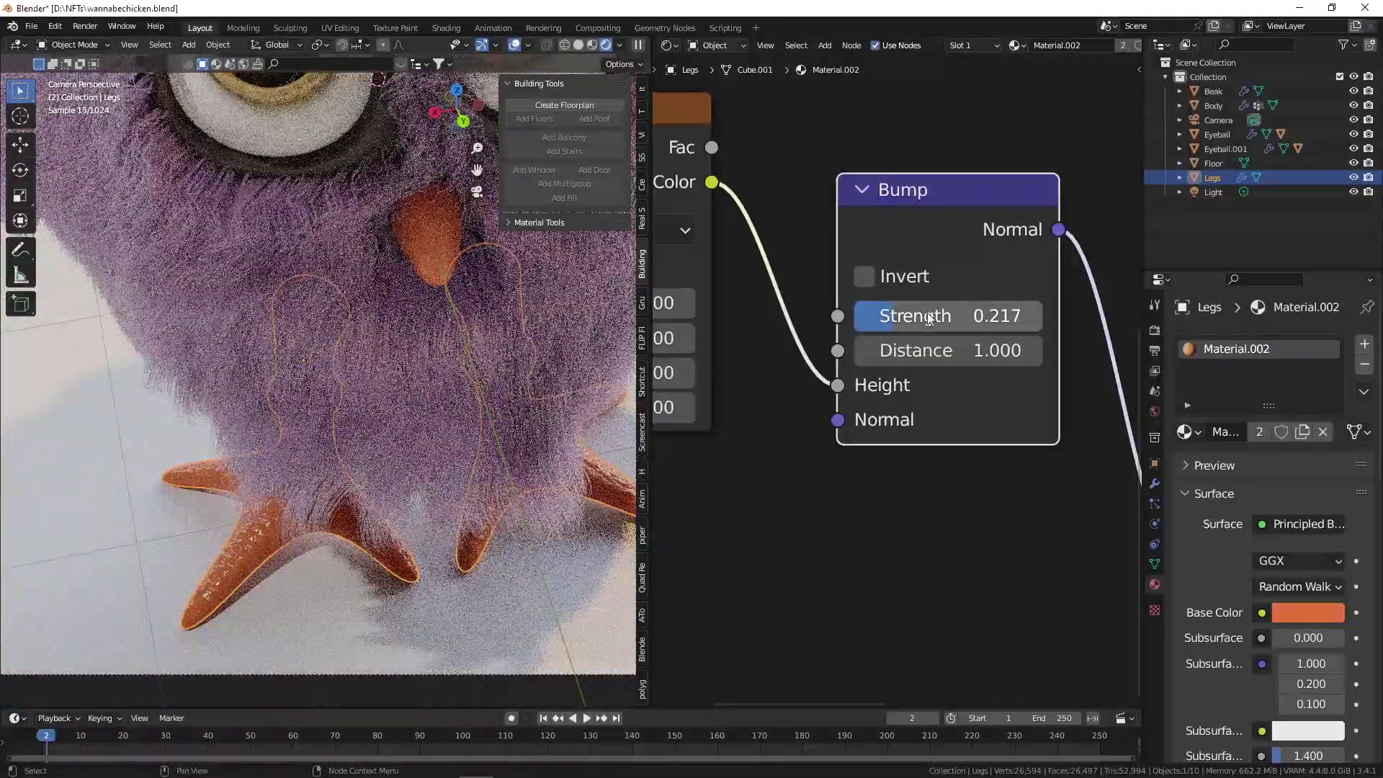
left_click_drag(870, 316, 864, 316)
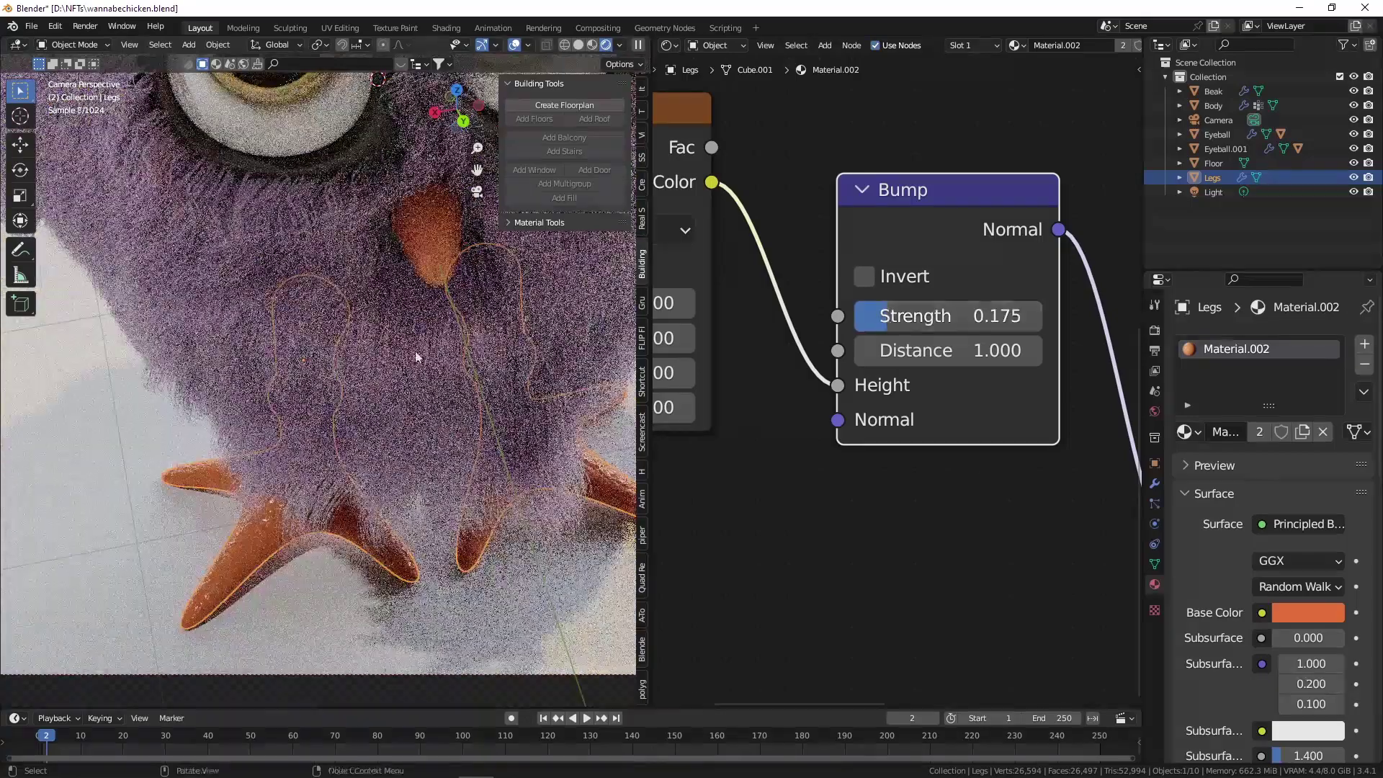
scroll(421, 288, "down", 3)
scroll(421, 288, "up", 6)
key("ctrl+s")
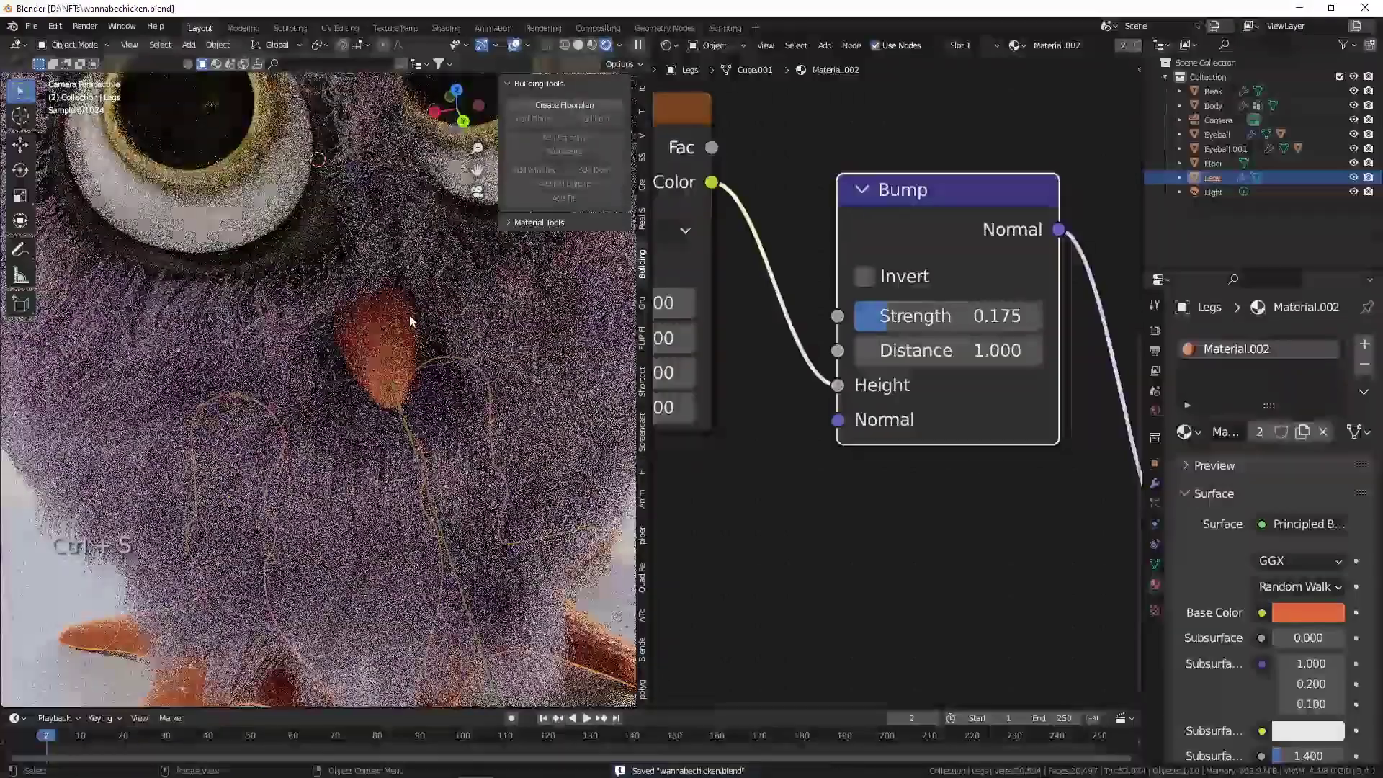
Select the floor, widen the 3D viewport and frame the whole bird in the camera view.
scroll(411, 319, "down", 6)
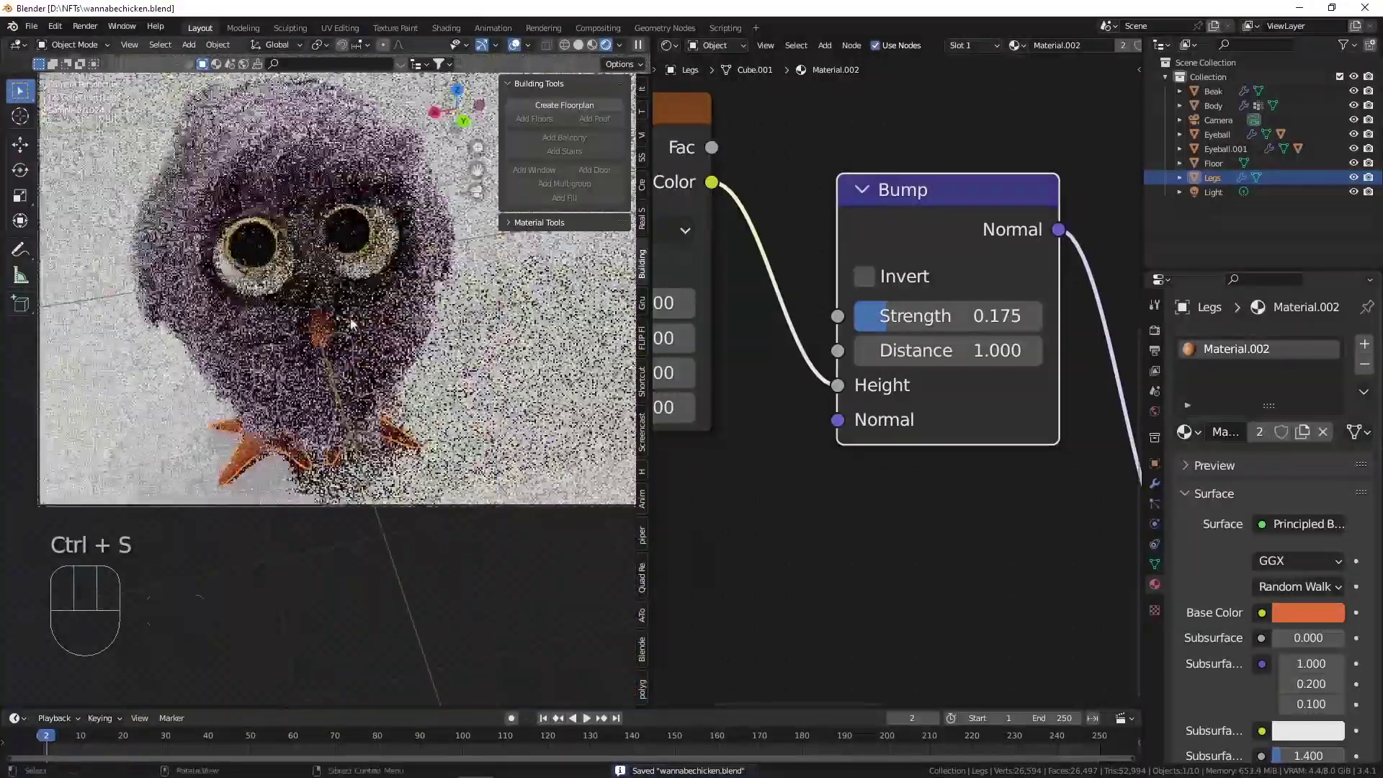
left_click(399, 581)
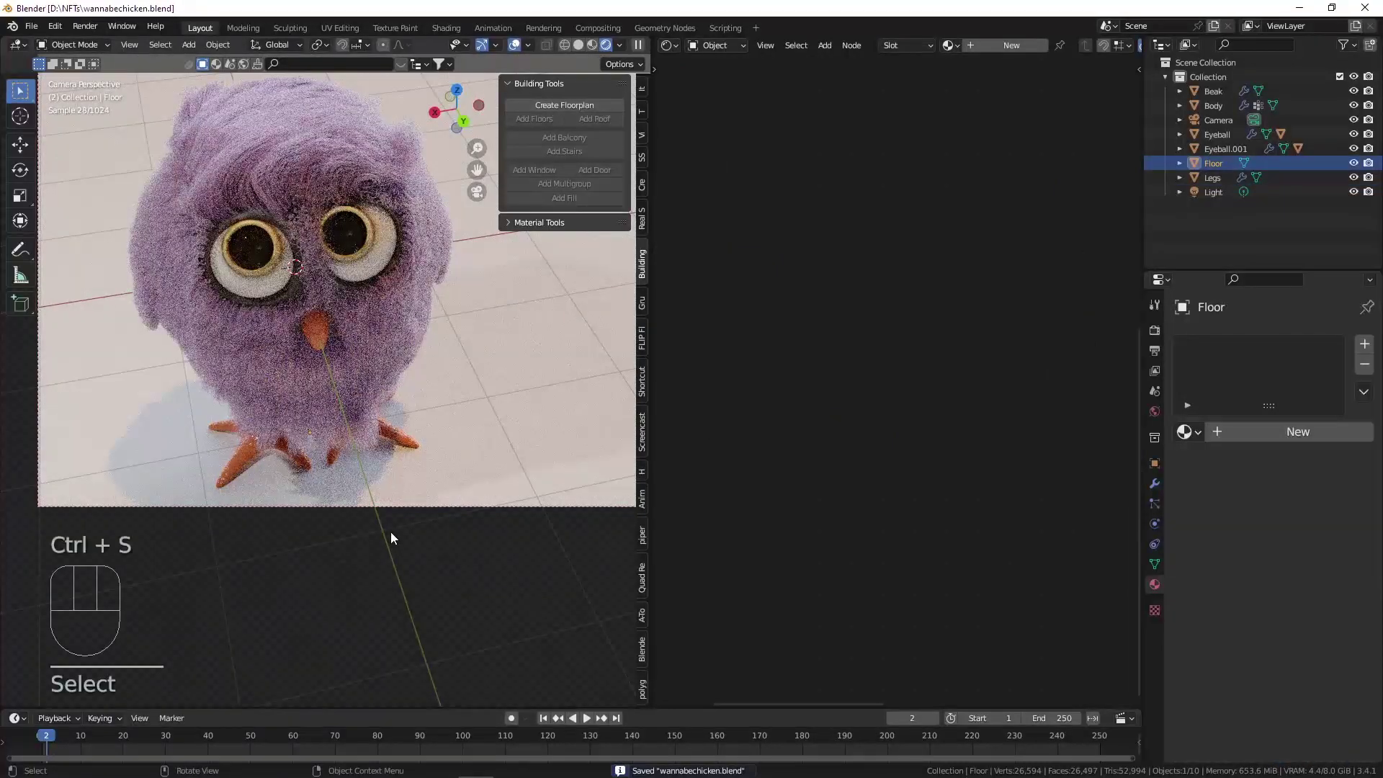
scroll(390, 527, "down", 1)
middle_click_drag(350, 364, 335, 417, "shift")
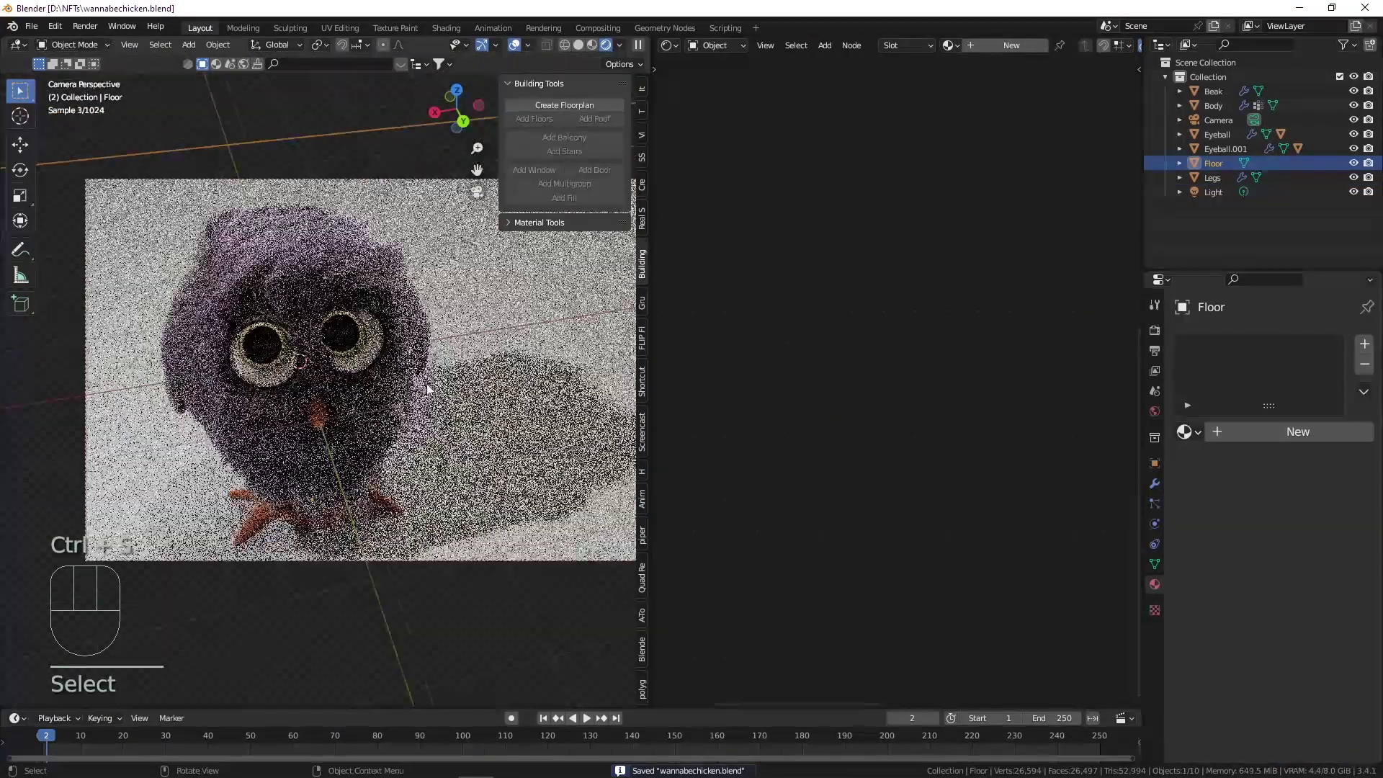
scroll(497, 382, "down", 1)
middle_click_drag(512, 380, 393, 369, "shift")
left_click_drag(650, 337, 711, 336)
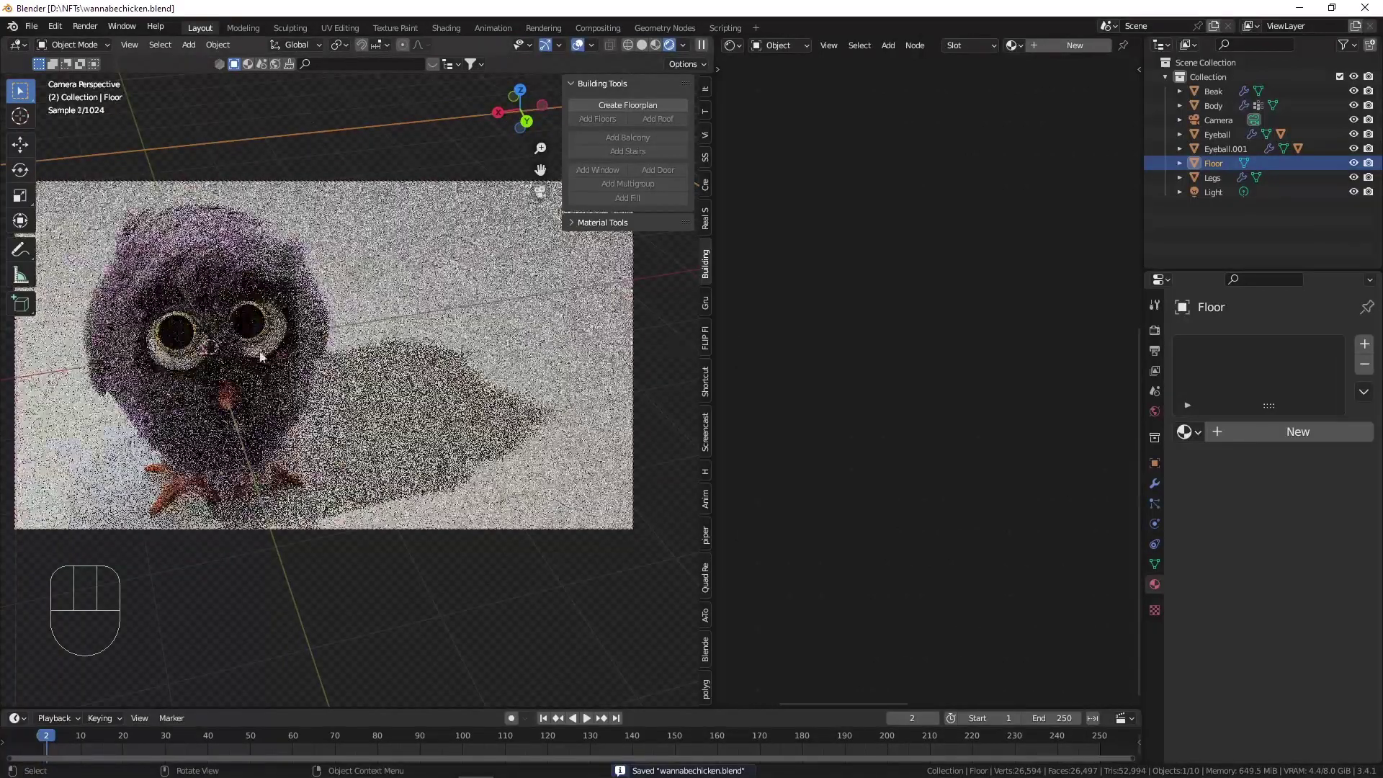
middle_click_drag(243, 348, 357, 339, "shift")
Select the bird's body and bring up the Principled Hair BSDF node of its Hairs material.
left_click(304, 244)
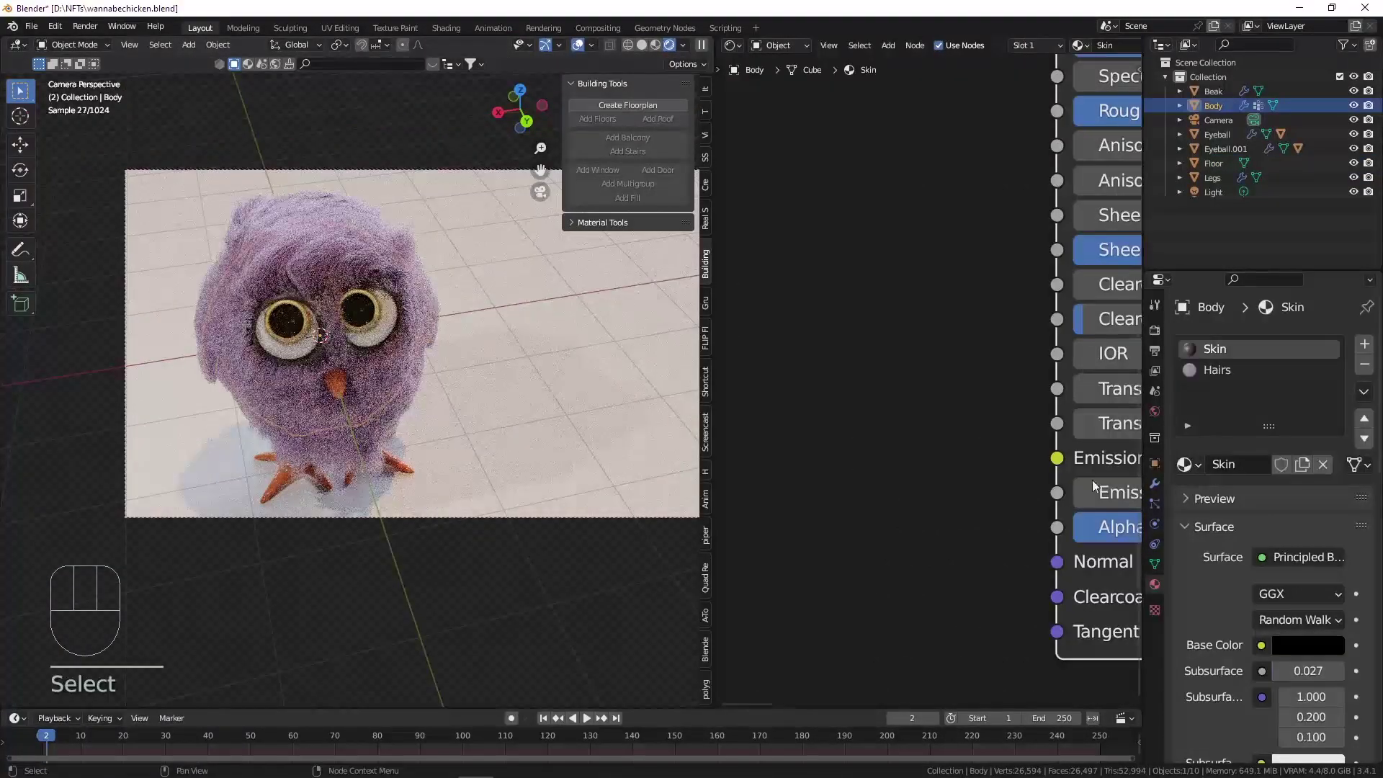
left_click(1228, 371)
scroll(925, 303, "down", 4)
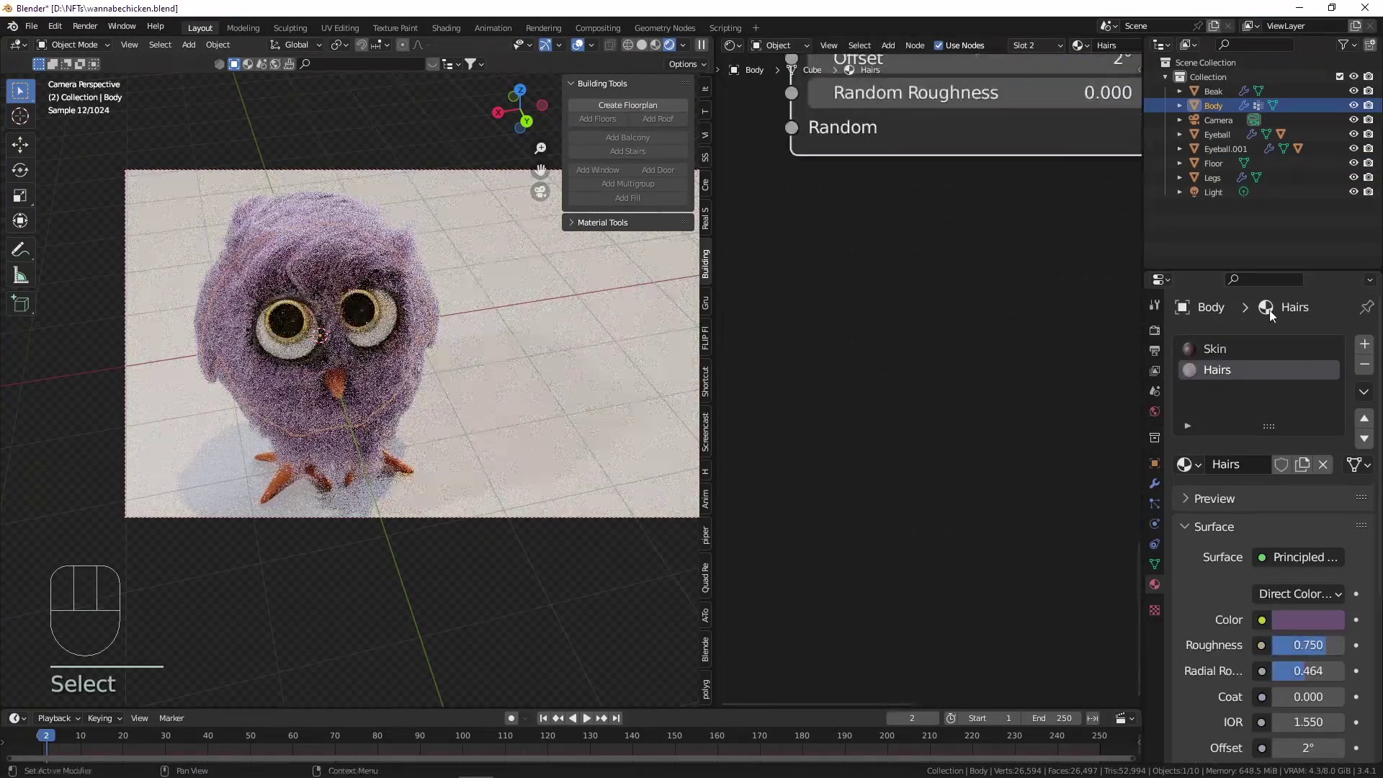
middle_click_drag(931, 292, 891, 535)
scroll(918, 395, "up", 3)
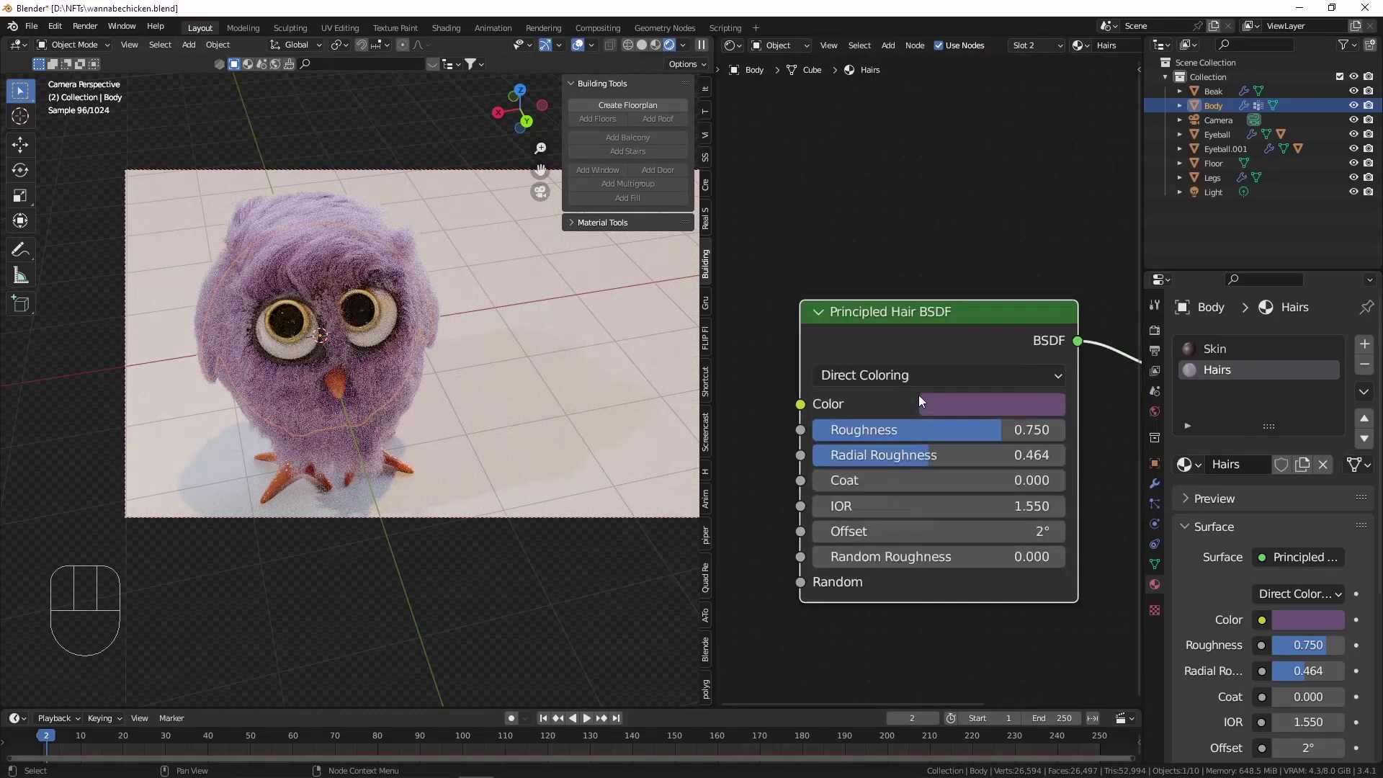
Try a muted blue-gray and a black with value 0.000 as the Hairs material's color.
left_click(936, 403)
mouse_move(1084, 149)
left_mouse_down()
mouse_move(1082, 131)
mouse_move(1018, 128)
left_mouse_up()
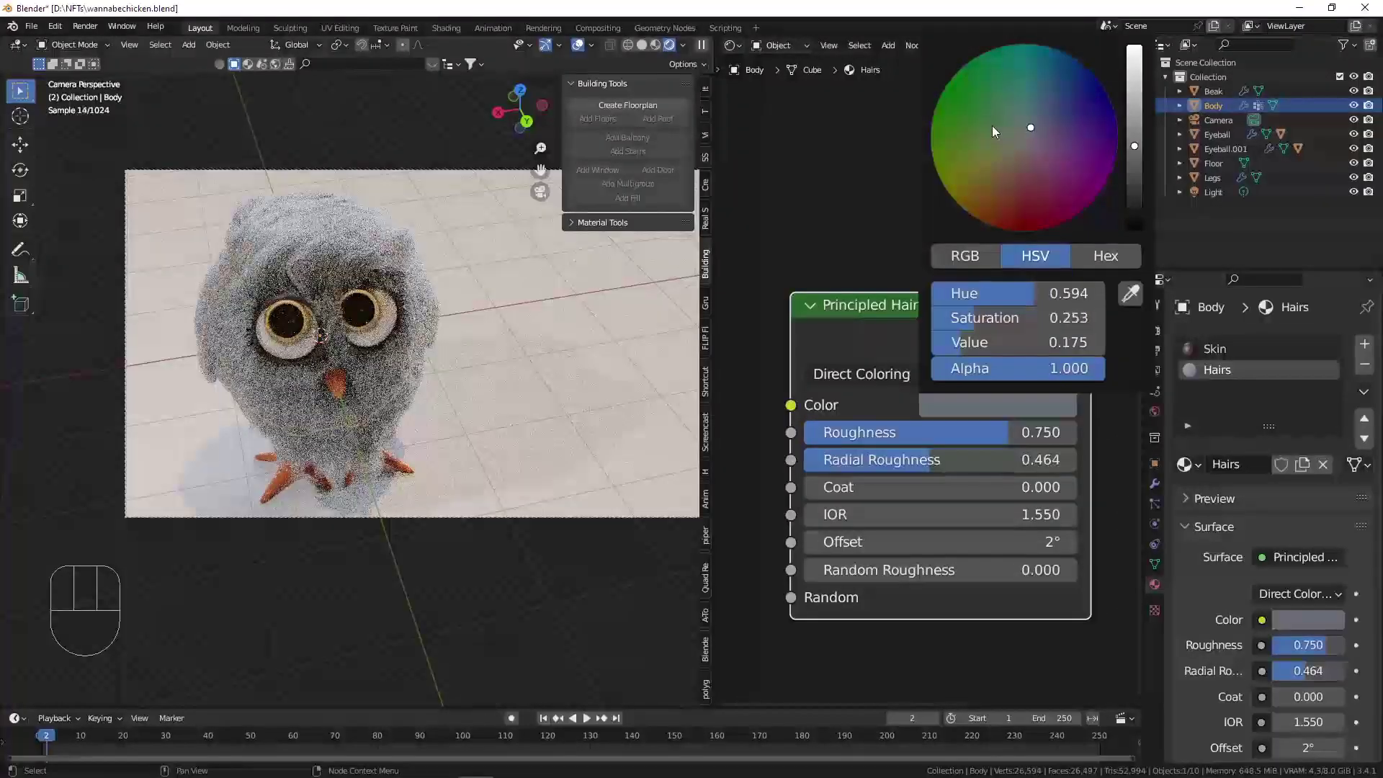
left_click_drag(1135, 148, 1134, 230)
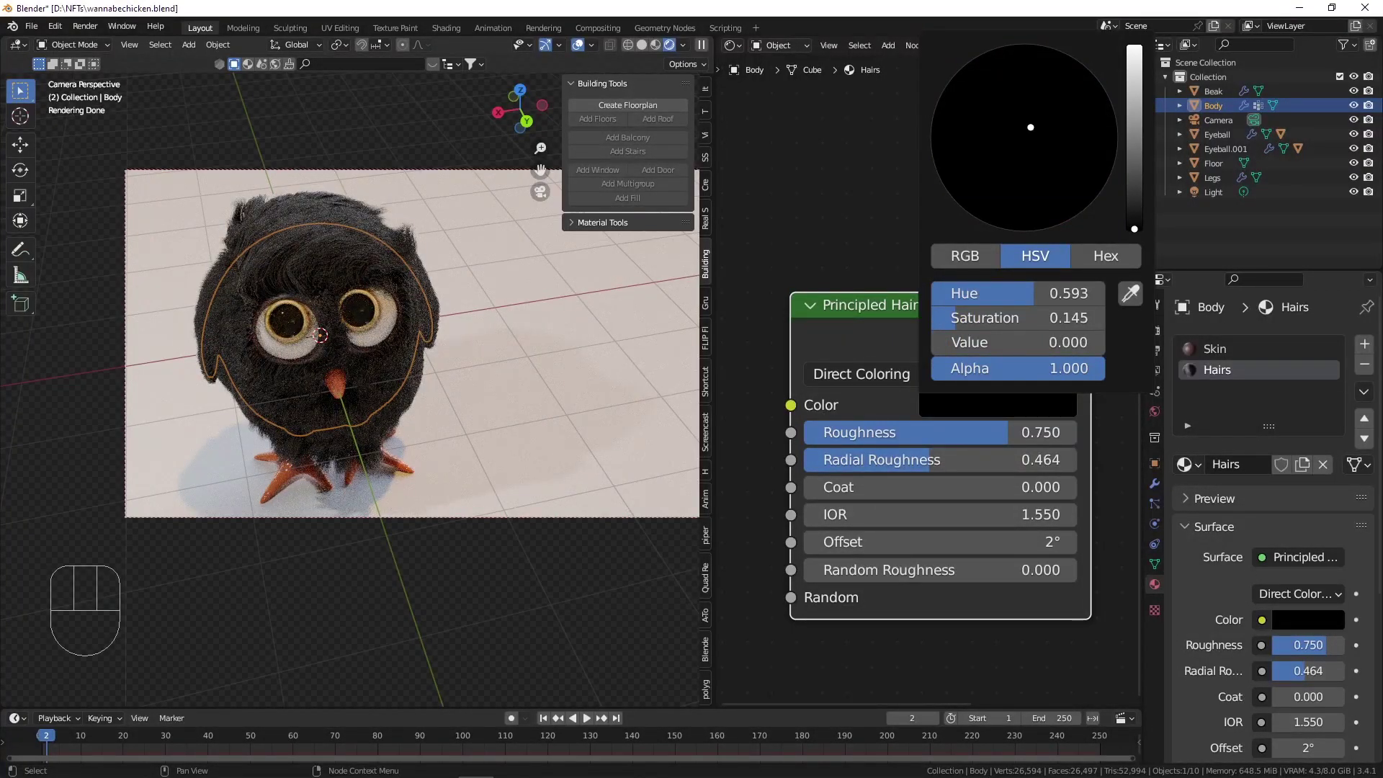
Color the Hairs material blue with value 0.346, and set its roughness to 0.727 and radial roughness to 0.209.
left_click_drag(1135, 230, 1135, 113)
left_click(1037, 88)
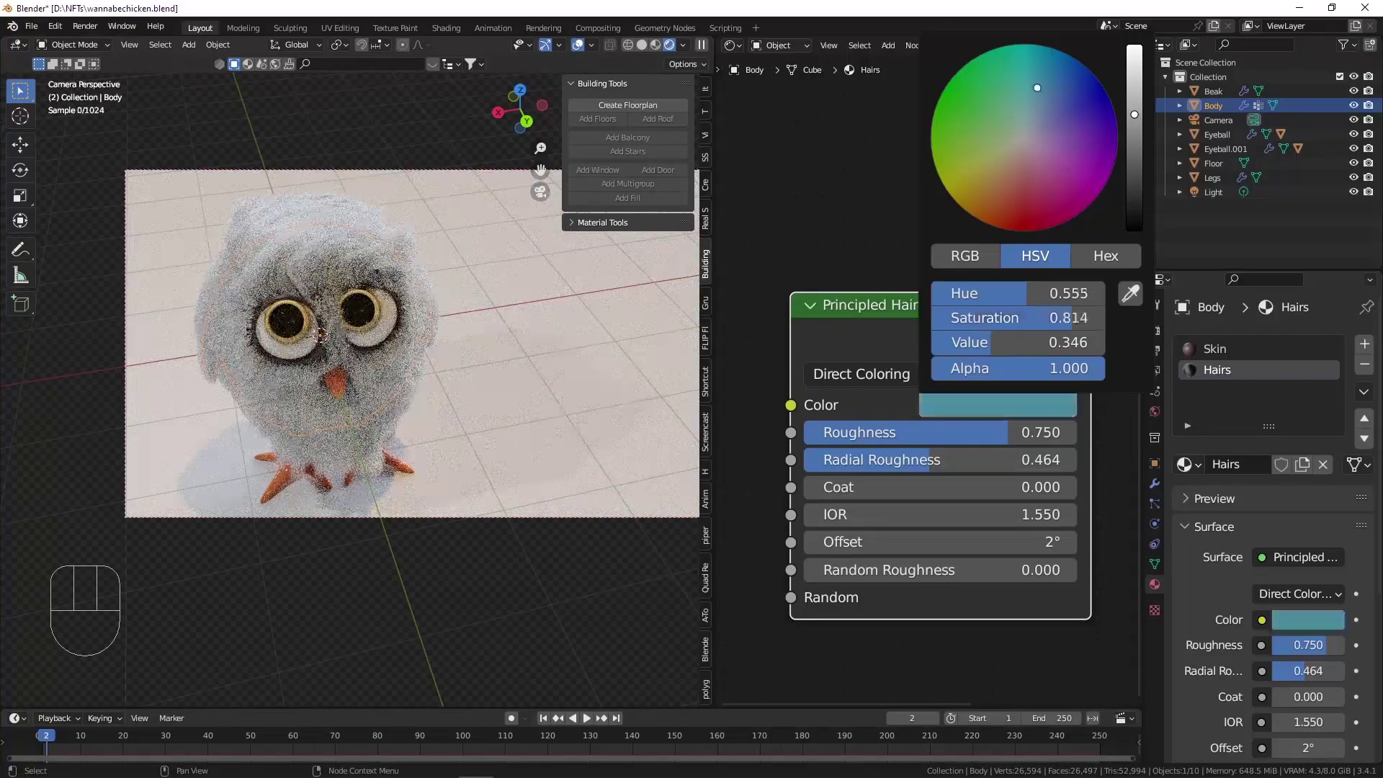
left_click_drag(1038, 88, 1056, 84)
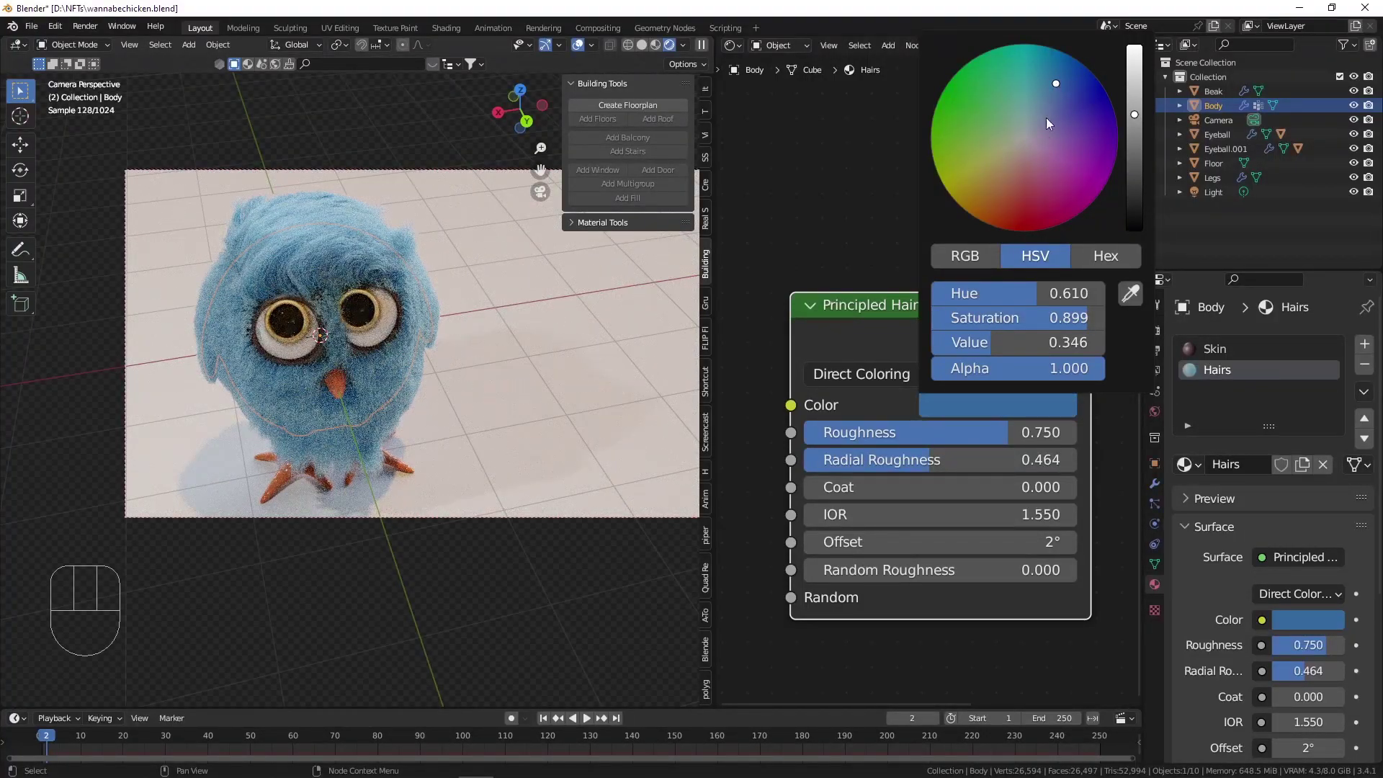
mouse_move(1030, 180)
left_mouse_down()
mouse_move(1025, 198)
mouse_move(1053, 205)
mouse_move(988, 171)
mouse_move(967, 194)
mouse_move(978, 101)
left_mouse_up()
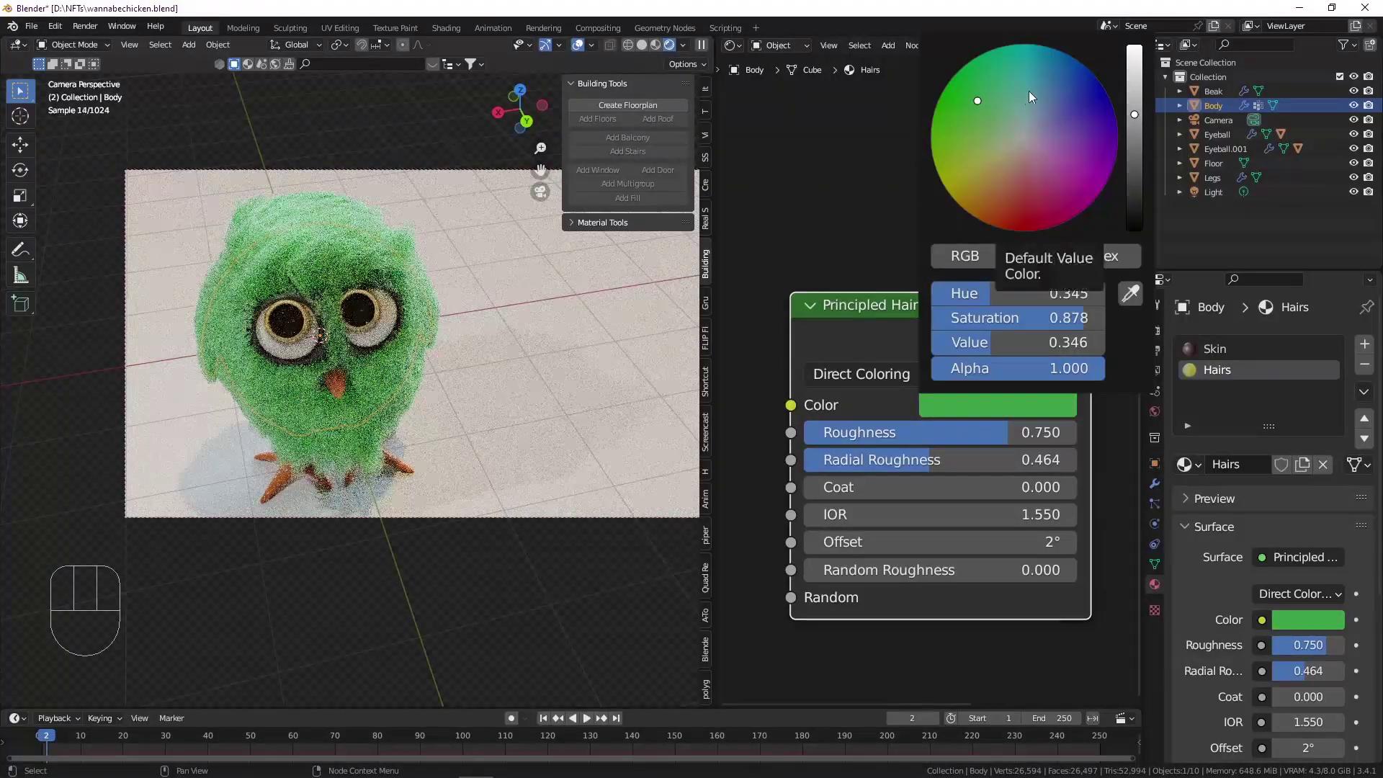
left_click(1054, 65)
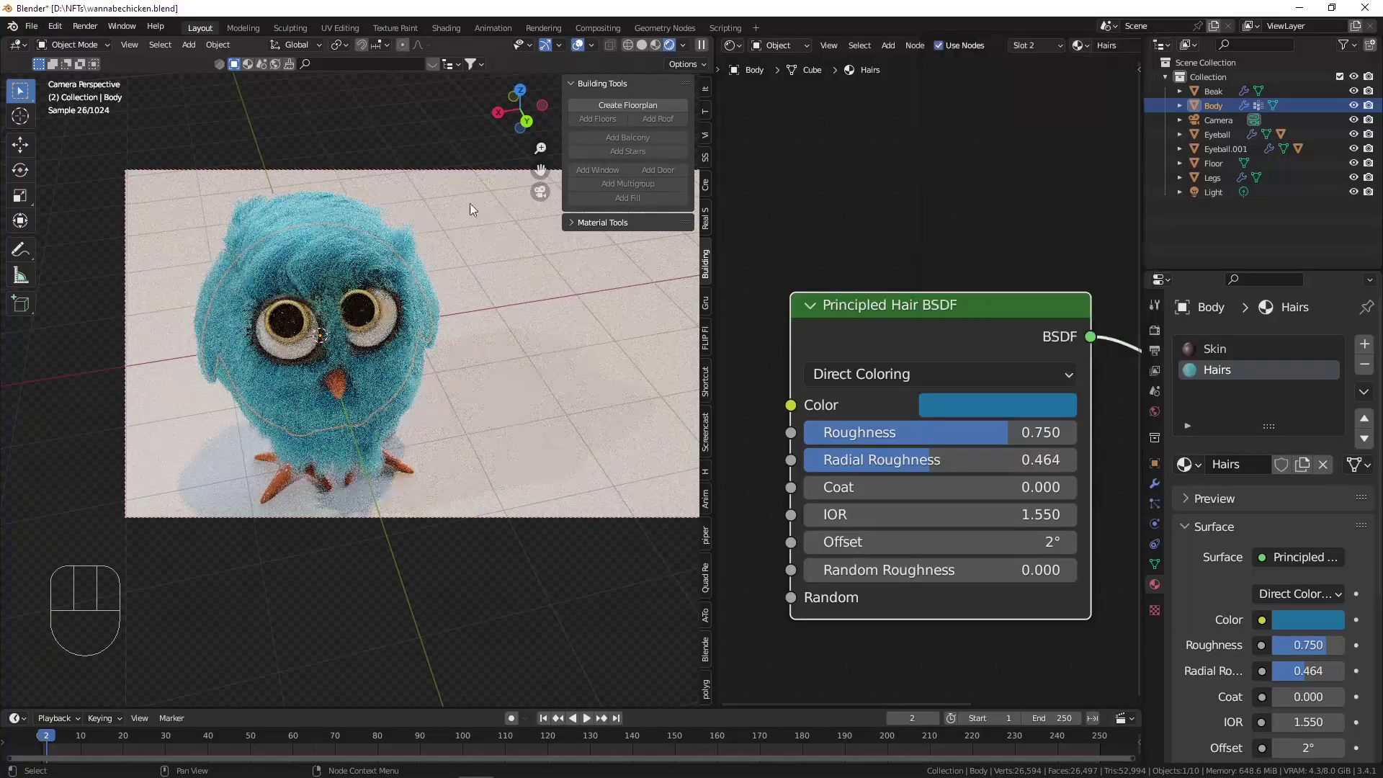
scroll(910, 461, "up", 2)
left_click_drag(911, 461, 842, 423)
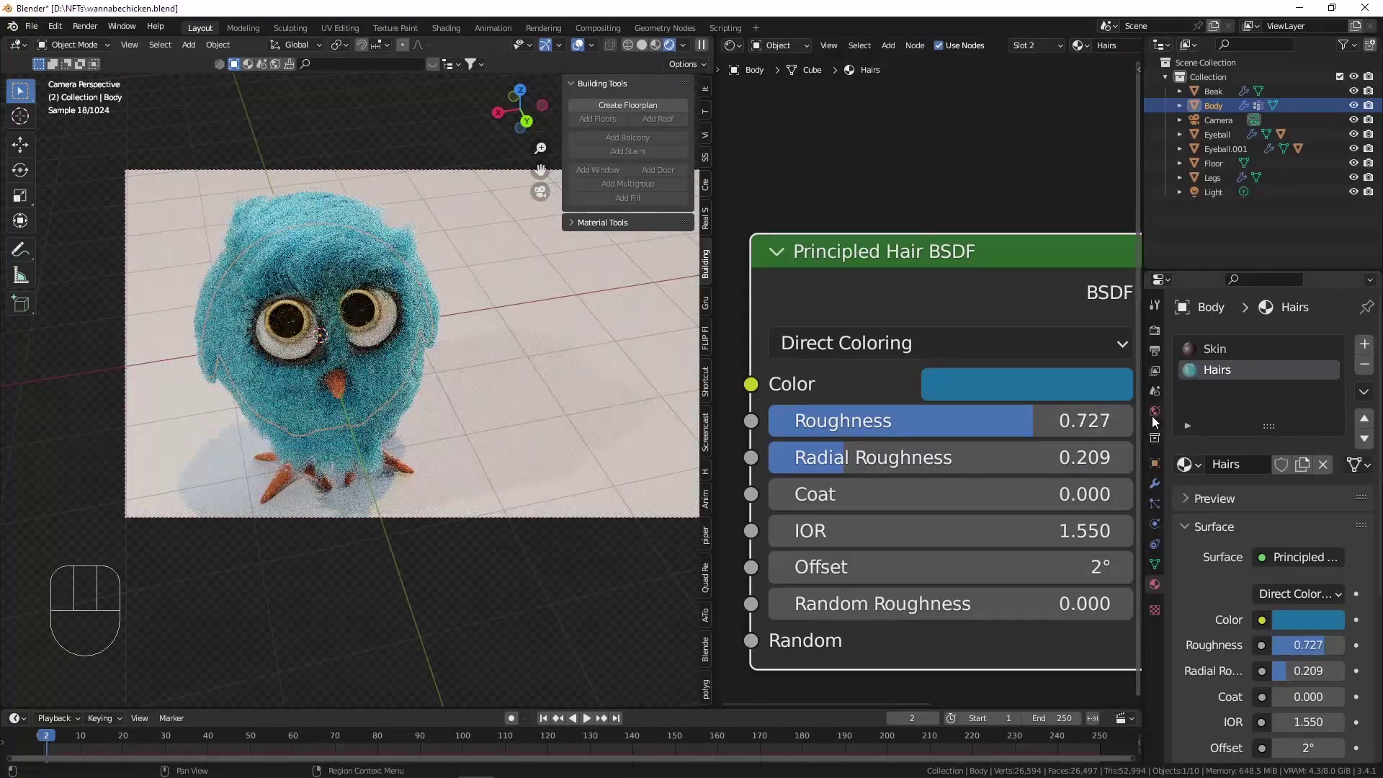
Show the World's shader nodes and set the environment Mapping node's Z rotation to 623°.
left_click(1153, 415)
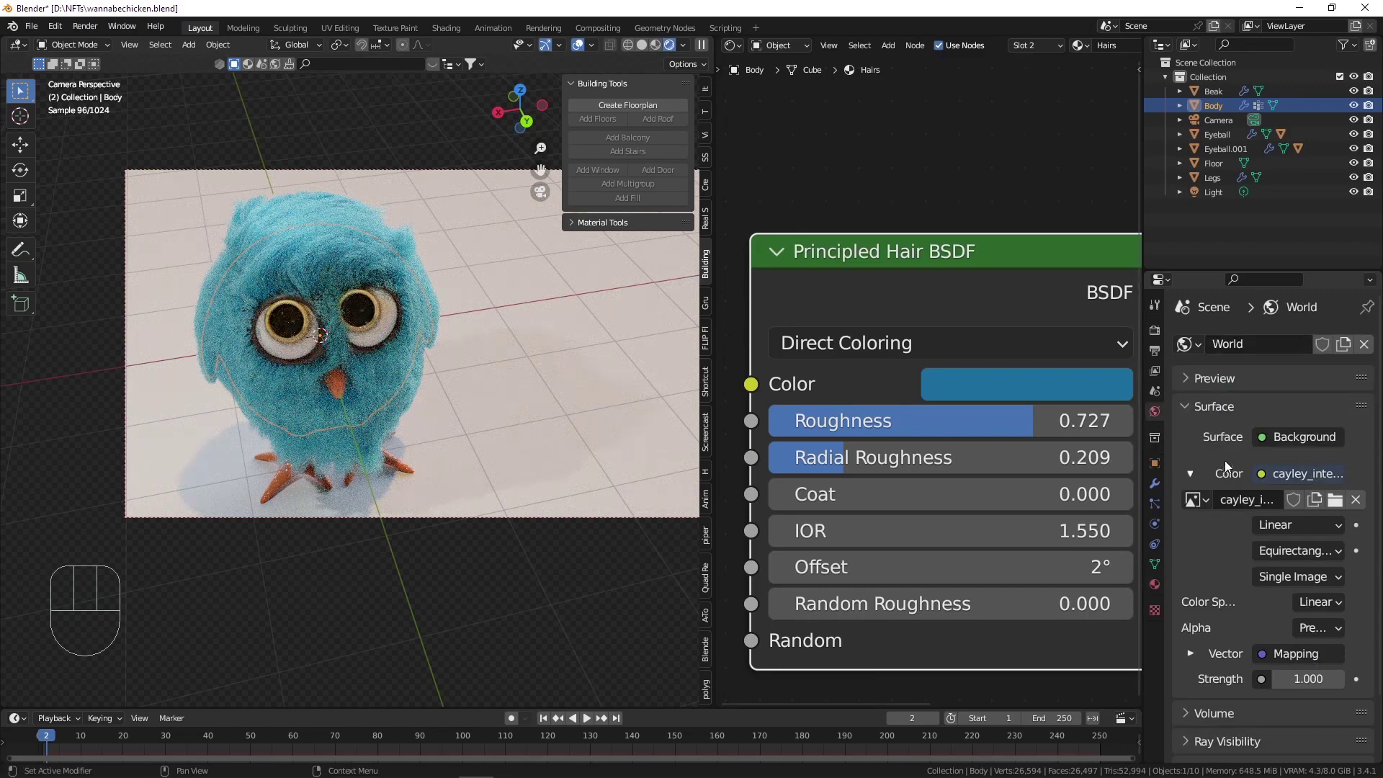
left_click(771, 45)
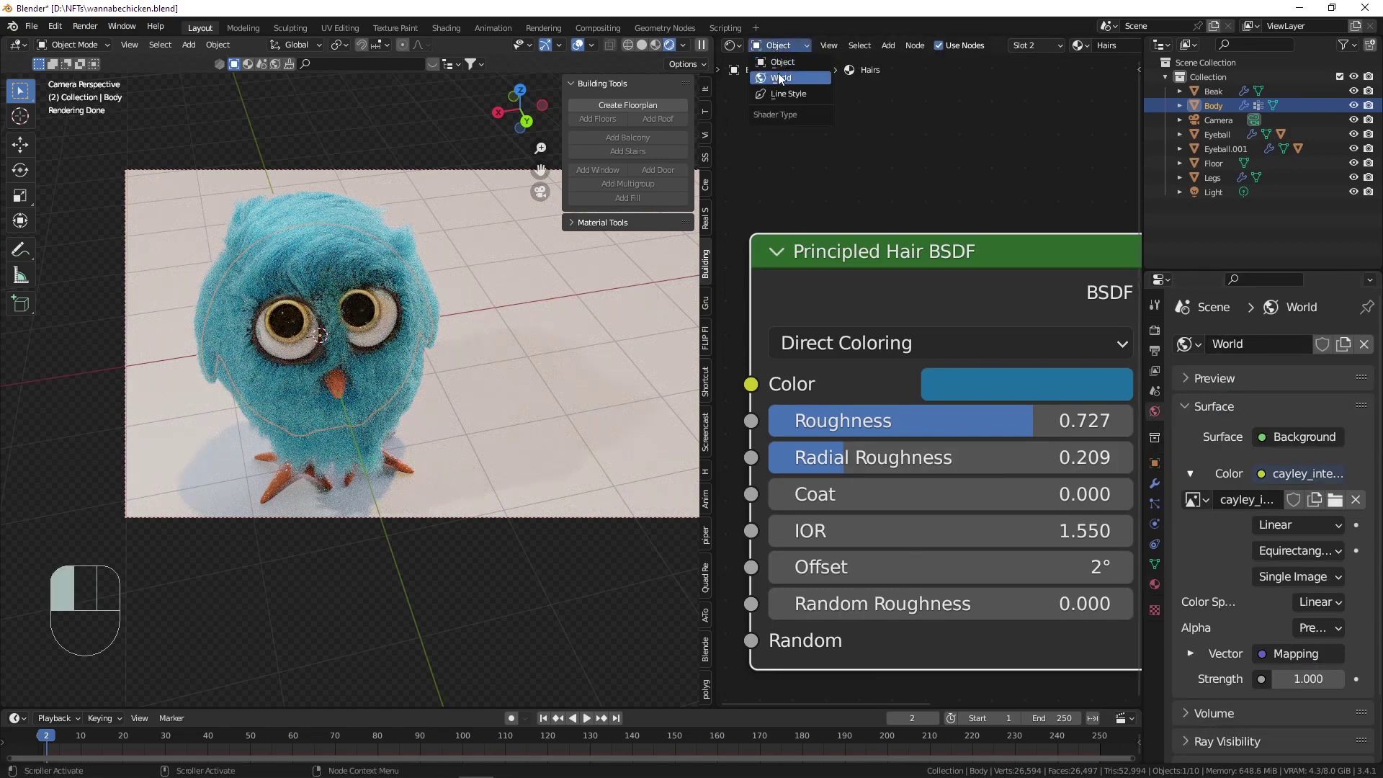
left_click(781, 77)
scroll(815, 353, "down", 7)
middle_click_drag(815, 360, 1168, 248)
middle_click_drag(954, 306, 1108, 238)
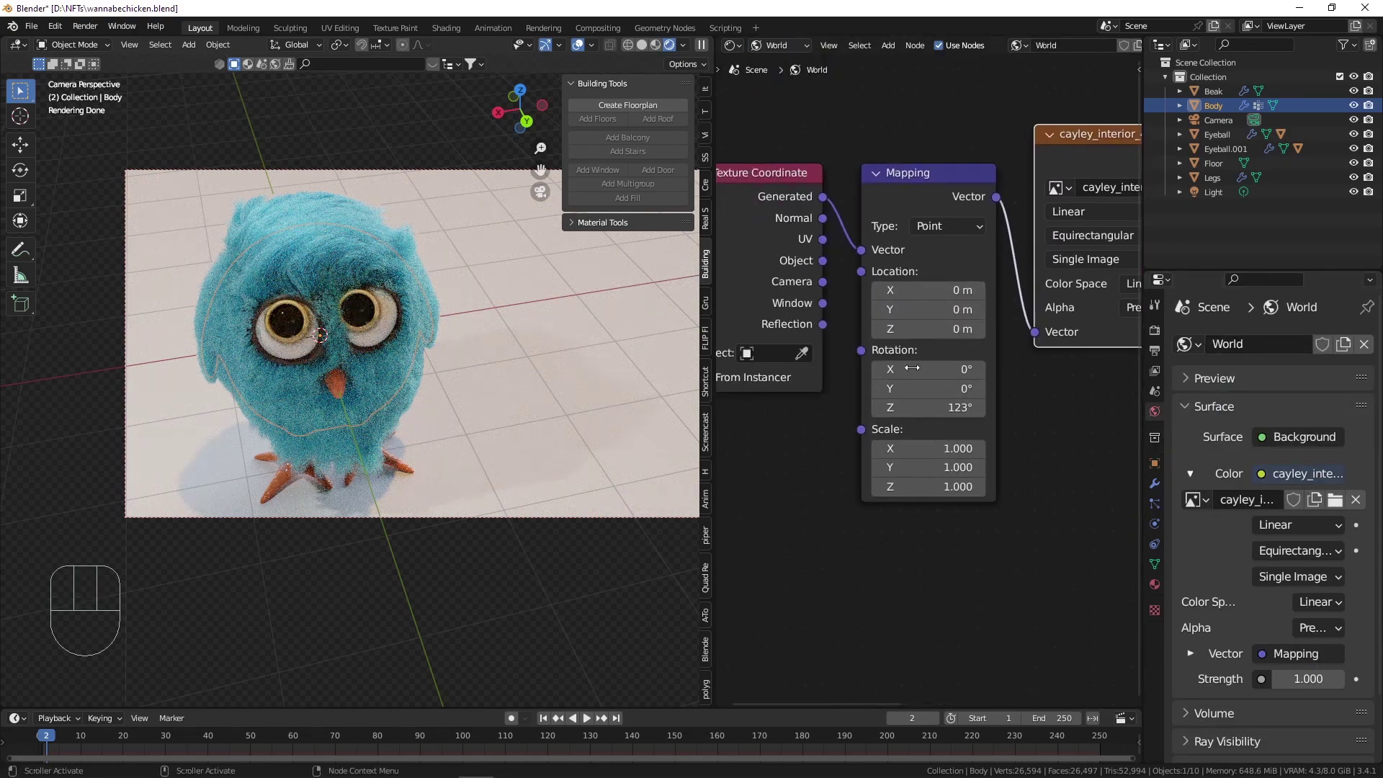
scroll(912, 399, "up", 5)
left_click_drag(936, 407, 1253, 406)
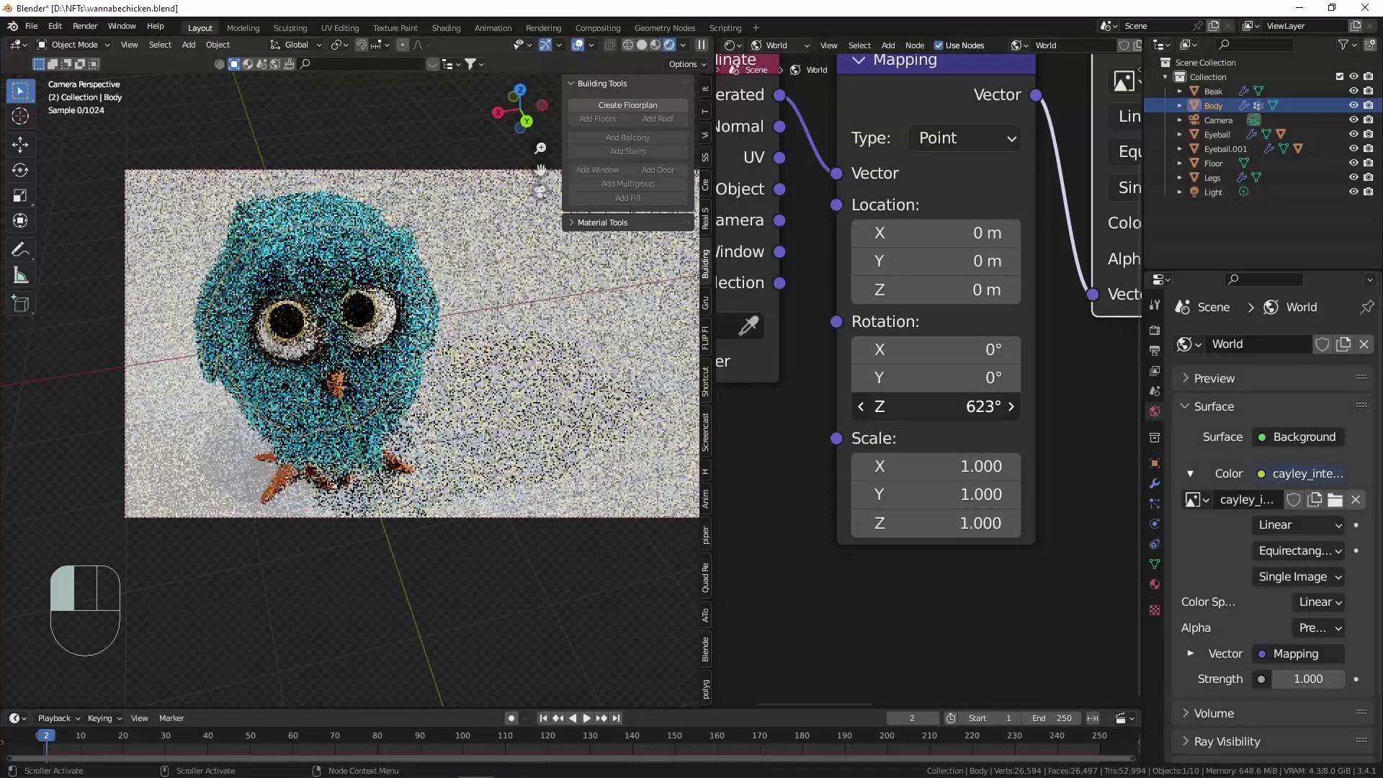
Try whipple_creek_gazebo_4k.hdr as the world's environment image, with the Mapping node's Z rotation at 1052°.
left_click(1336, 501)
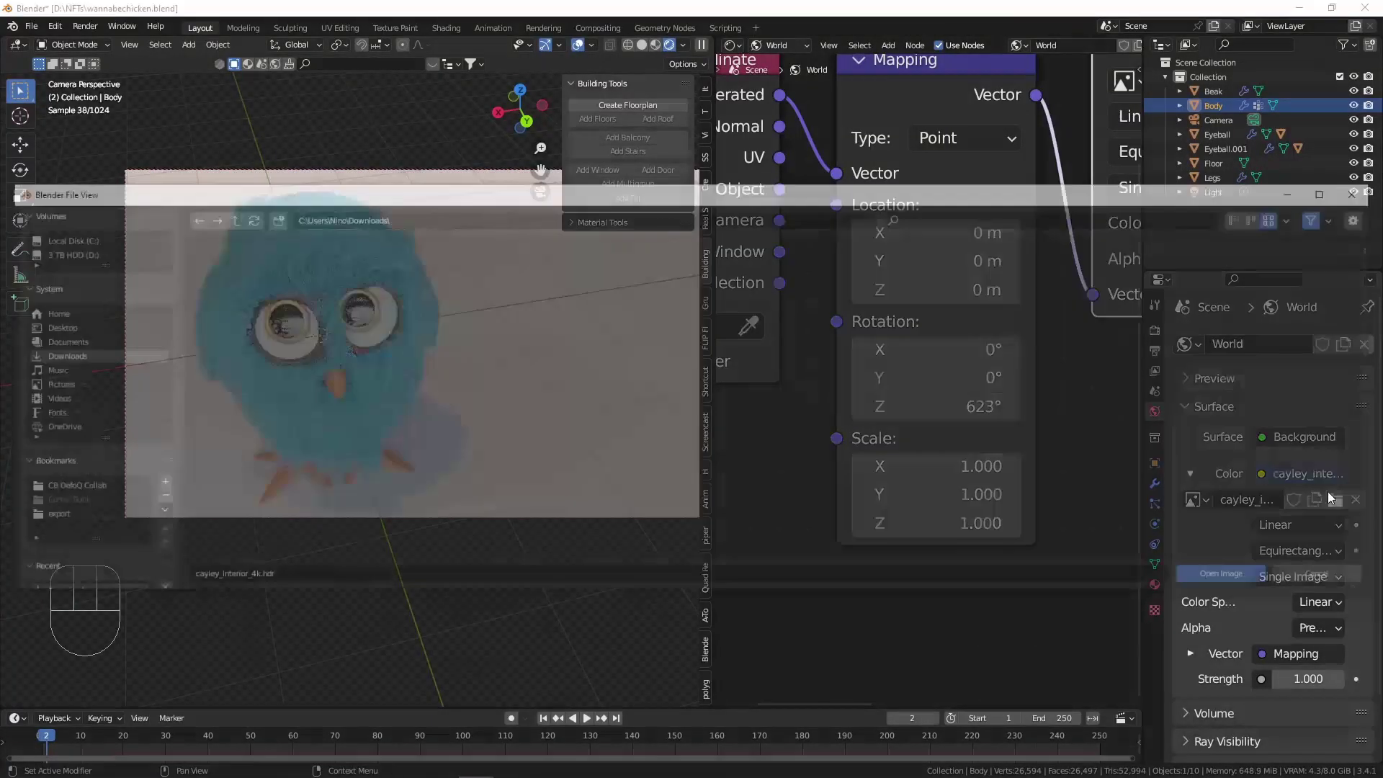
left_click(1057, 217)
type("h")
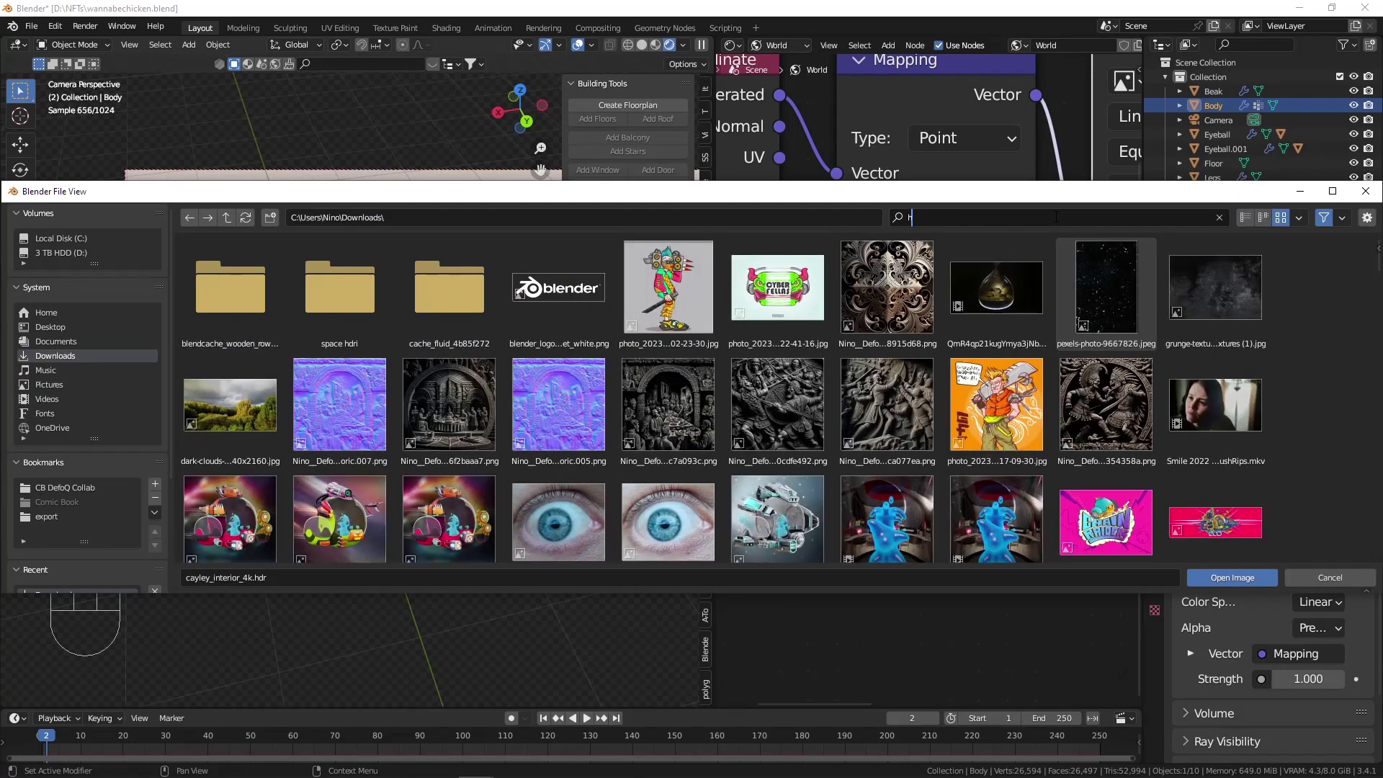
type("dr")
key("Return")
left_click(888, 343)
scroll(888, 343, "down", 4)
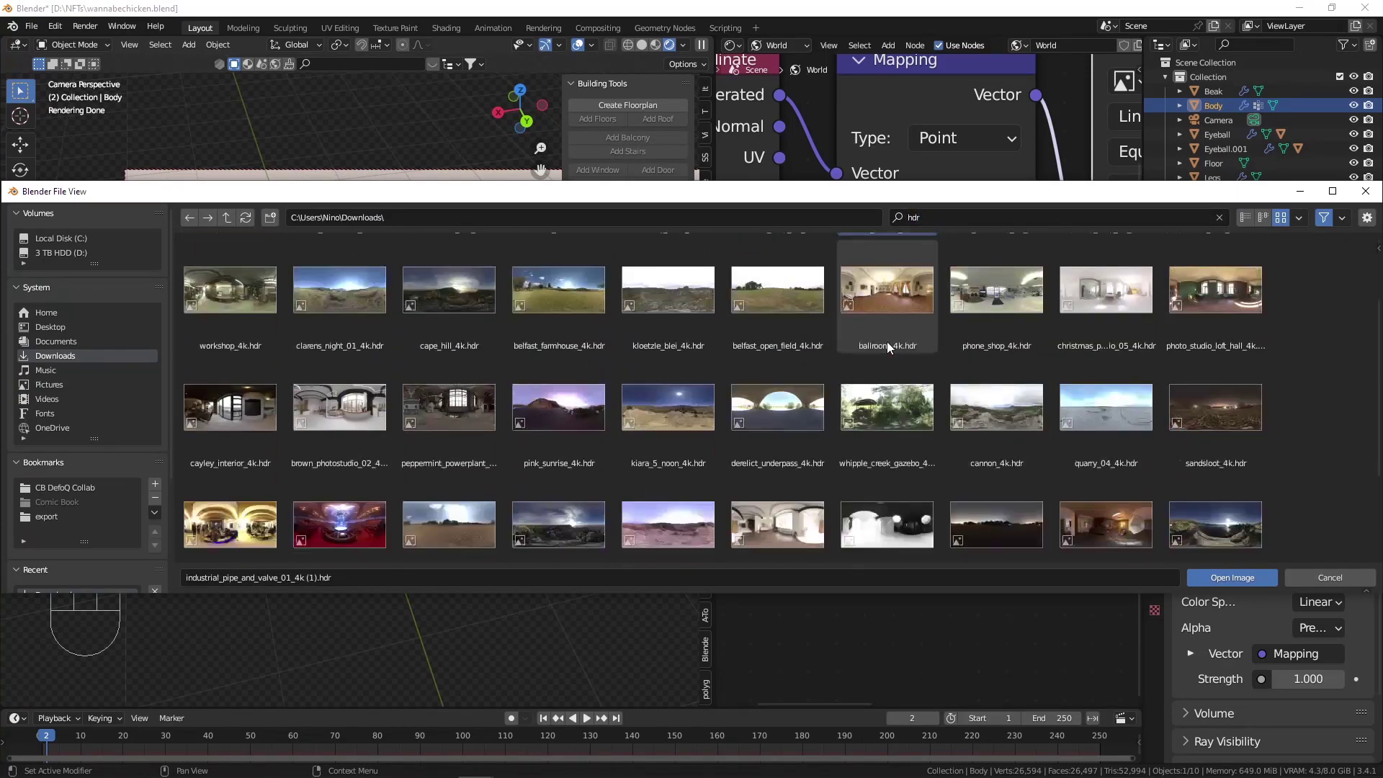
double_click(890, 412)
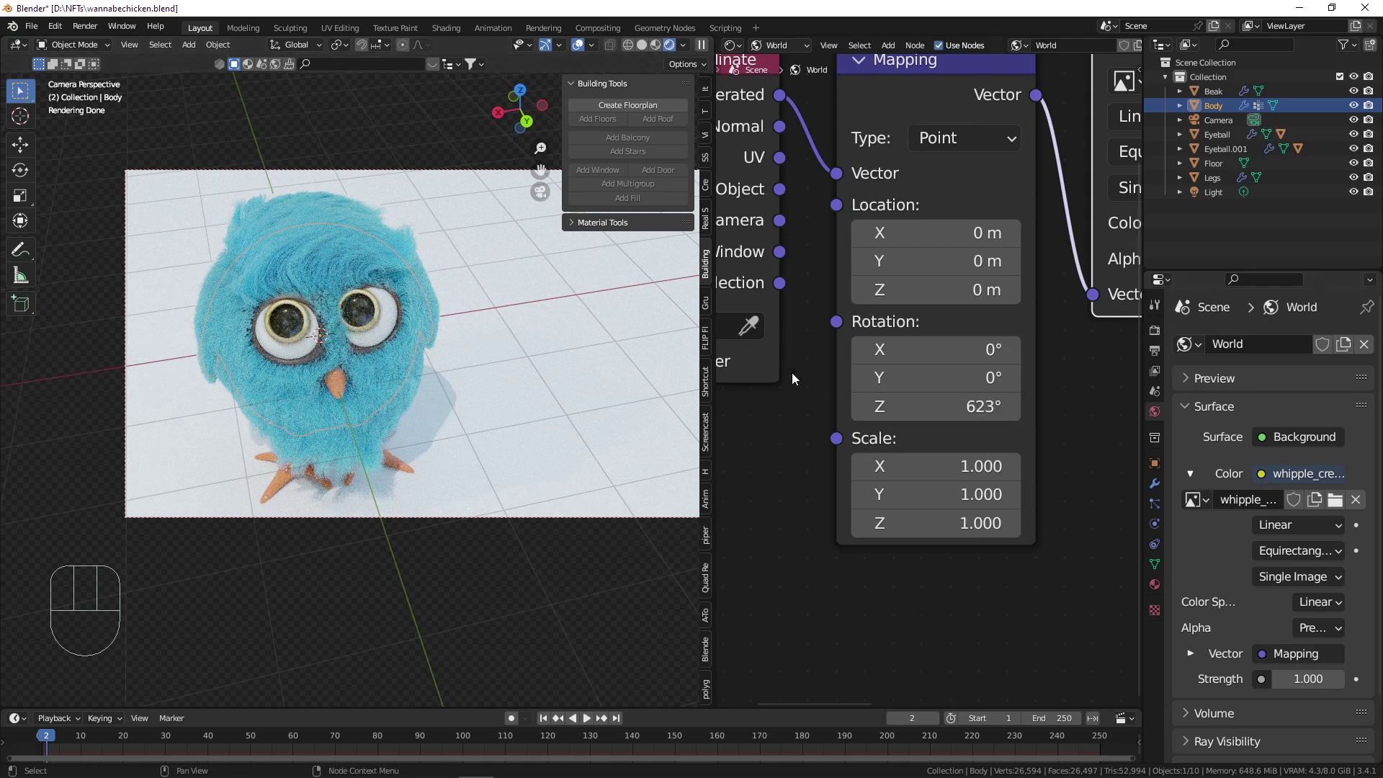
left_click_drag(901, 395, 1210, 396)
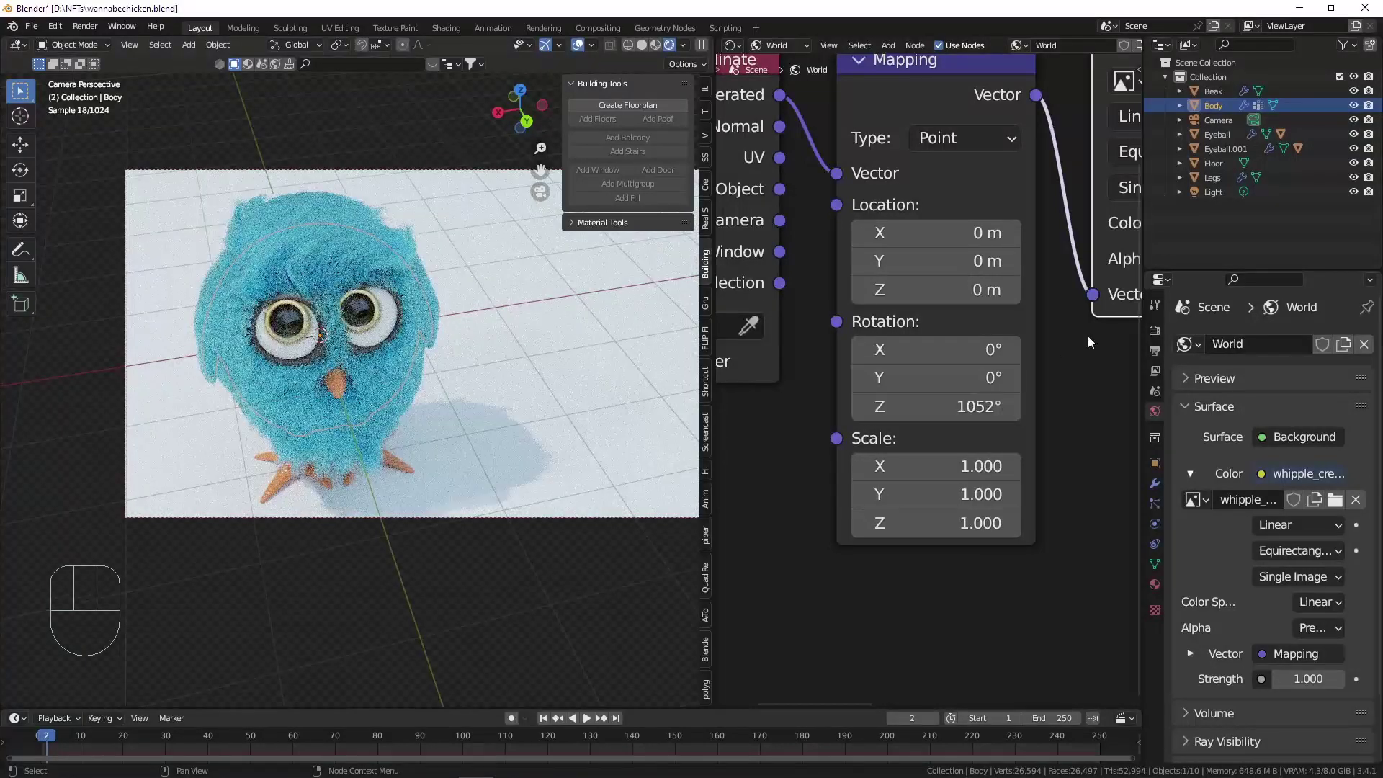
Replace the world's environment image with the table_mountain_1 4k HDR and set the mapping's Z rotation to 1336°.
left_click(1336, 500)
left_click(1010, 215)
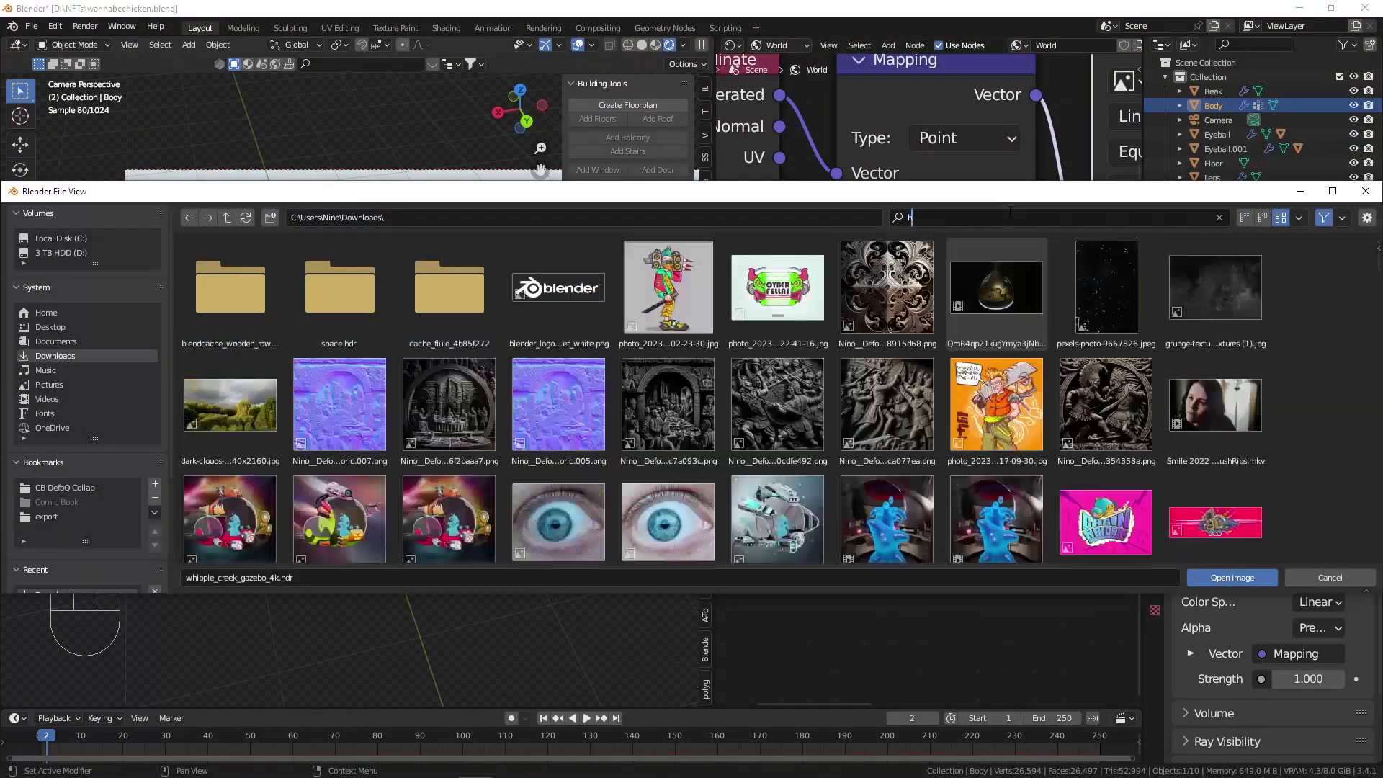
type("hdr")
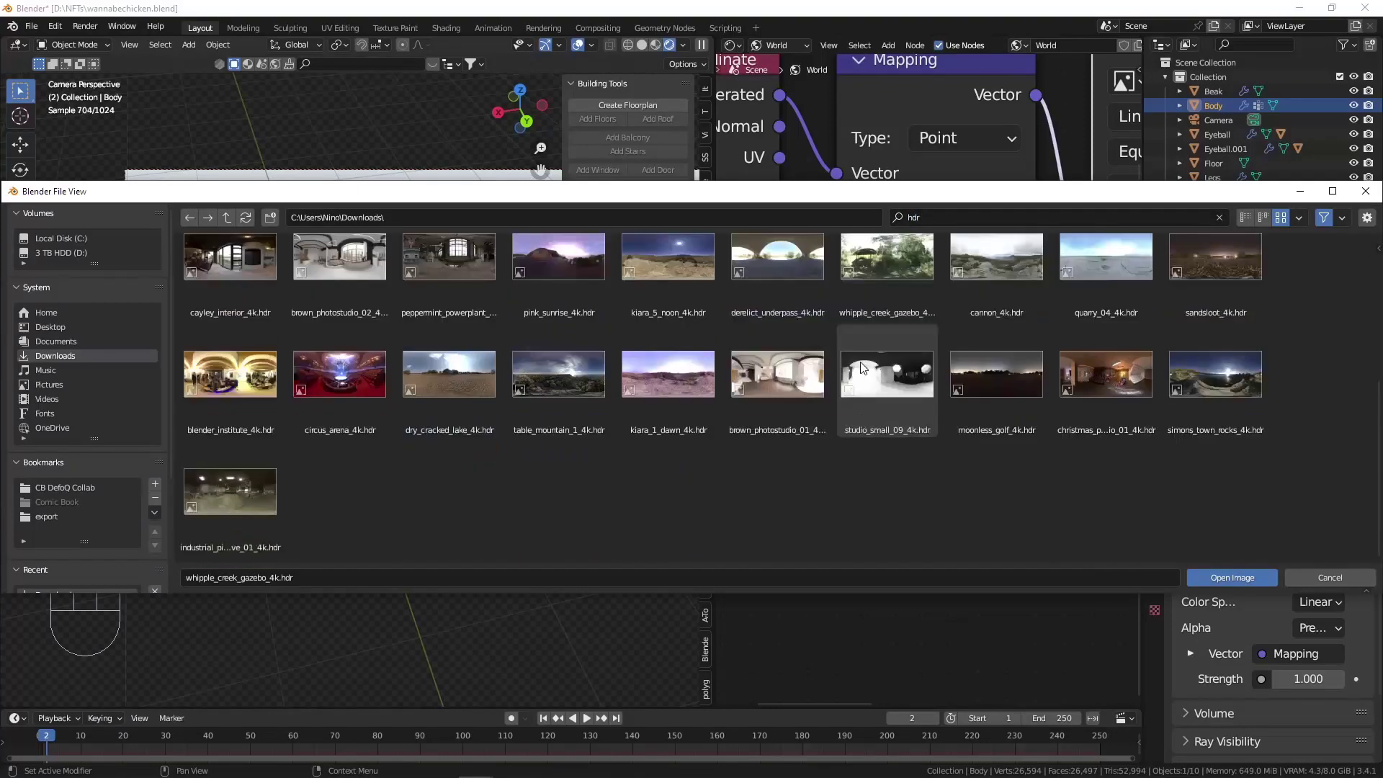
double_click(577, 365)
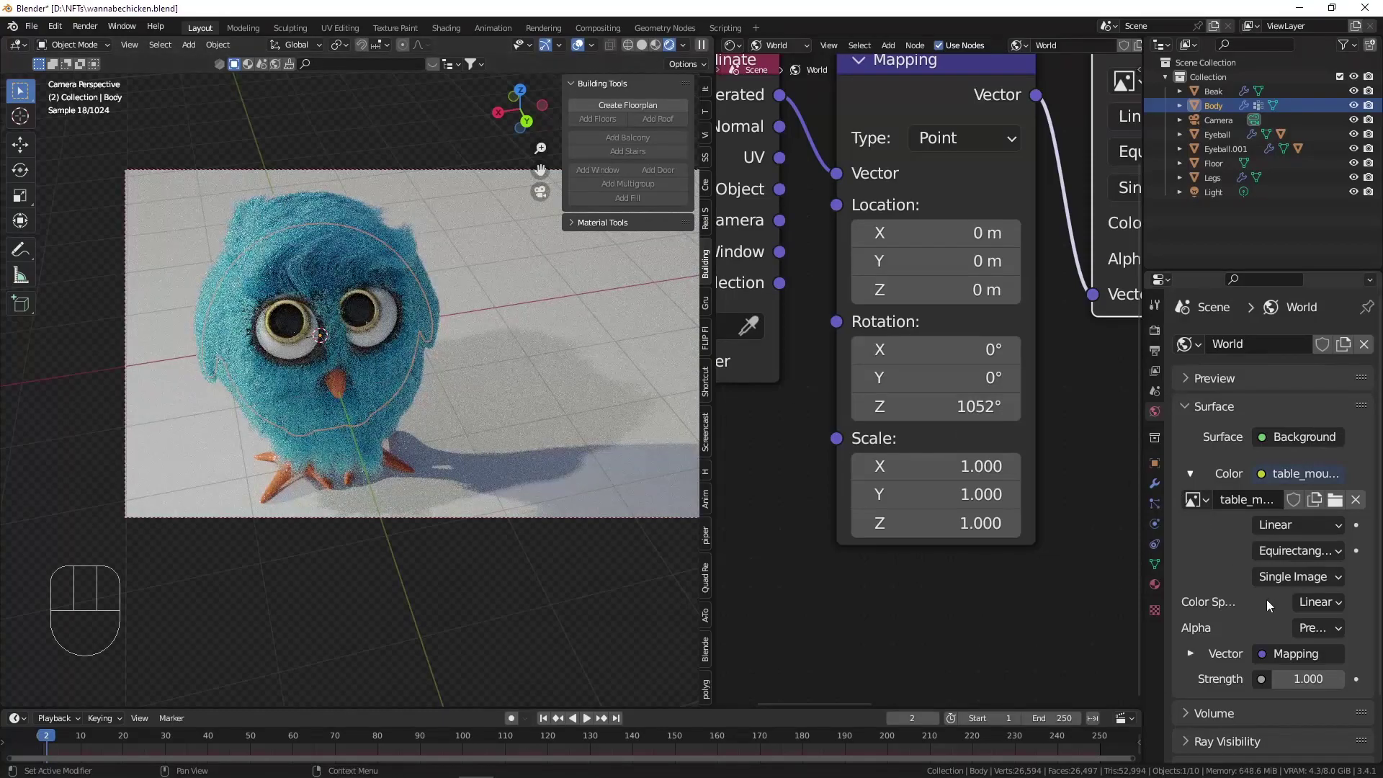
left_click_drag(937, 406, 1134, 407)
mouse_move(936, 407)
left_mouse_down()
mouse_move(963, 407)
mouse_move(895, 407)
mouse_move(939, 407)
left_mouse_up()
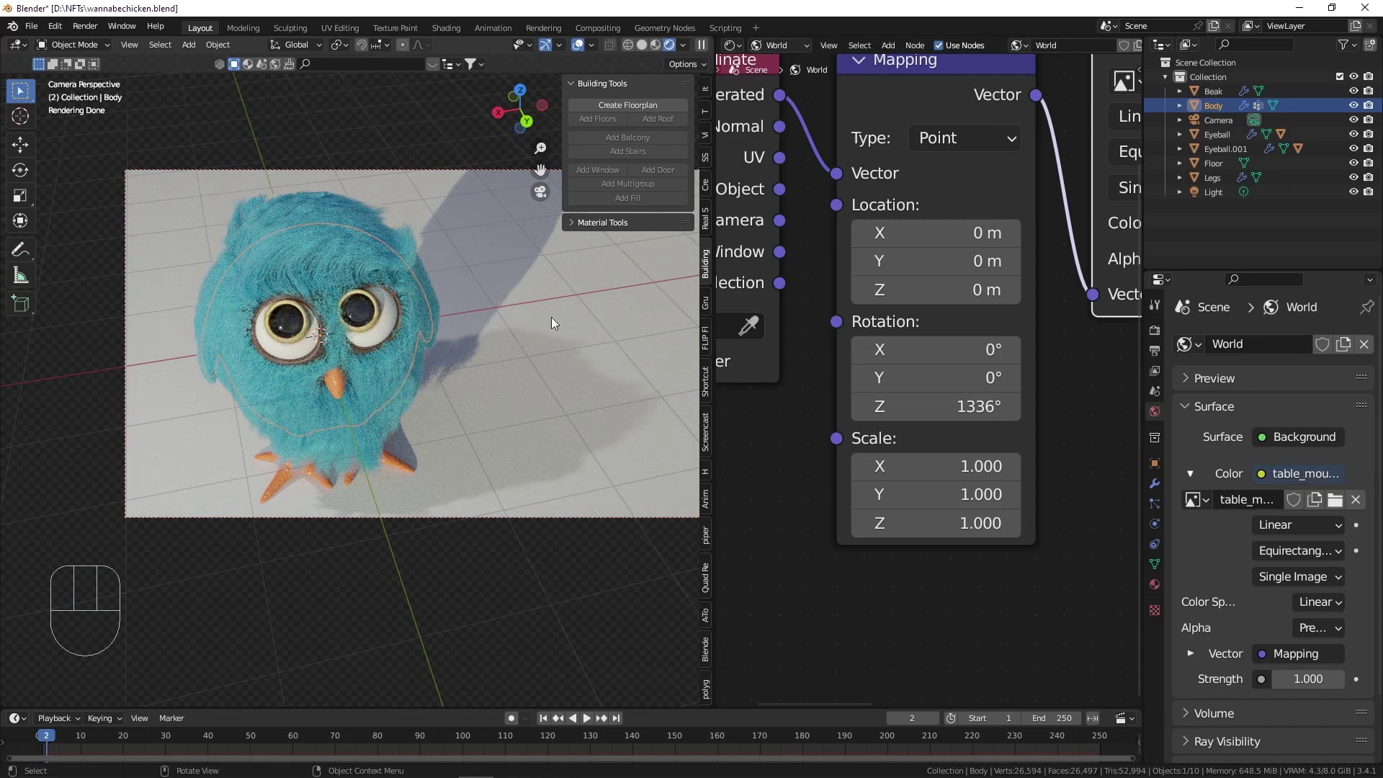
Select the floor, return the Shader Editor to object materials and give the floor a new material.
left_click(513, 313)
left_click(734, 46)
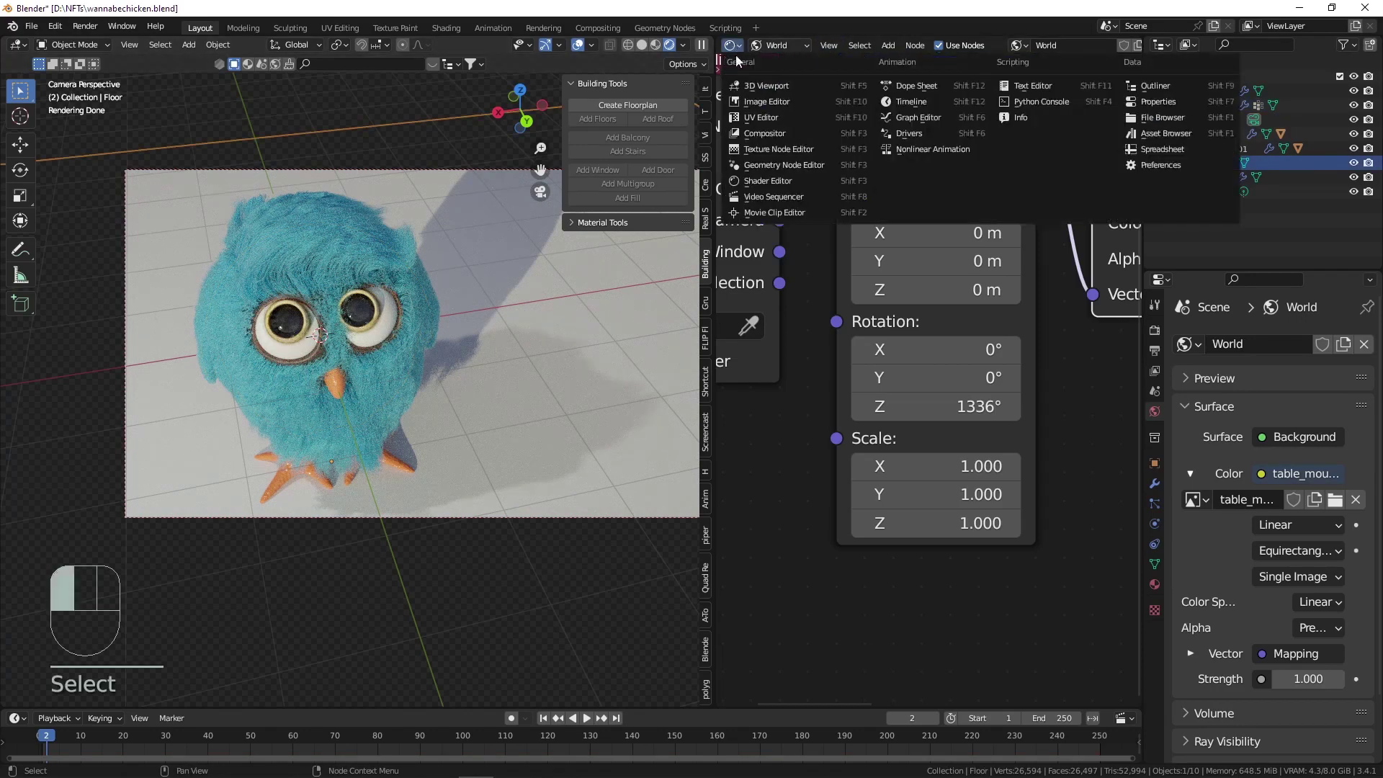
left_click(764, 184)
scroll(883, 227, "down", 3)
left_click(797, 47)
left_click(798, 65)
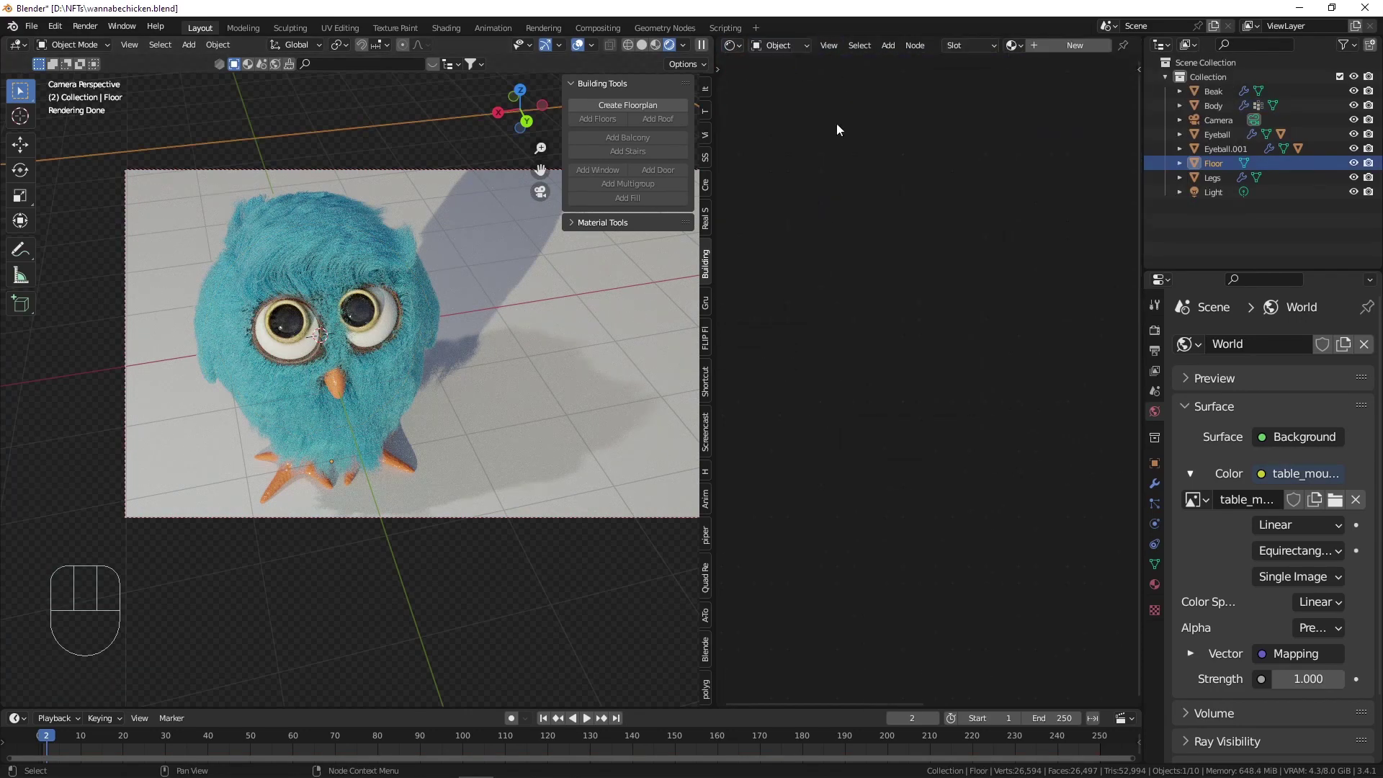
left_click(1060, 45)
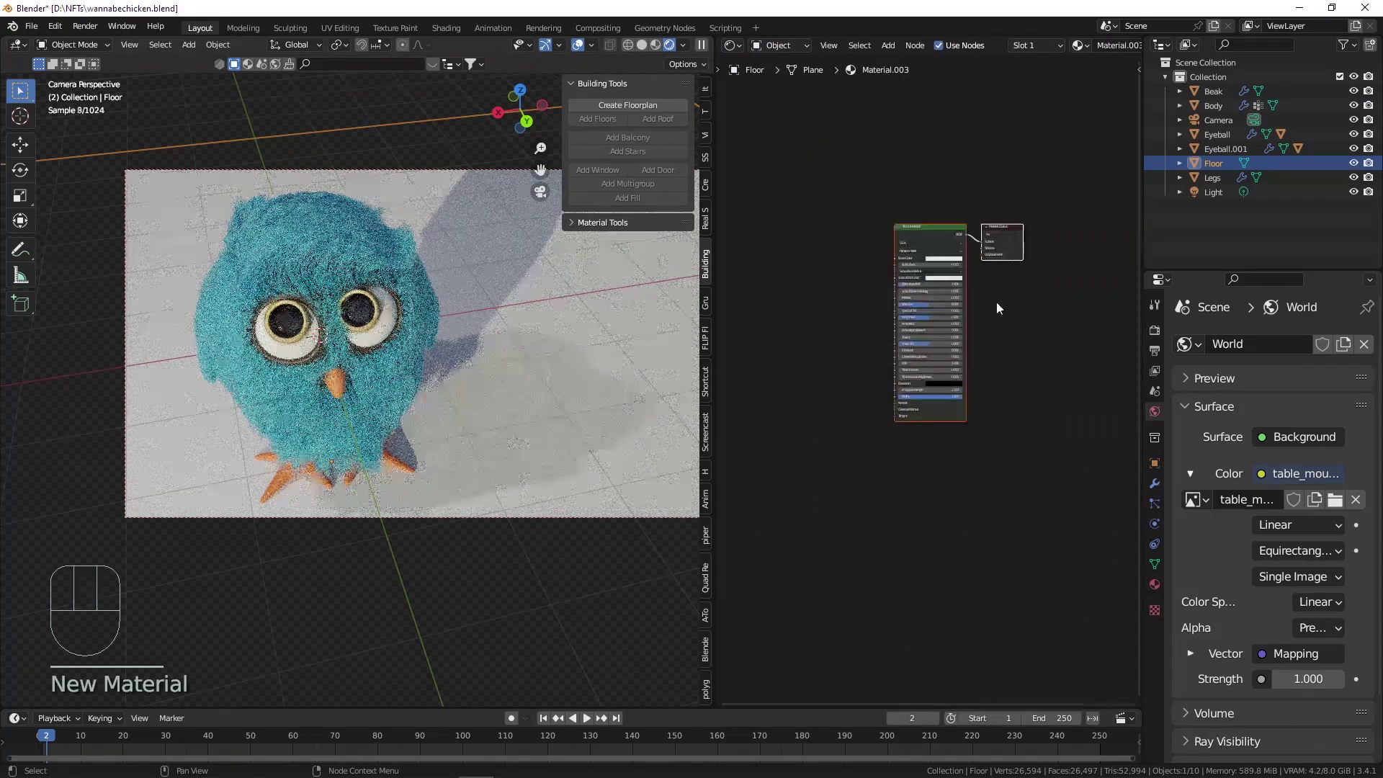
scroll(996, 301, "up", 3)
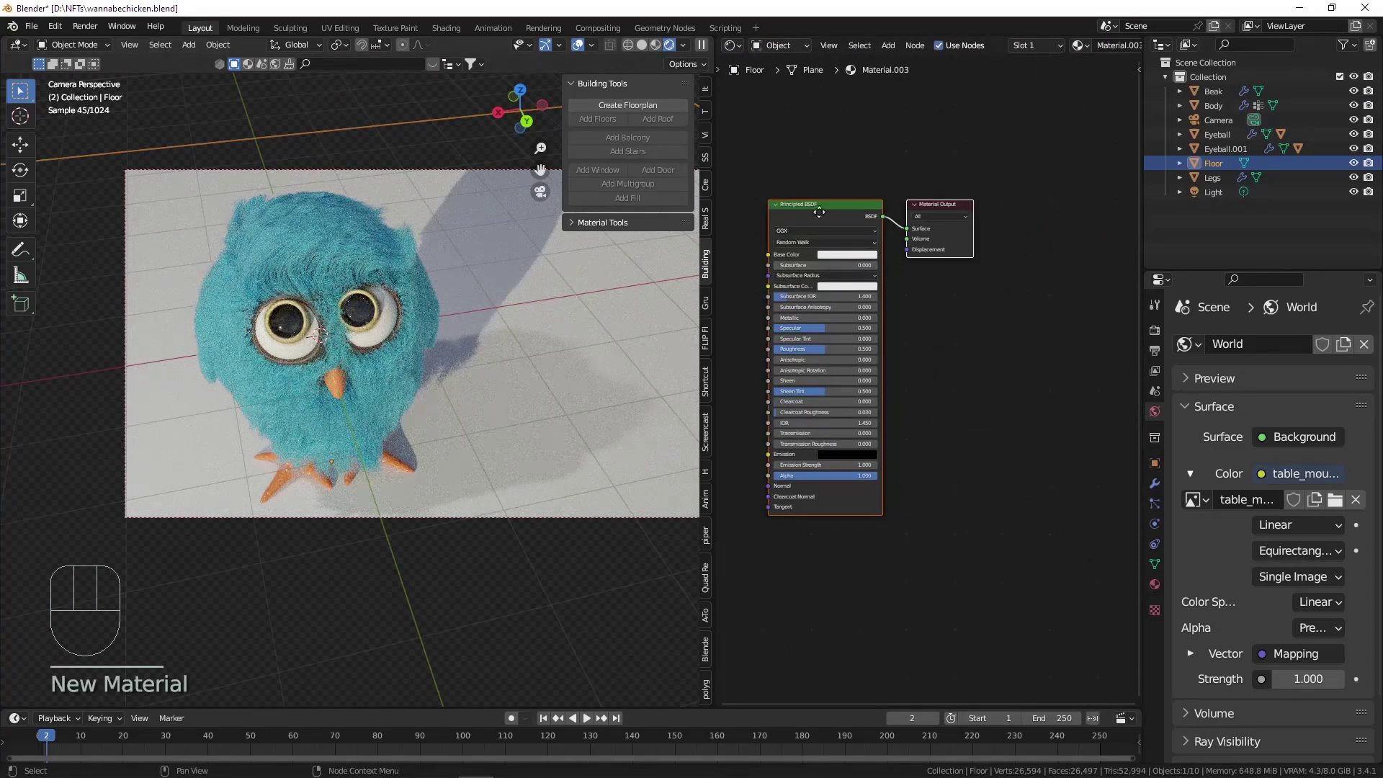
middle_click_drag(786, 201, 845, 191)
Set the BlenderKit asset type to materials, and search the add-on preferences for "blenderkit".
left_click(248, 65)
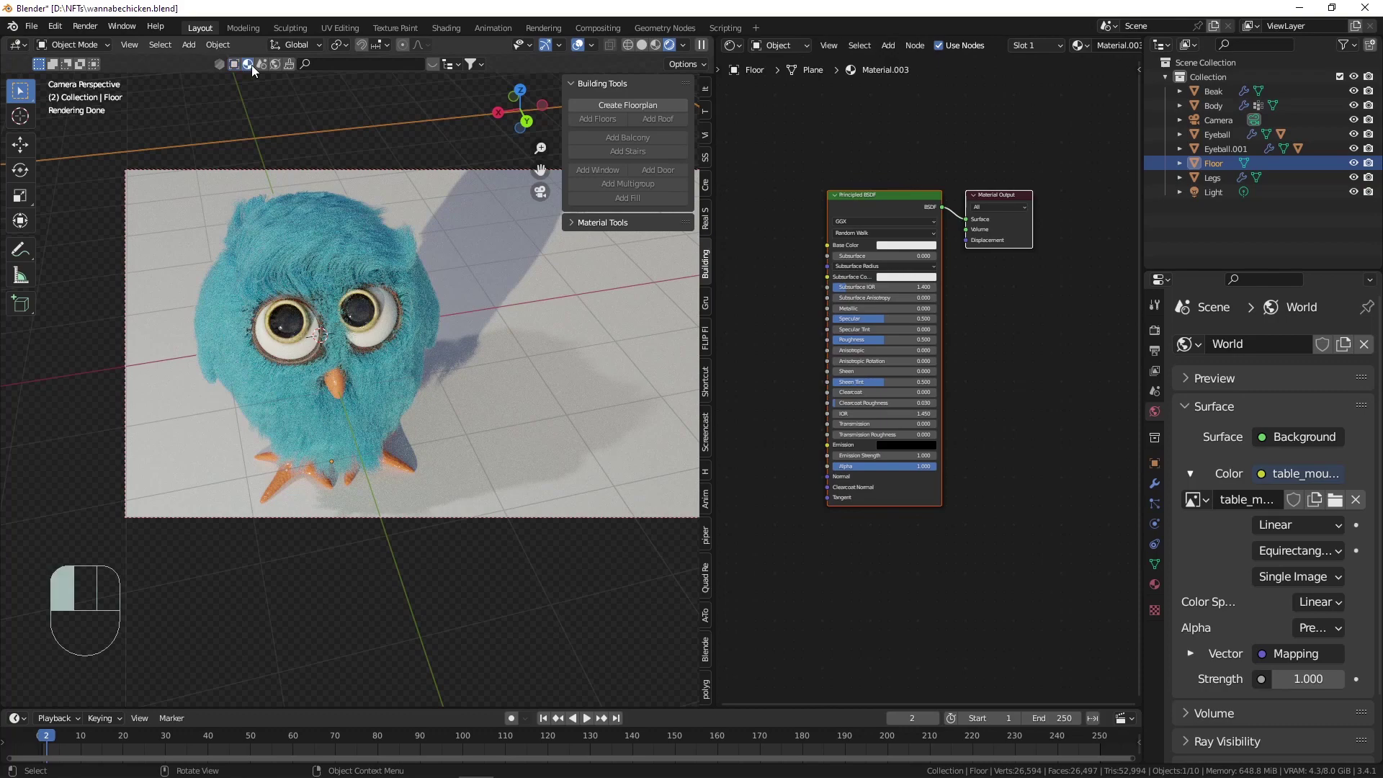
left_click(54, 27)
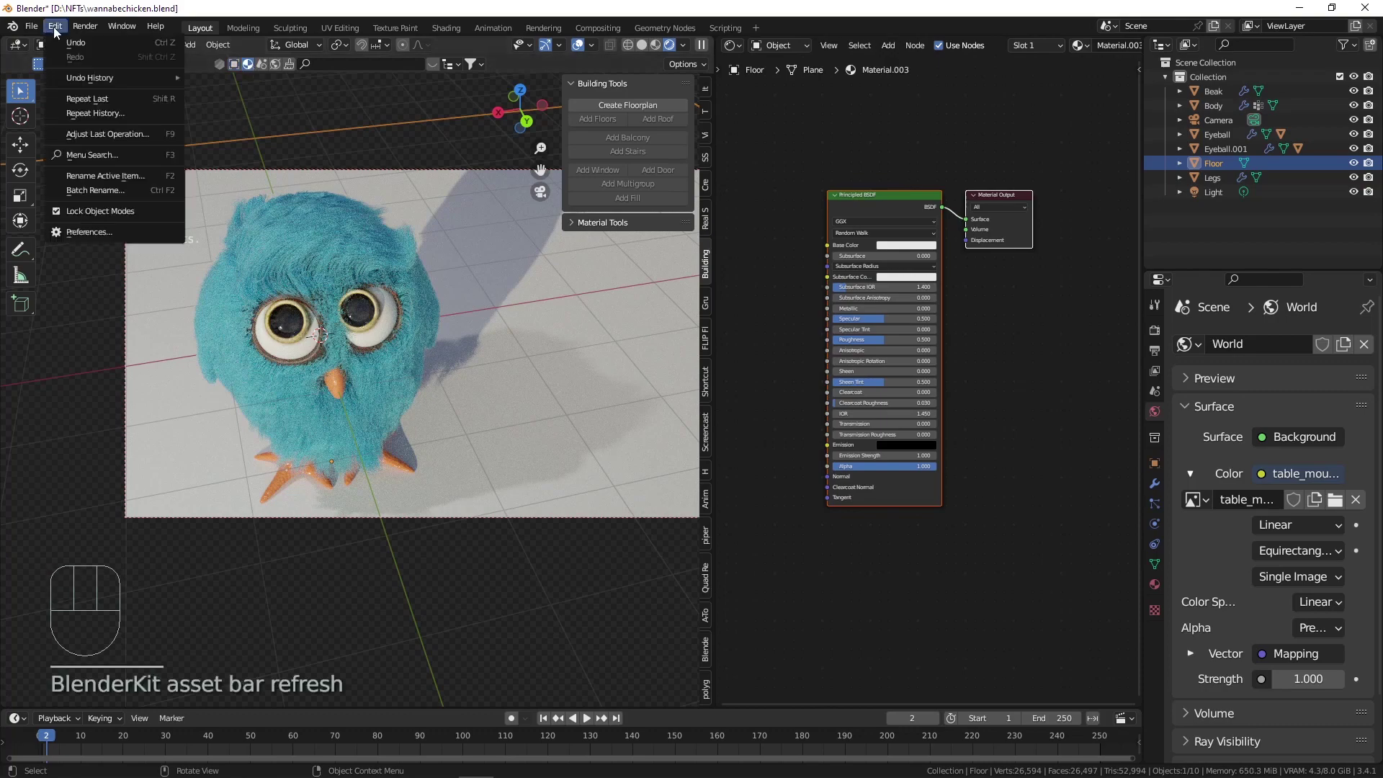
left_click(91, 230)
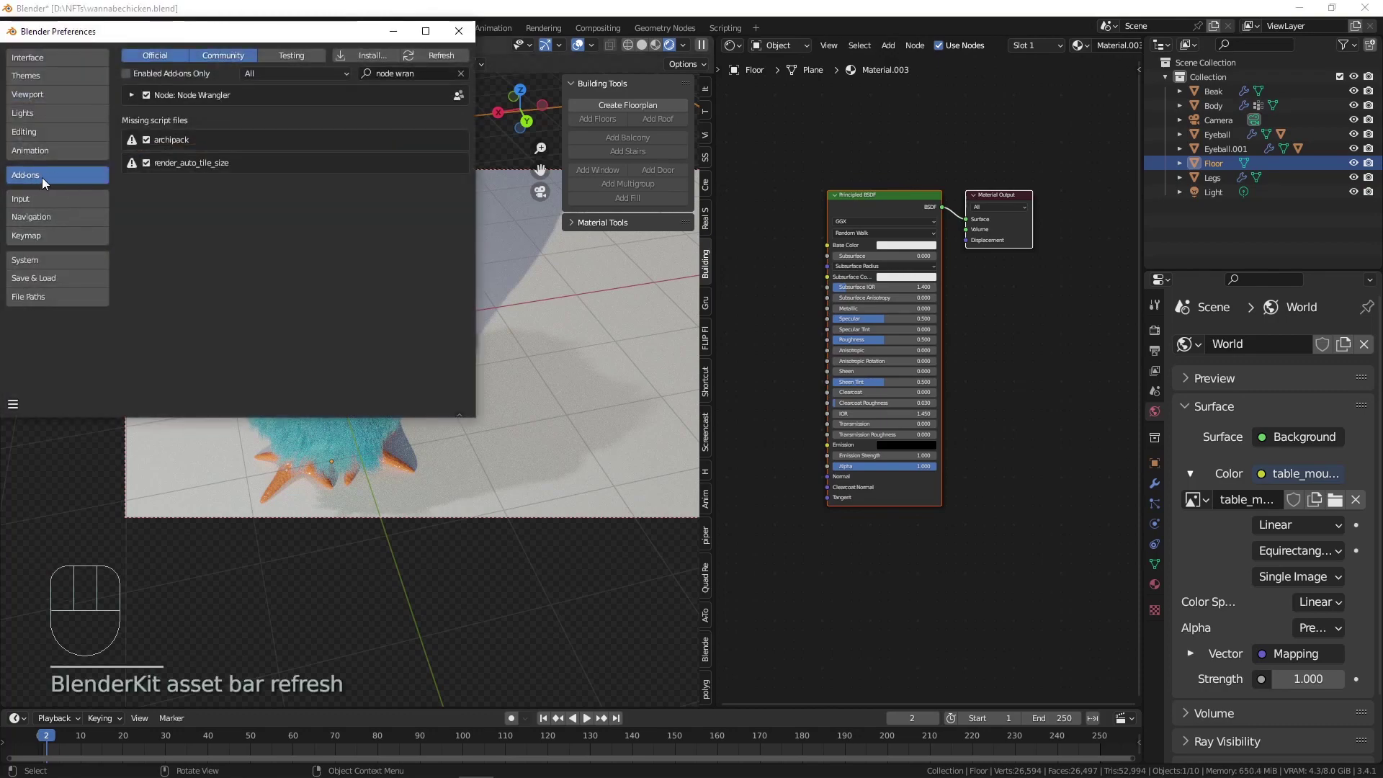
left_click(413, 75)
type("blenderkit")
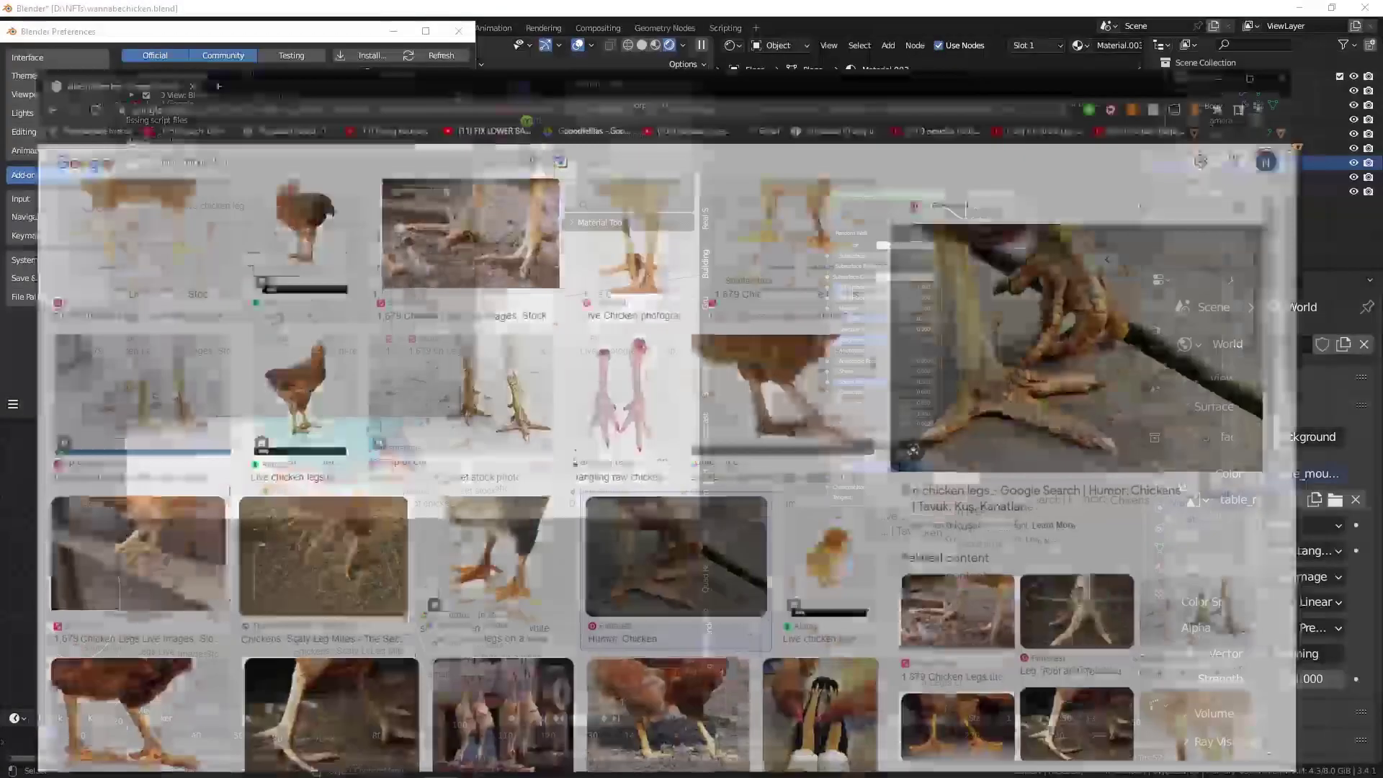
Switch to the web browser, visit blenderkit.com for the add-on download, and return to Blender.
left_click(350, 45)
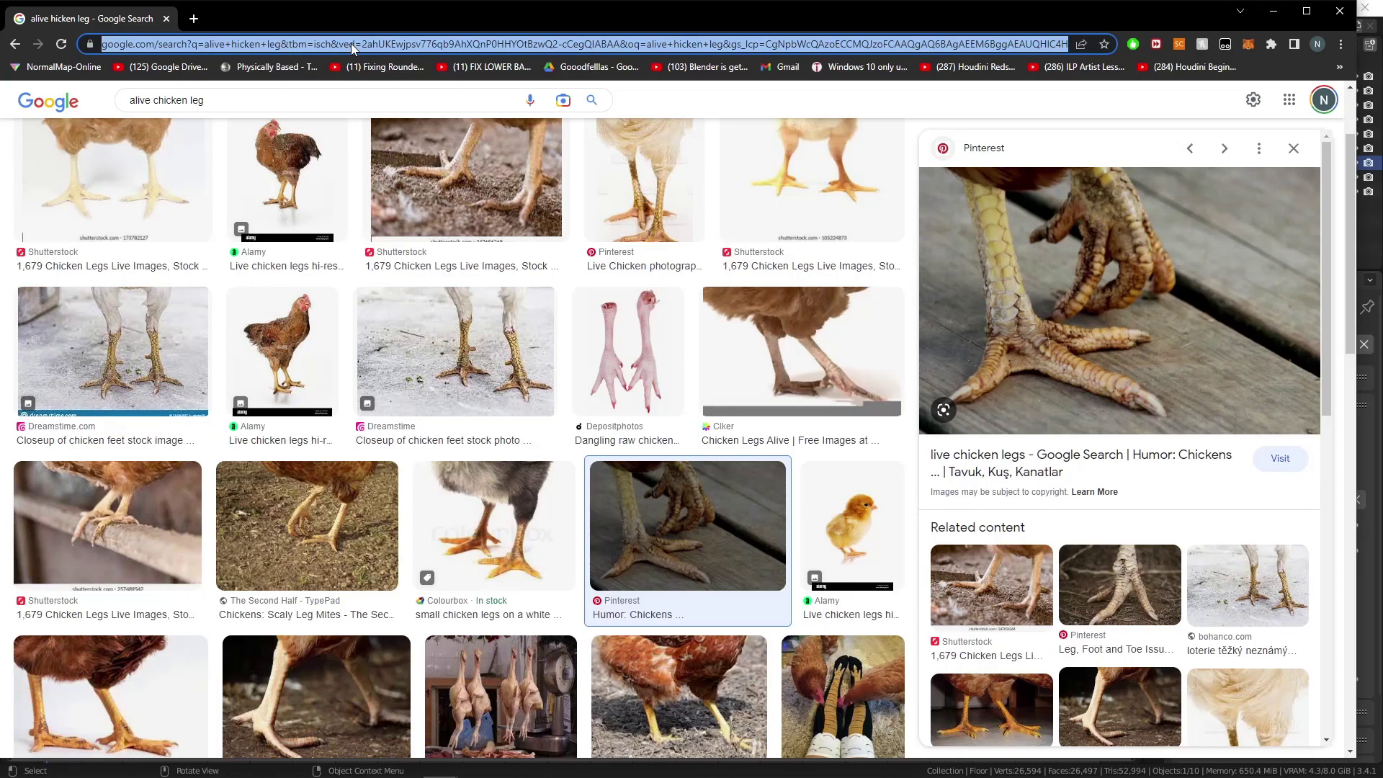
type("blenderkit.c")
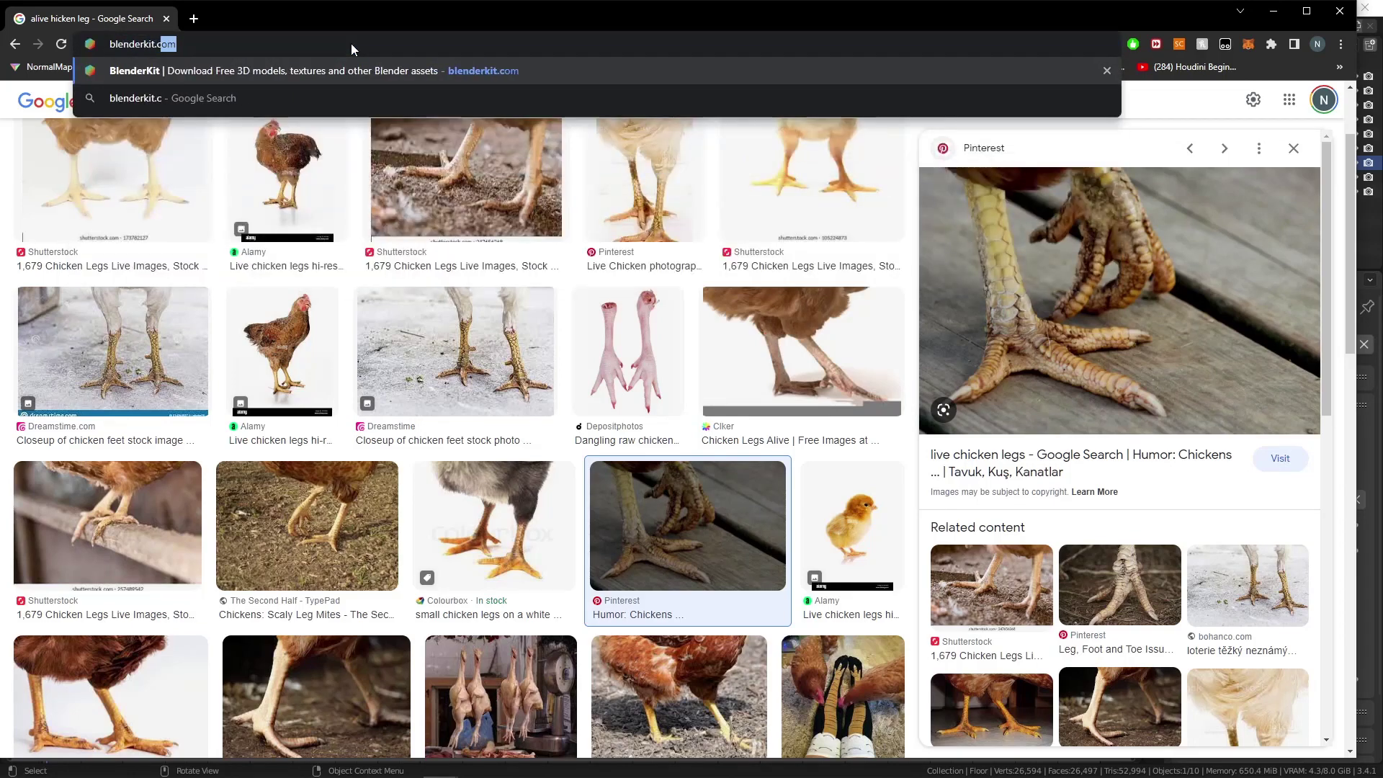
key("Return")
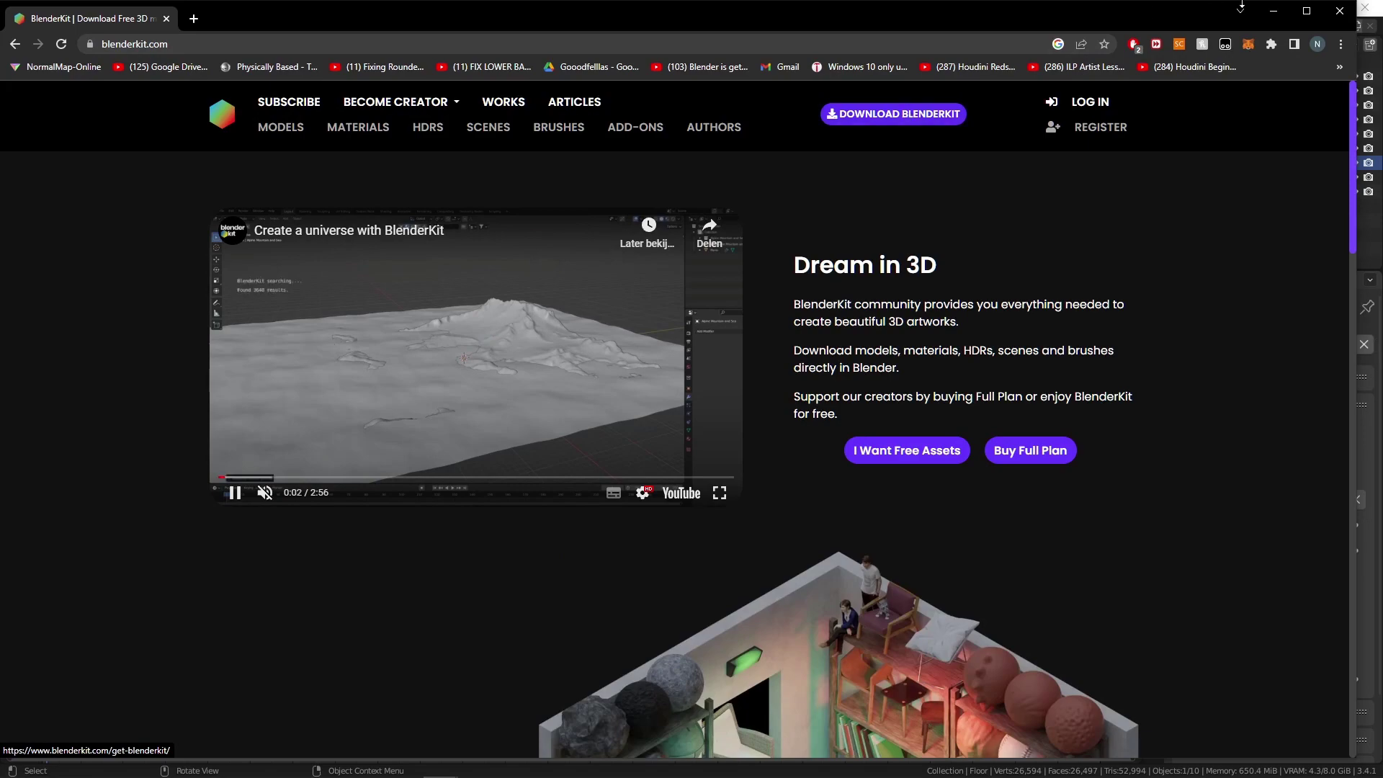
left_click(1274, 11)
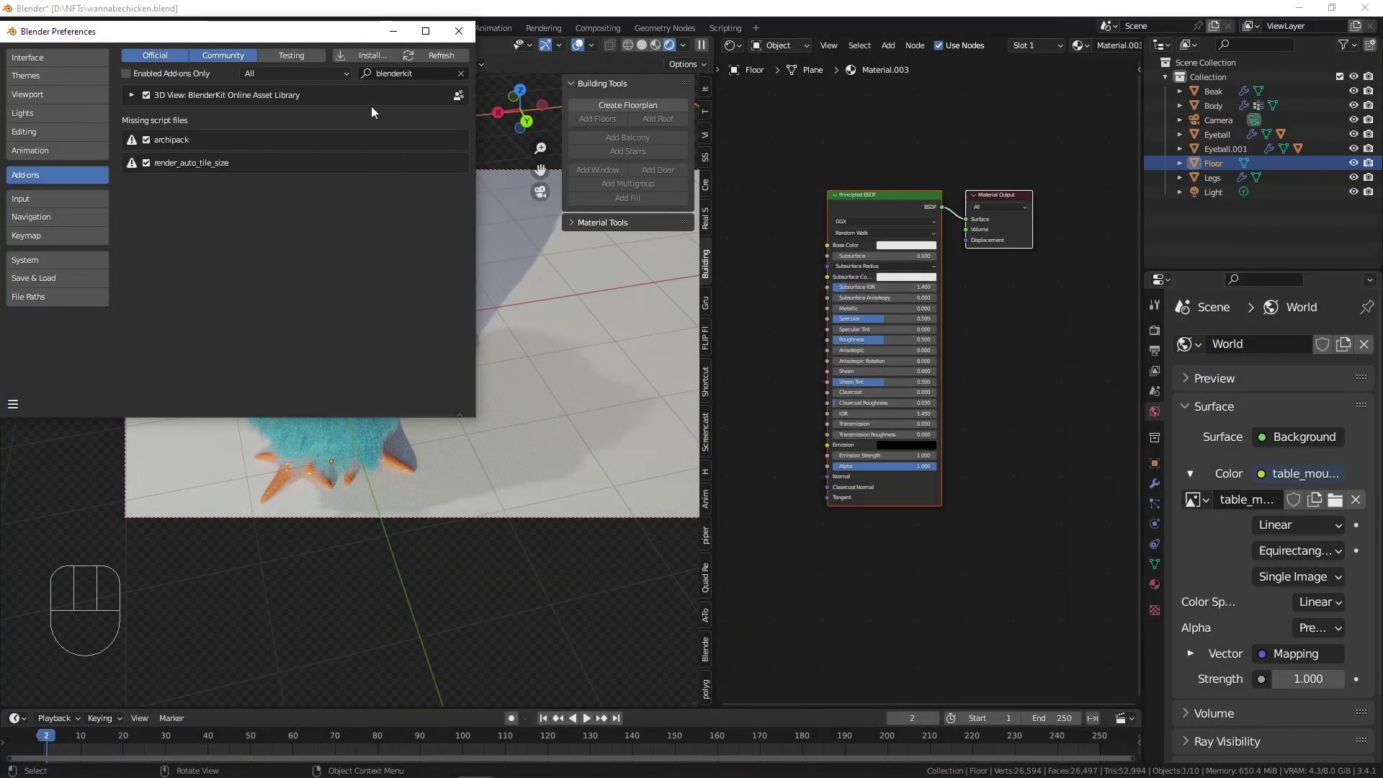
Open and cancel the add-on installation file browser, and save the preferences before closing them.
left_click(373, 56)
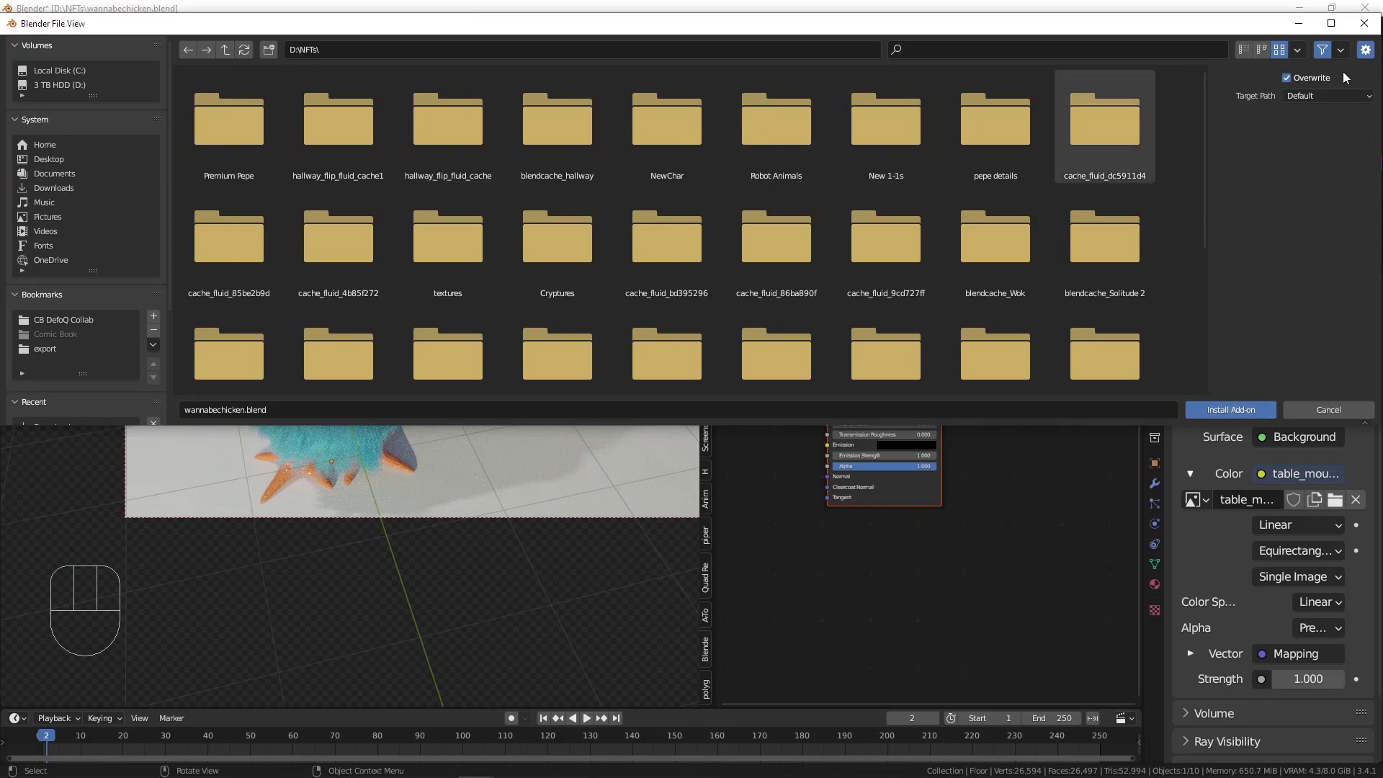
left_click(1364, 23)
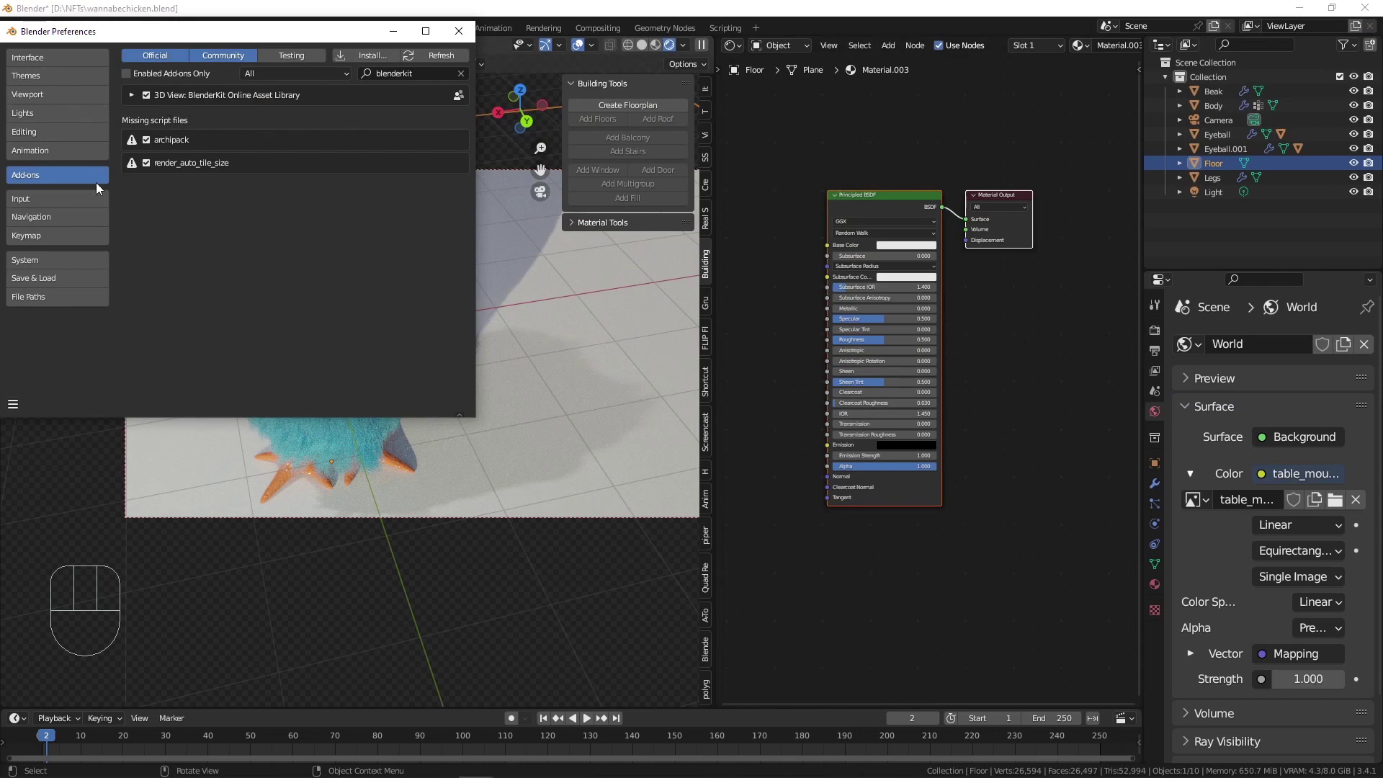
left_click(13, 405)
left_click(50, 367)
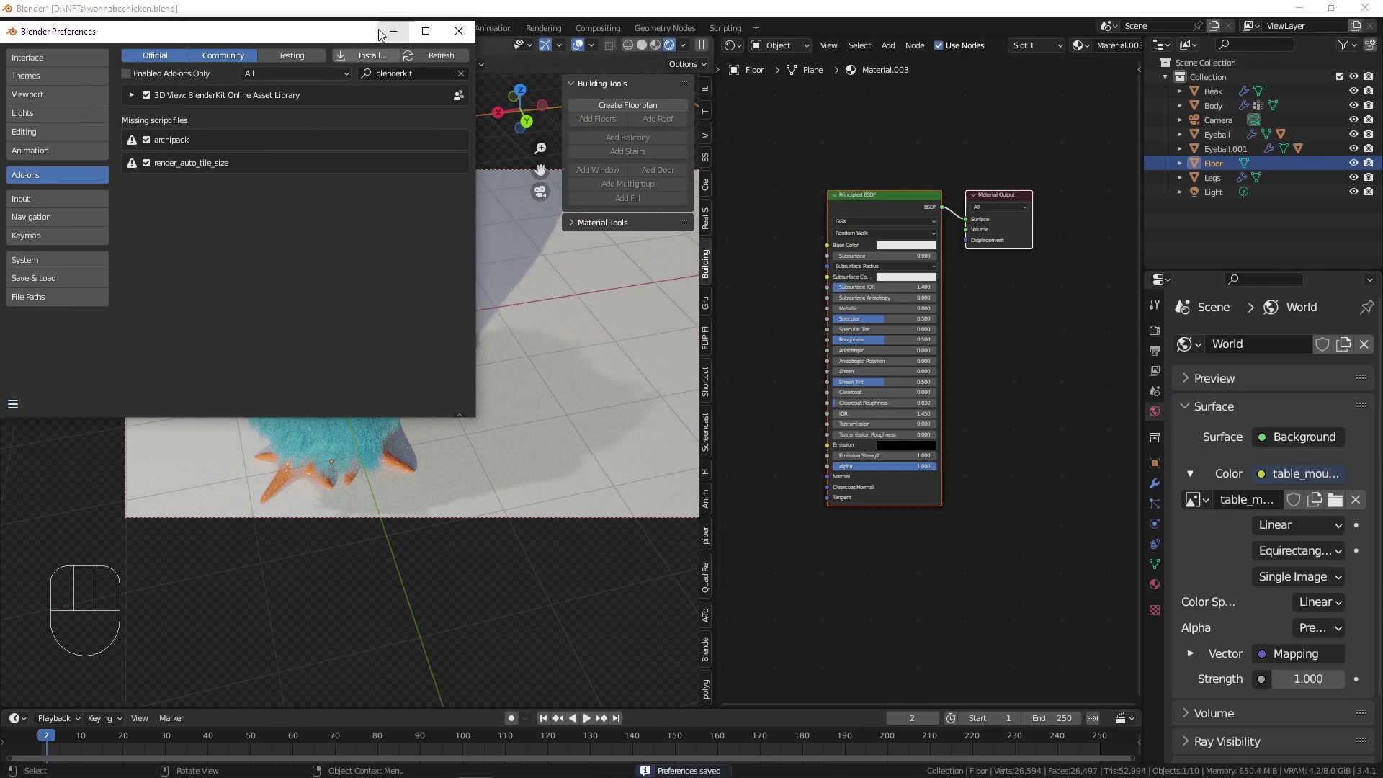
left_click(459, 31)
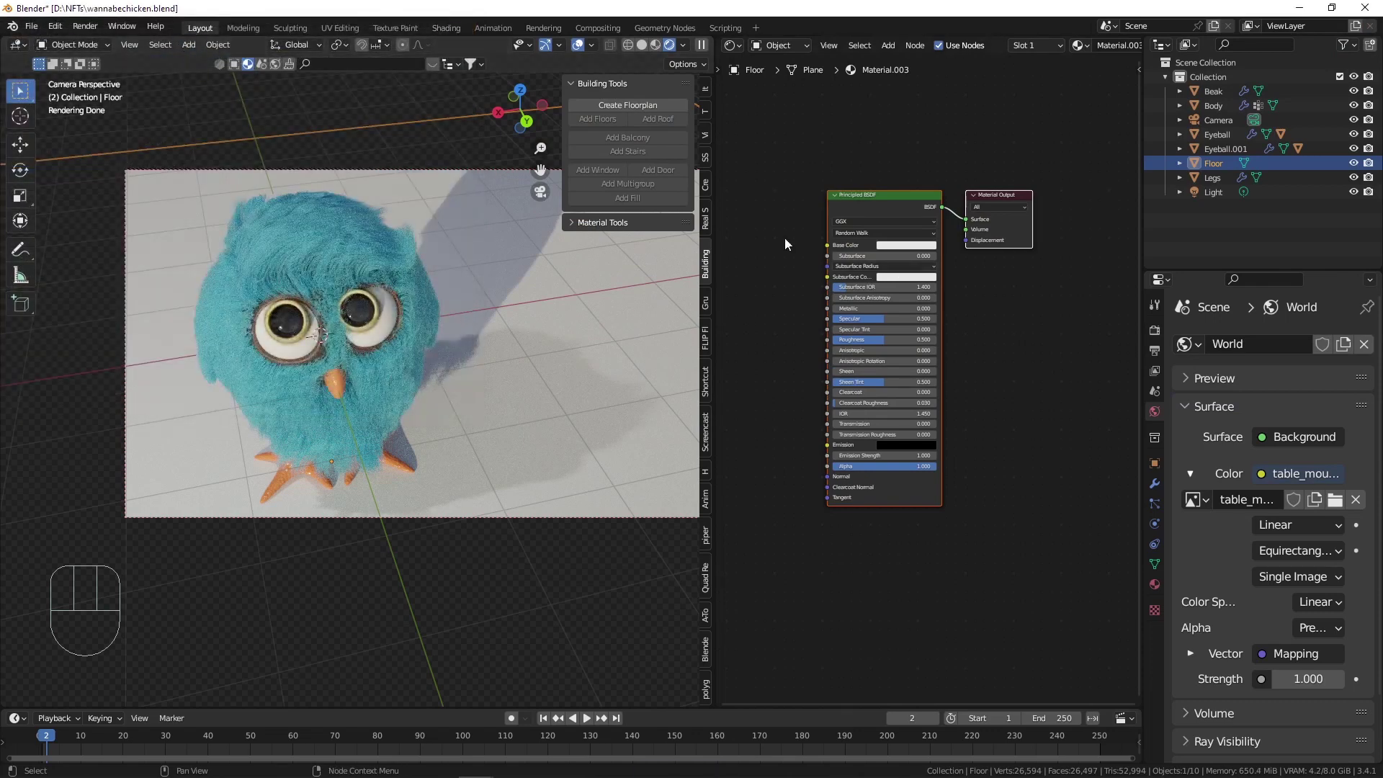
Search the BlenderKit materials for "floor" and apply the brown Wooden floor material to the floor.
left_click(433, 66)
left_click(400, 64)
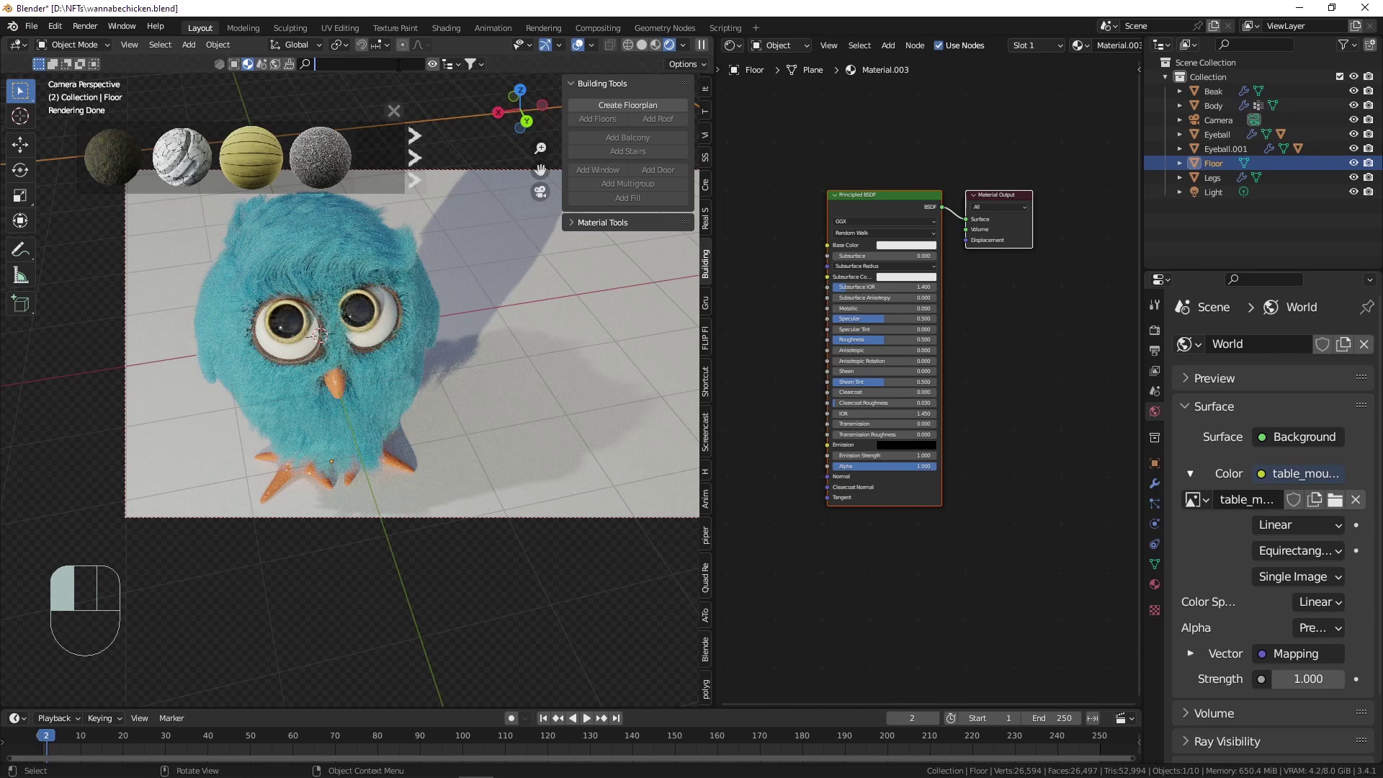
key("BackSpace")
key("BackSpace")
type("floor")
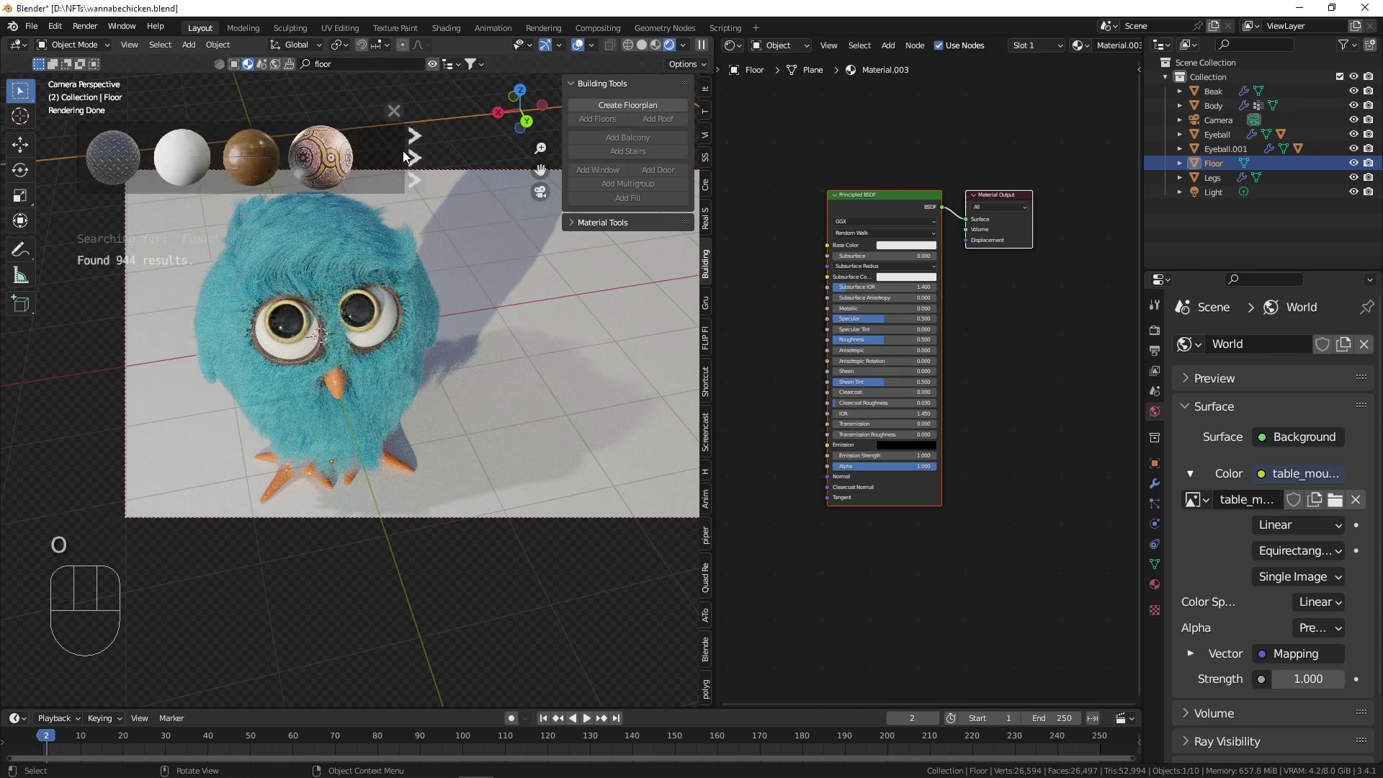
left_click(257, 162)
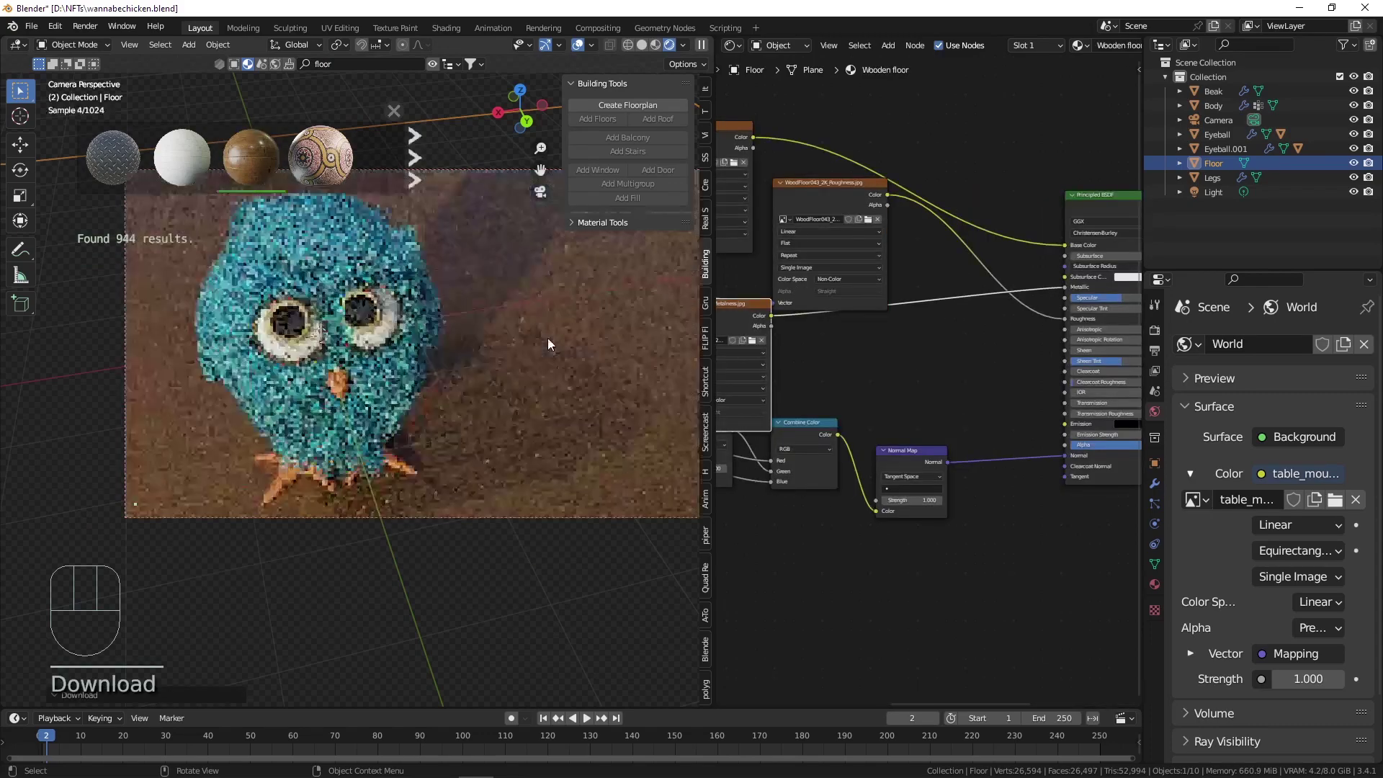
Bring up the UV Editor with the floor in Edit Mode and scale all its UVs up to more than double size.
left_click(734, 45)
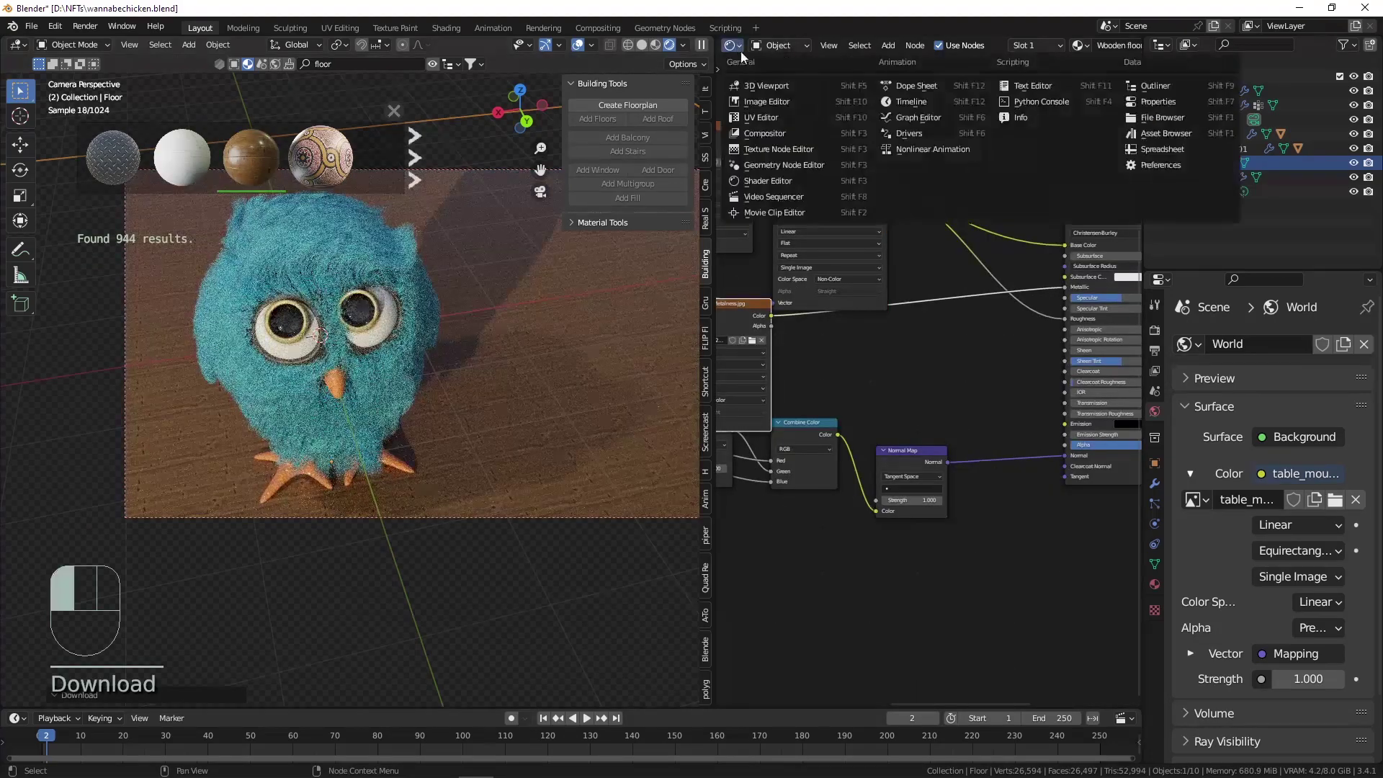
left_click(763, 118)
key("Tab")
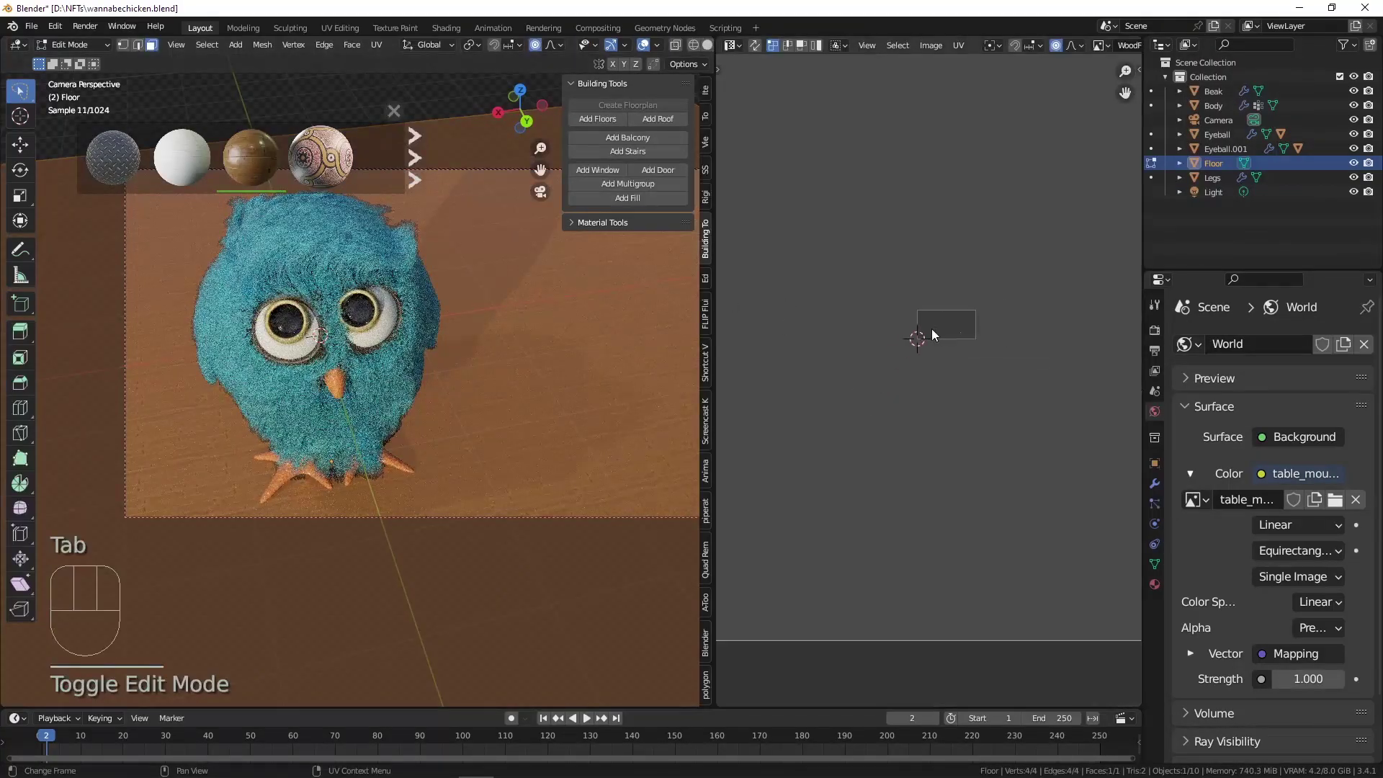
key("a")
key("s")
left_click(1036, 357)
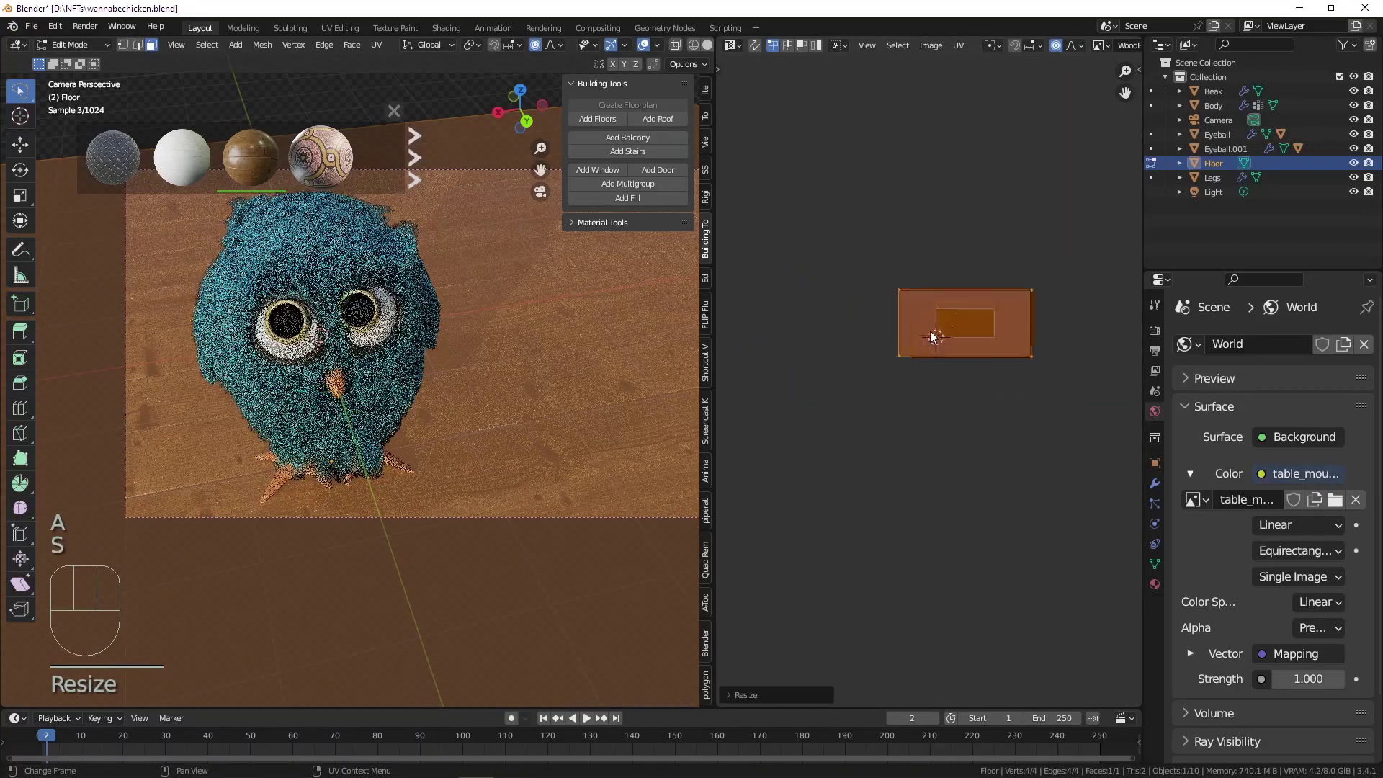
Fine-tune the scale of the floor's UVs to about 1.7 times the image size, checking the planks in Object Mode.
key("s")
left_click(1041, 358)
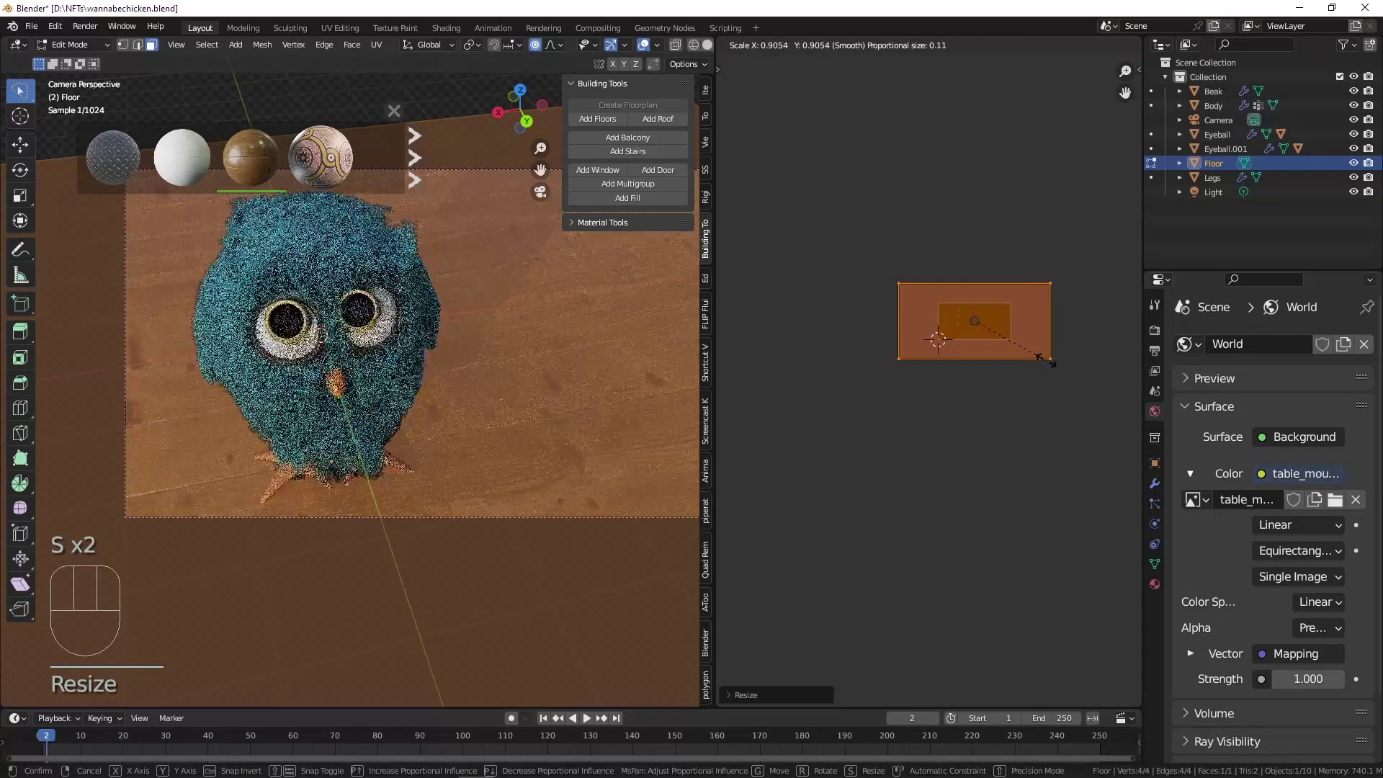
key("Tab")
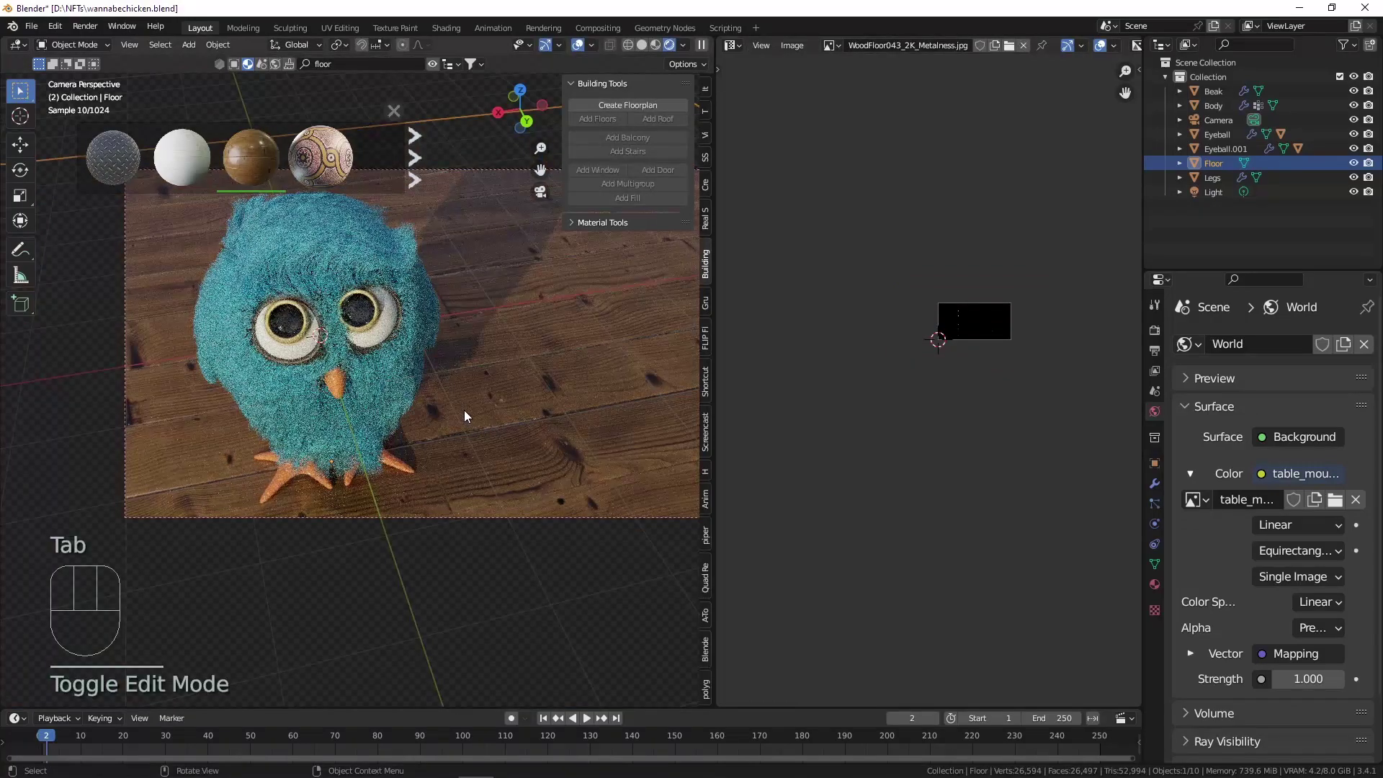
key("Tab")
key("s")
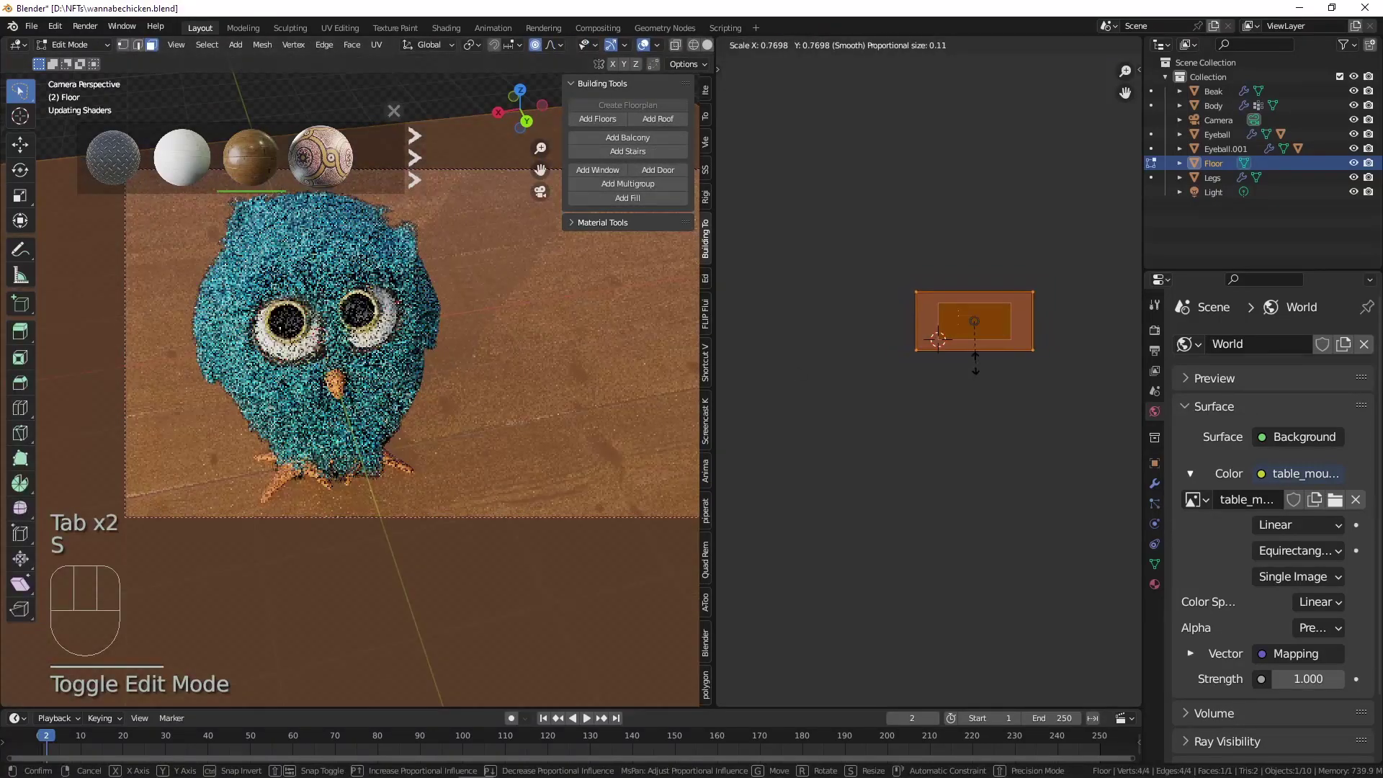
left_click(979, 365)
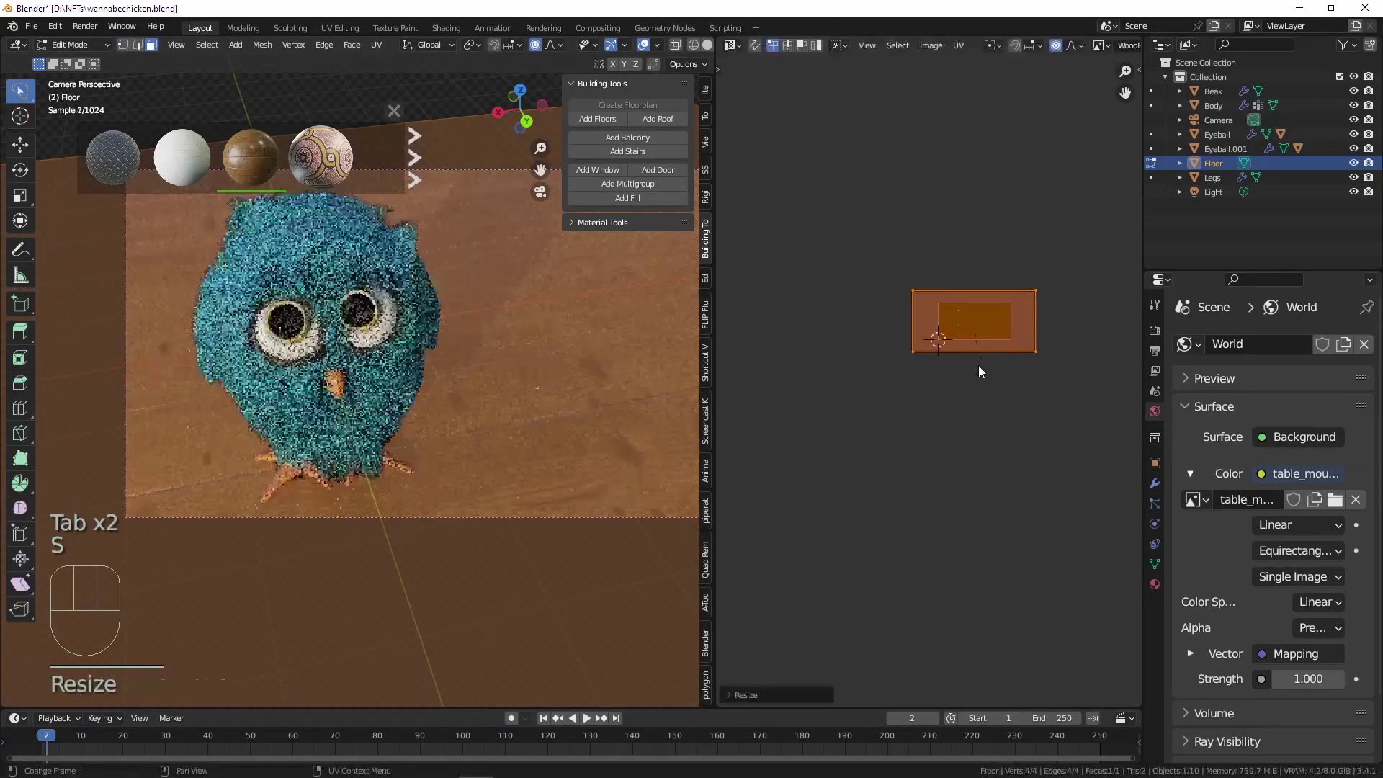
key("Tab")
middle_click_drag(456, 352, 305, 381, "shift")
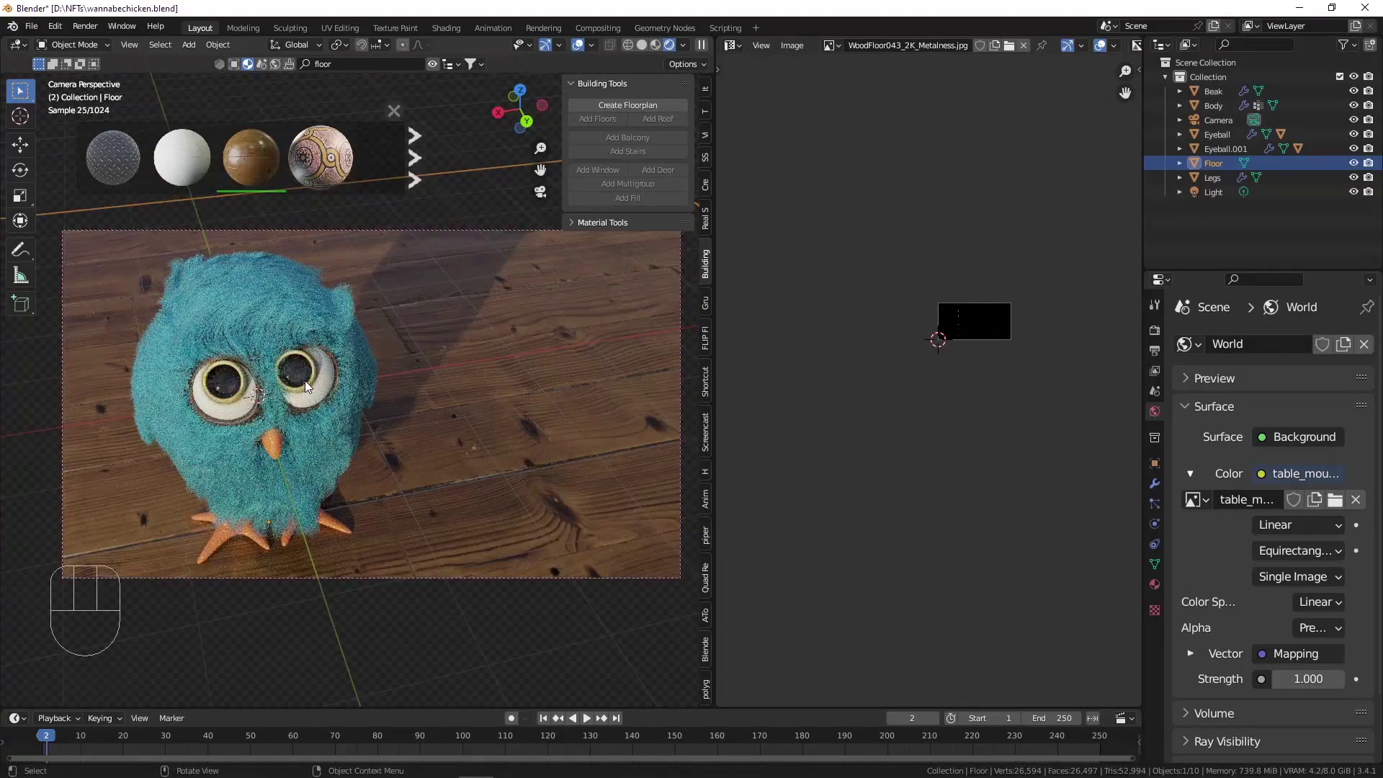
Select the bird's body and examine its fur along with the hair particle system's Children, Roughness and Kink settings.
left_click(291, 326)
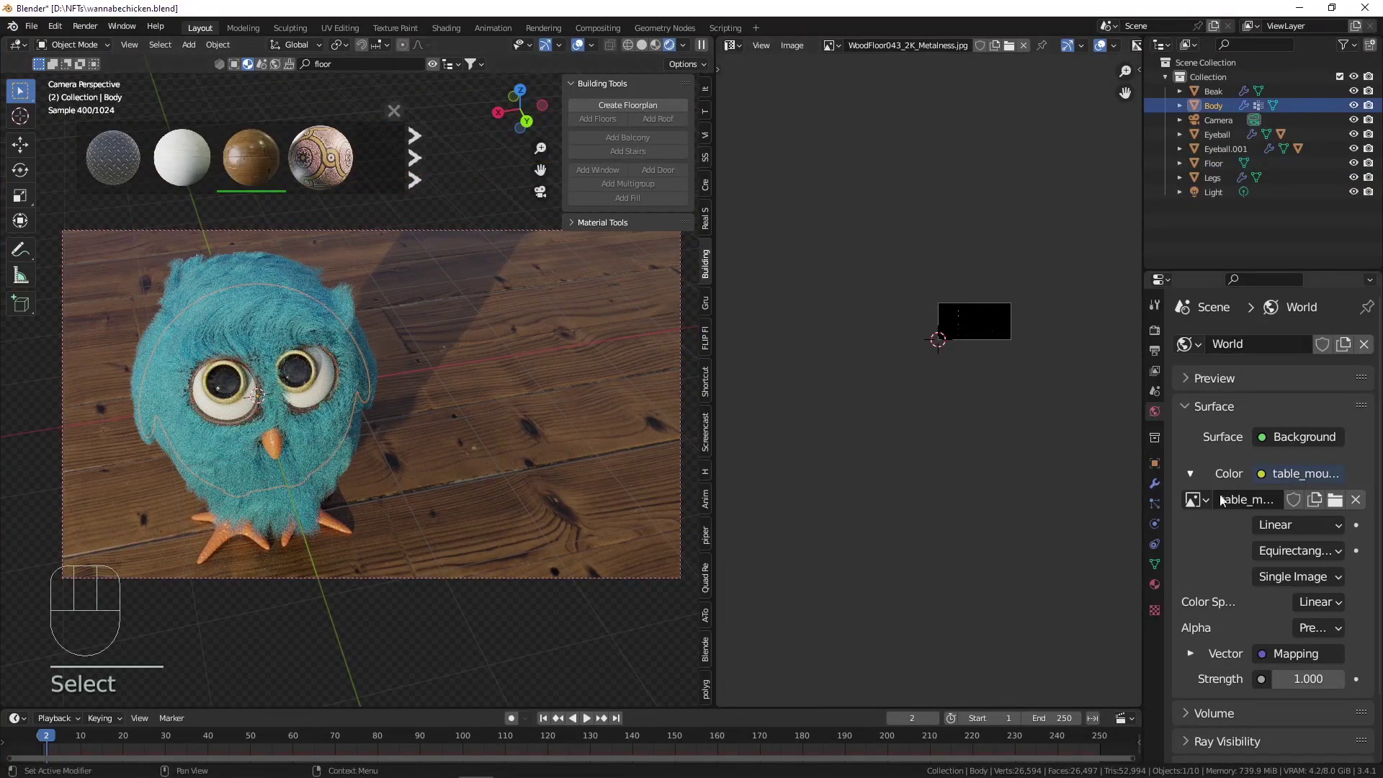
left_click(1154, 504)
scroll(1285, 536, "down", 10)
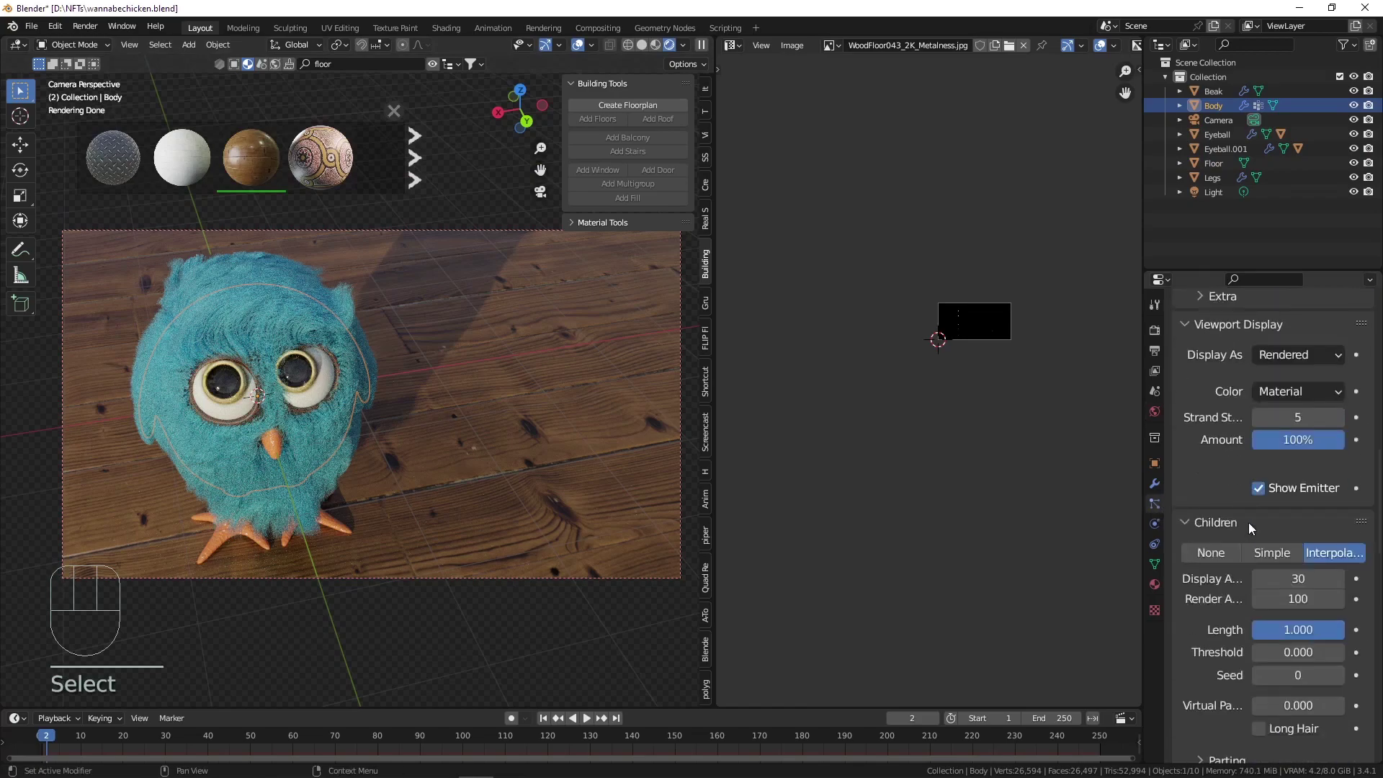
scroll(1250, 526, "down", 4)
scroll(269, 546, "up", 6)
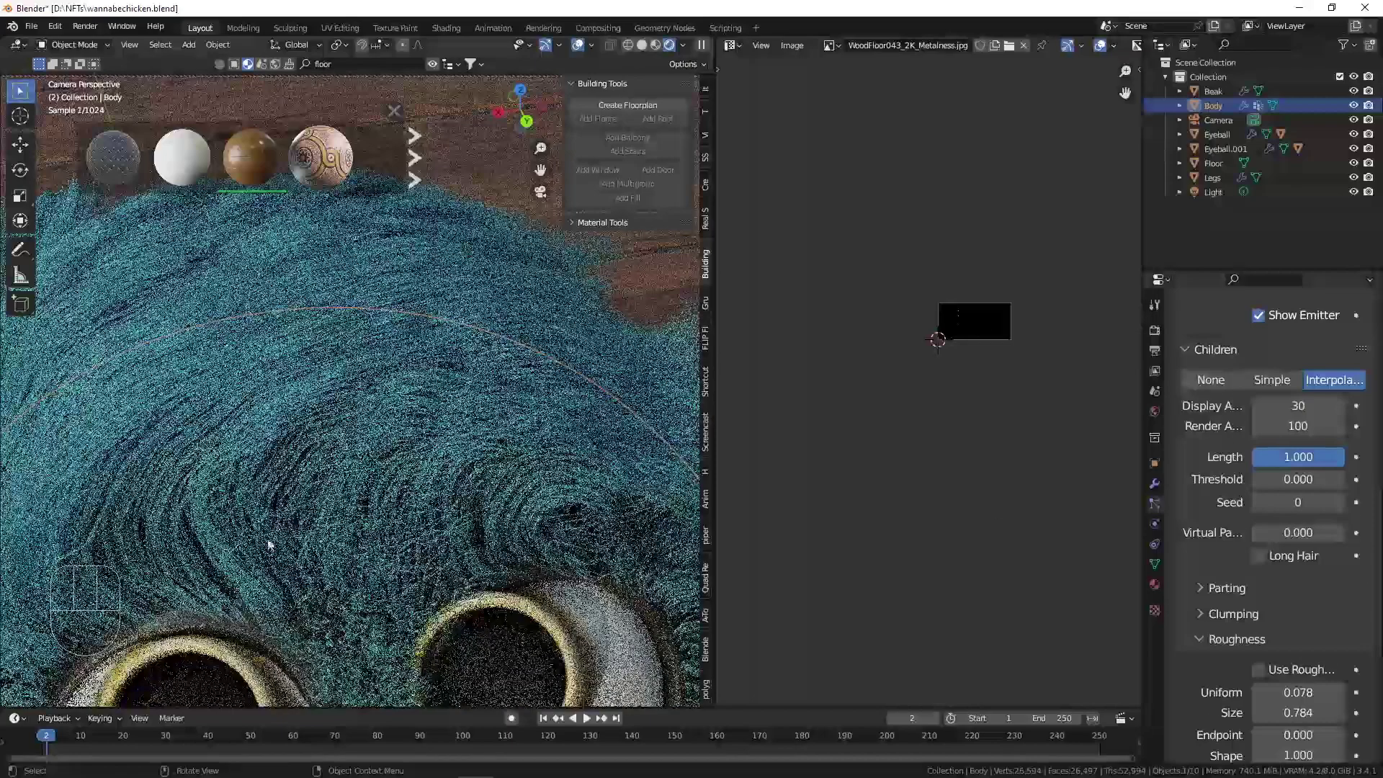
scroll(298, 530, "down", 6)
middle_click_drag(303, 522, 319, 343, "shift")
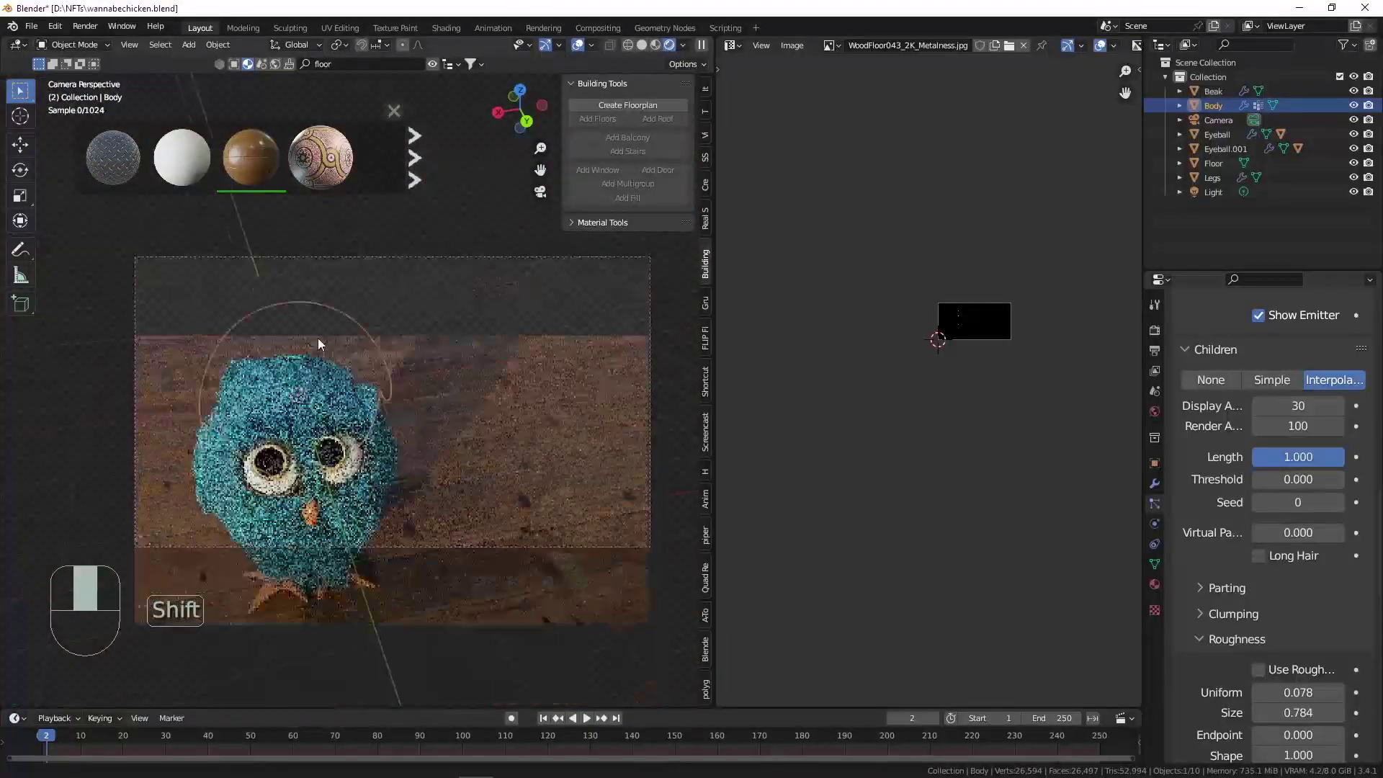
scroll(320, 343, "up", 1)
scroll(1268, 609, "down", 10)
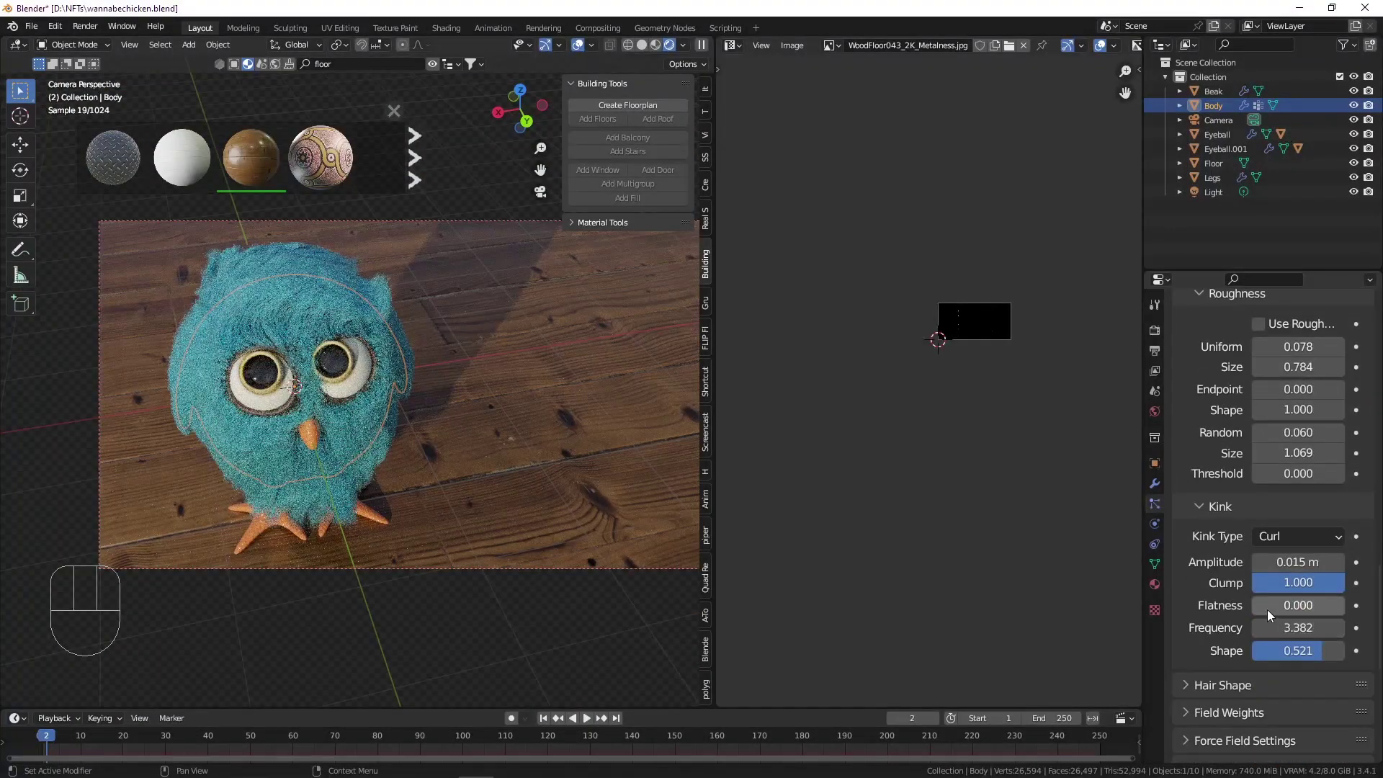
scroll(1268, 610, "down", 5)
In the body's Hair Shape settings, set the root diameter to 0.2 m and the tip to 0.05 m.
left_click(1237, 512)
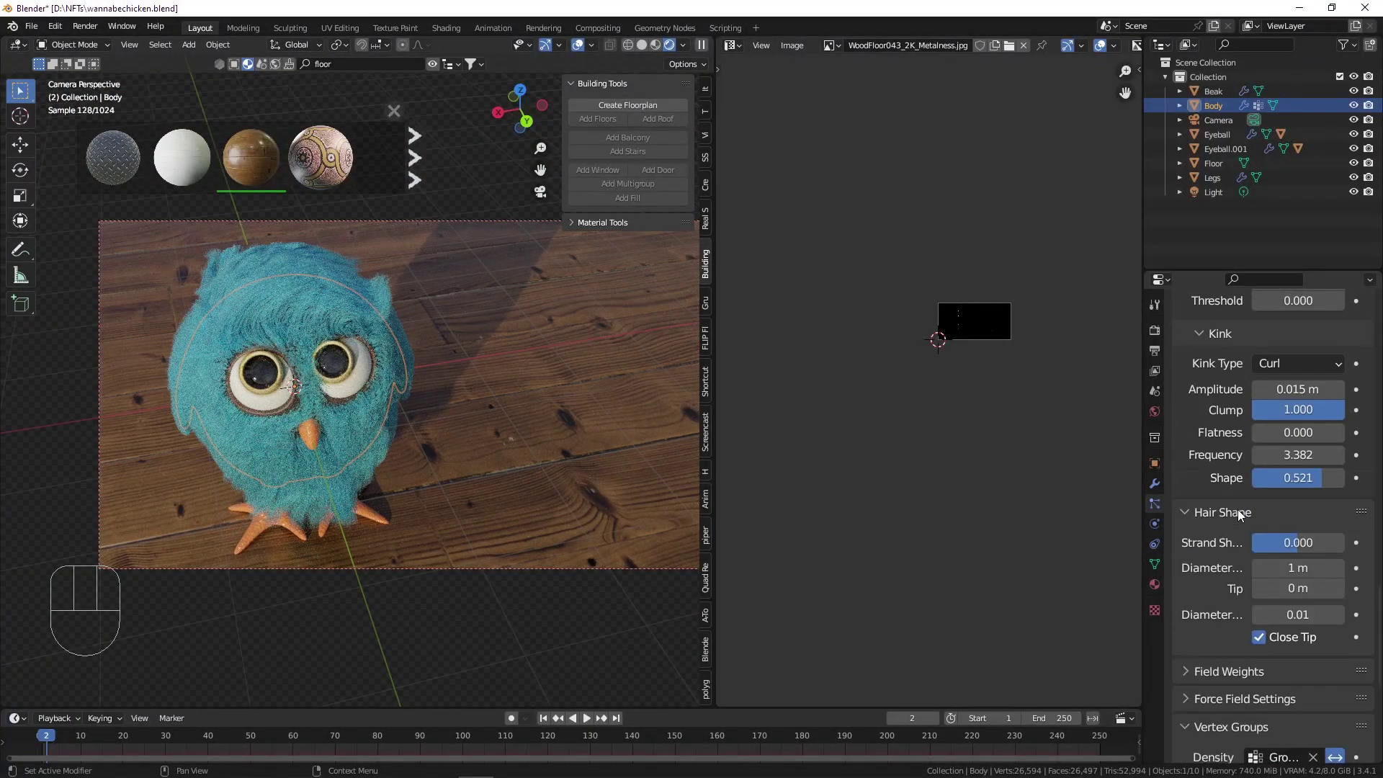
scroll(1239, 512, "down", 2)
left_click(1310, 510)
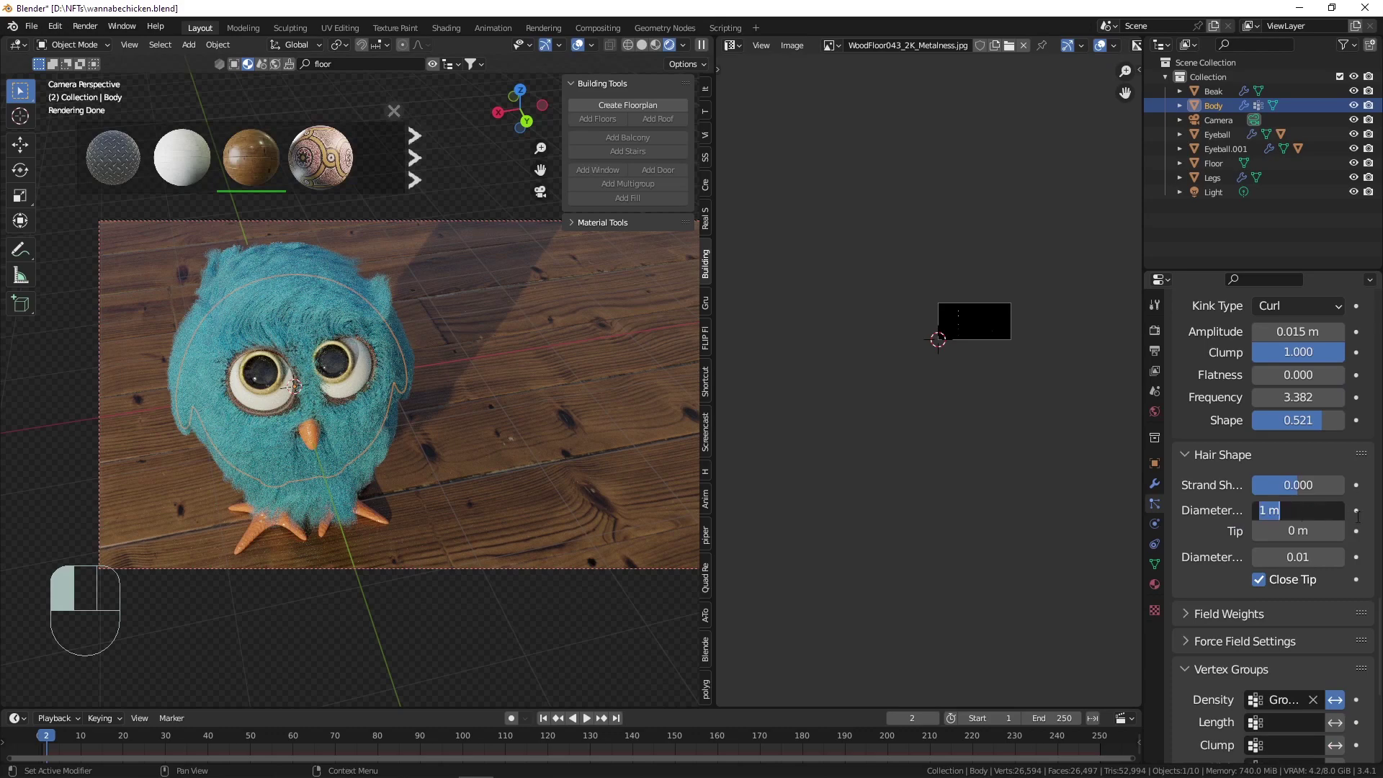
key("BackSpace")
type(".2")
key("Tab")
type(".05")
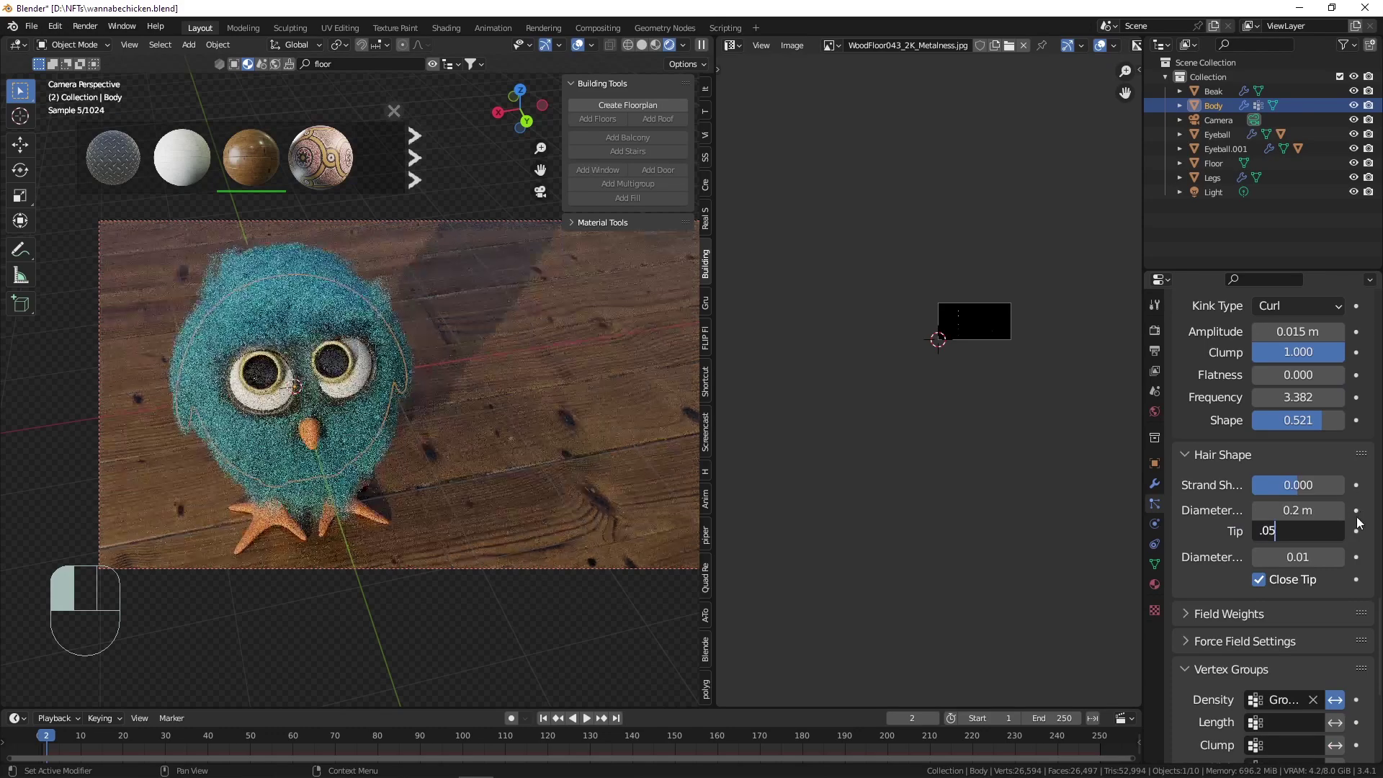
key("Return")
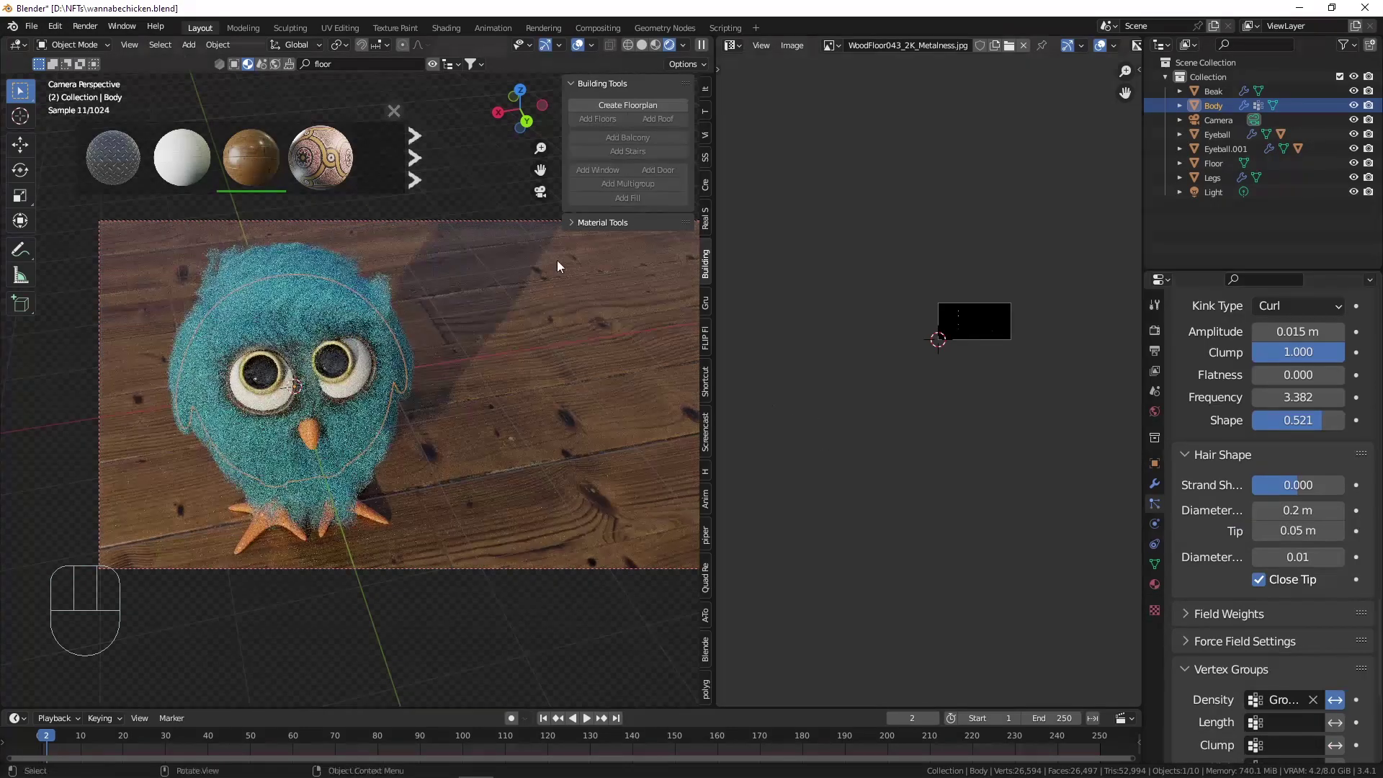
left_click(504, 194)
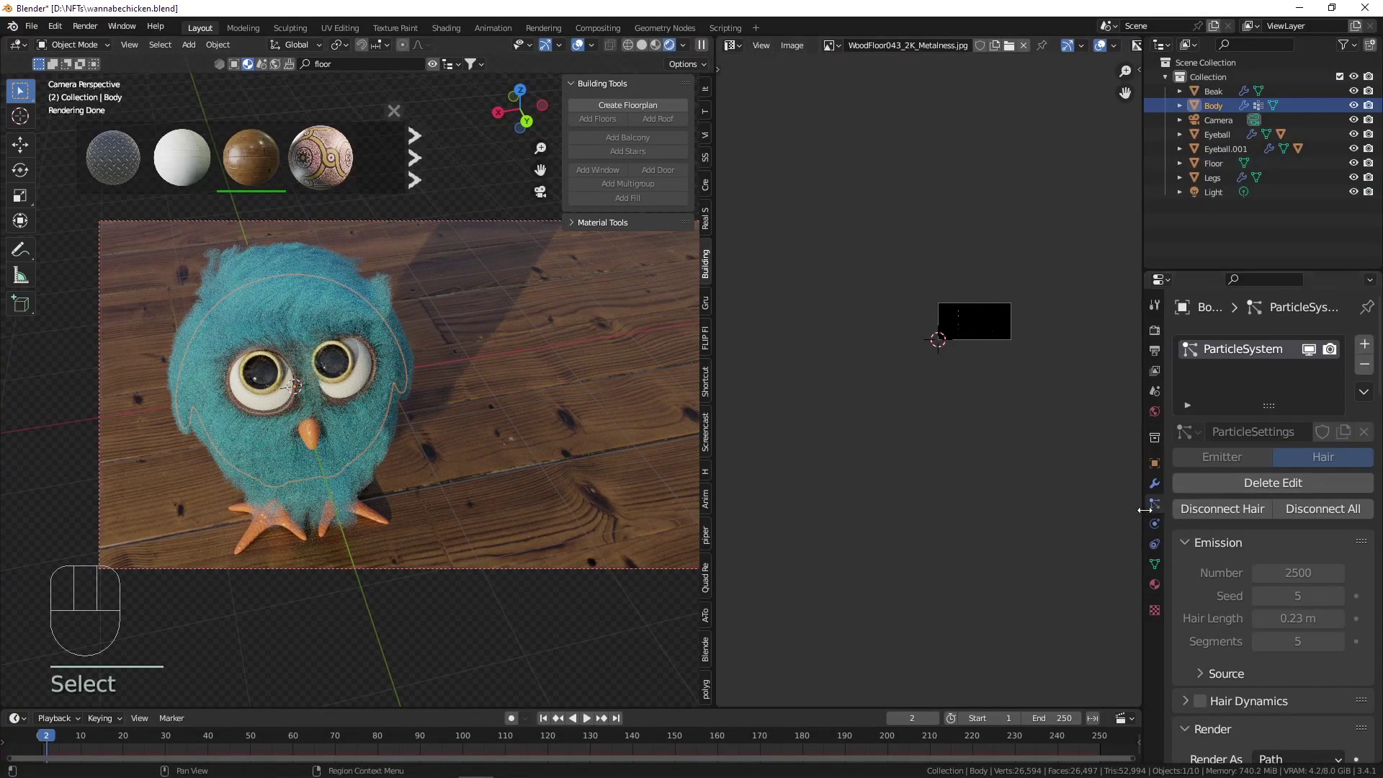
Set the display amount of the fur's child hairs to 50, save the file, and inspect the fur around the eyes.
scroll(1246, 538, "down", 15)
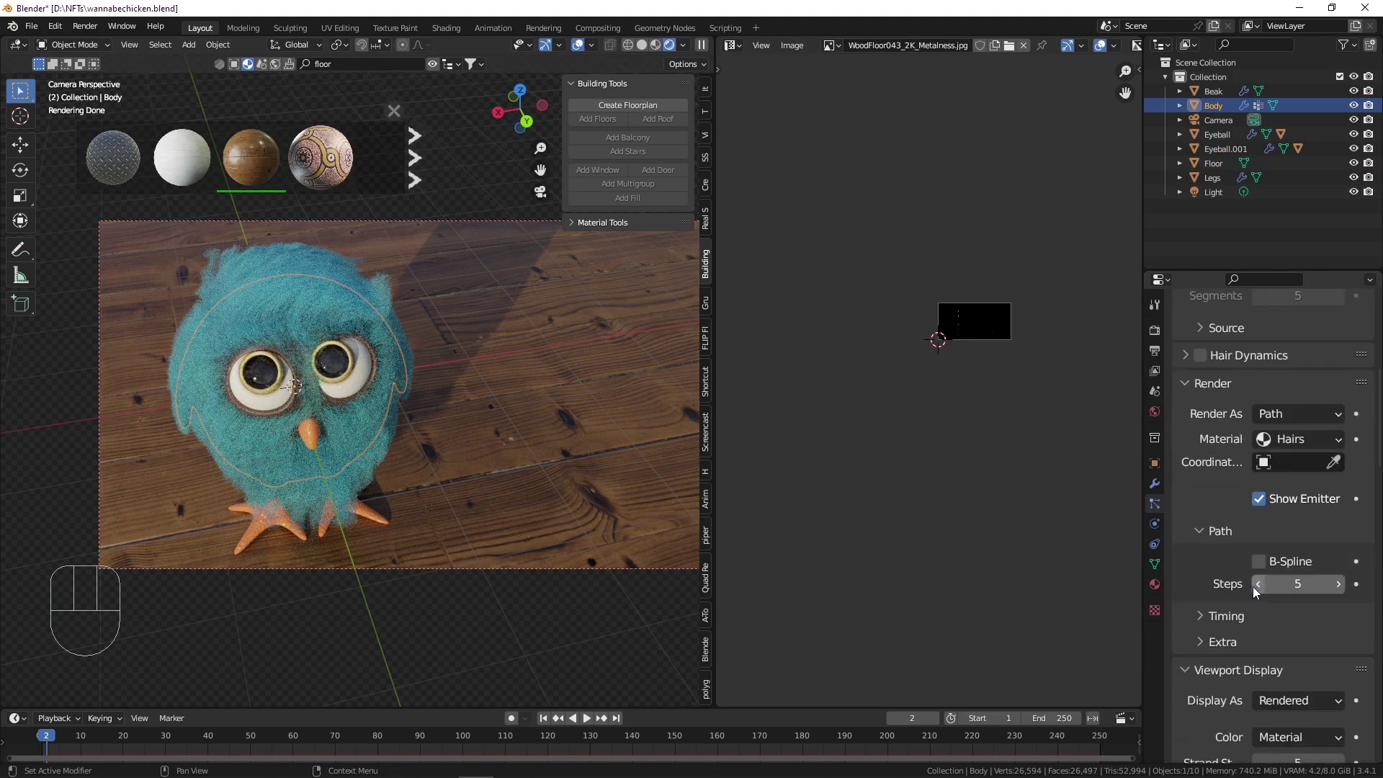
scroll(1268, 558, "down", 4)
left_click(1298, 495)
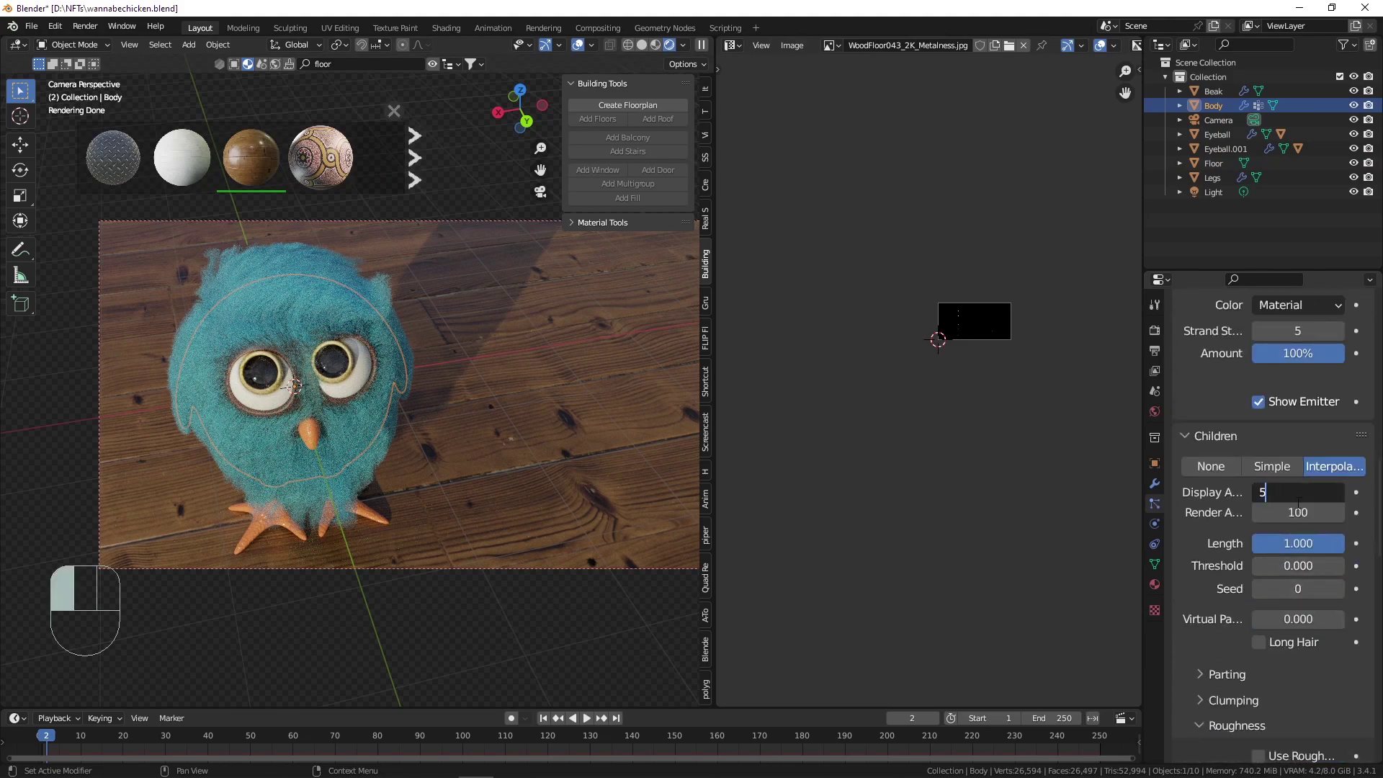
key("Return")
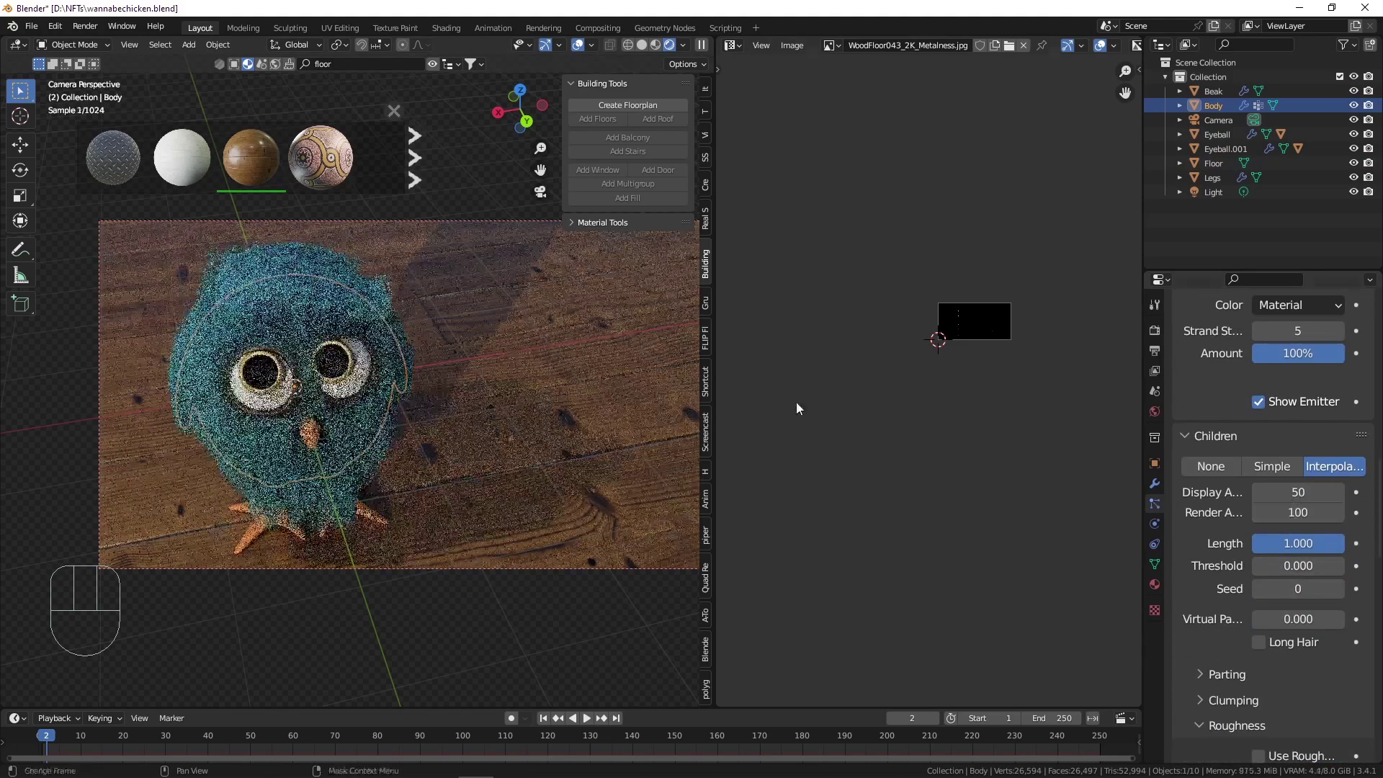
key("ctrl+s")
left_click(474, 210)
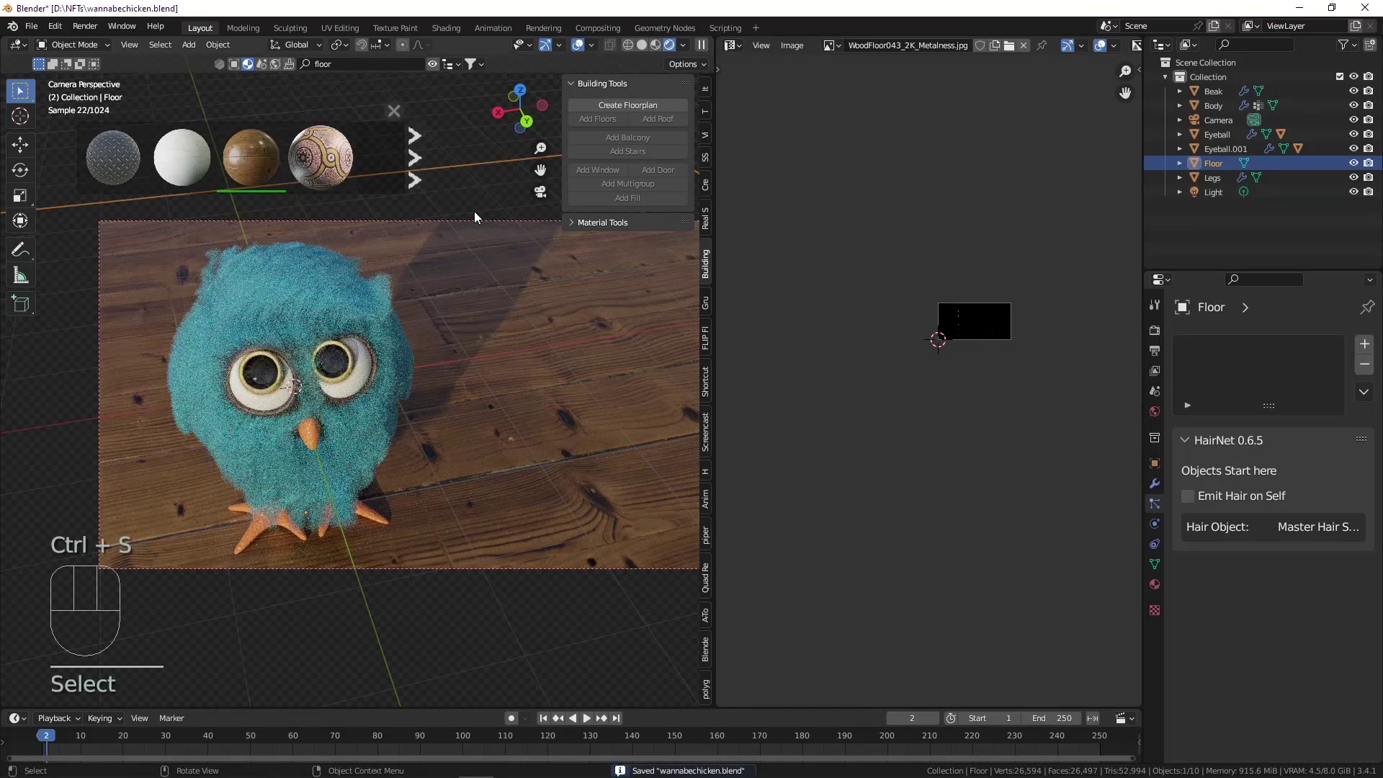
scroll(339, 367, "up", 6)
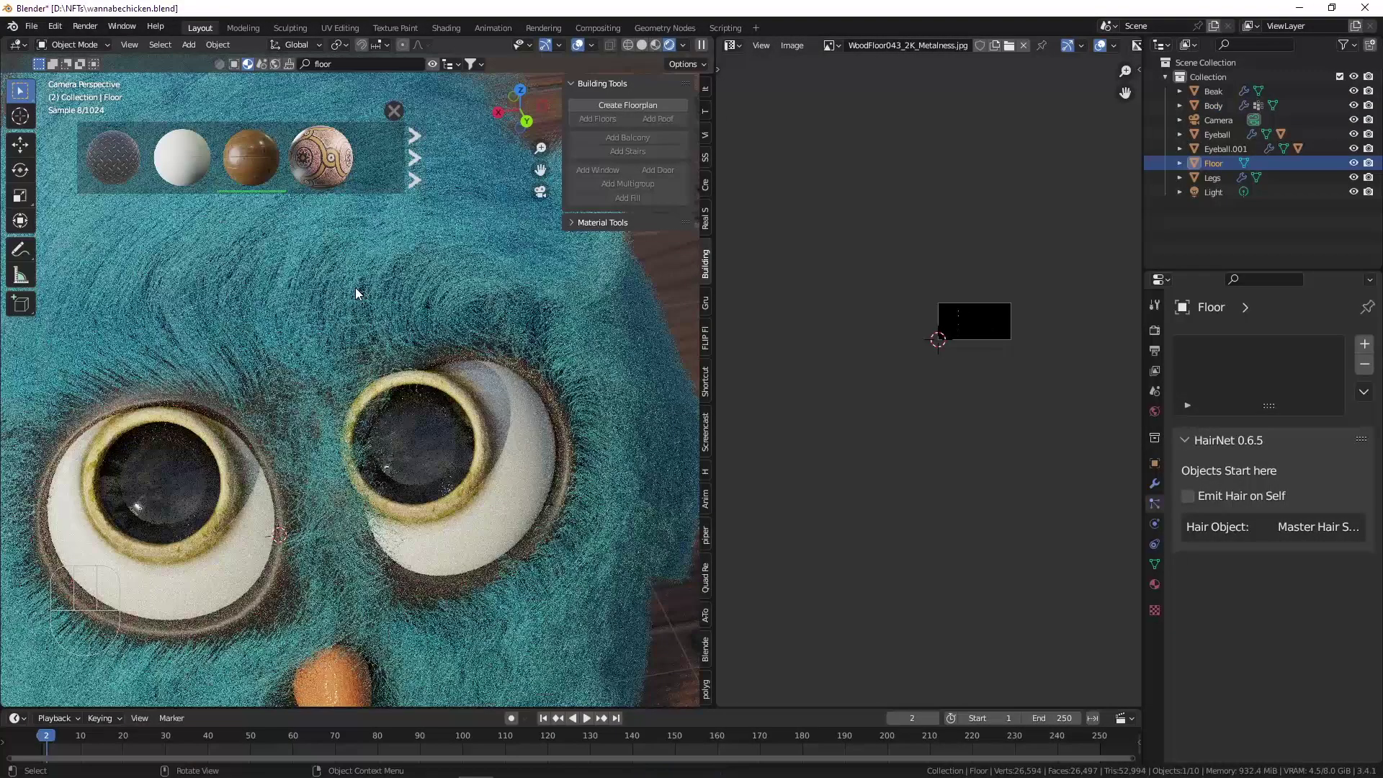
scroll(356, 288, "down", 6)
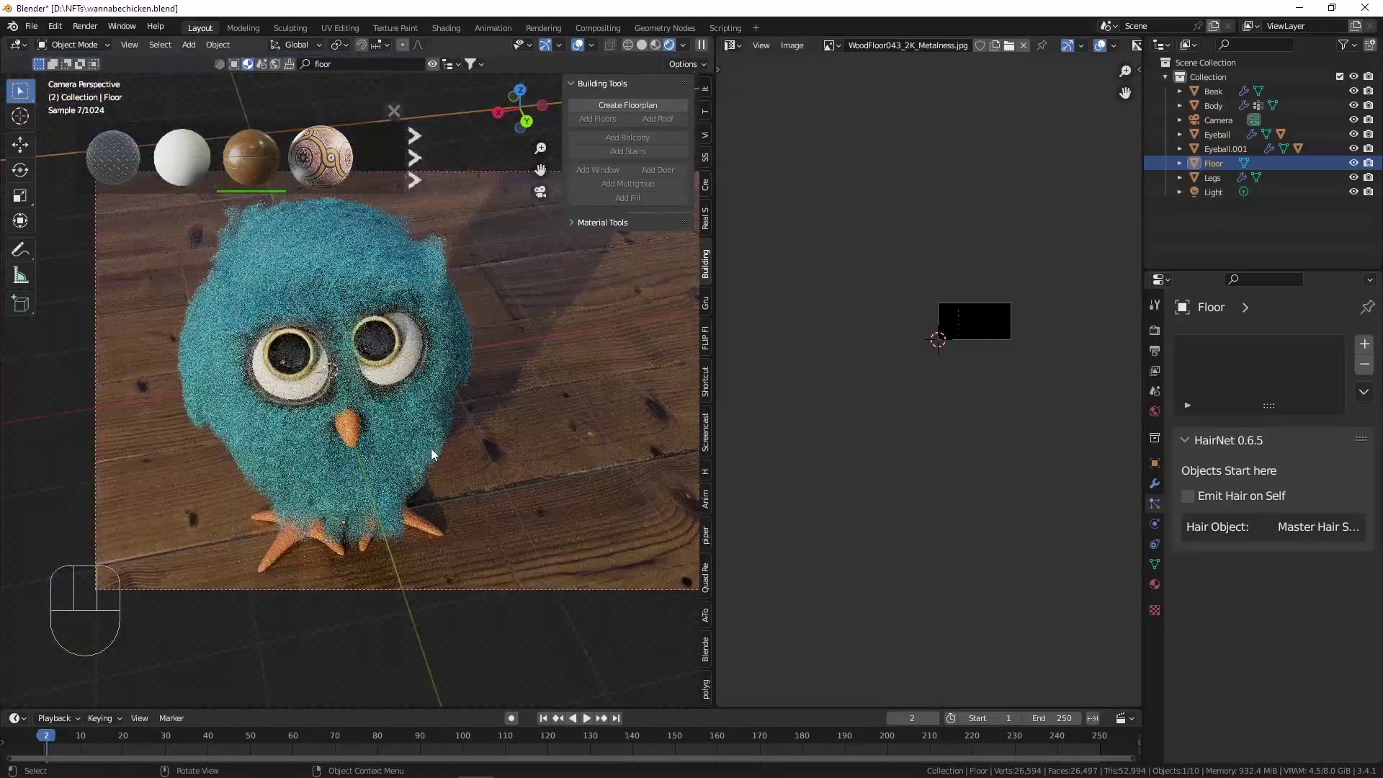
Filter the Downloads folder by "hdr" and try simons_town_rocks_4k.hdr as the world's environment image.
left_click(425, 445)
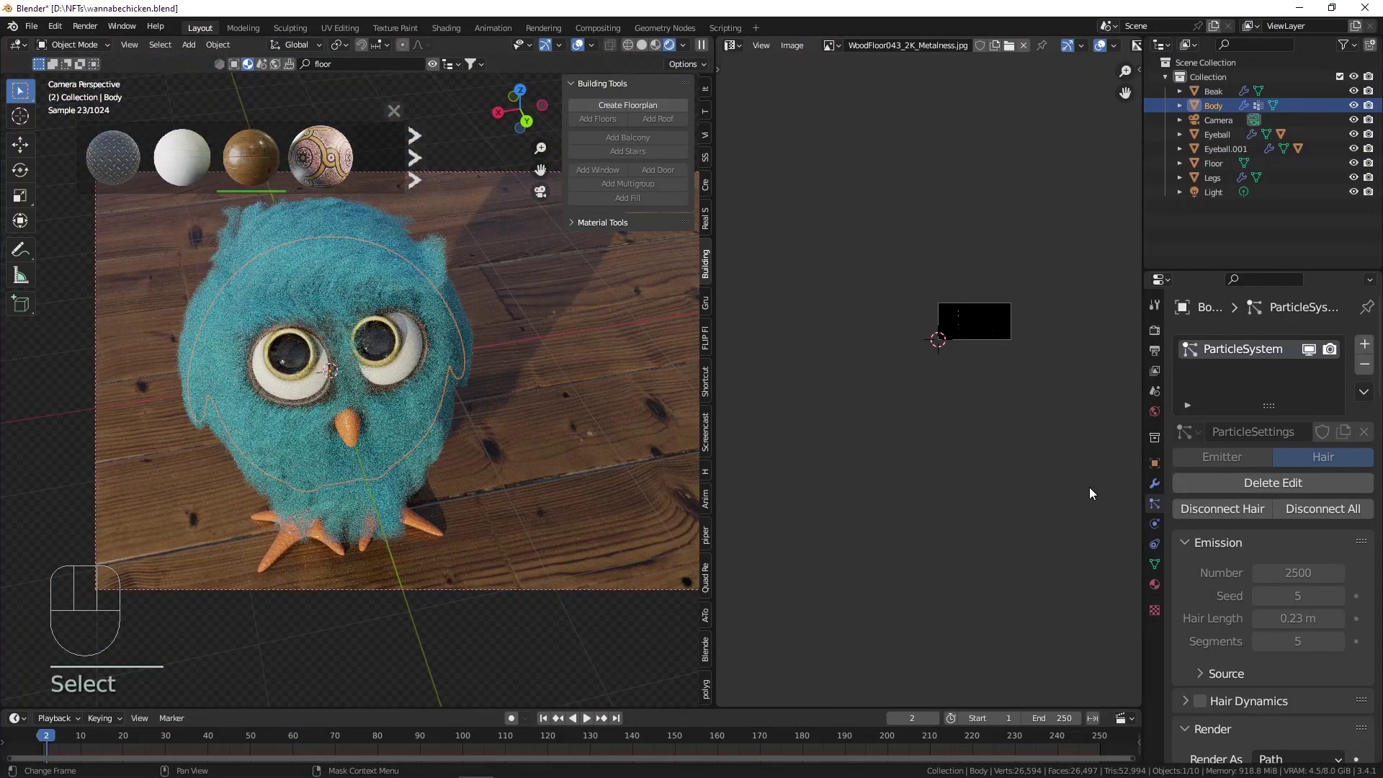
left_click(1155, 584)
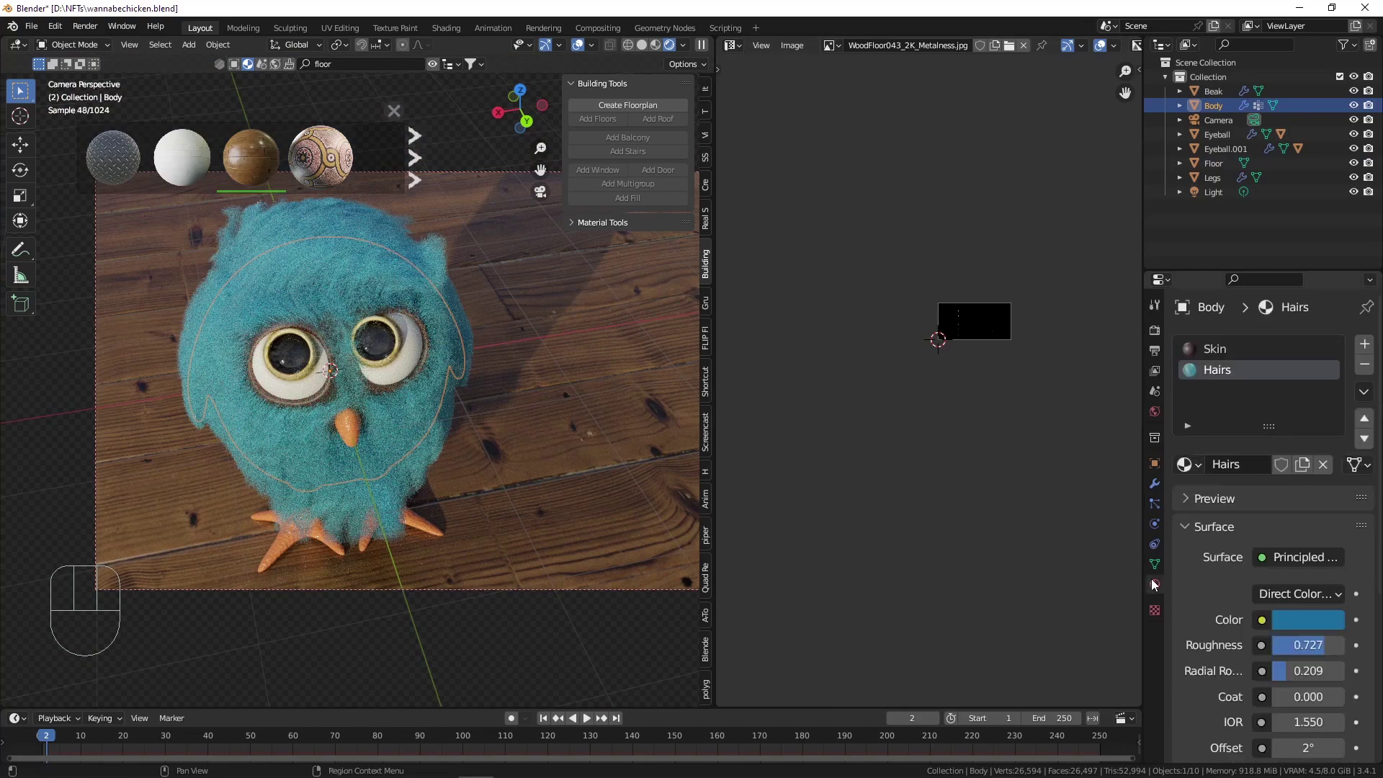
left_click(1155, 411)
left_click(1334, 500)
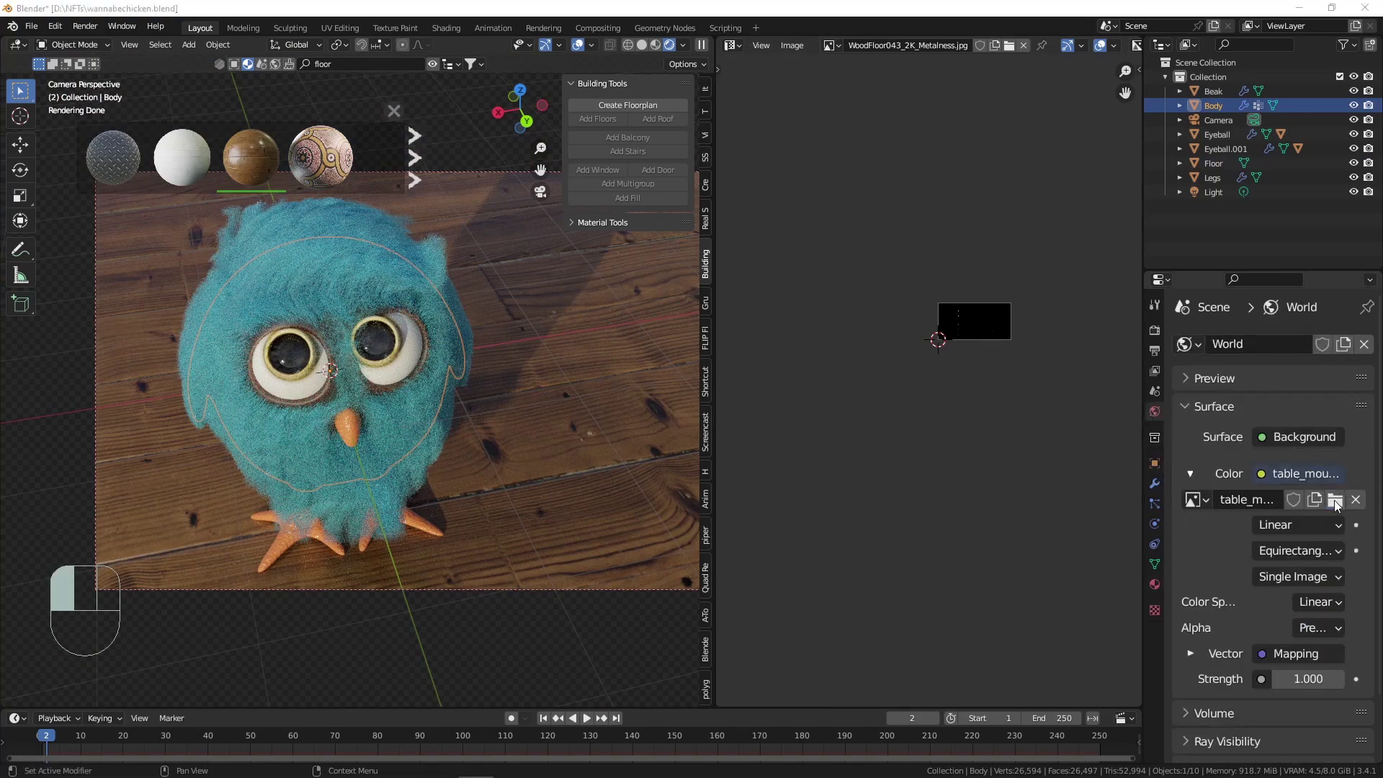
type("hdr")
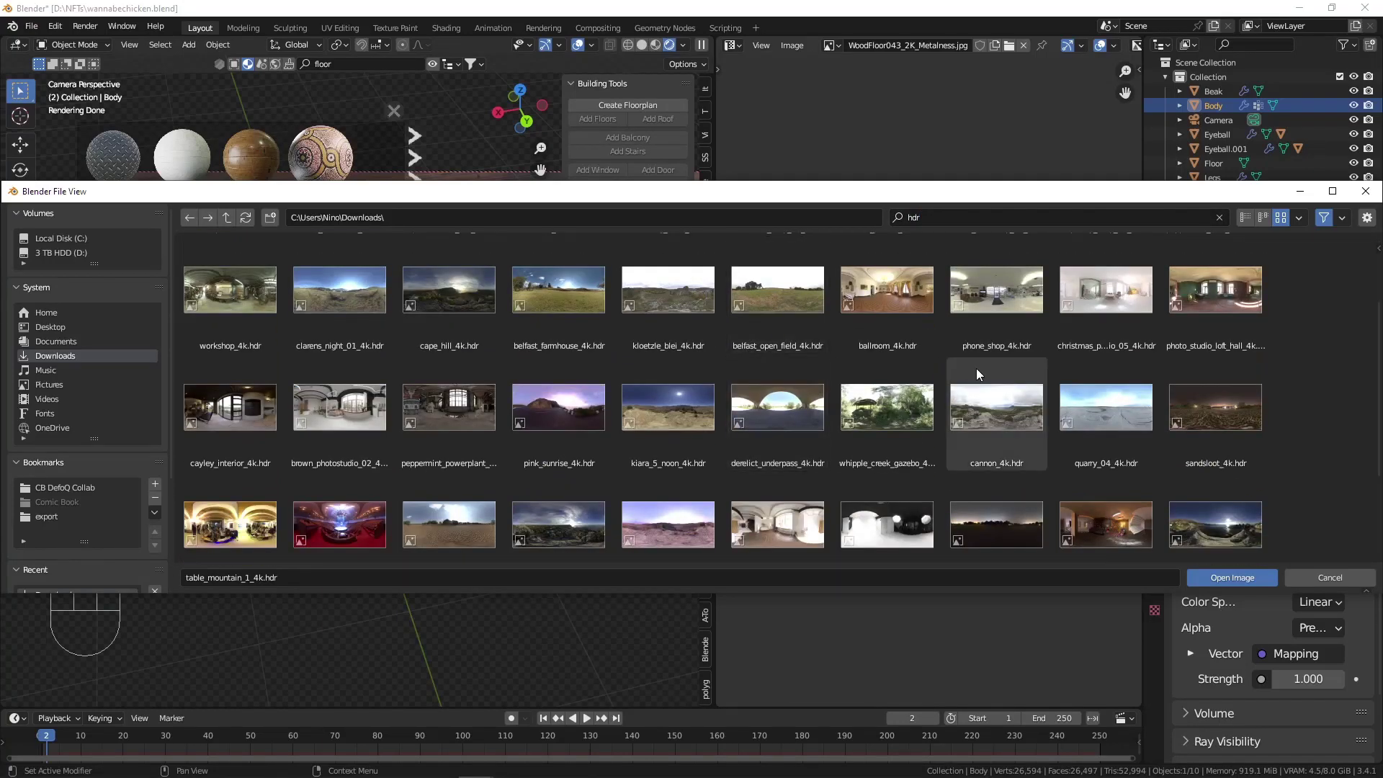
scroll(969, 345, "down", 1)
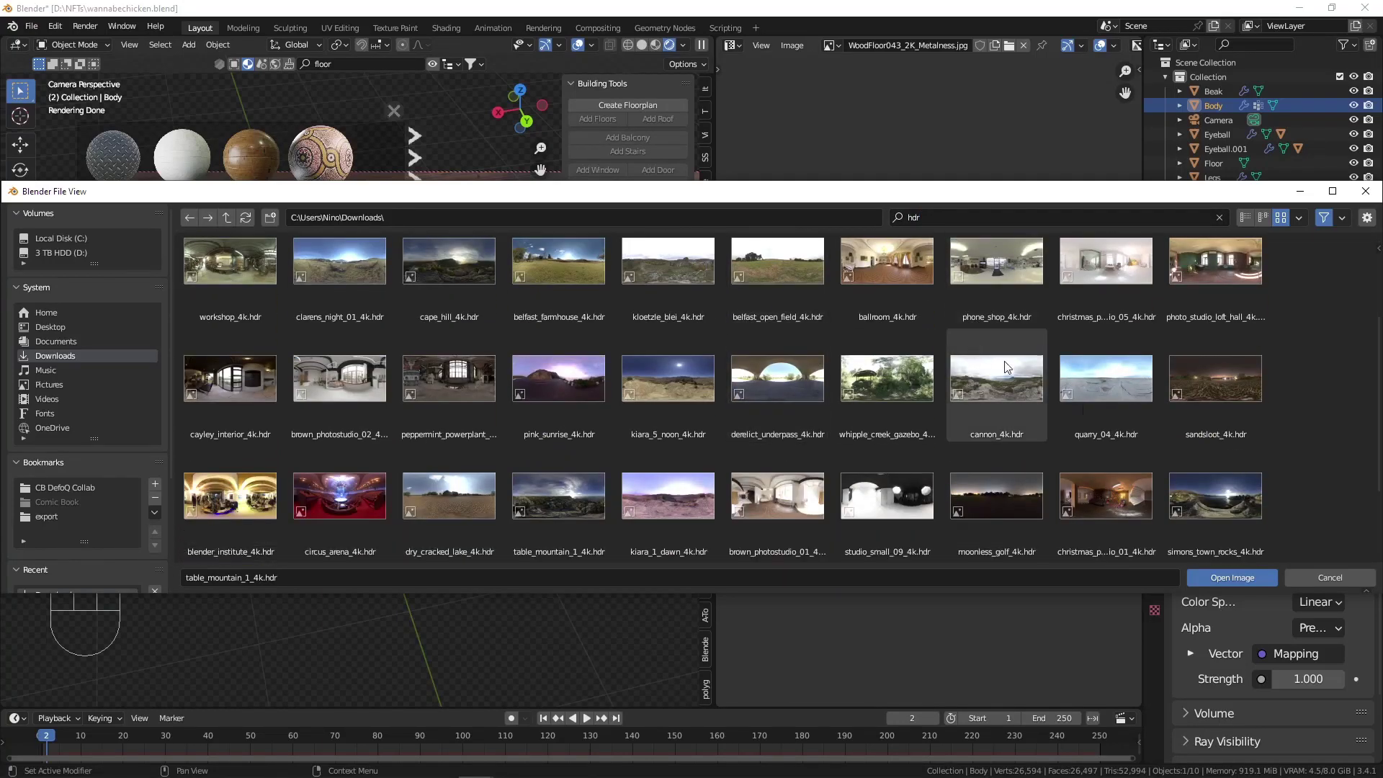
double_click(1224, 499)
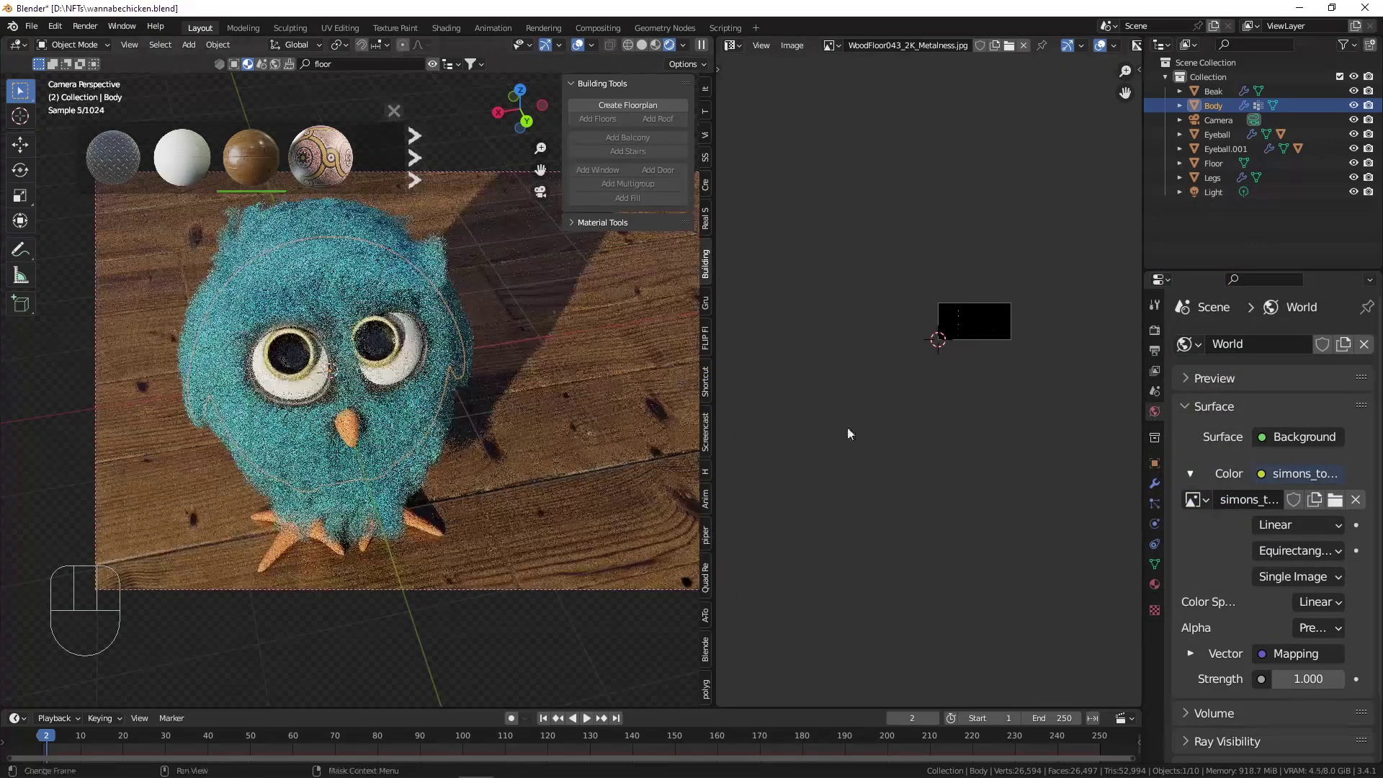
Filter the Downloads folder by "hdr" again and load the peppermint_powerplant HDR as the world's environment image.
left_click(1335, 499)
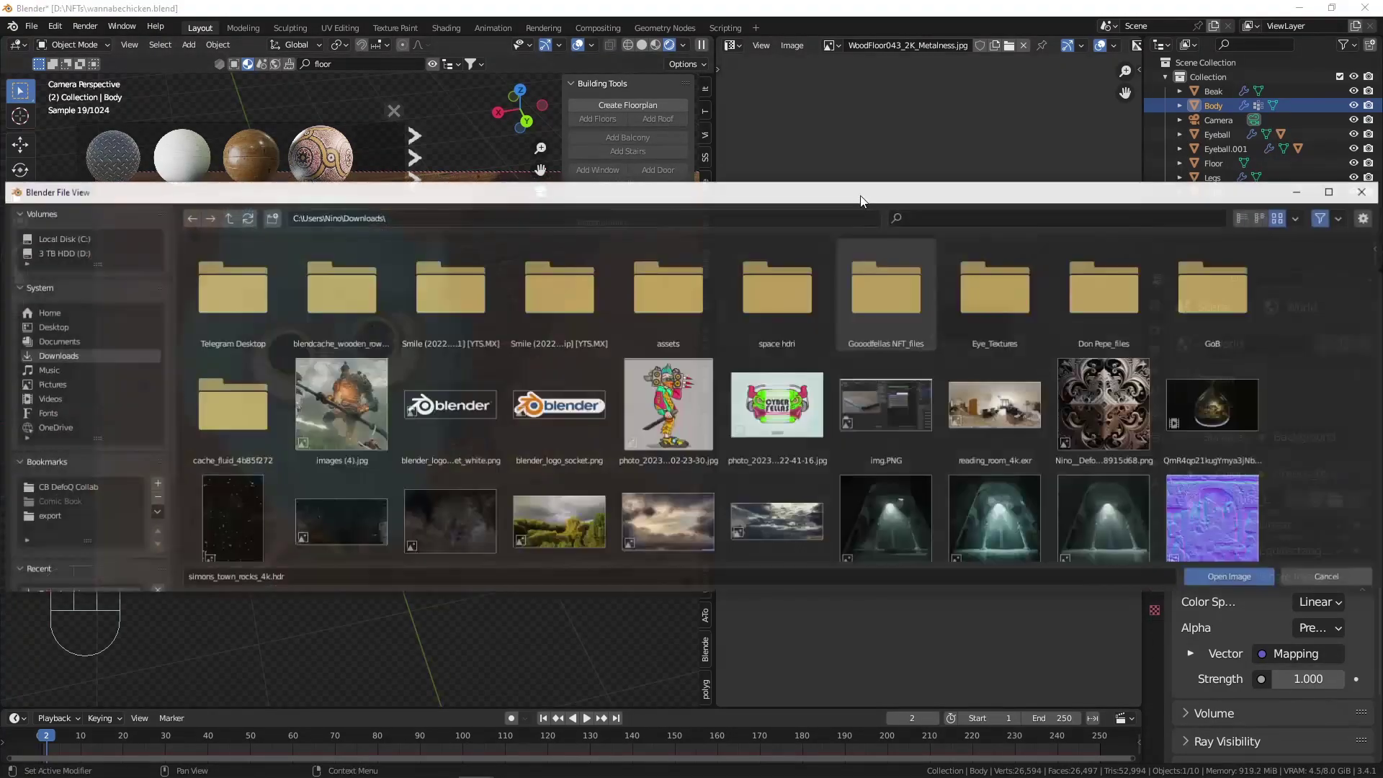
type("hdr")
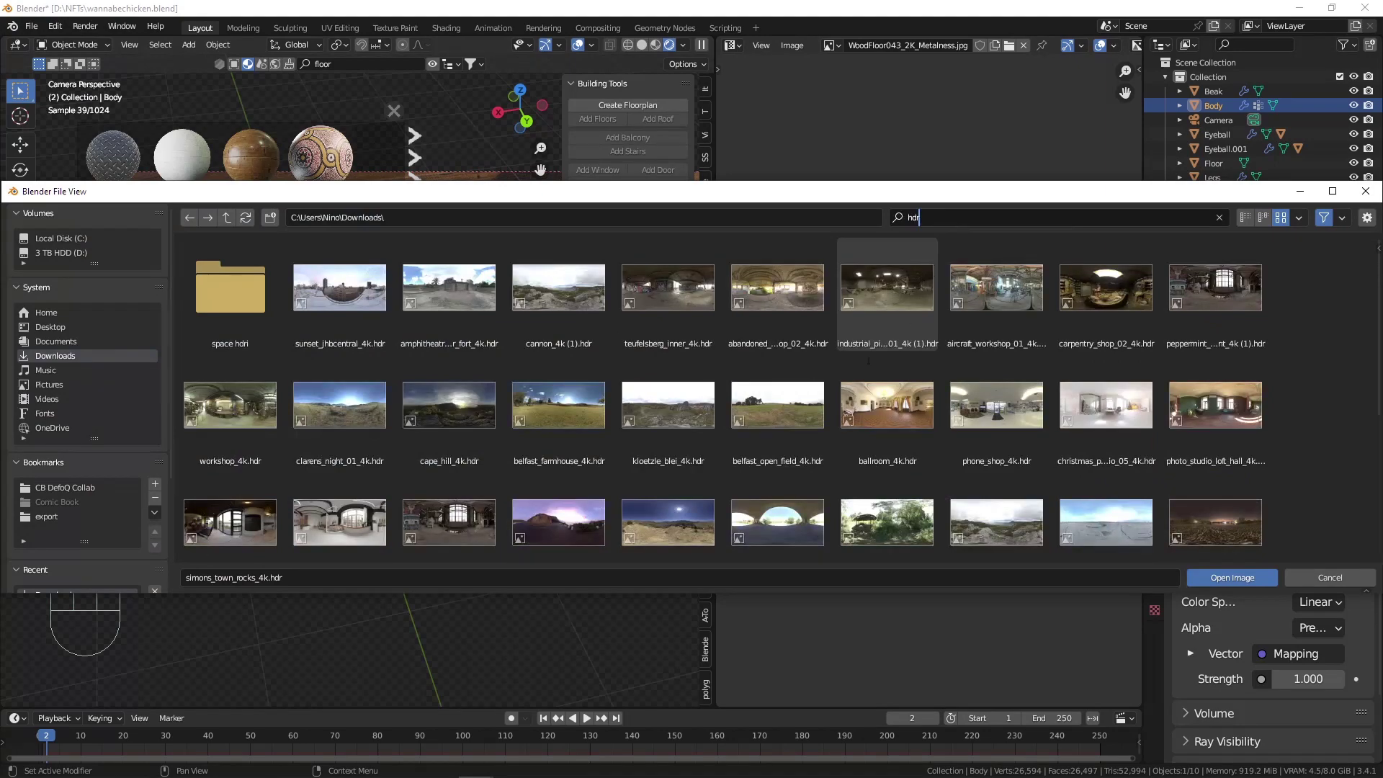
scroll(511, 357, "down", 1)
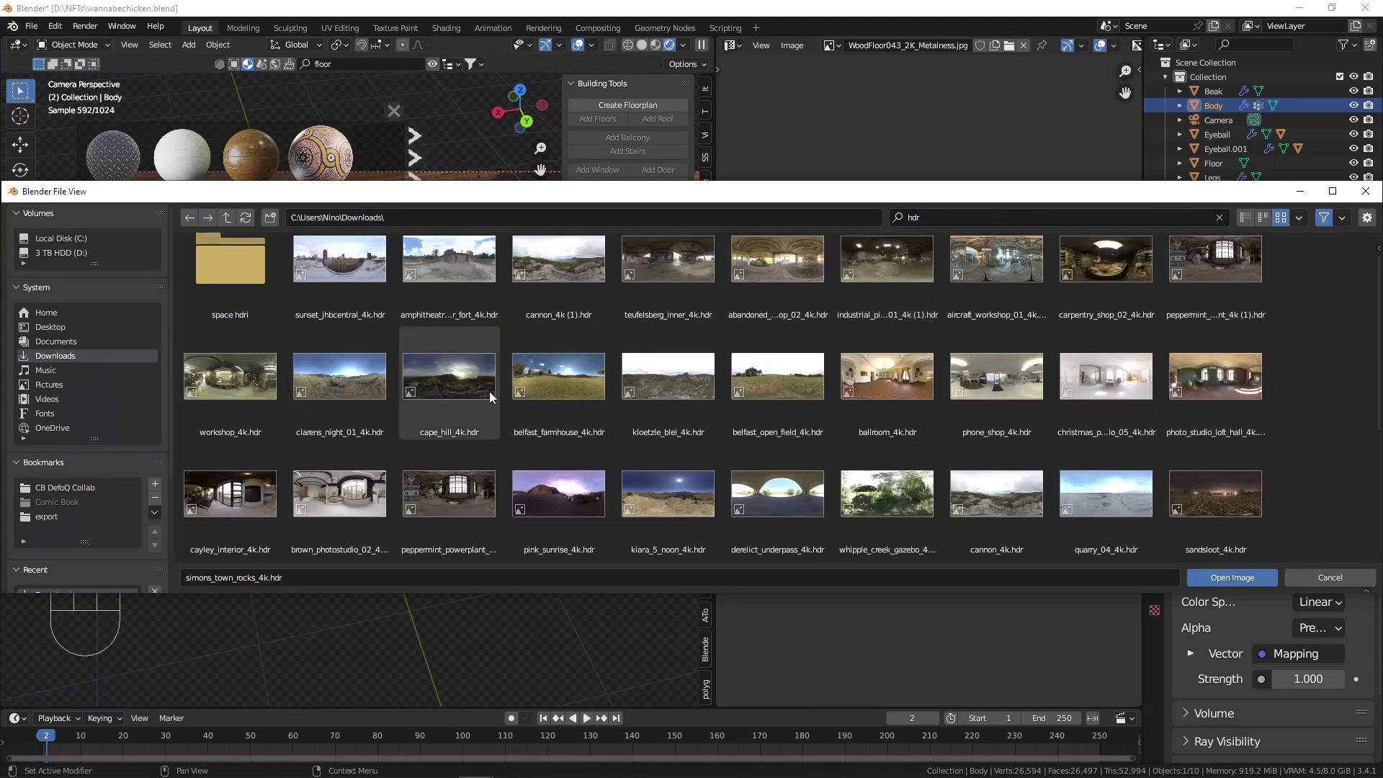
double_click(457, 498)
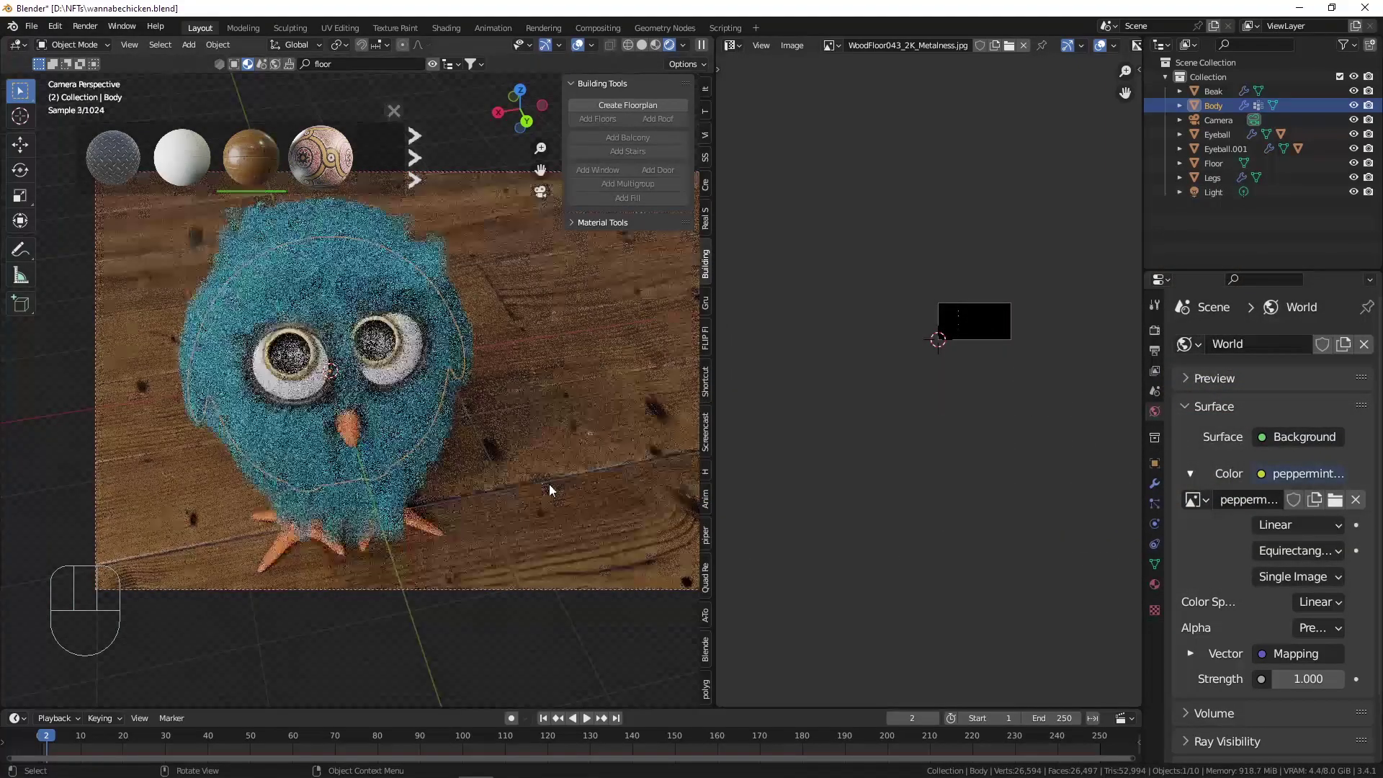
Expand the world texture's Mapping settings and rotate the environment to 1391° around Z.
left_click(1190, 653)
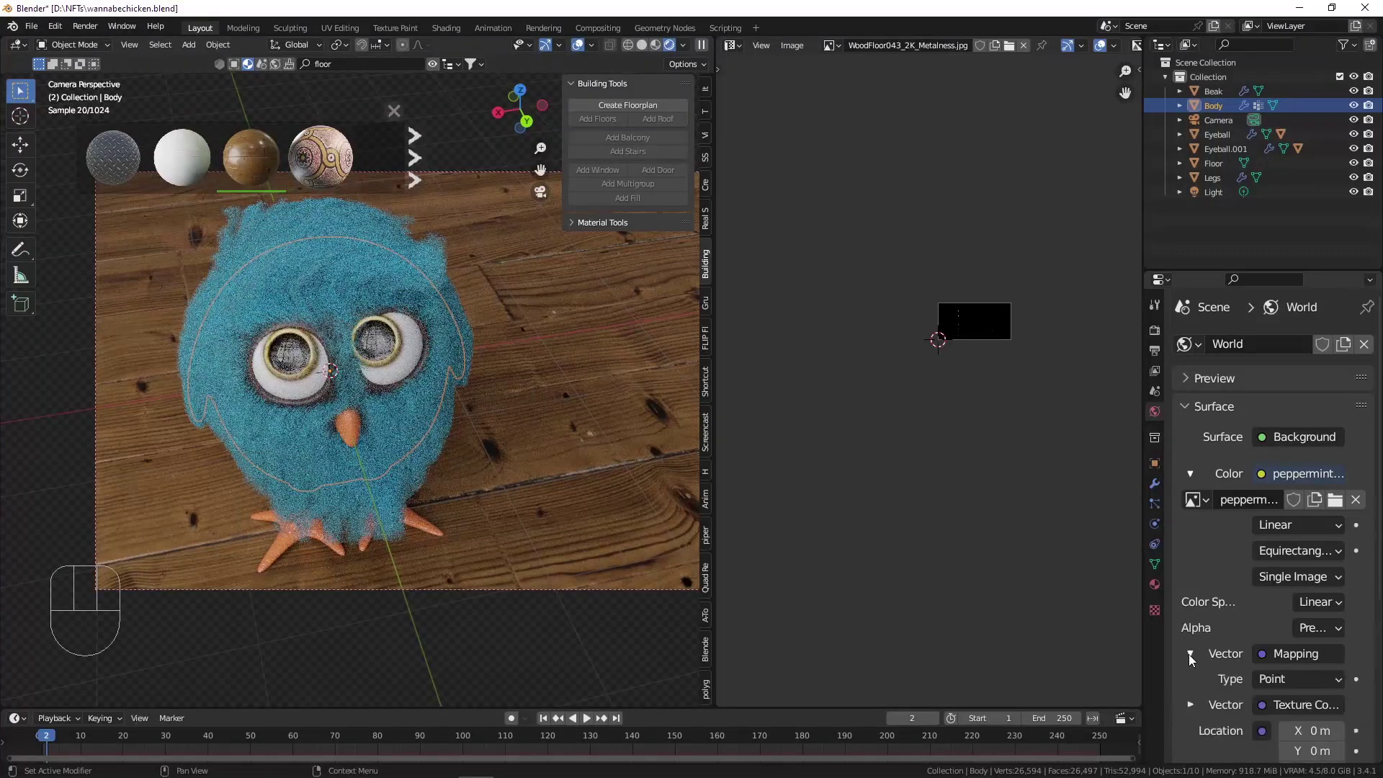
scroll(1256, 631, "down", 4)
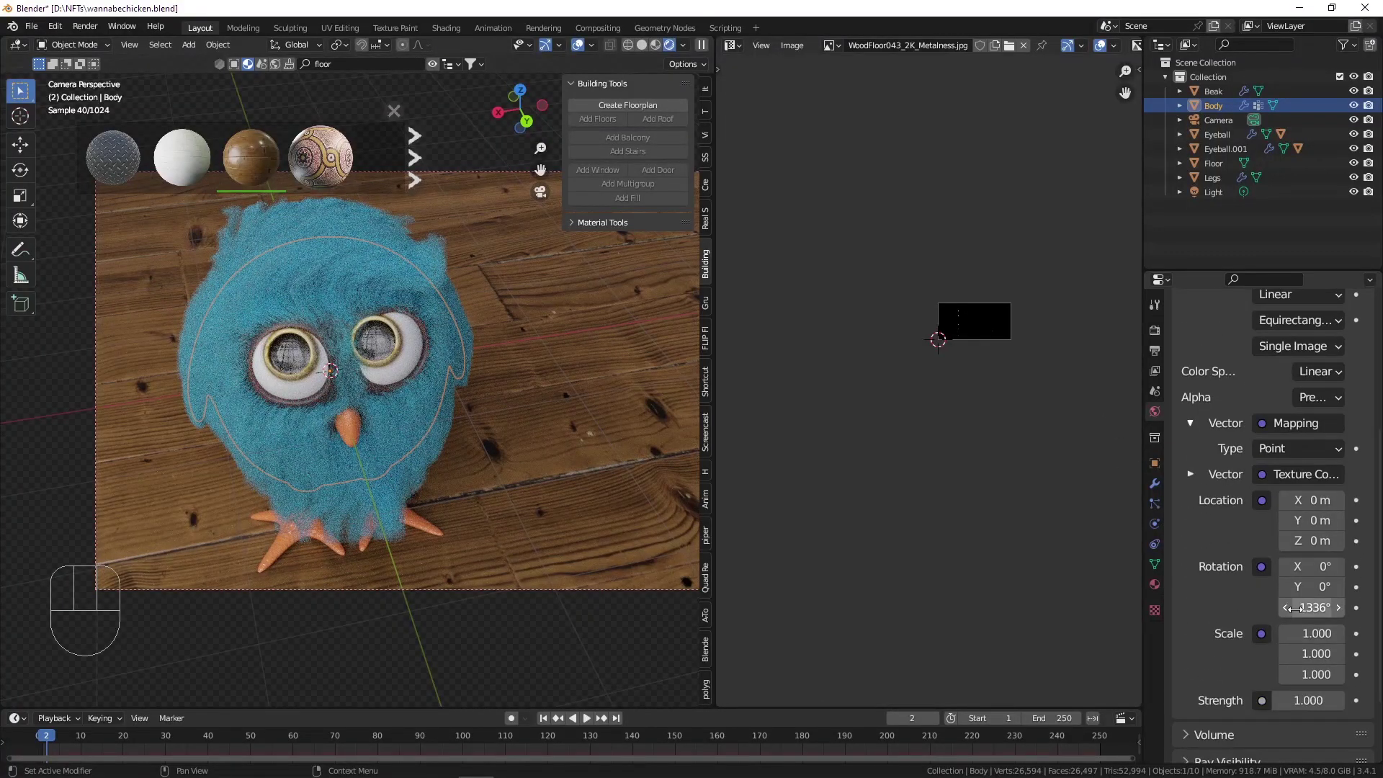
left_click_drag(1290, 609, 1333, 607)
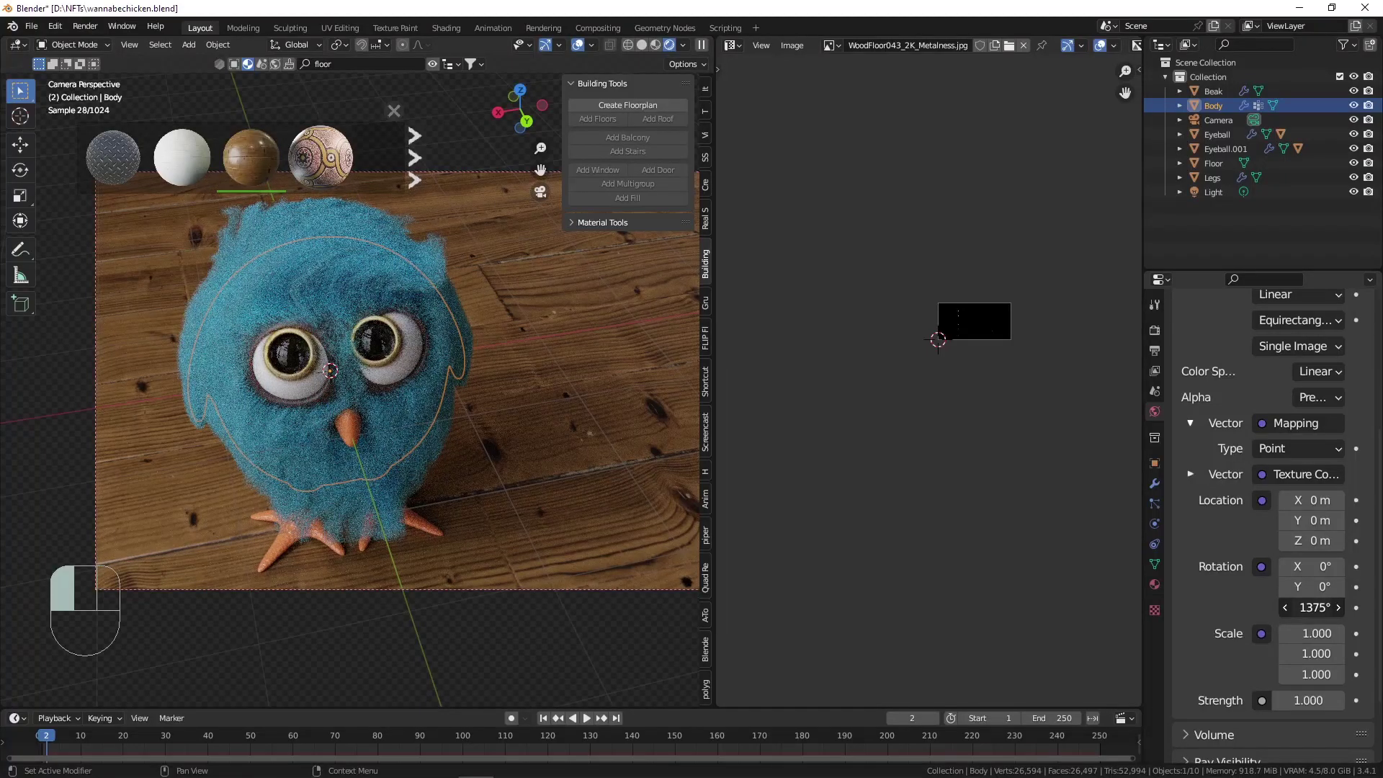
left_click_drag(1333, 607, 1343, 608)
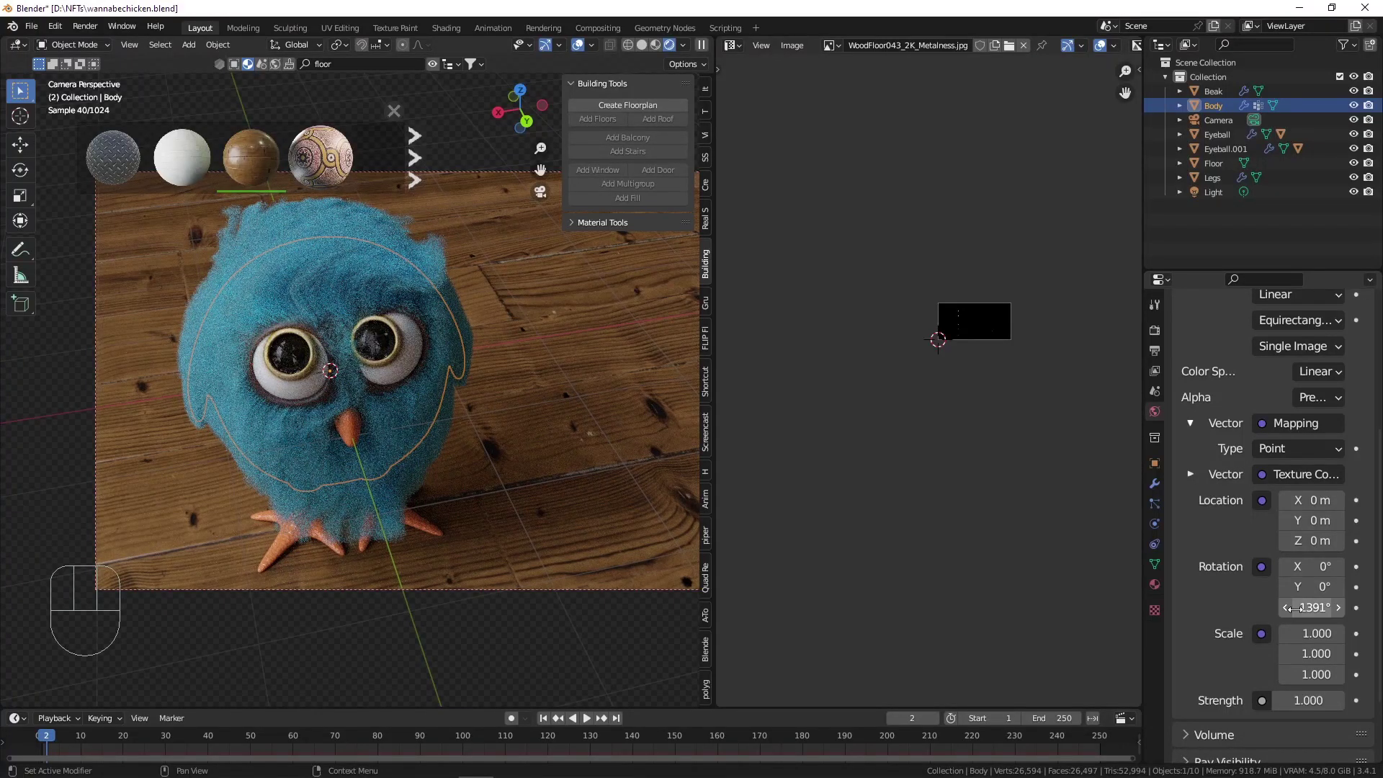
Show the body's hair material in the Shader Editor and set the Principled Hair BSDF's roughness to 0.786 and radial roughness to 0.764.
left_click(387, 233)
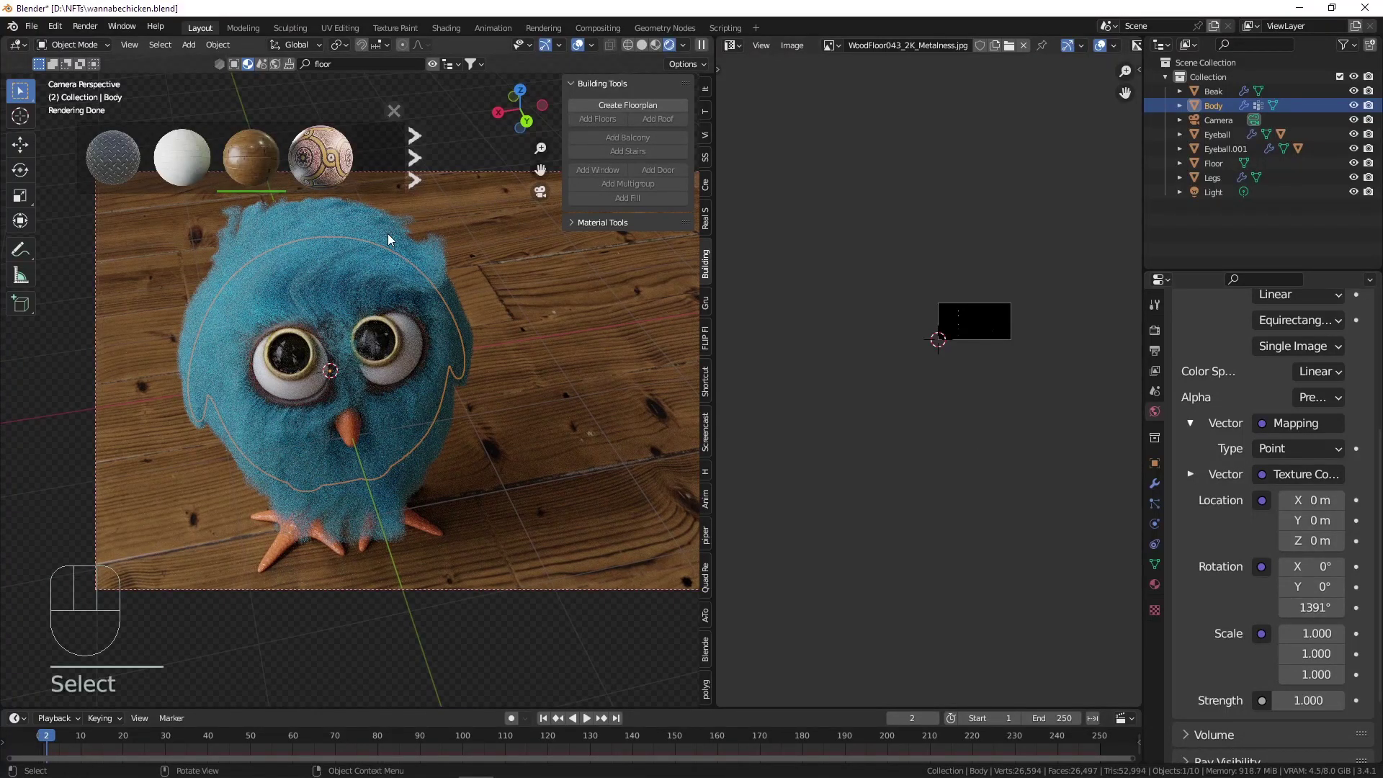
left_click(745, 45)
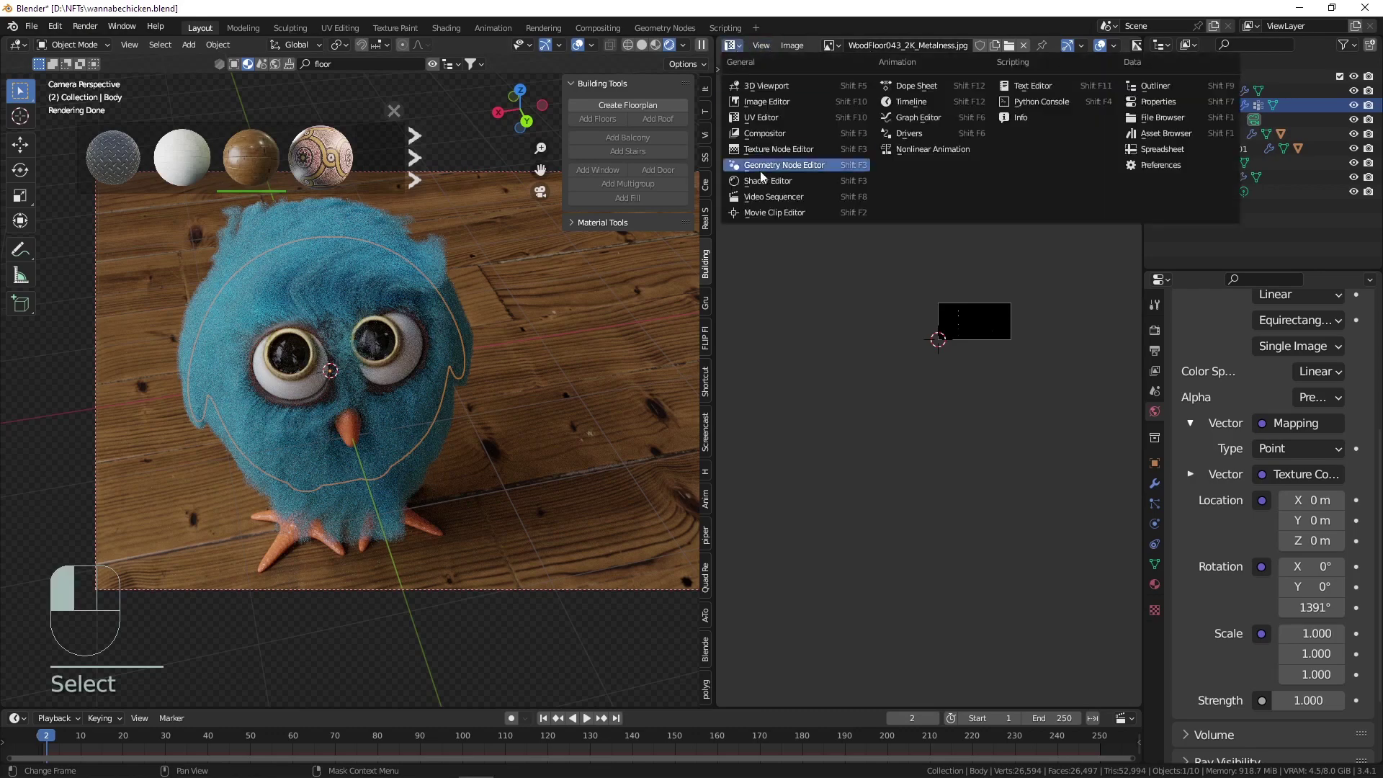
left_click(761, 175)
scroll(857, 238, "up", 5)
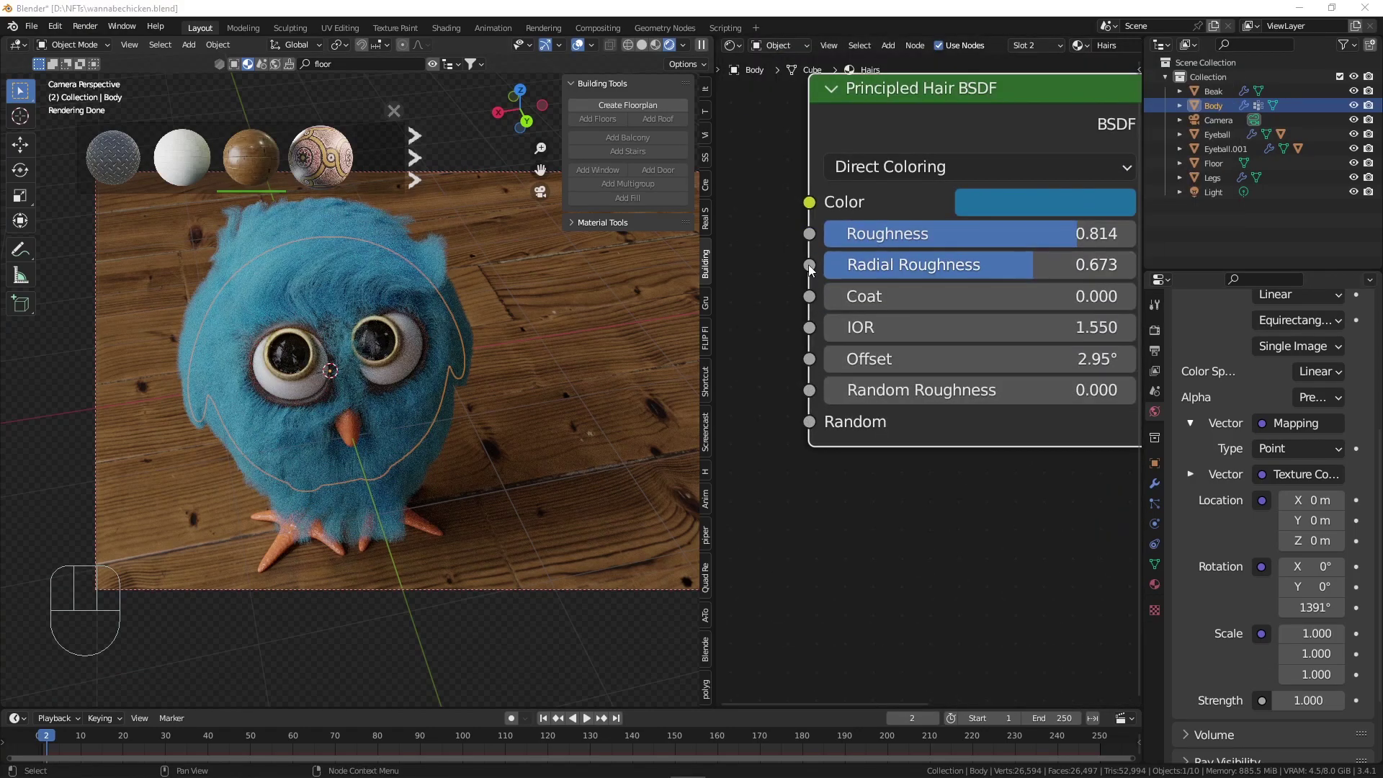
left_click_drag(922, 233, 788, 234)
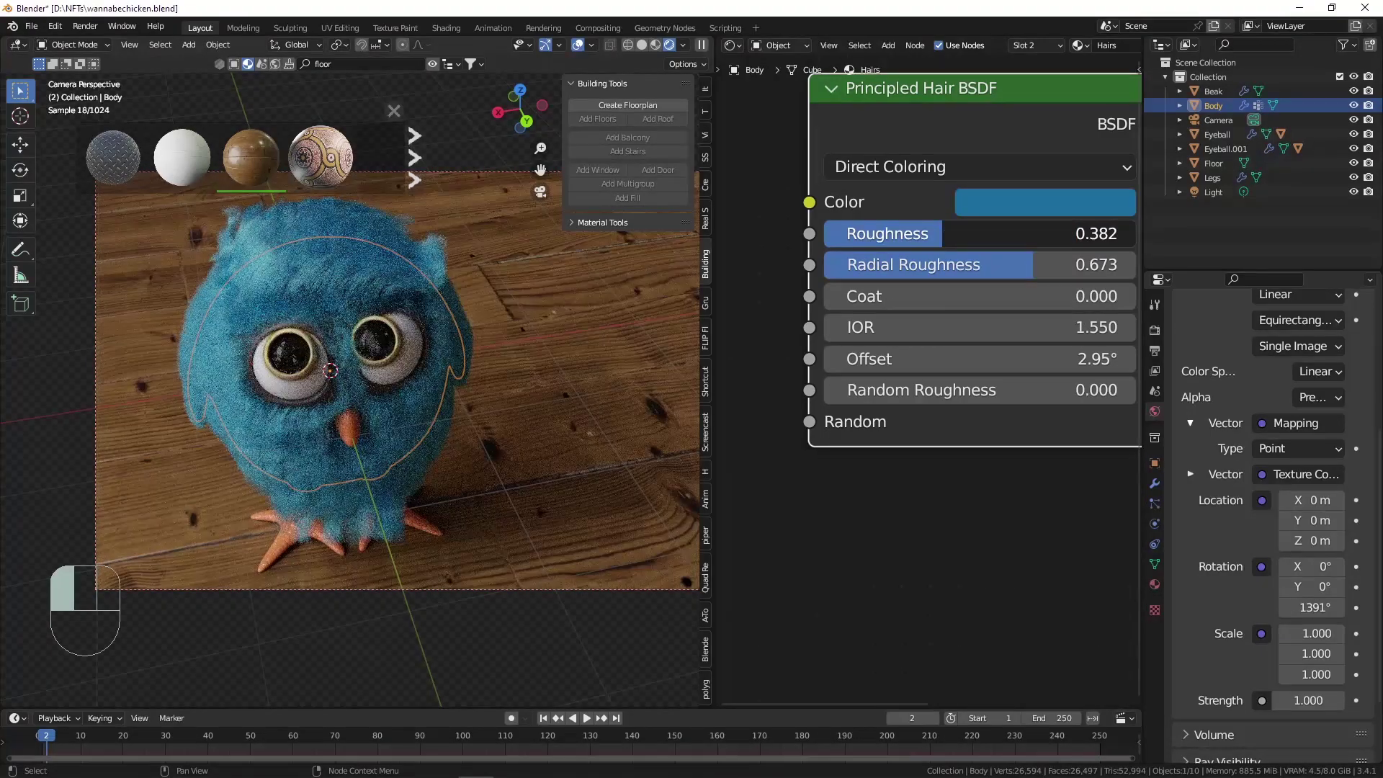
left_click_drag(1034, 264, 977, 264)
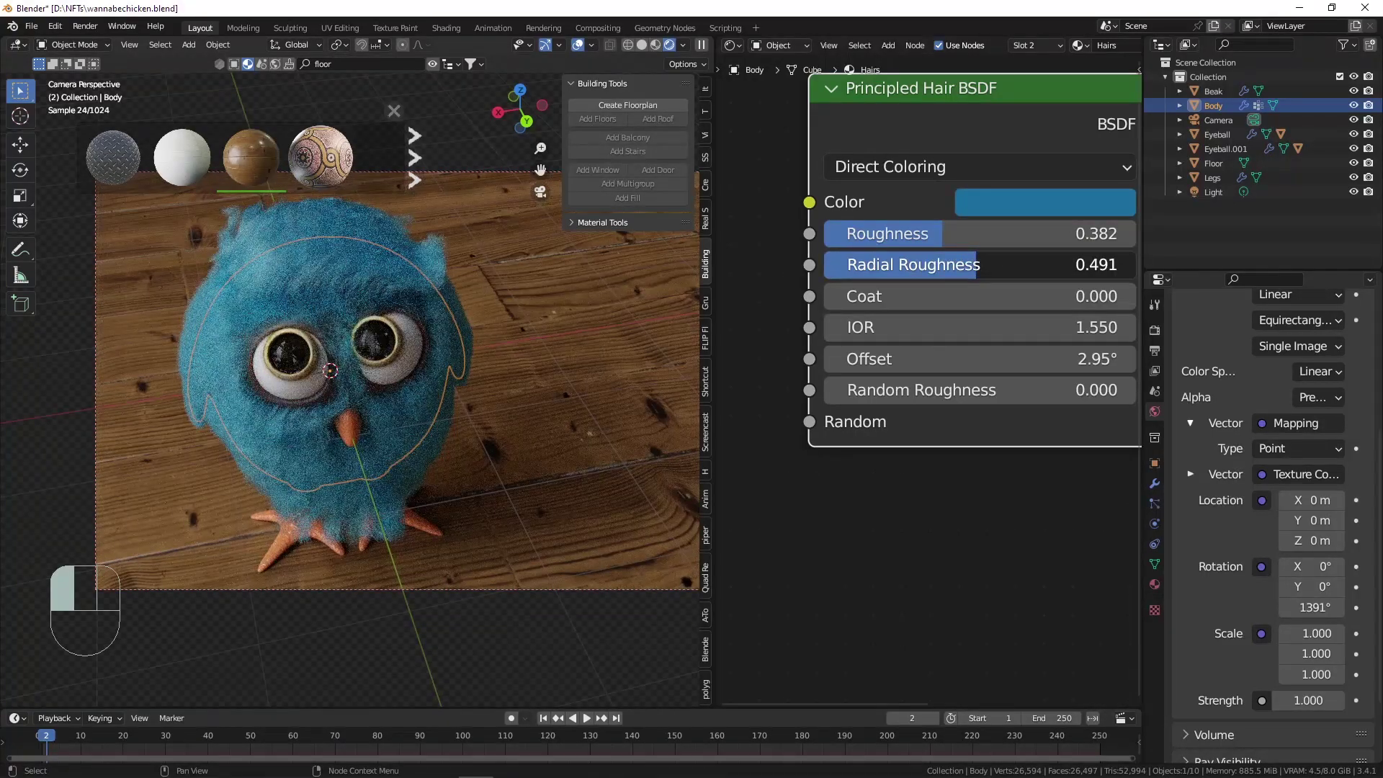
left_click_drag(978, 265, 1101, 265)
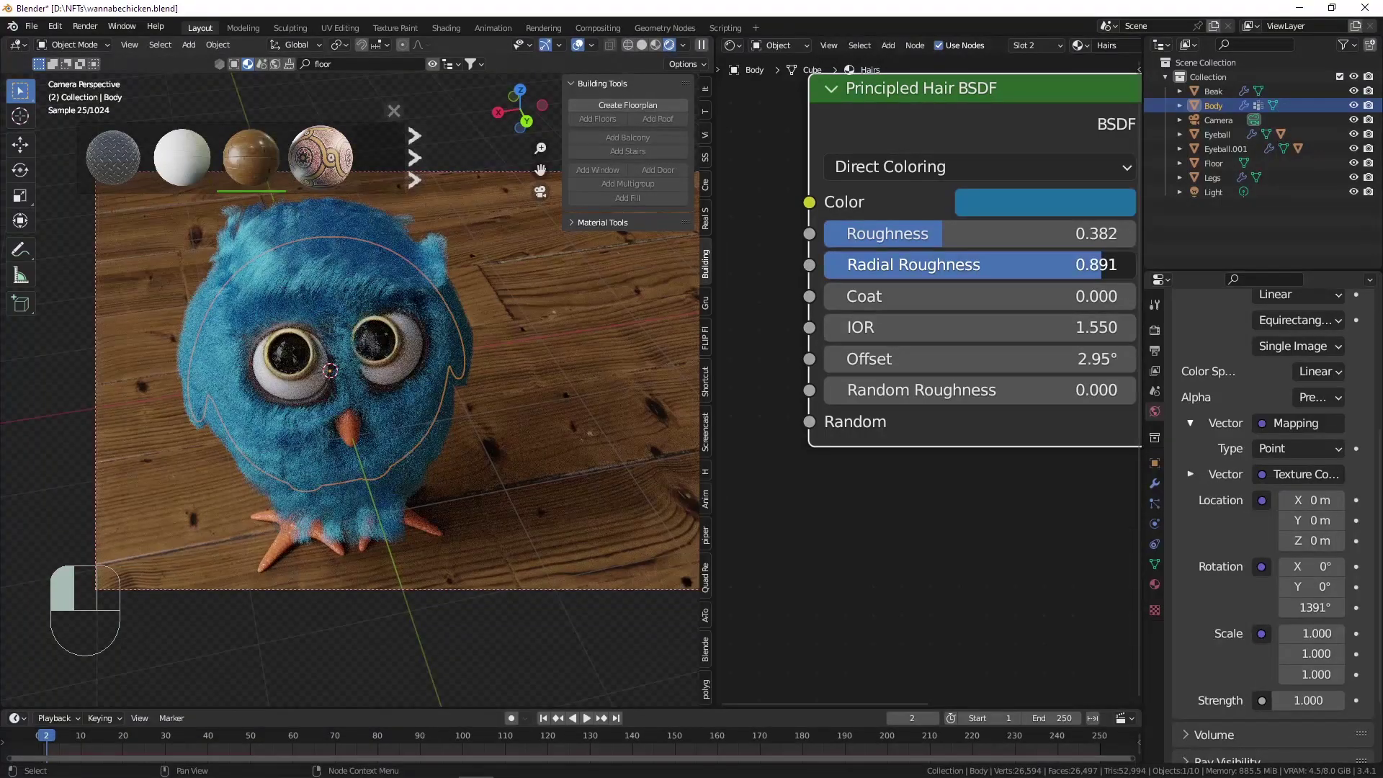
left_click_drag(1102, 264, 1063, 264)
left_click_drag(943, 233, 1070, 233)
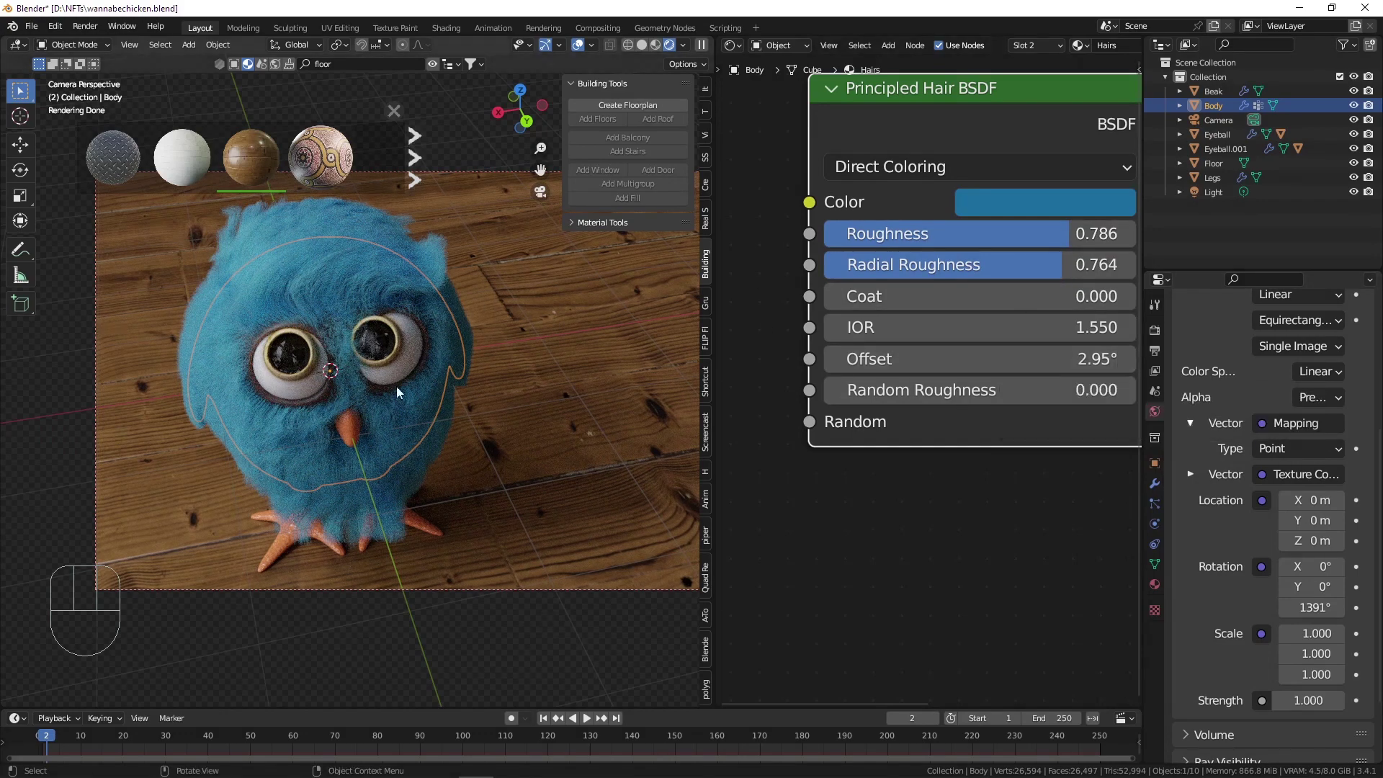
Rotate the Eyeball.001 object about -3.6° around the global Y axis.
left_click(398, 353)
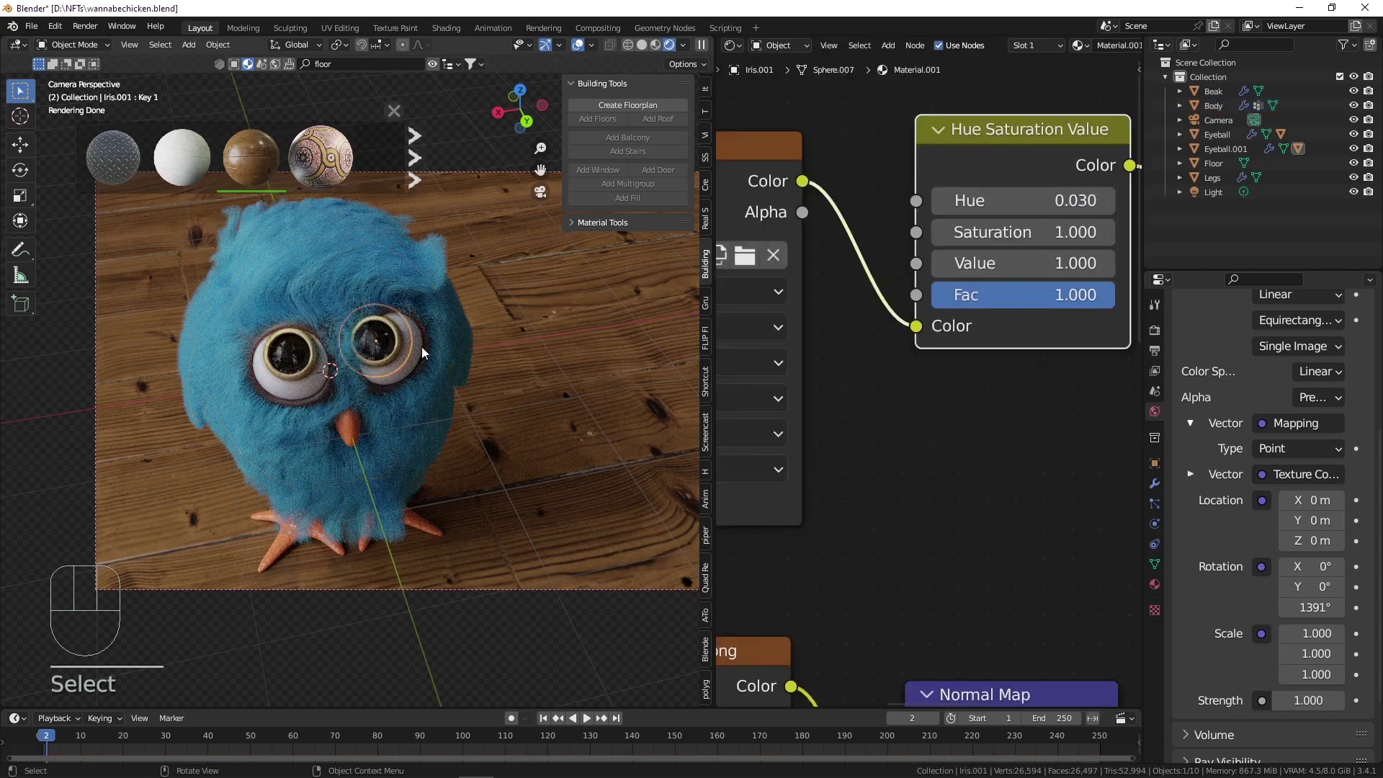
left_click(421, 347)
key("r")
key("y")
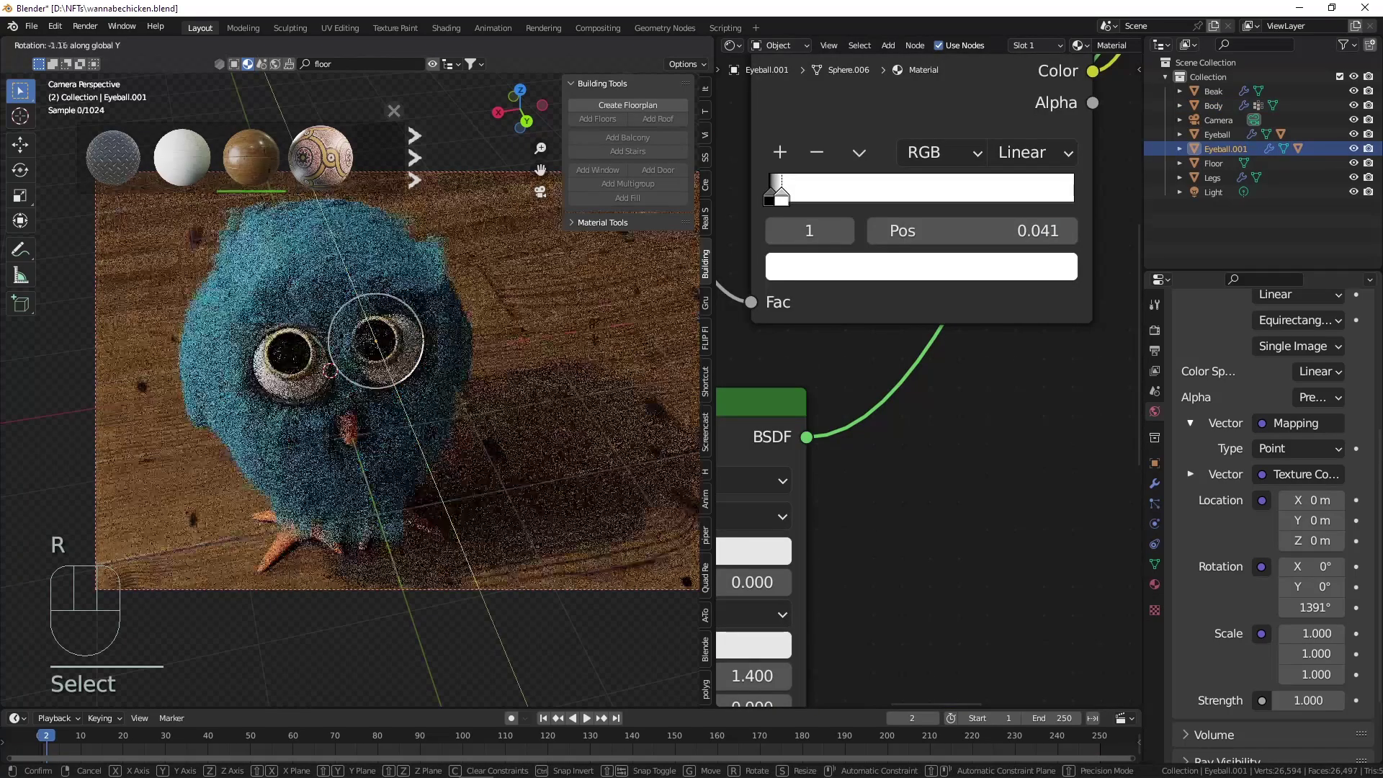
left_click(602, 585)
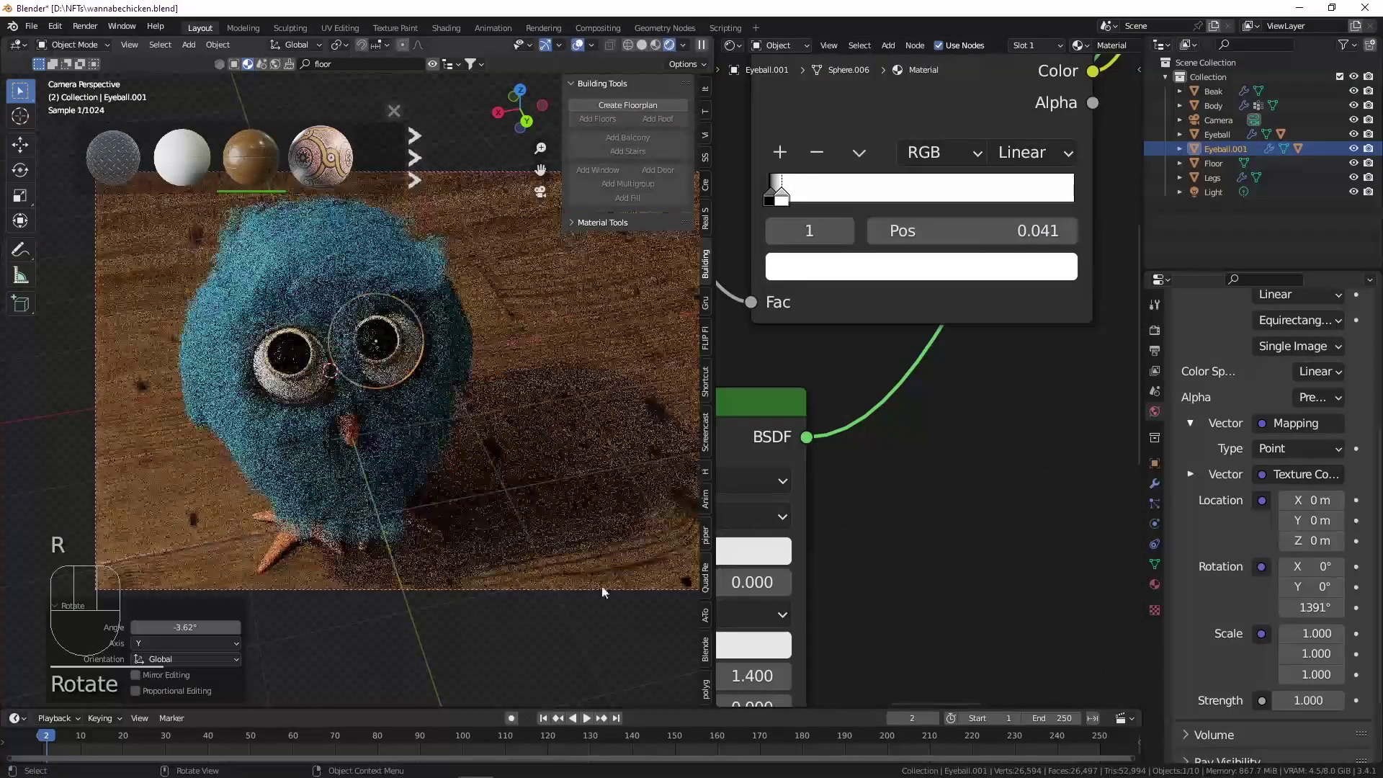
Add a spot light to the scene and move it about -10.6 m along Y, behind the bird.
left_click(614, 618)
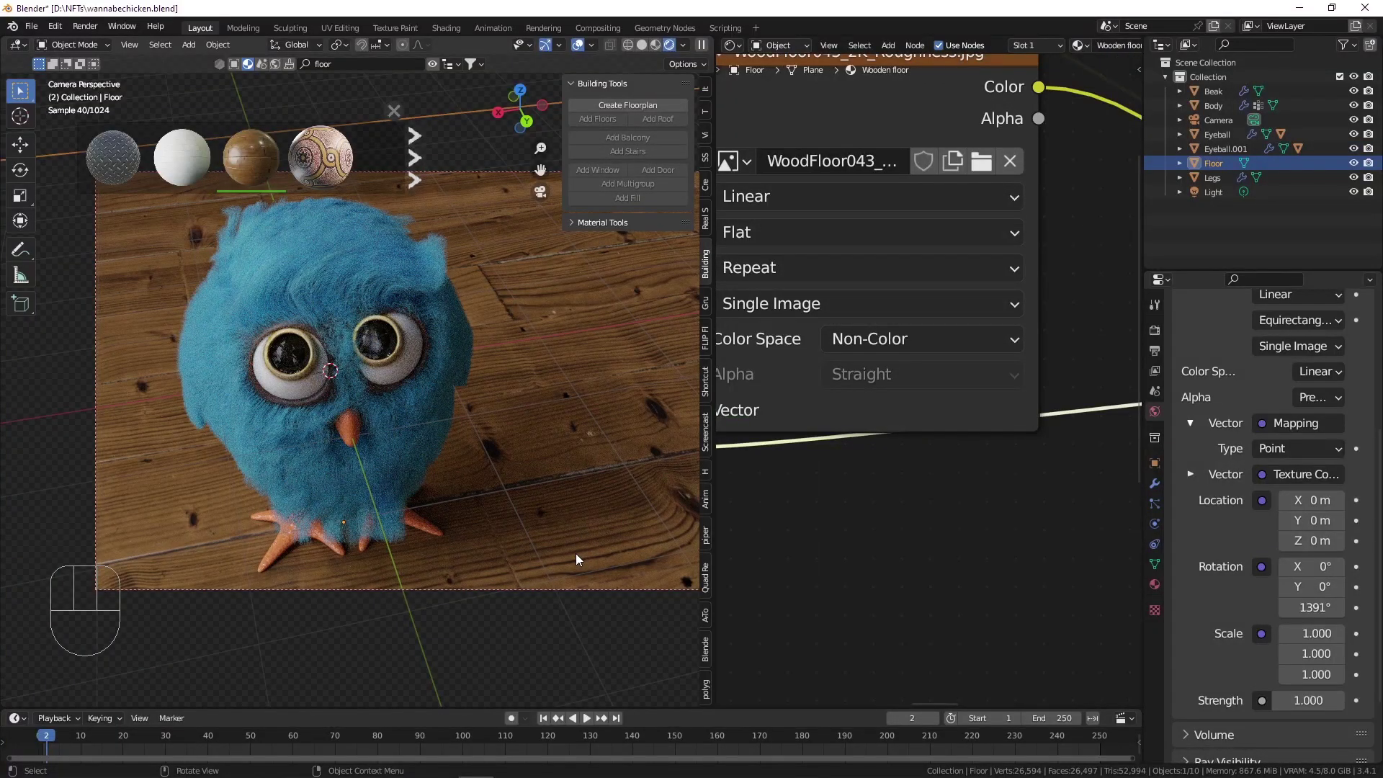
left_click(576, 372)
scroll(533, 386, "down", 3)
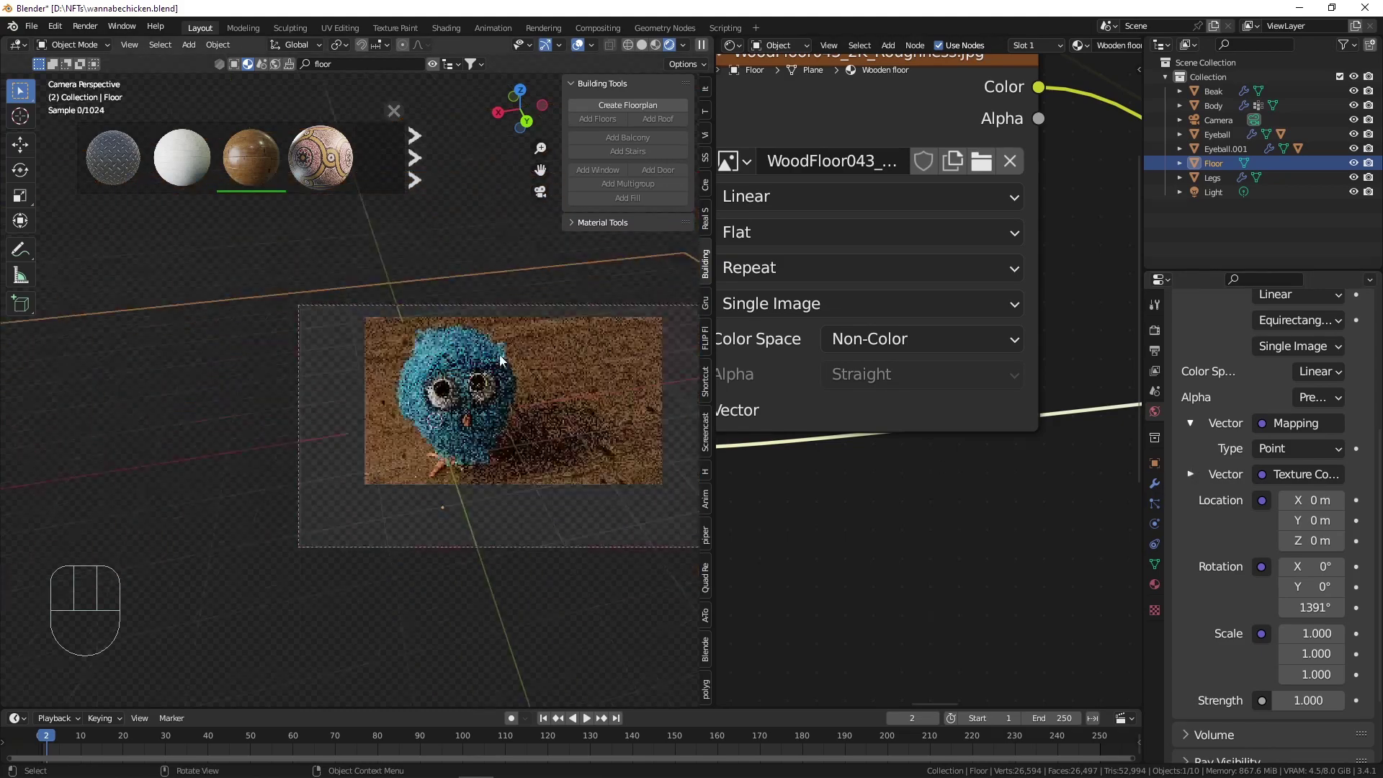
key("shift+a")
mouse_move(452, 551)
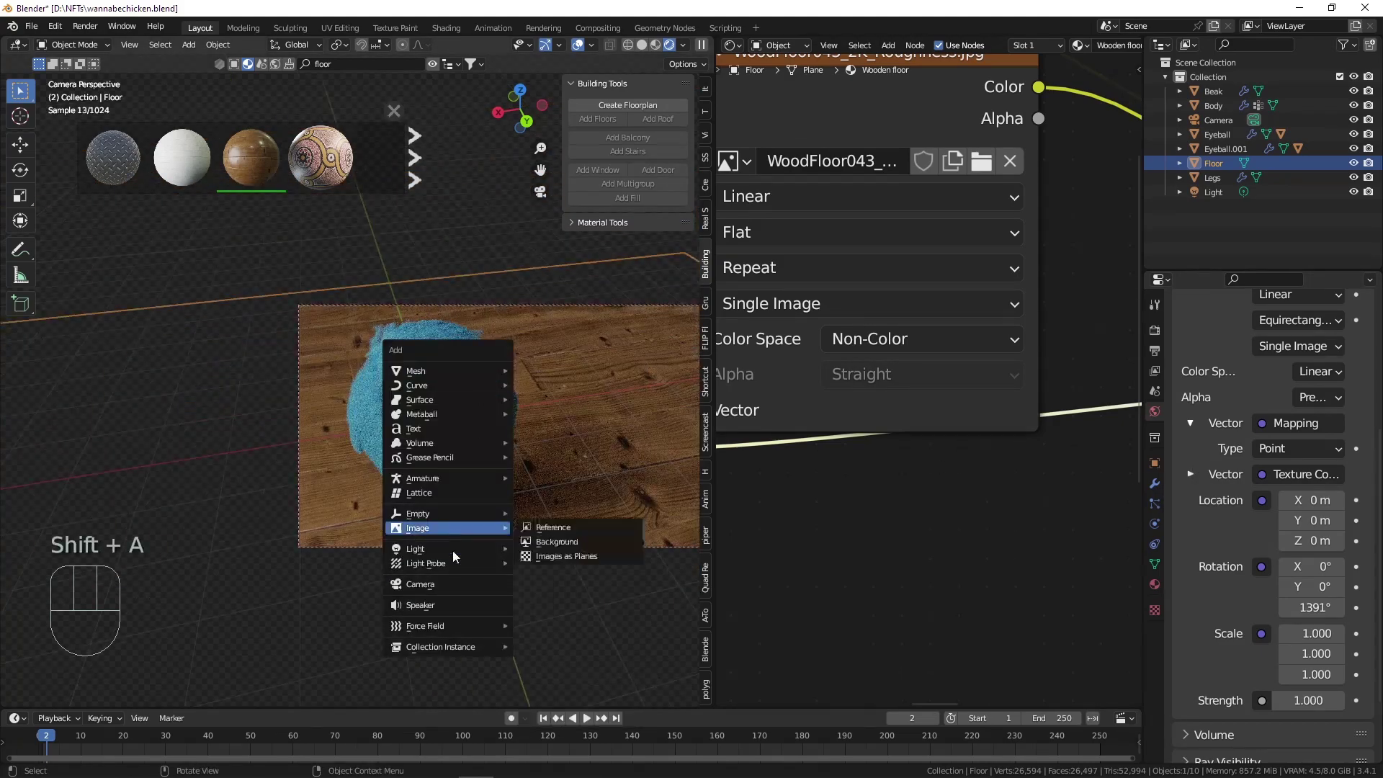
left_click(581, 581)
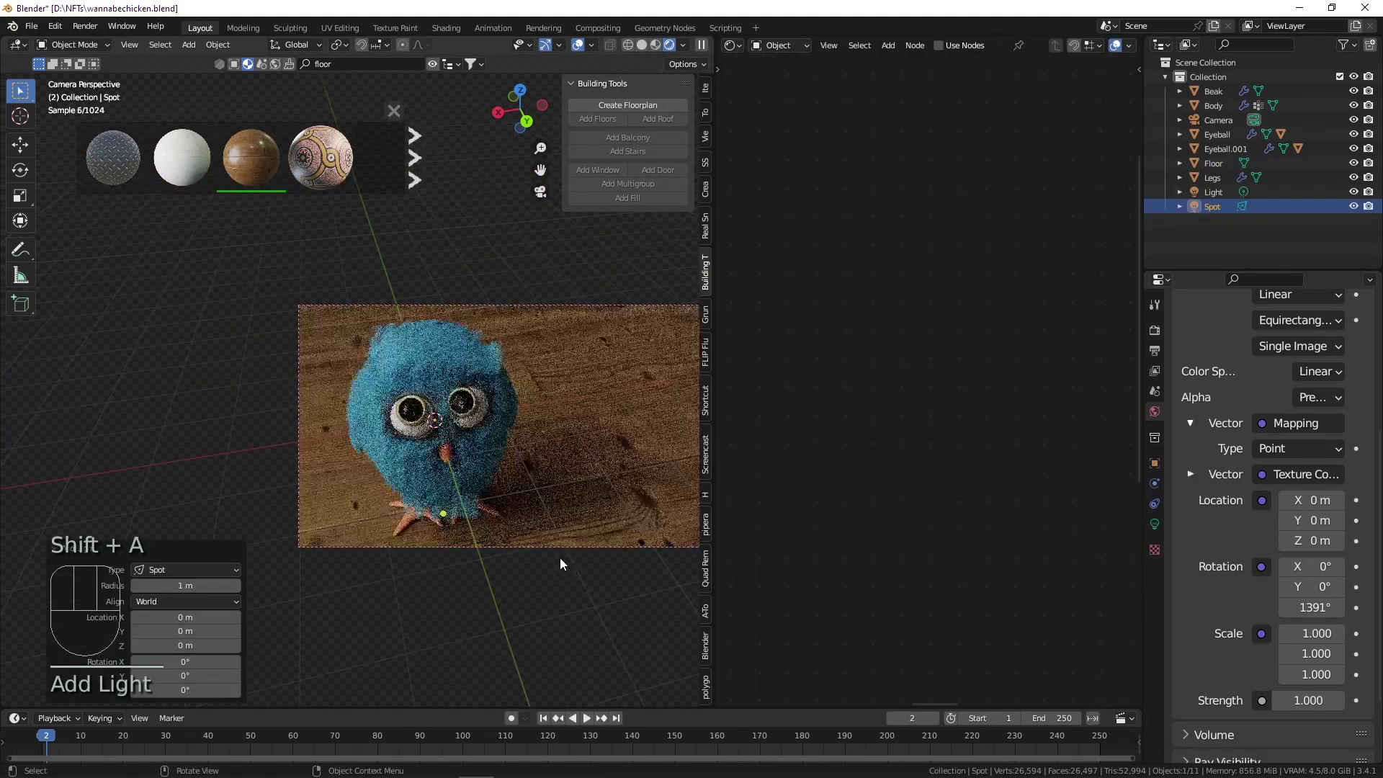
key("g")
left_click(621, 543)
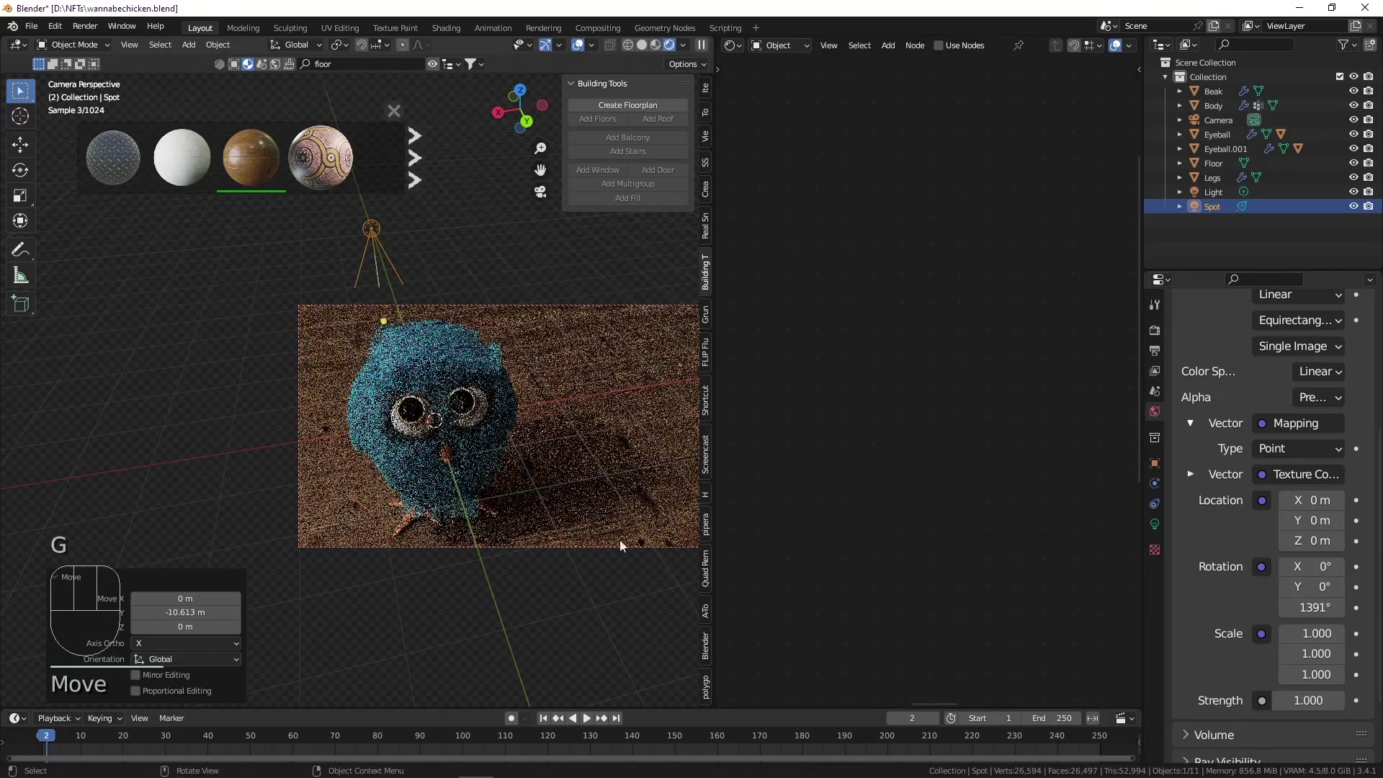
Aim the spot light at the bird by rotating it about 82° around X and 34° around Z, shifting it behind and beside the bird.
key("r")
key("x")
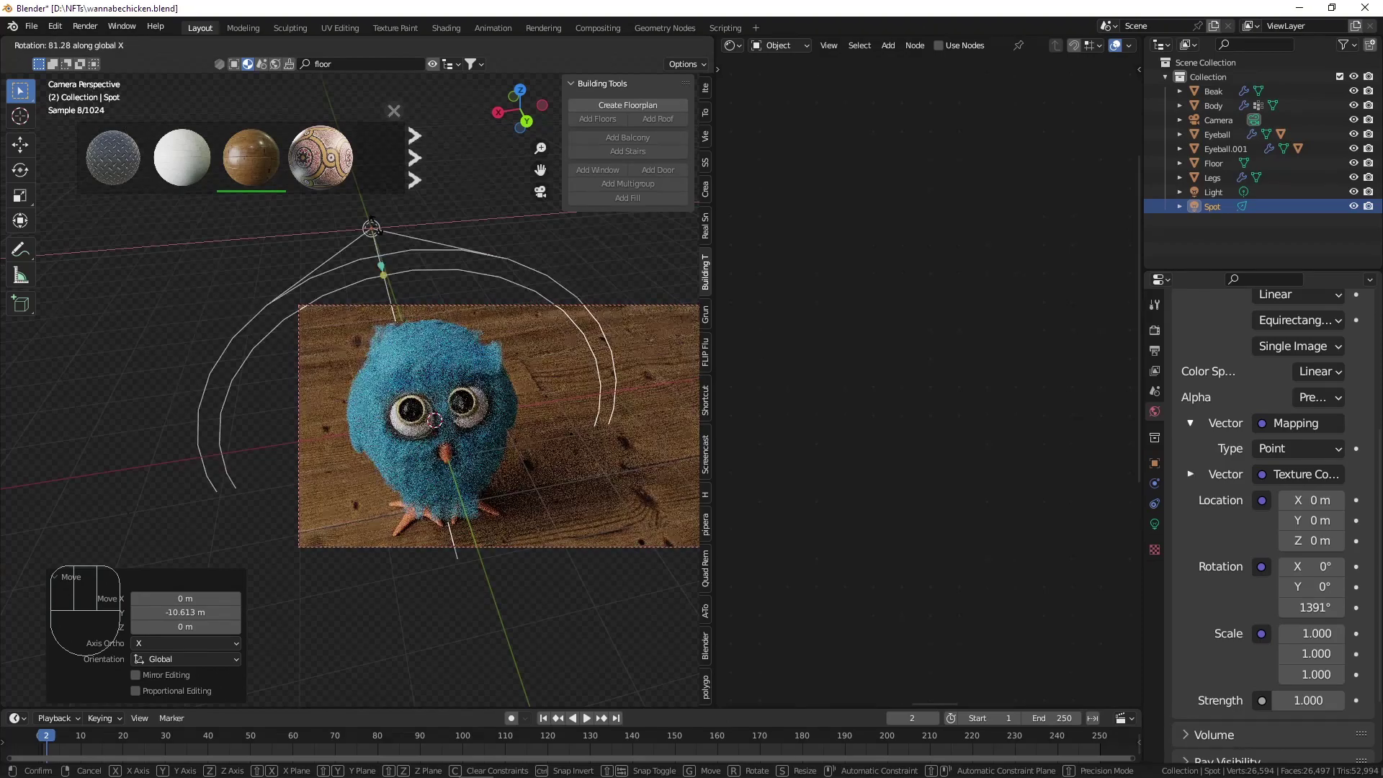
left_click(377, 228, "shift")
key("g")
key("x")
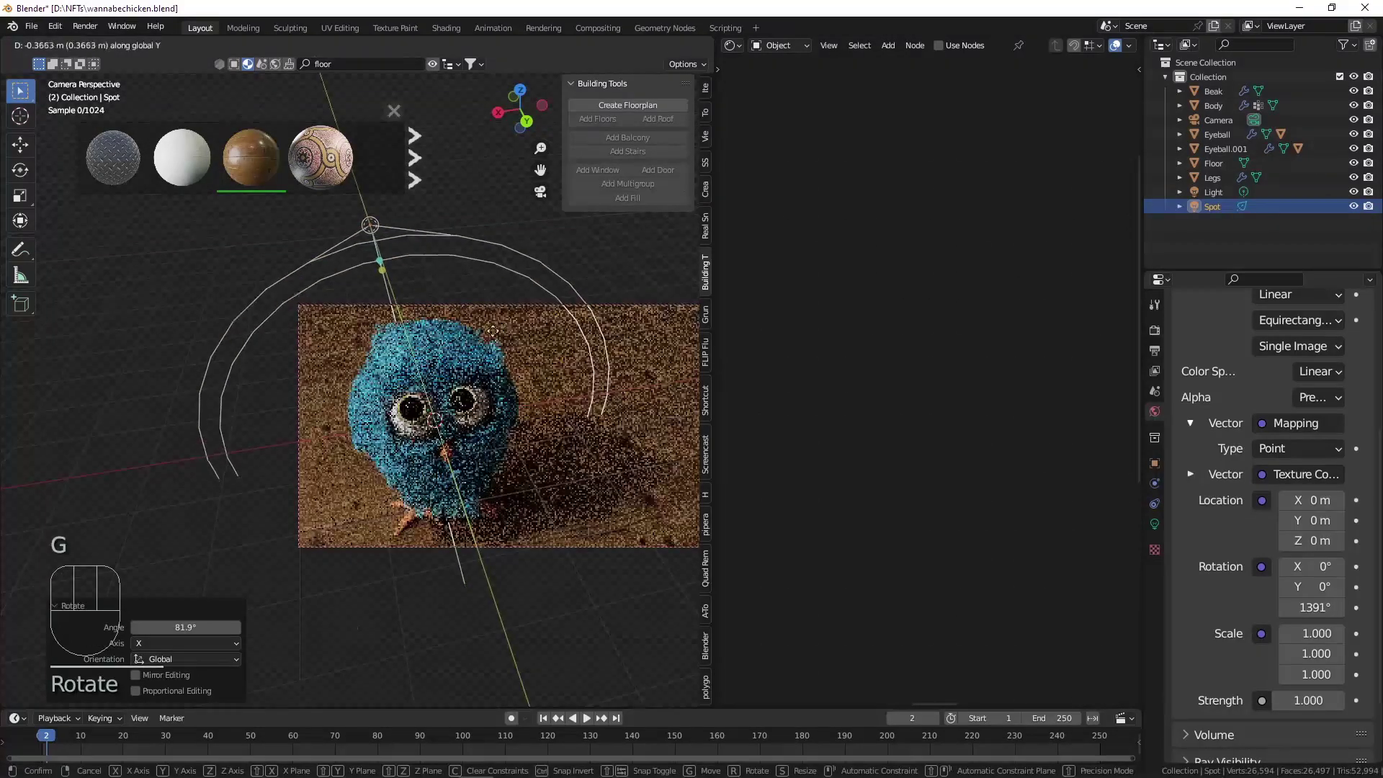
left_click(206, 244)
key("r")
key("z")
left_click(430, 331)
key("g")
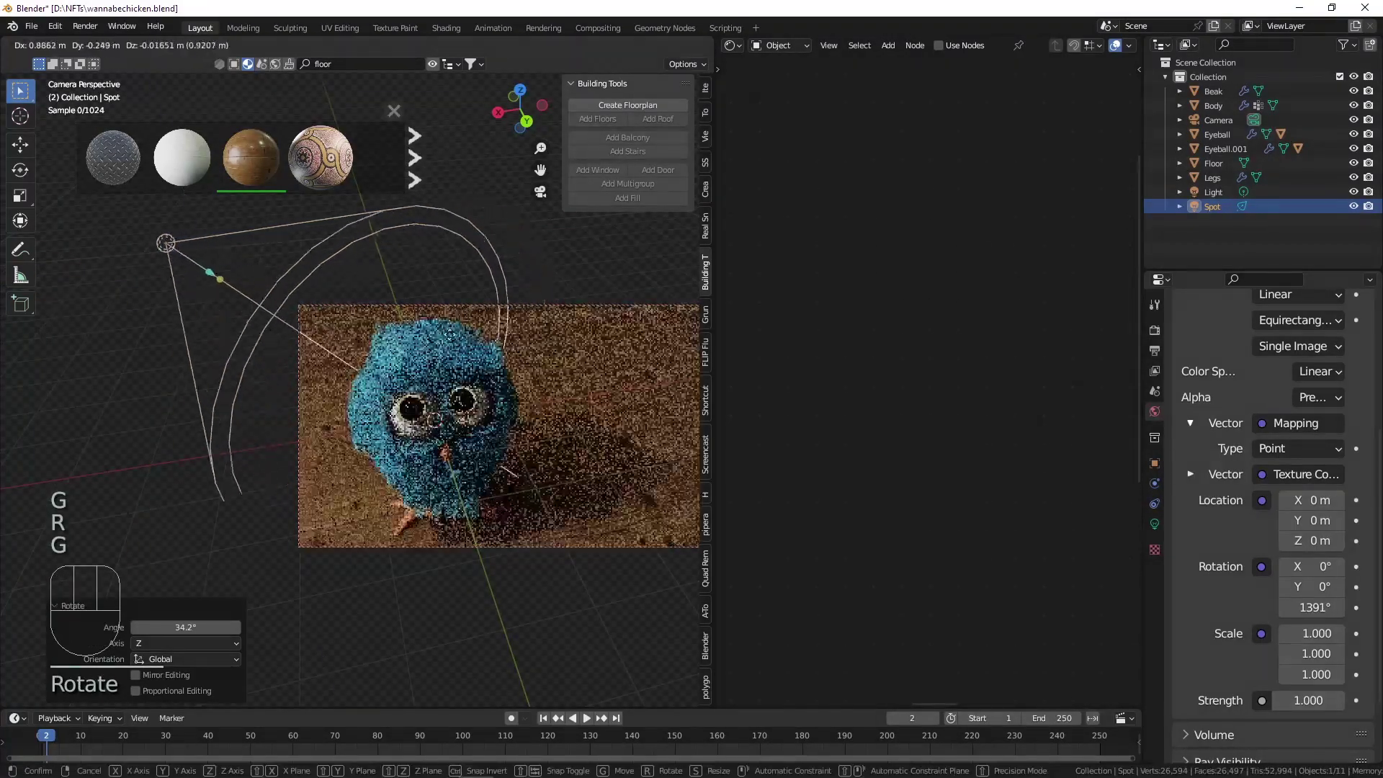
left_click(438, 335)
Set the spot light's power to 10000 W in its light properties.
left_click(1155, 524)
mouse_move(1299, 425)
left_mouse_down()
mouse_move(1272, 425)
mouse_move(1362, 425)
mouse_move(1313, 425)
left_mouse_up()
left_click(1312, 425)
type("10000")
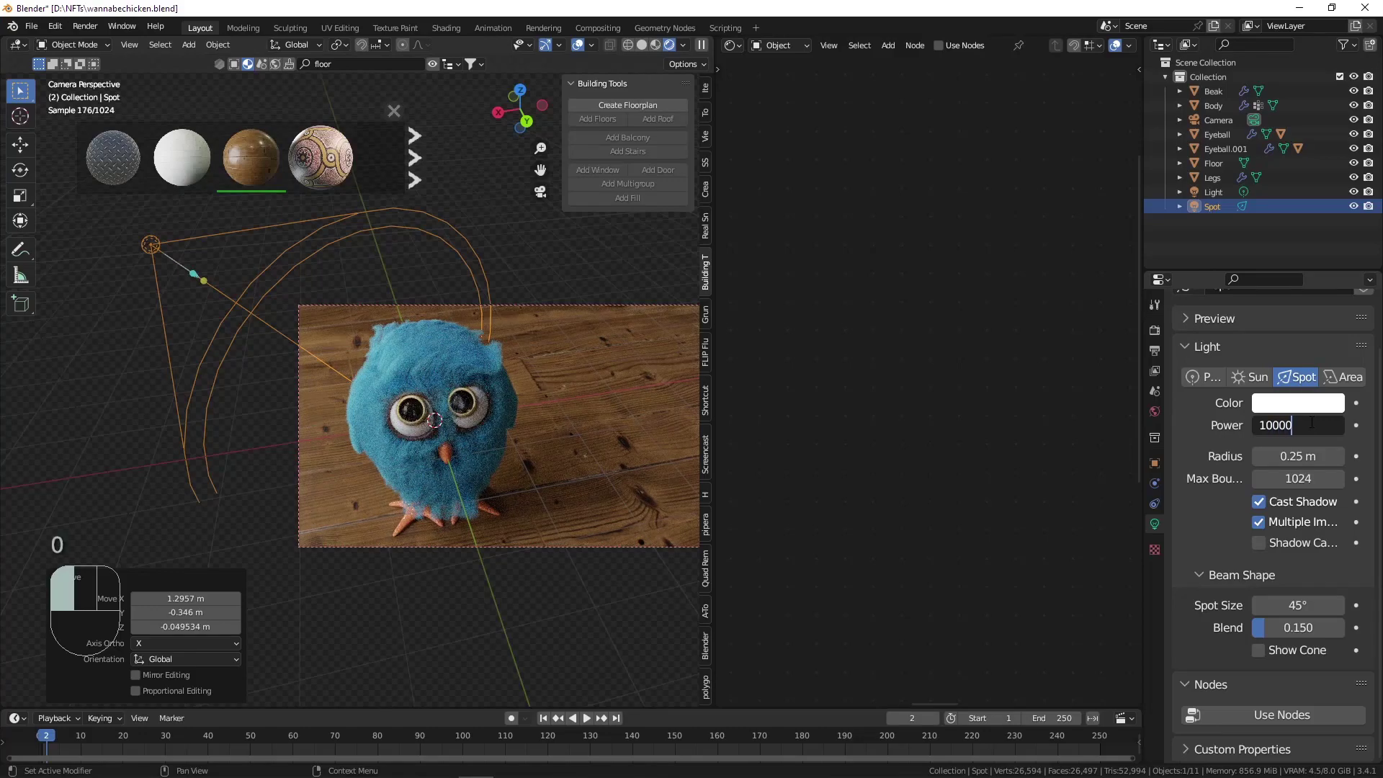
key("Return")
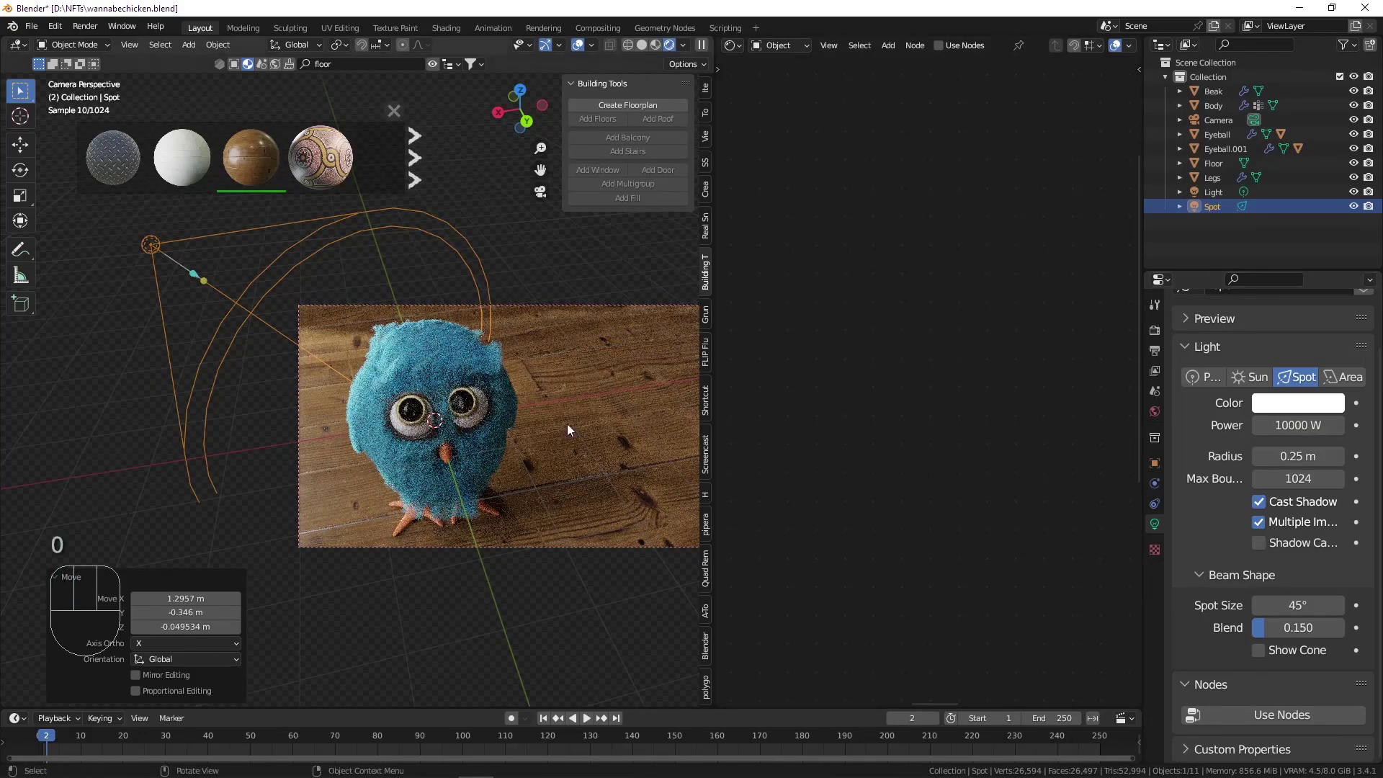
Reposition the spot light above and behind the bird, with moves of about 0.78 m along Z, 1.29 m along X and -3.84 m along Y.
key("g")
key("z")
left_click(570, 412)
key("g")
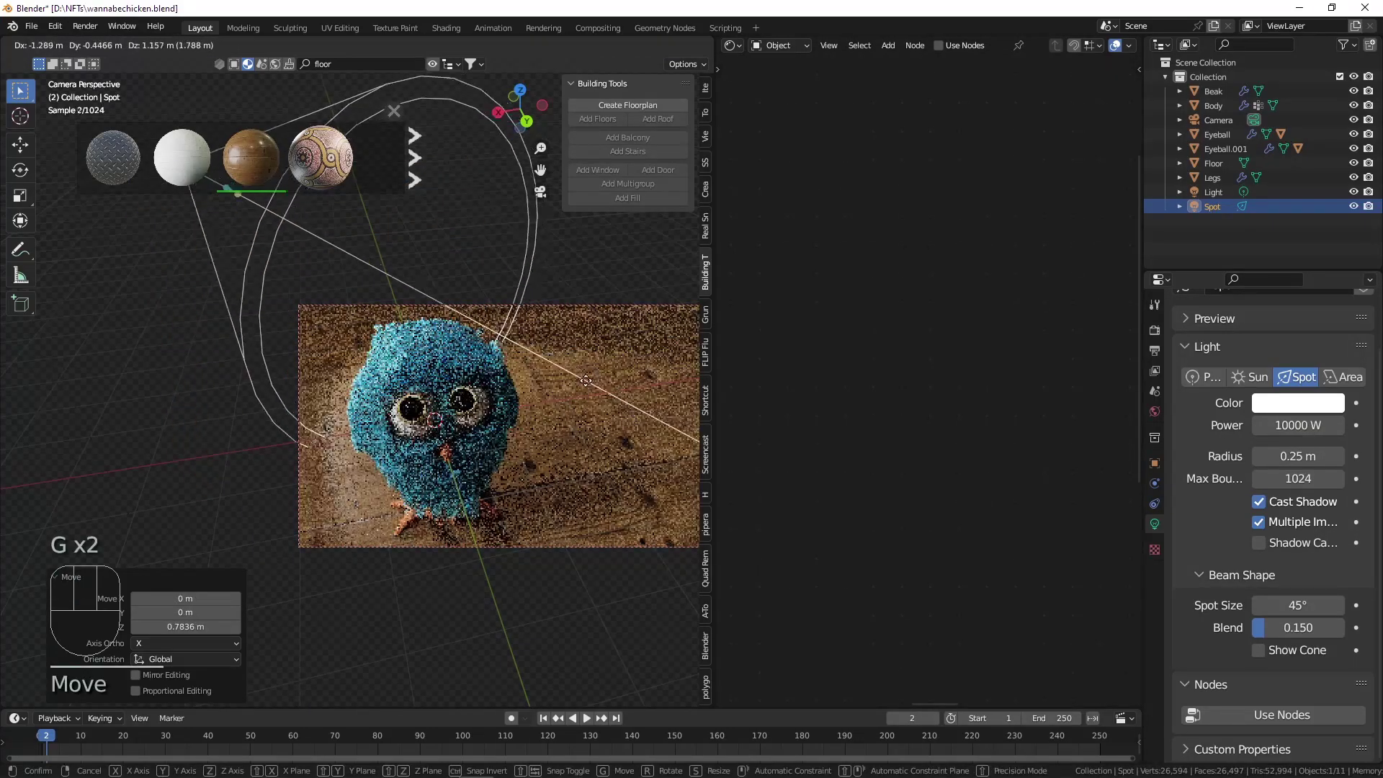
left_click(642, 453)
key("g")
key("x")
left_click(577, 429)
key("g")
key("y")
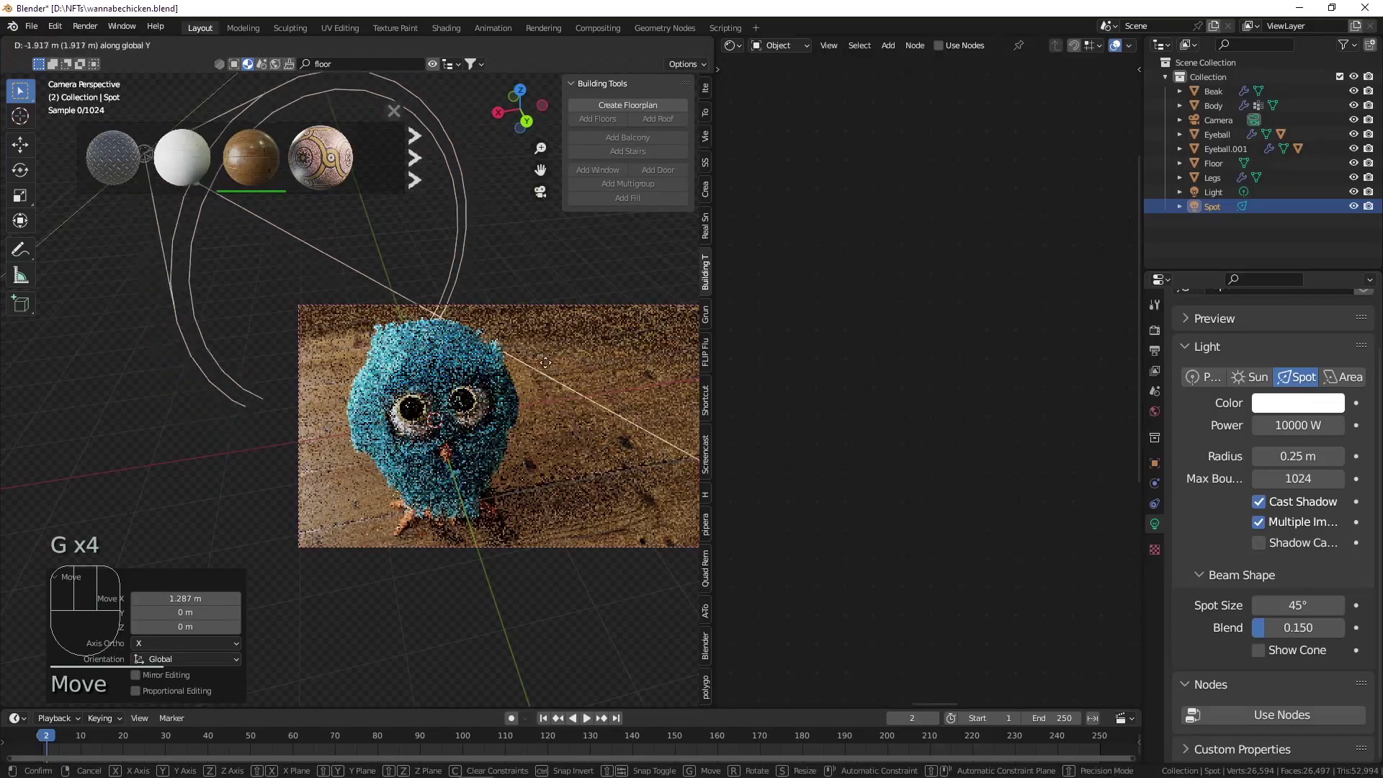
left_click(523, 317)
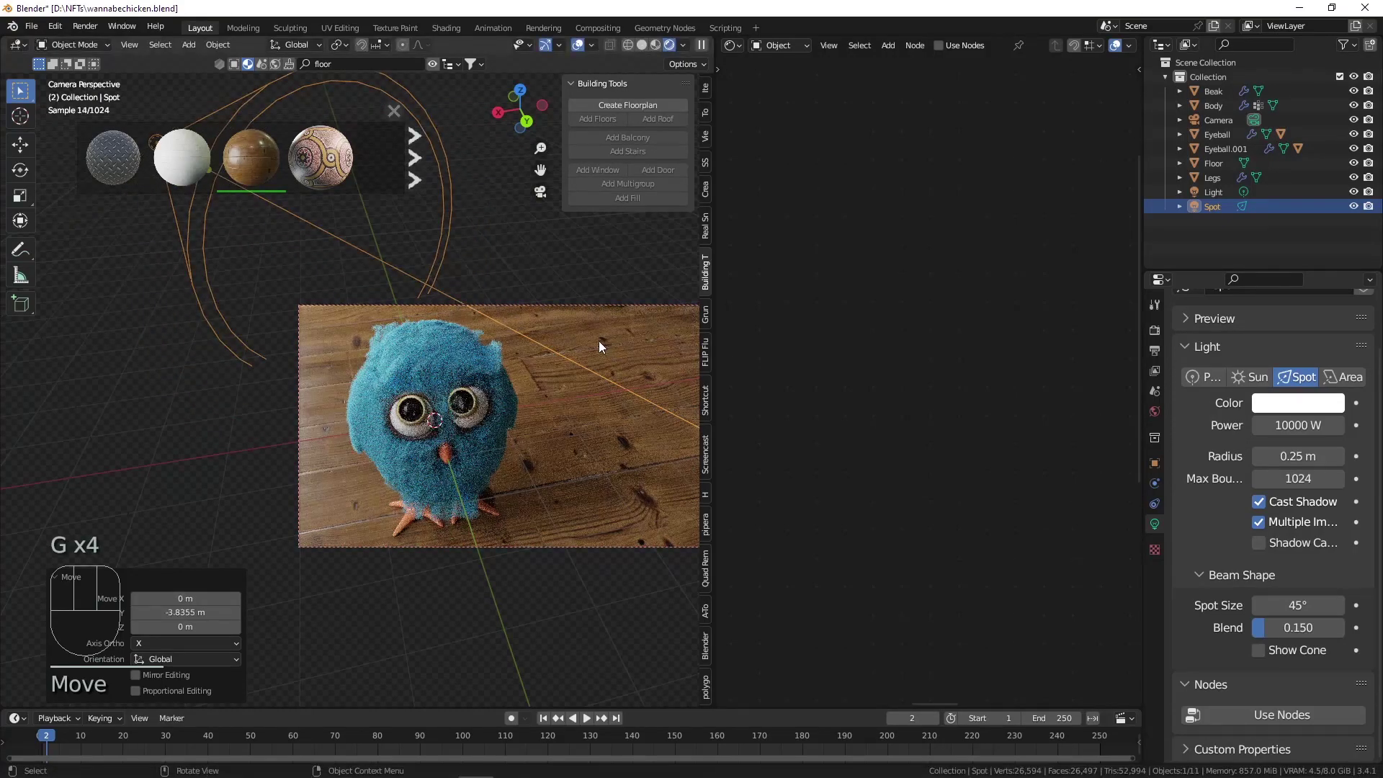
scroll(599, 340, "up", 2)
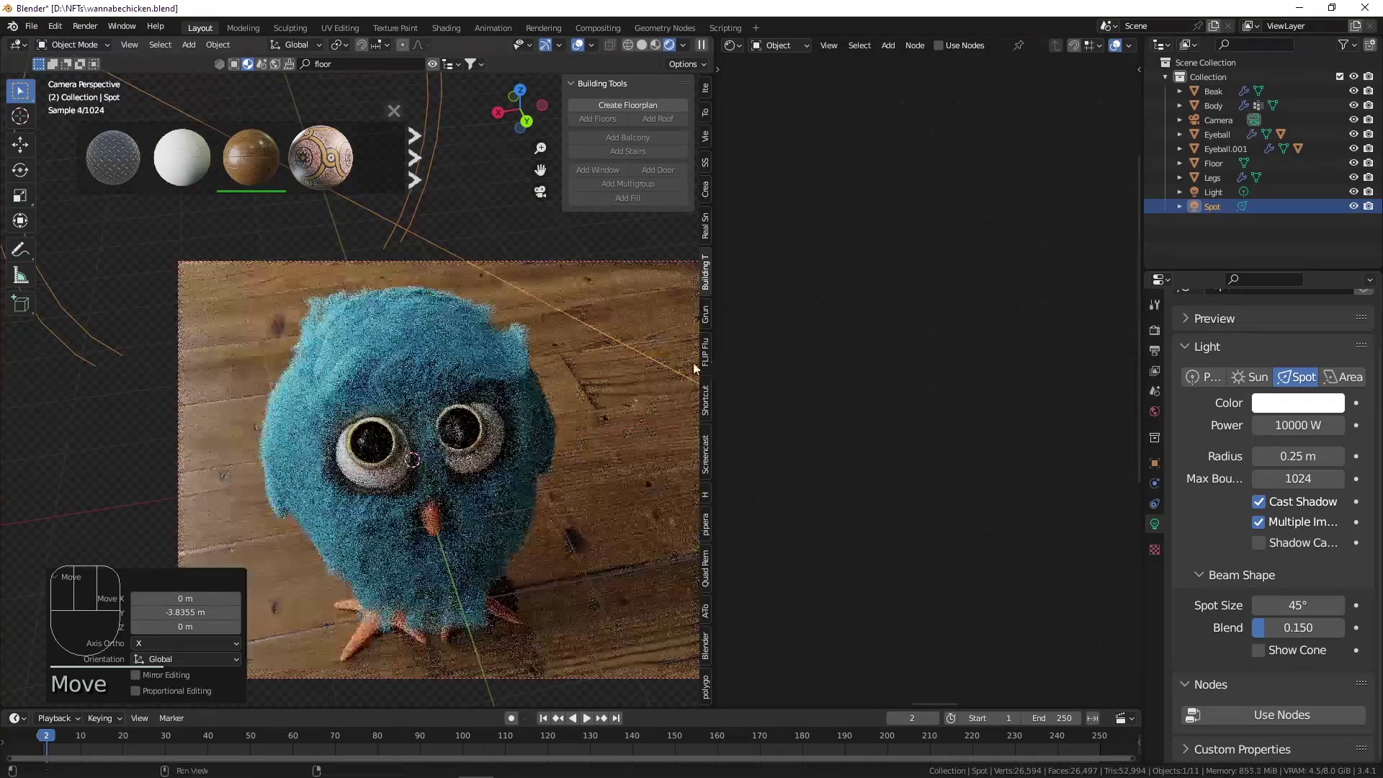
scroll(695, 369, "down", 2)
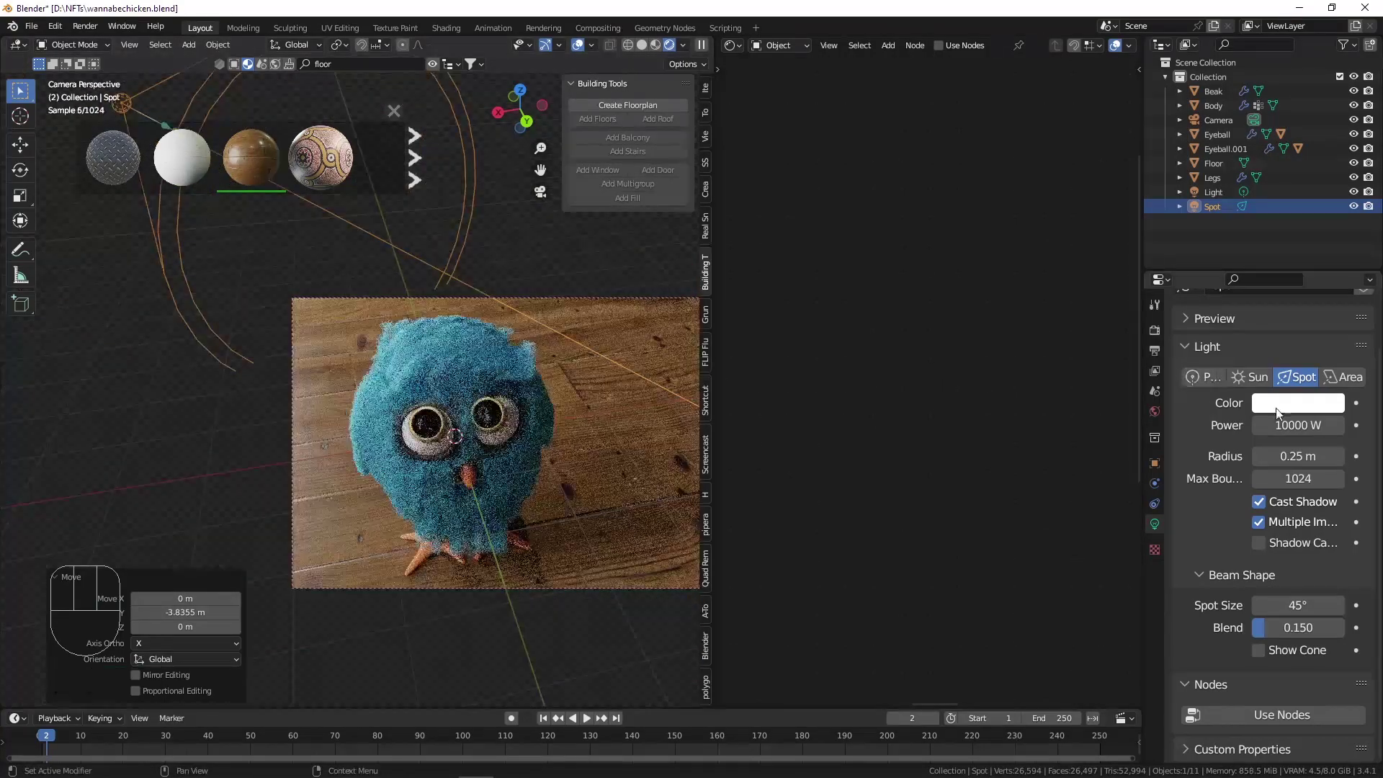
Tint the spot light a pale peach colour and set its power to 30000 W.
left_click(1298, 402)
left_click(1230, 227)
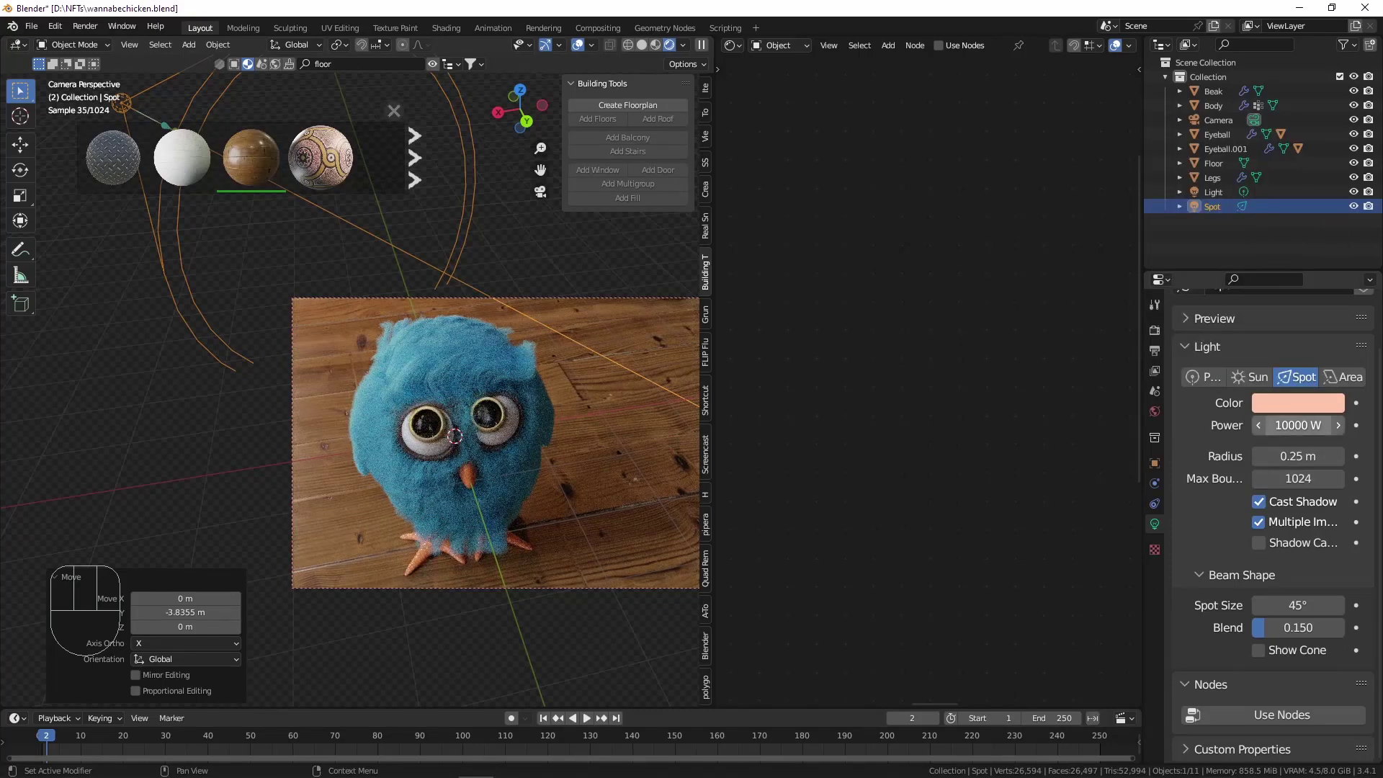
left_click(1276, 425)
type("3")
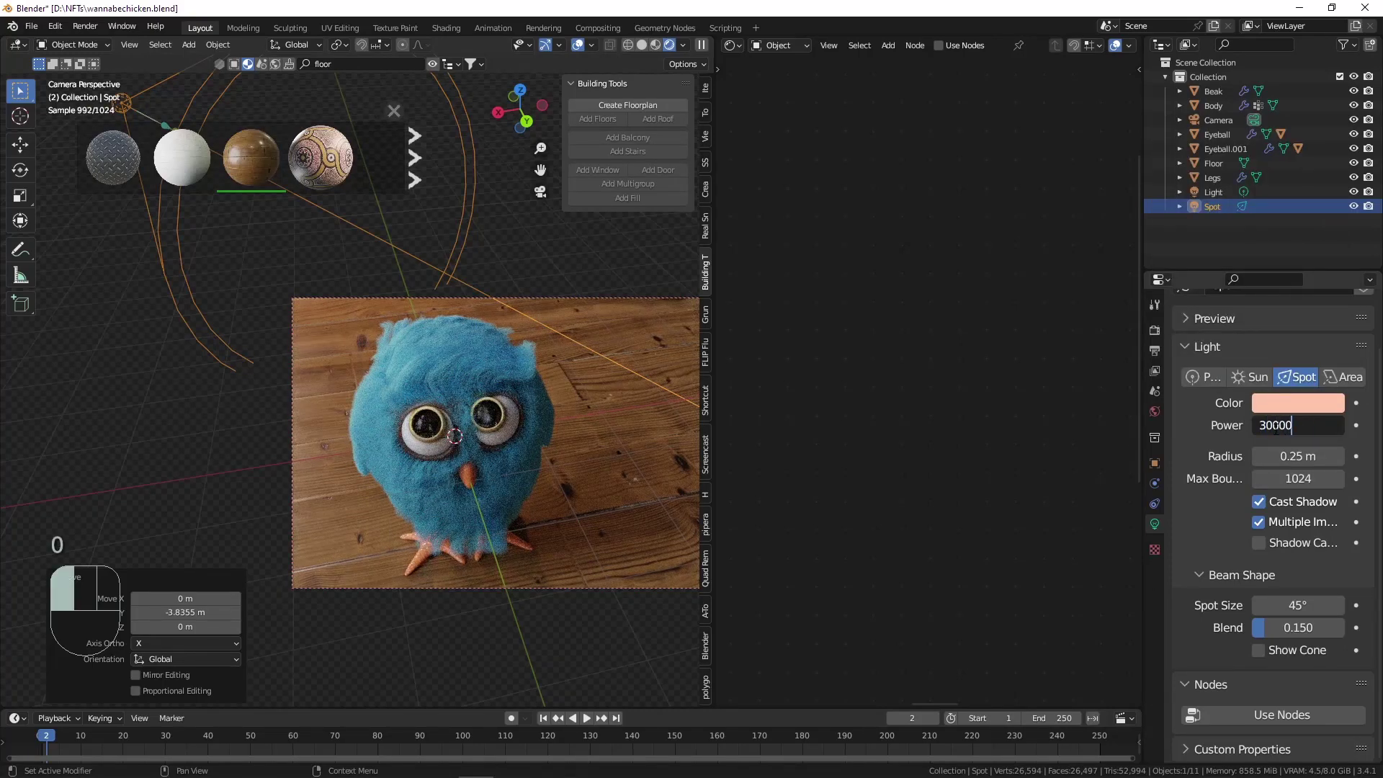
key("Return")
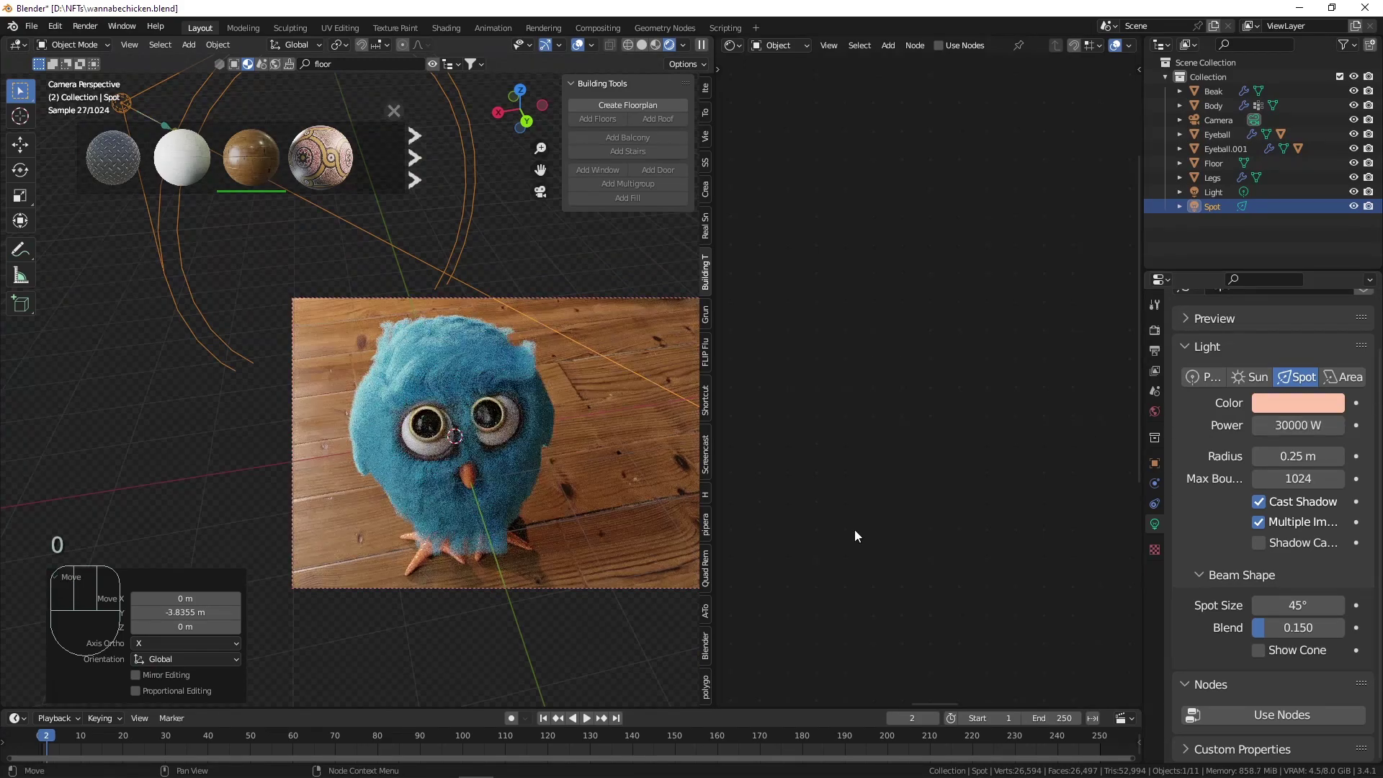
Recentre the camera frame in the viewport and raise the spot light's power to 50000 W.
middle_click_drag(583, 404, 478, 370, "shift")
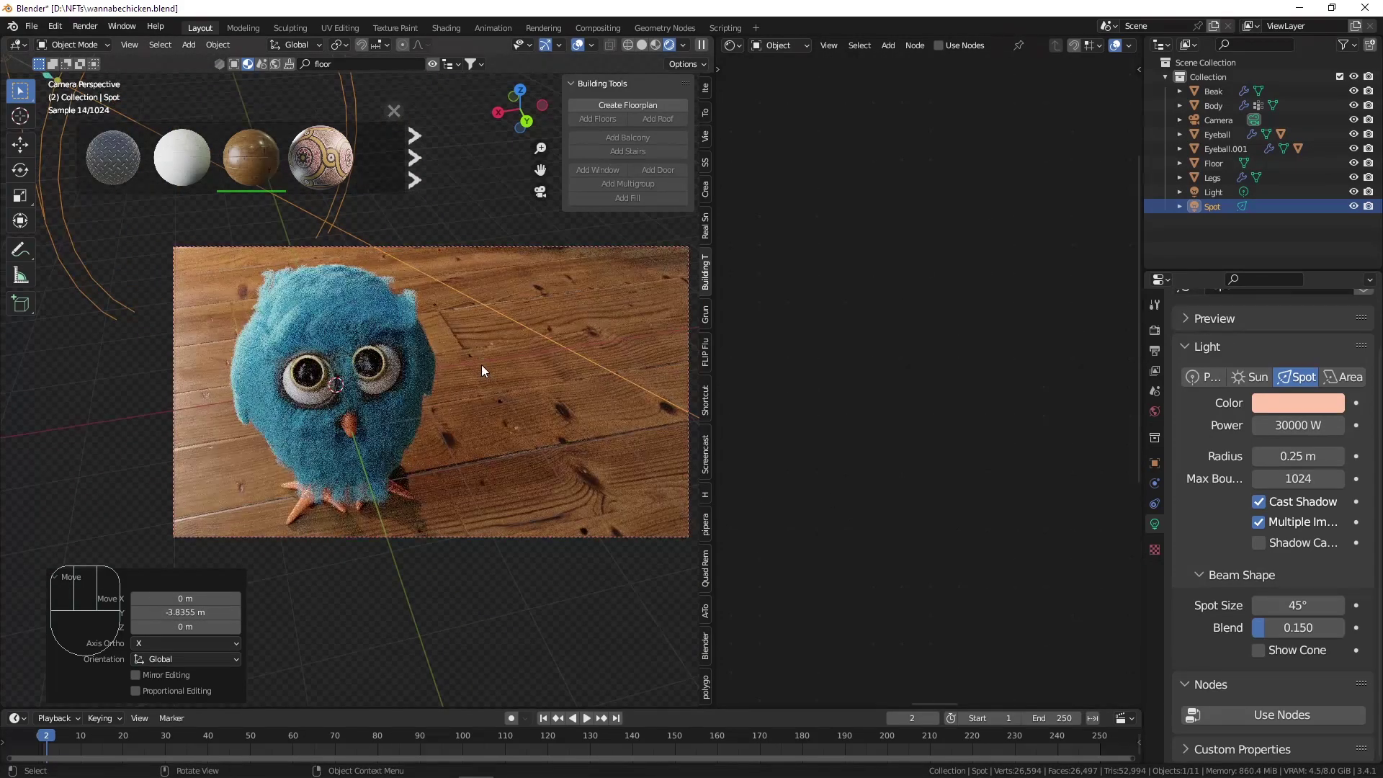
left_click(1290, 425)
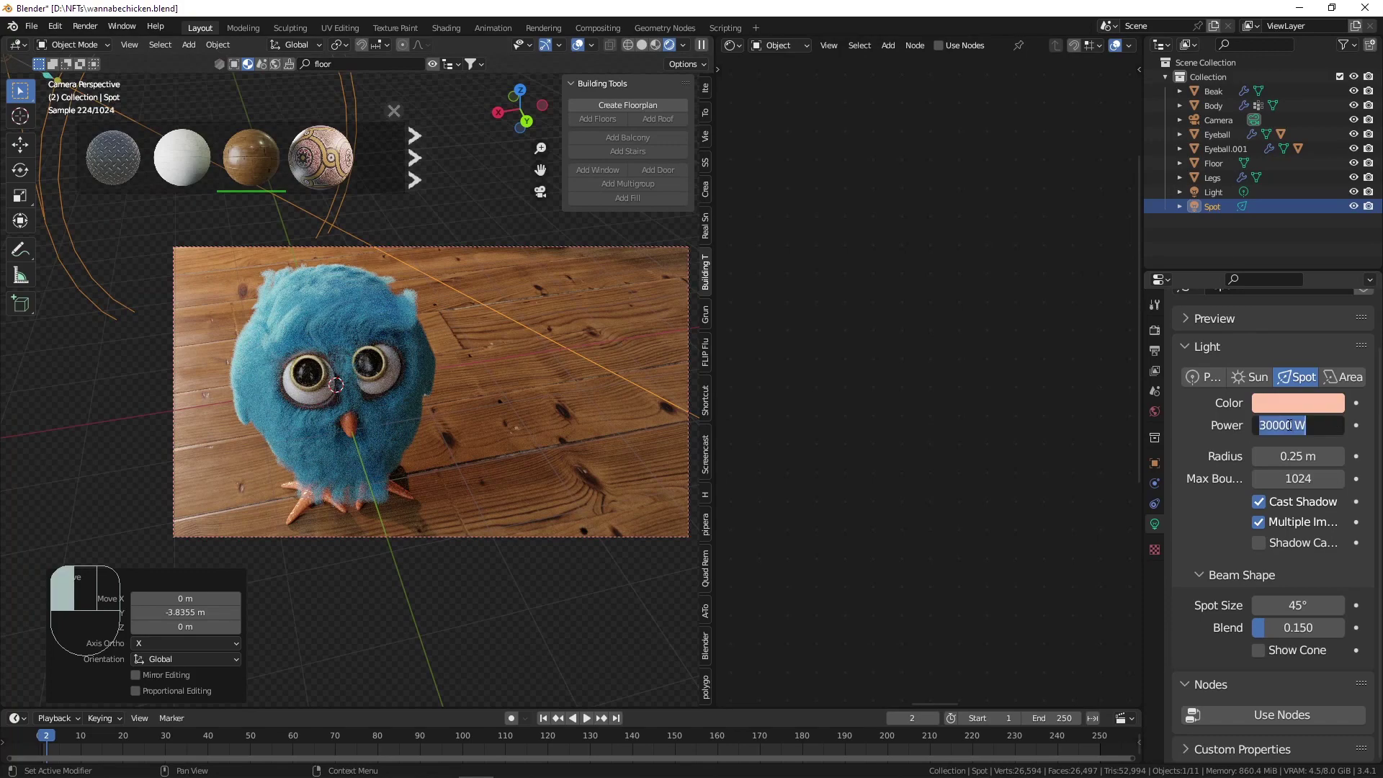
type("50000")
key("Return")
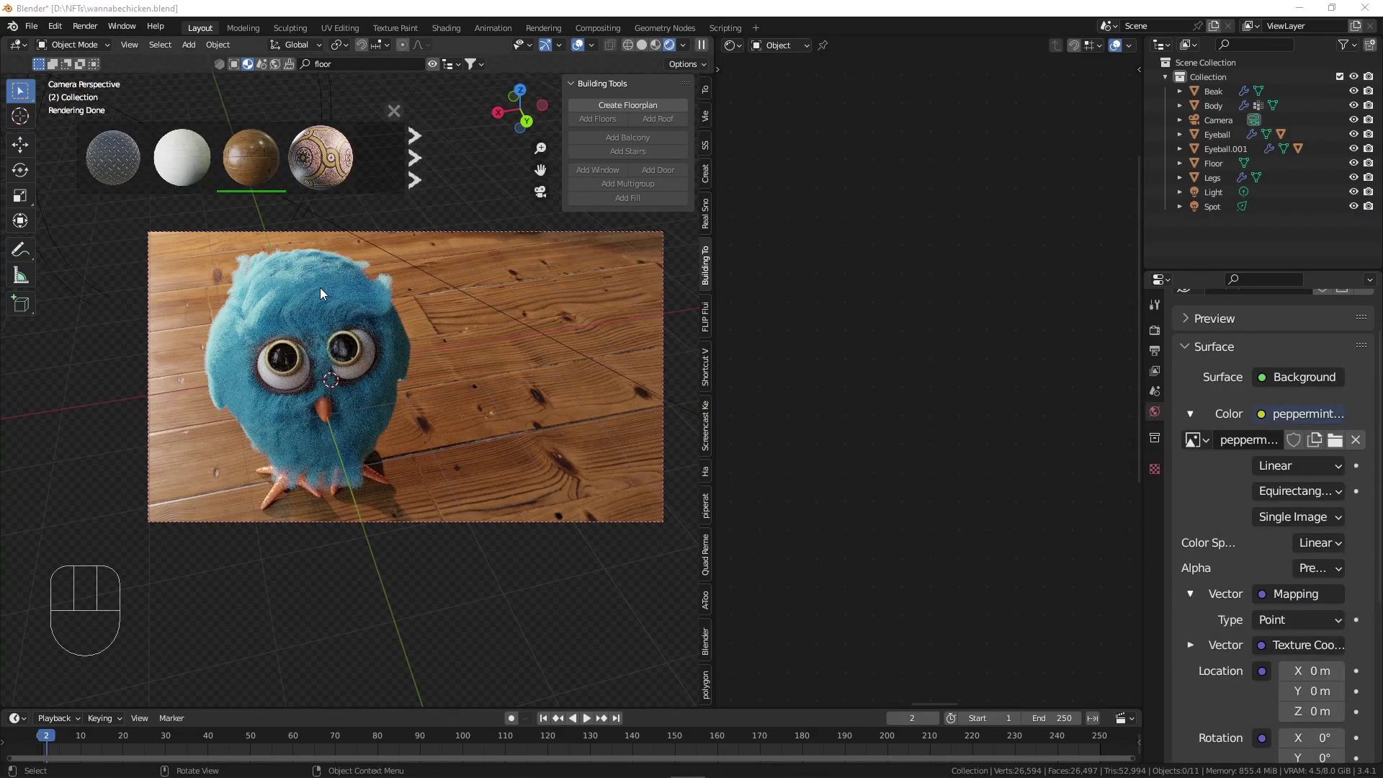
Try moving the spot light freely, along X and about 0.28 m along Y, with a rotation about global Z, and undo these changes.
left_click(433, 267)
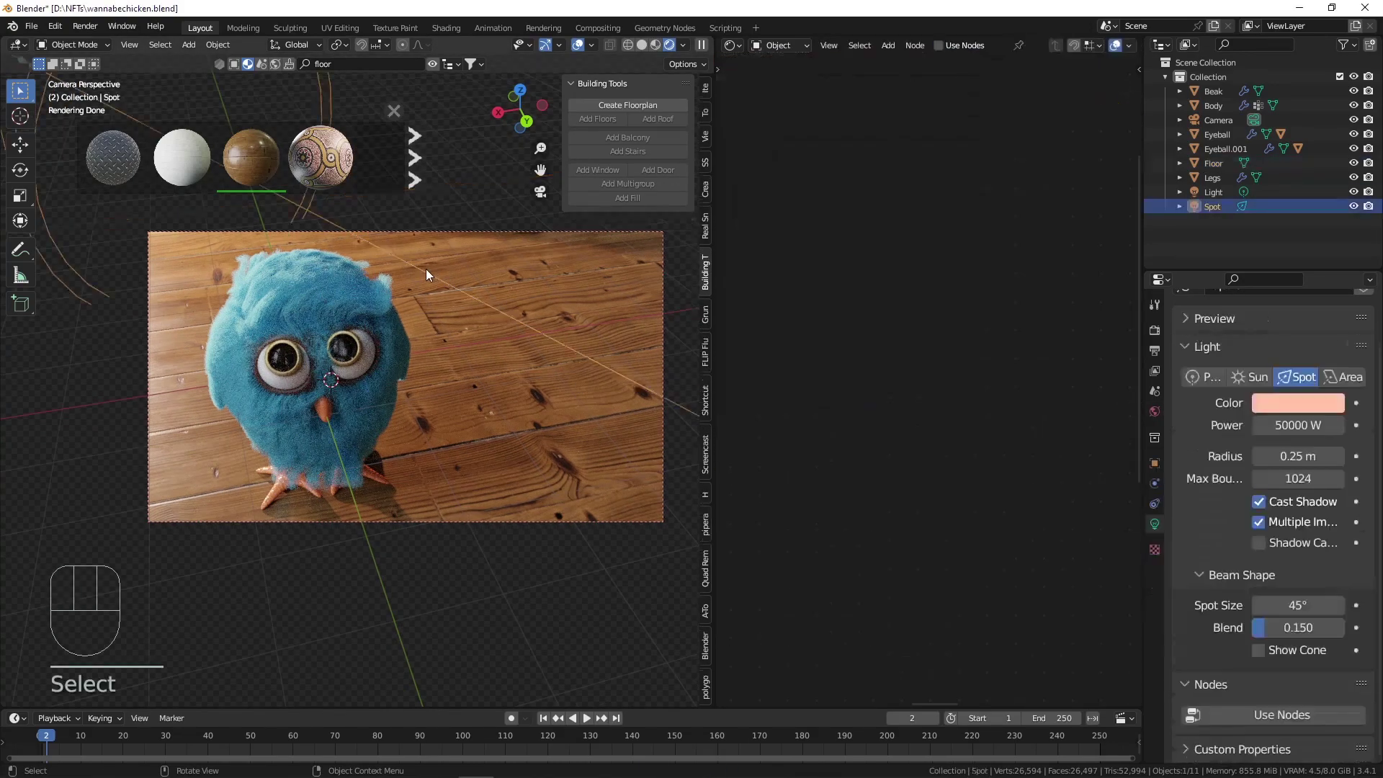
key("g")
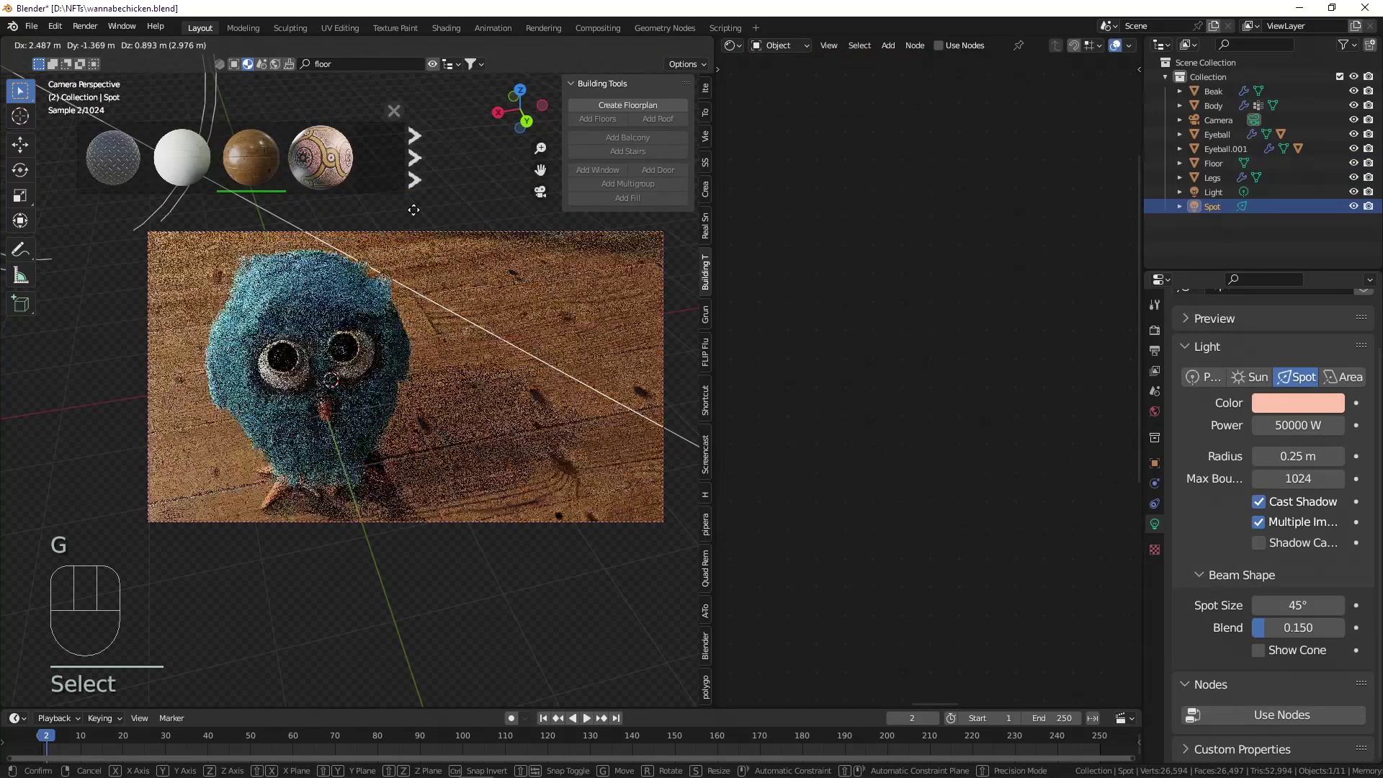
left_click(559, 267)
key("g")
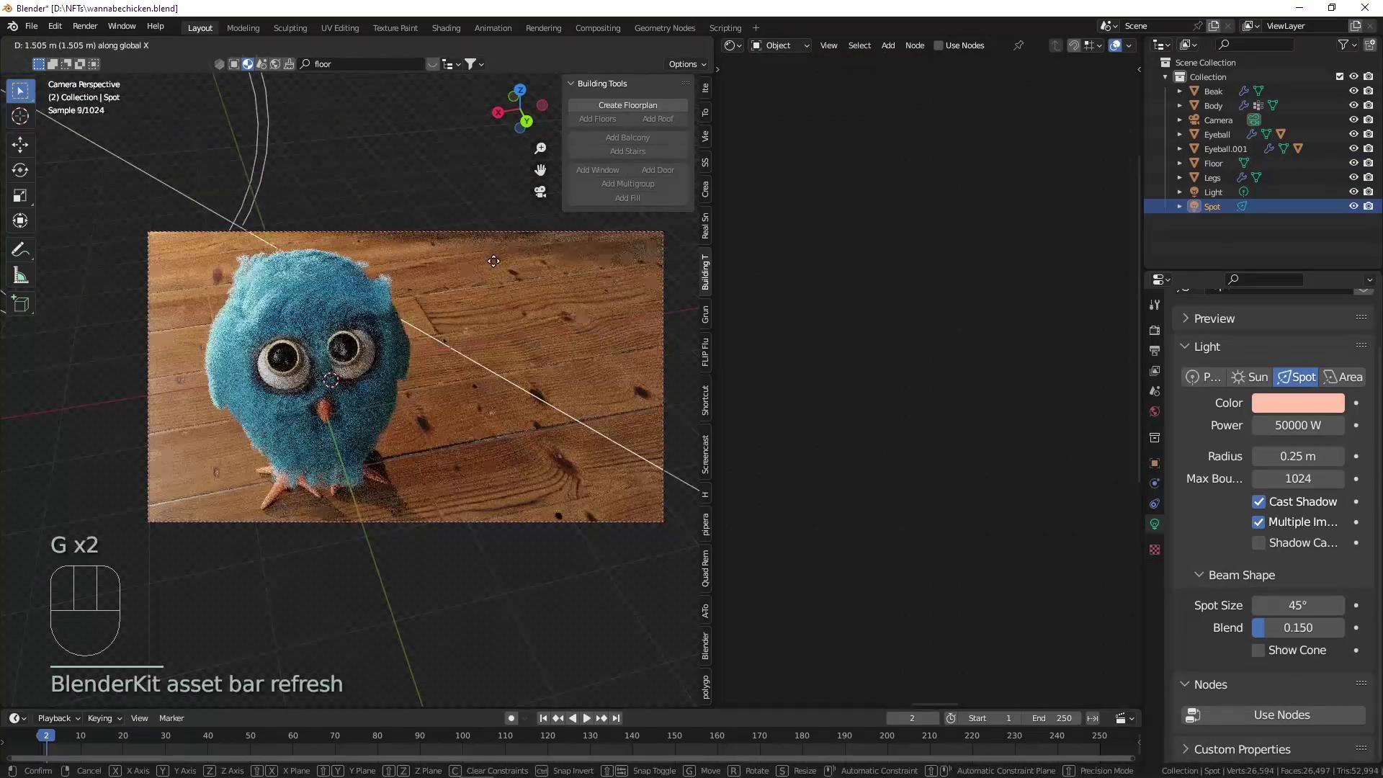
key("g")
left_click(492, 266)
key("r")
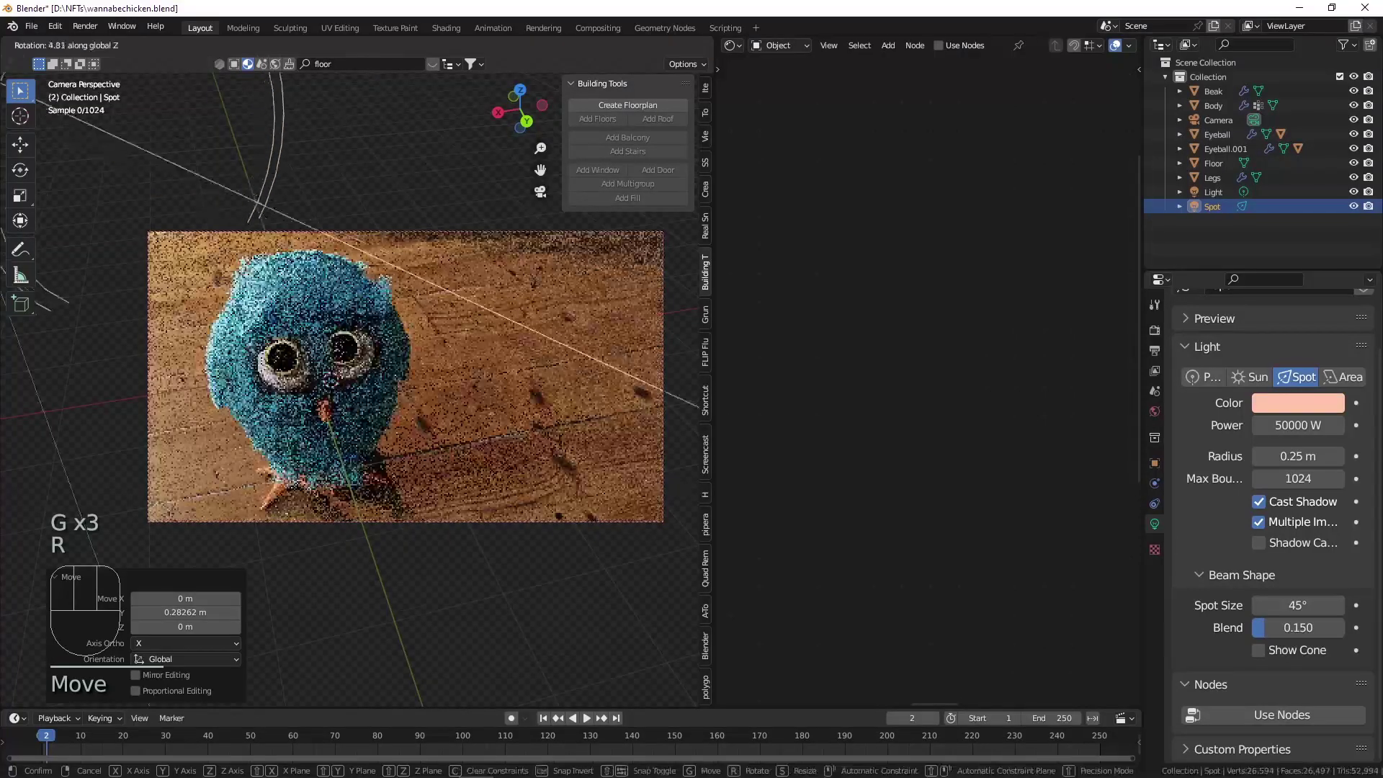
left_click(436, 275)
key("ctrl+z")
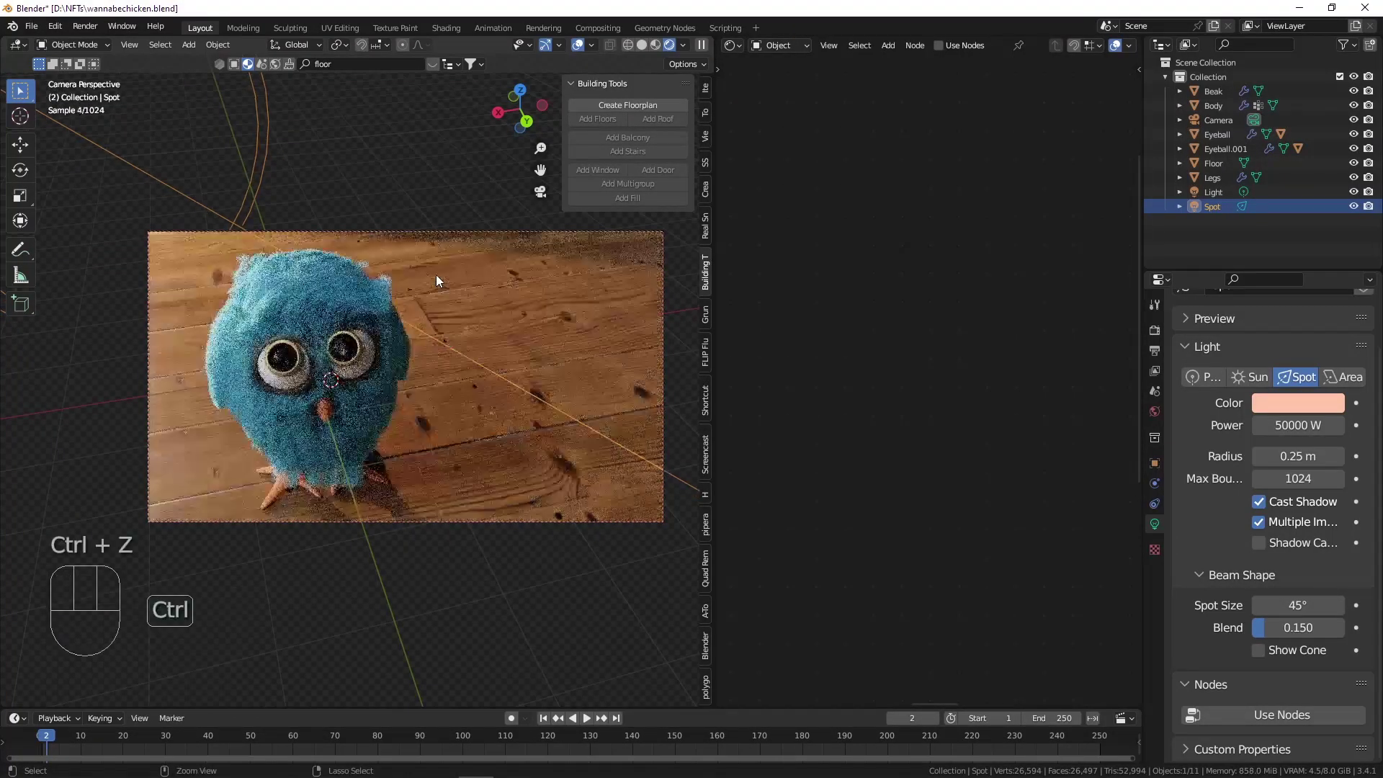
key("ctrl+z")
Check the body's hair shader and the floor's material nodes, clear the selection and save the file.
left_click(311, 307)
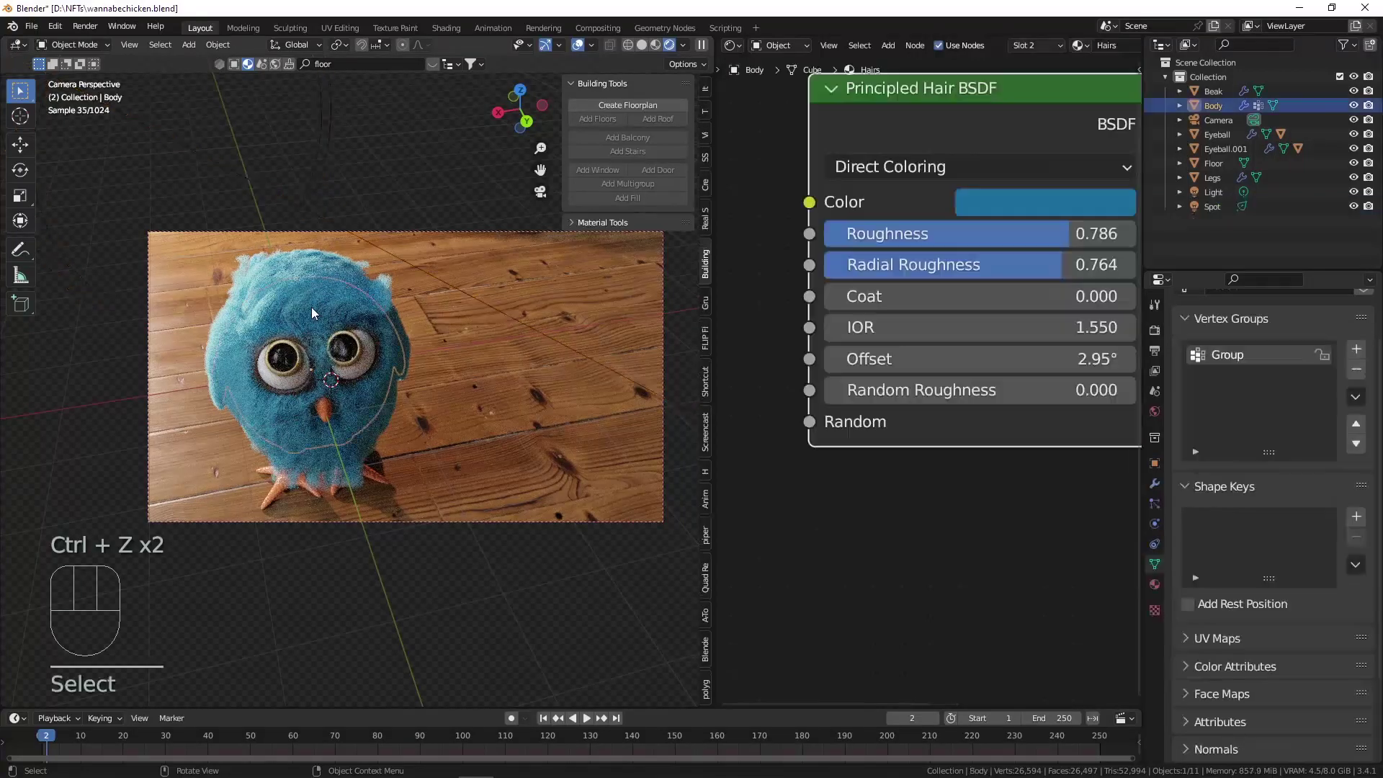
mouse_move(961, 317)
left_mouse_down()
mouse_move(785, 318)
mouse_move(1026, 317)
mouse_move(935, 318)
left_mouse_up()
left_click(395, 187)
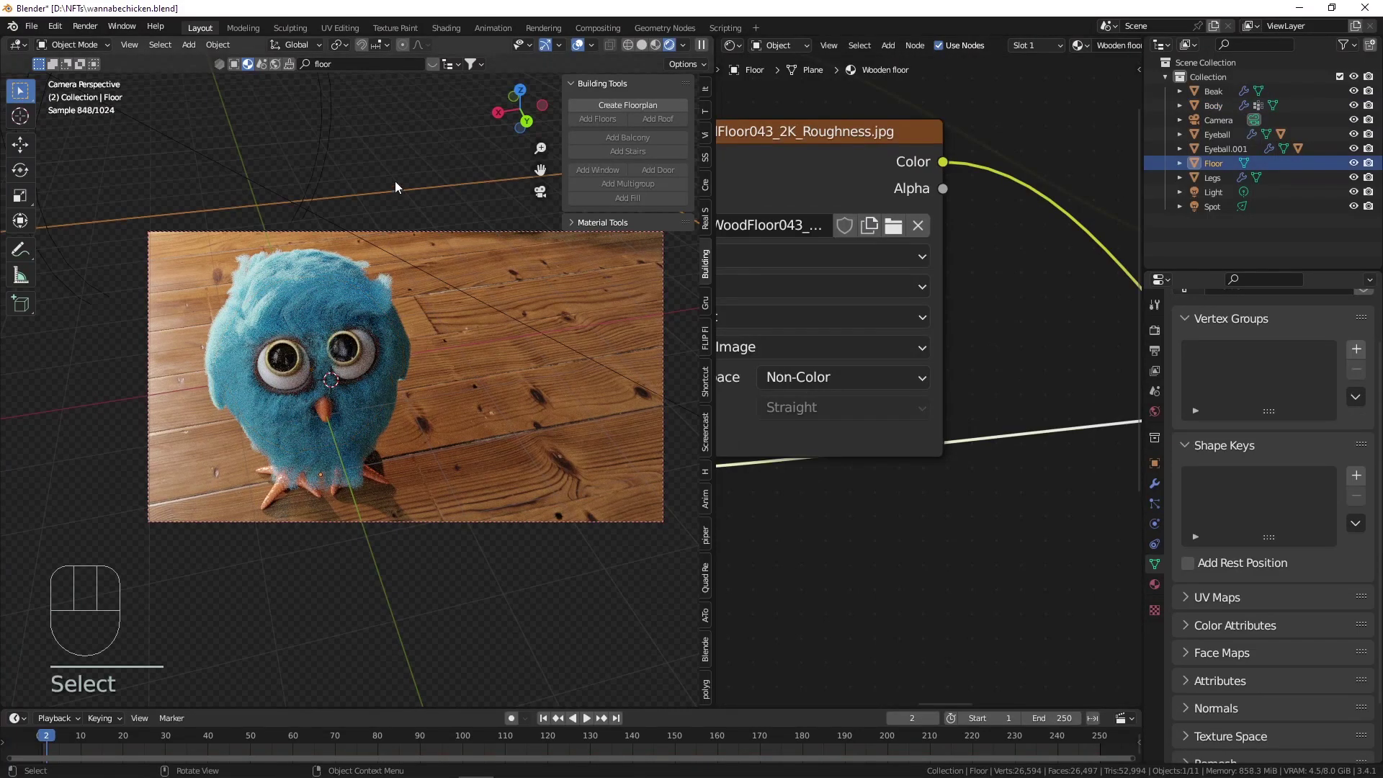
left_click(373, 136)
scroll(327, 401, "up", 2)
key("ctrl+s")
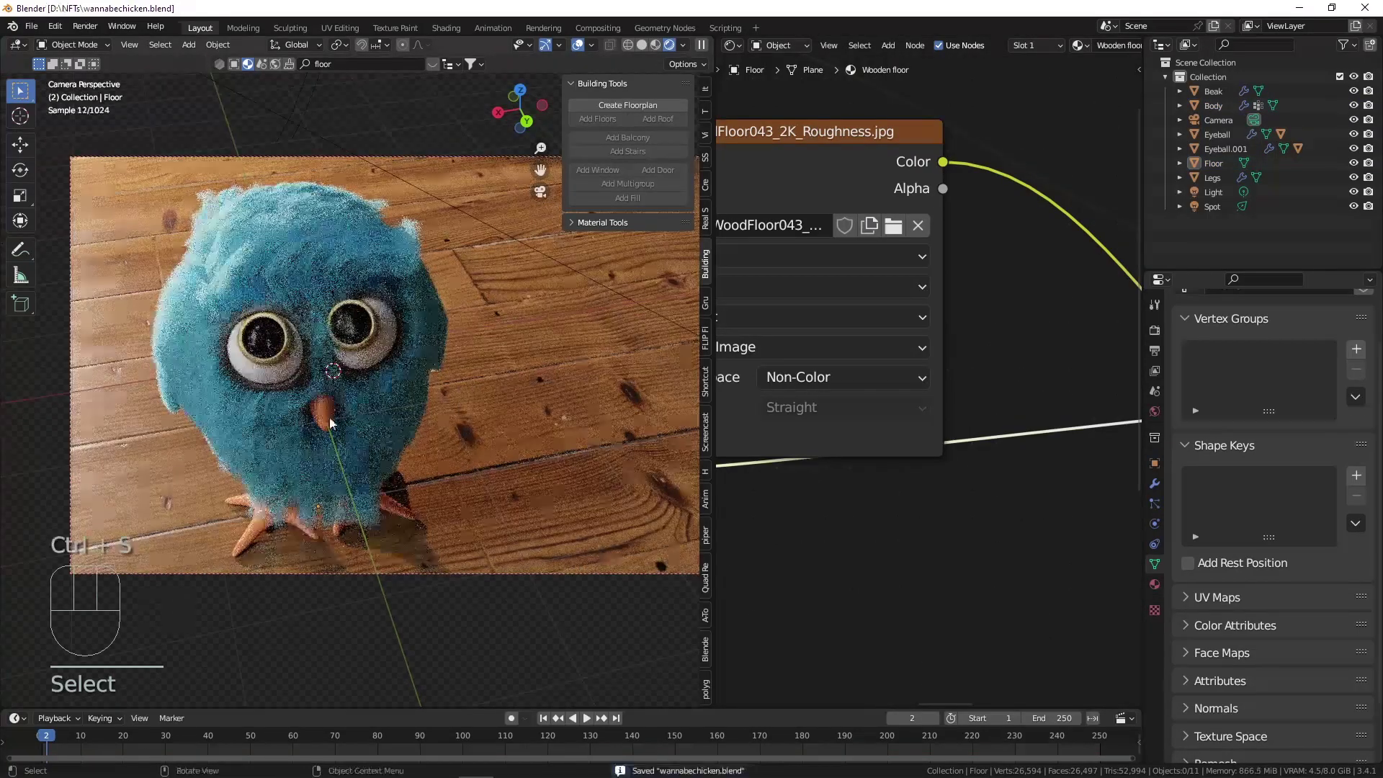
Lower the world background strength to 0.7 and further to 0.5.
left_click(1155, 411)
scroll(1237, 511, "down", 8)
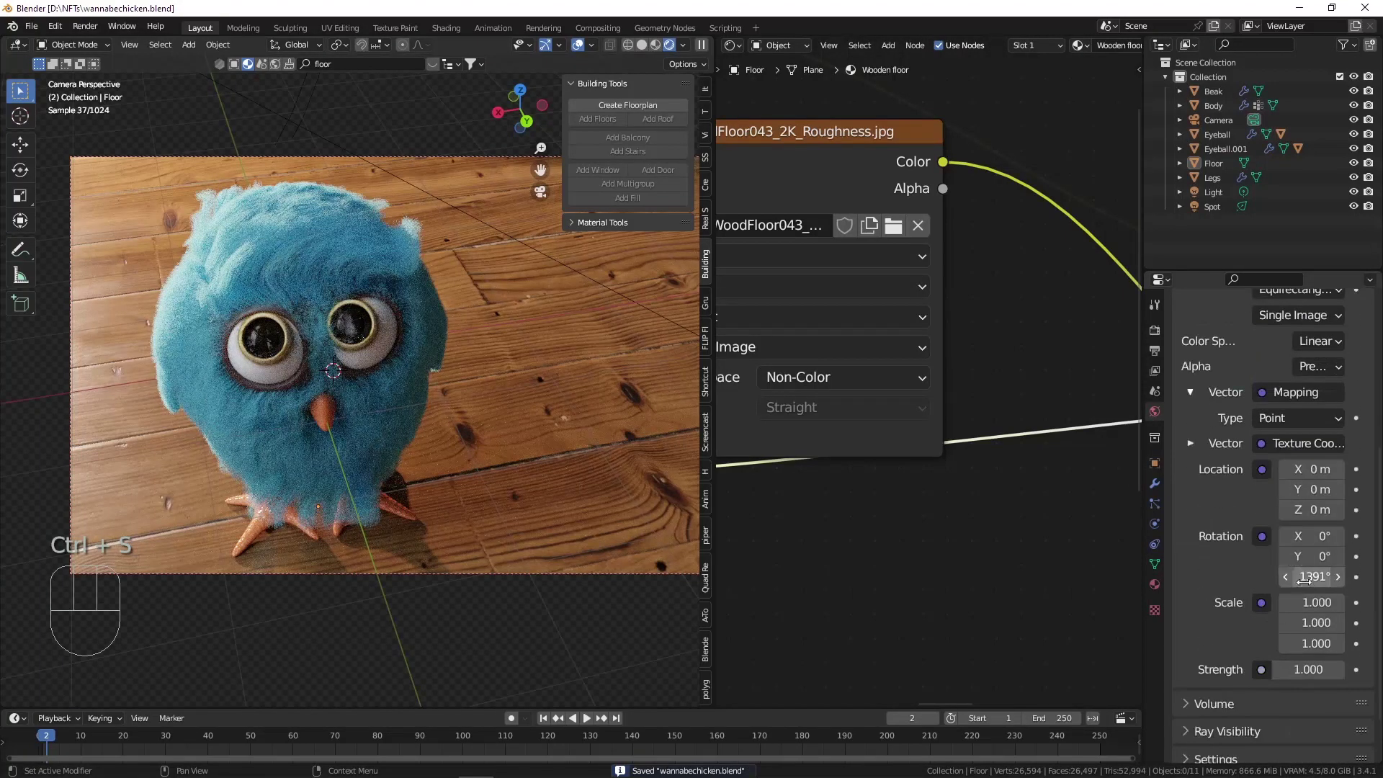
left_click(1299, 612)
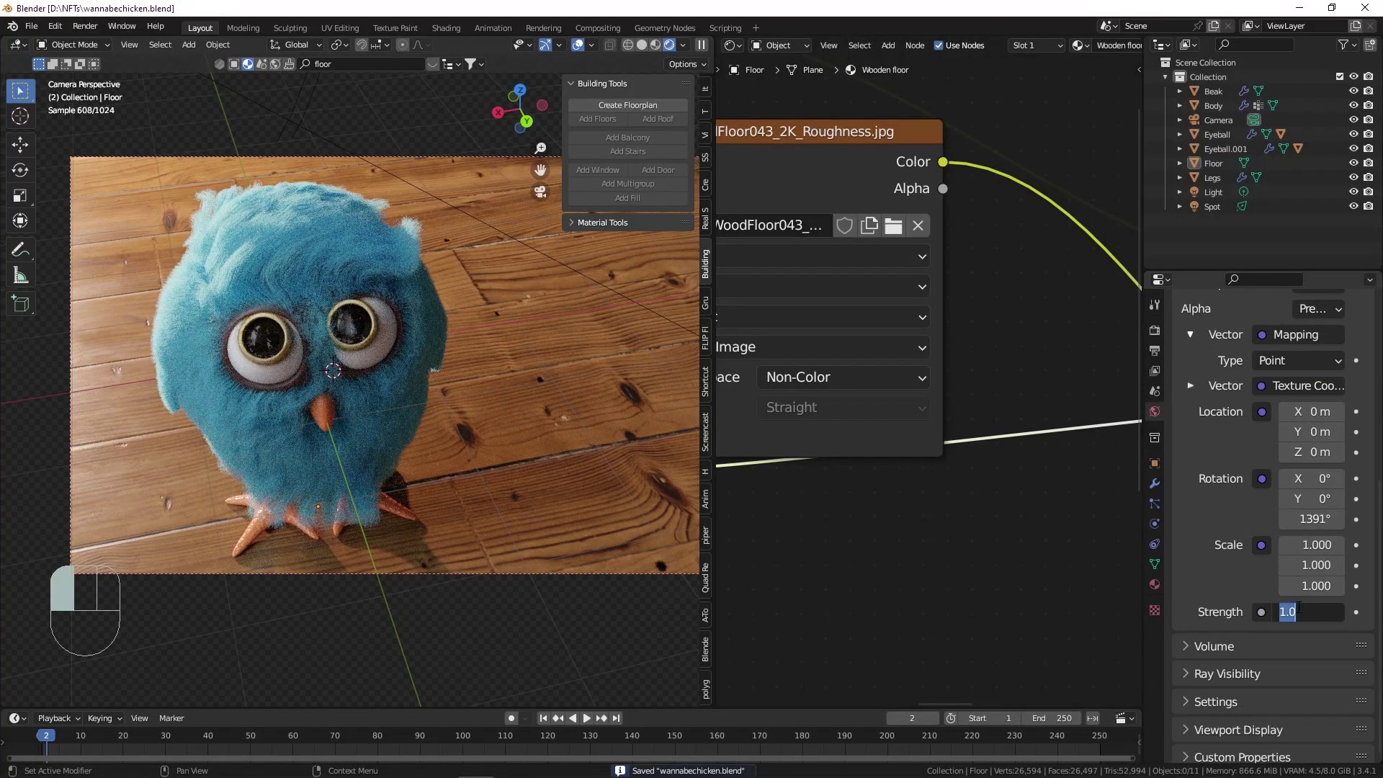
key("Return")
left_click(1299, 611)
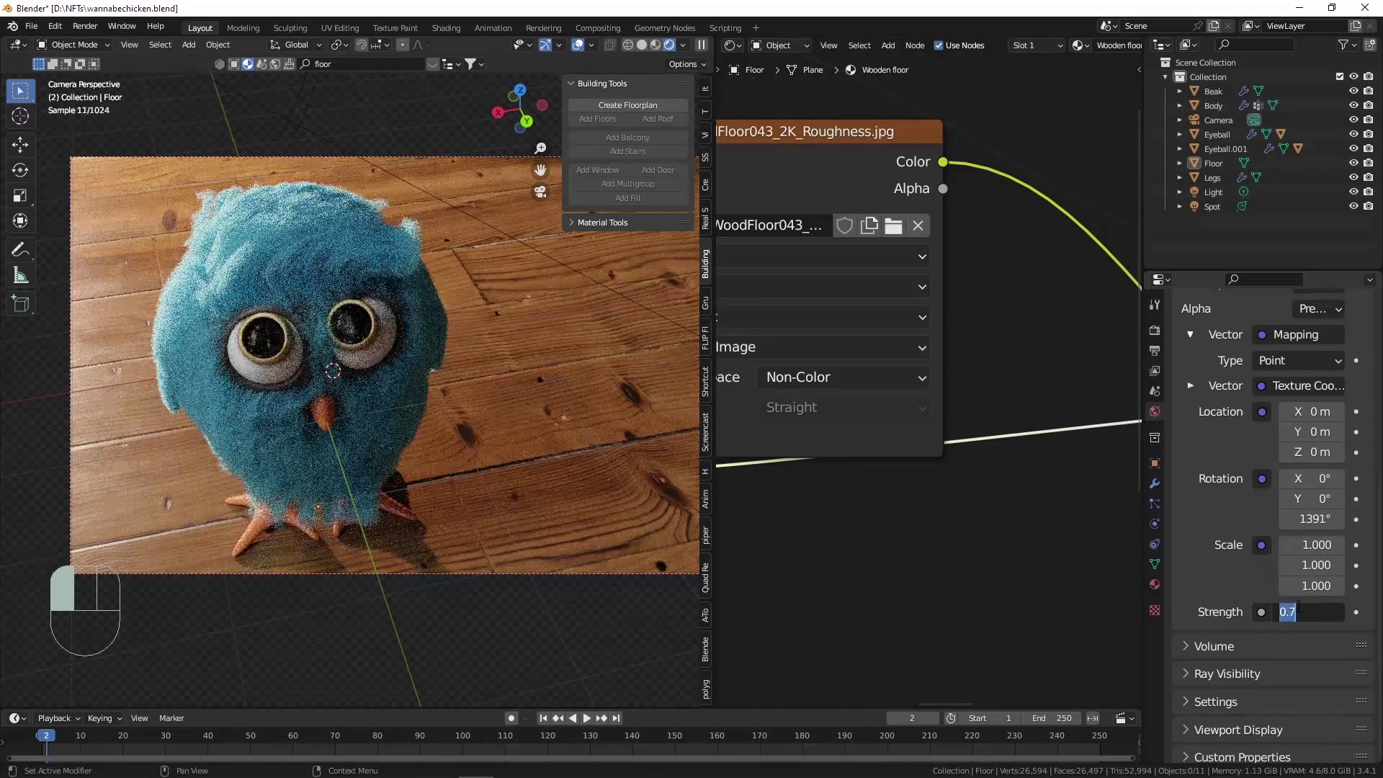
type(".5")
key("Return")
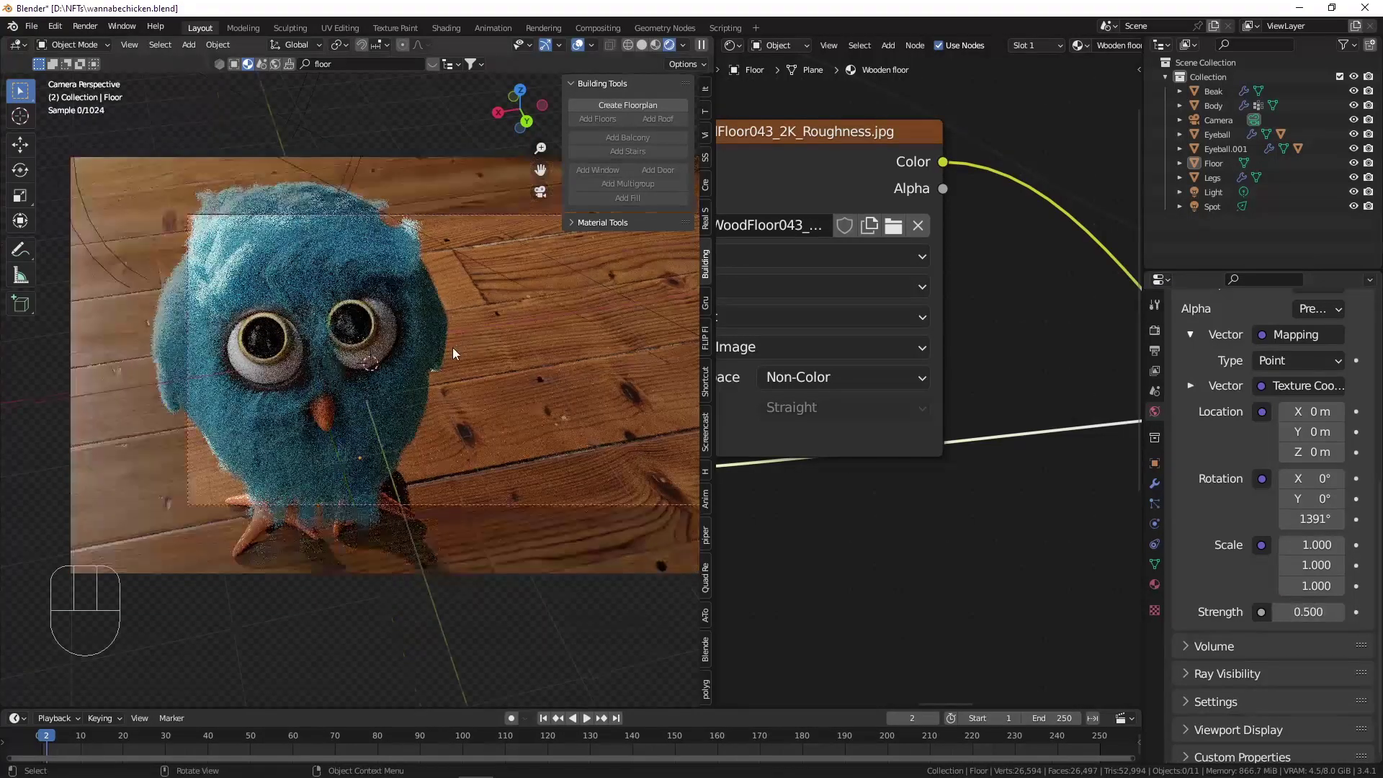
Set the world background strength to 1 and save the file.
scroll(452, 347, "down", 2)
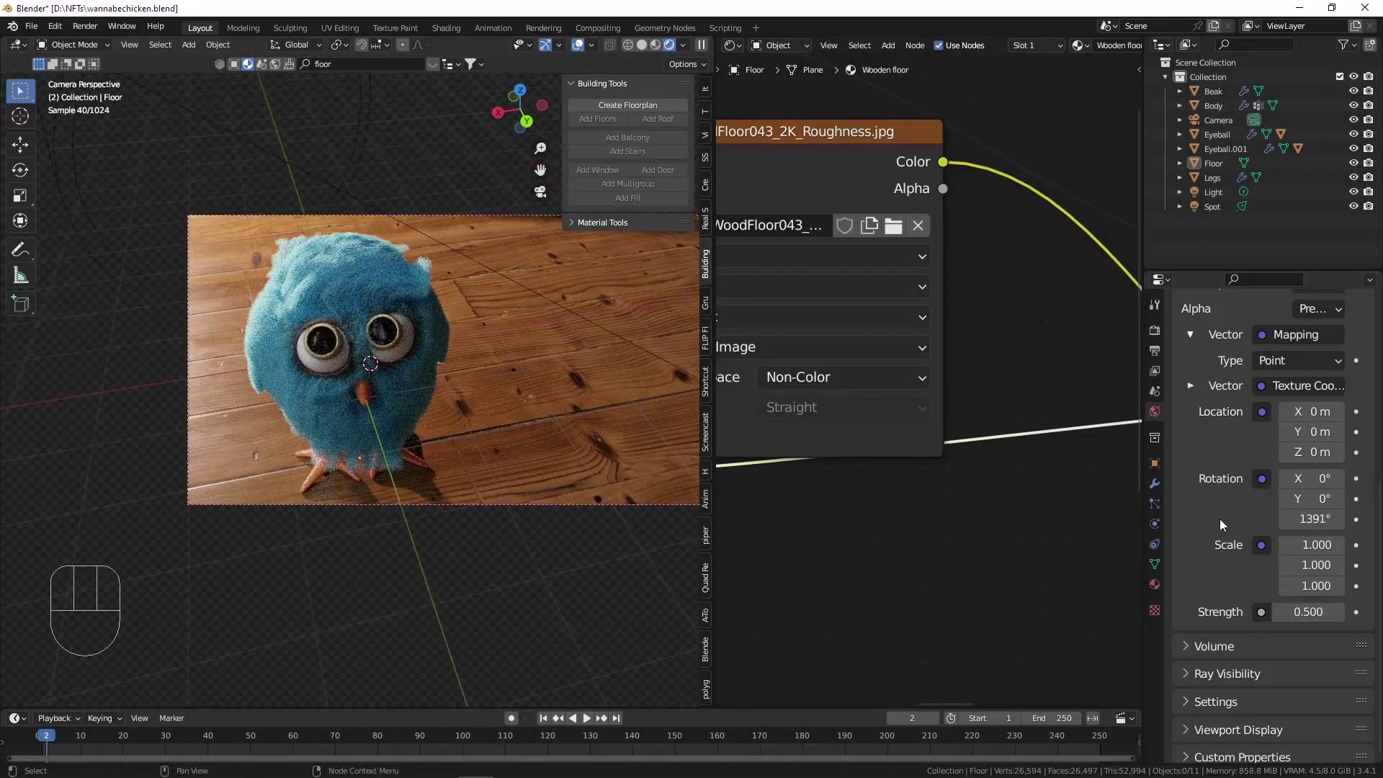
left_click(1308, 612)
type("1")
key("Return")
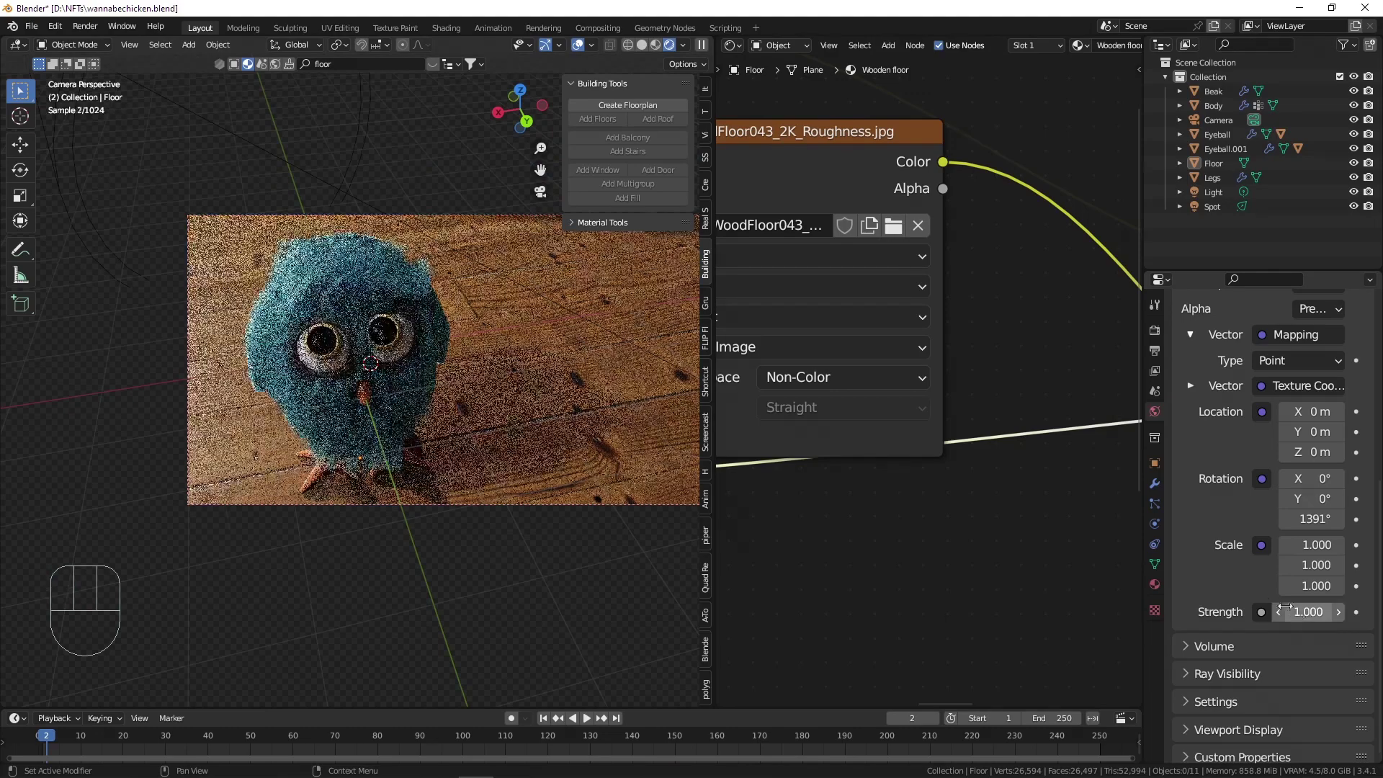
key("ctrl+s")
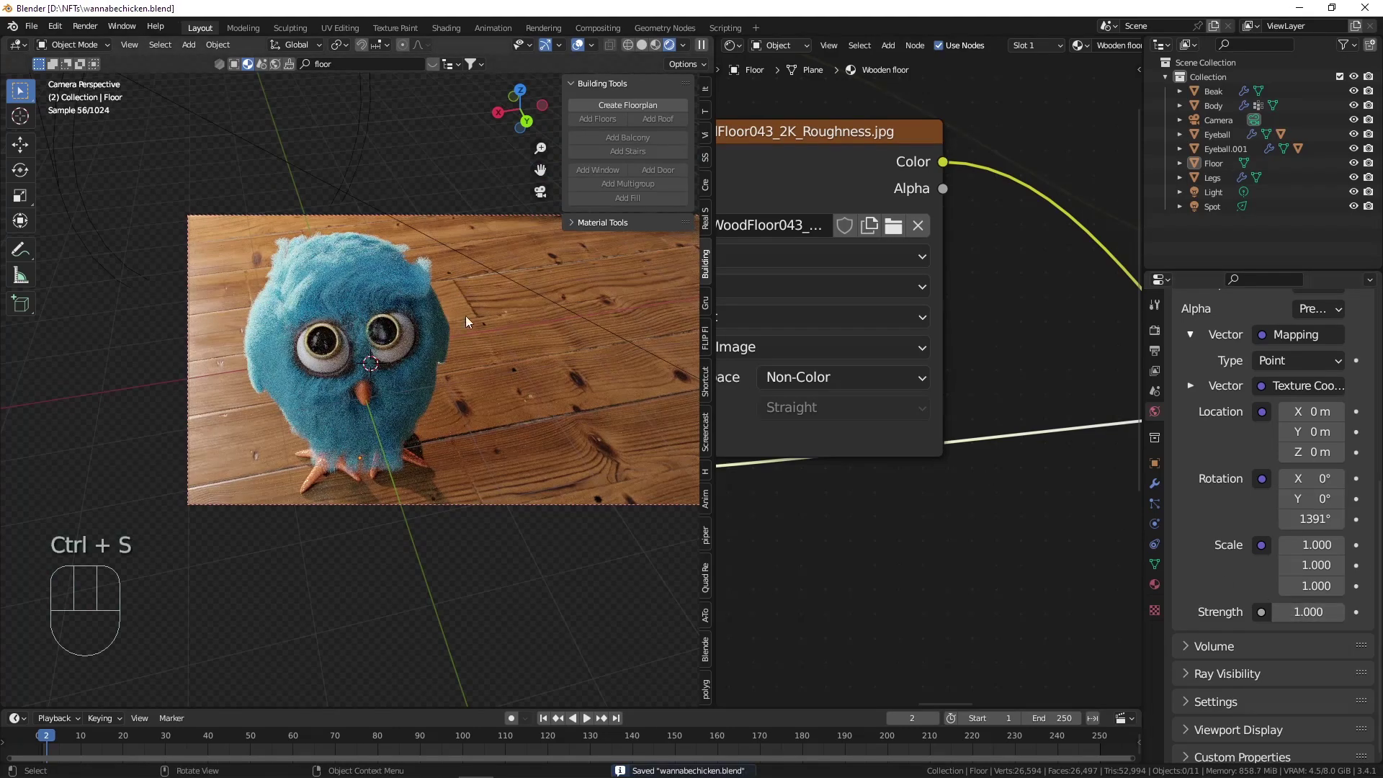
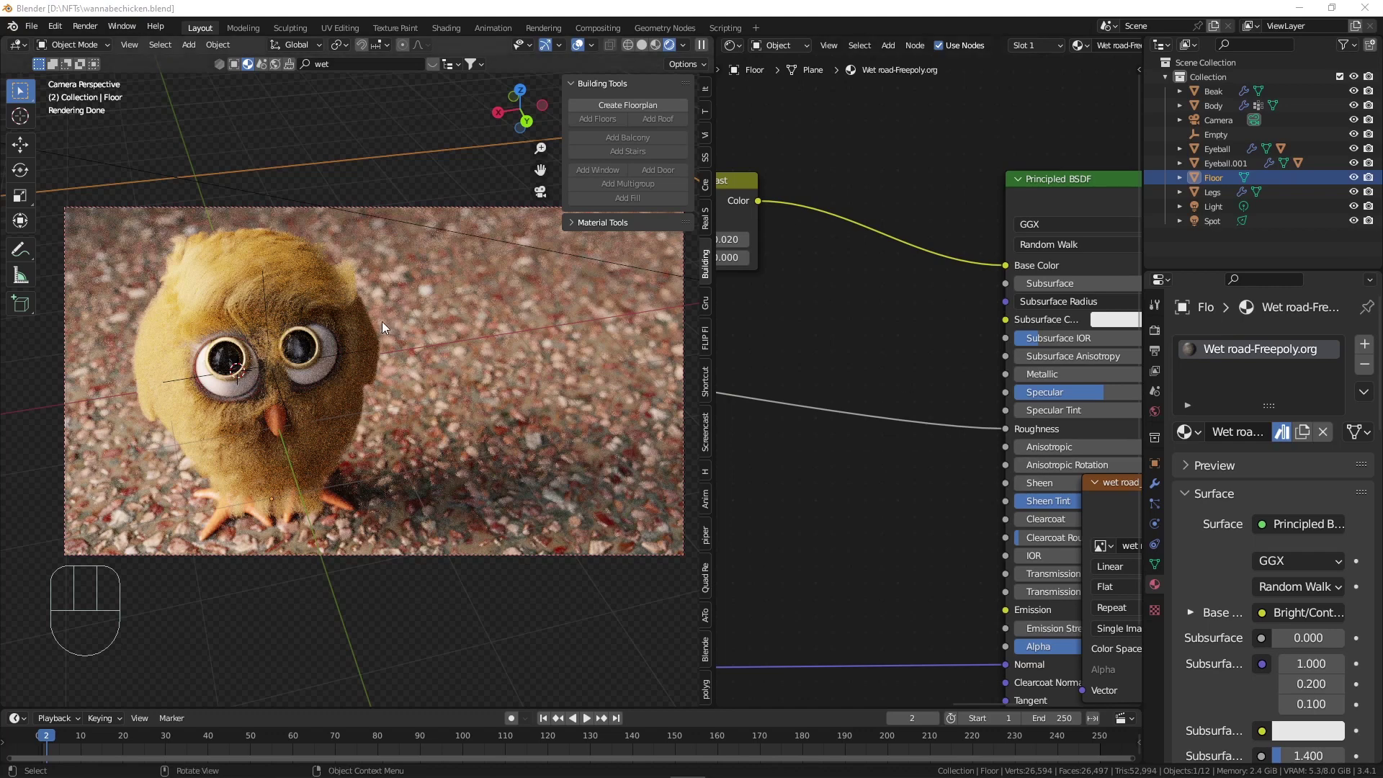
Browse the Downloads folder for environment images for the world and close the file browser without loading one.
left_click(1153, 414)
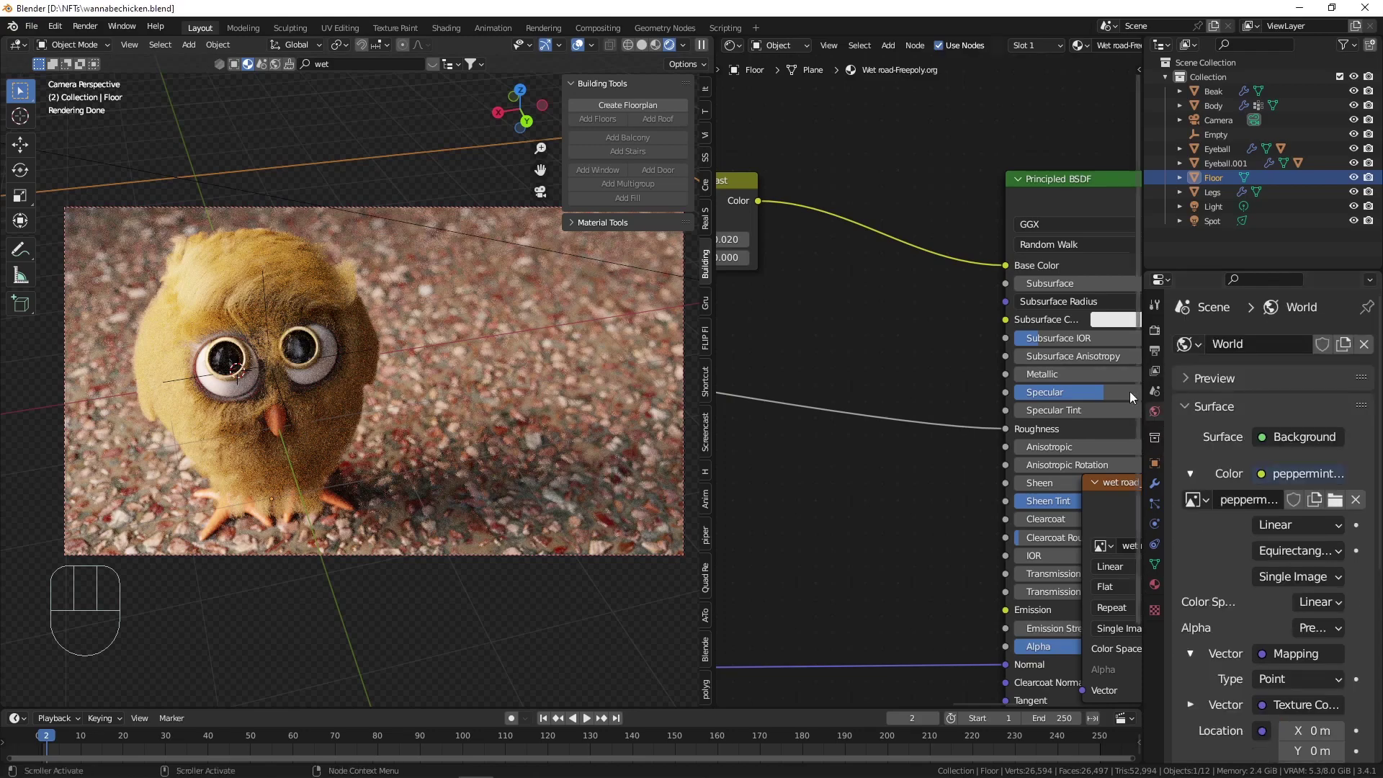
left_click(1336, 504)
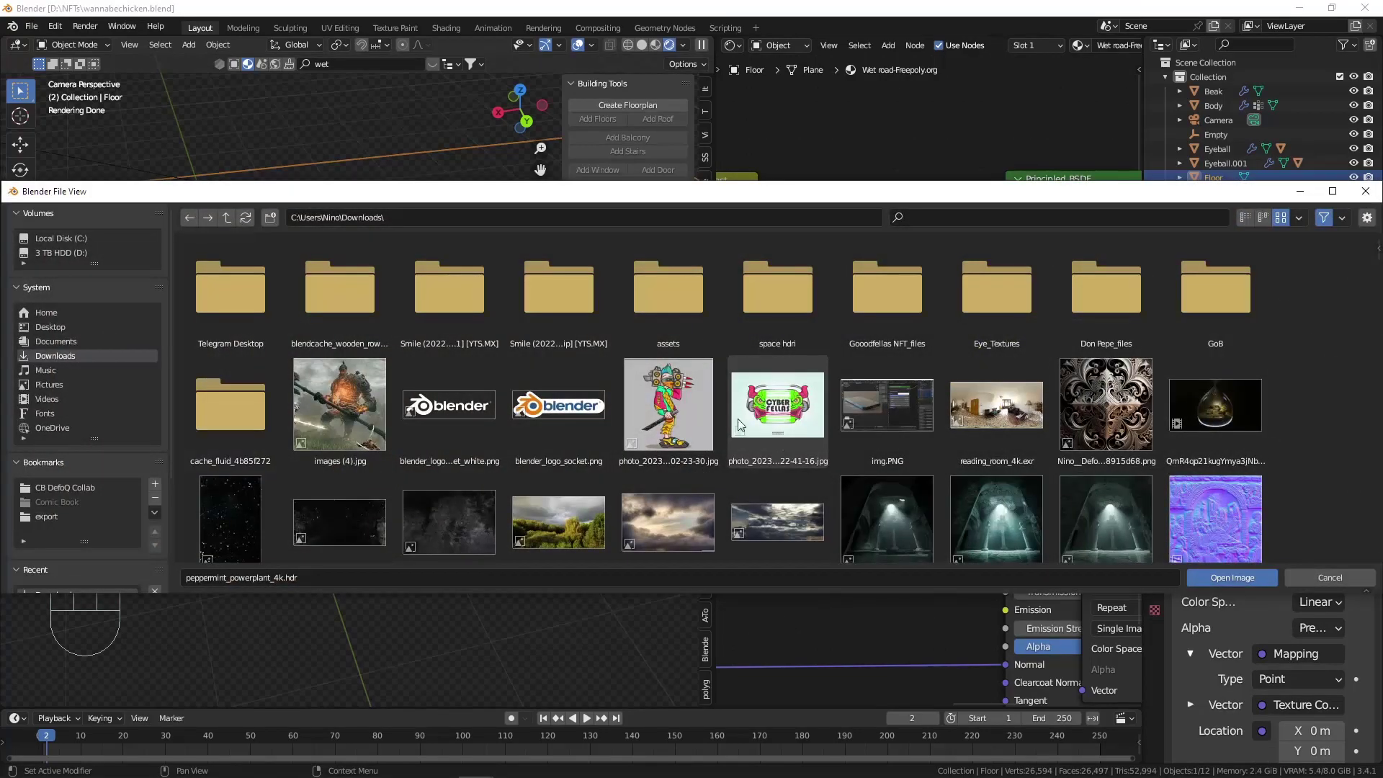
scroll(1259, 451, "down", 5)
left_click(1363, 193)
scroll(1248, 650, "down", 8)
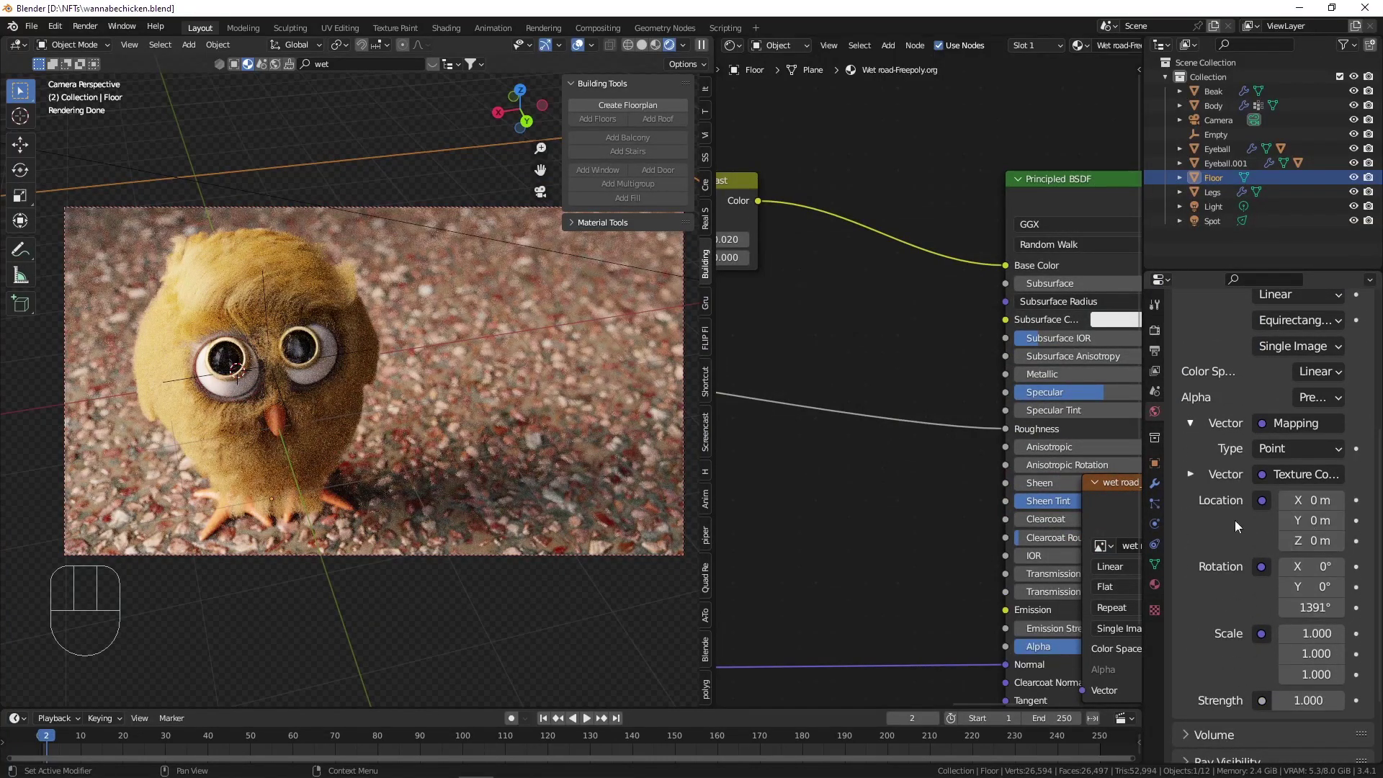
Add a second spot light and move it about 11.5 m along X, -5.85 m along Y and 3.88 m along Z.
scroll(243, 324, "down", 5)
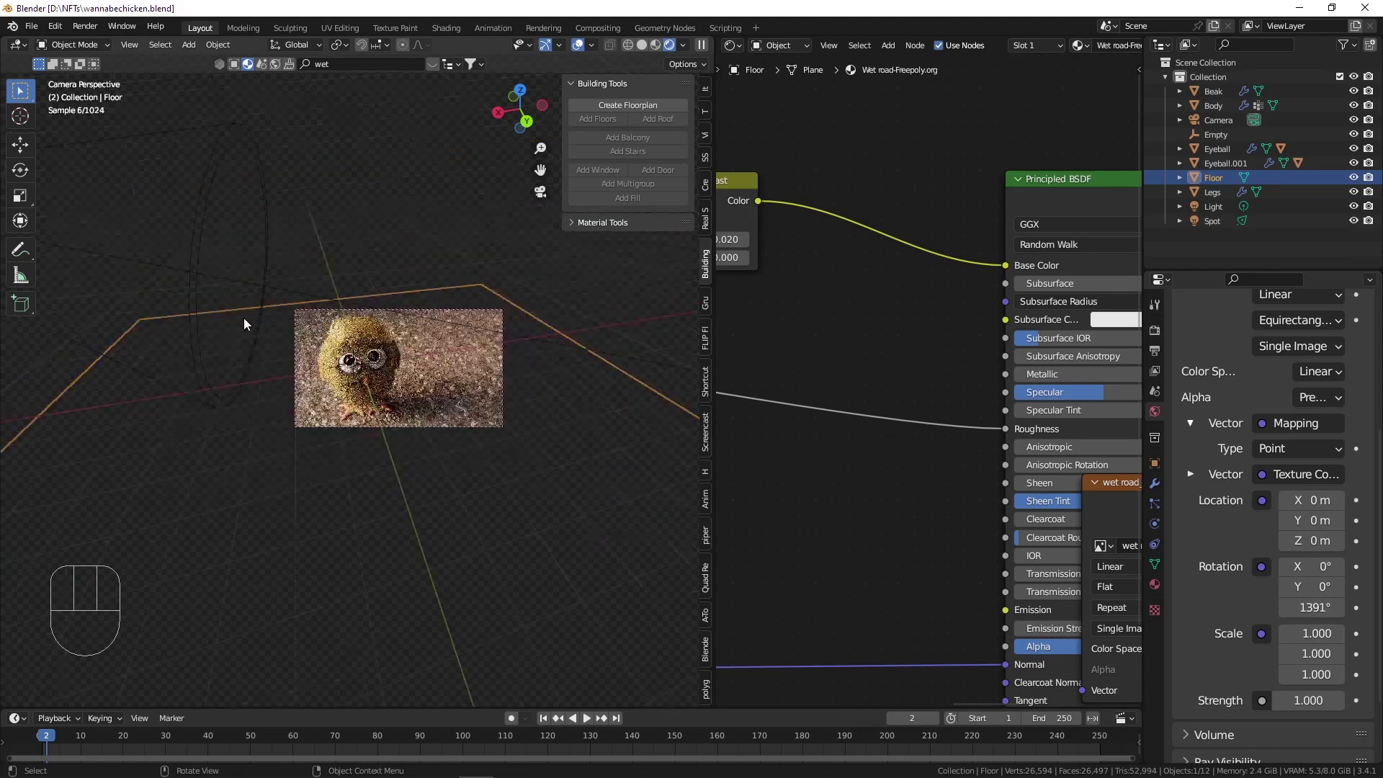
left_click(194, 298)
middle_click_drag(195, 298, 255, 292)
scroll(253, 293, "up", 1)
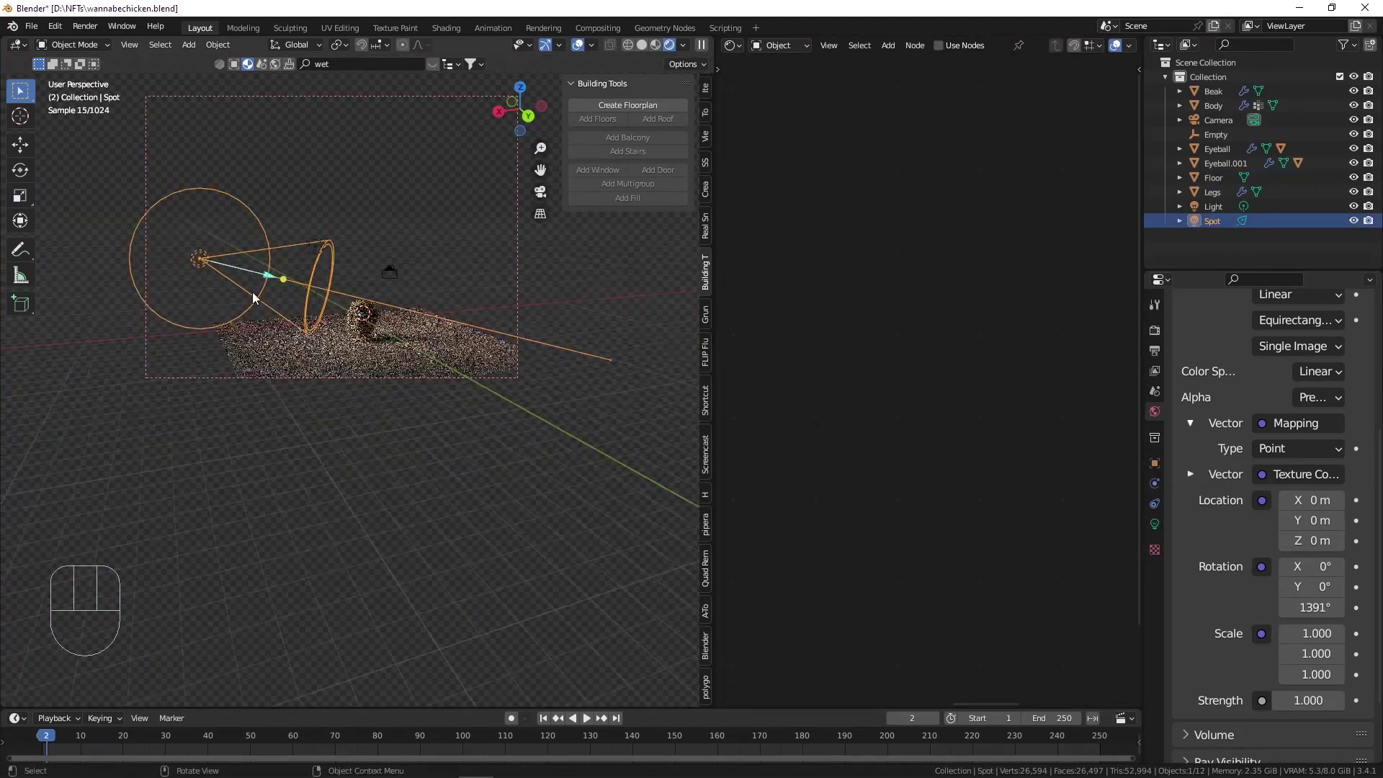
key("shift+a")
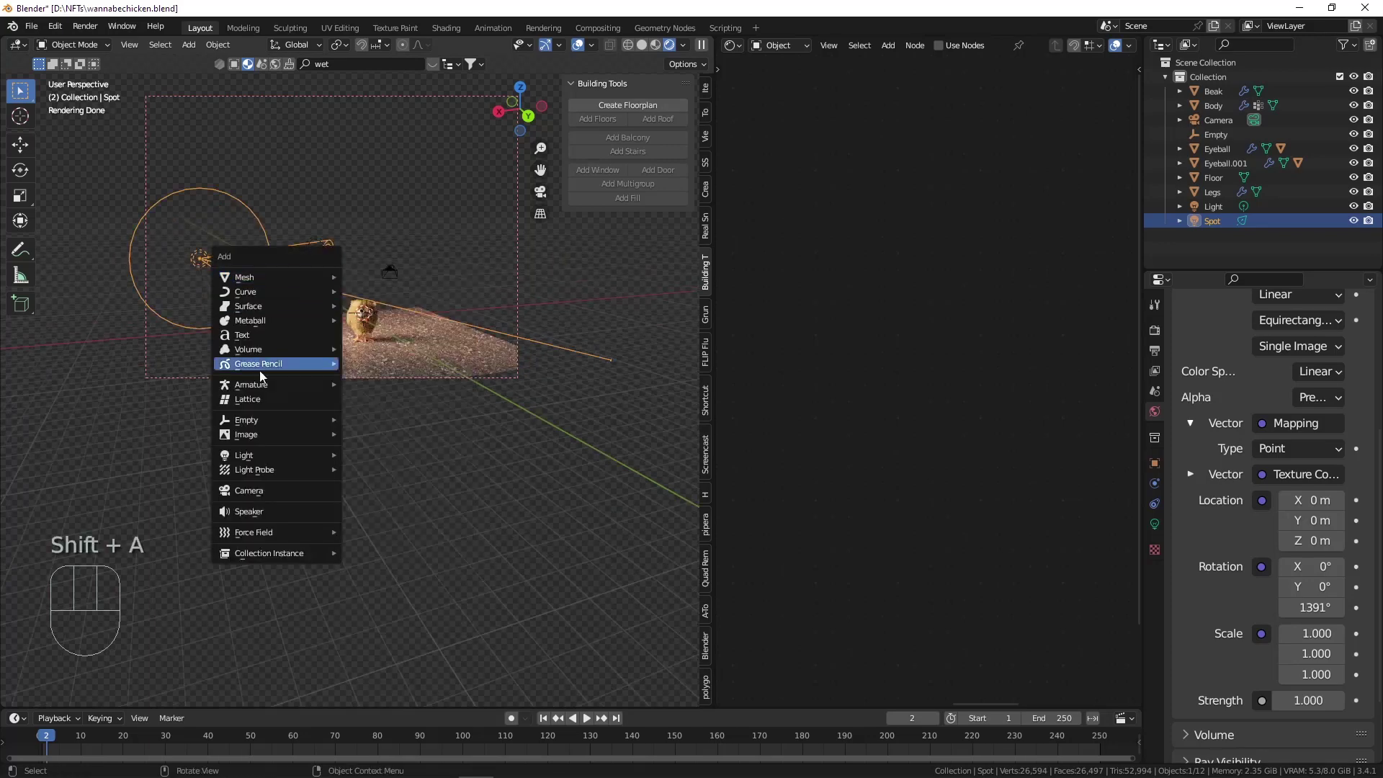
mouse_move(256, 461)
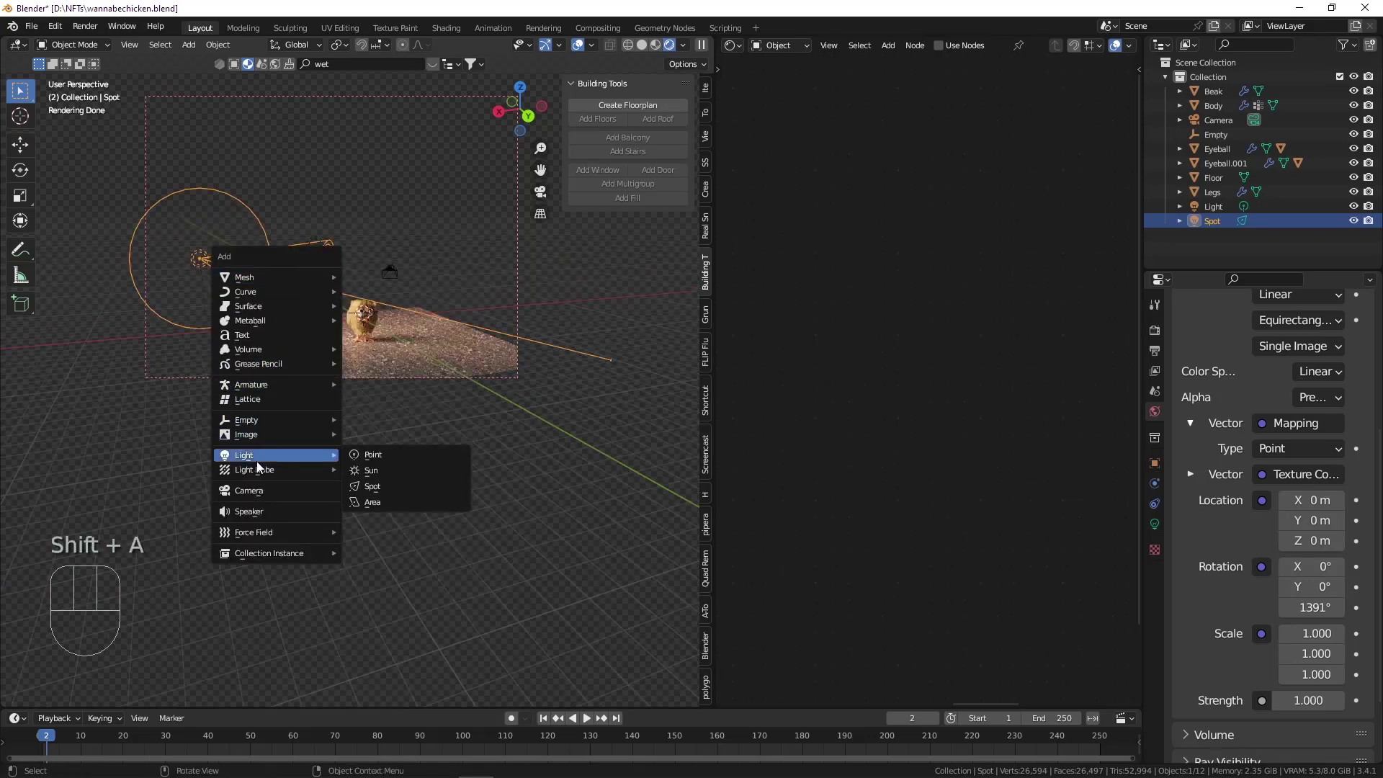
left_click(400, 484)
key("g")
left_click(310, 377)
Try aiming the second spot light at the bird with a -78.6° view rotation, a Z rotation and a shift of about 1.5 m along Y, and delete it.
key("r")
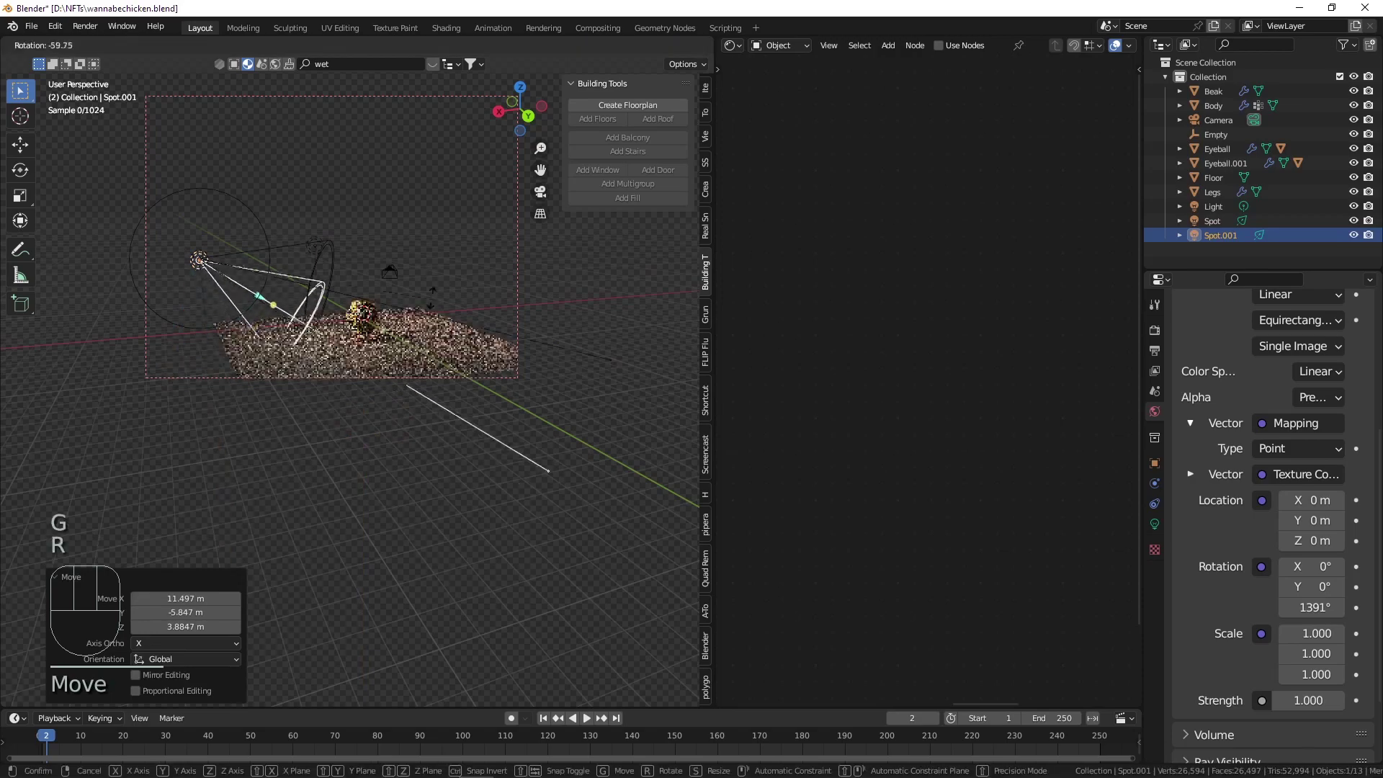
left_click(375, 253)
middle_click_drag(375, 248, 447, 432)
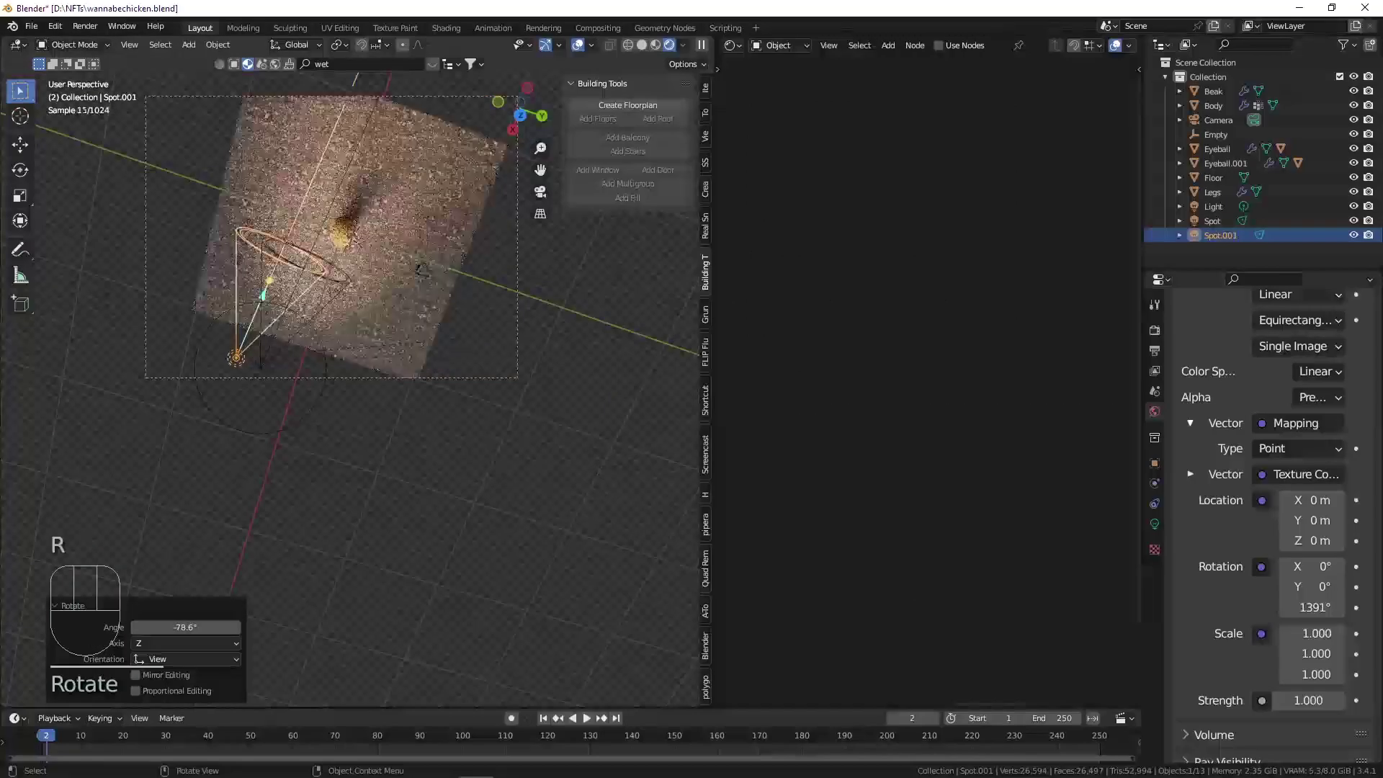
key("r")
key("z")
left_click(461, 372)
key("g")
left_click(477, 382)
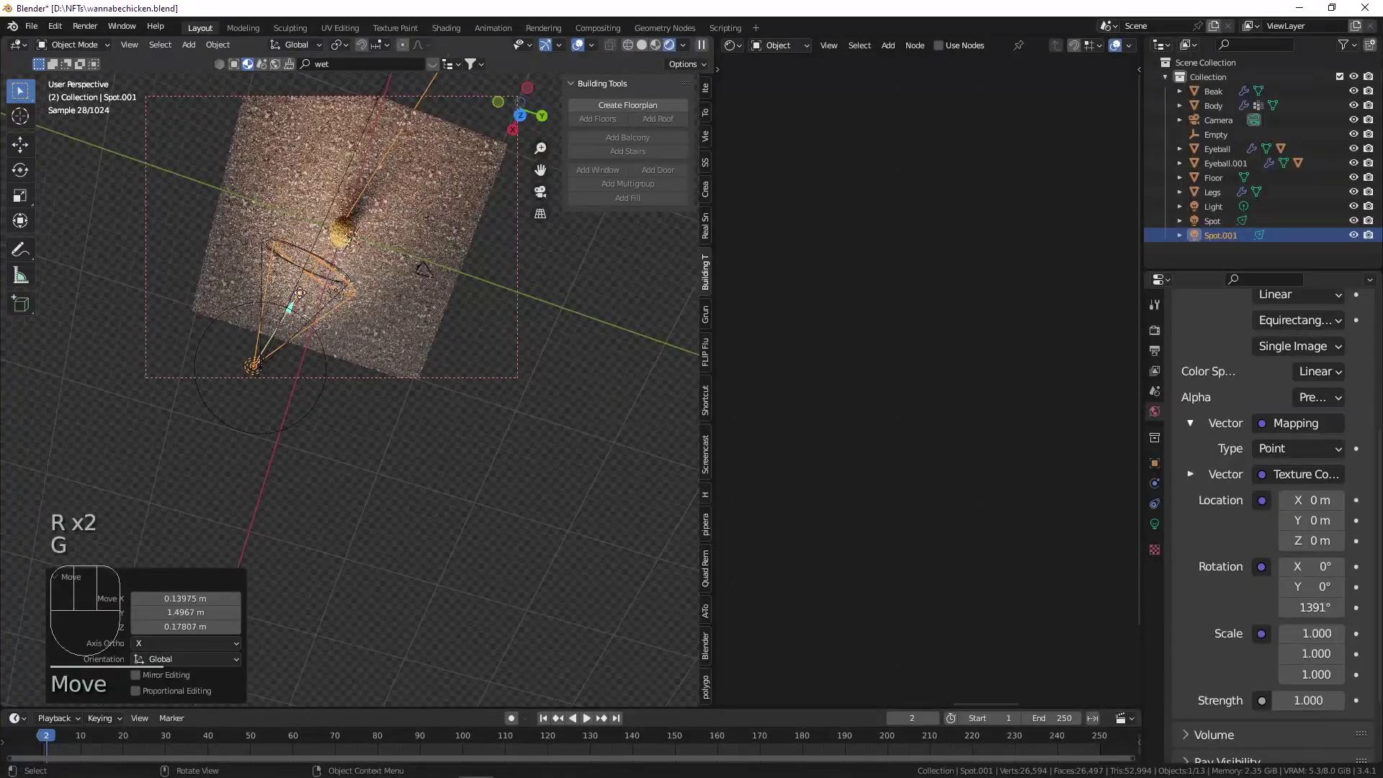
key("Delete")
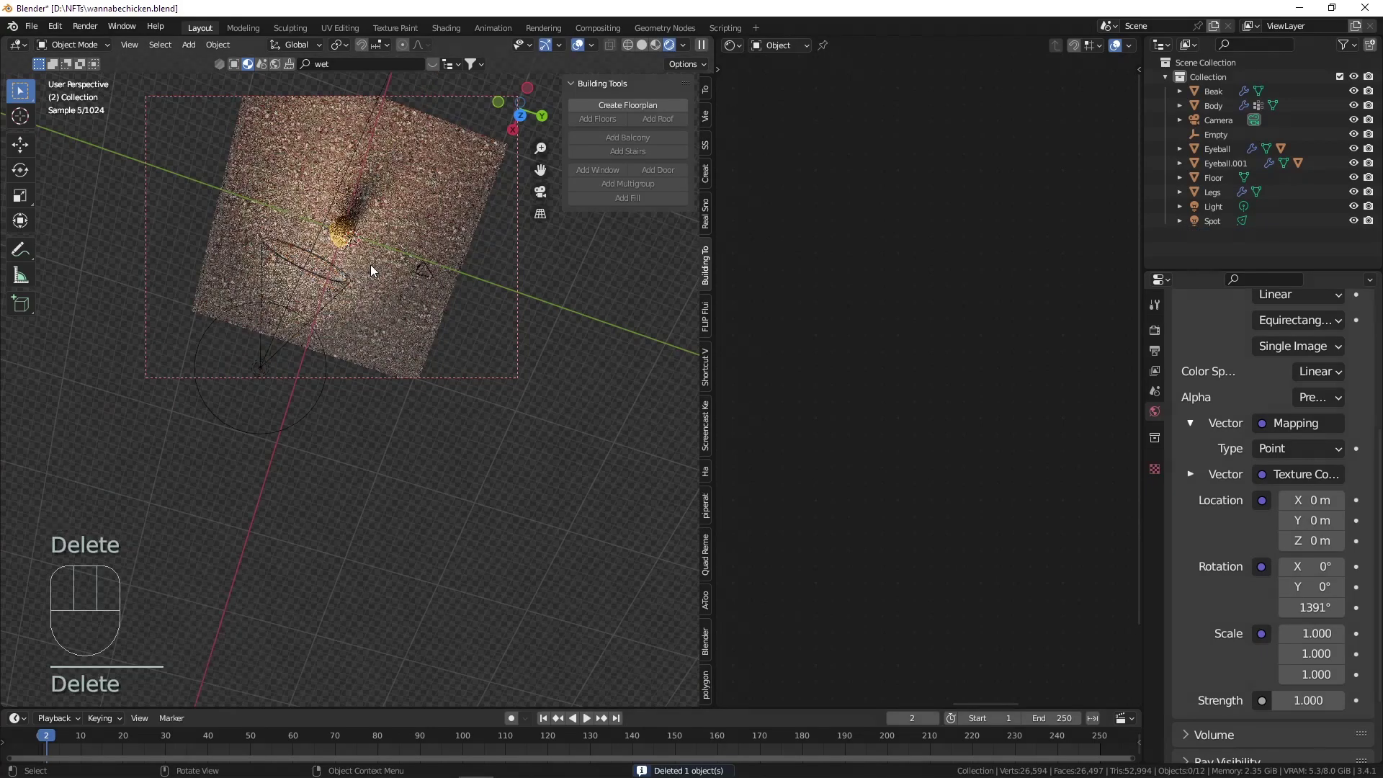
From the camera view, temporarily hide the original spot light to compare the lighting, and restore it.
key("KP_0")
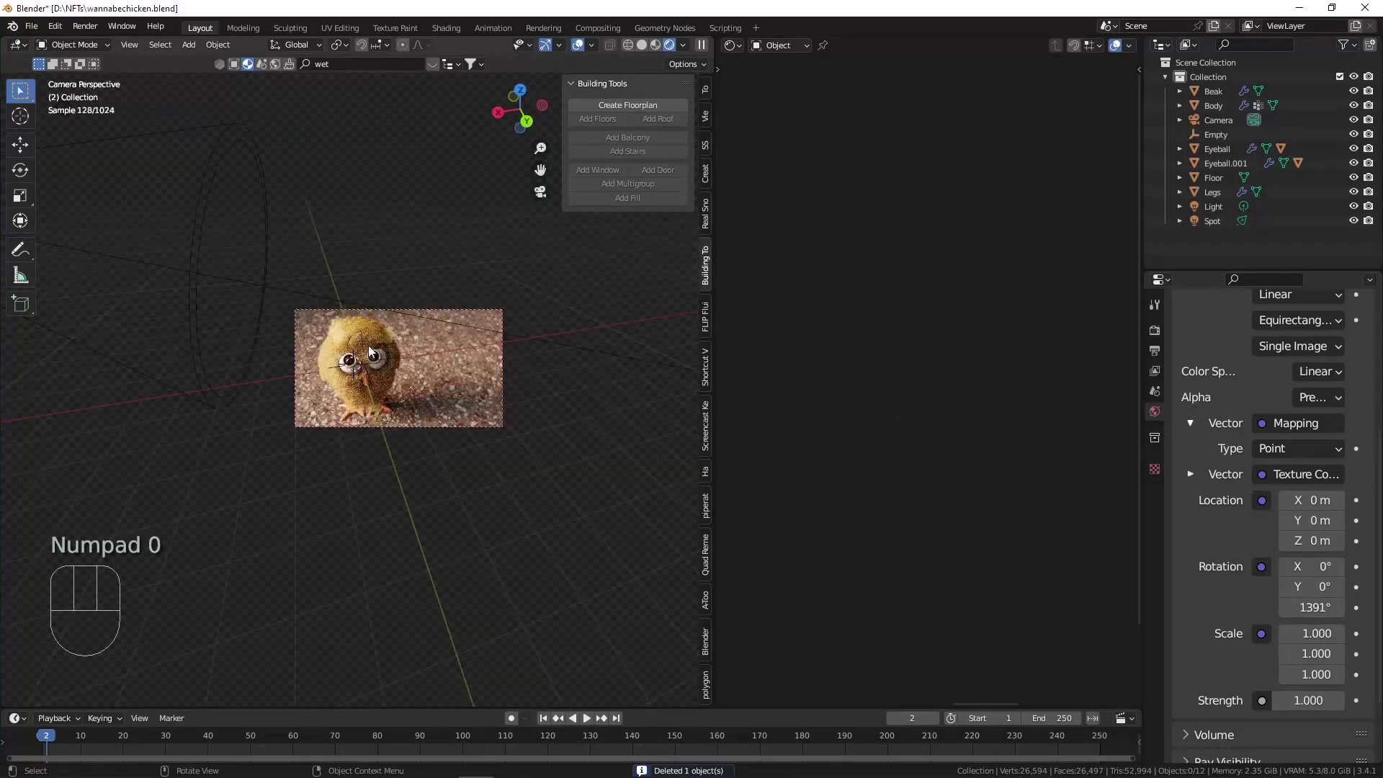
left_click(286, 295)
key("h")
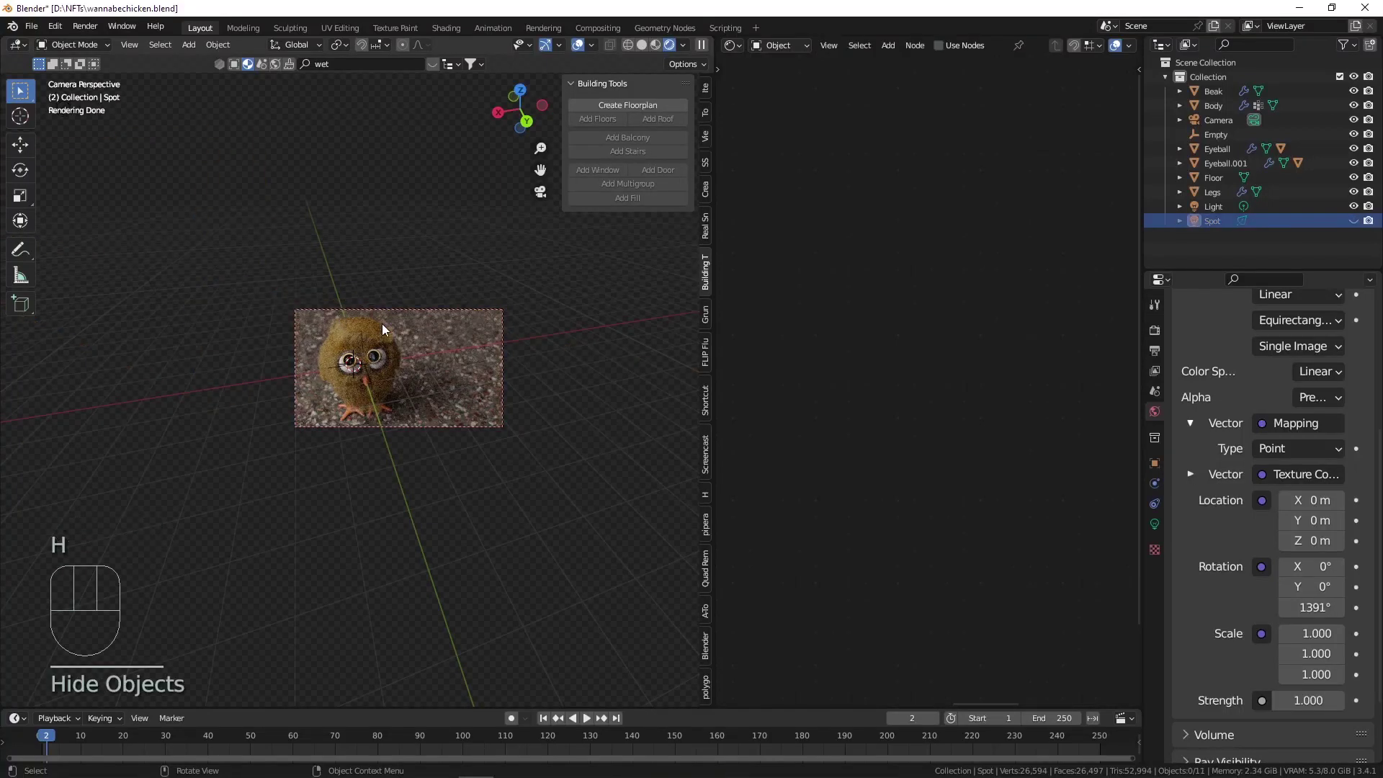
key("ctrl+z")
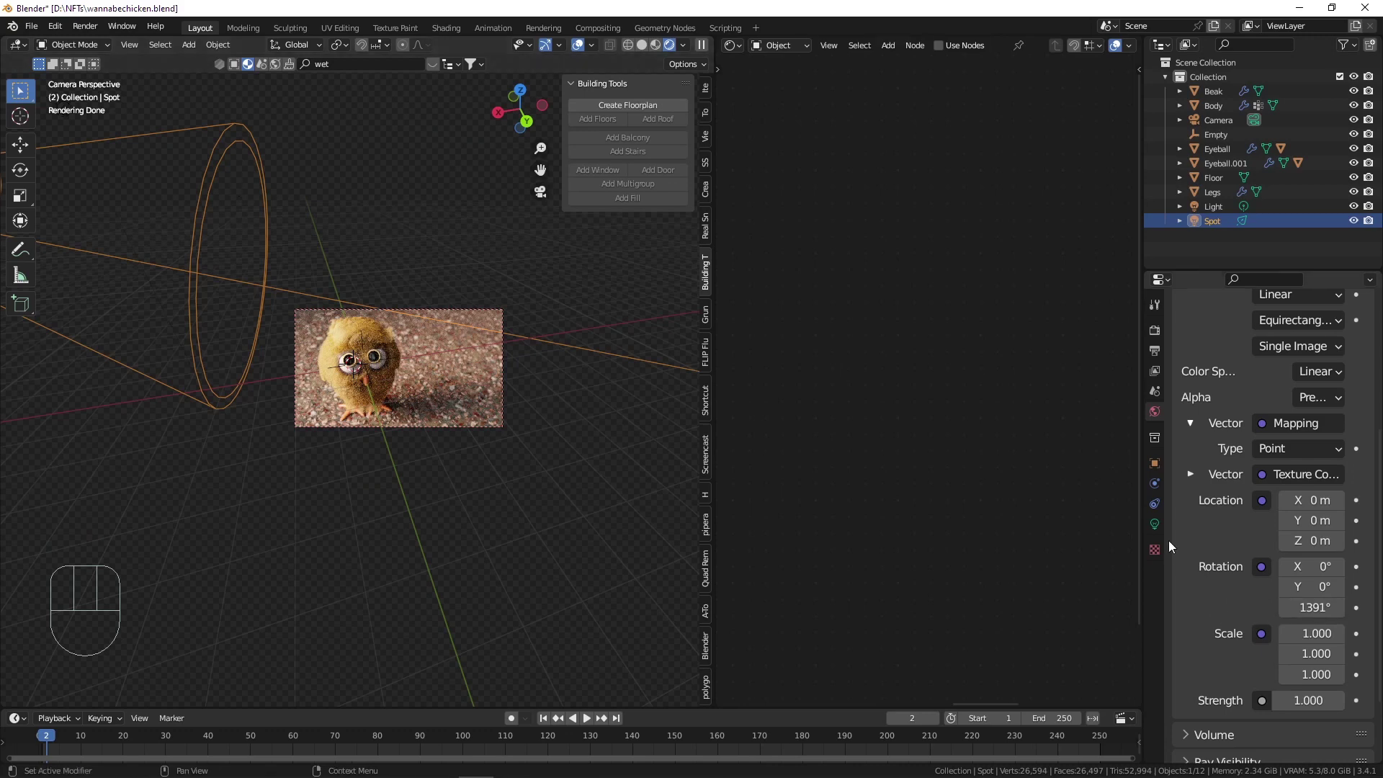
Try reducing the spot light's radius to 0 m and to about 4.45 m, undoing each change.
left_click(1154, 523)
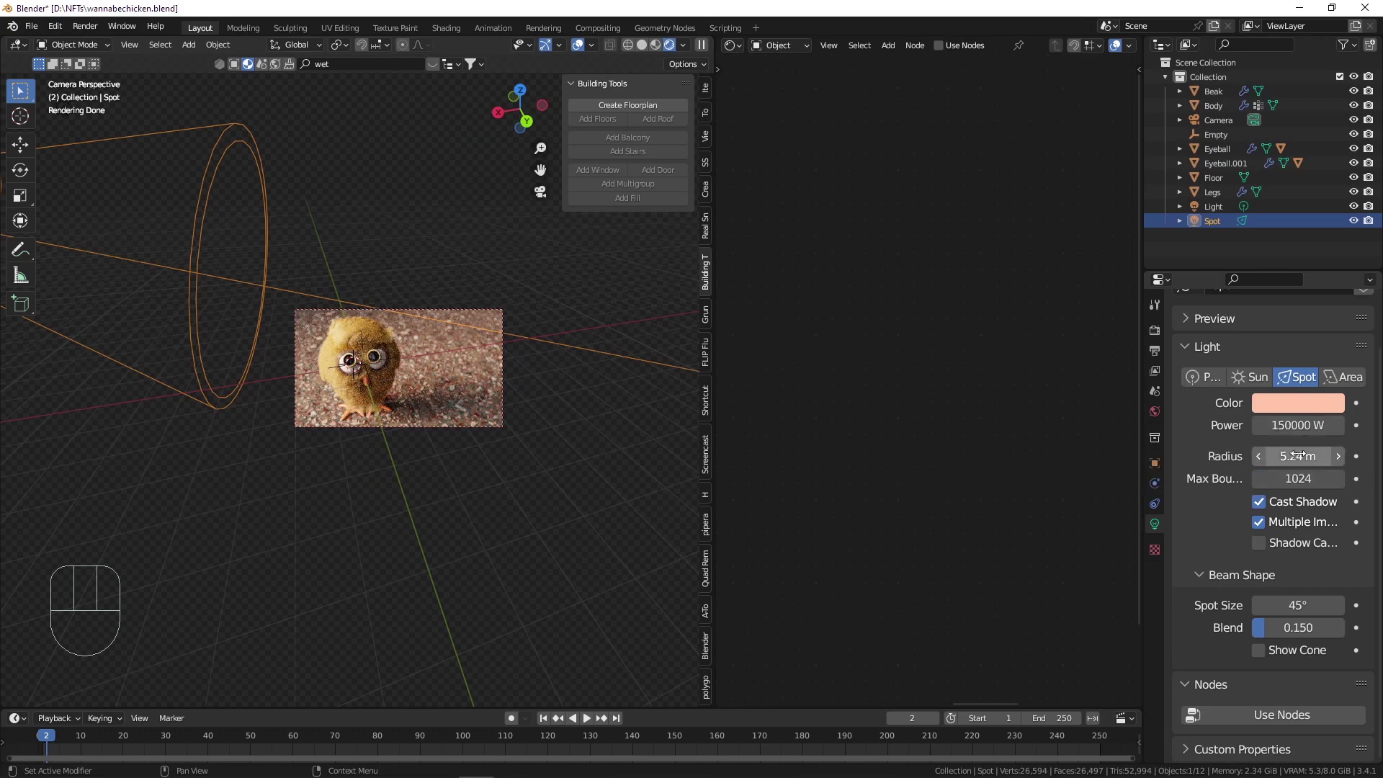
left_click_drag(1297, 455, 1225, 455)
scroll(585, 395, "up", 4)
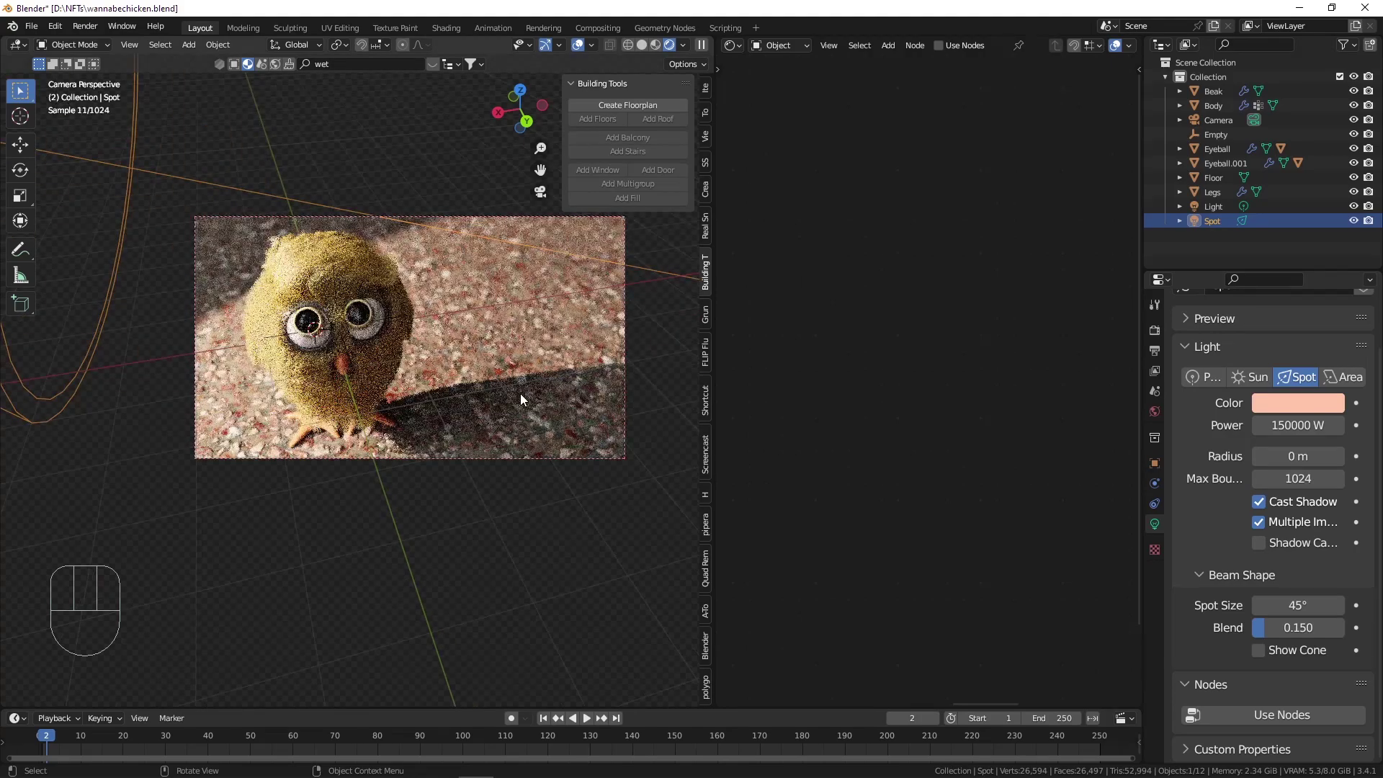
key("ctrl+z")
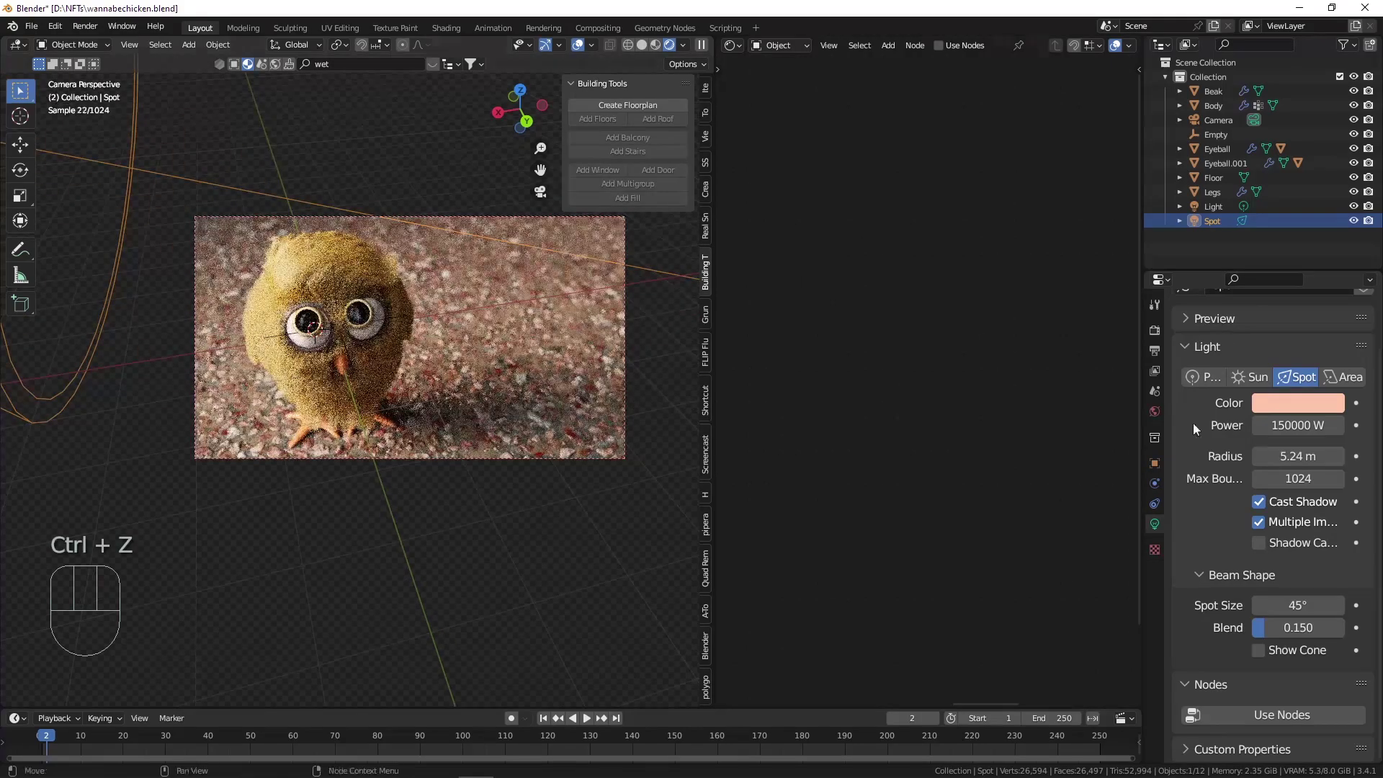
left_click_drag(1298, 456, 1238, 456)
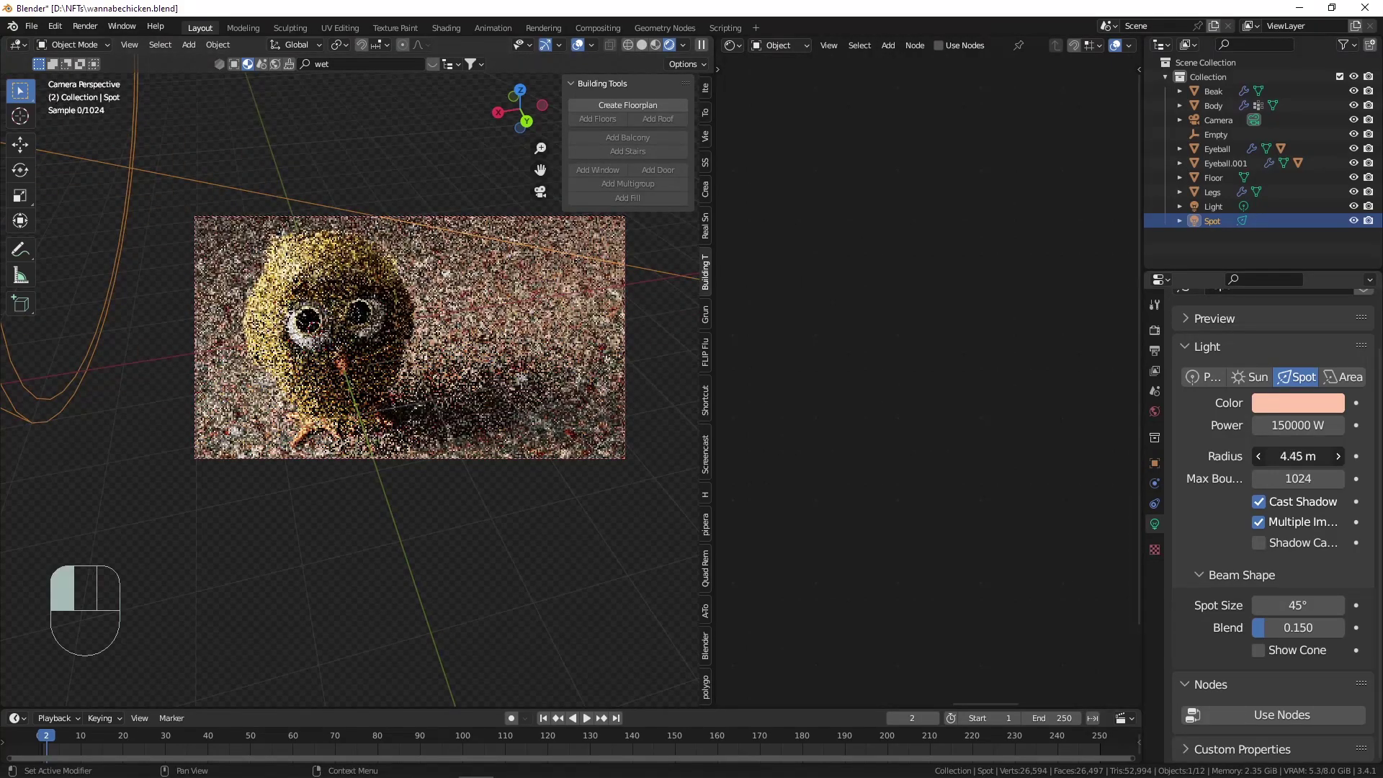
key("ctrl+z")
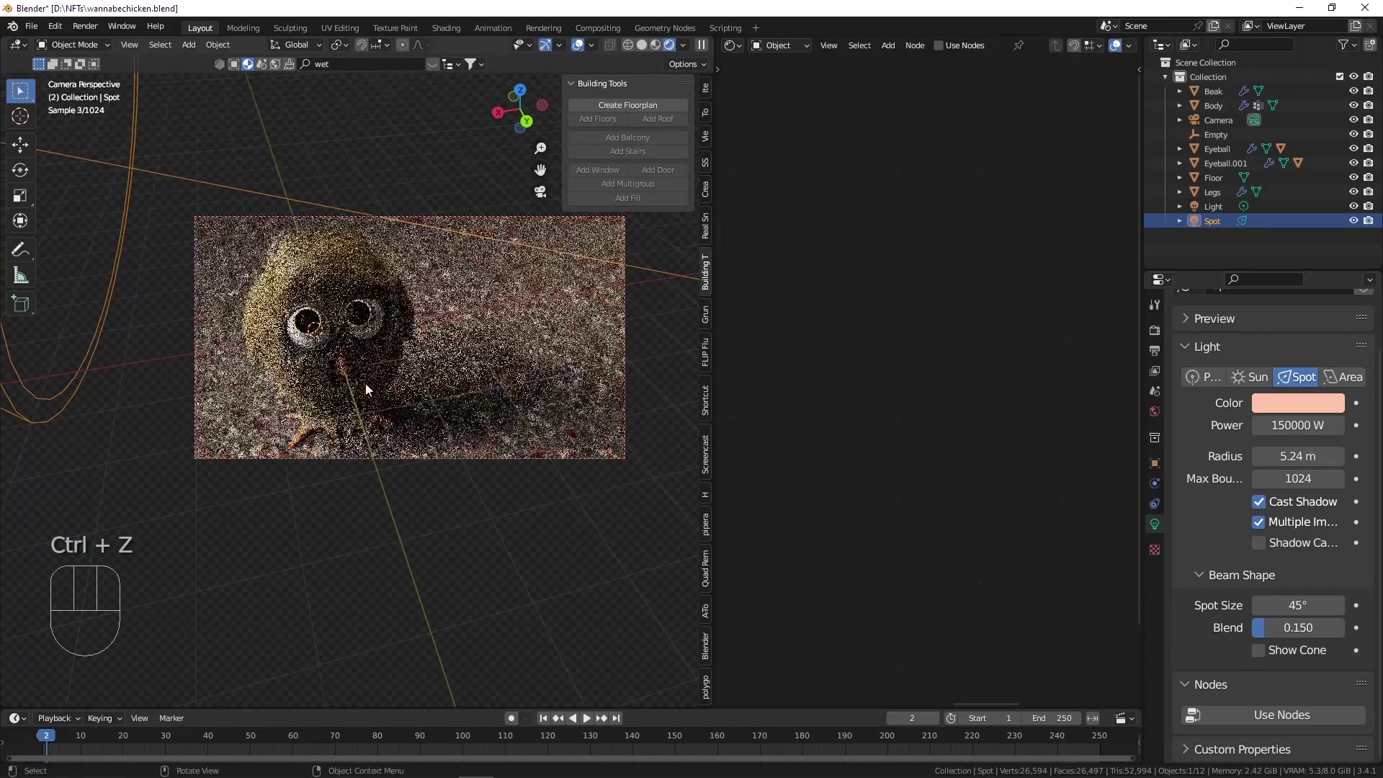
Select the floor and show its material settings.
scroll(365, 383, "down", 4)
left_click(372, 320)
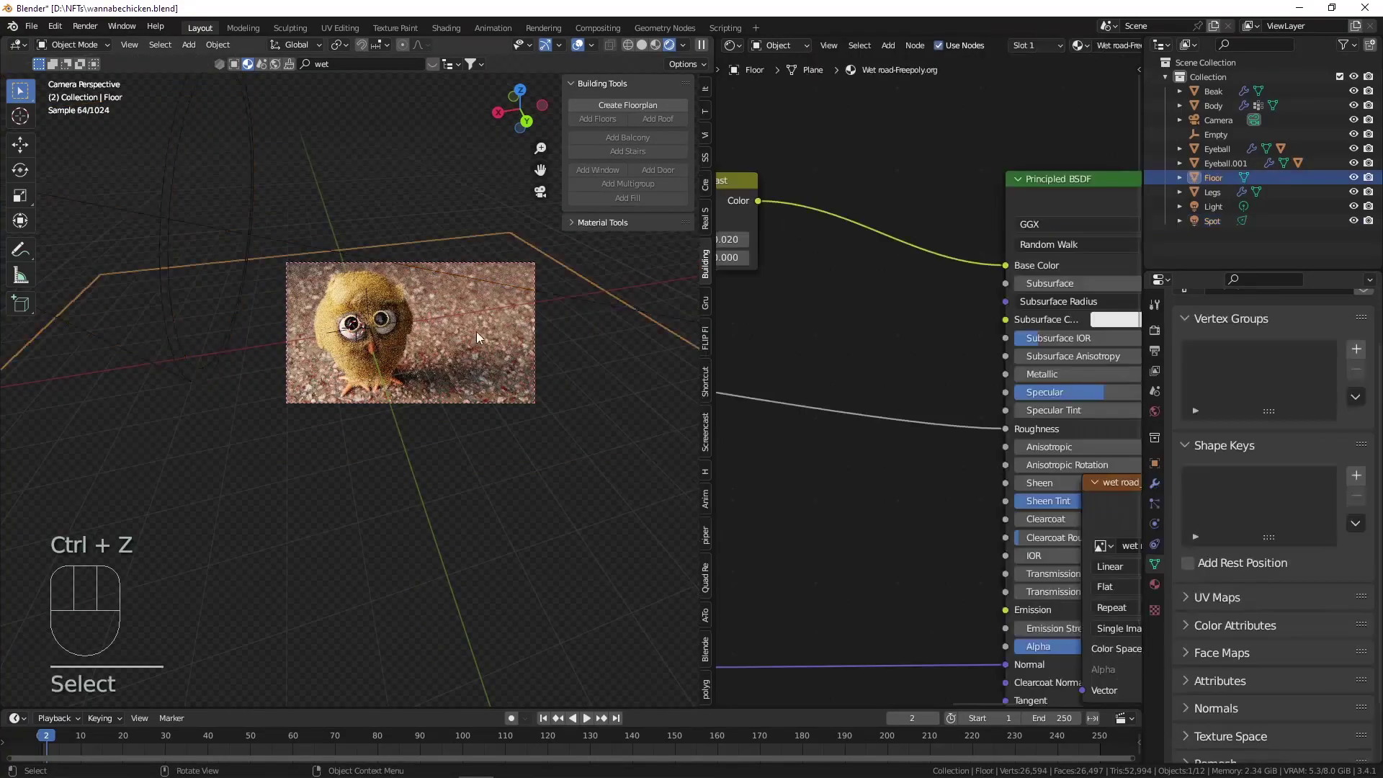
scroll(436, 310, "up", 2)
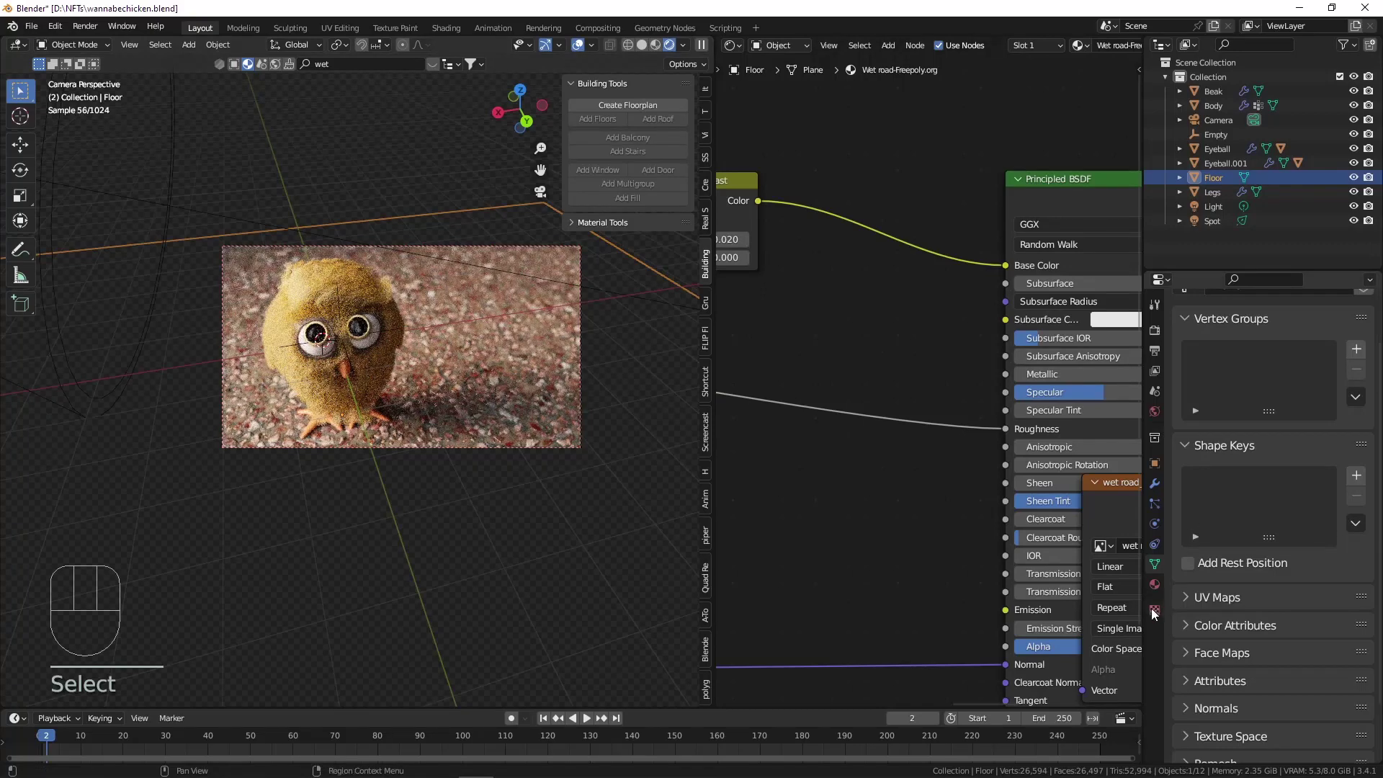
left_click(1155, 585)
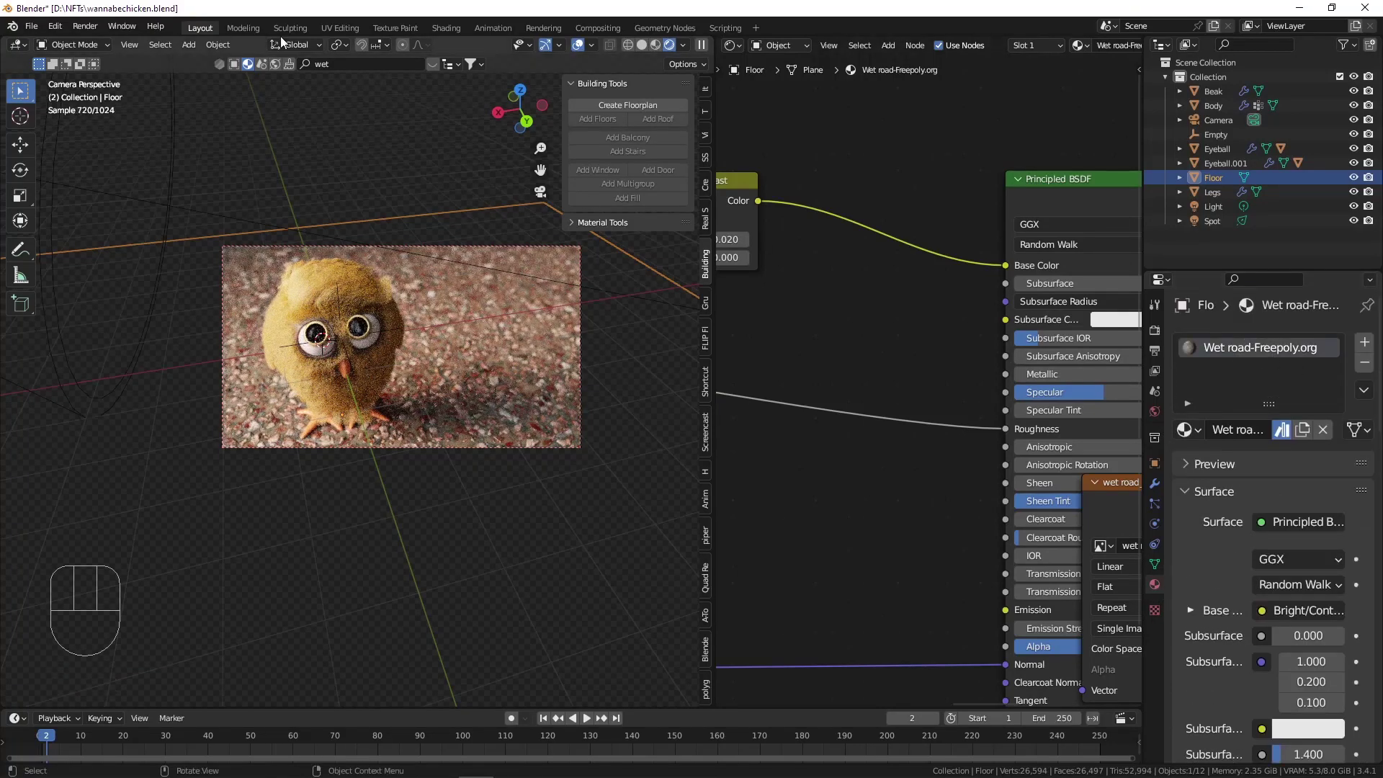
Show the BlenderKit asset bar and search its materials for "wet road-freepoly".
left_click(432, 64)
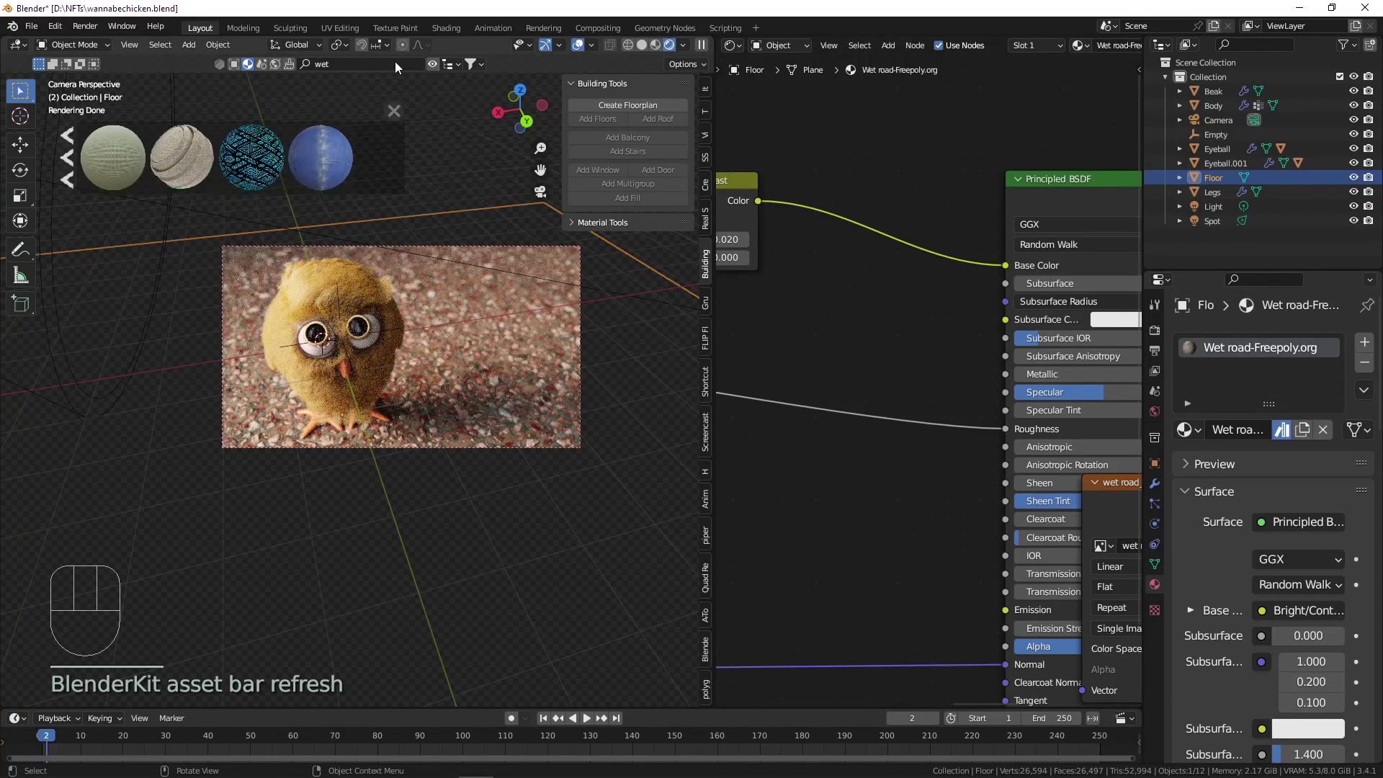
left_click(370, 66)
type("we road")
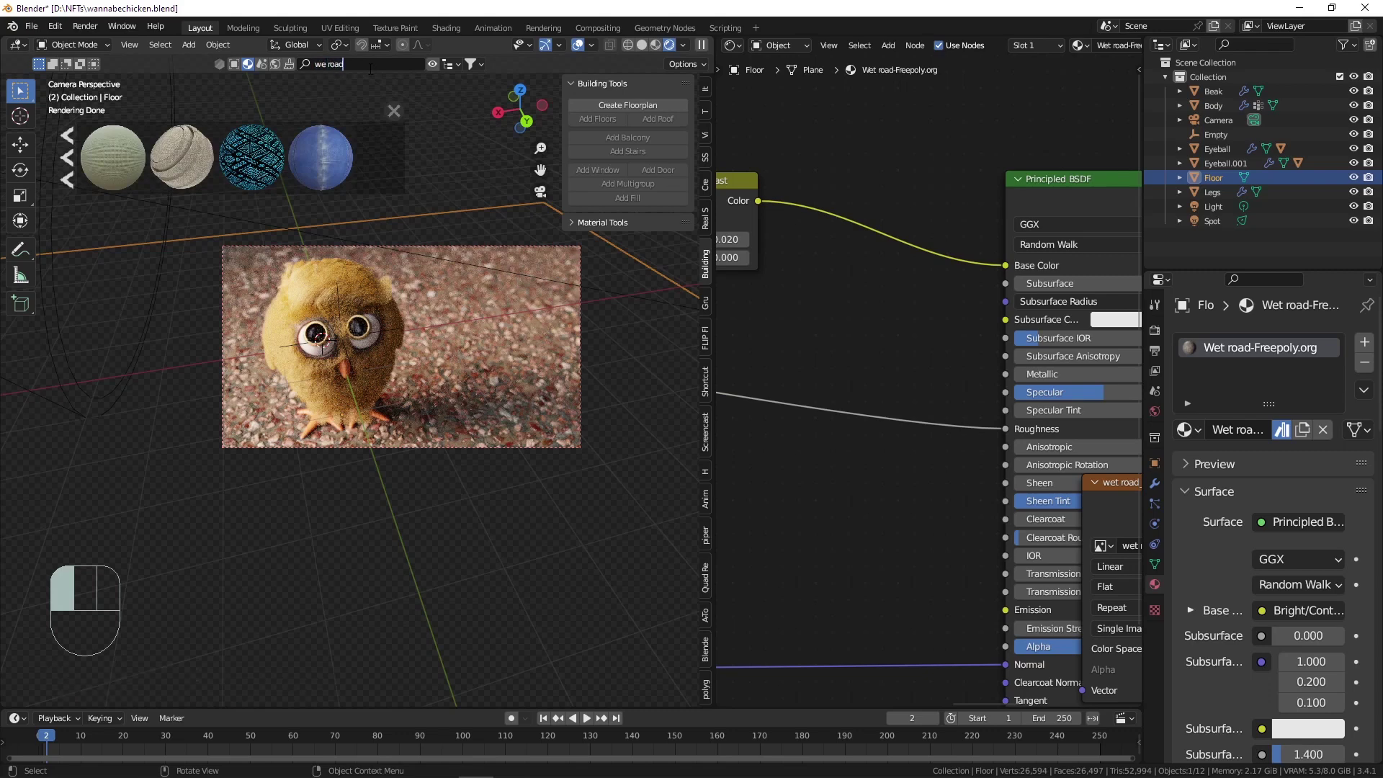
key("Return")
left_click(369, 68)
type("wet road")
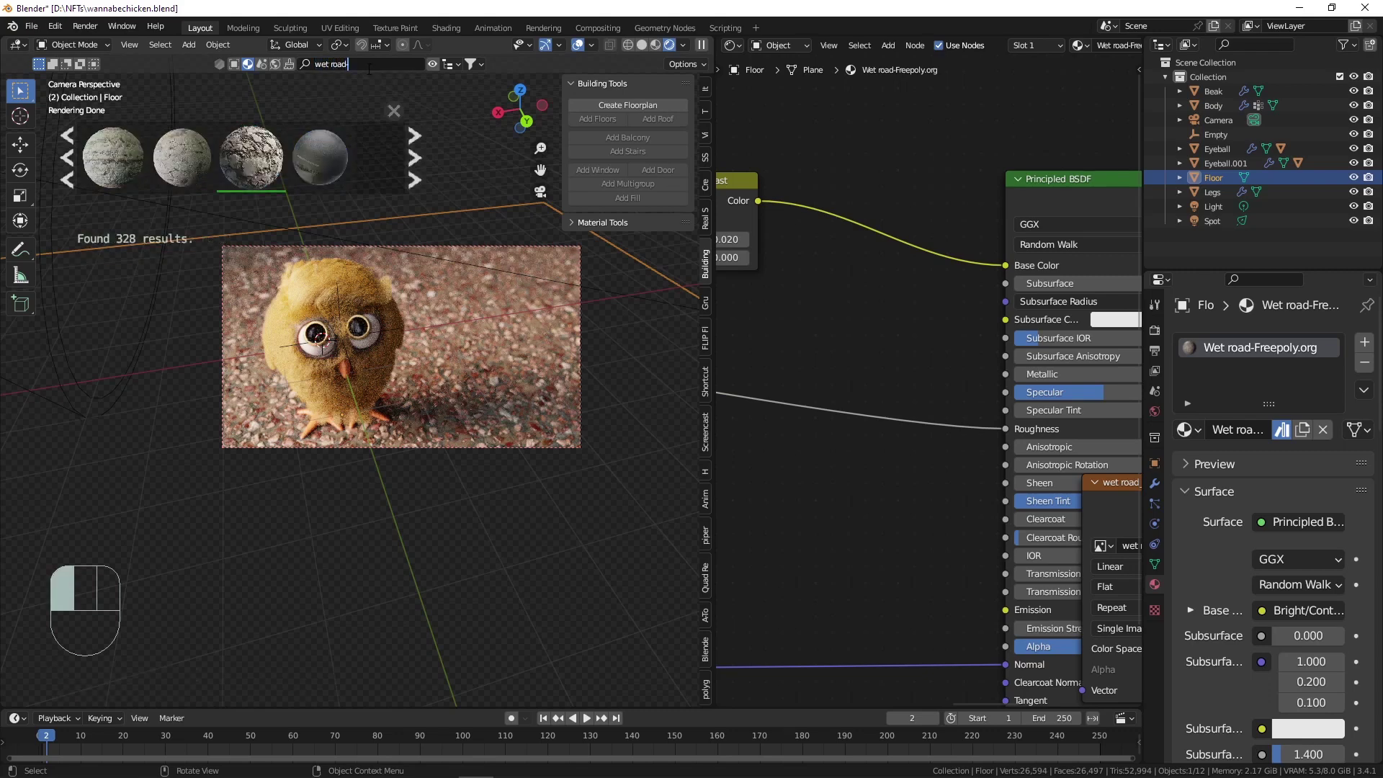
type("-freelowpoly")
key("BackSpace")
key("BackSpace")
key("BackSpace")
key("BackSpace")
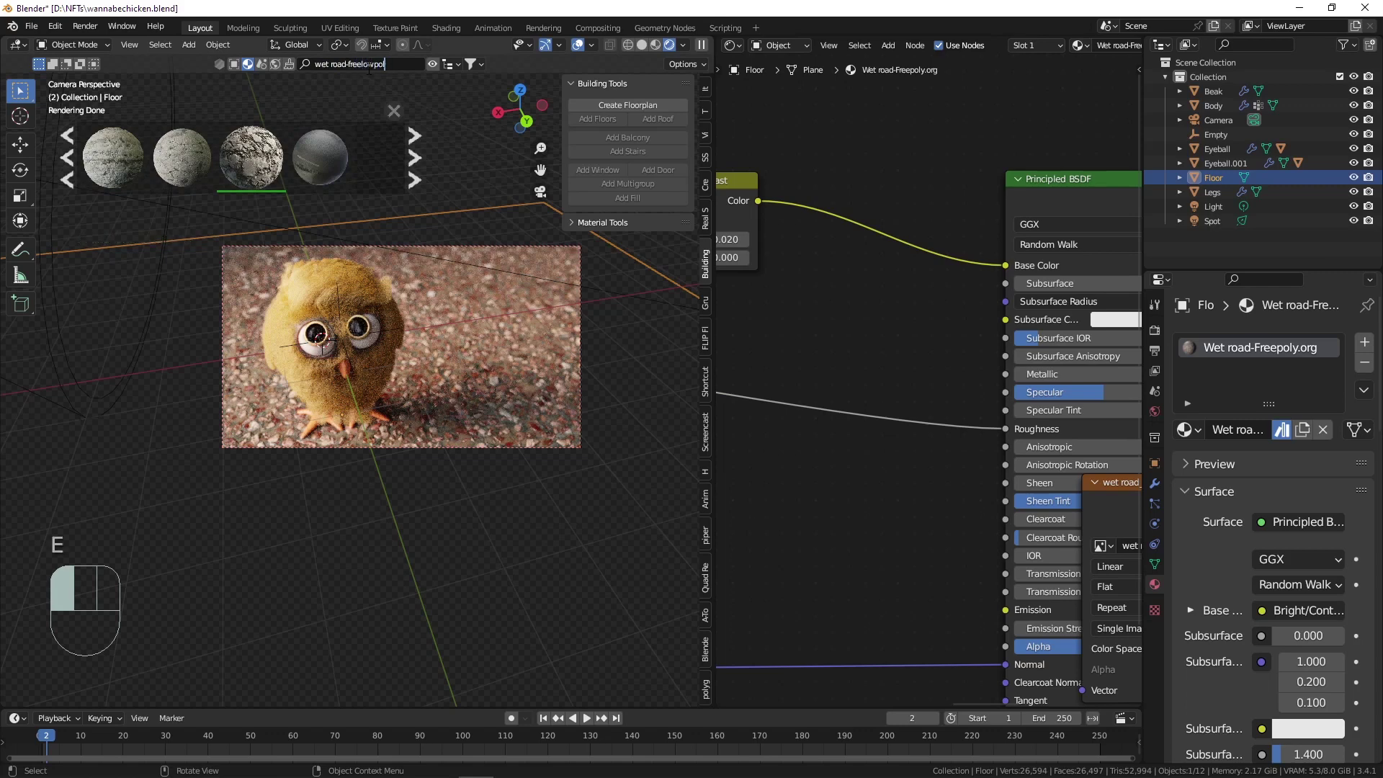
type("poly")
key("Return")
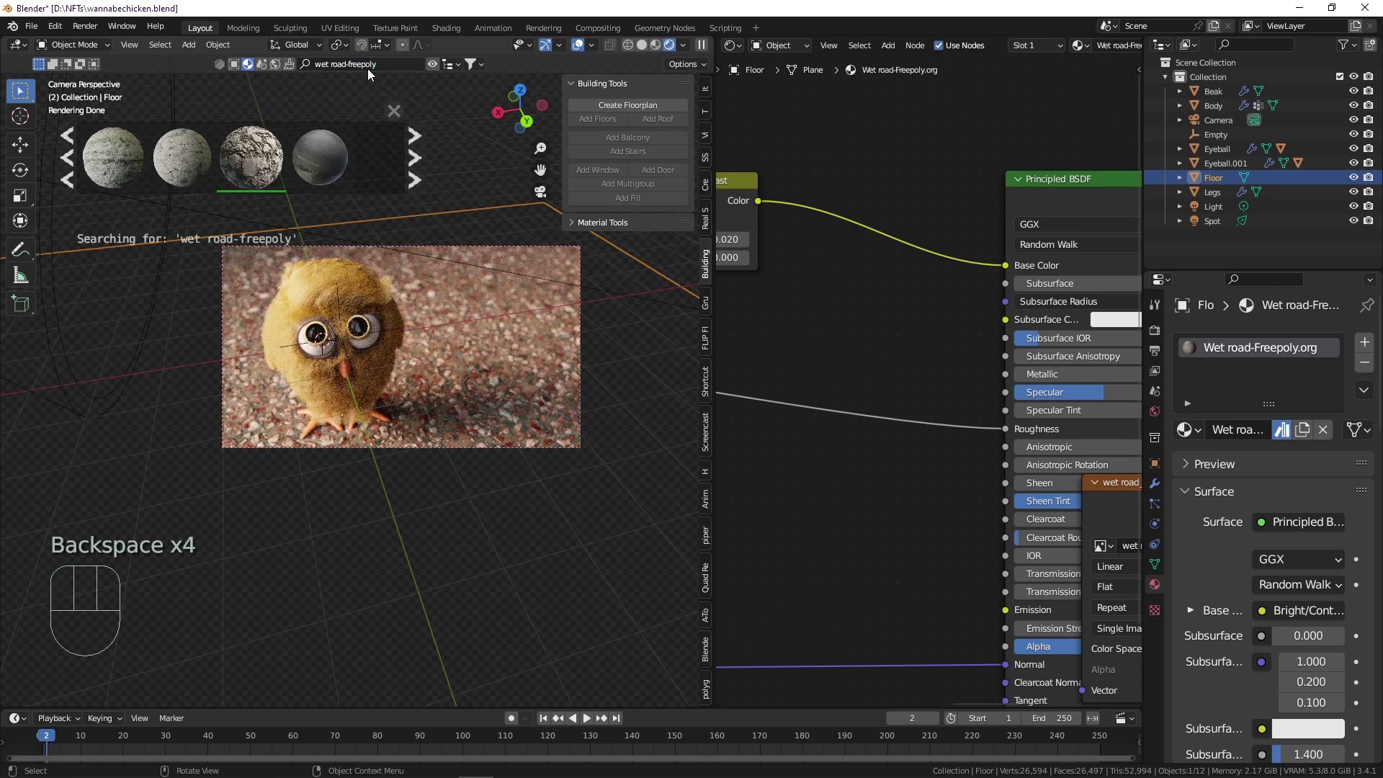
Go back to the start of the material search results and examine the first wet road material.
left_click(73, 148)
left_click(72, 152)
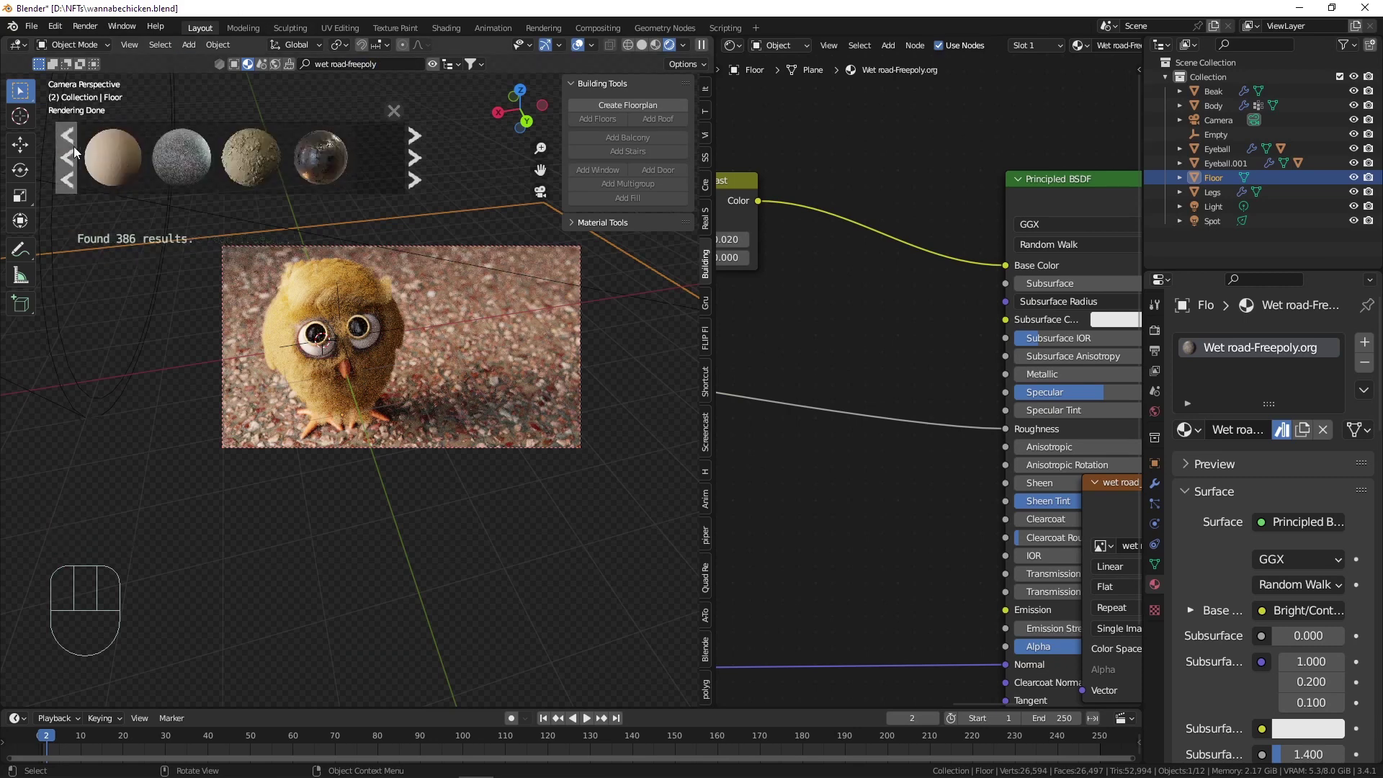
left_click(72, 152)
mouse_move(118, 153)
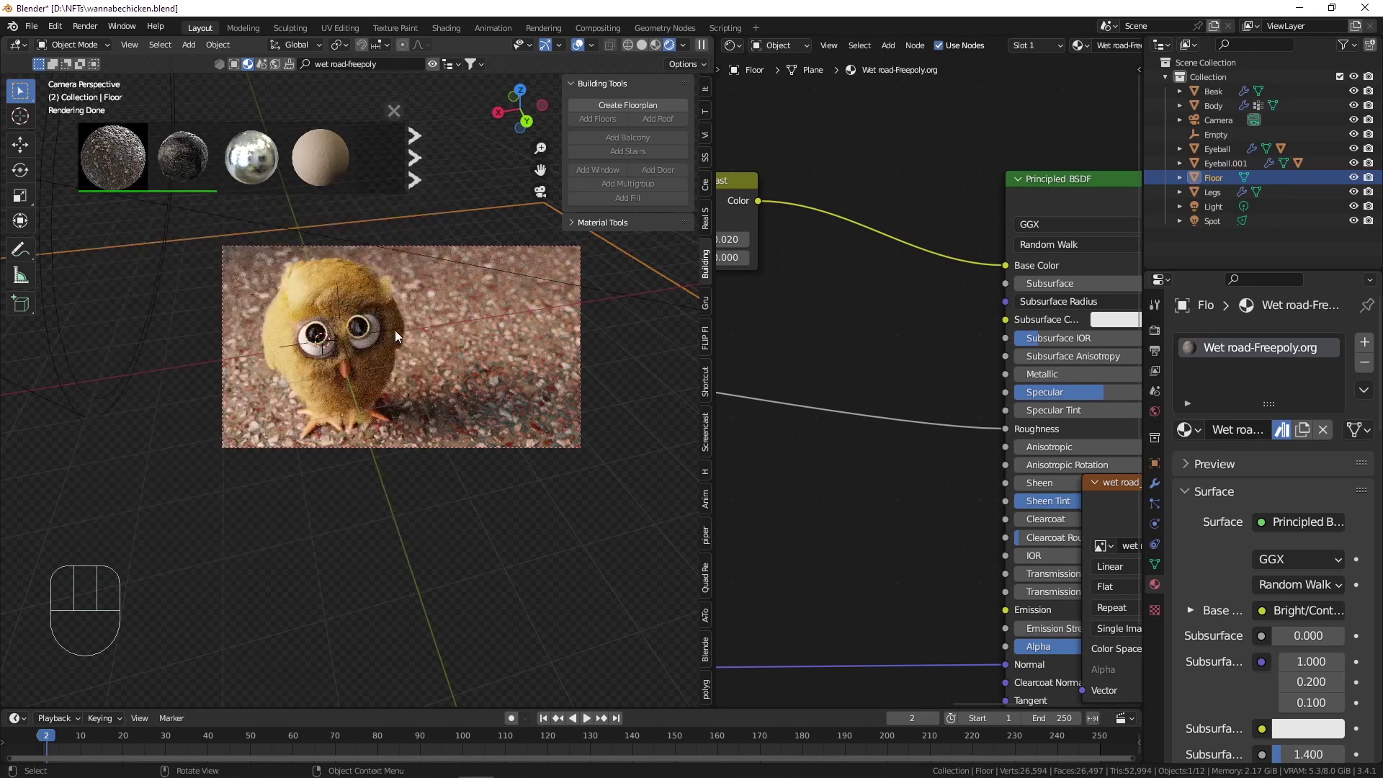
scroll(332, 321, "up", 2)
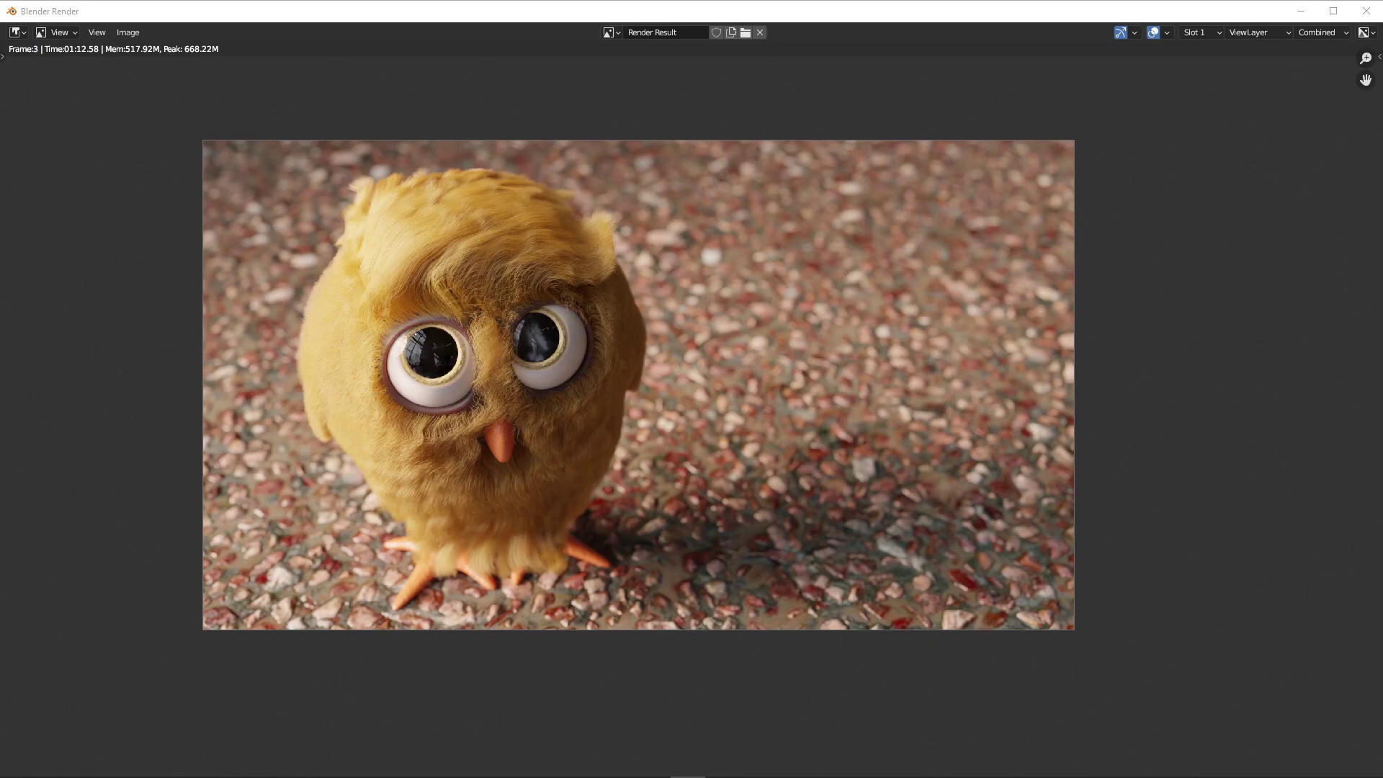
Examine the finished render of the yellow bird, and minimise the render window.
scroll(928, 360, "down", 1)
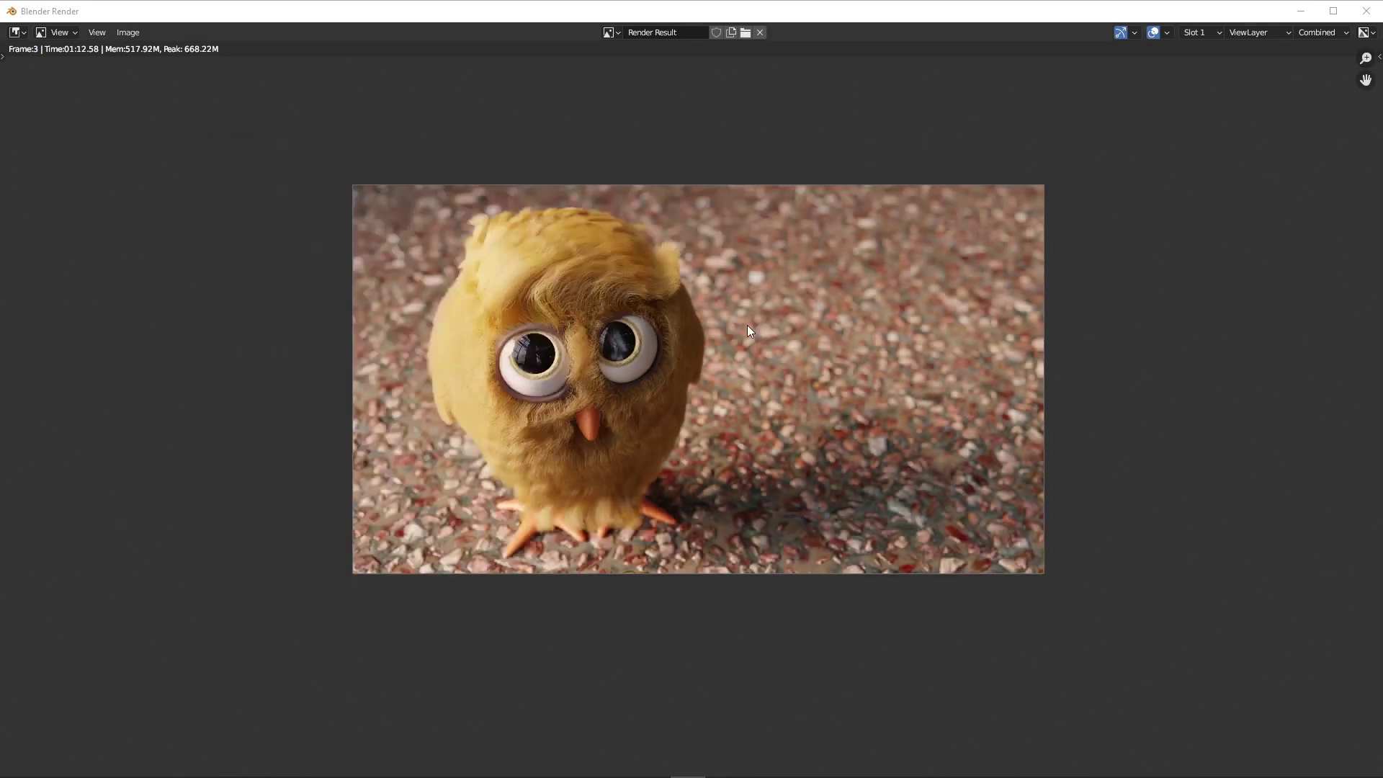
middle_click_drag(749, 330, 642, 336)
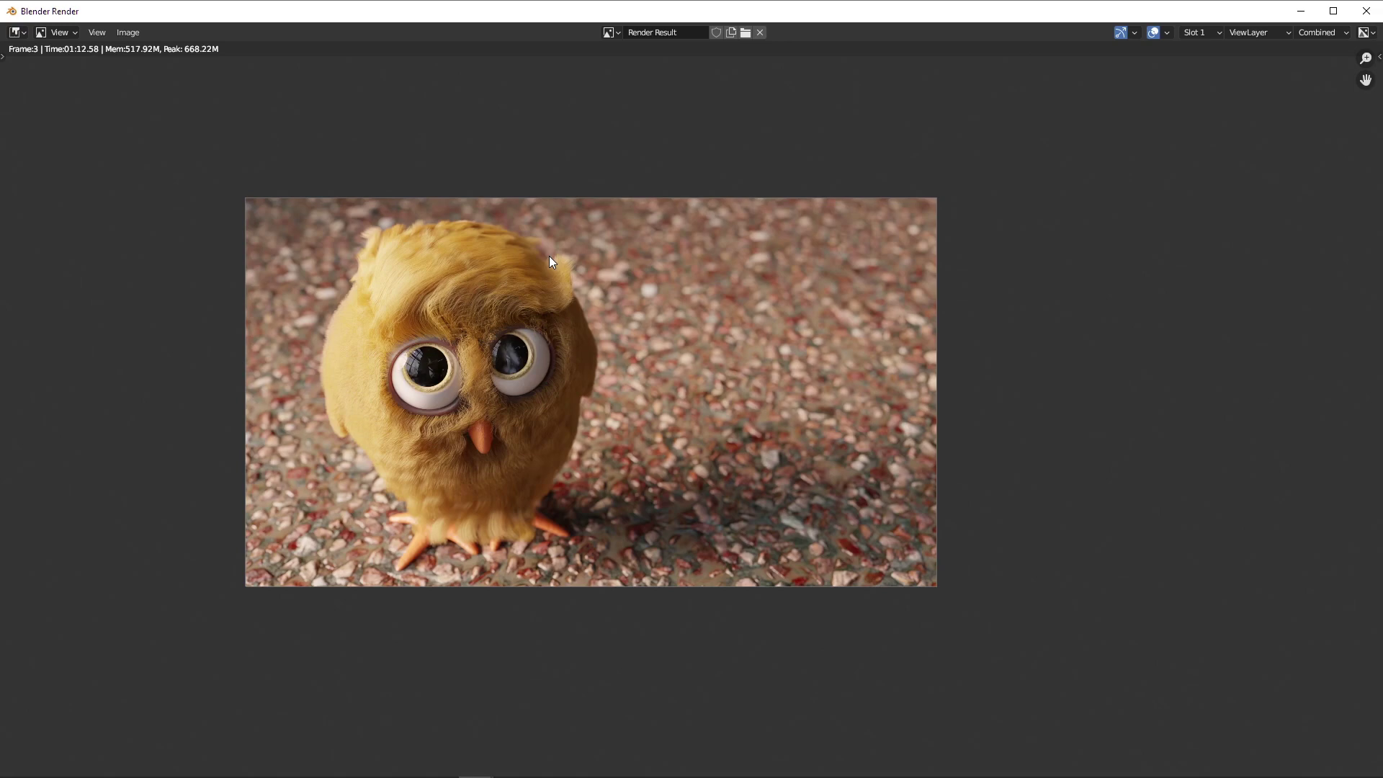
left_click(1309, 11)
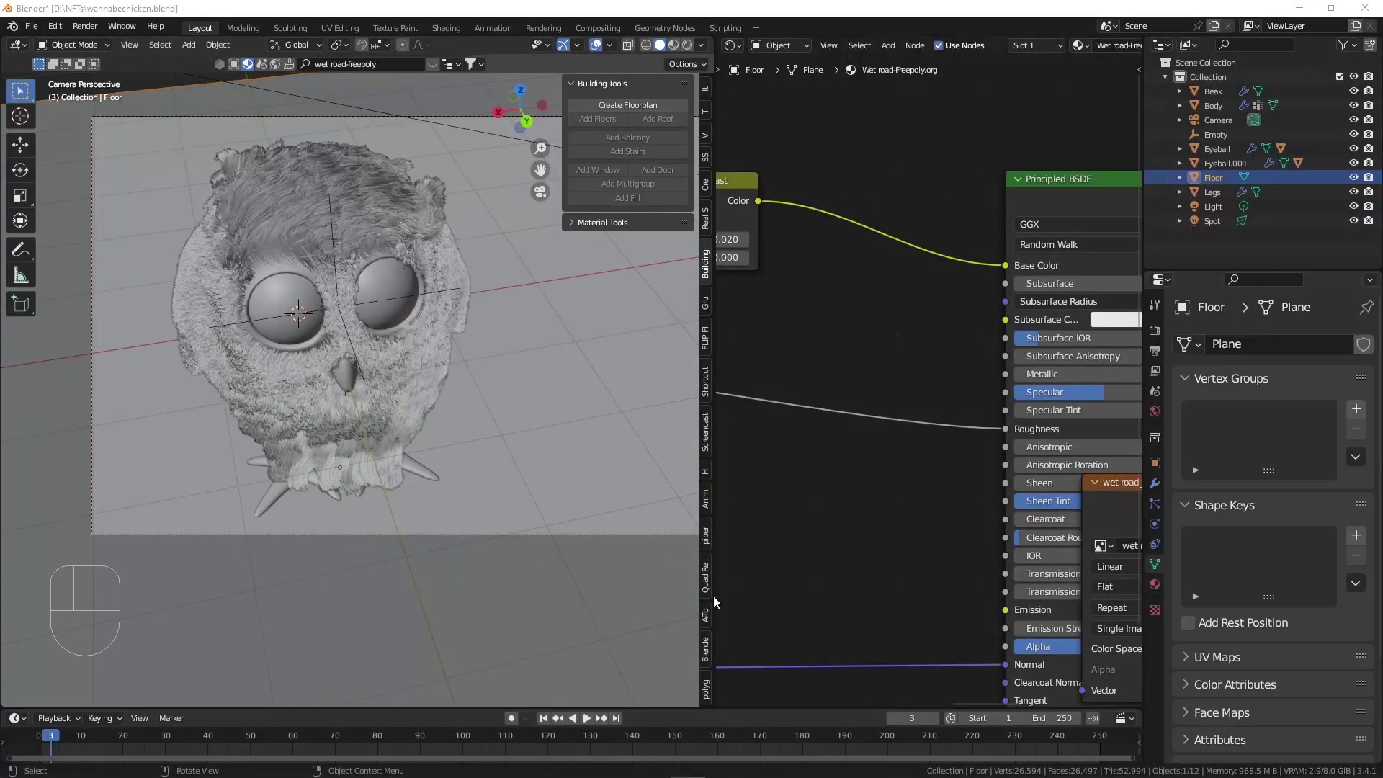
Select the camera and review its Depth of Field settings, including the focus object and aperture.
left_click(568, 544)
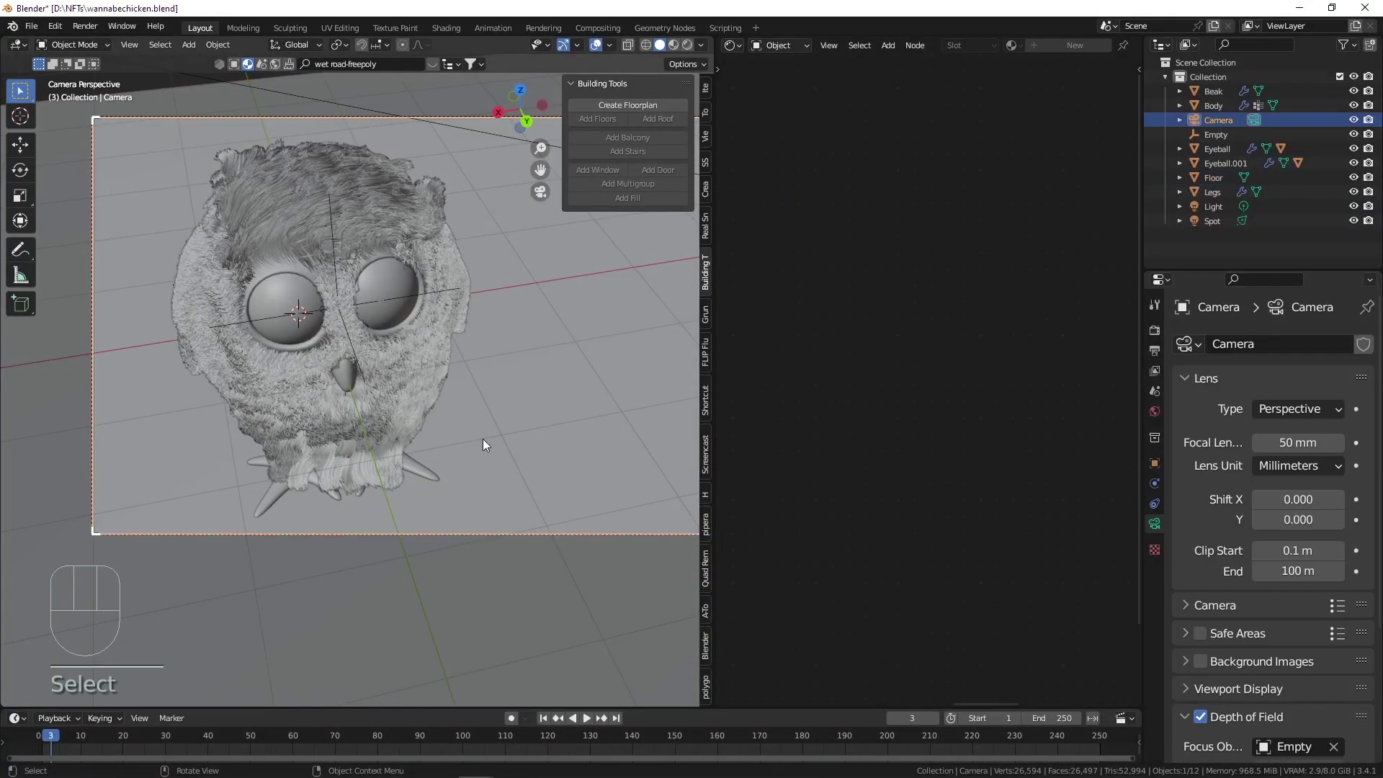
scroll(1258, 593, "down", 4)
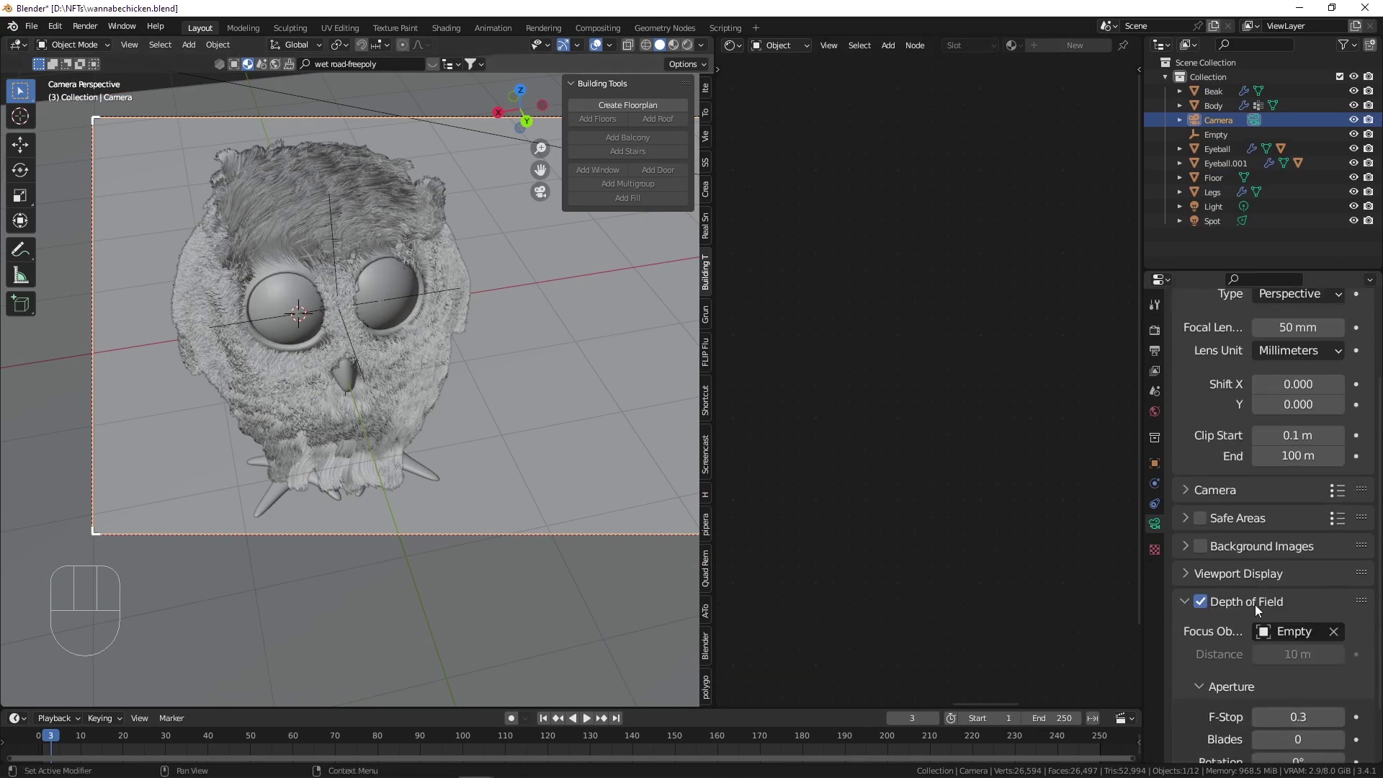
scroll(1255, 603, "down", 2)
scroll(364, 291, "up", 2)
scroll(364, 291, "up", 2)
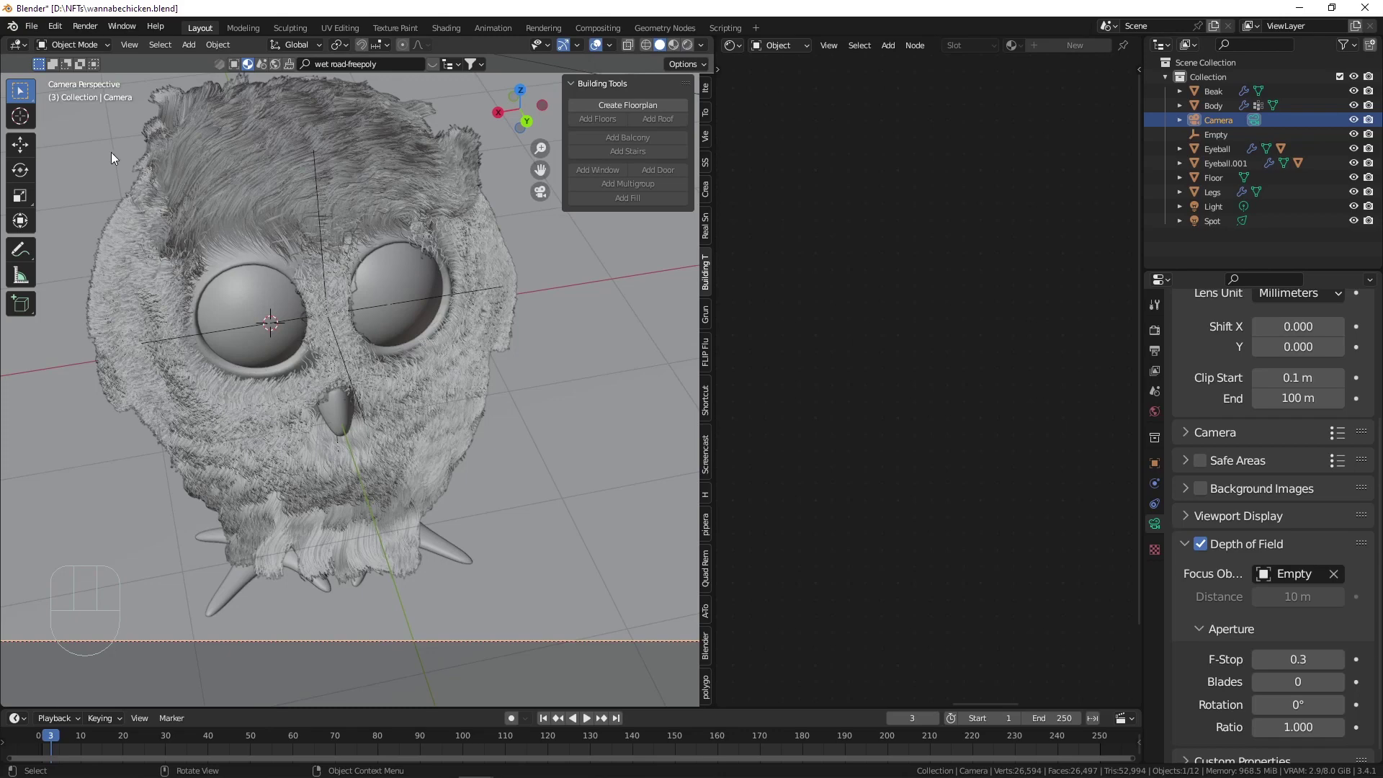
Place the 3D cursor between the bird's eyes and open the choice of objects to add.
left_click(21, 115)
left_click(328, 308)
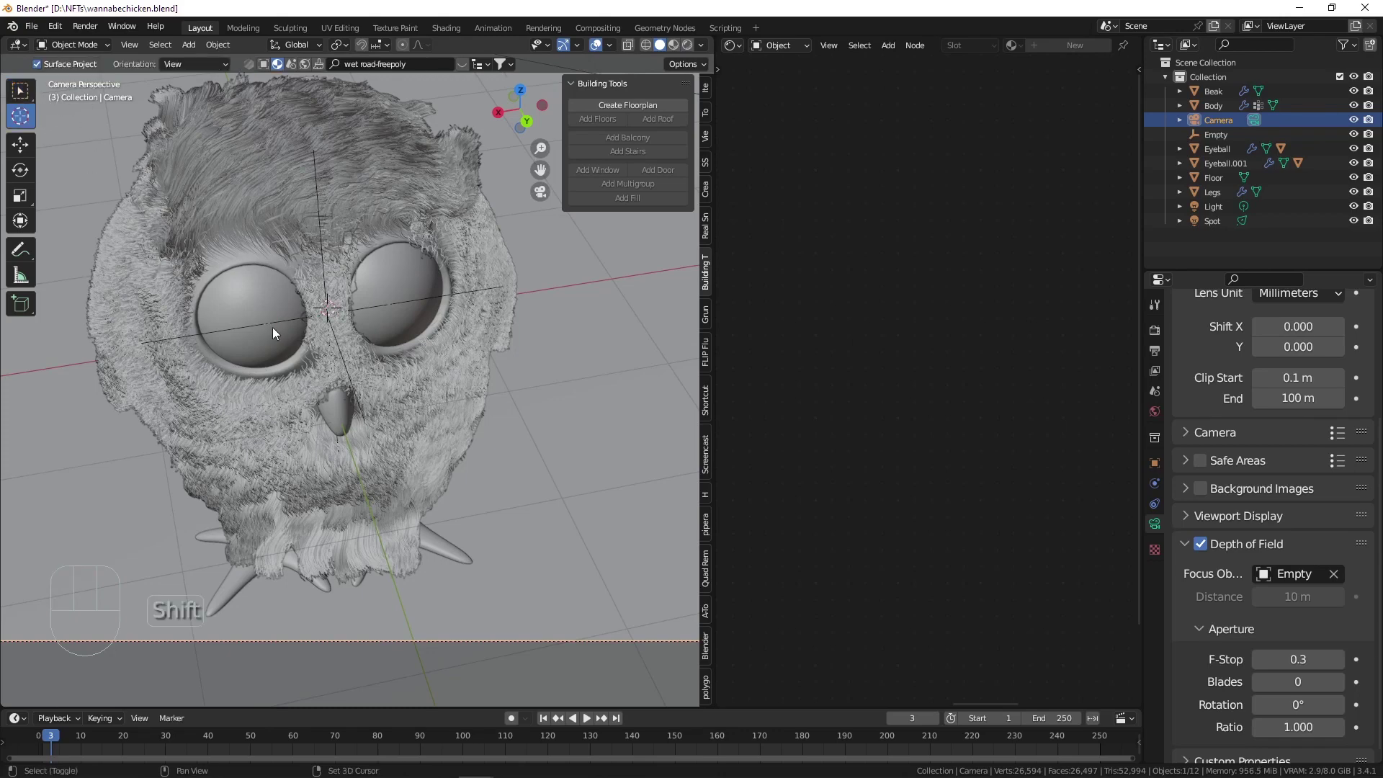
key("shift+a")
mouse_move(254, 292)
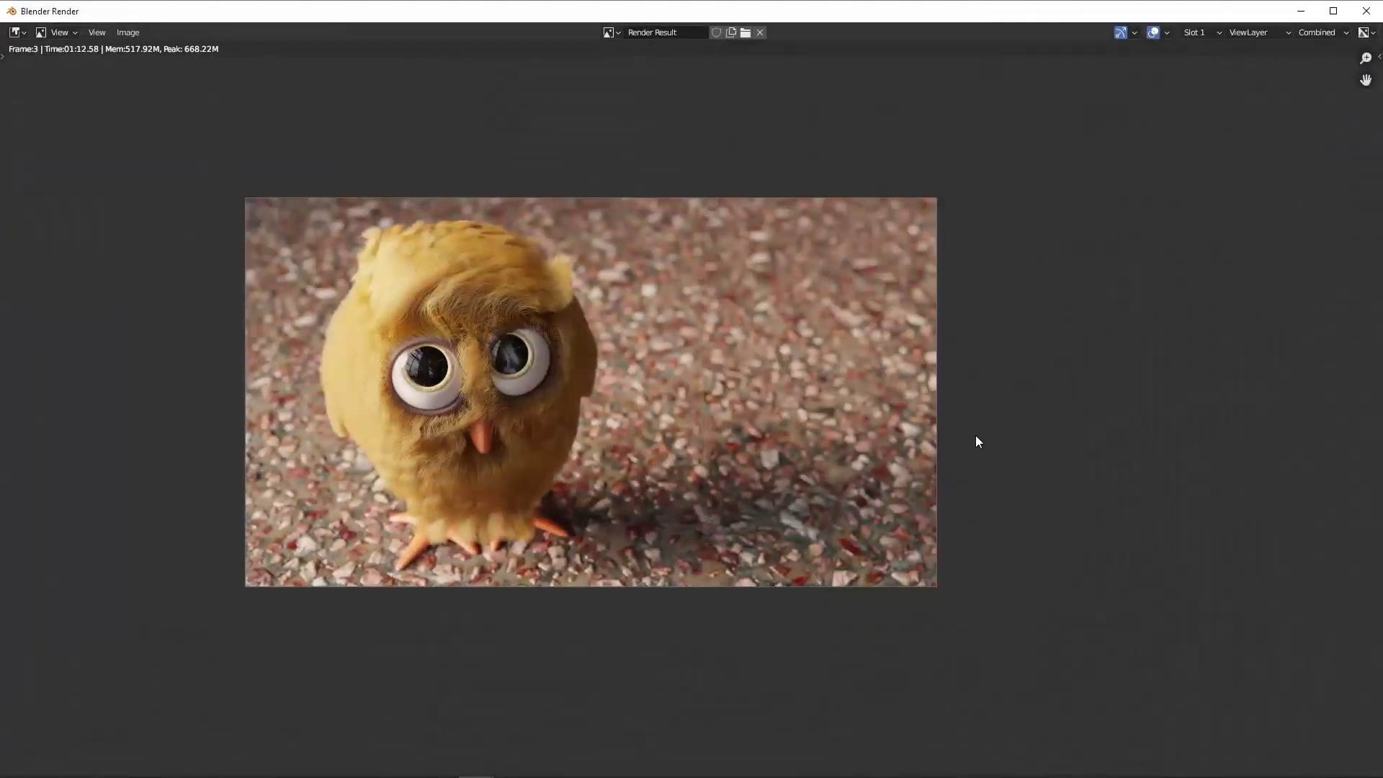
Return to the finished render and review the bird against the blurred floor.
scroll(757, 424, "up", 1)
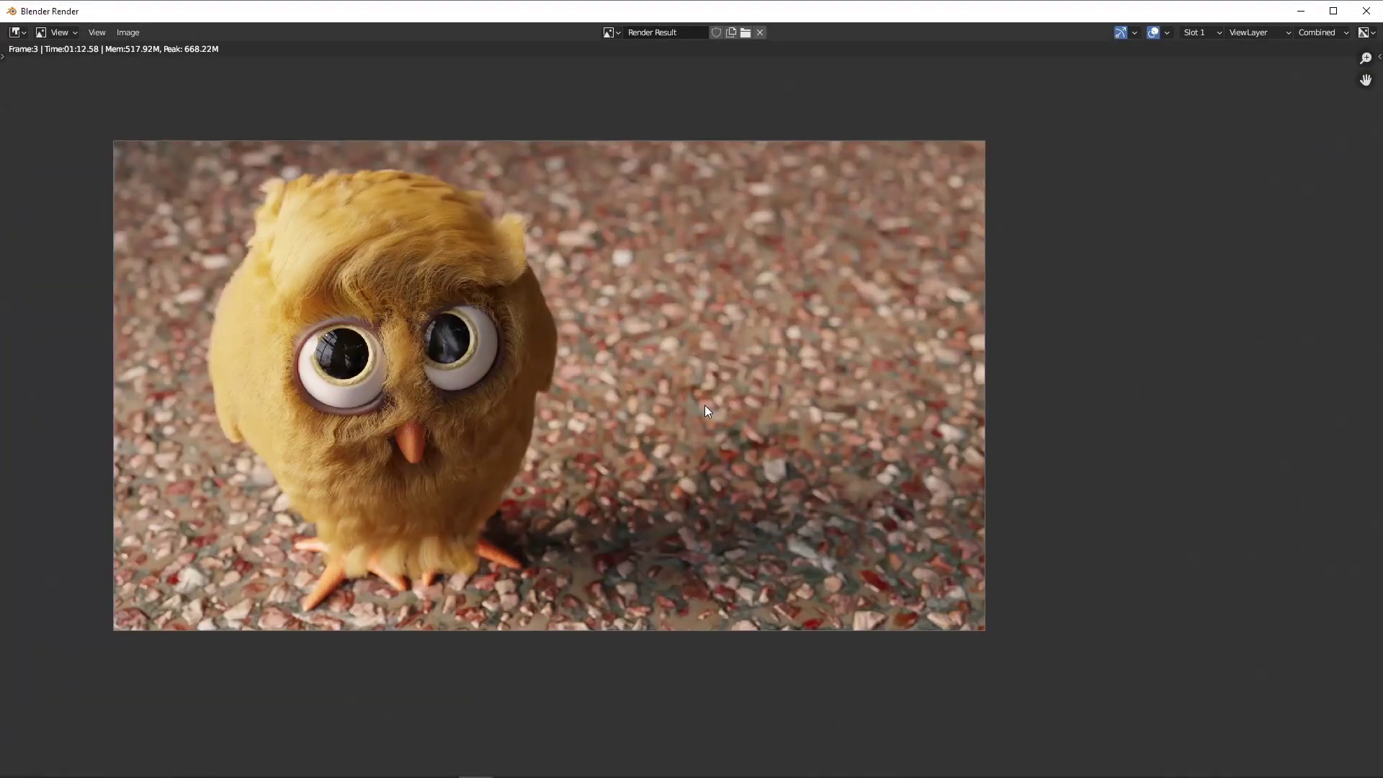
scroll(677, 389, "down", 1)
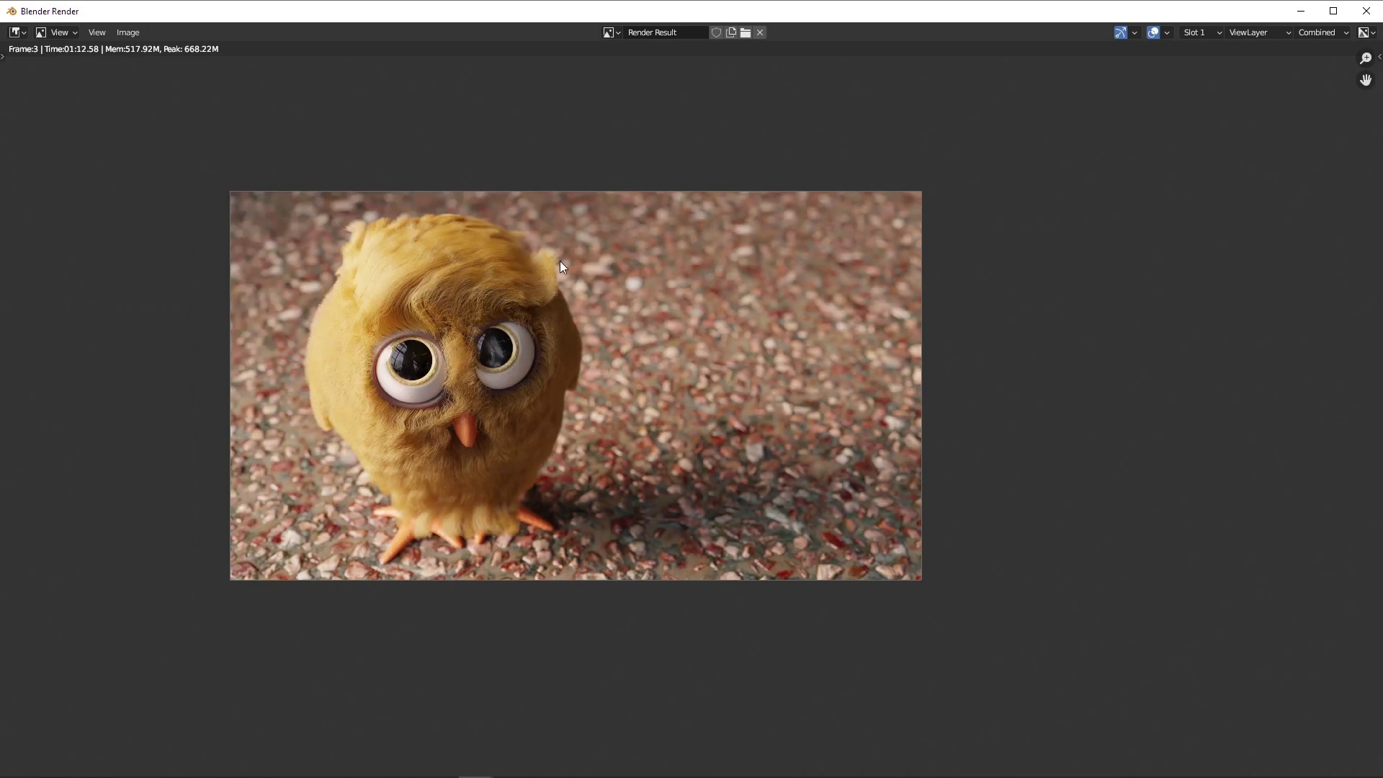